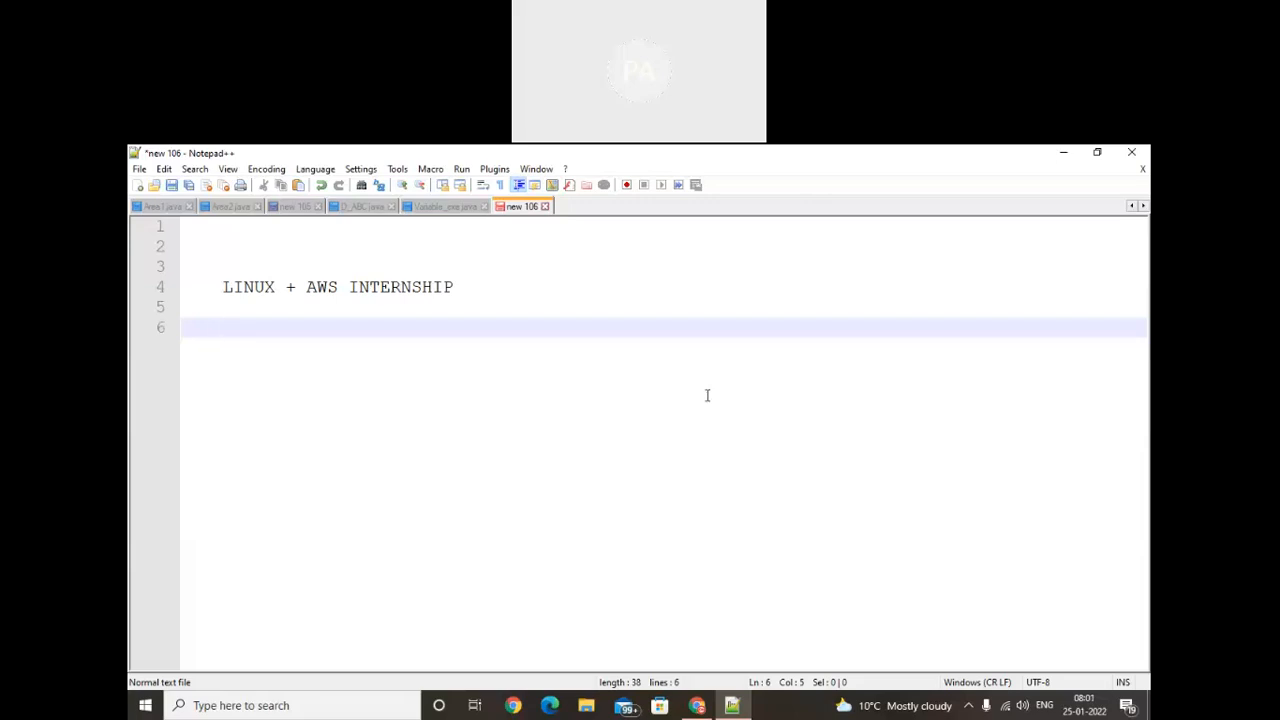
- Type '1. LINUX -> LOCAL VMWARE' and insert '1.' before LOCAL
type("1. LINUX ->")
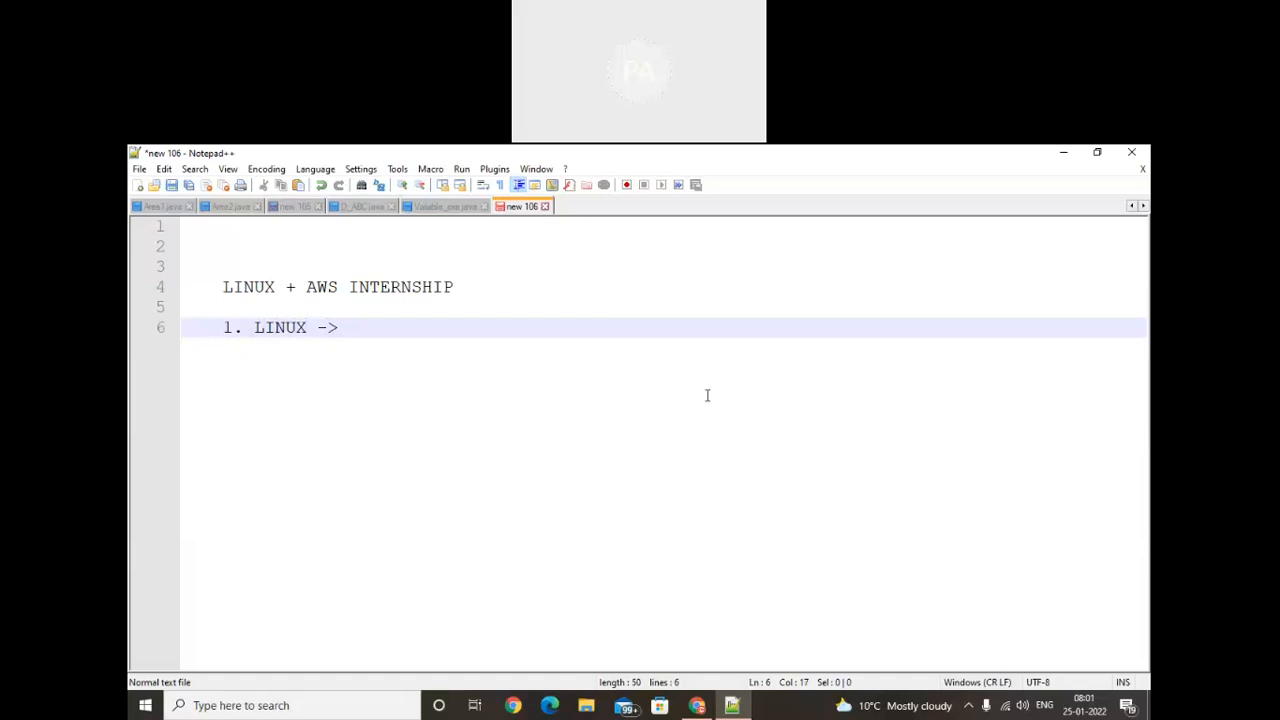
type(" LOCAL VMWARE")
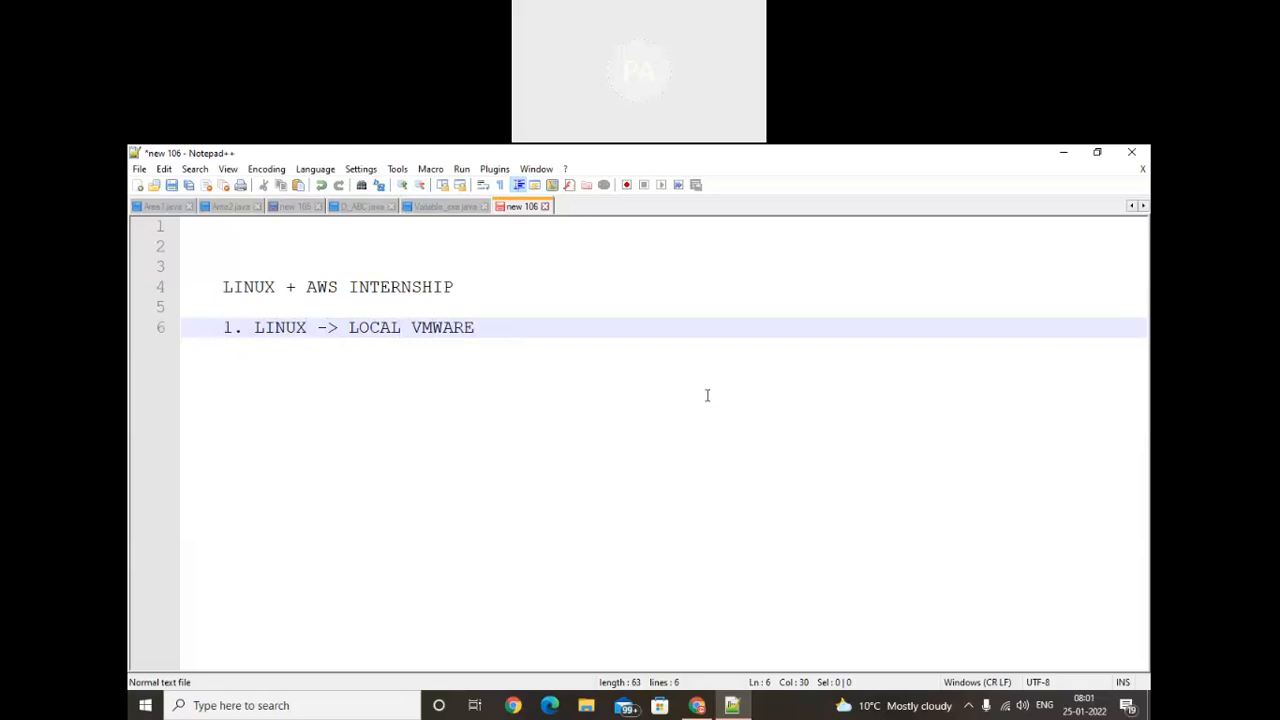
key("Left")
key("Left")
key("Left")
key("Left")
key("Left")
key("Left")
key("Left")
key("Left")
key("Left")
key("Left")
key("Left")
key("Left")
key("Left")
type("1.")
- Add a line reading '2. AWS ACCOUNT (WINDOWS oR LINUX)' below the LOCAL VMWARE item
key("End")
key("Return")
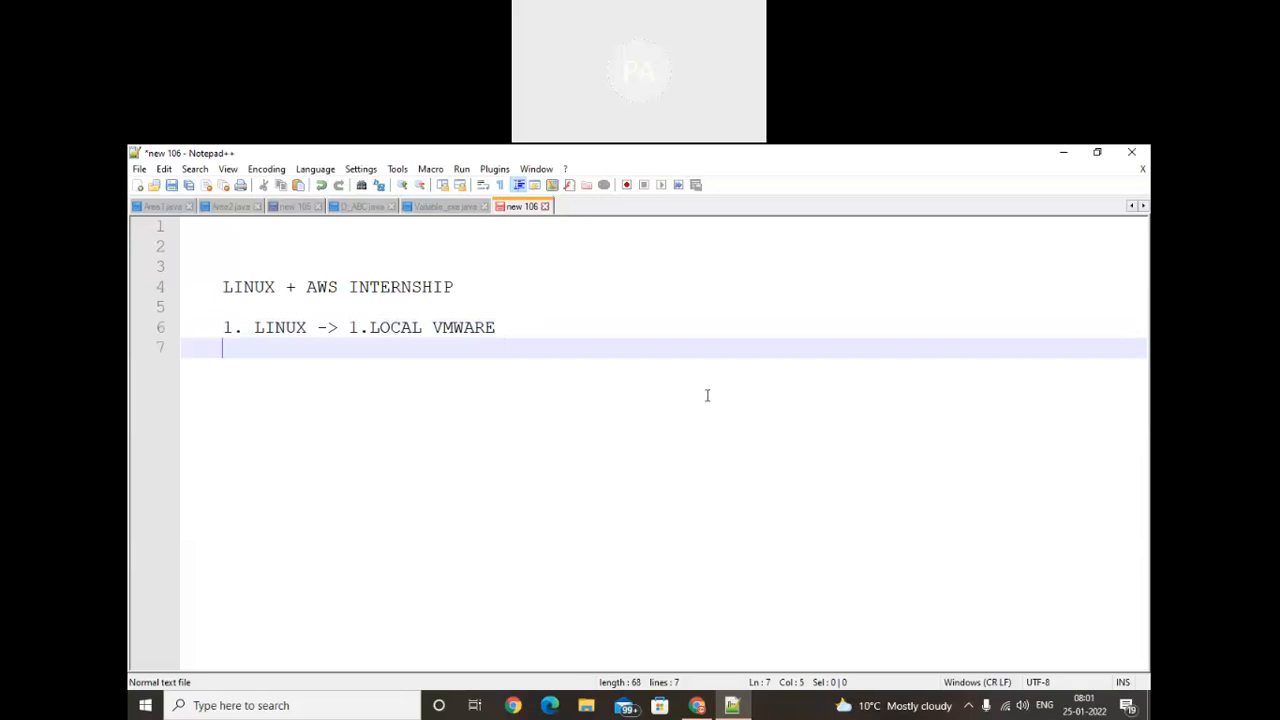
type("2. AWS")
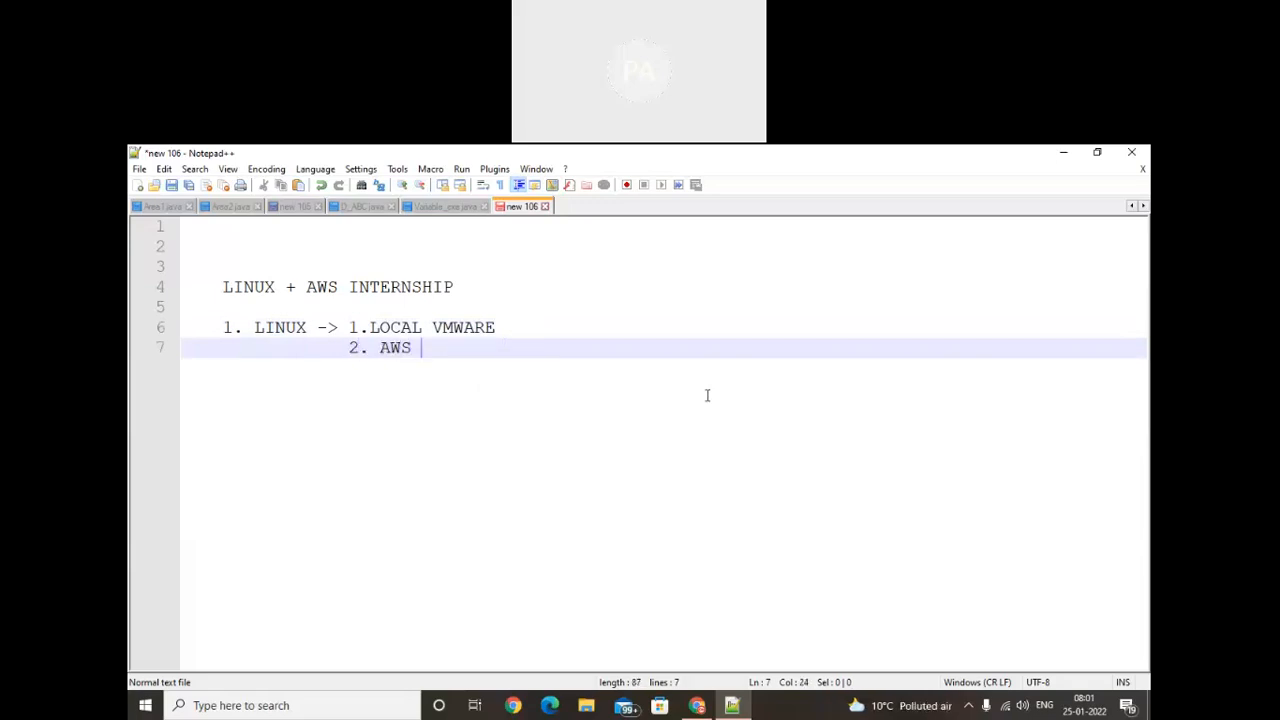
type(" ACCOUNT")
left_click_drag(350, 325, 514, 324)
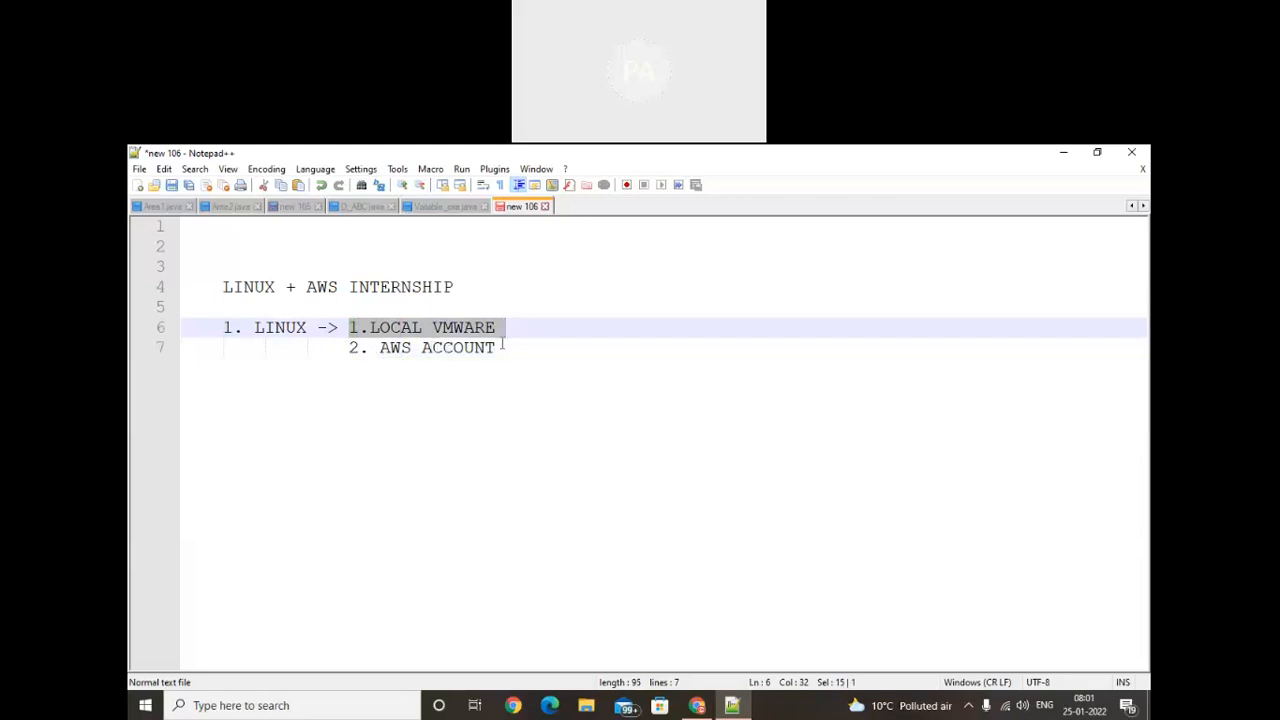
left_click(503, 345)
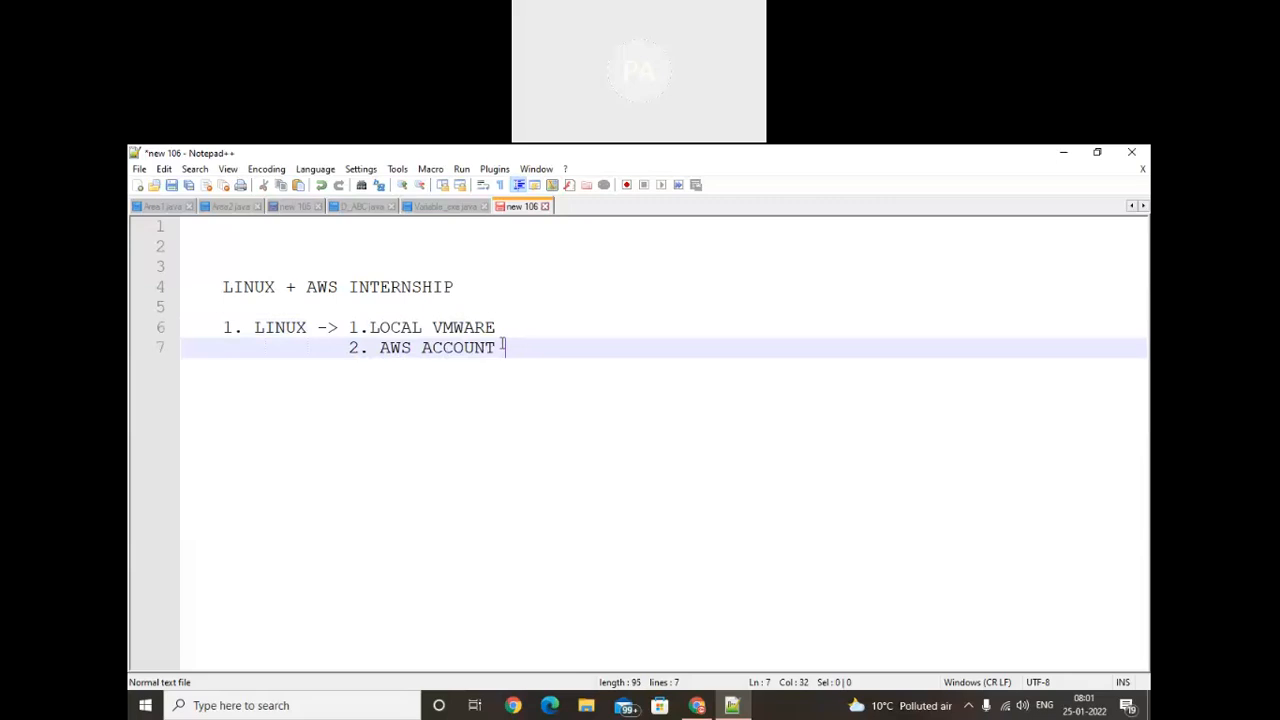
type("(WINDOWS")
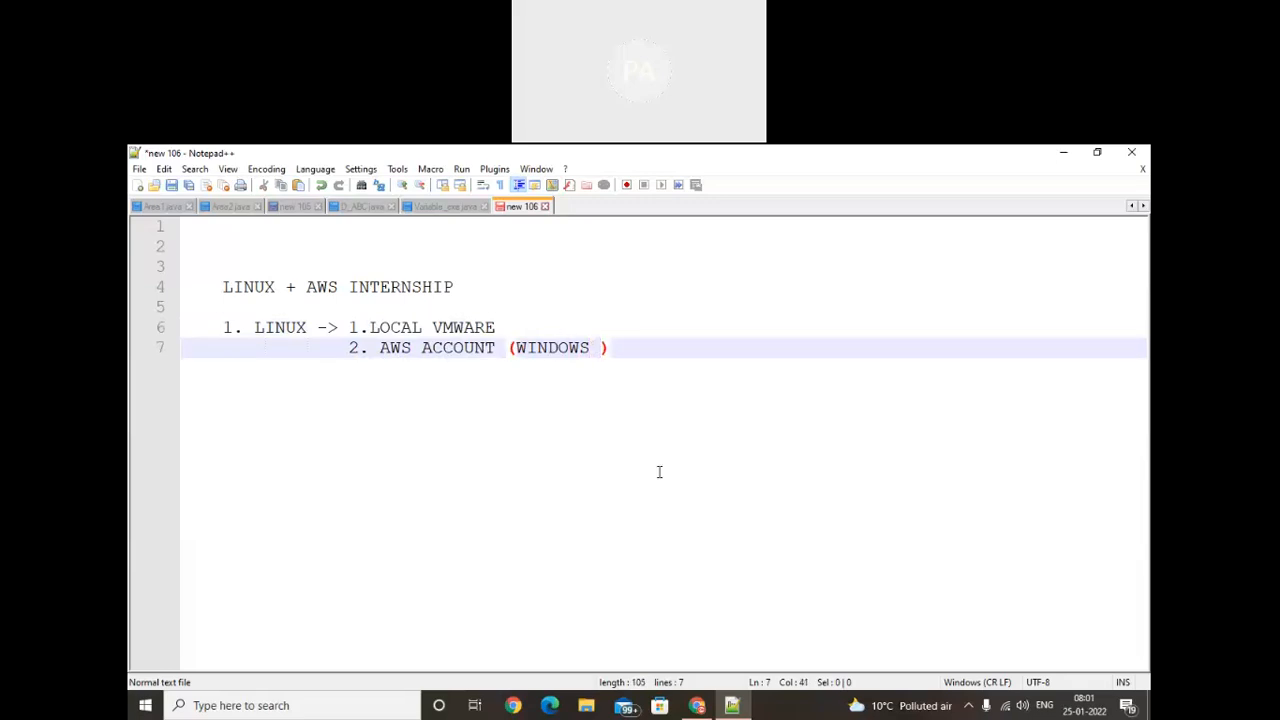
type(" oR LINUX")
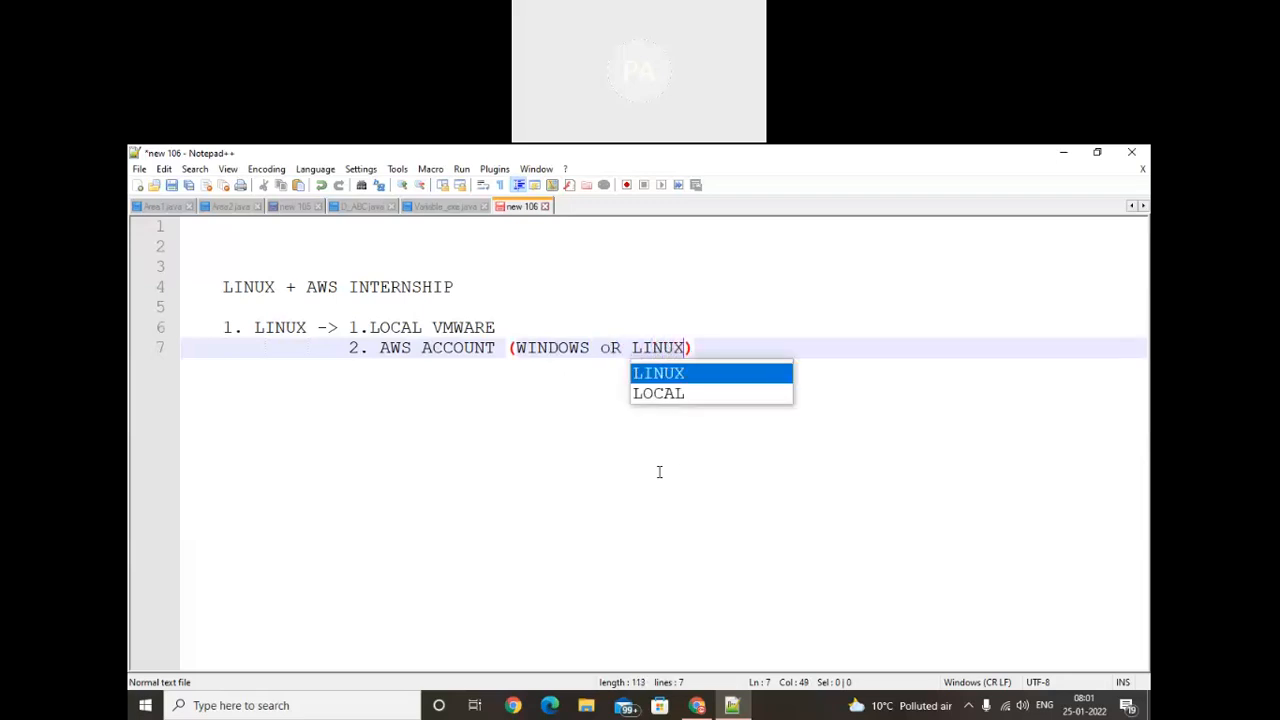
key("Escape")
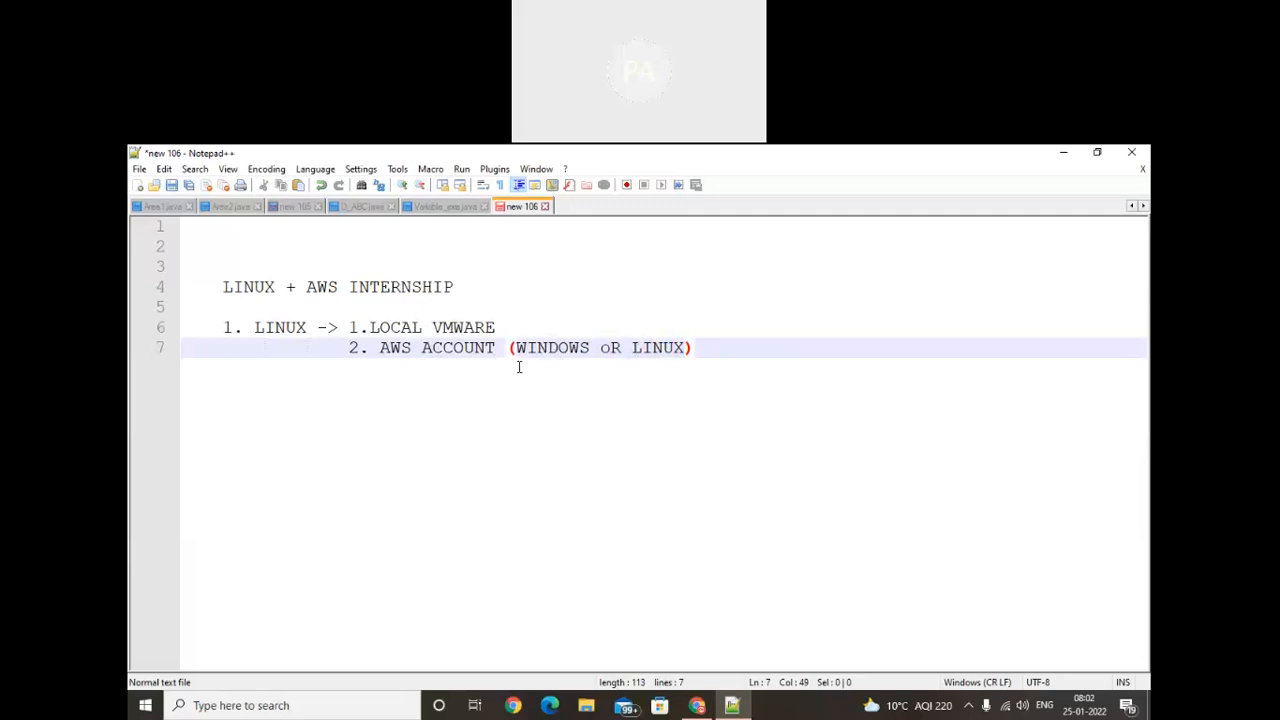
left_click(370, 333)
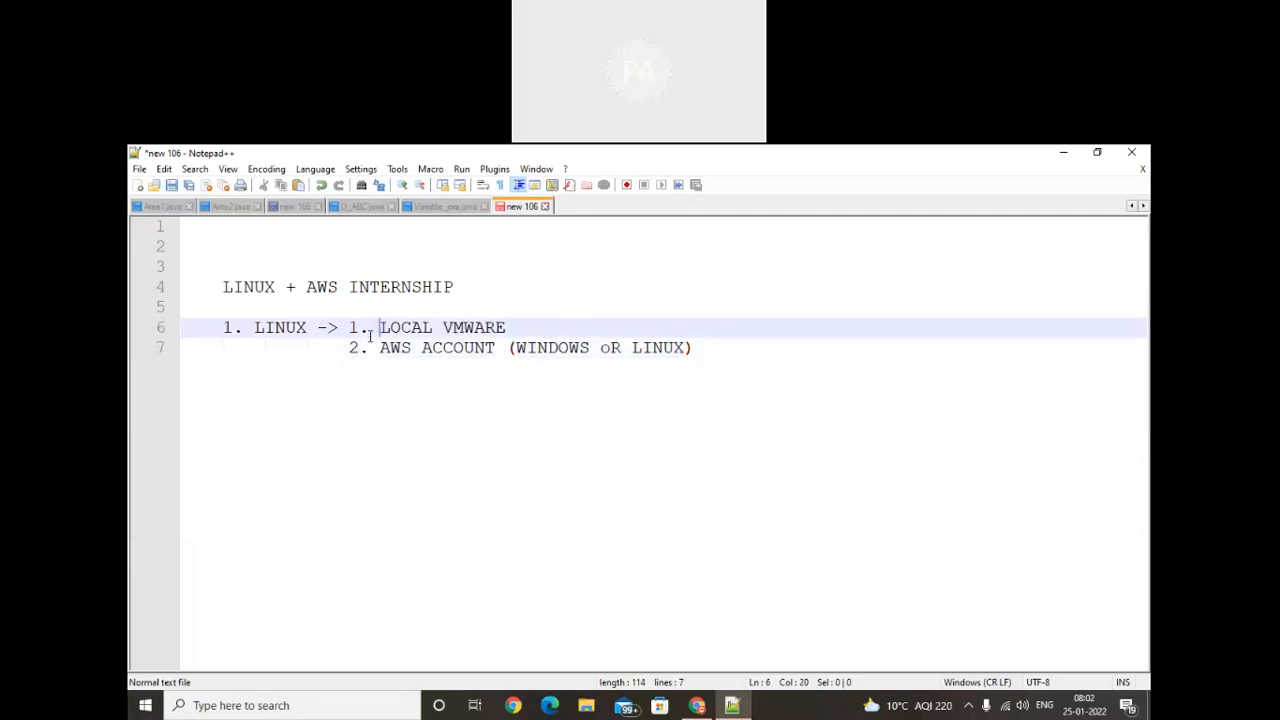
- Add the line 'LINUX -> UBUNTU FEDORA REDHAT' below the AWS ACCOUNT line
left_click(726, 348)
key("Return")
key("Return")
type("L")
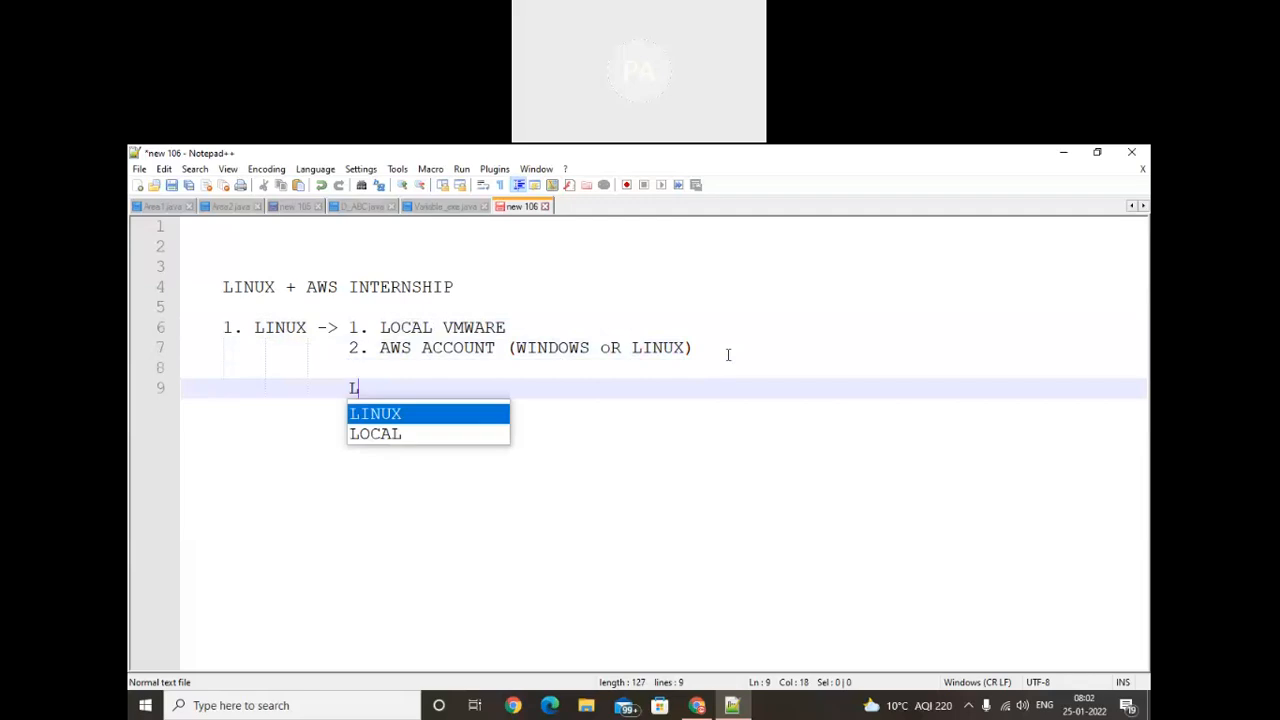
type("INUX -> ")
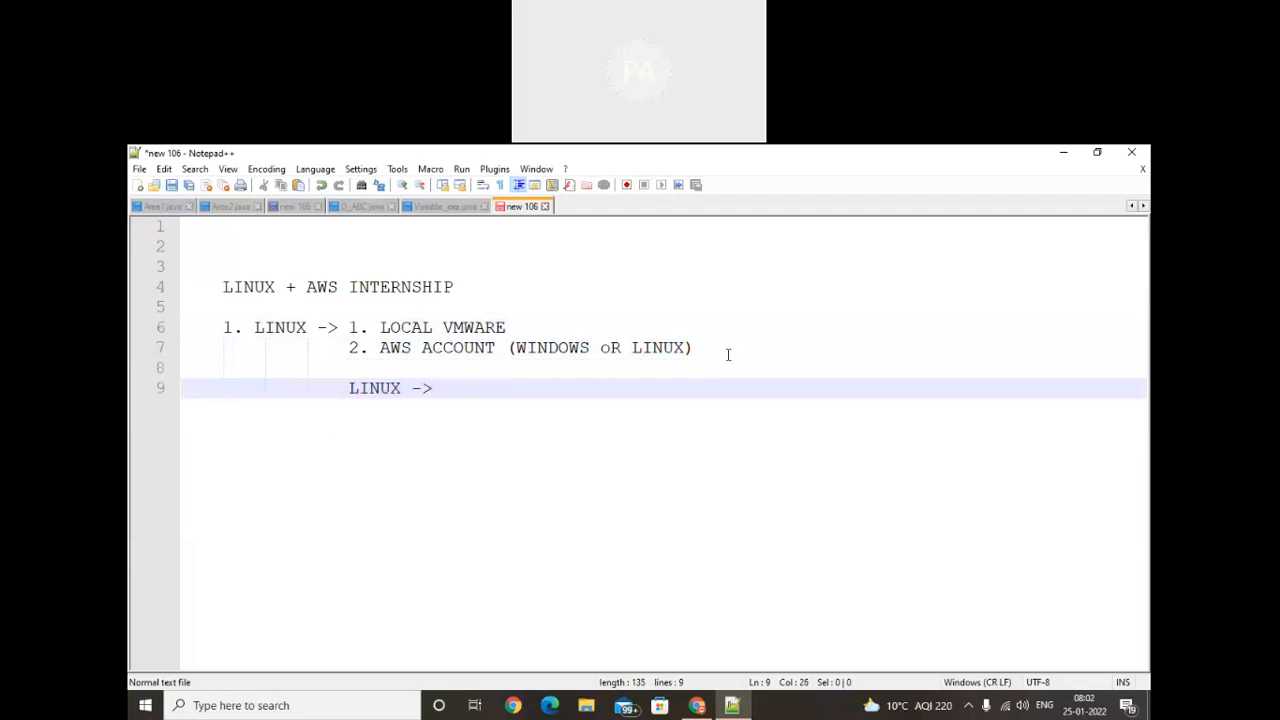
type("UBUNTU FEDOR")
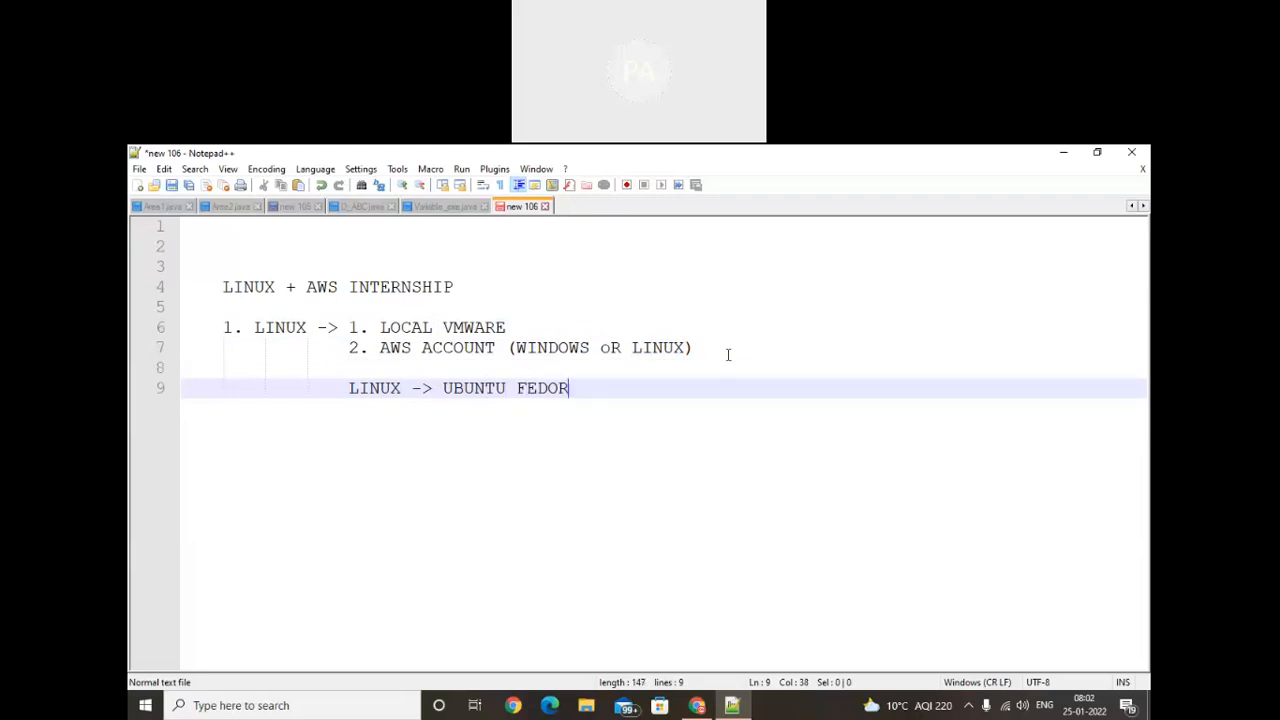
type("A REDHAT")
left_click(388, 390)
double_click(387, 390)
left_click(387, 390)
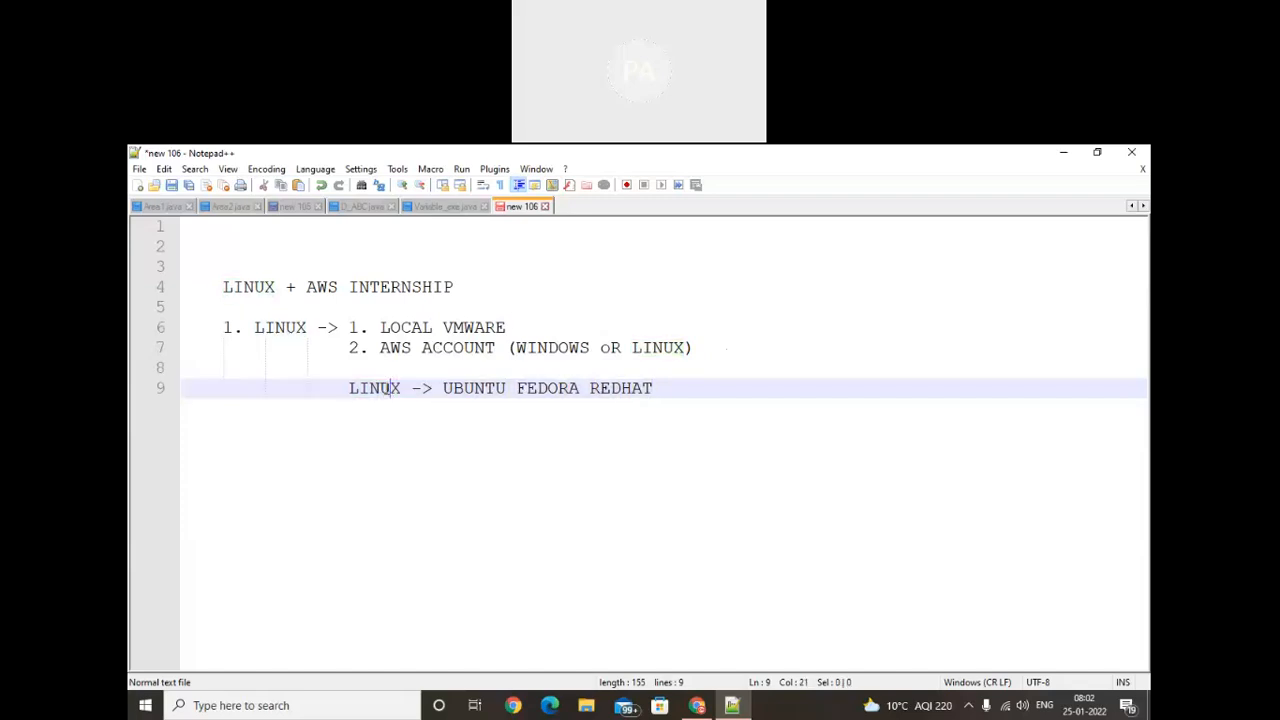
- Start an indented 'OPEN SOURCE' line beneath the distributions line
left_click(686, 388)
key("Return")
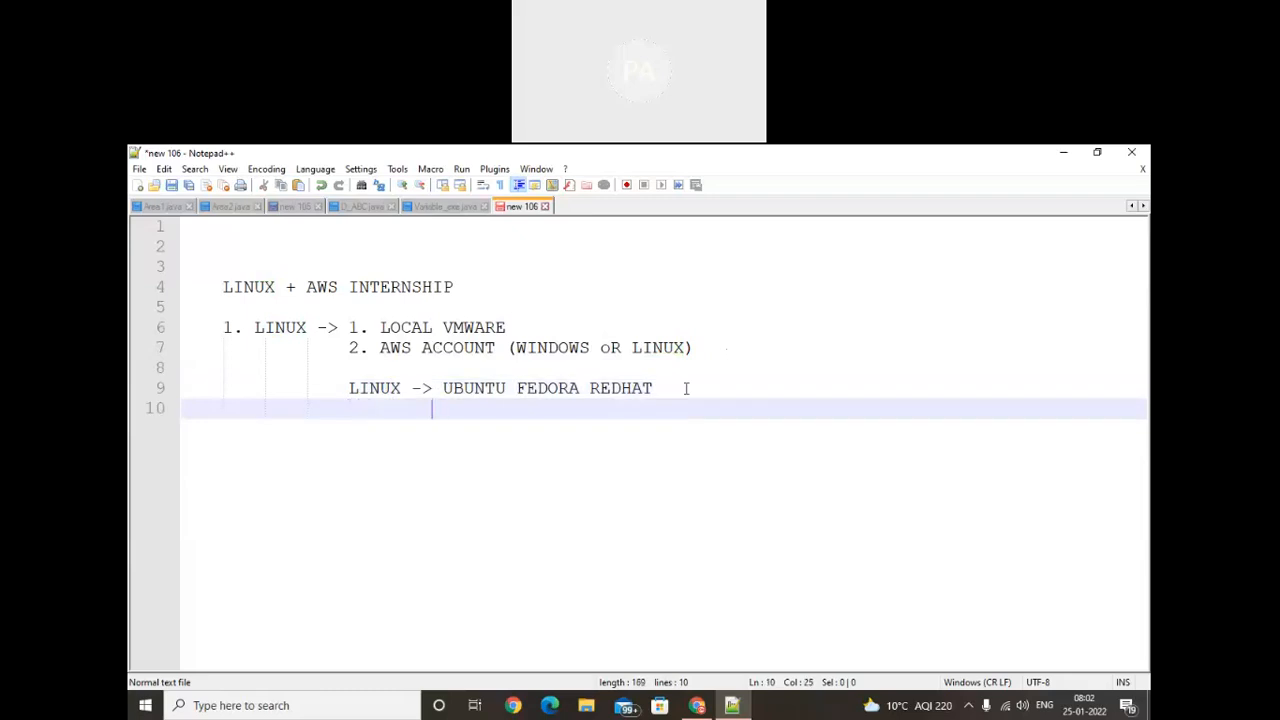
type("OPEN ")
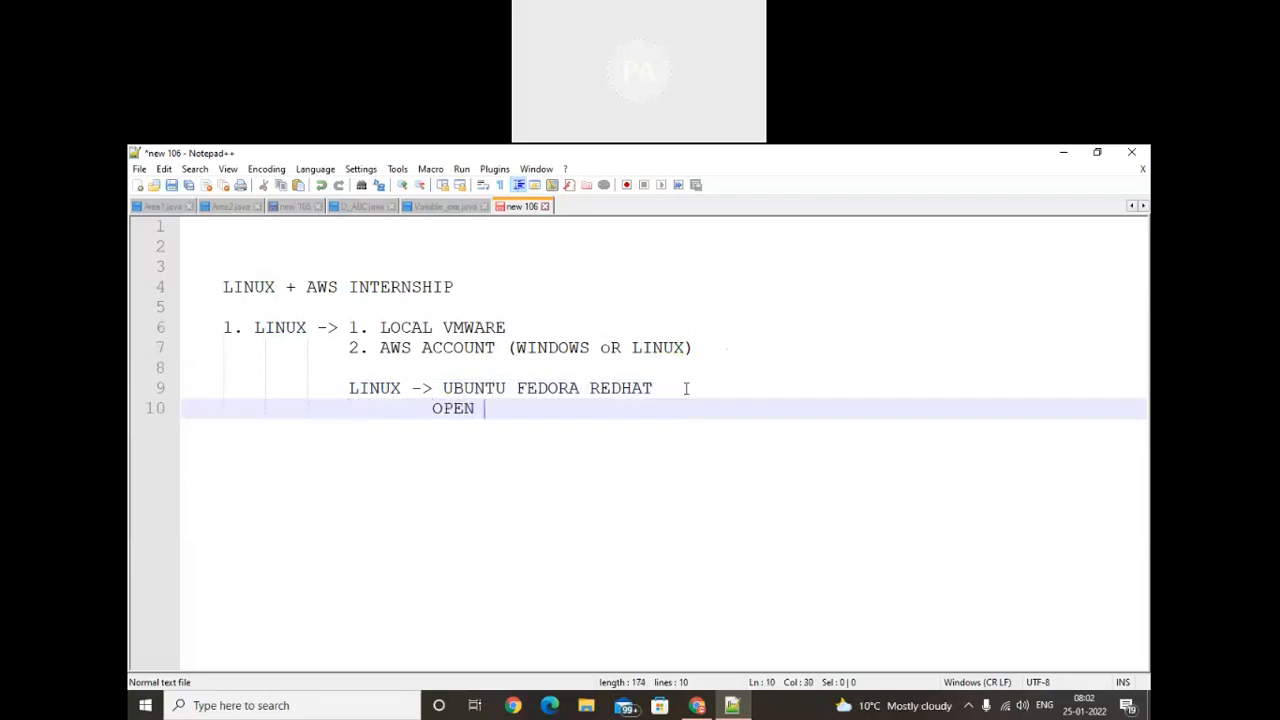
type("SOURCE")
key("Left")
key("Left")
key("Left")
key("Left")
key("Left")
key("Left")
key("Left")
key("Left")
key("Home")
key("End")
type("0")
key("BackSpace")
- Complete it as 'OPEN SOURCE -> FREE TO USE AND FREE TO CONTRIBUTE' and begin 'FEDORA UBUNTU CENTOS' below
type("-> FRE")
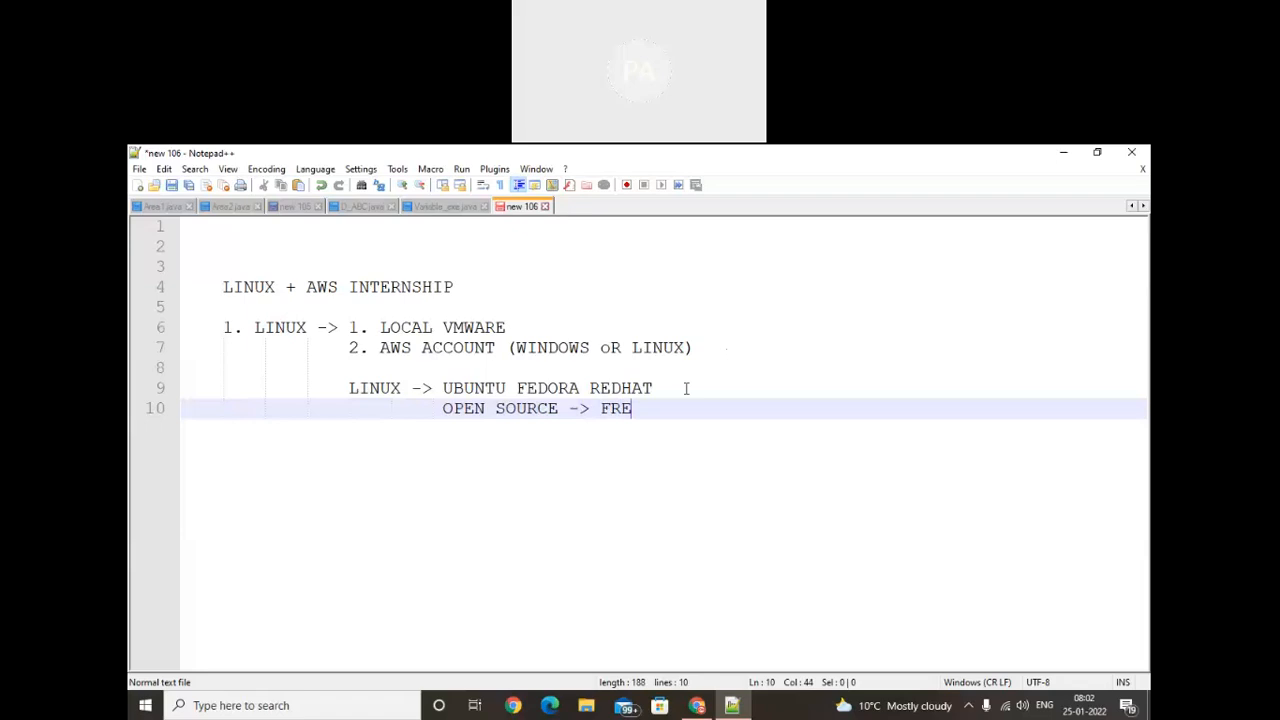
type("E TO USE")
type(" AND ")
type("FREE TO ")
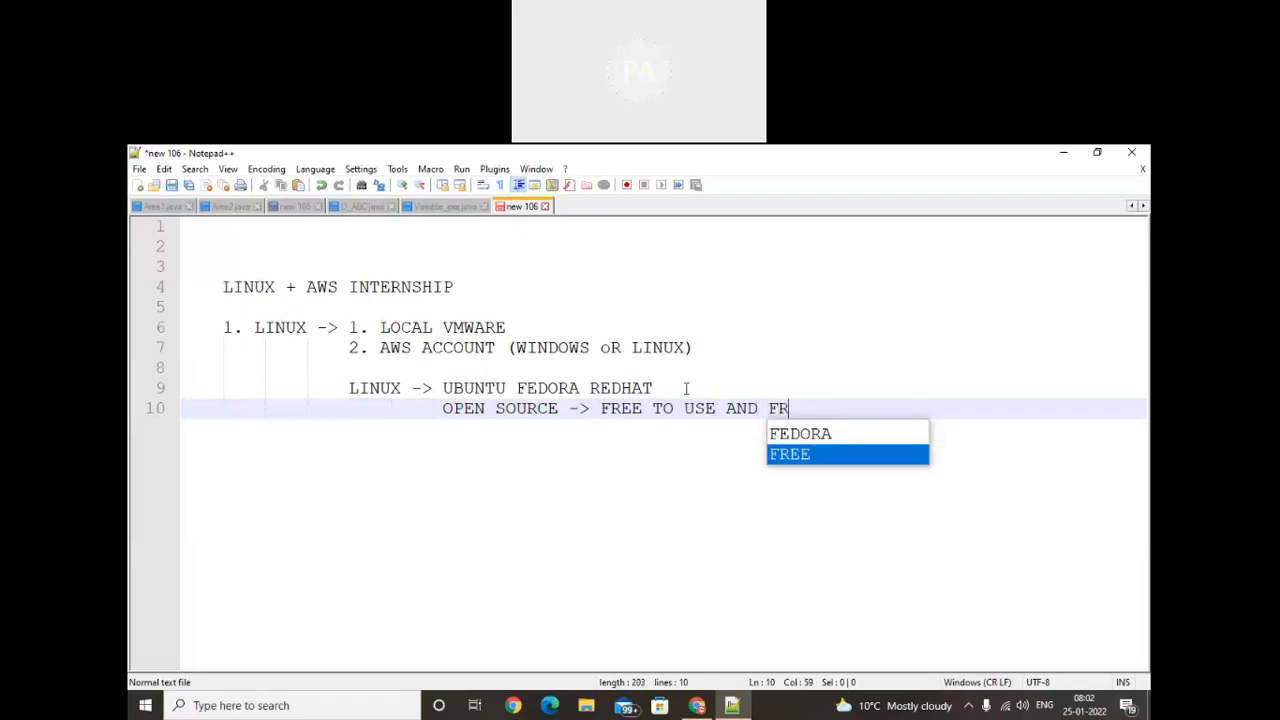
type("CO")
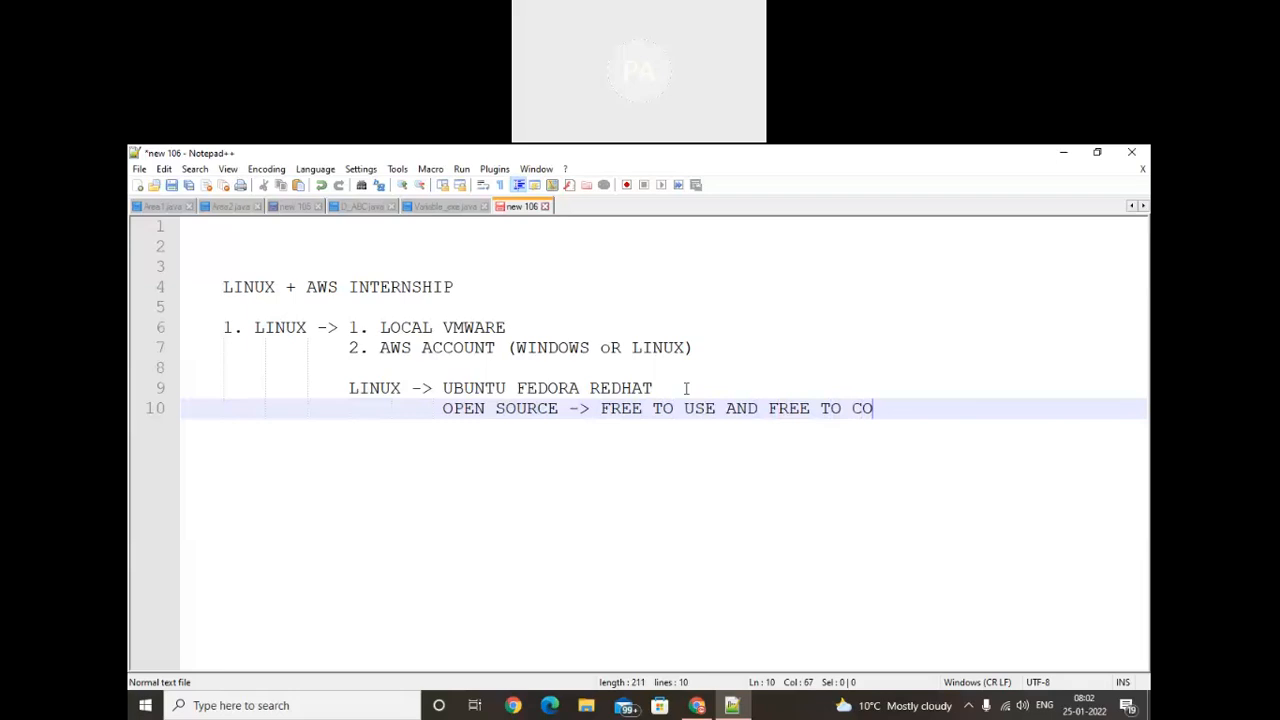
type("NTRI")
key("BackSpace")
key("BackSpace")
key("BackSpace")
type("TRIBY")
key("BackSpace")
type("UTE")
key("Return")
key("Return")
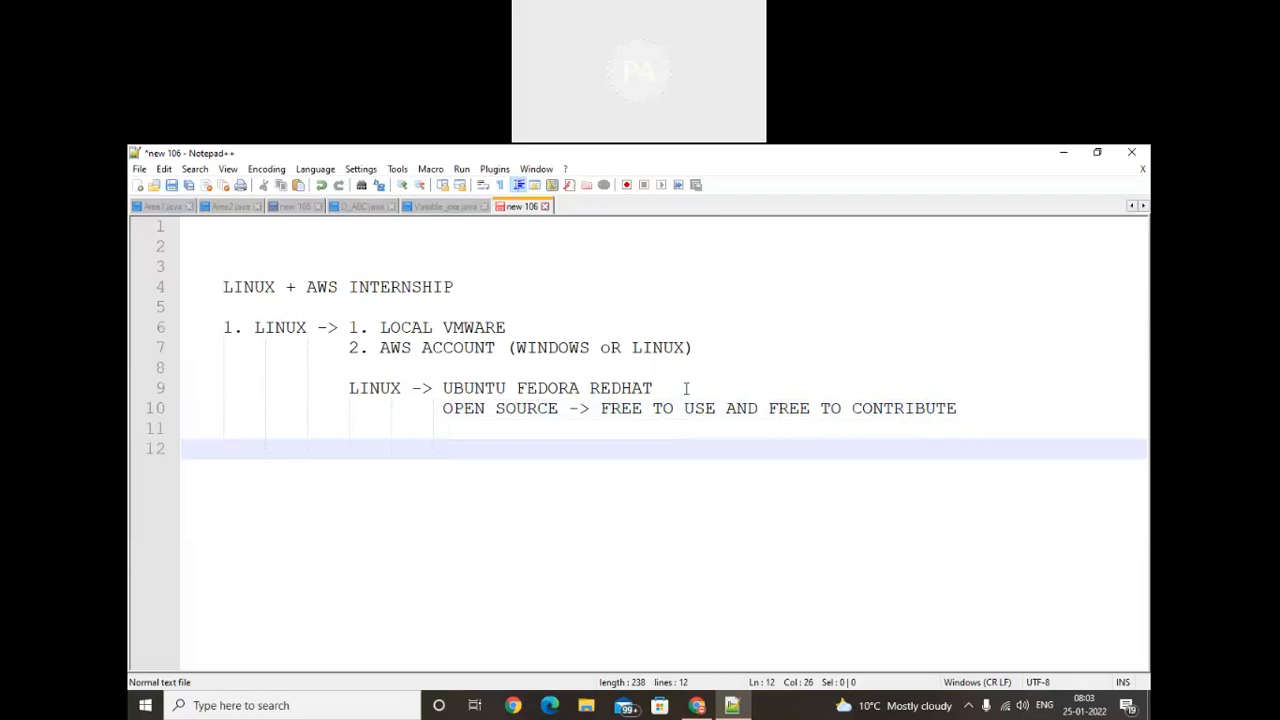
type("FEDORA UBUNTU")
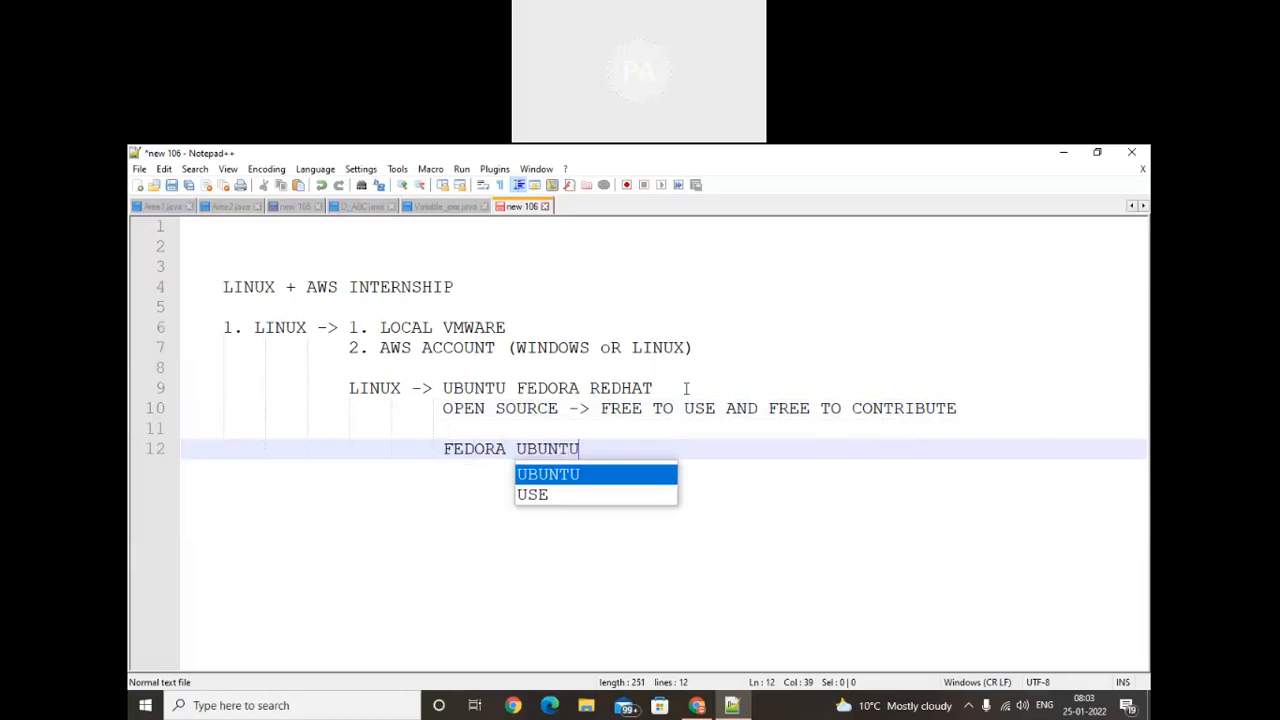
type(" CENTOS")
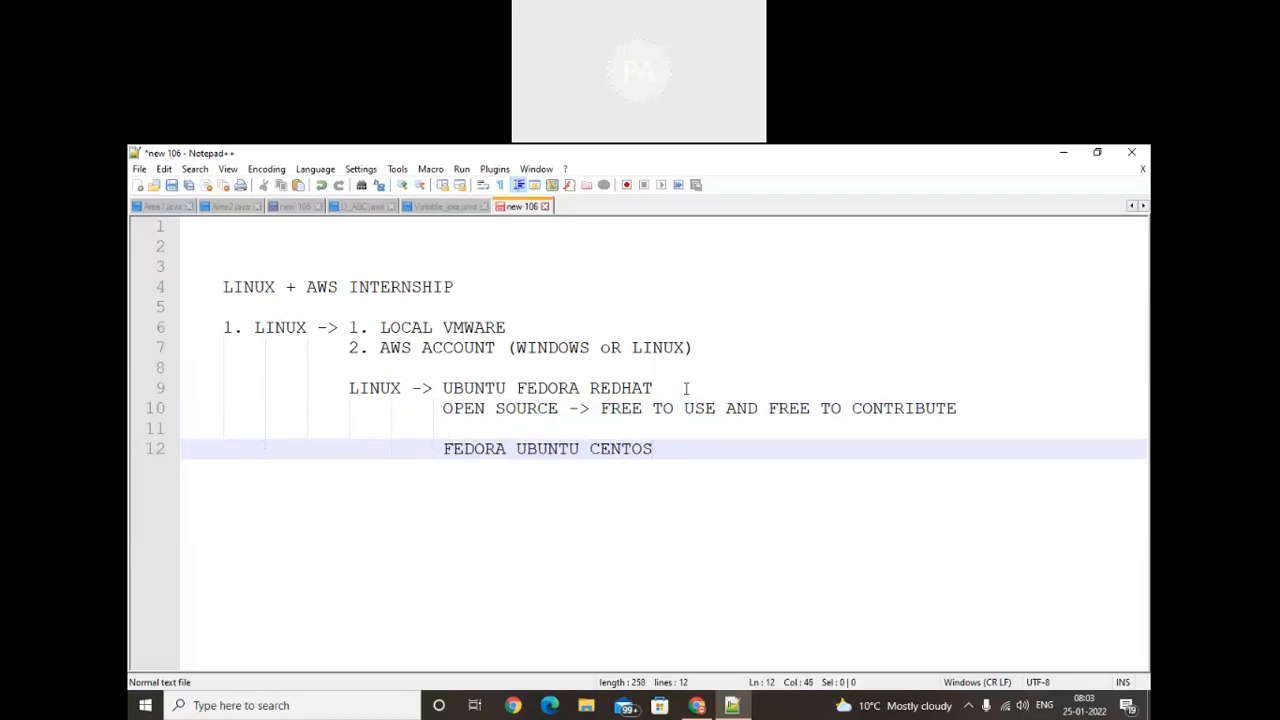
type(" L")
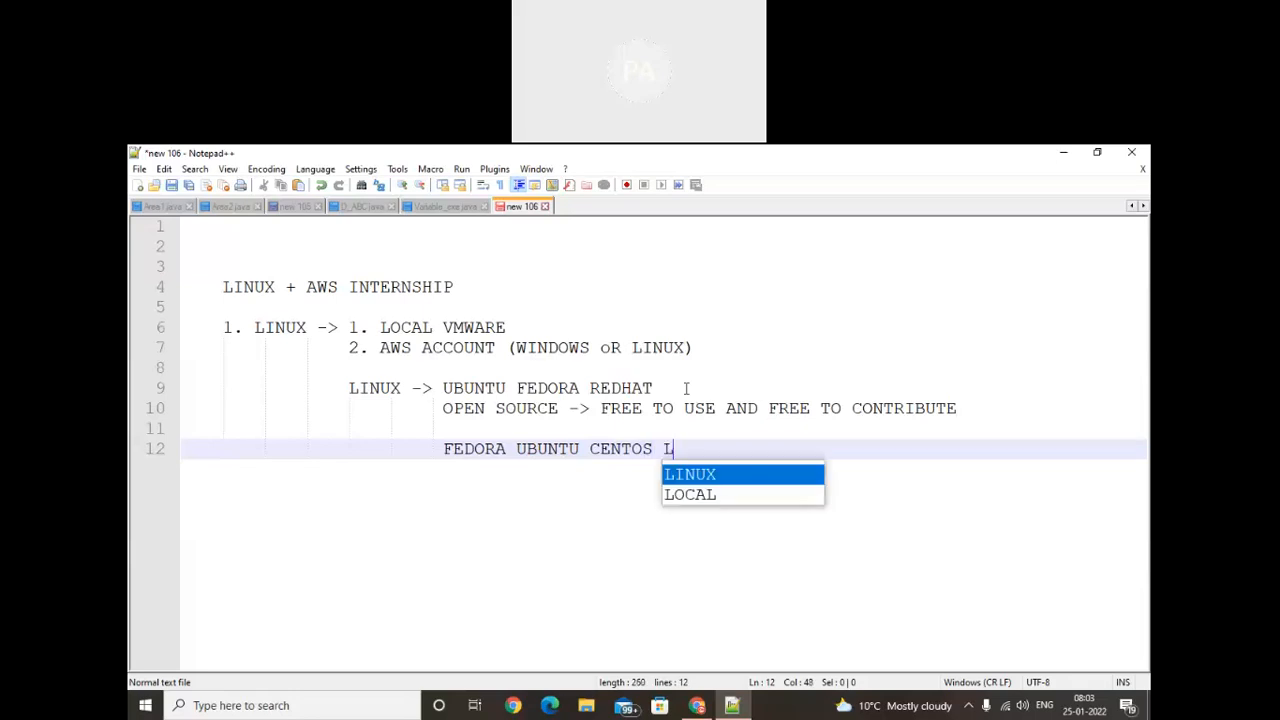
- Finish the line 'FEDORA UBUNTU CENTOS KALI LINUX' and add 'RED HAT' below it
key("BackSpace")
type("KALI")
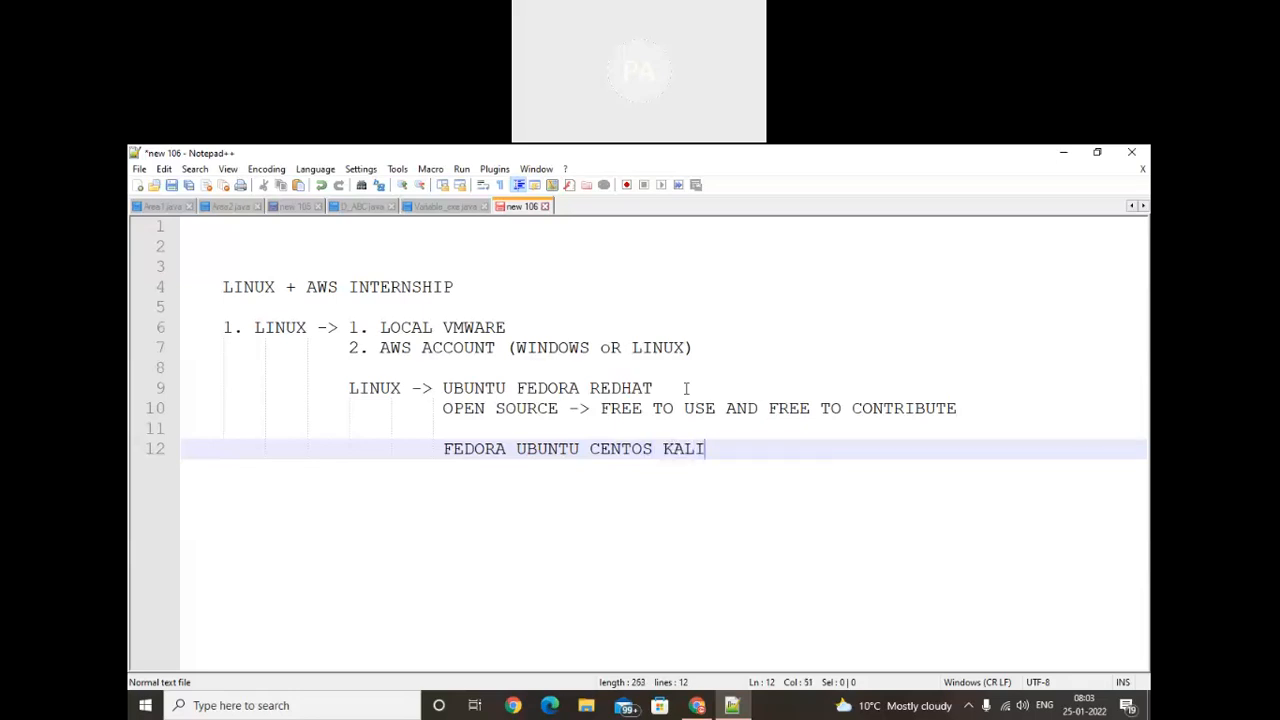
type(" LINUX")
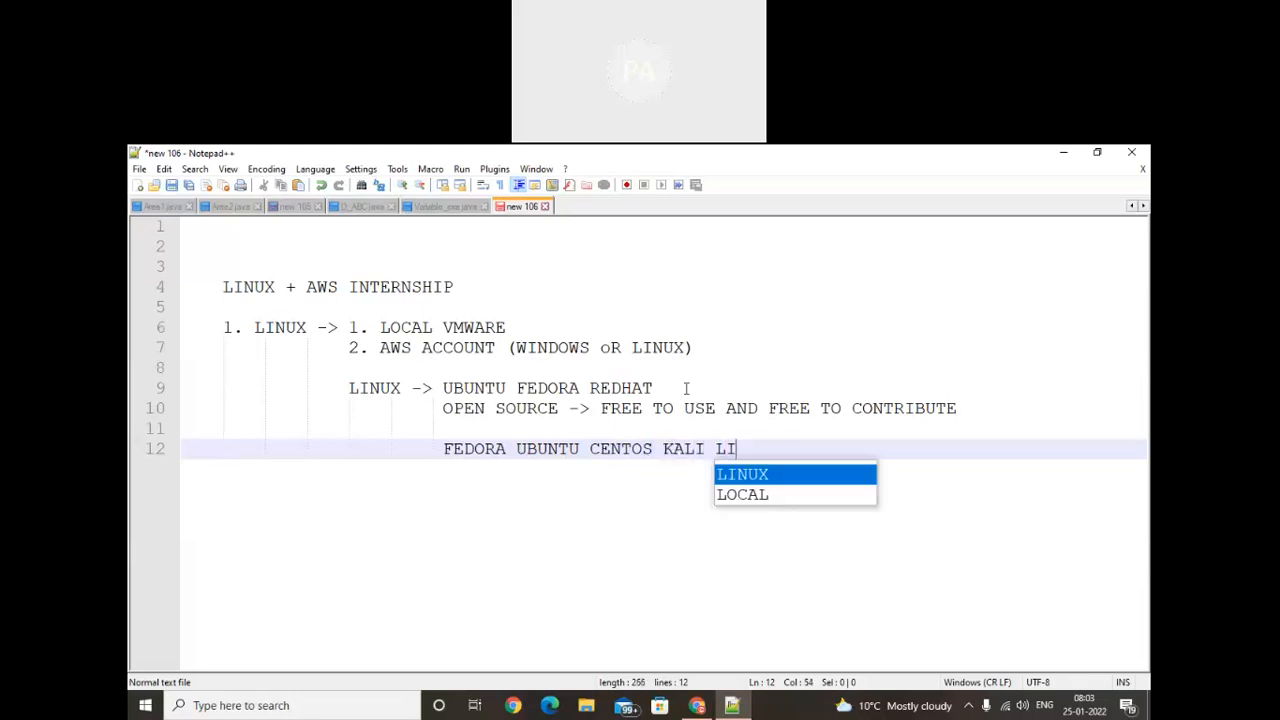
key("Return")
key("Return")
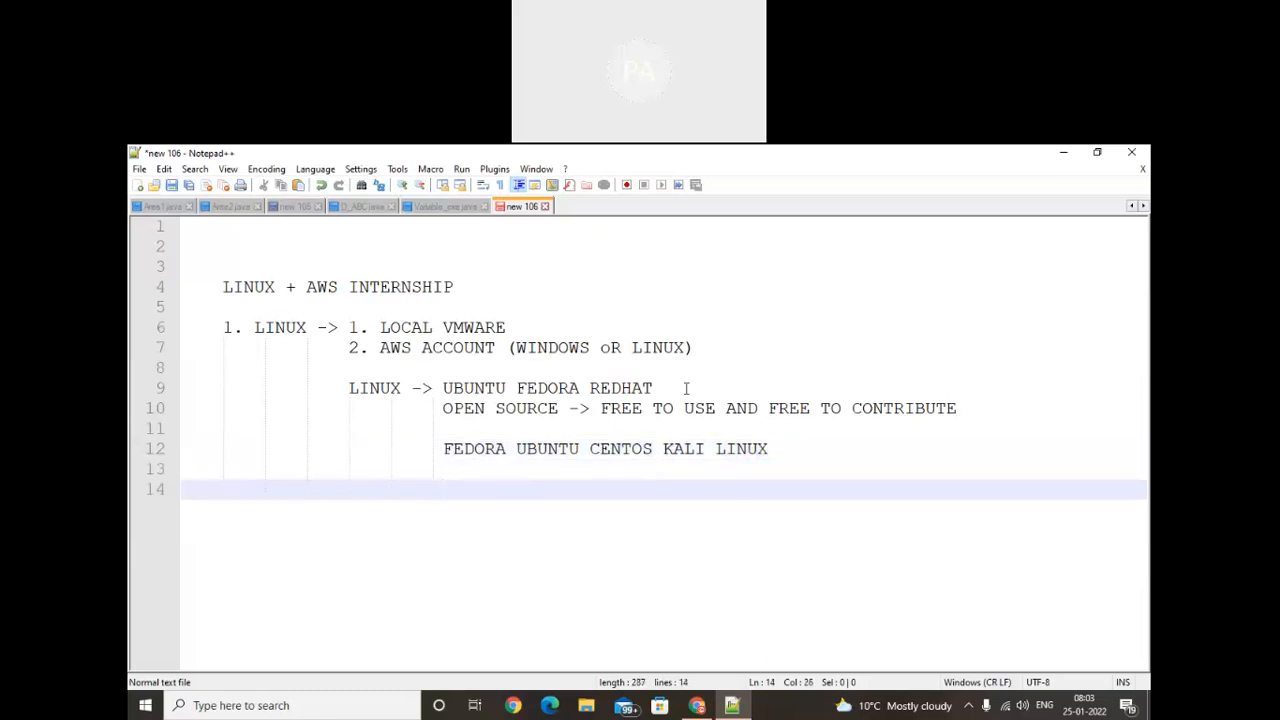
type("RED HA")
type("DT")
key("BackSpace")
key("BackSpace")
key("BackSpace")
type("AT")
- Select the distributions block on lines 9–14, then highlight UBUNTU's other occurrence
left_click_drag(346, 383, 527, 500)
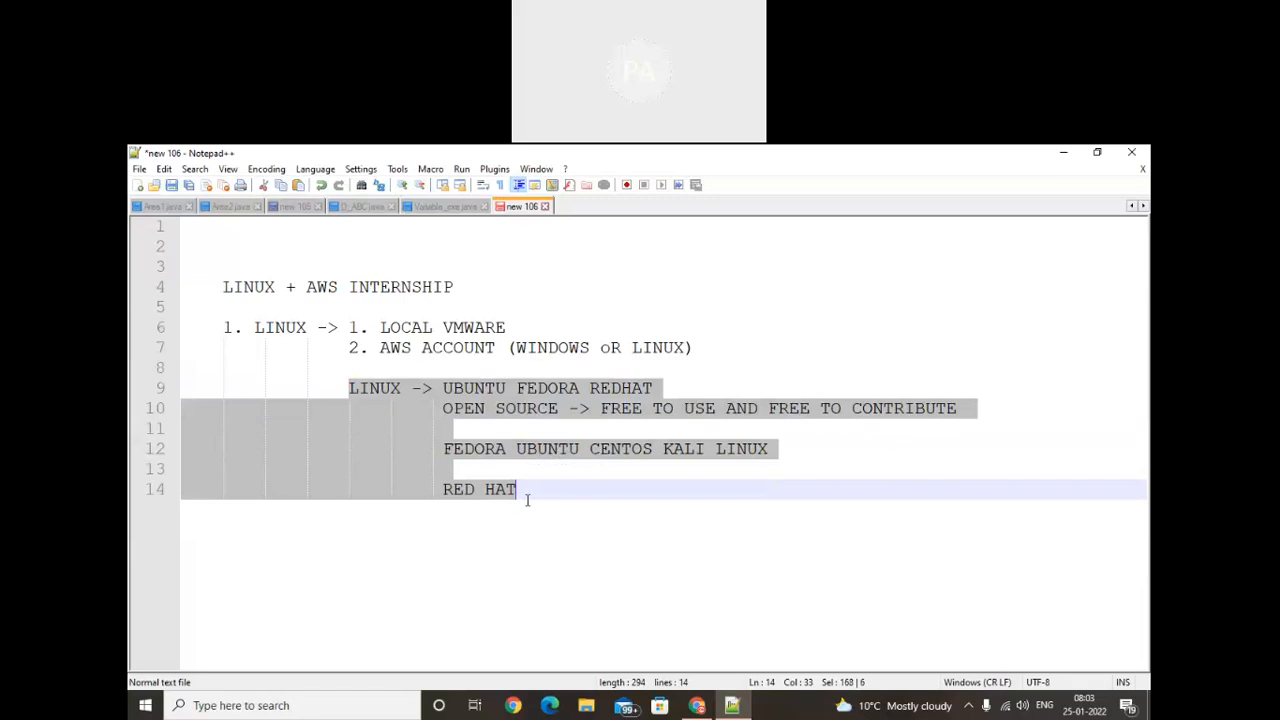
left_click(527, 500)
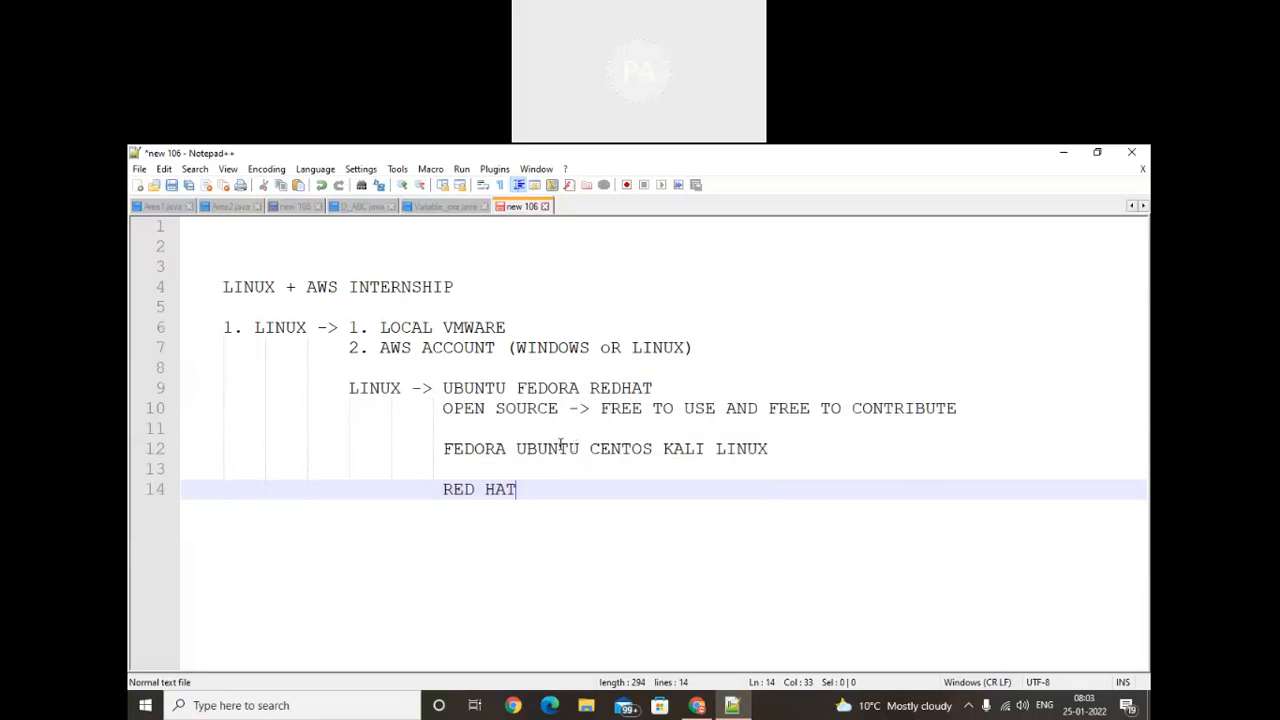
double_click(560, 450)
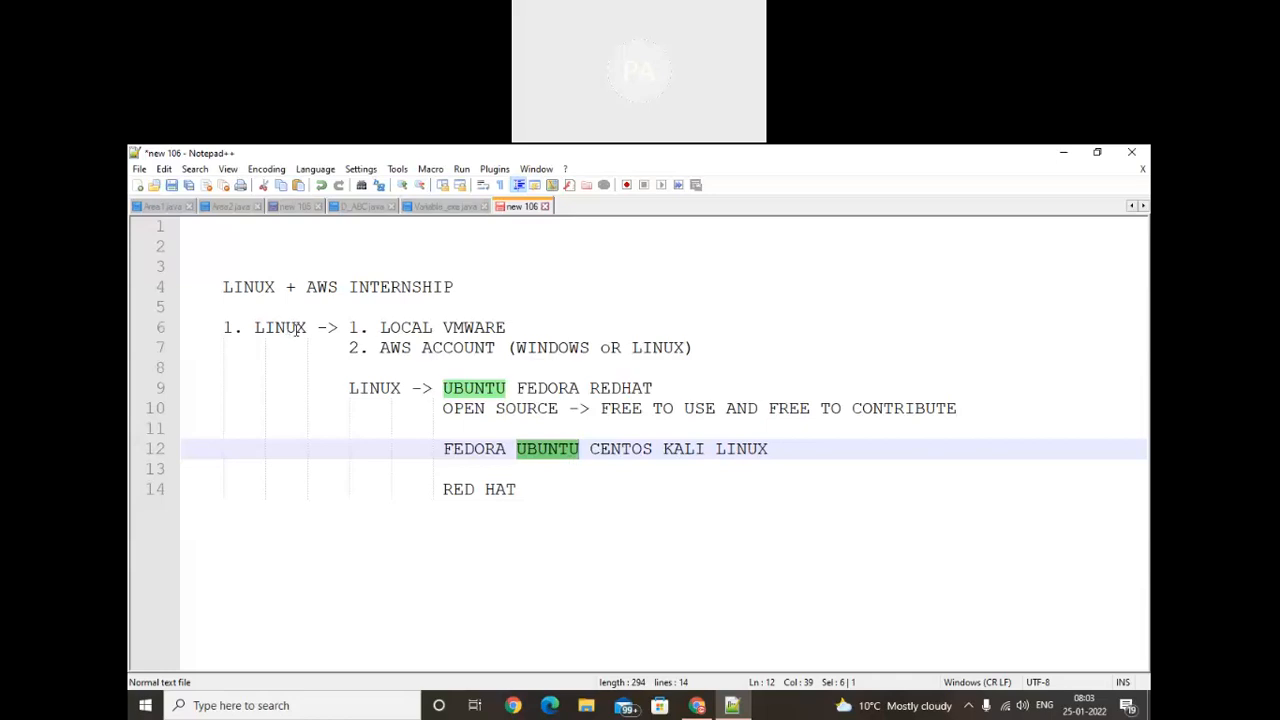
- Review the distribution lines, highlighting FEDORA's occurrences and selecting lines 7 to 14
left_click(465, 449)
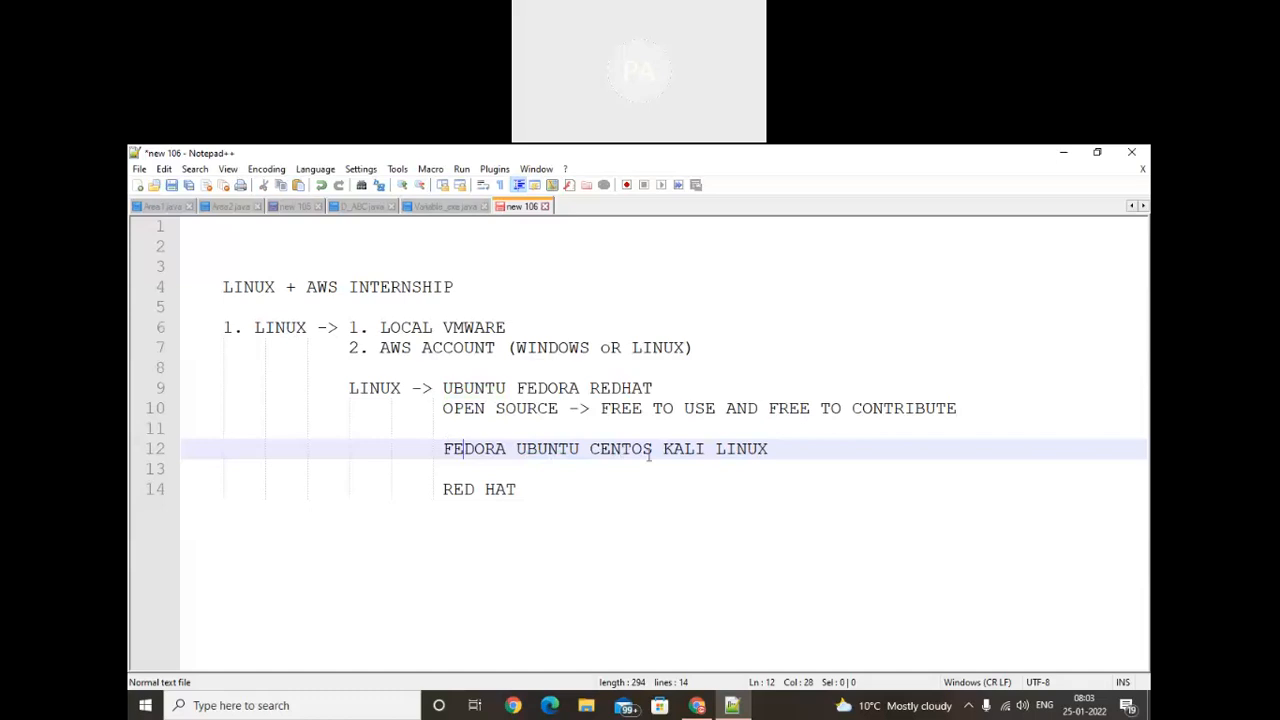
left_click(685, 450)
left_click(479, 489)
double_click(478, 452)
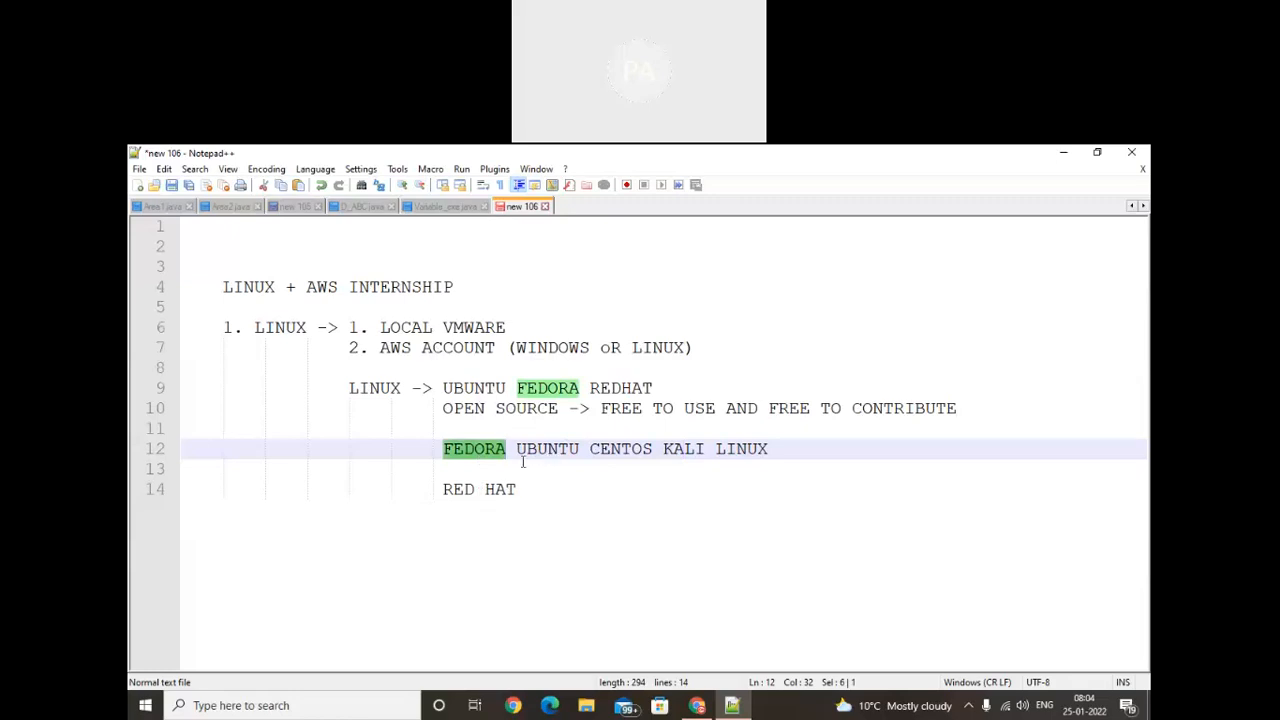
left_click_drag(530, 497, 203, 287)
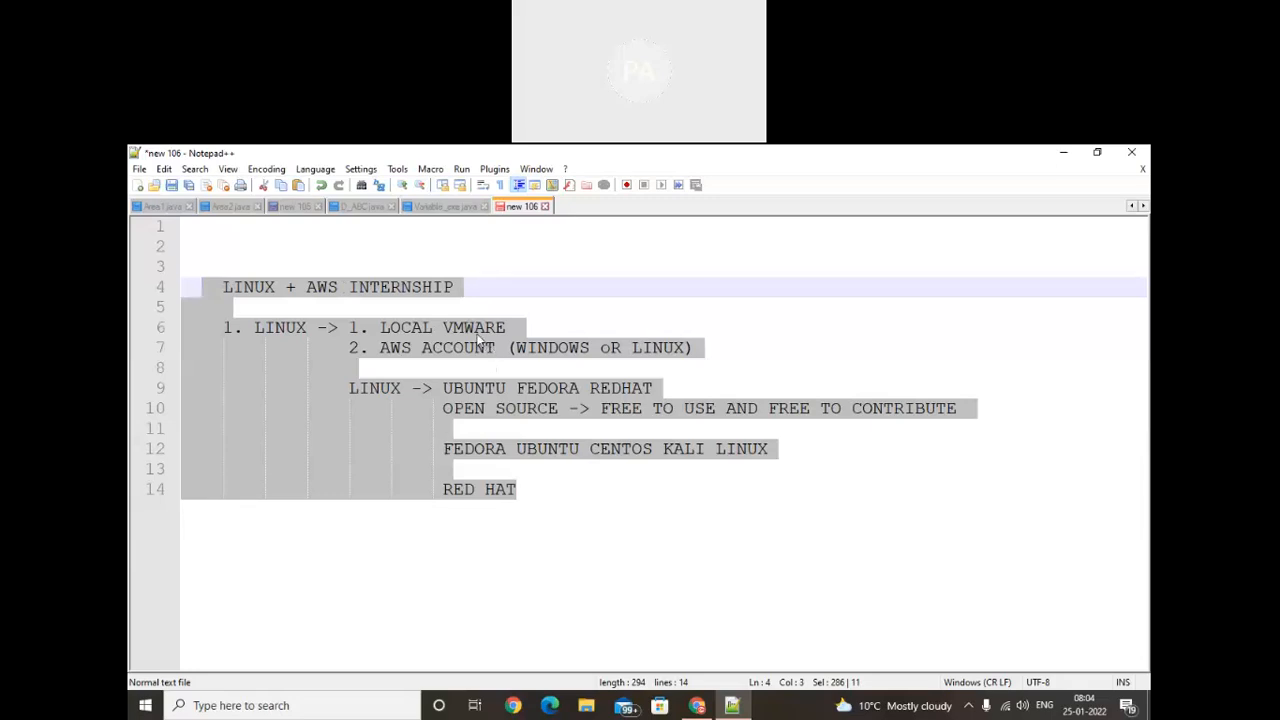
- Append '/VIRTULBOX' after LOCAL VMWARE on line 6, then select lines 6–13
left_click(506, 327)
type("/VIR")
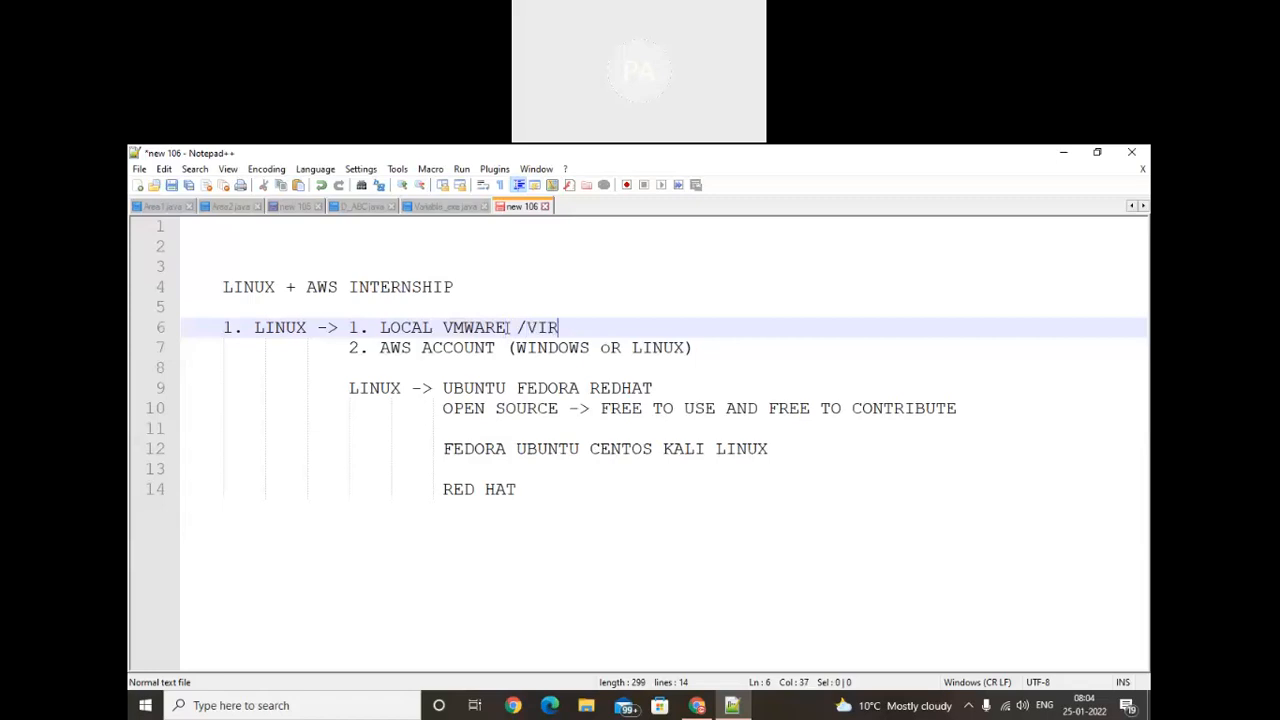
type("TULBOX")
key("ctrl+End")
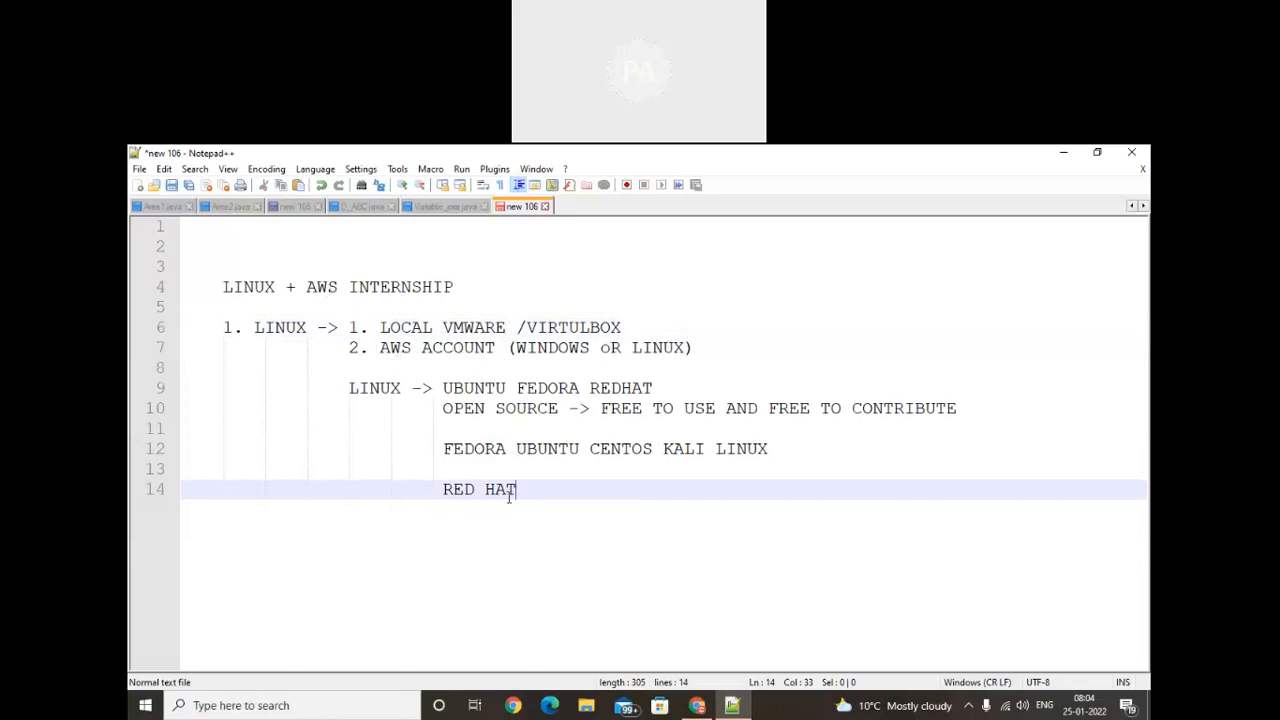
left_click_drag(455, 470, 212, 327)
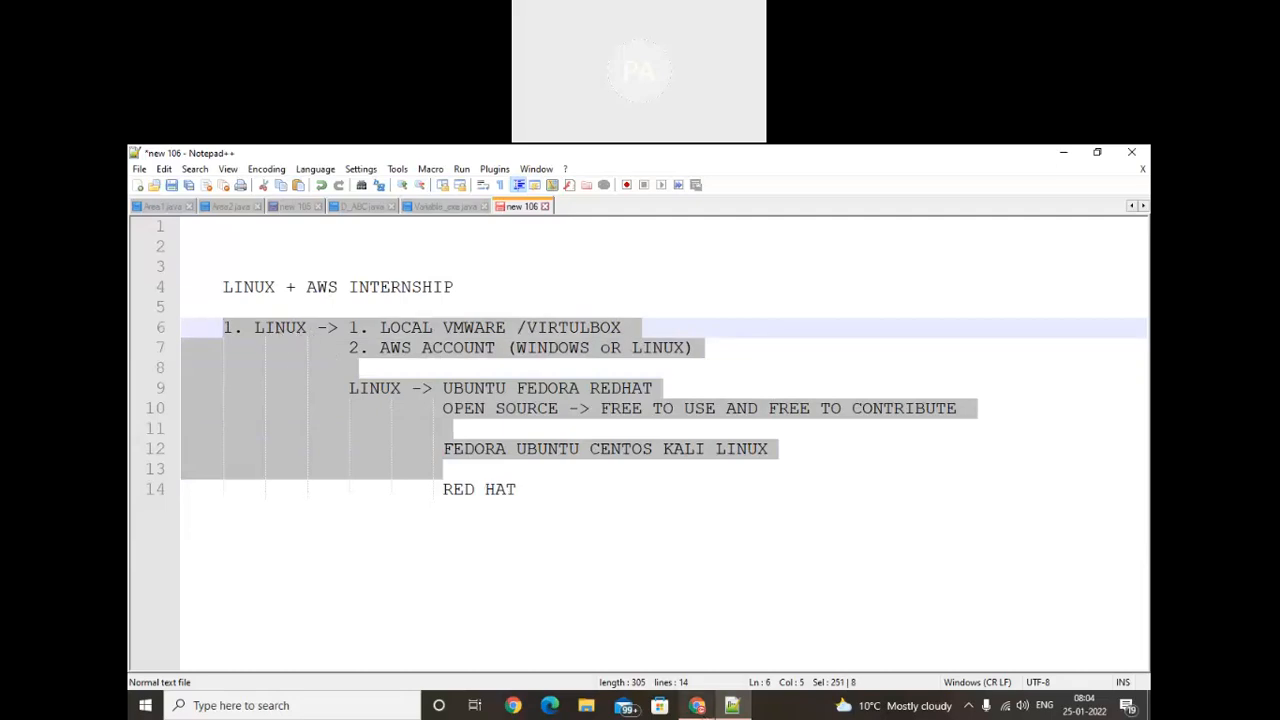
- Bring the Webex page in Chrome forward, then return to the notes
left_click(697, 705)
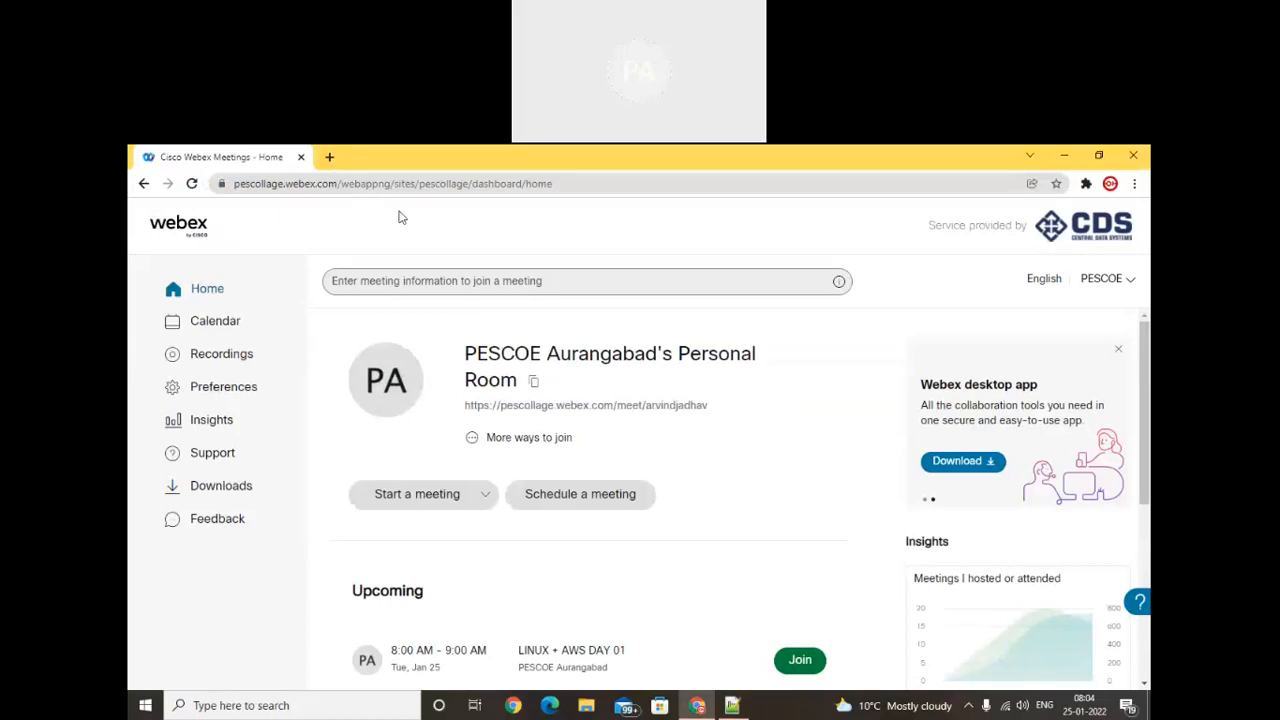
key("alt+Tab")
key("alt+Tab")
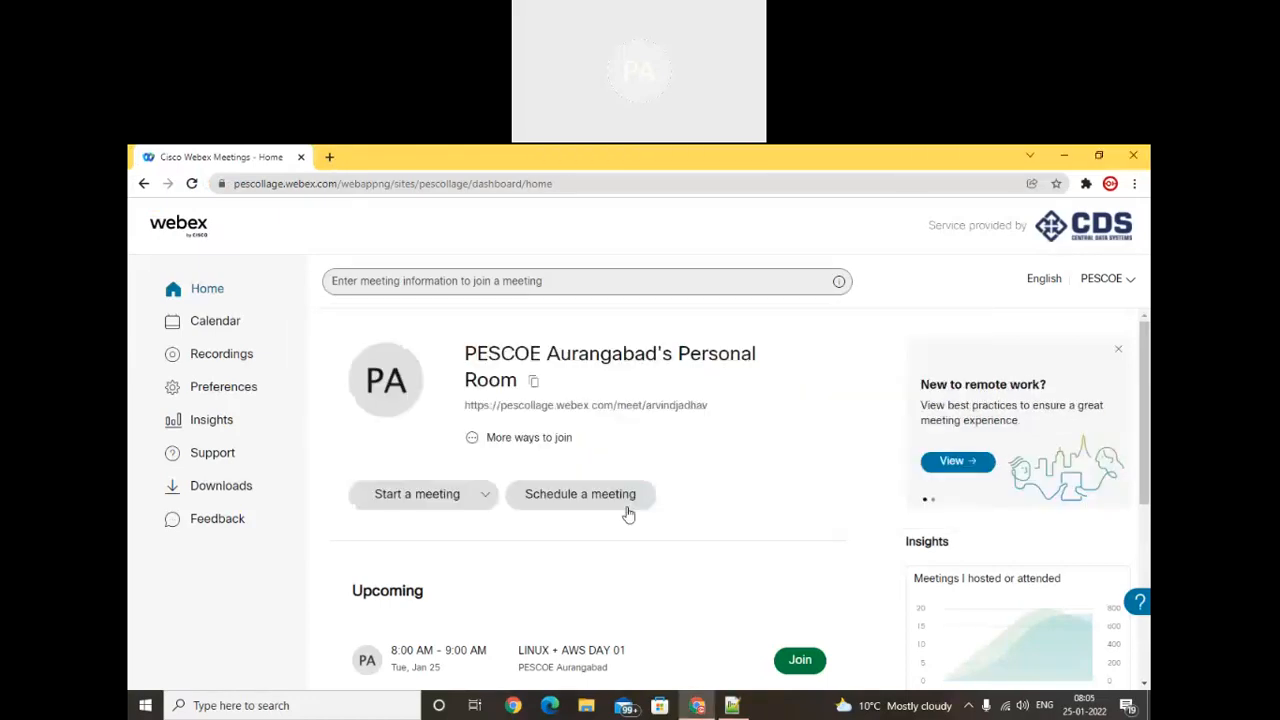
key("alt+Tab")
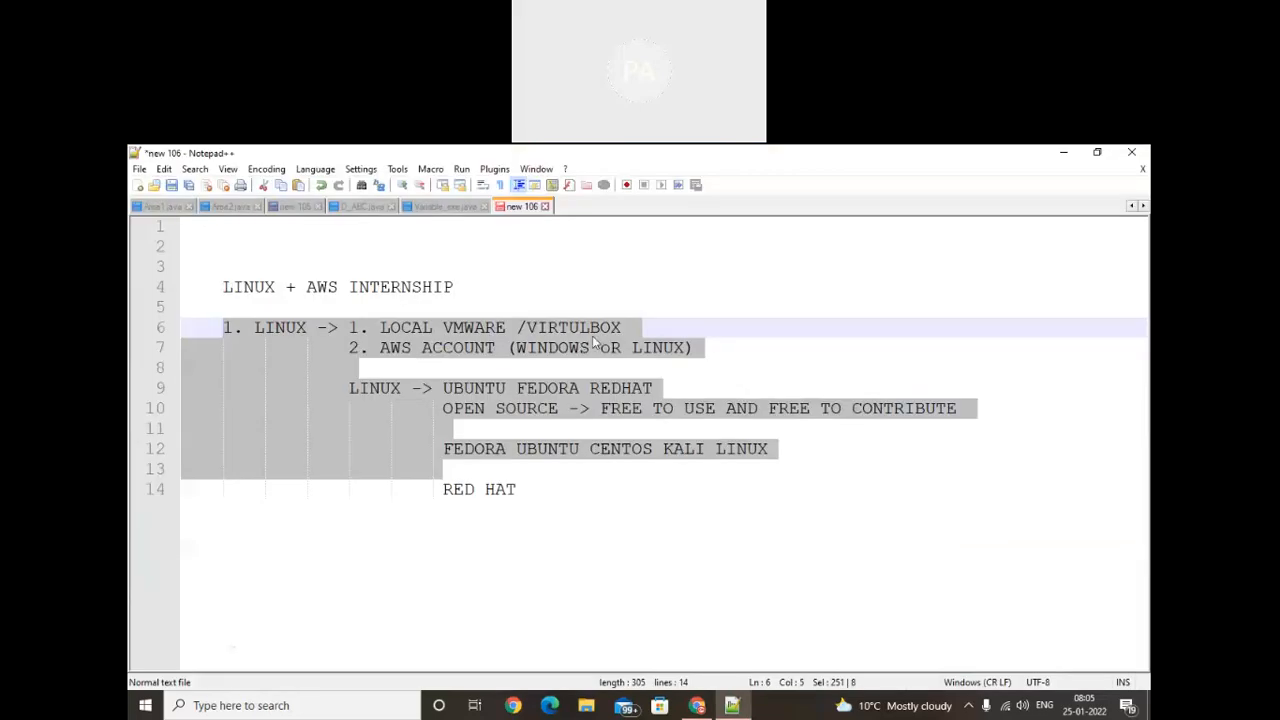
- Insert a space before VIRTULBOX on line 6, then switch to the Webex page in Chrome
left_click(593, 338)
double_click(593, 338)
key("Left")
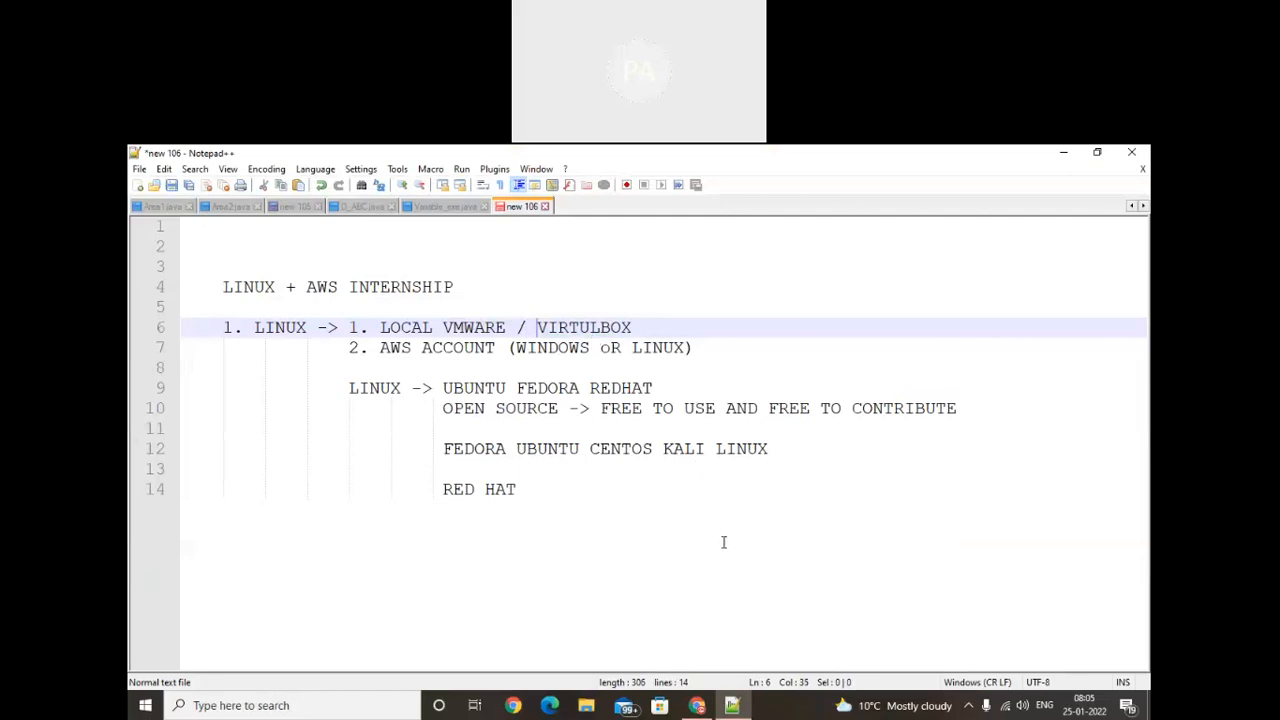
left_click(478, 337)
left_click(698, 706)
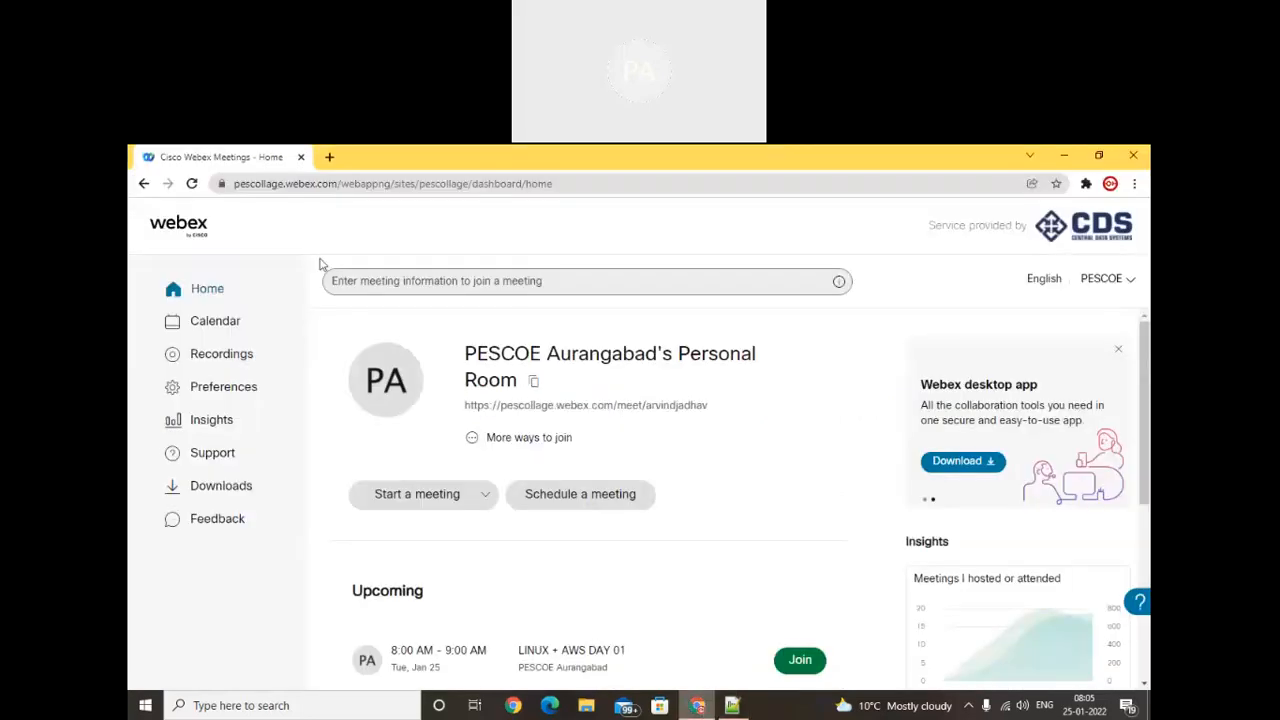
- Search Google for 'download vmware' in a new tab
left_click(330, 157)
type("goo")
key("Return")
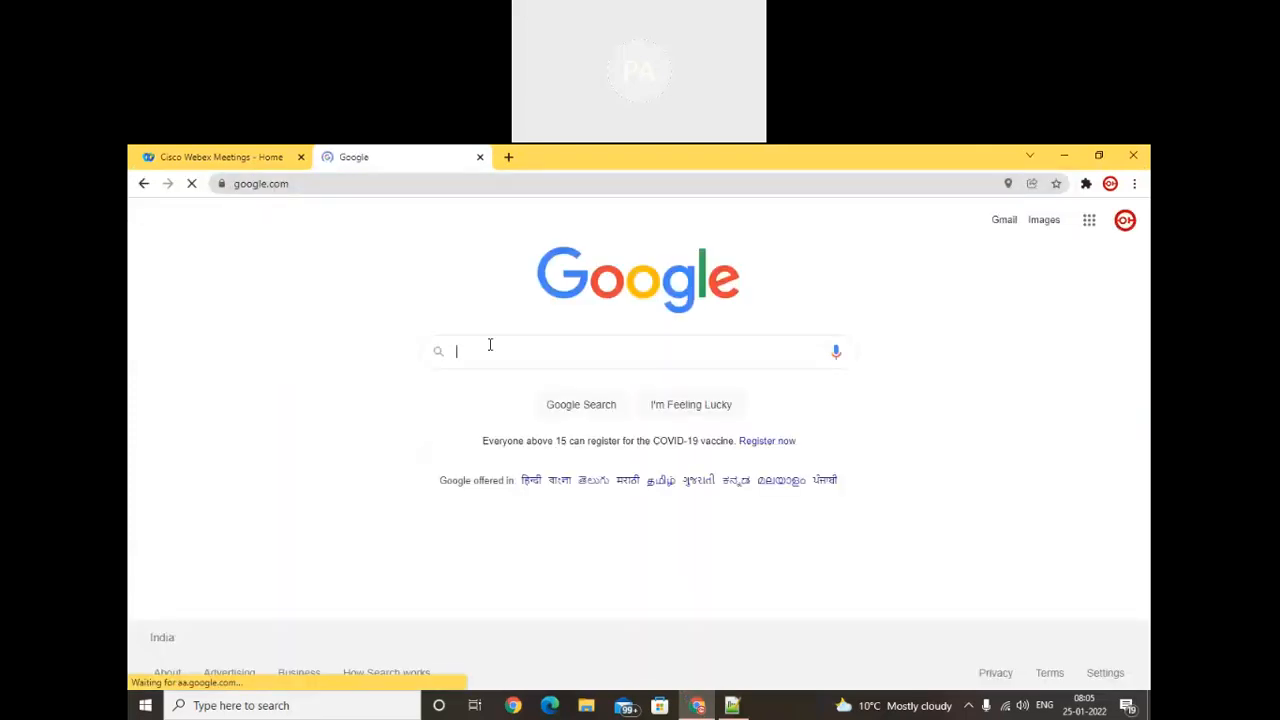
left_click(490, 348)
type("v")
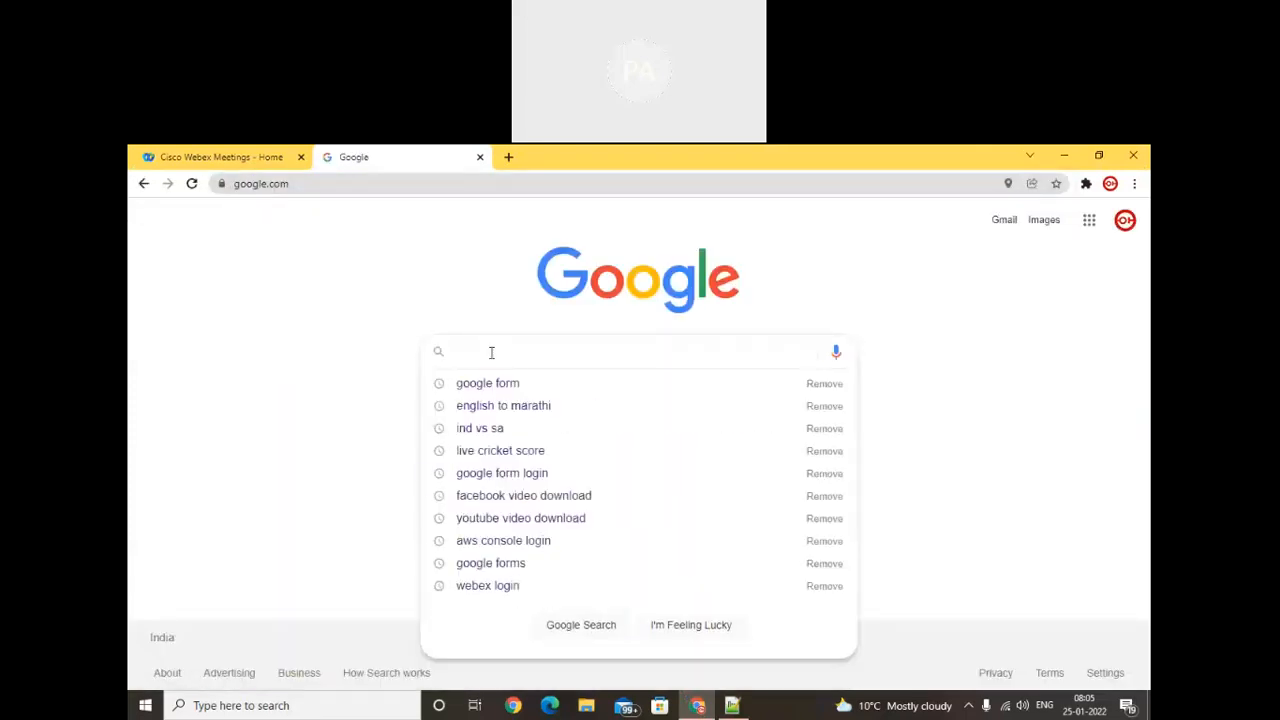
key("BackSpace")
type("downm")
key("BackSpace")
type("load vm")
key("Down")
key("Return")
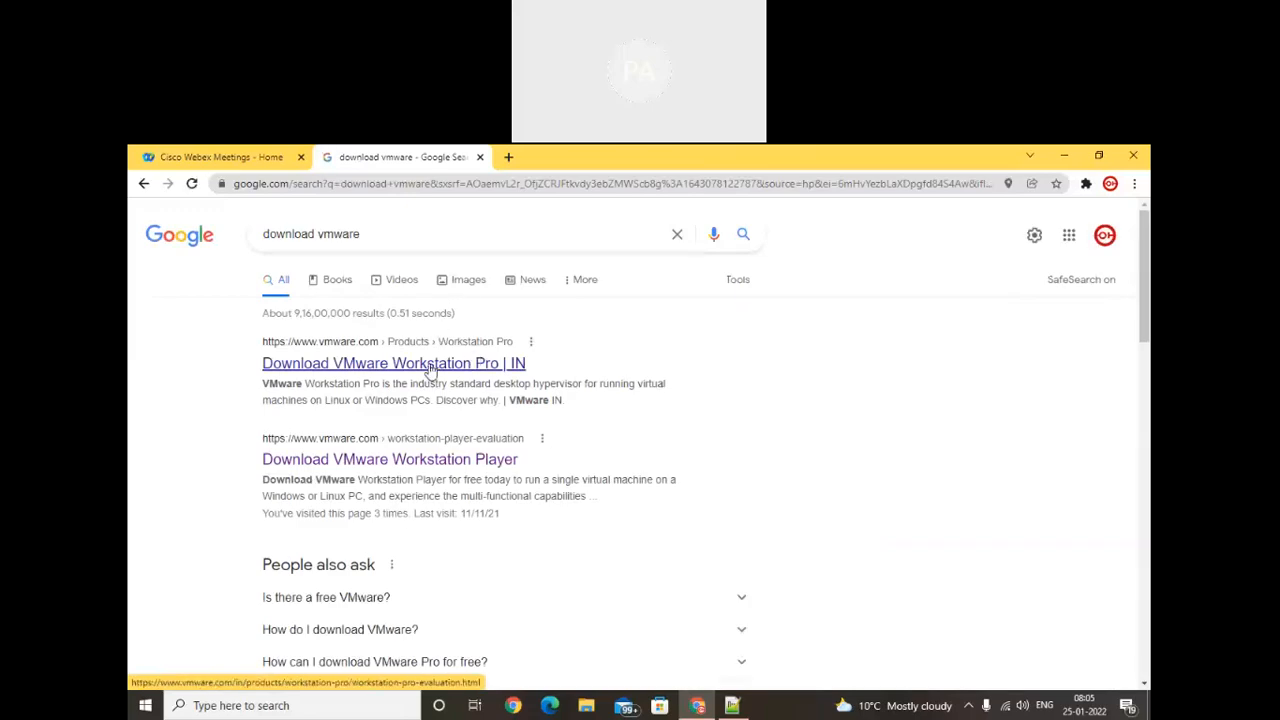
- Open the Download VMware Workstation Pro result and scroll to the Windows and Linux downloads
left_click(431, 365)
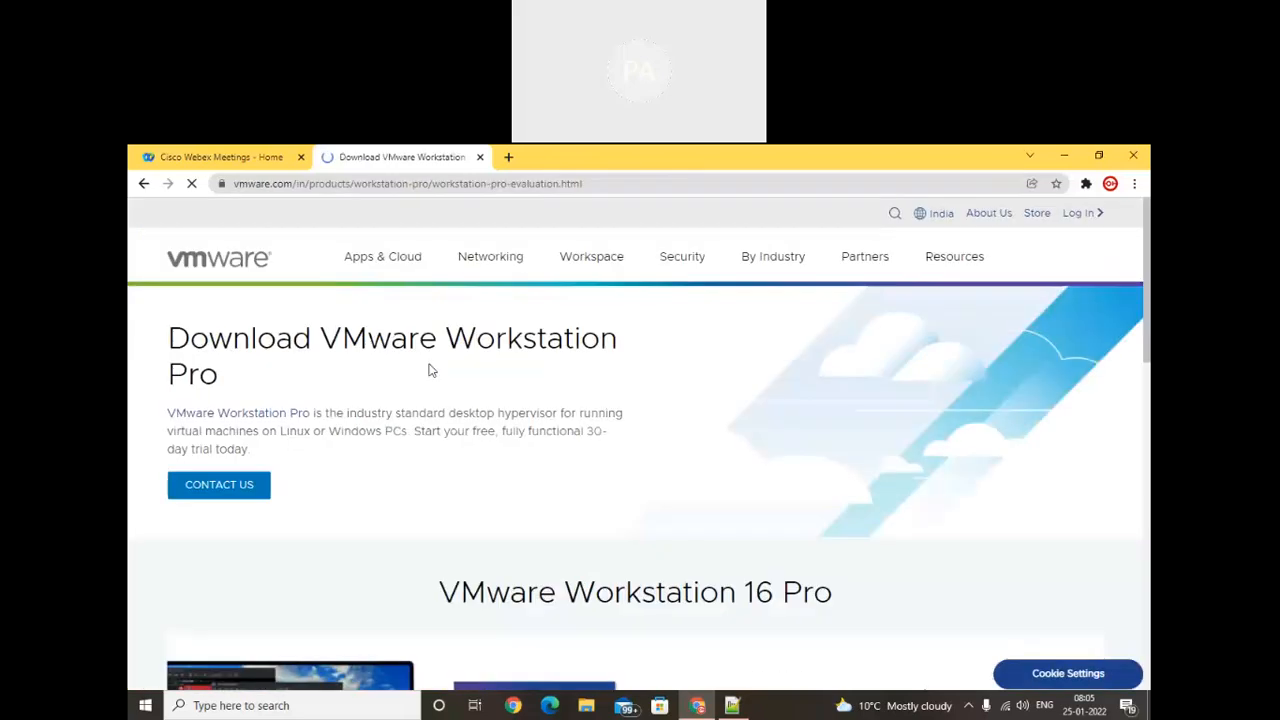
scroll(431, 370, "down", 2)
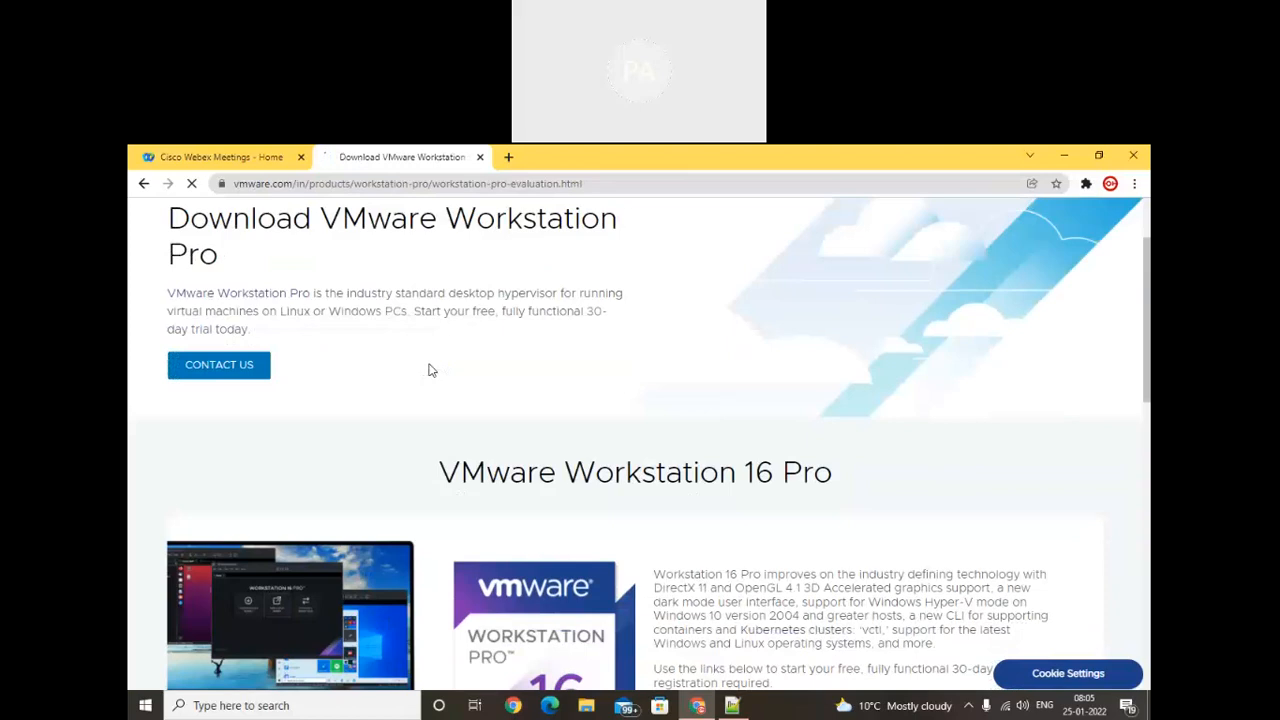
scroll(431, 370, "down", 3)
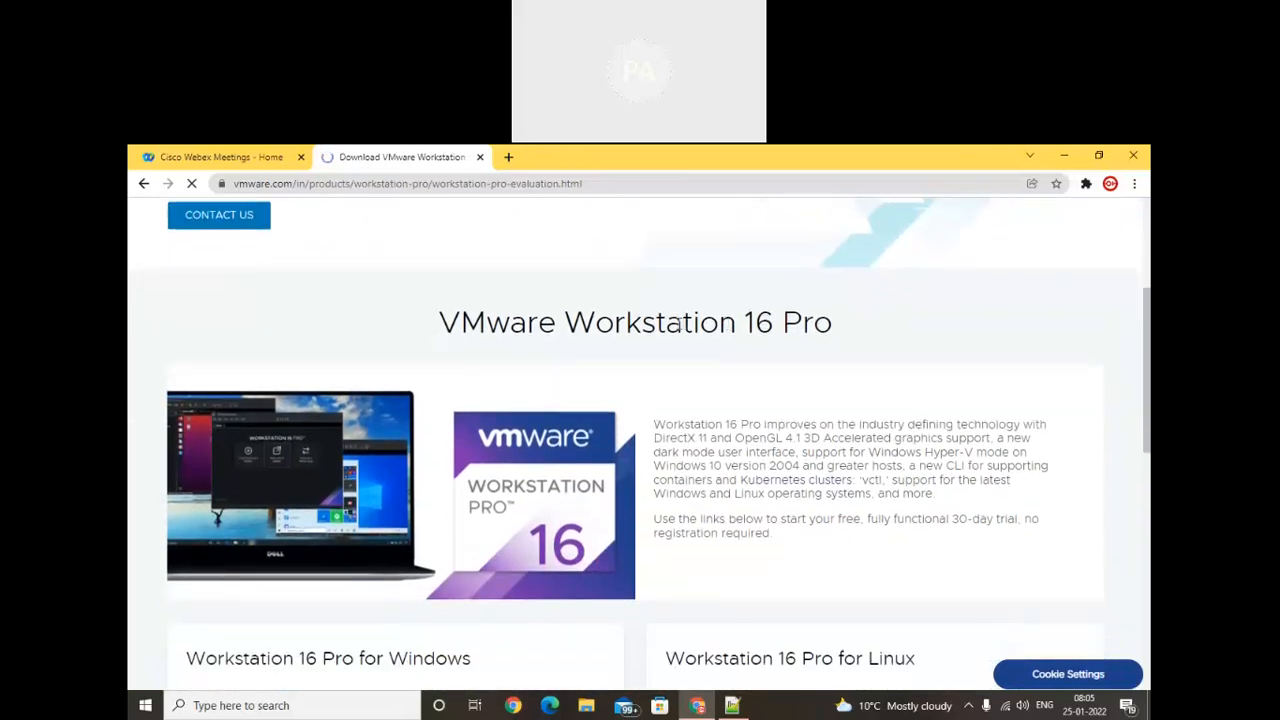
scroll(677, 325, "down", 5)
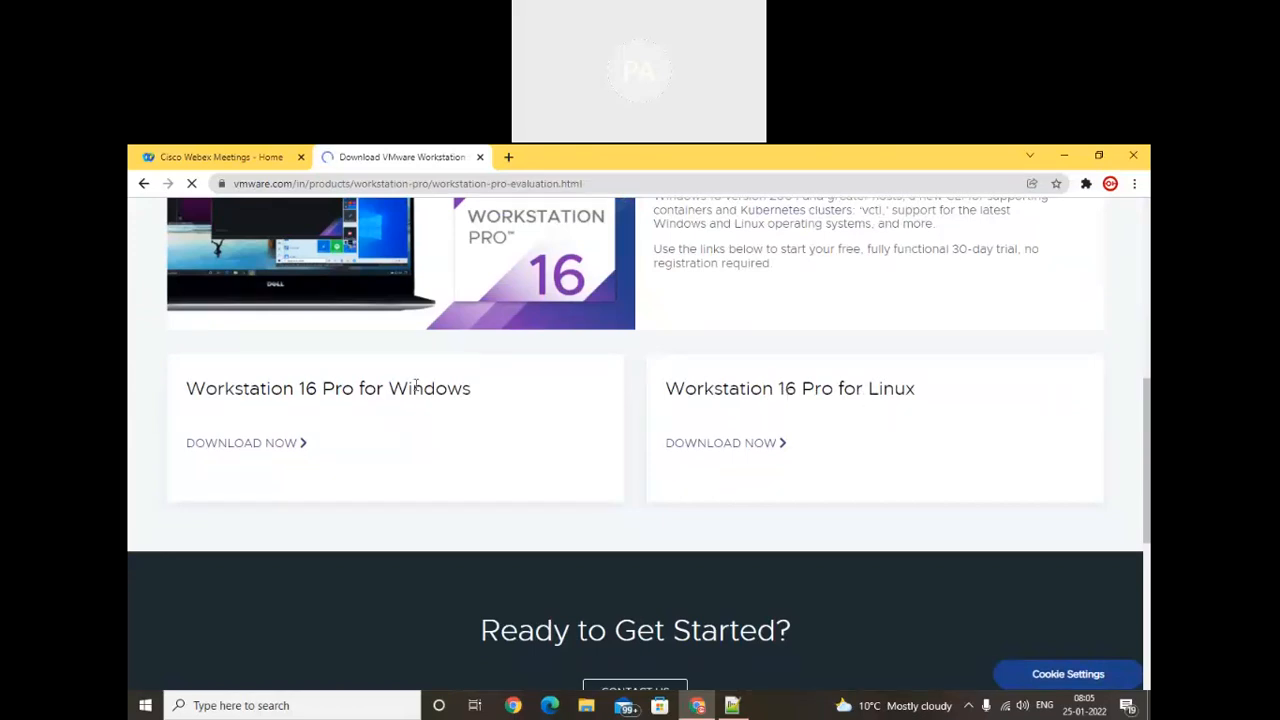
- Start the Workstation 16 Pro for Windows download, then pause and cancel it
left_click(259, 446)
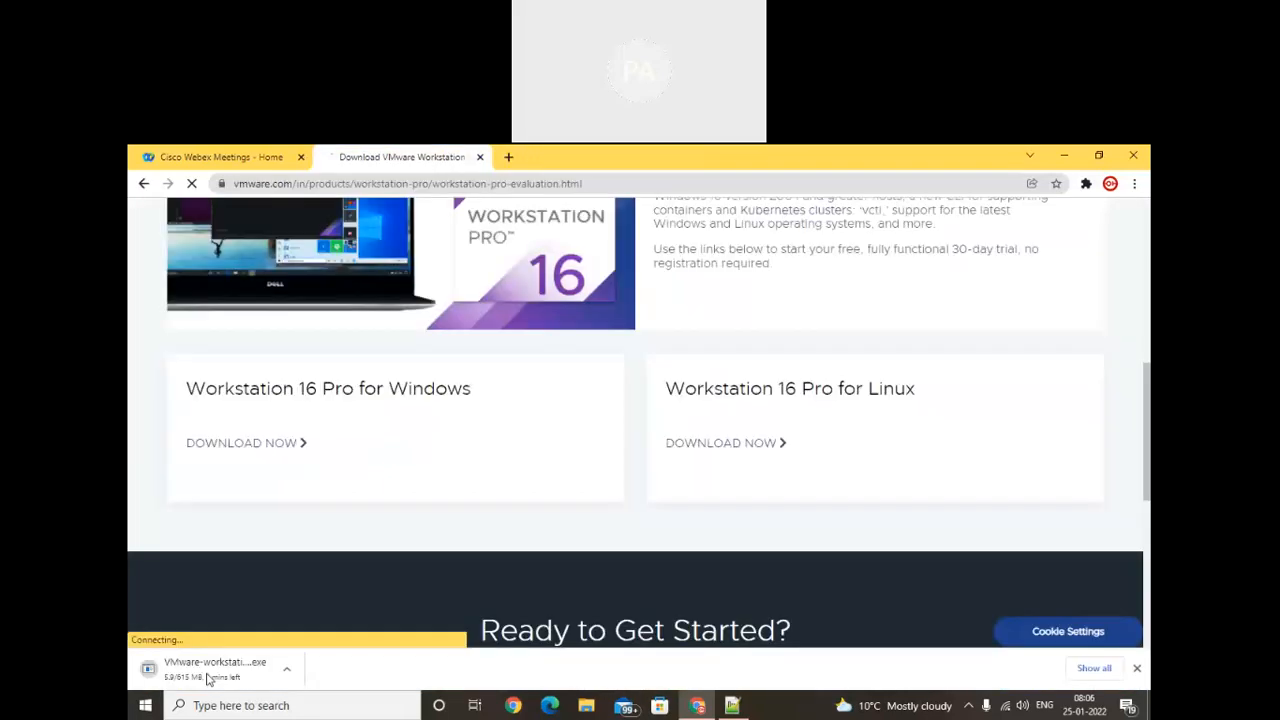
left_click(287, 674)
left_click(317, 603)
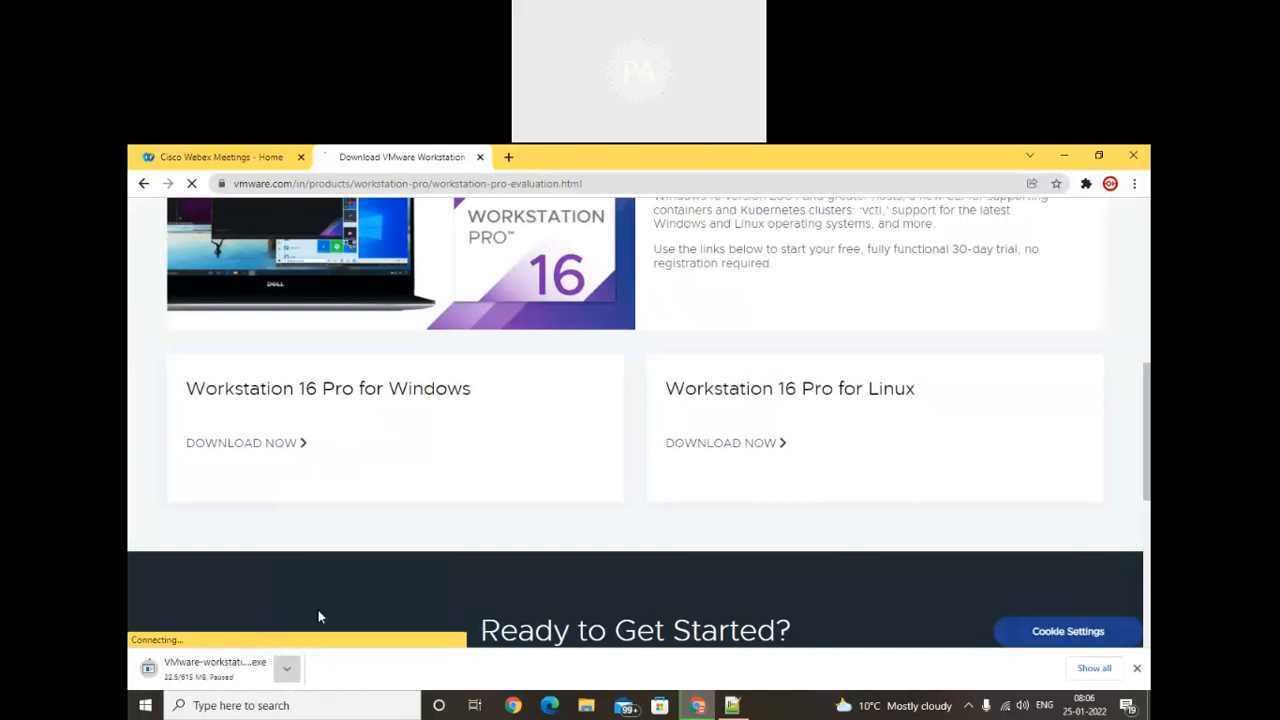
left_click(287, 672)
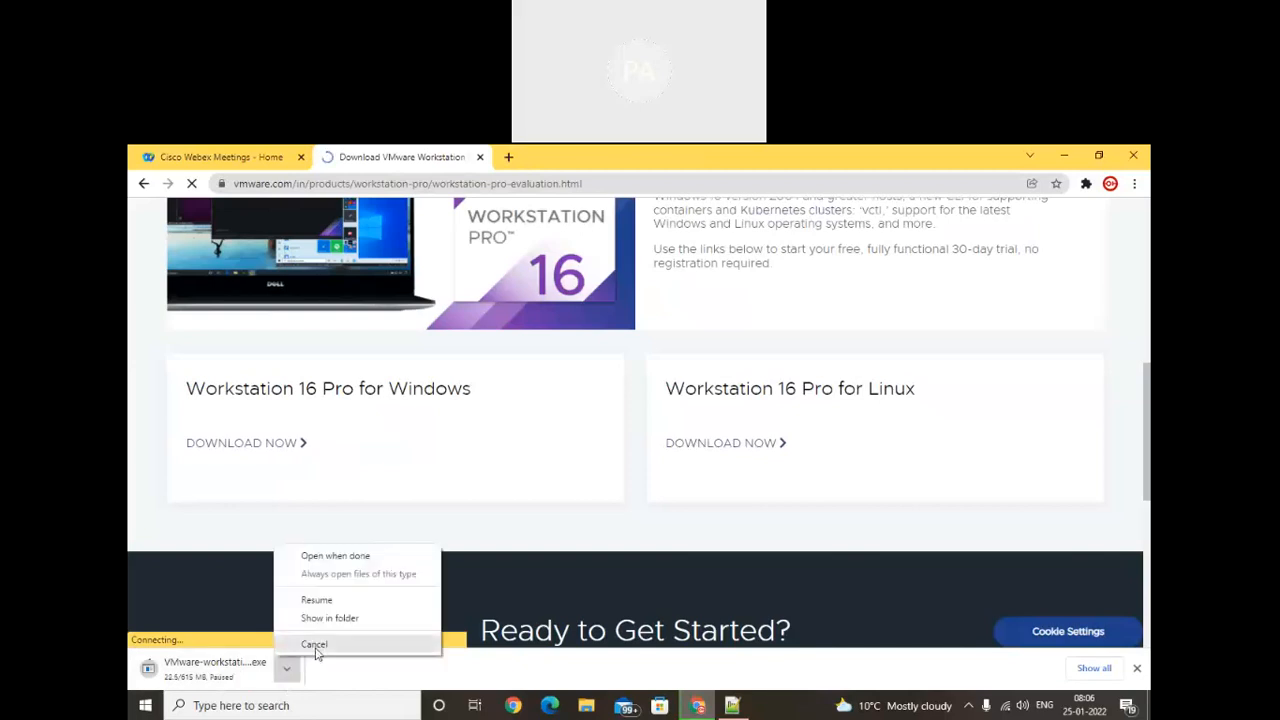
left_click(315, 645)
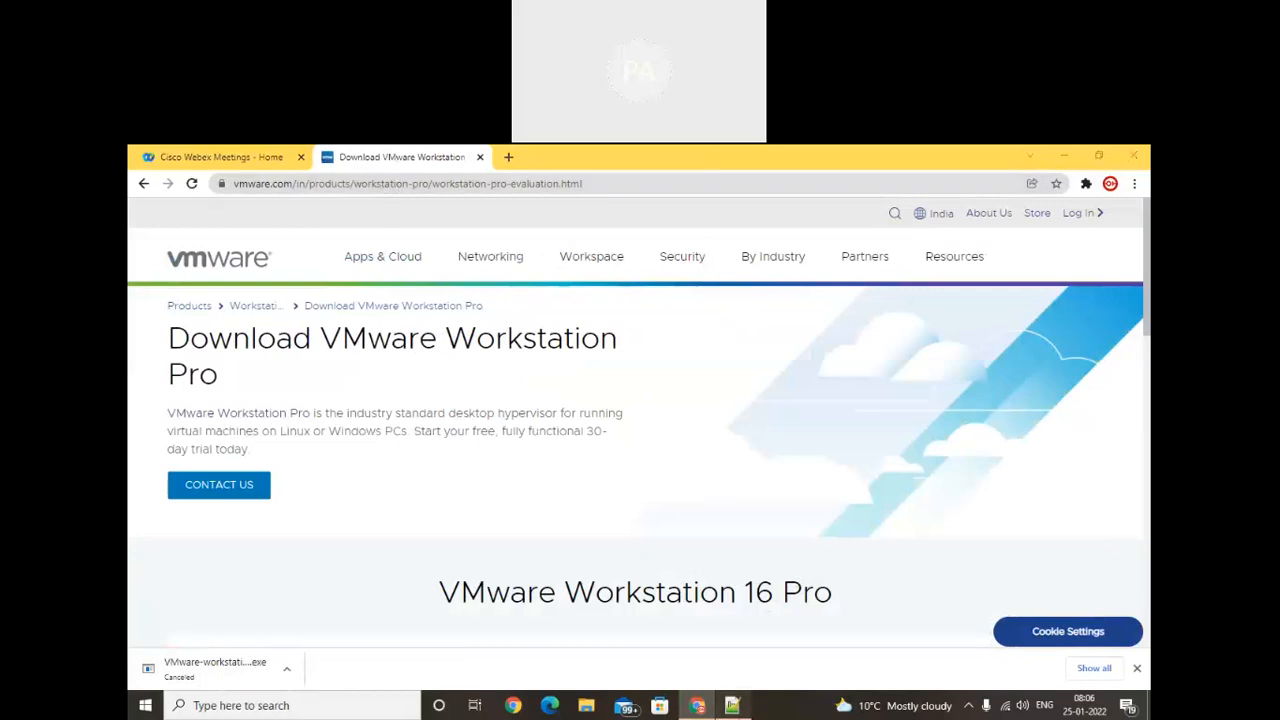
key("alt+Tab")
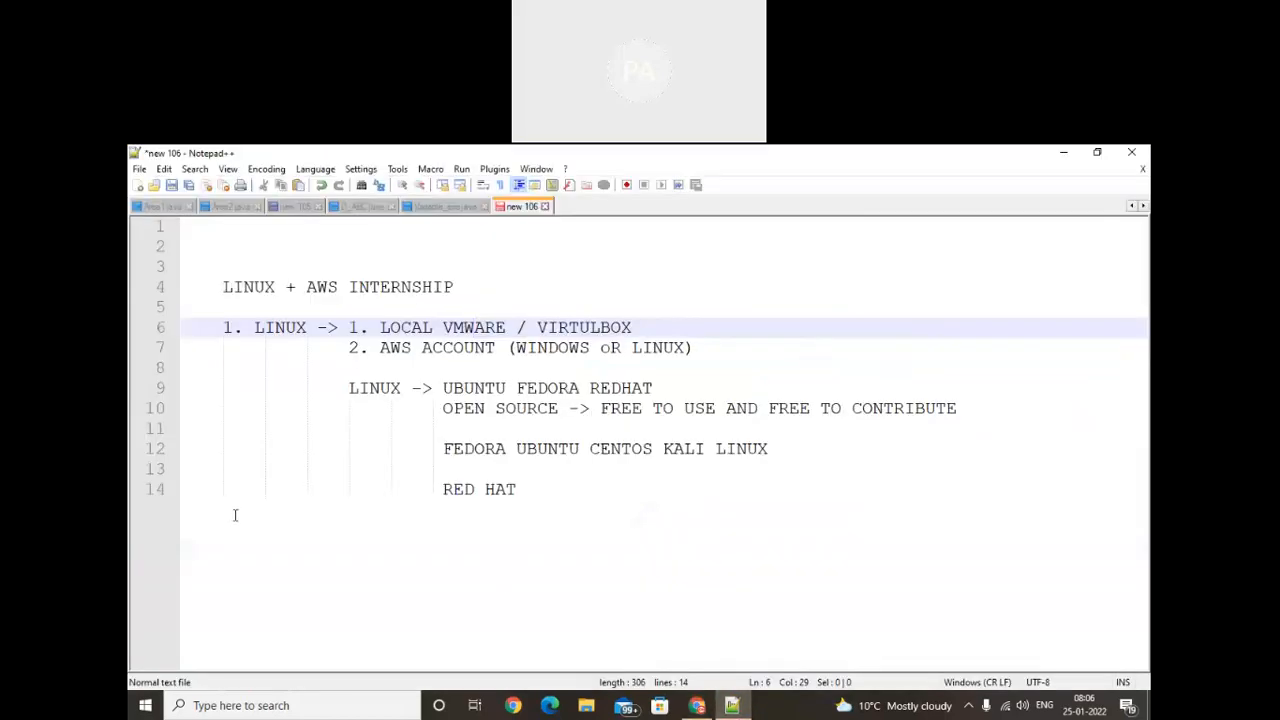
- Begin an unindented '1.' item on line 16 below RED HAT
key("ctrl+End")
key("Return")
key("Return")
key("BackSpace")
key("BackSpace")
key("BackSpace")
key("BackSpace")
key("BackSpace")
key("BackSpace")
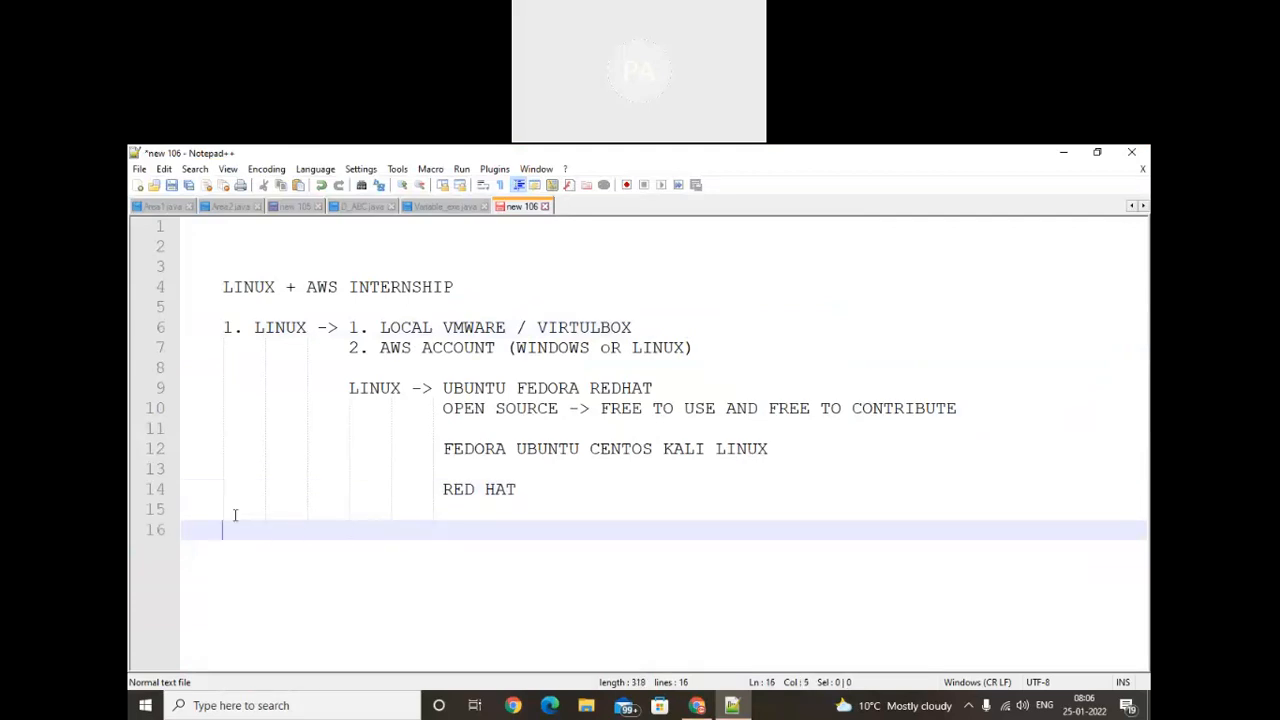
type("1.")
key("BackSpace")
- Name item 1 VMWARE and add the indented line 'STEP 1: DOWNLOAD VMWARE' beneath it
key("Left")
type("VMWARE")
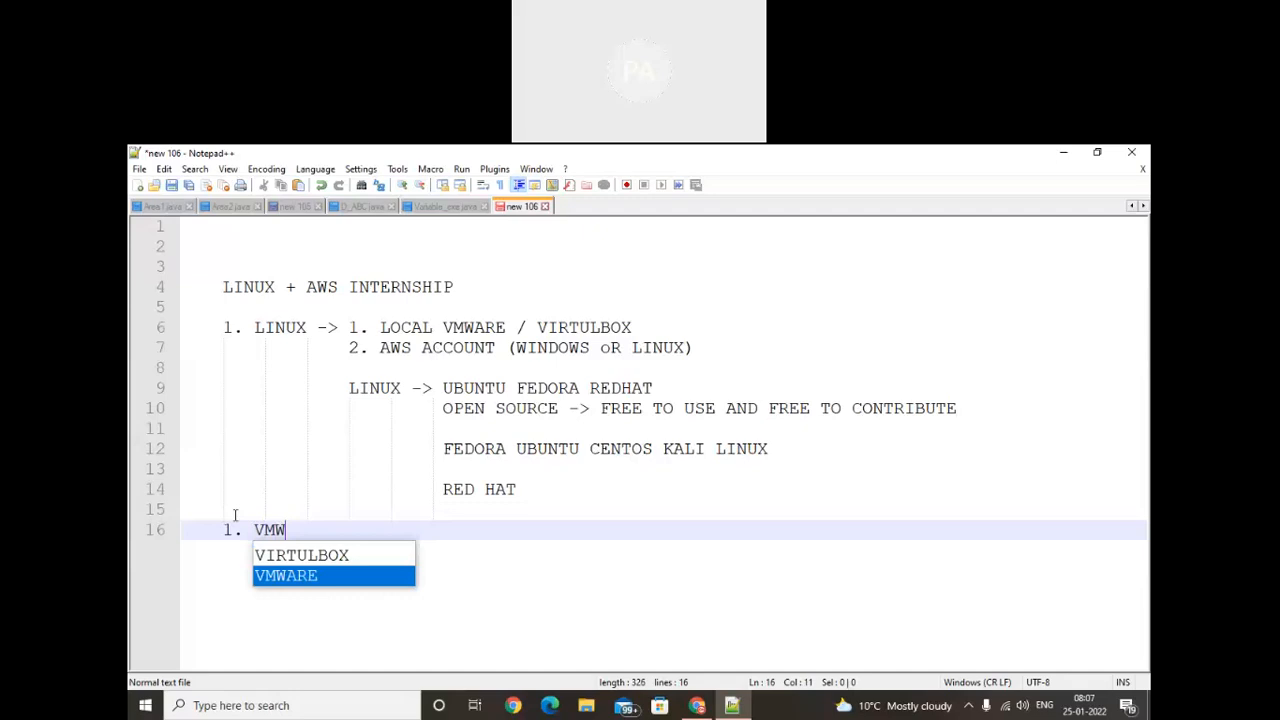
key("Return")
key("Tab")
key("Tab")
key("Tab")
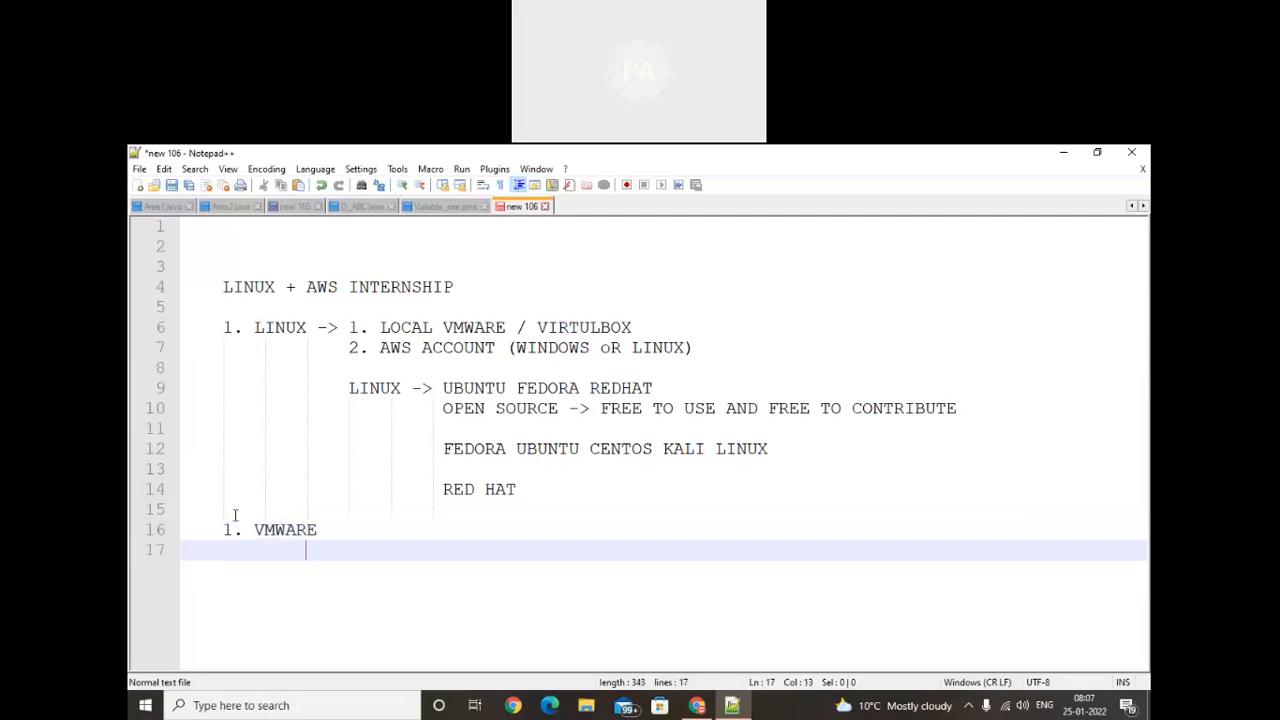
key("Tab")
type("STEP 1: DOWNL")
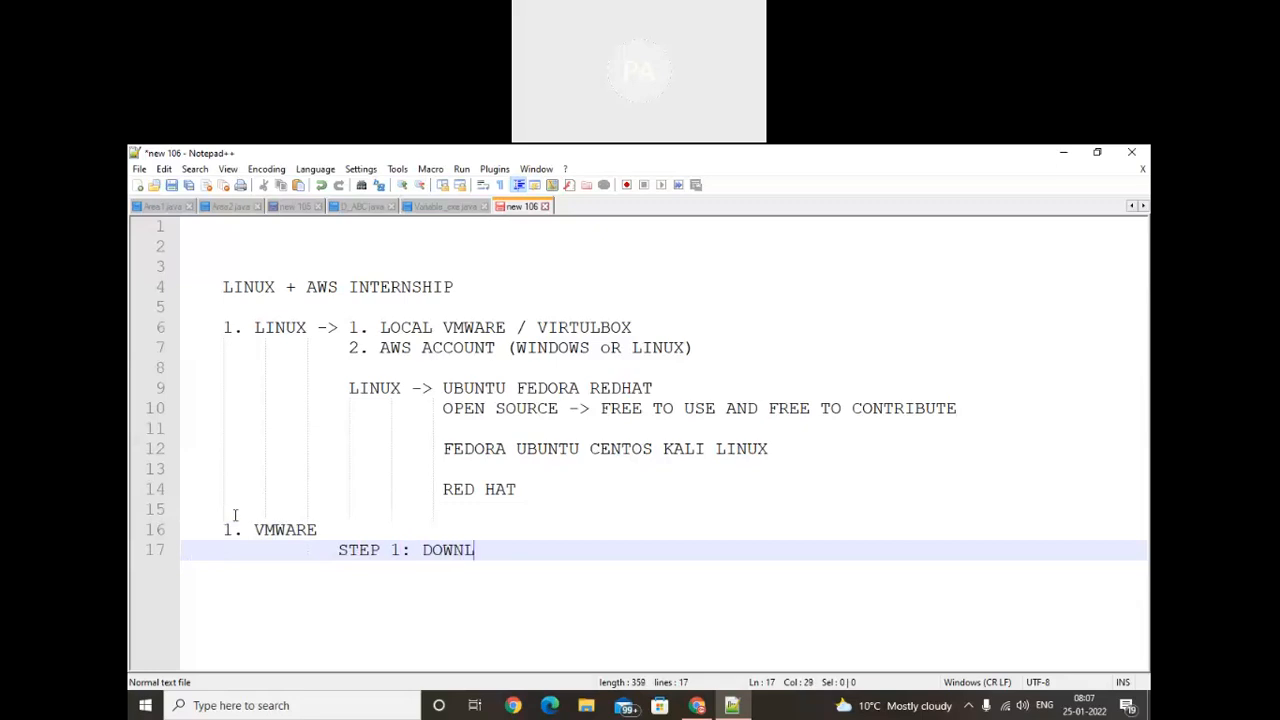
type("OAD VMWARE")
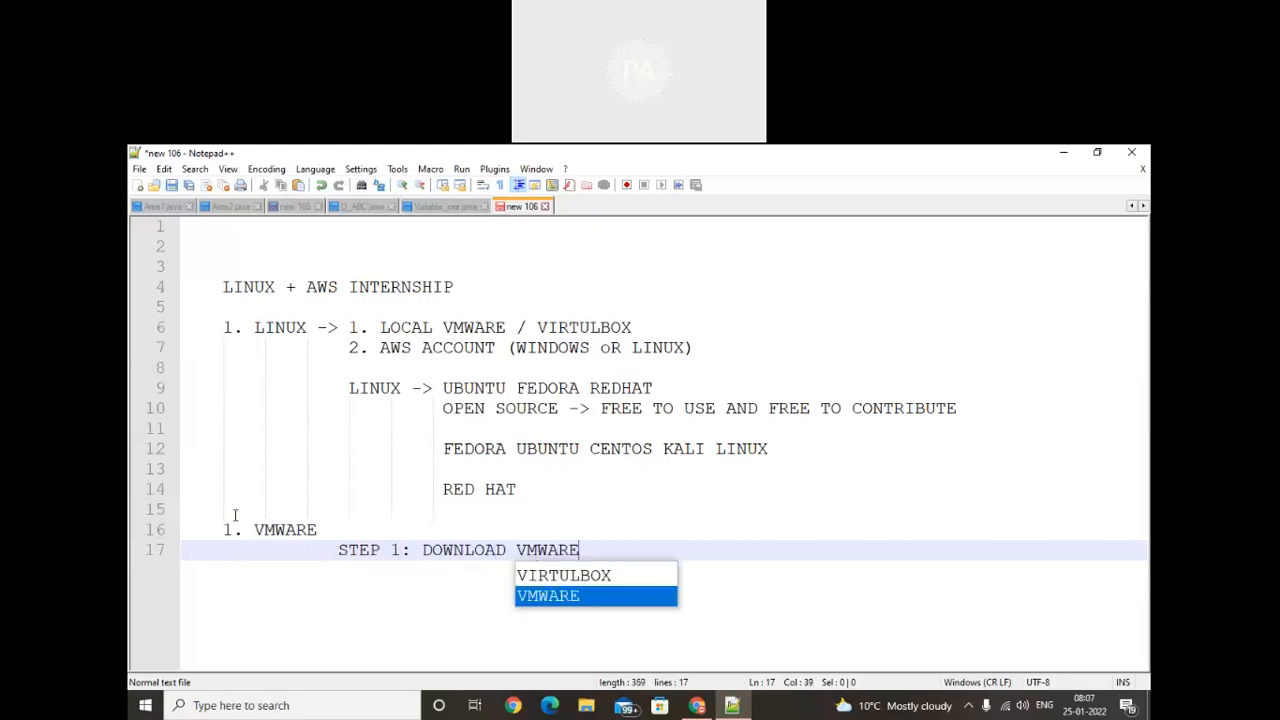
- Add '2. INSTALL VMWARE' below, then open File Explorer
key("Return")
key("Return")
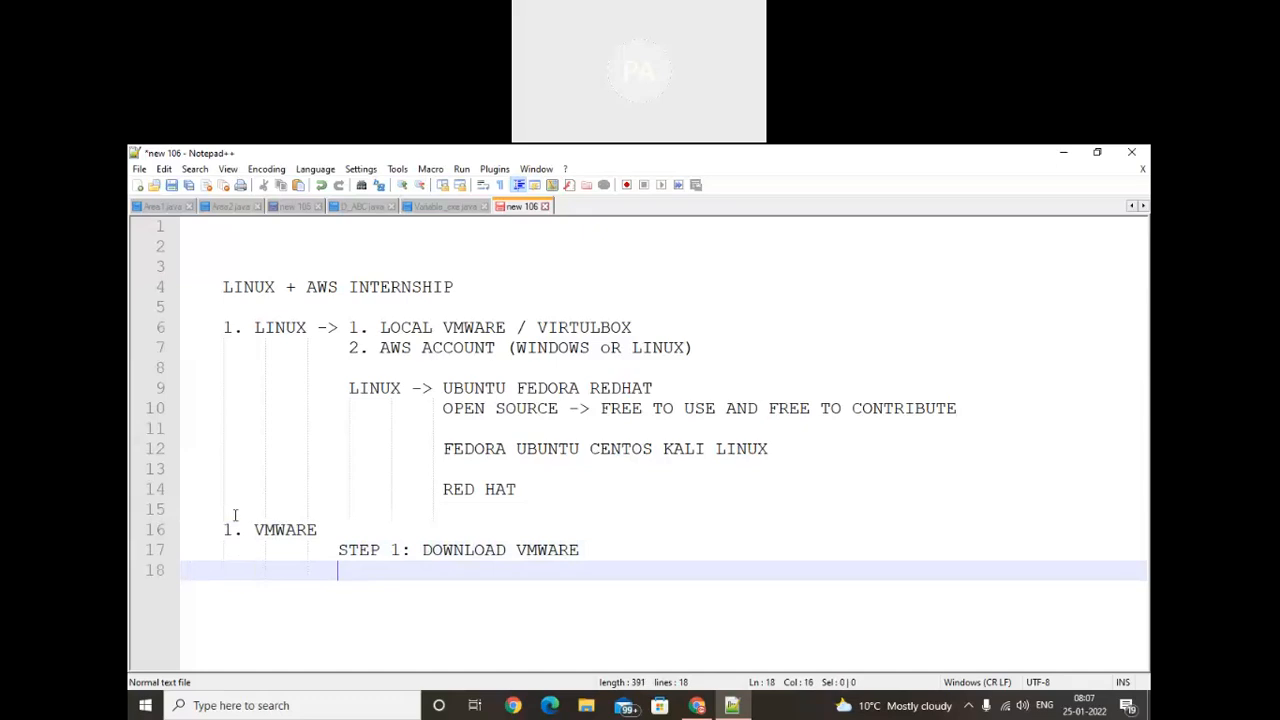
type("2. INSTALL VM")
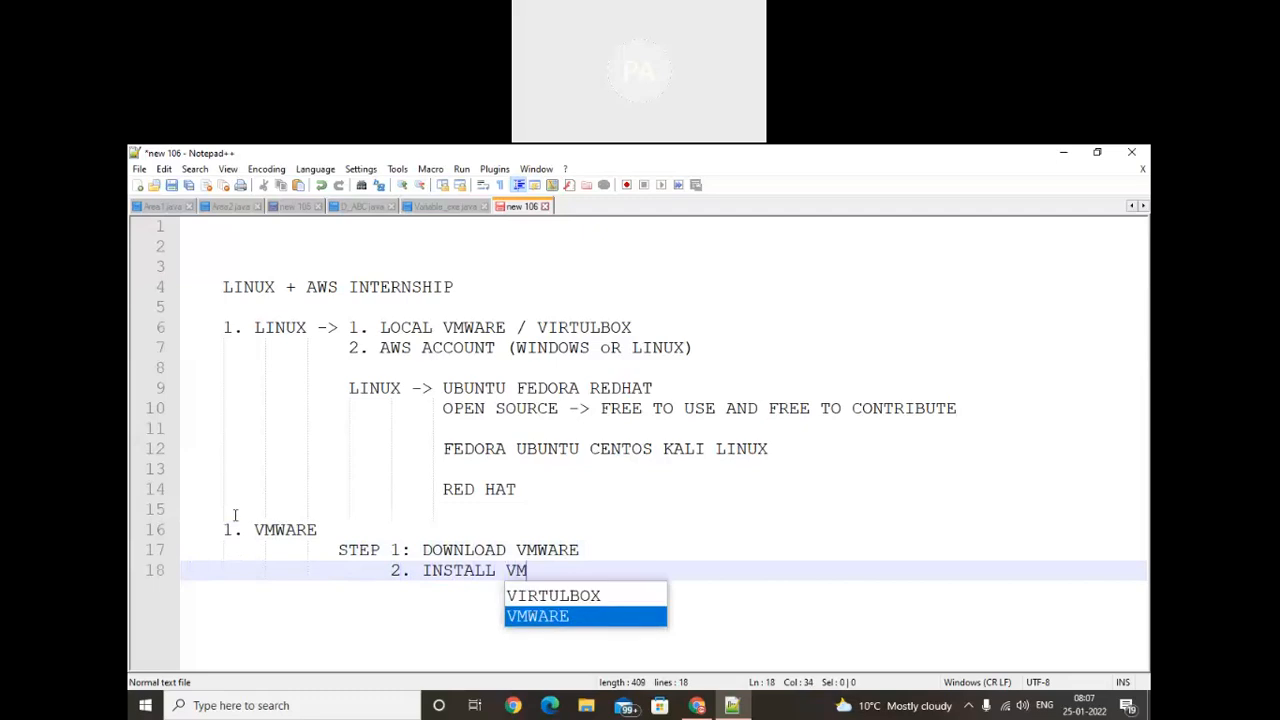
key("Return")
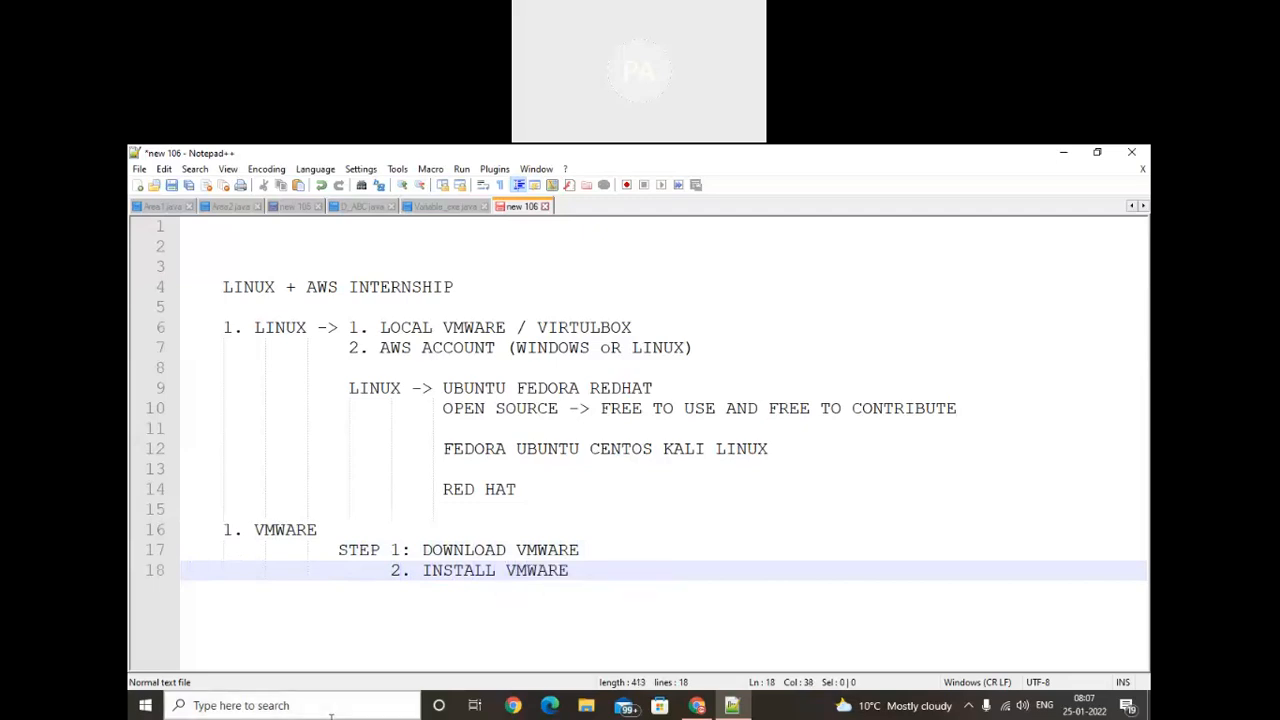
key("super+e")
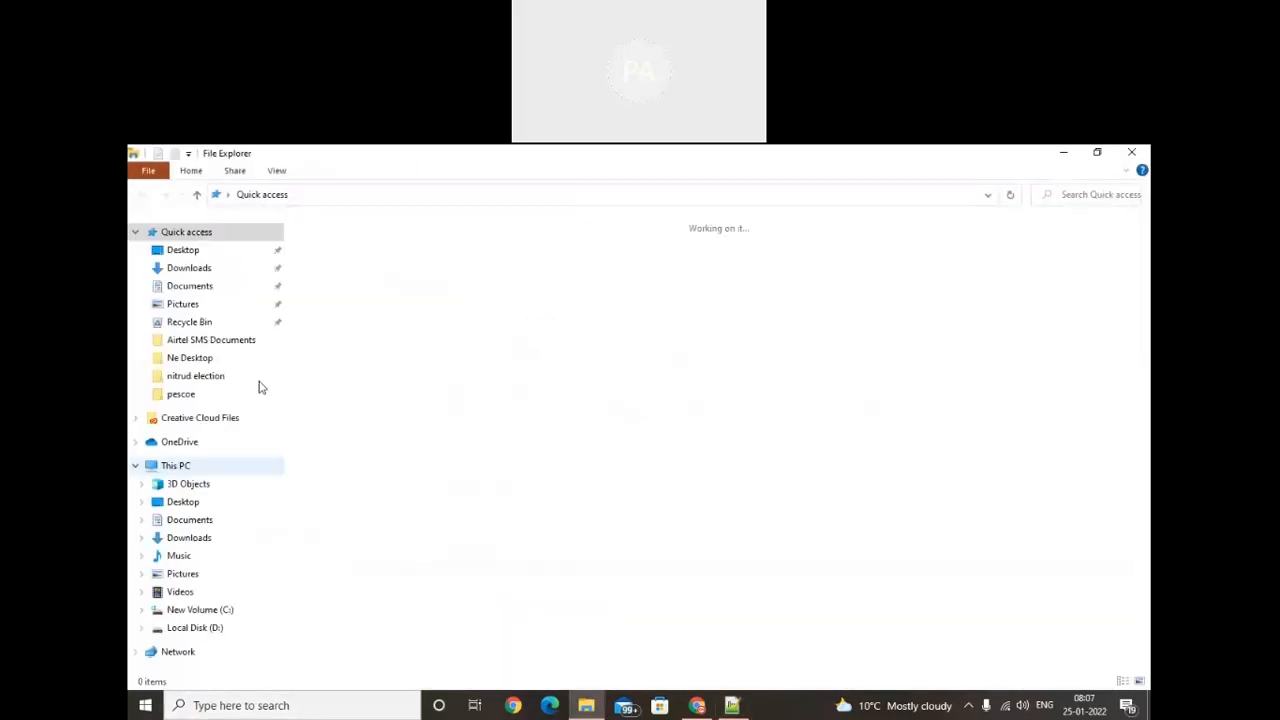
- Browse to Local Disk (D:) > ALL OS BACKUP and run VMware-player-16.1.1-17801498 as administrator
left_click(177, 465)
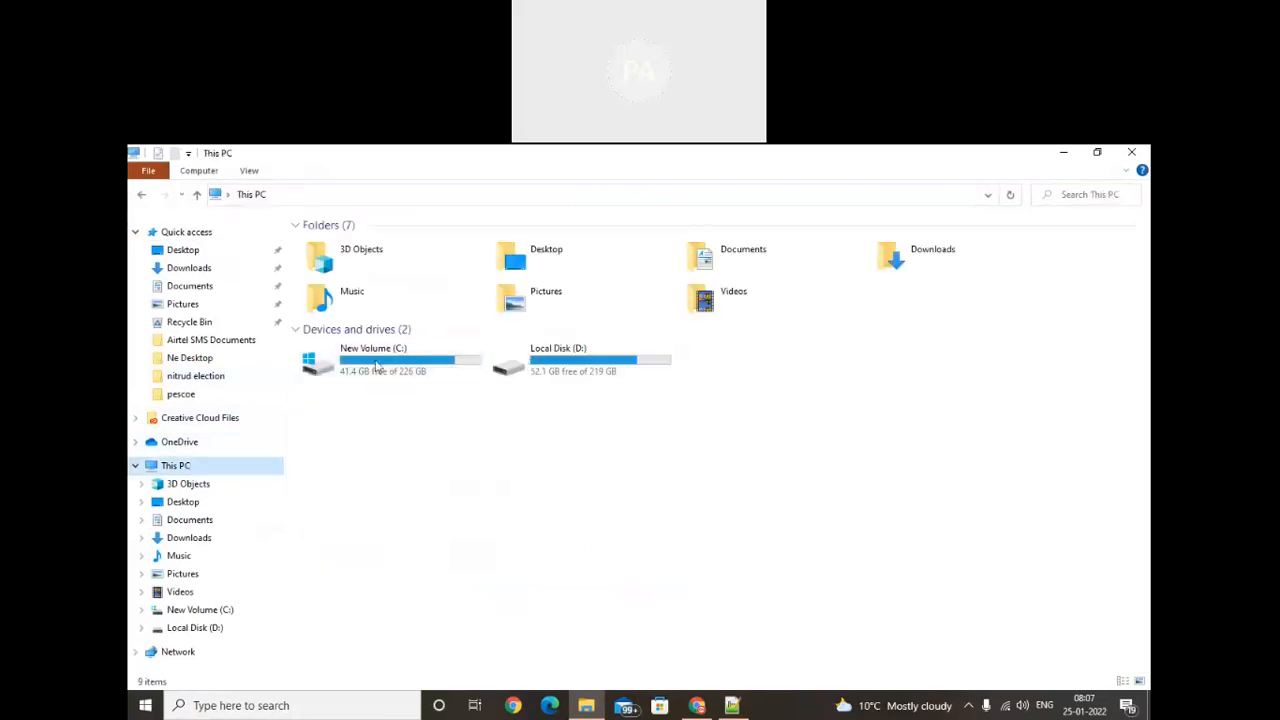
double_click(541, 357)
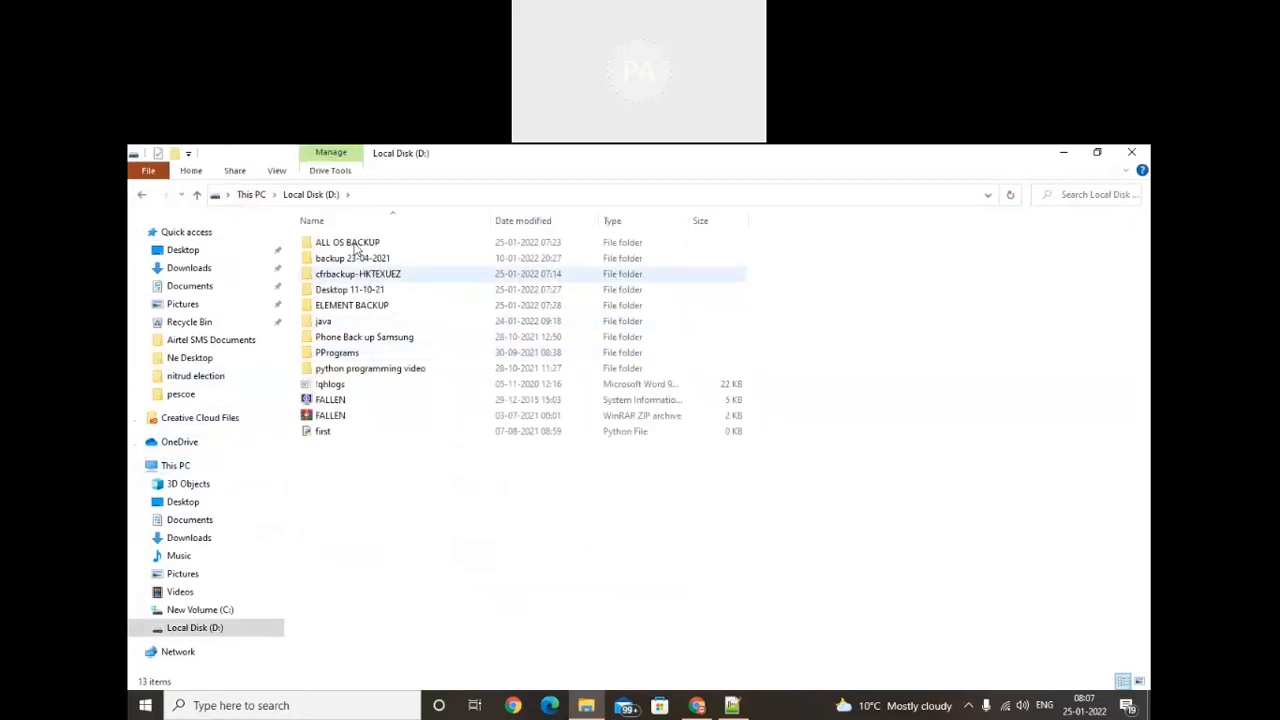
double_click(355, 244)
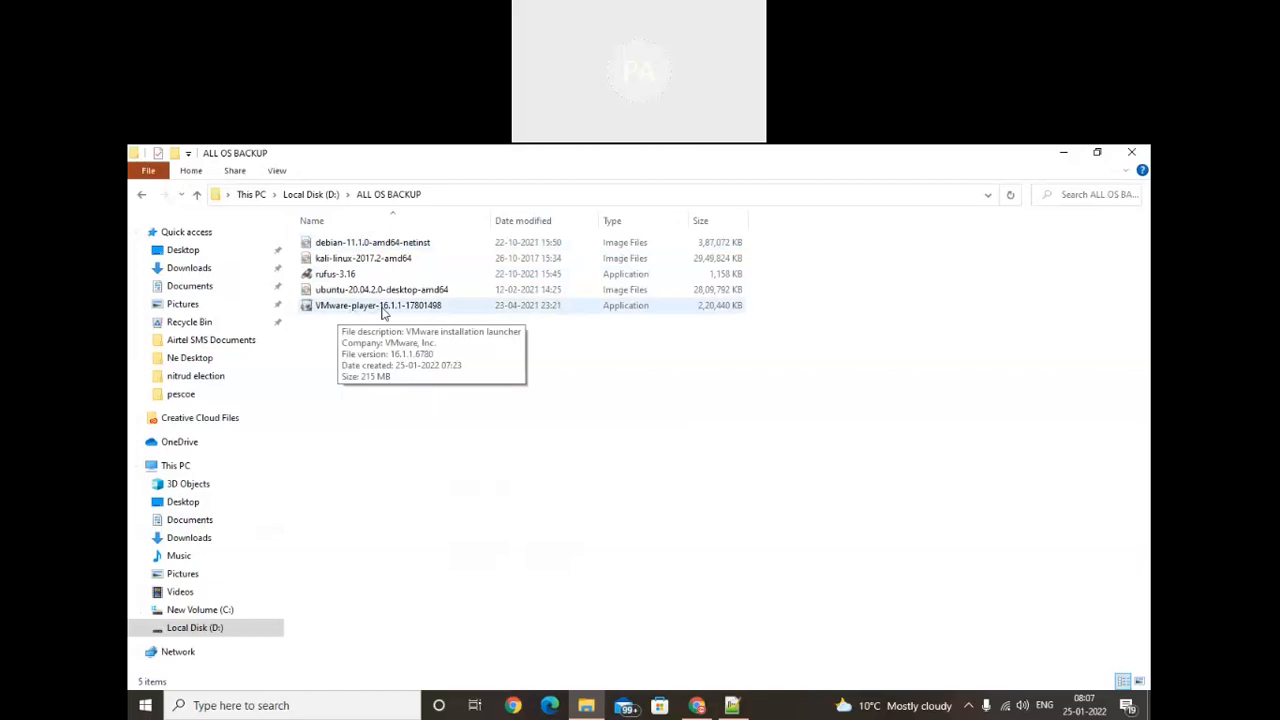
left_click(383, 307)
double_click(382, 307)
right_click(382, 307)
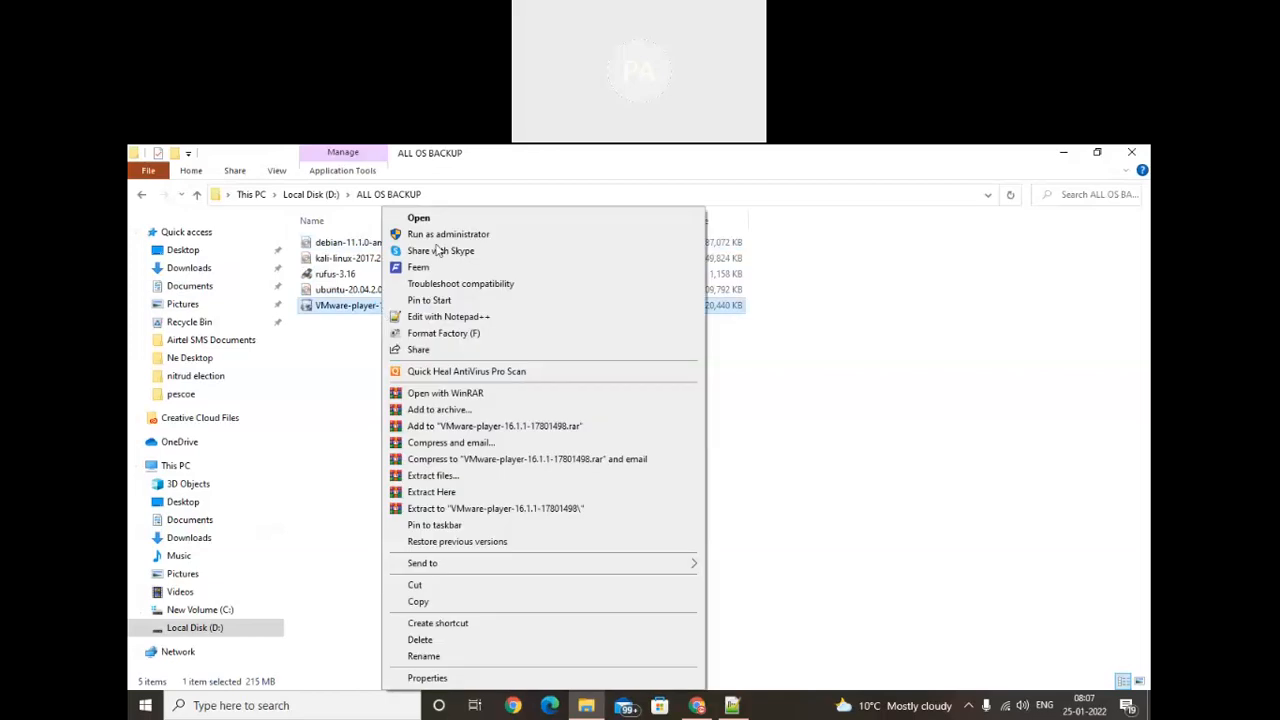
left_click(474, 237)
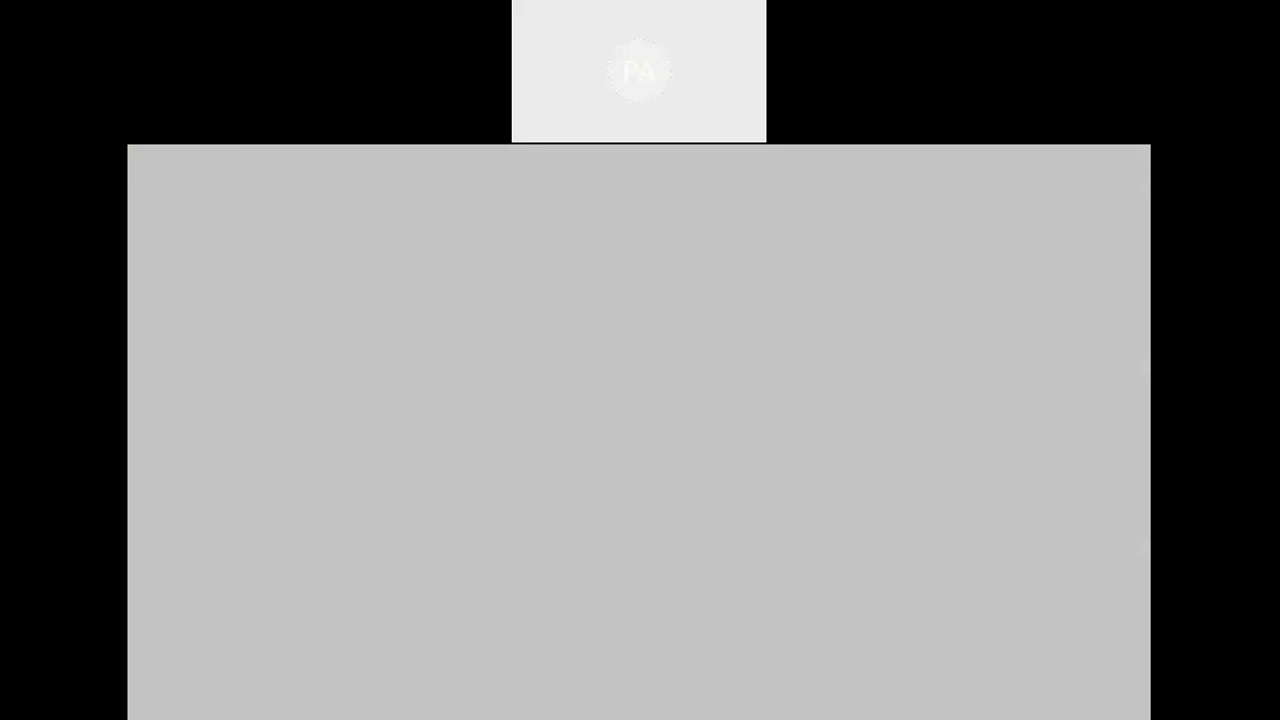
- Approve the UAC elevation request so the VMware Player Setup wizard starts preparing
left_click(598, 522)
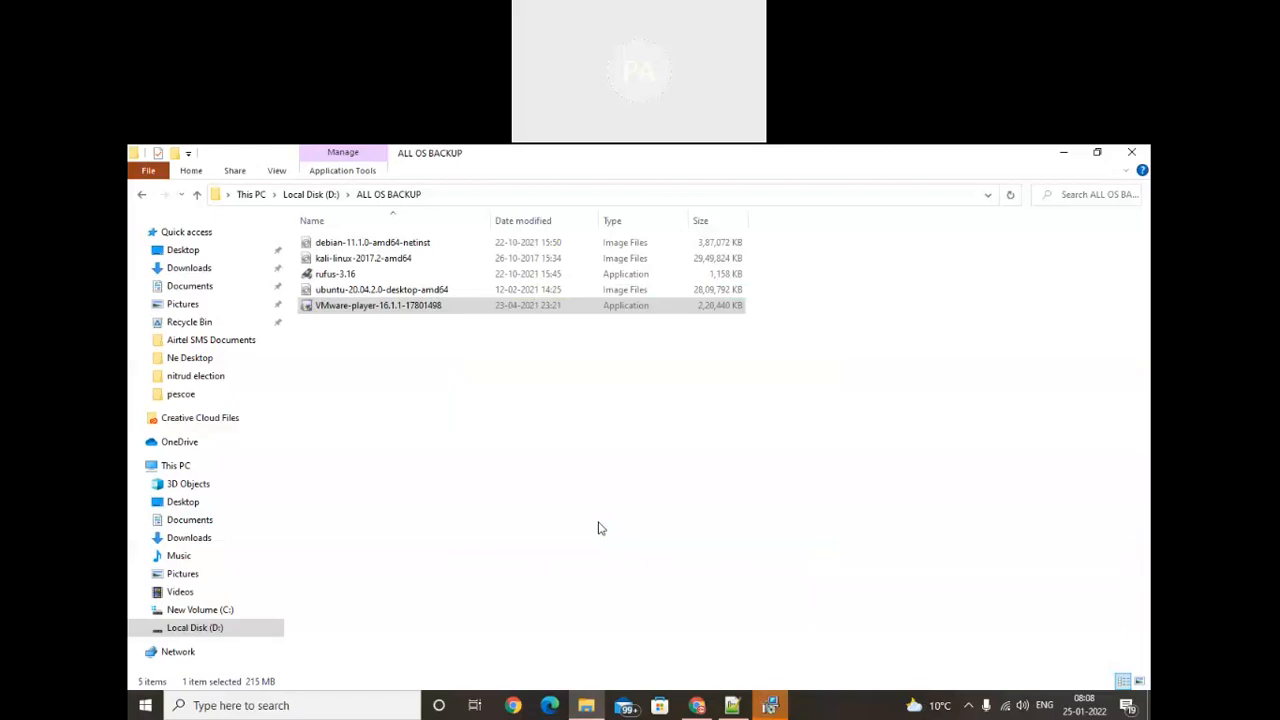
mouse_move(781, 706)
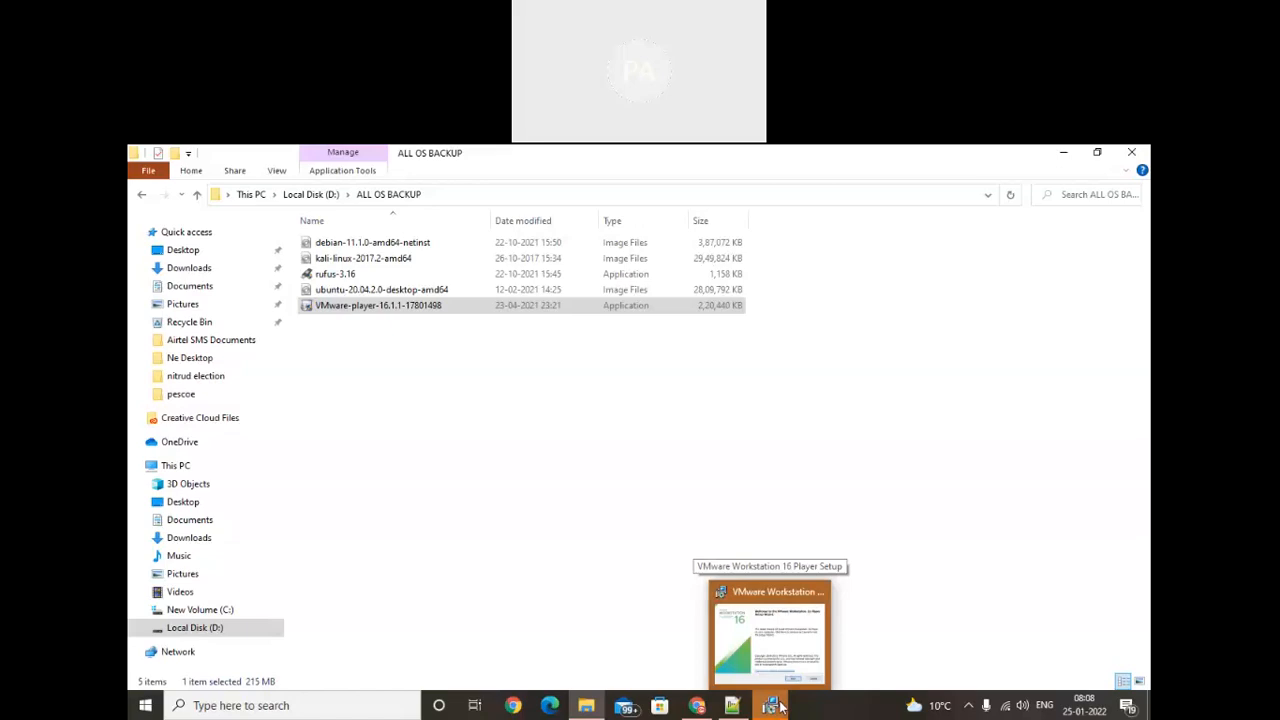
- Accept the licence, keep the default location and both shortcuts, opt out of CEIP, and start installing
left_click(781, 706)
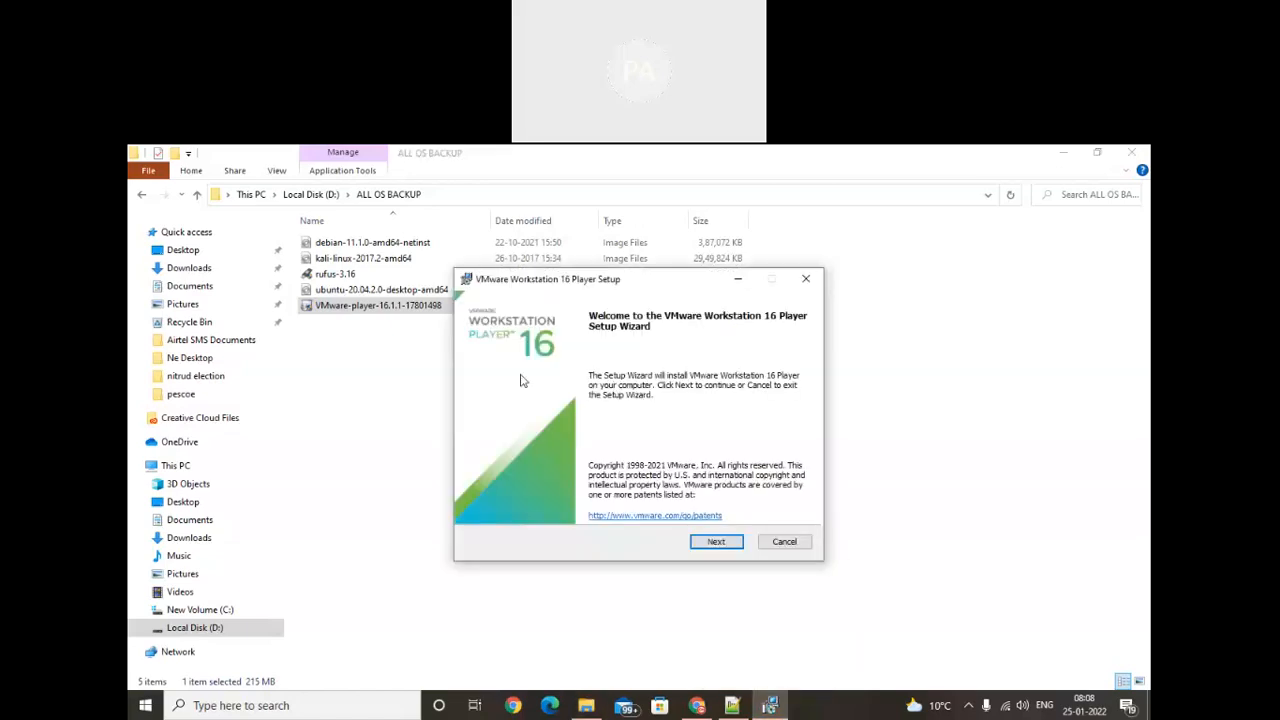
left_click(714, 541)
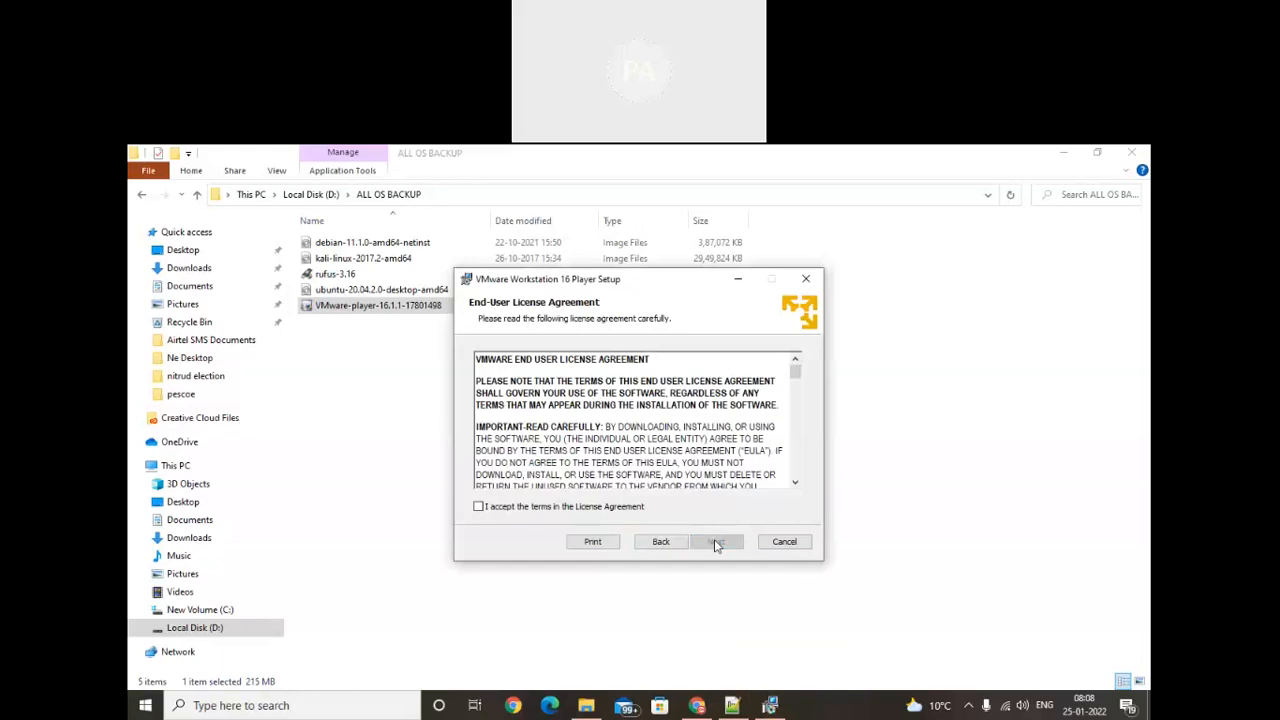
left_click(545, 509)
left_click(701, 543)
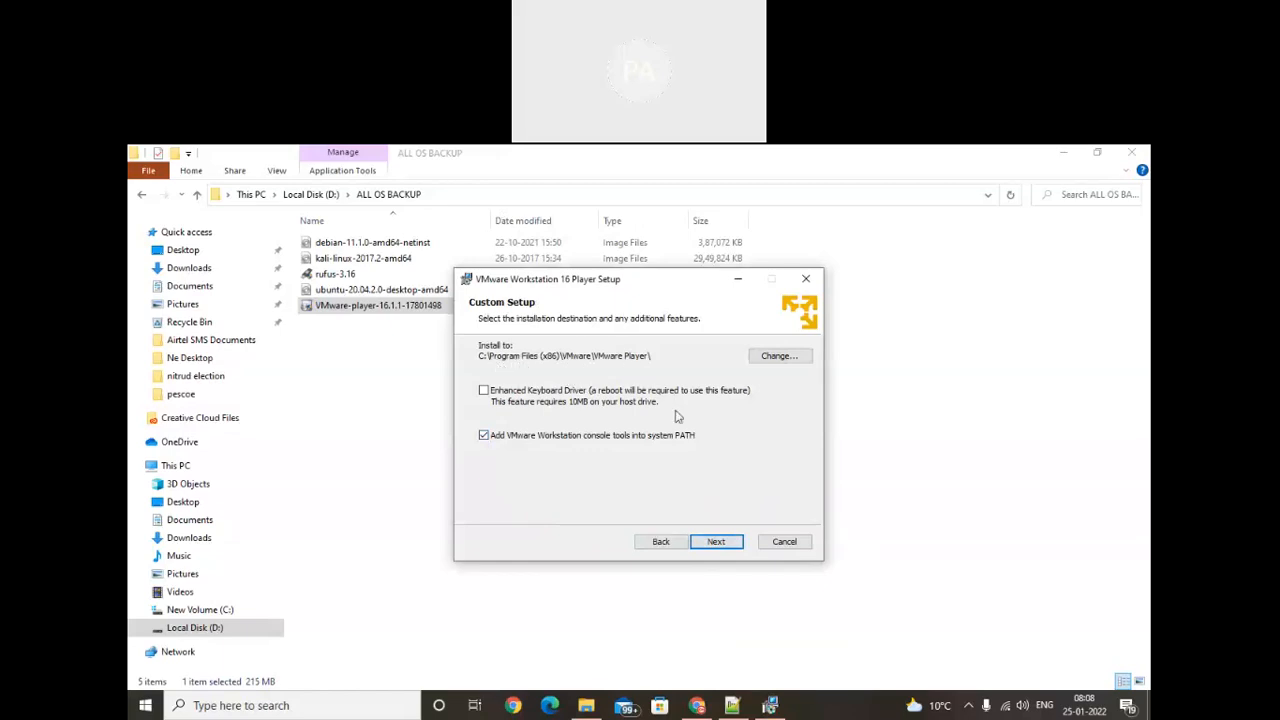
left_click(717, 544)
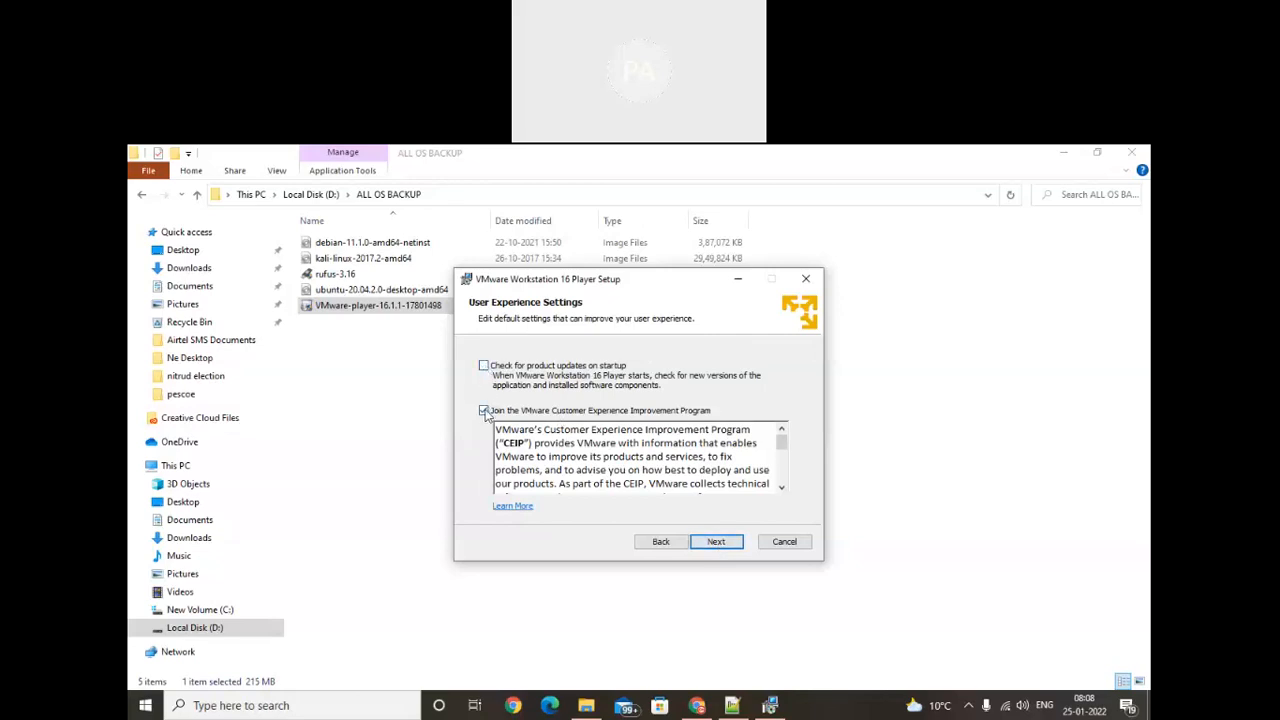
left_click(484, 411)
left_click(735, 548)
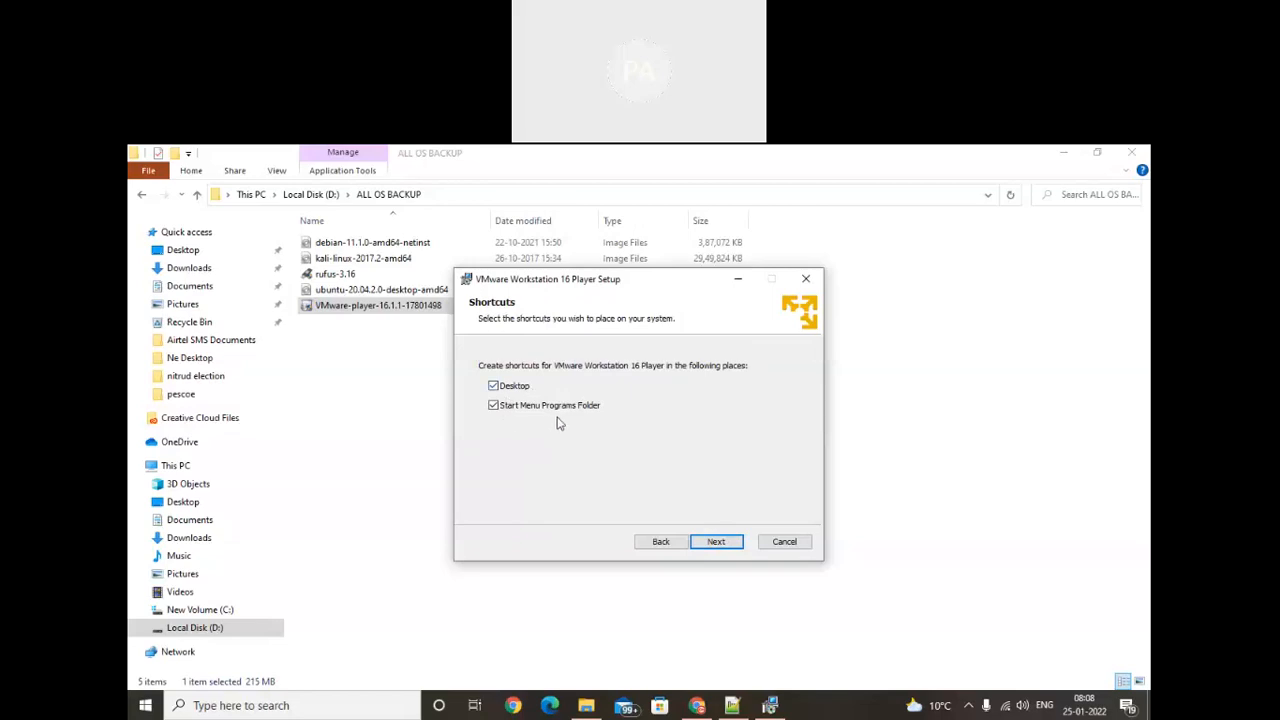
left_click(716, 541)
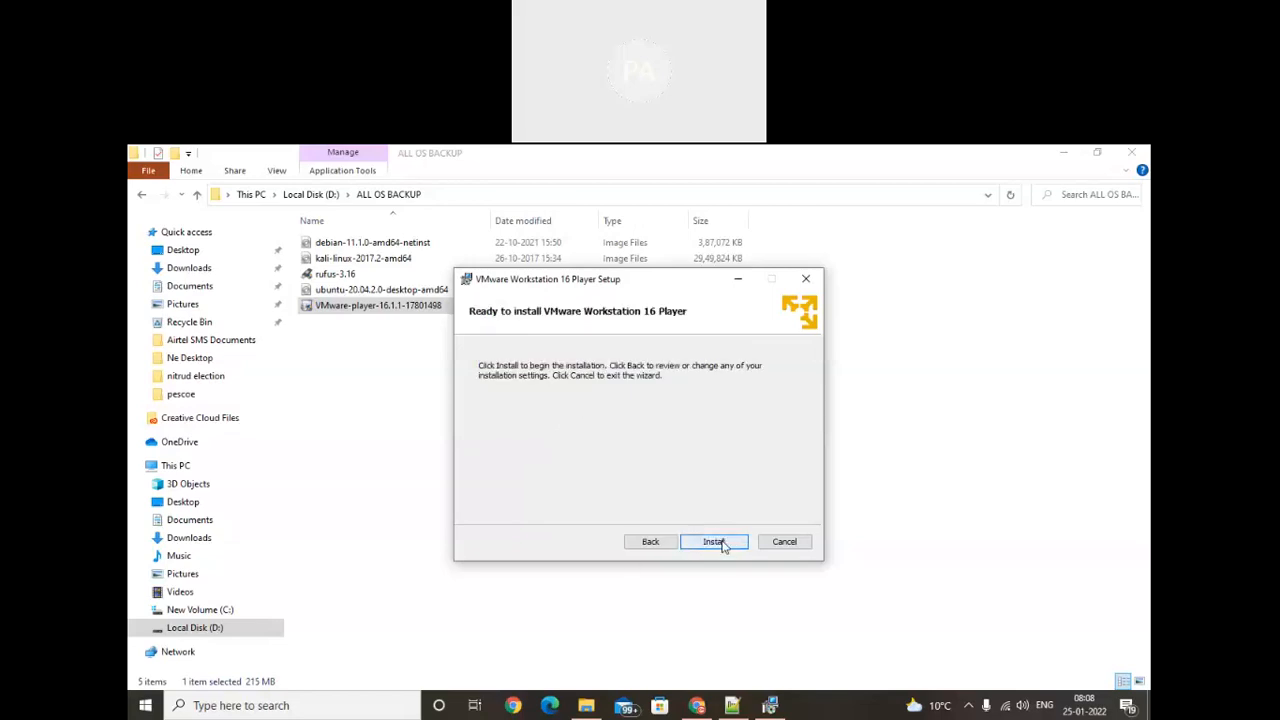
left_click(714, 541)
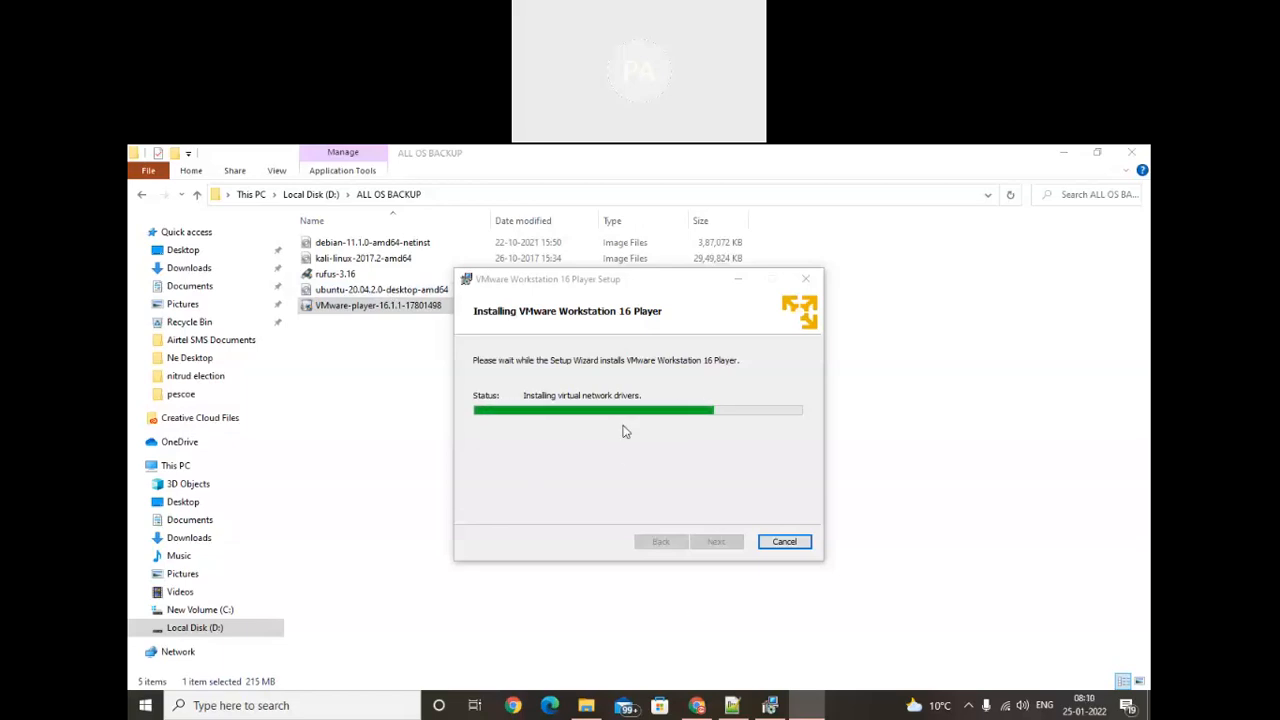
- Let the installer reach the virtual network driver stage, then return to the Notepad++ notes
left_click(734, 708)
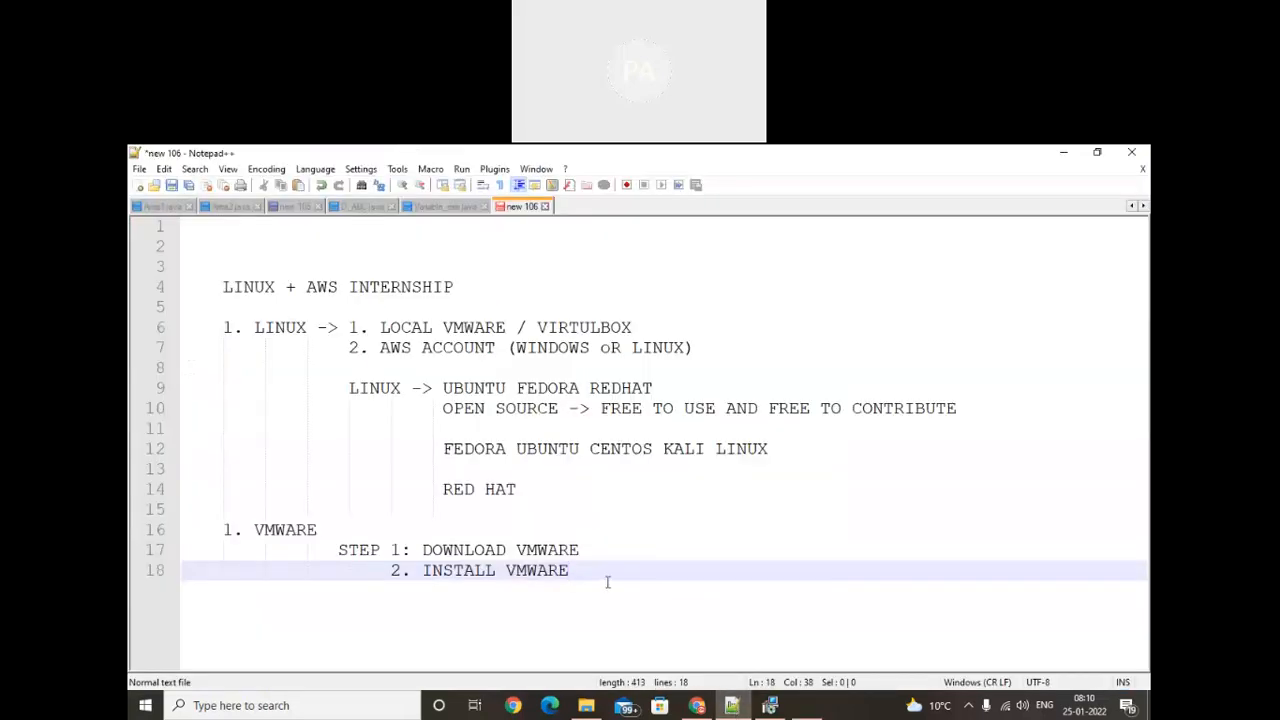
- Add line 19 '3. DOWNLAOD OS -> 1.5 GB -> UBUNTU' under the VMware install step
key("Return")
key("Left")
key("Left")
key("Left")
key("Left")
key("Right")
key("Right")
key("Right")
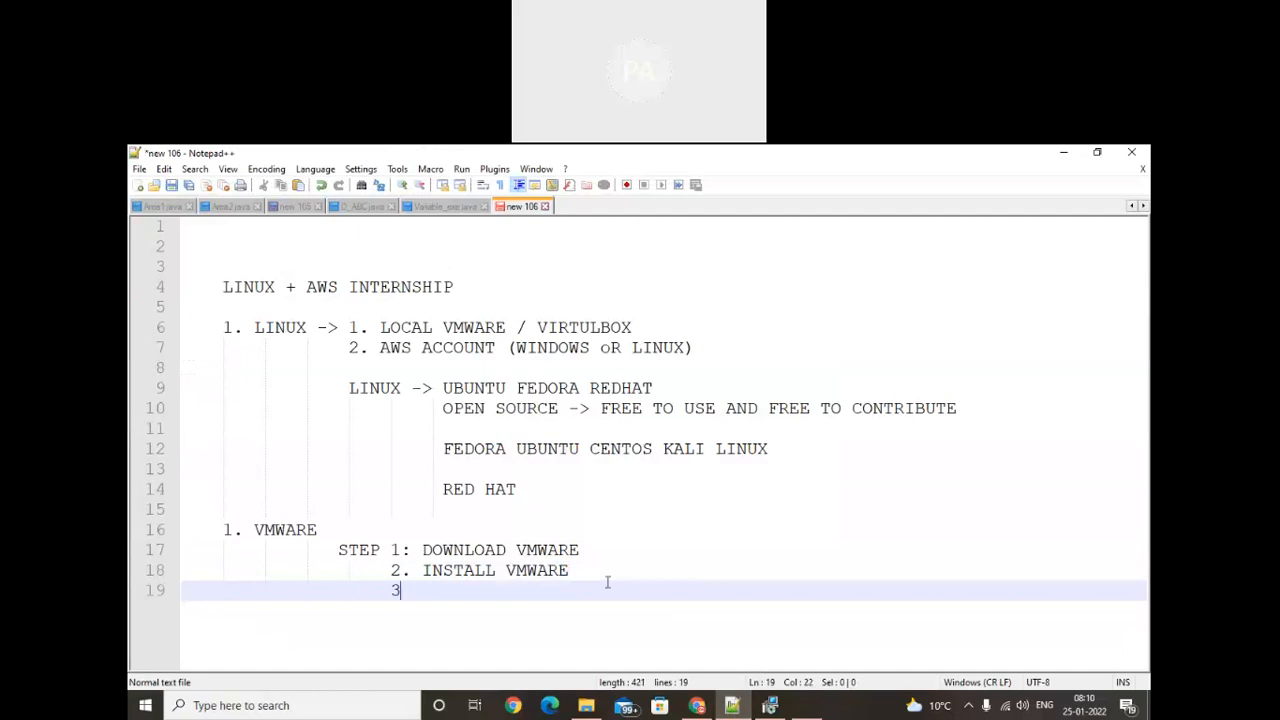
type("3. DOWN")
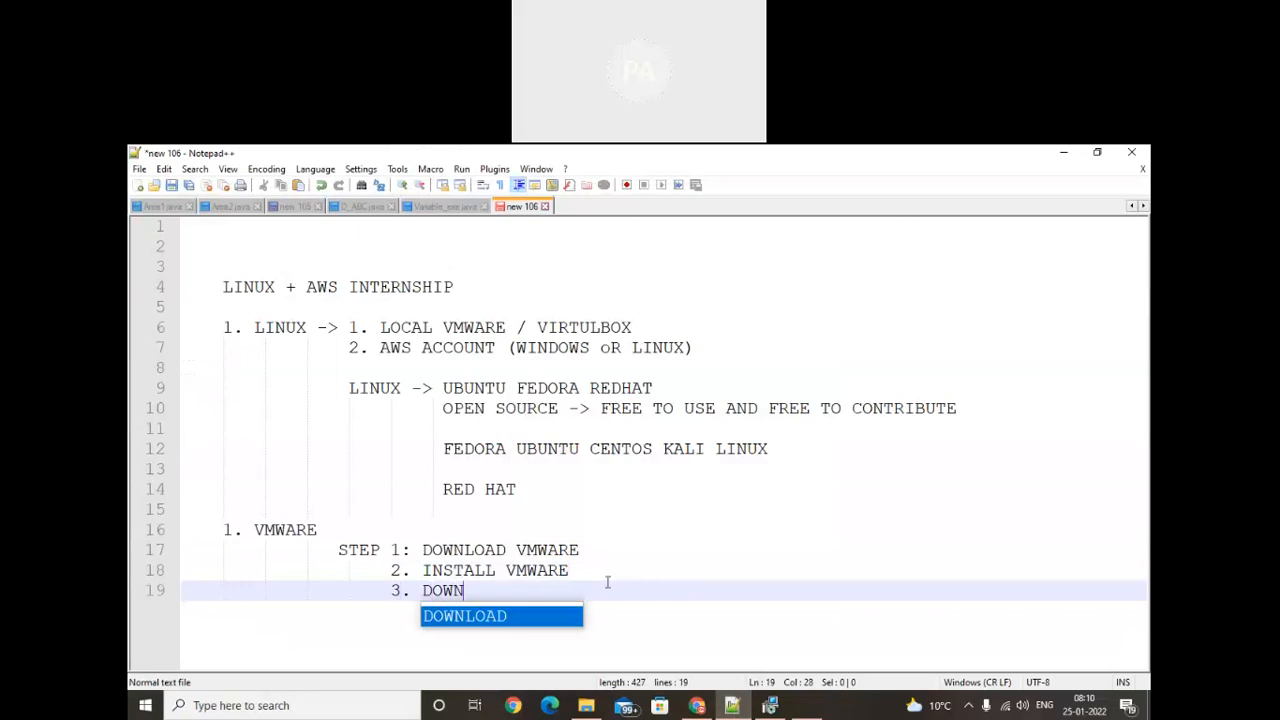
type("LAOD OS ")
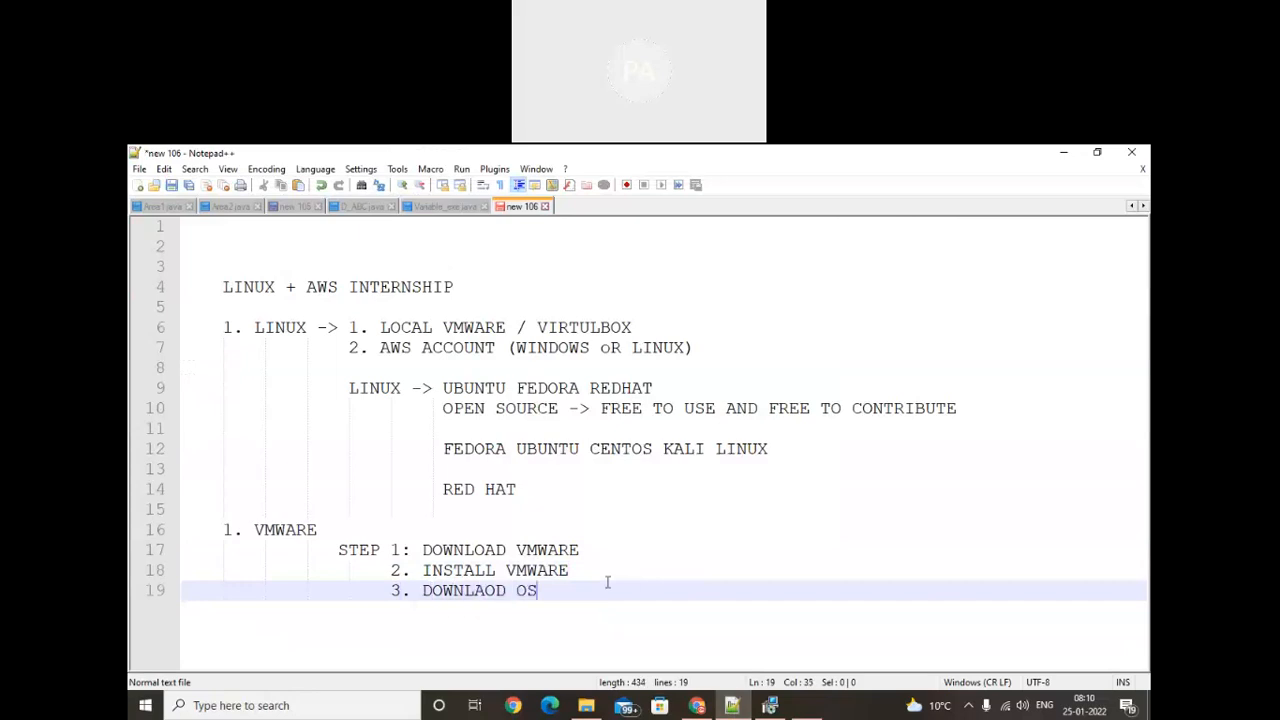
type("-> 1.5 GB -> UBUNTU")
- Highlight LOCAL VMWARE and AWS ACCOUNT, then append '- 180 MB' to the DOWNLOAD VMWARE line
left_click_drag(382, 321, 486, 325)
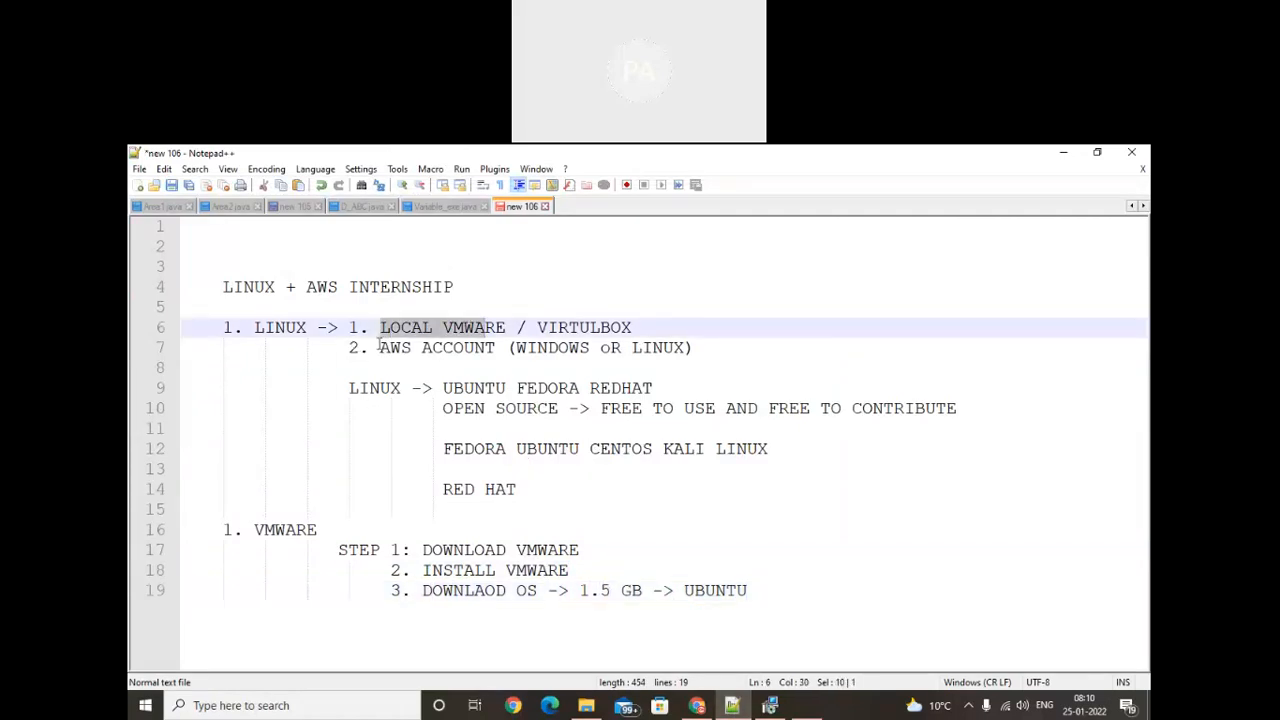
left_click(380, 347)
left_click_drag(380, 347, 495, 350)
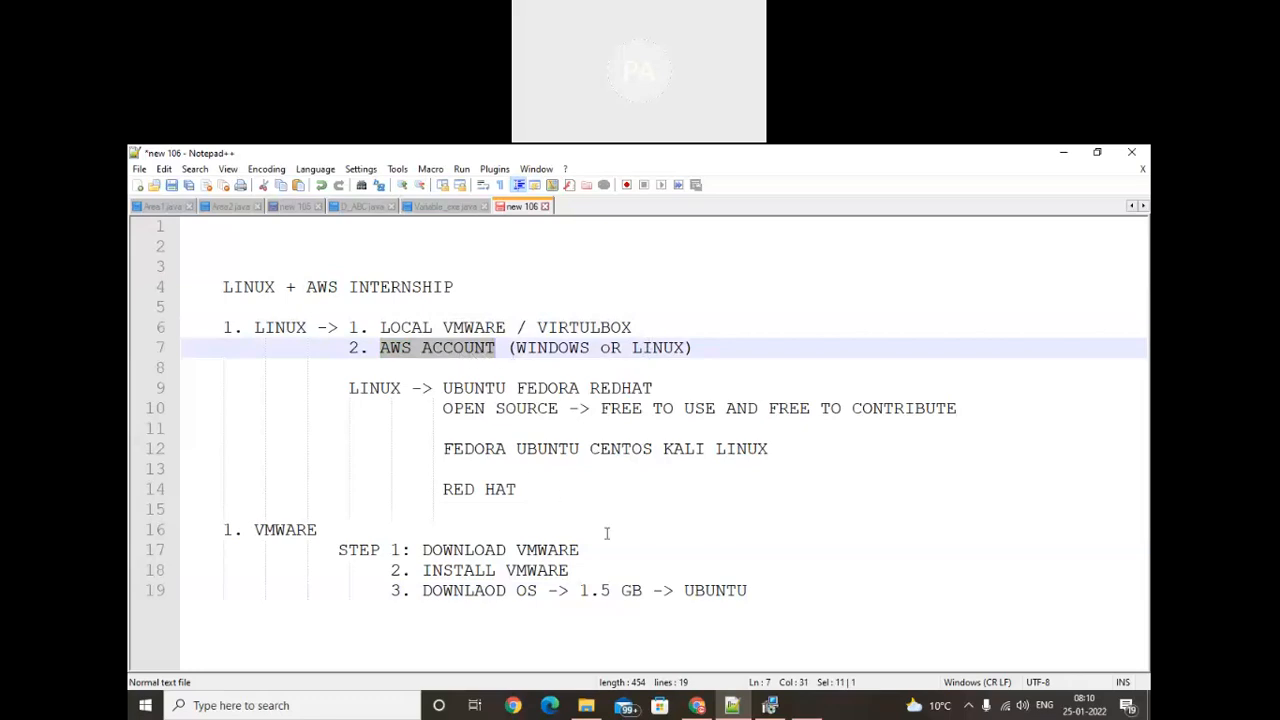
left_click(584, 550)
type("-")
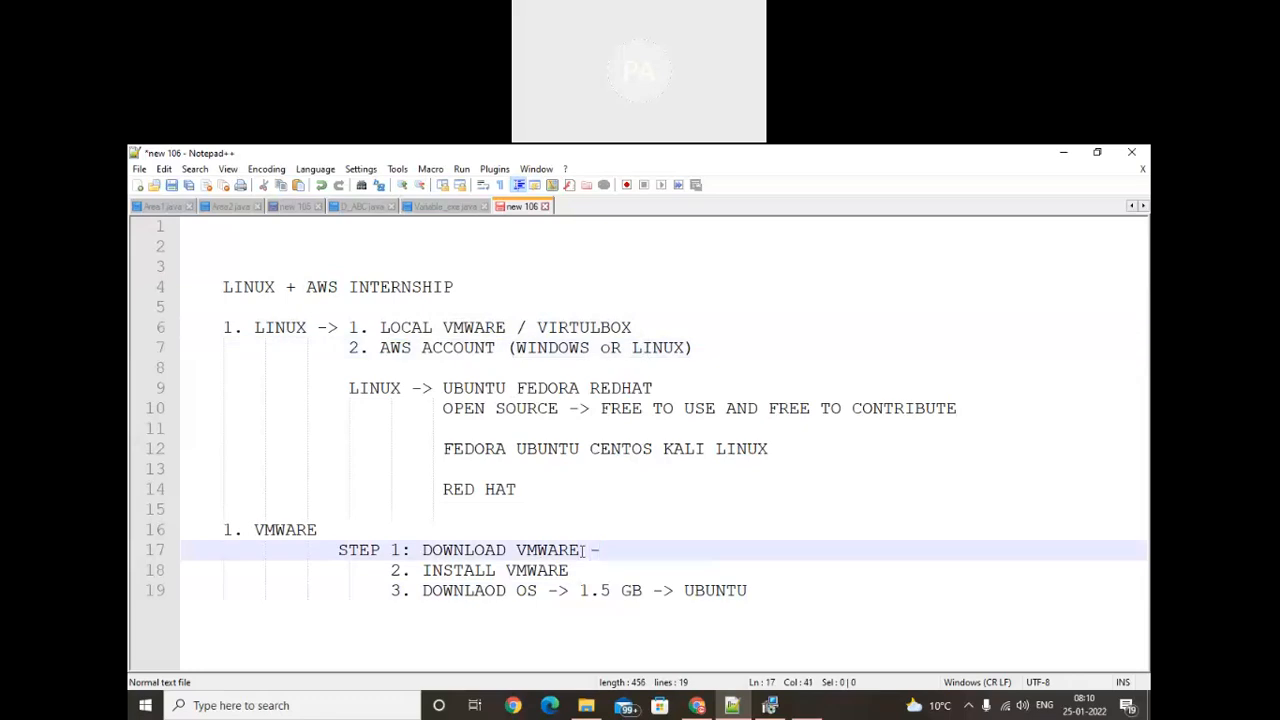
type(" 180 MB")
- After checking the installer, finish line 19 with '-> X86 X64' and open File Explorer
left_click(769, 705)
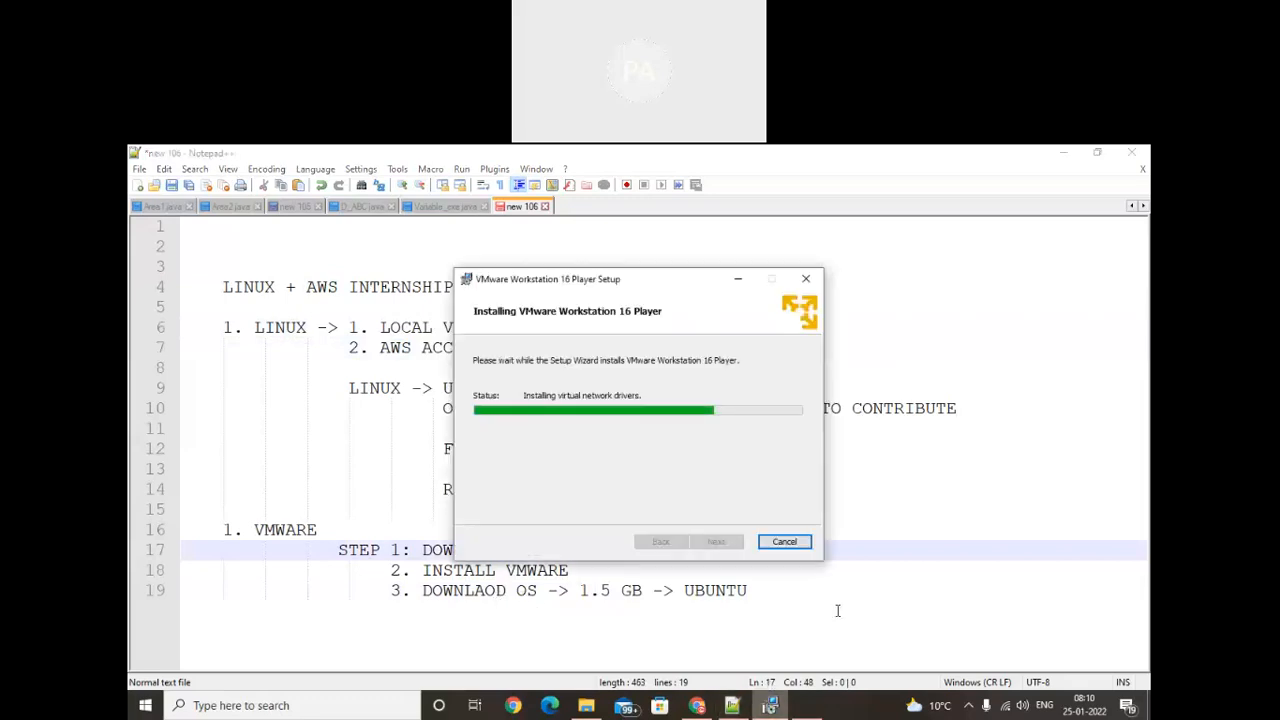
left_click(926, 587)
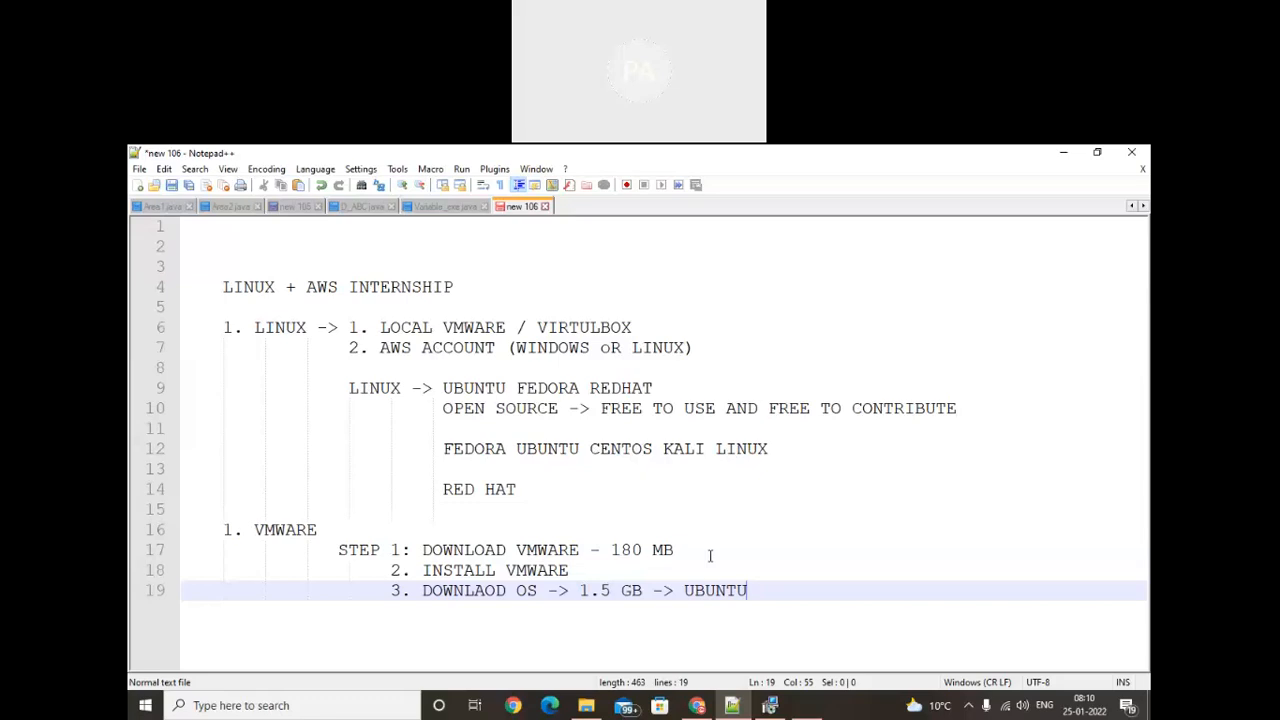
type("-> X86  X")
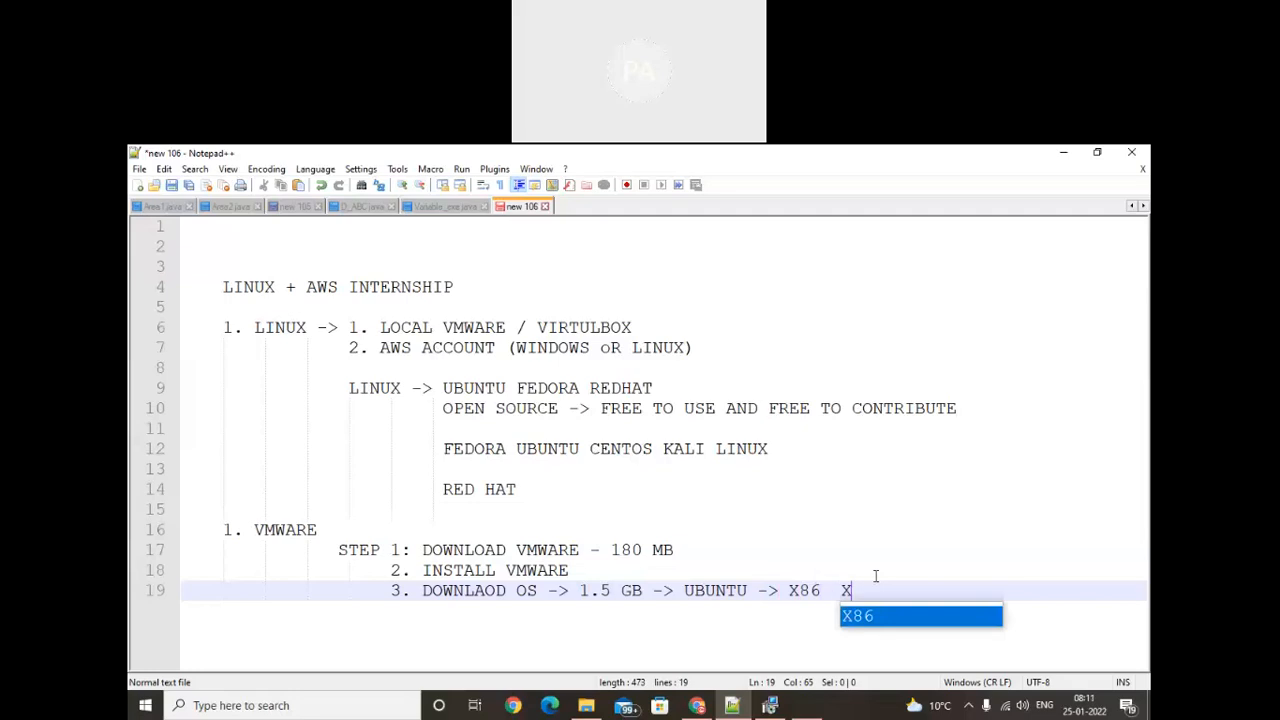
type("64")
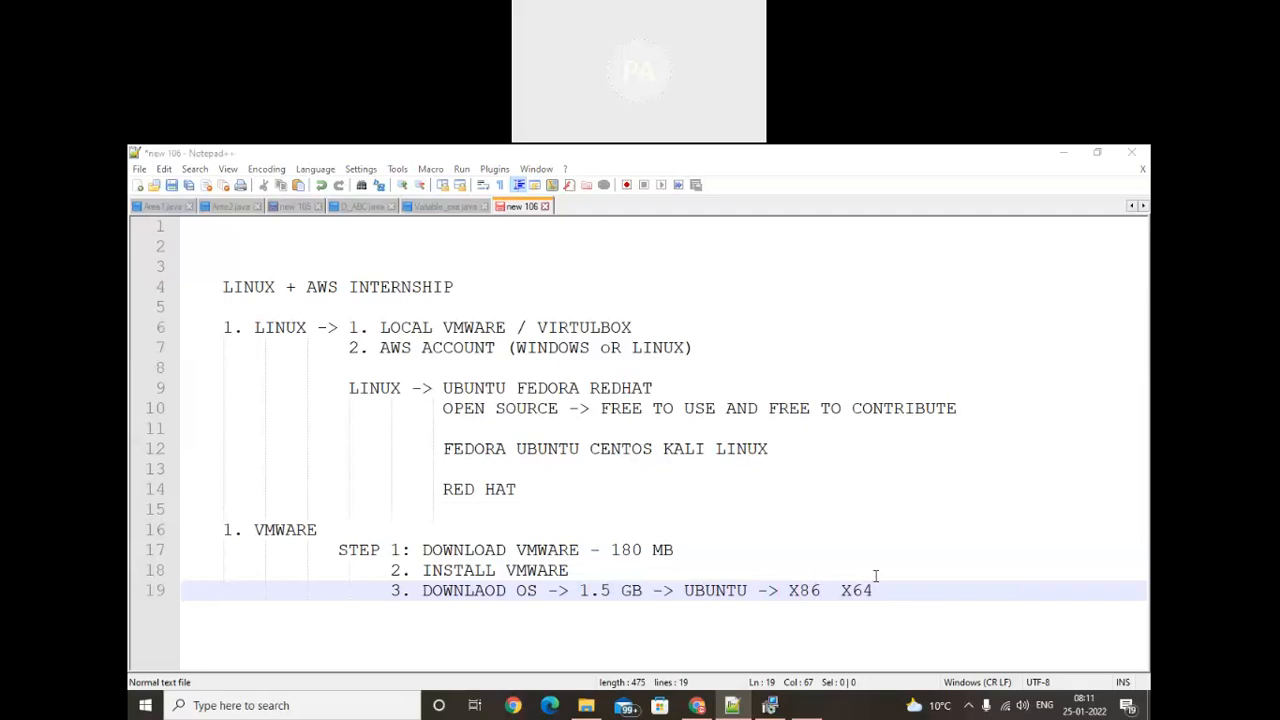
key("super+e")
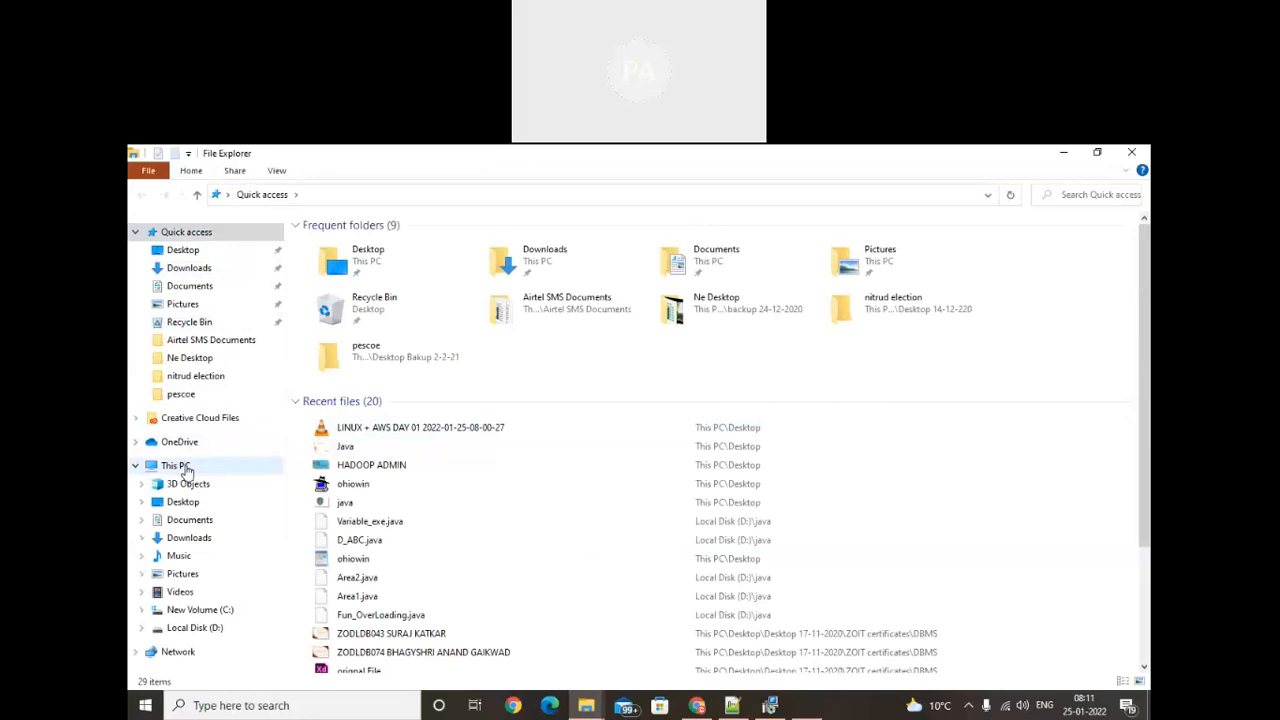
- Open This PC's Properties and highlight the i5 processor and 64-bit system type on the About page
left_click(186, 468)
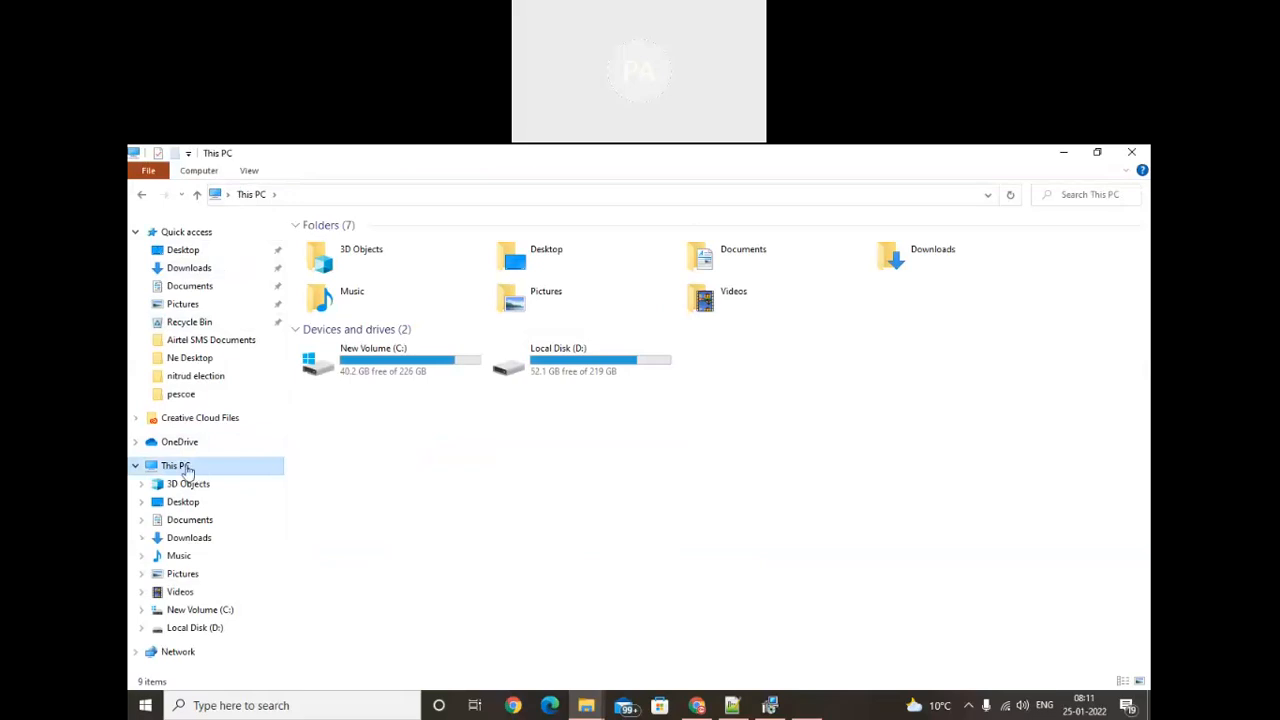
right_click(187, 470)
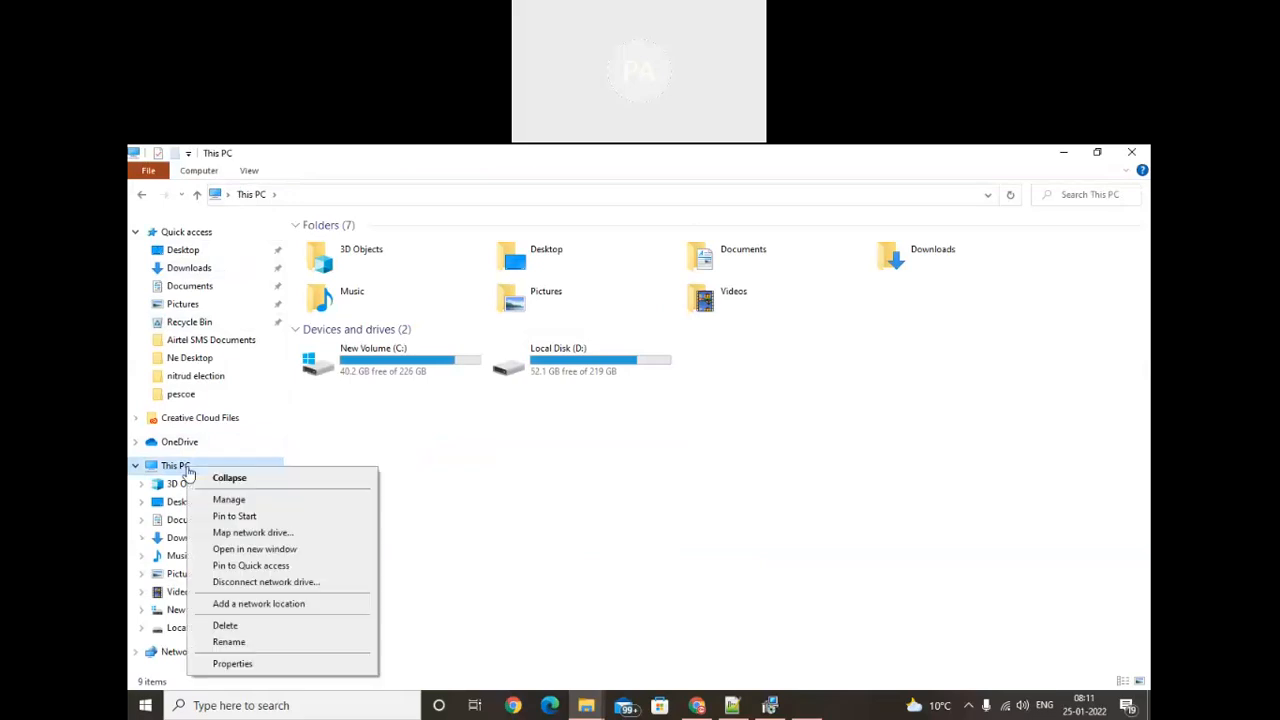
left_click(247, 666)
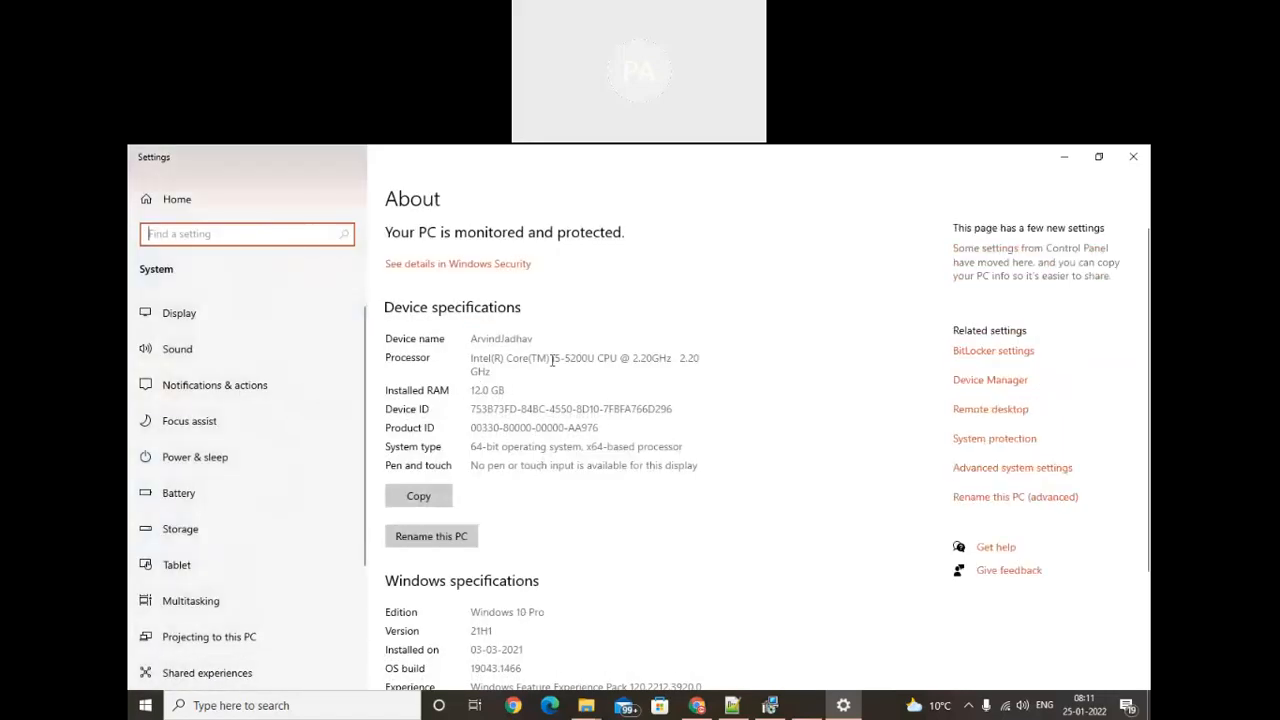
double_click(554, 360)
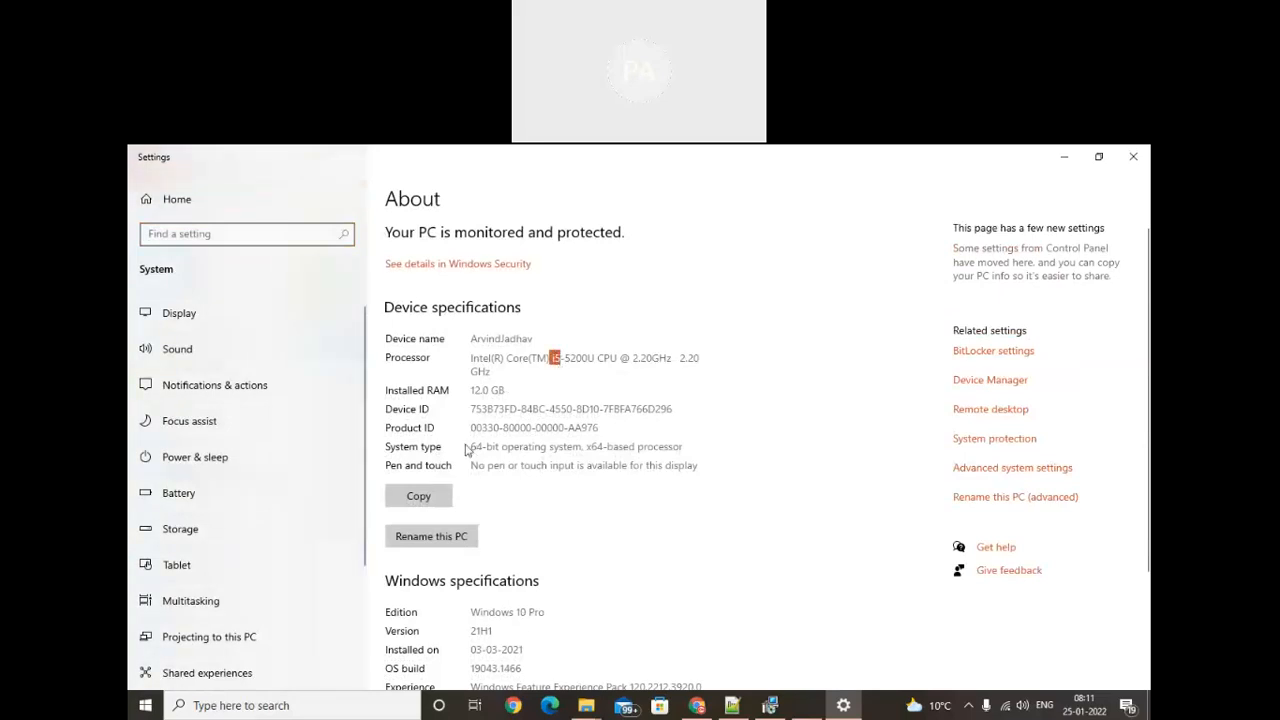
left_click_drag(497, 447, 464, 450)
left_click(1137, 155)
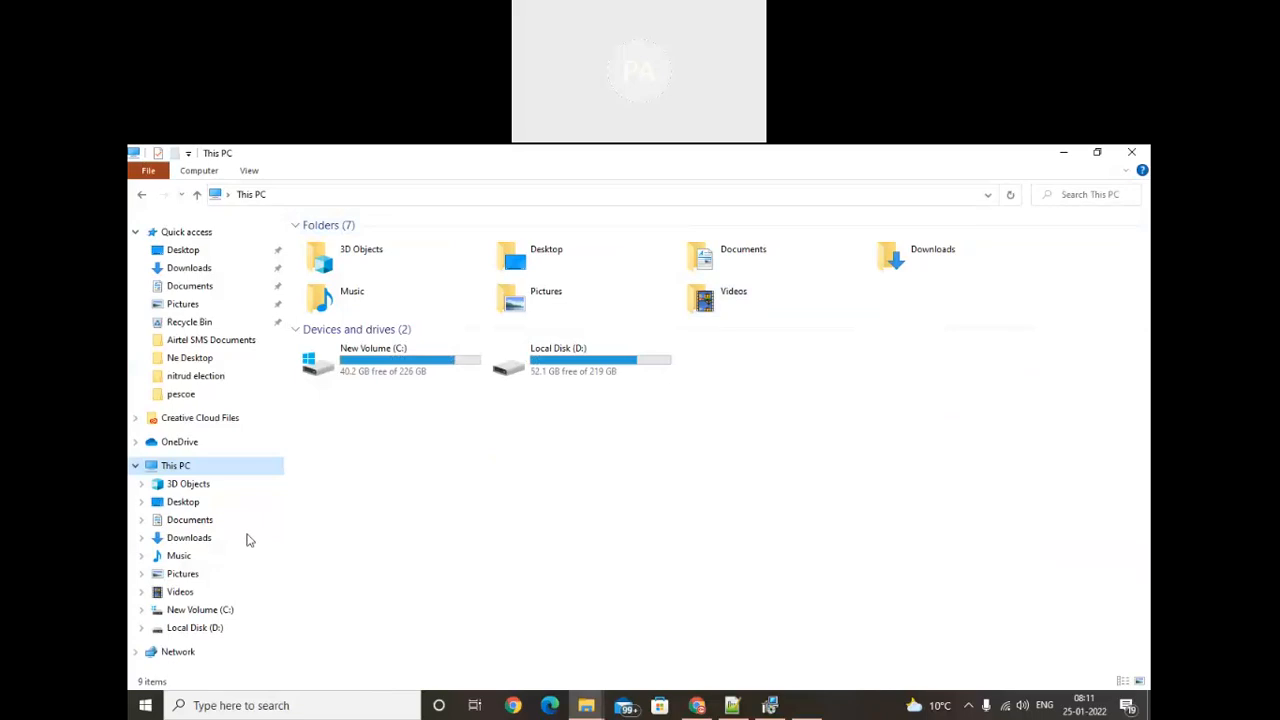
- Reopen and close the About page, then bring the VMware setup back to the front
right_click(187, 476)
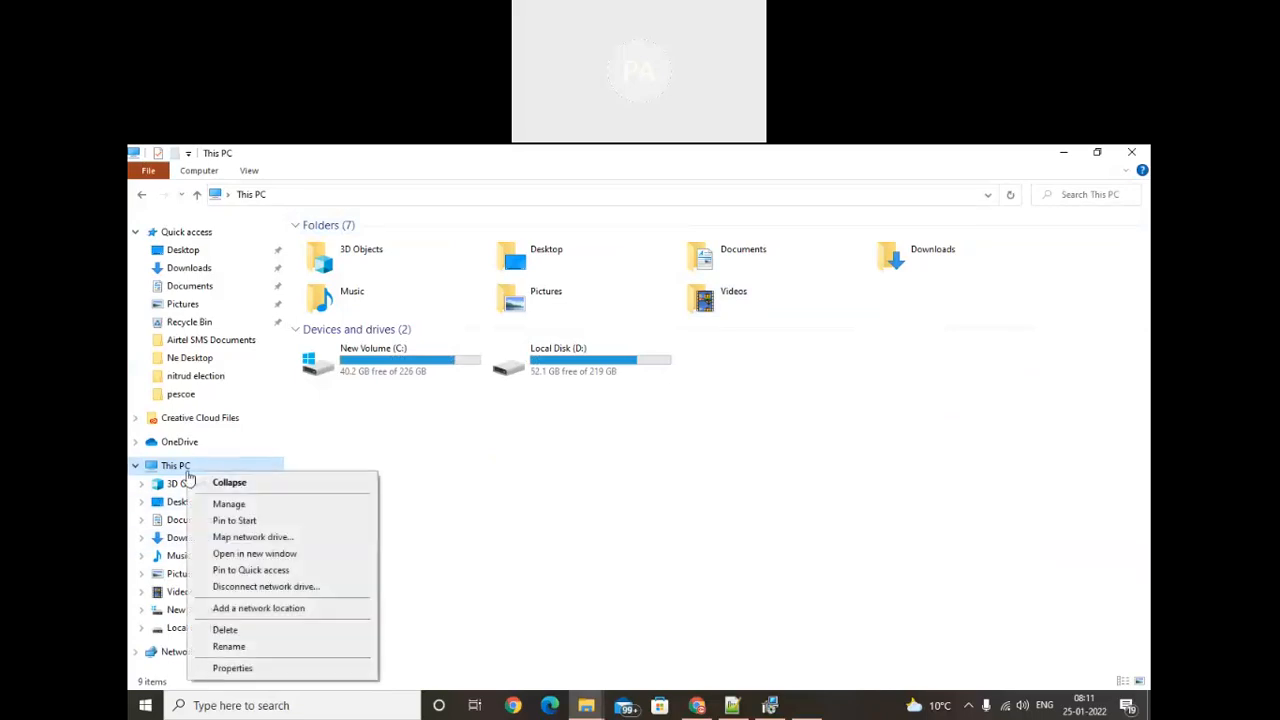
left_click(240, 668)
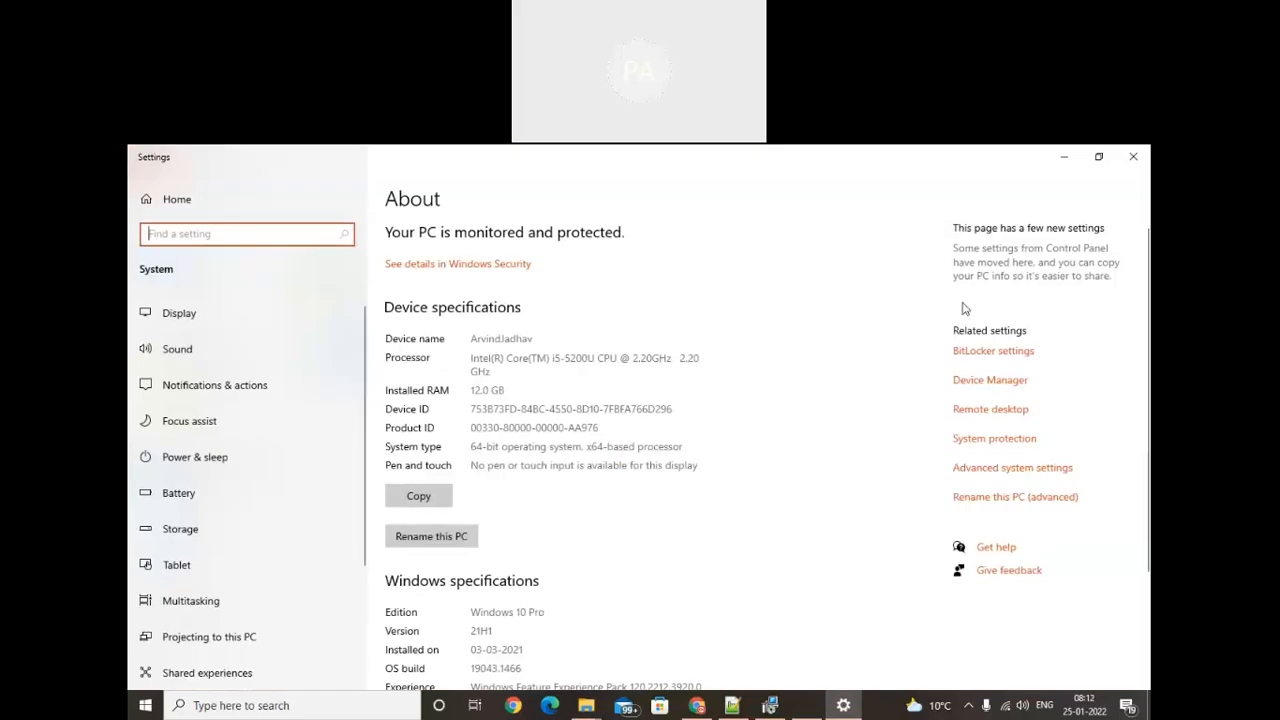
left_click(1133, 157)
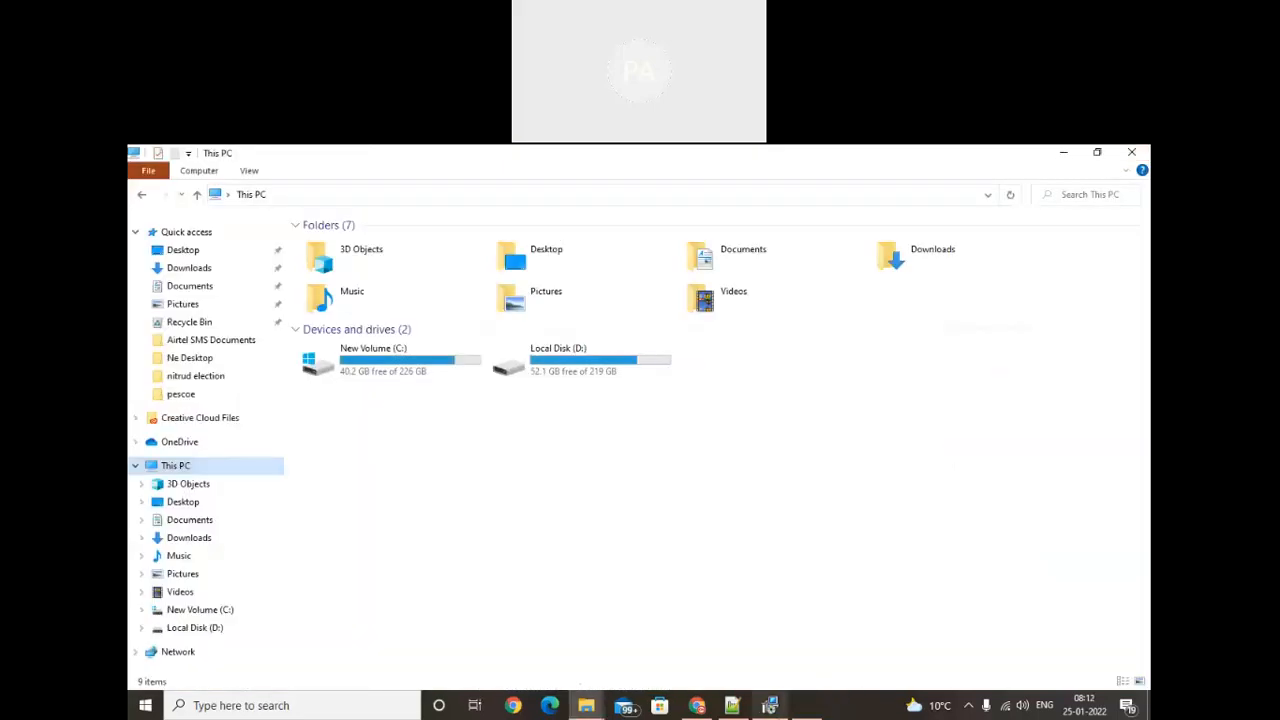
left_click(769, 705)
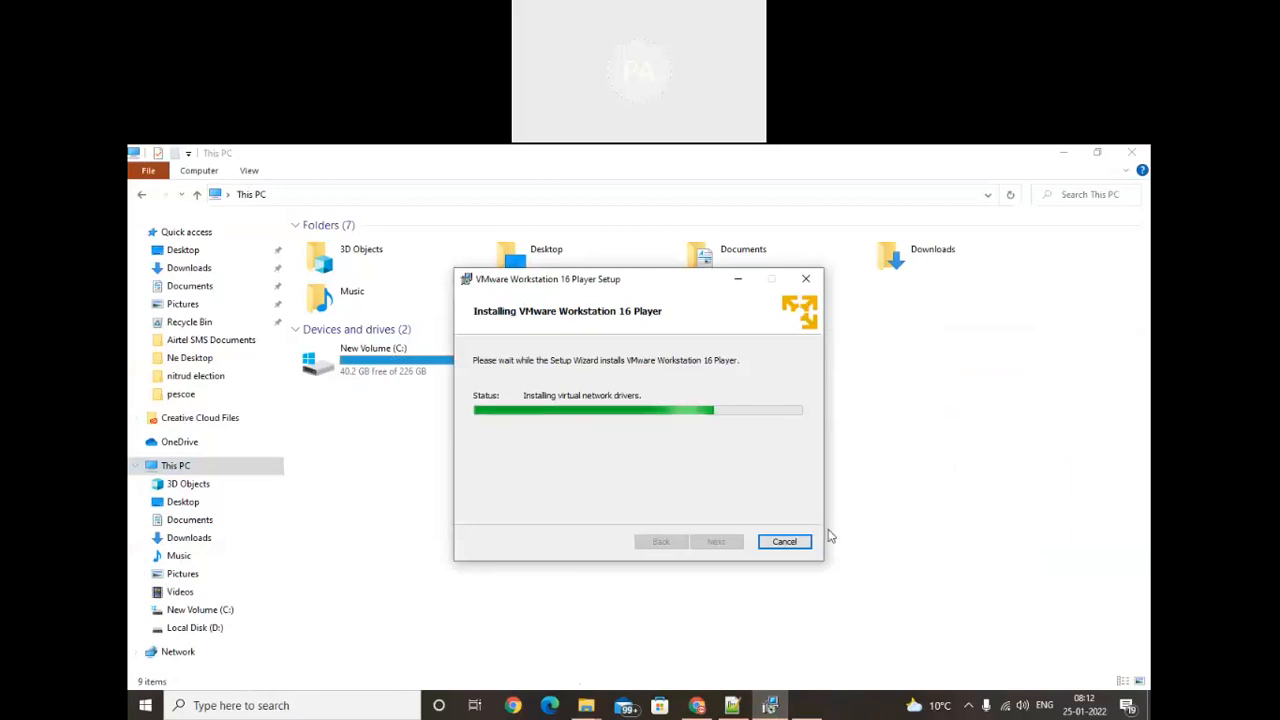
- Switch through the open windows back to Chrome and load google.com
left_click(911, 562)
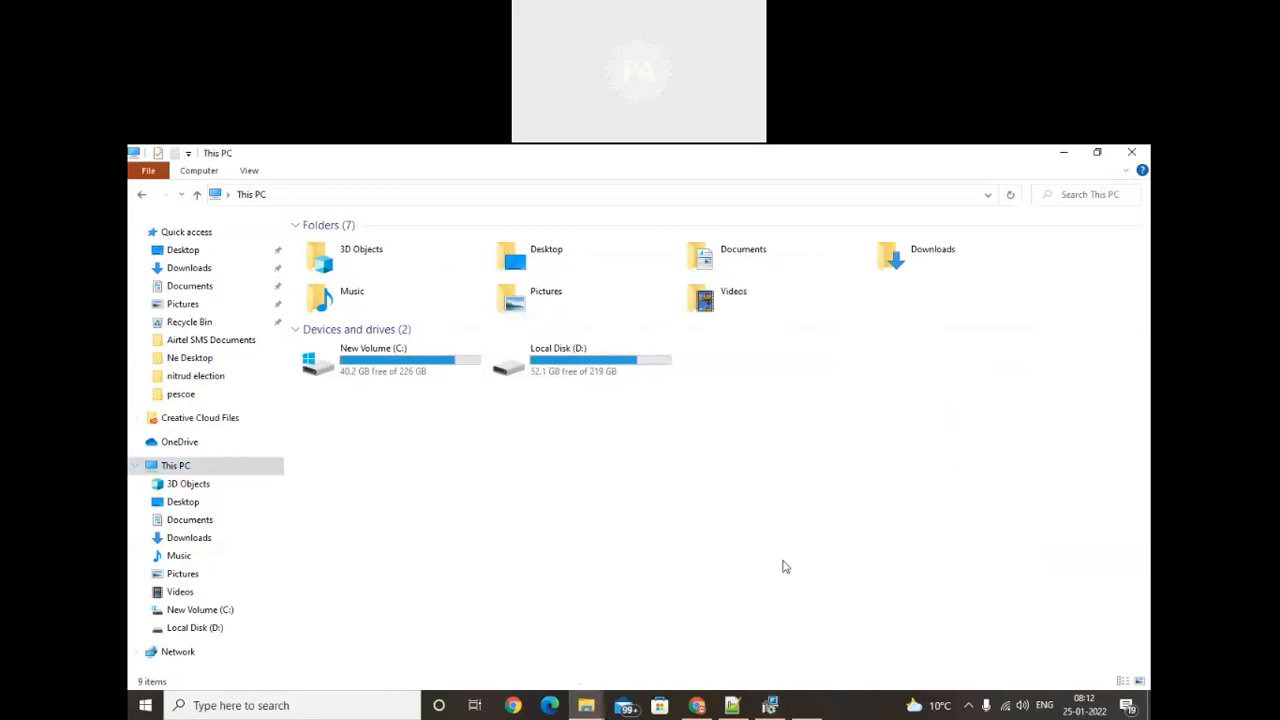
left_click(769, 705)
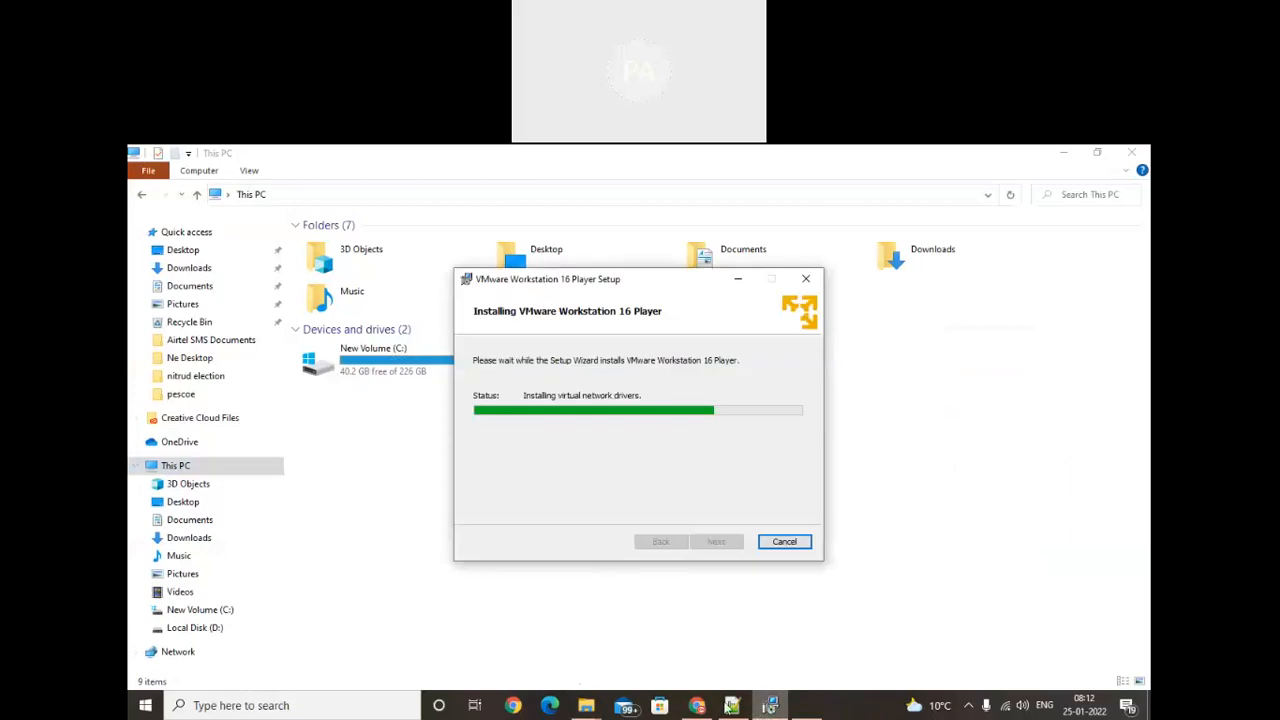
left_click(697, 705)
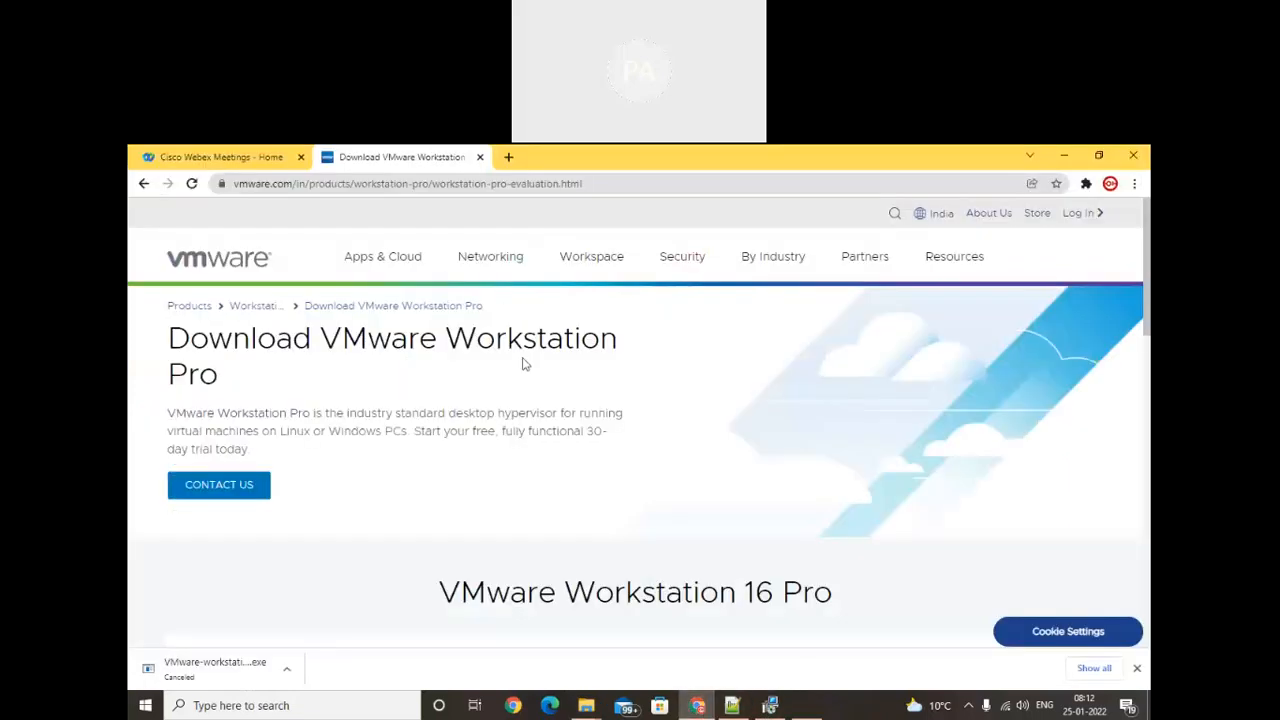
left_click(735, 706)
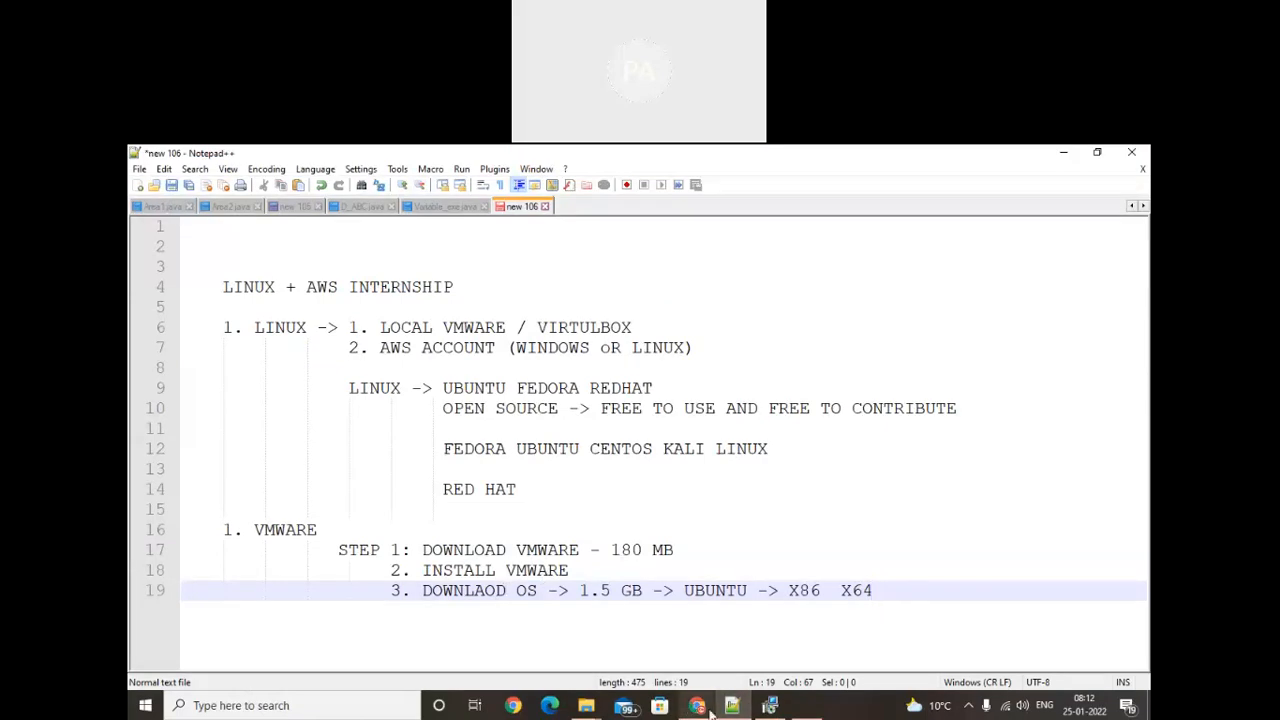
left_click(695, 706)
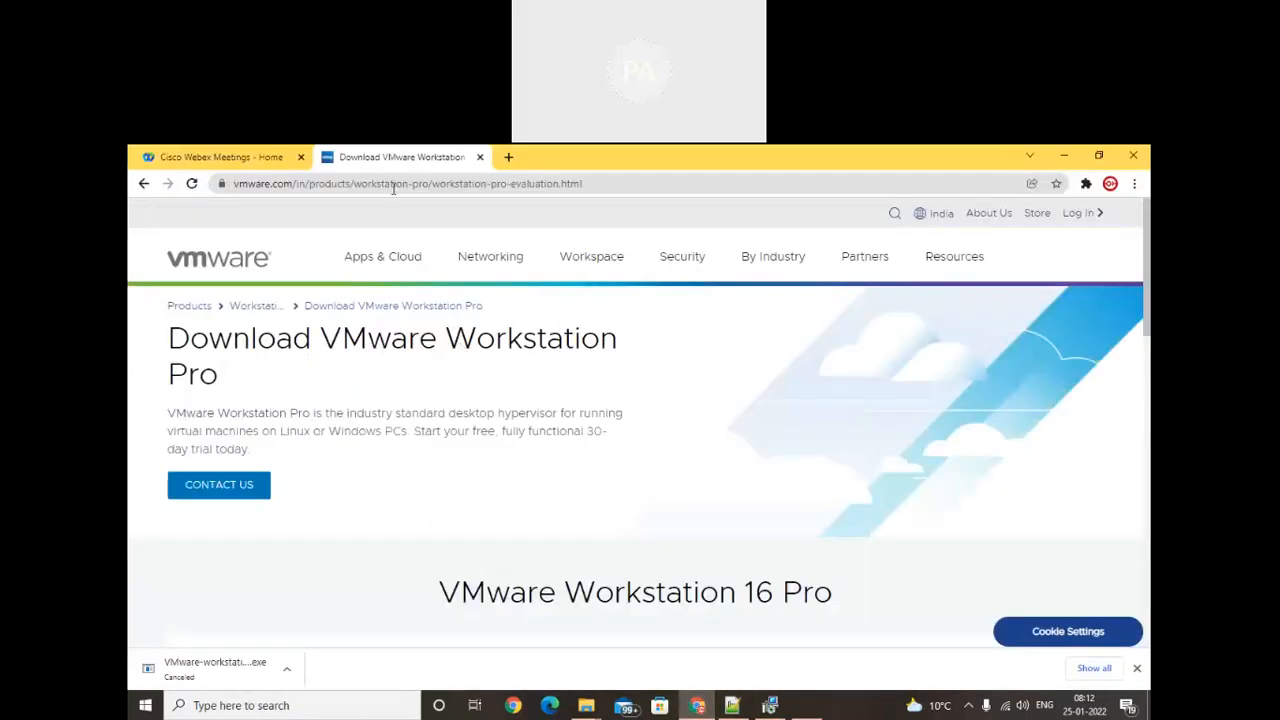
left_click(394, 186)
type("google.com")
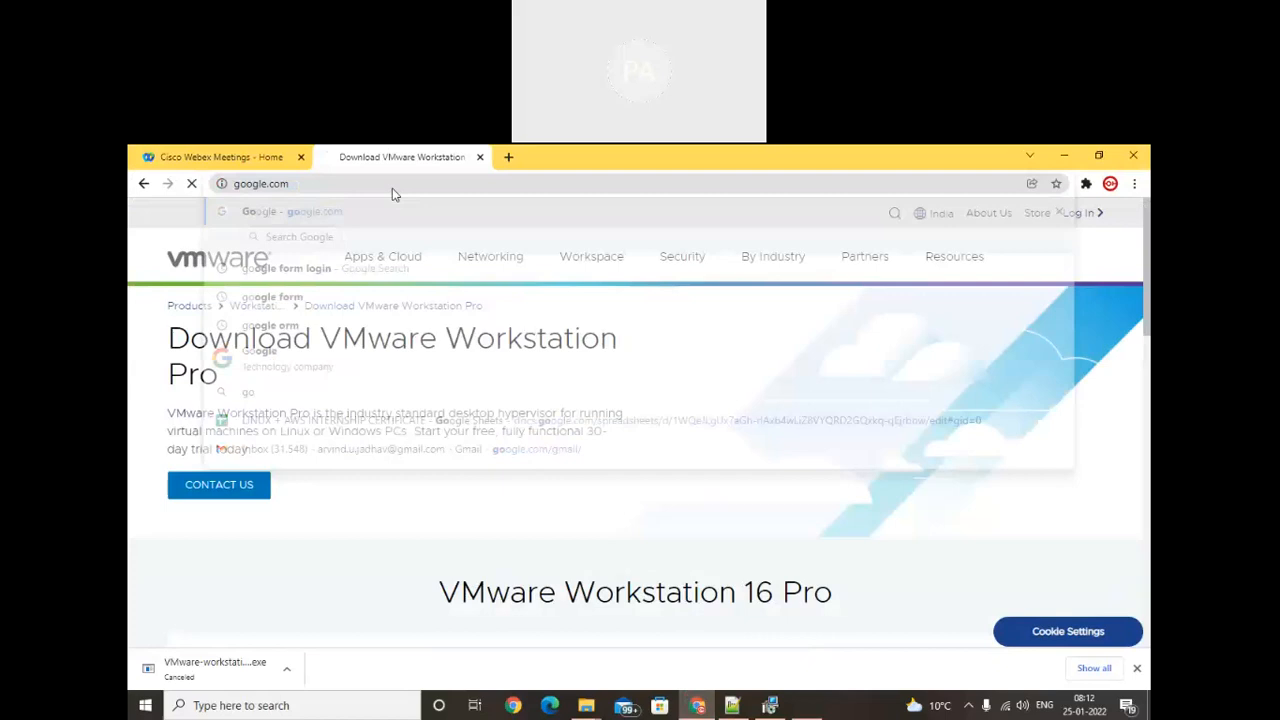
key("Return")
- Search 'download ubuntu', open Download Ubuntu Desktop, accept cookies, and download Ubuntu 20.04.3 LTS
type("do")
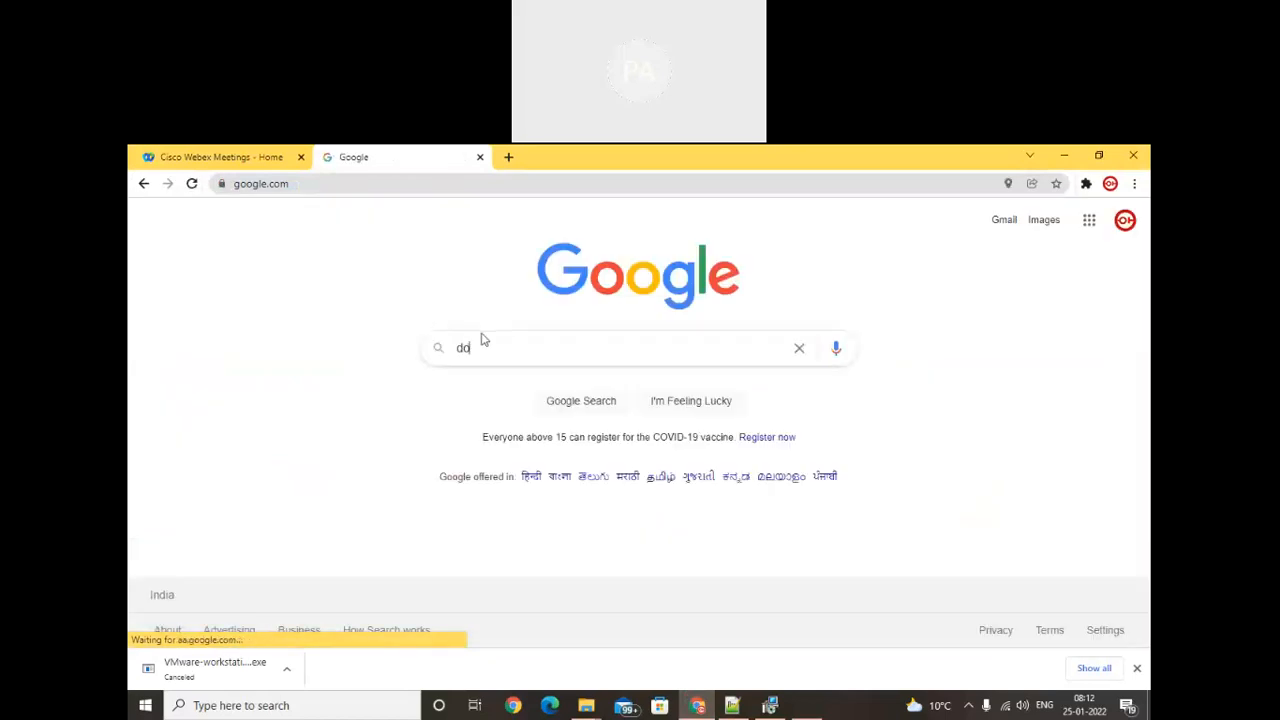
type("wnload ubuntu")
key("Return")
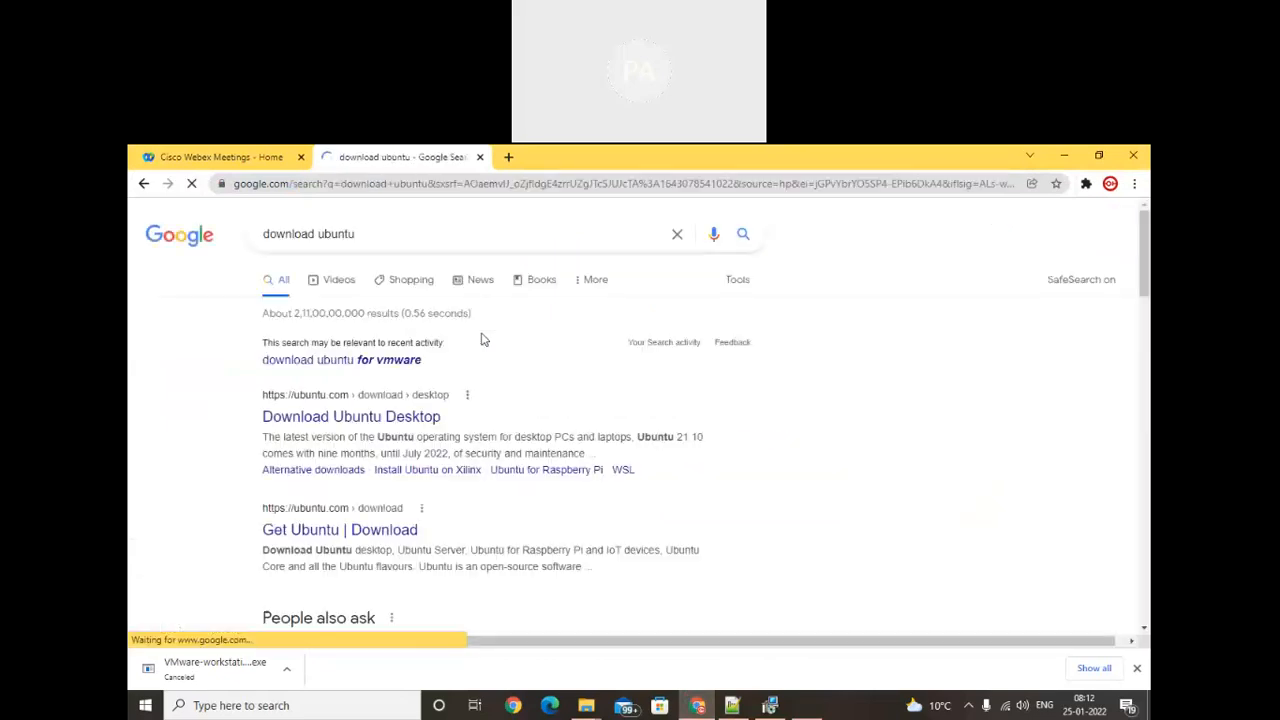
left_click(363, 417)
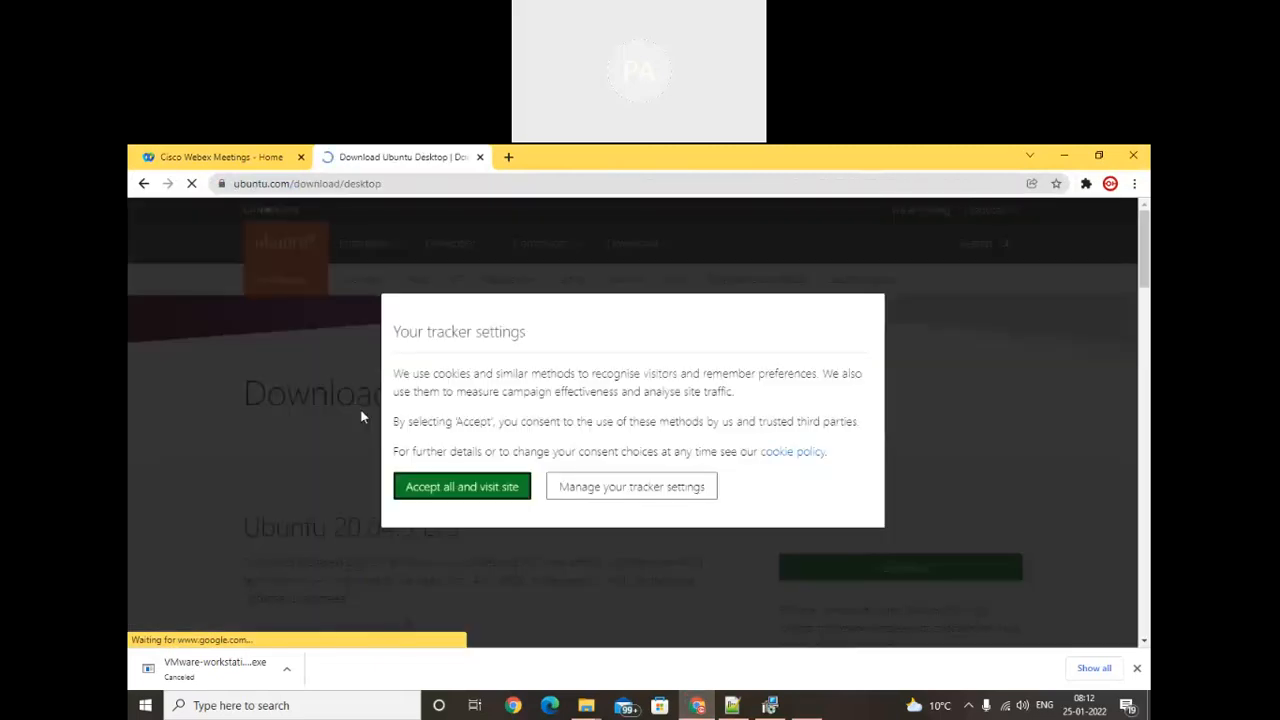
left_click(483, 498)
scroll(482, 503, "down", 3)
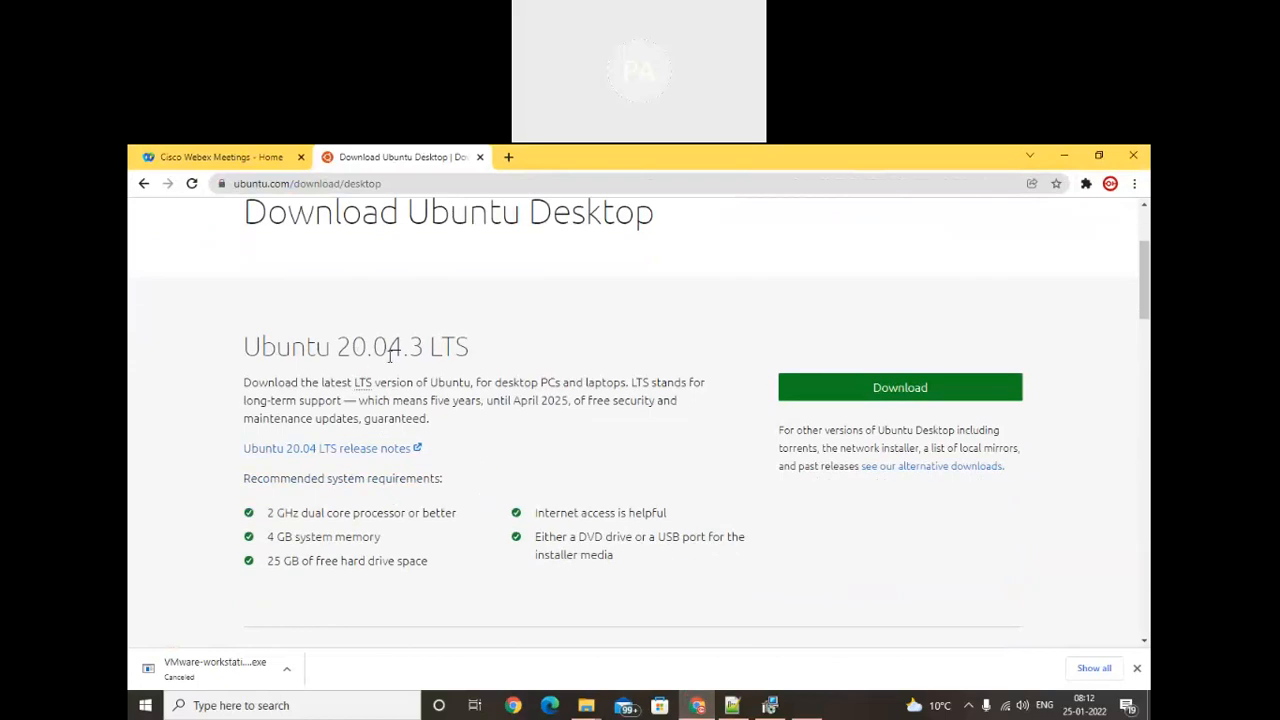
left_click(813, 385)
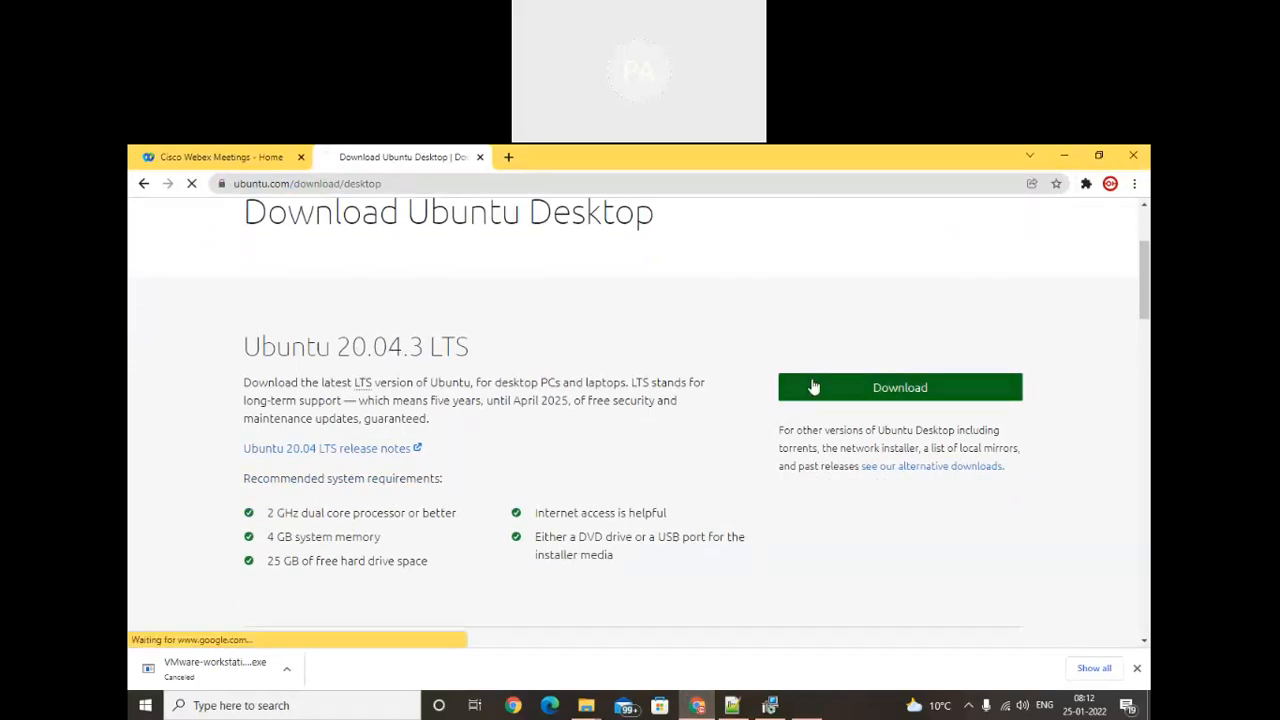
- Cancel the Ubuntu ISO download from Chrome's download bar and select the address bar
scroll(813, 385, "down", 1)
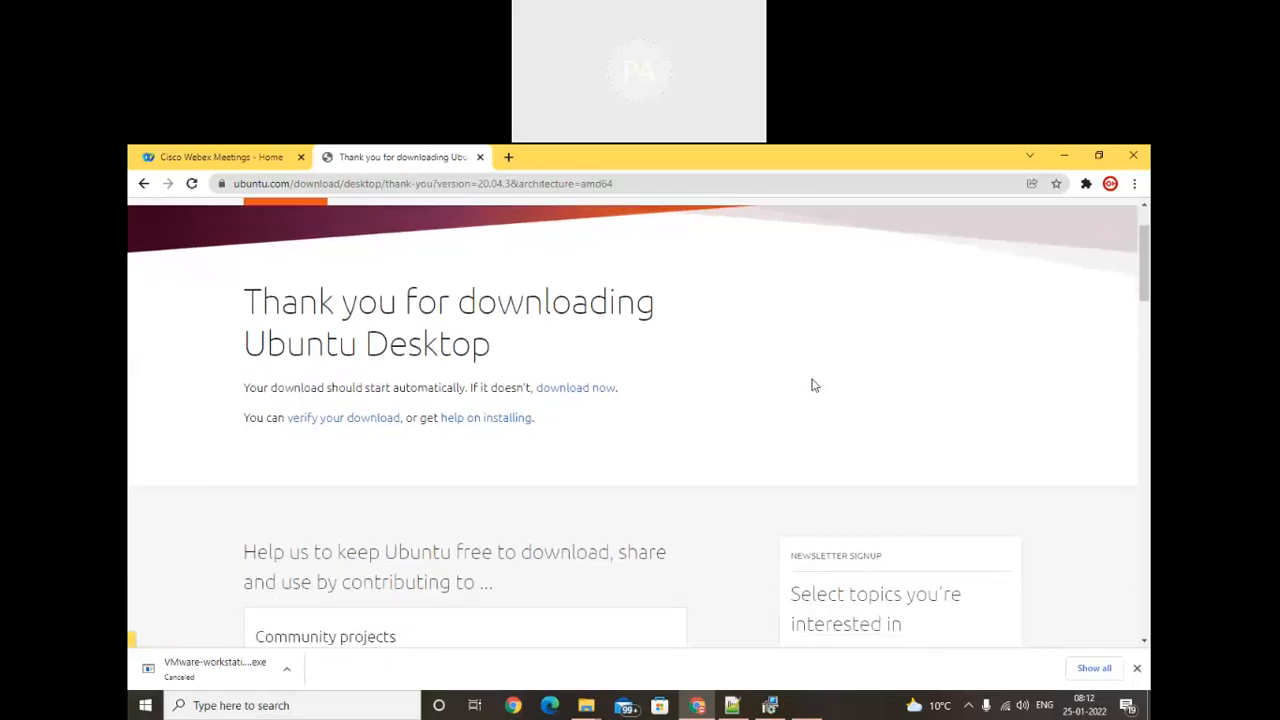
scroll(813, 385, "down", 1)
scroll(813, 385, "down", 1)
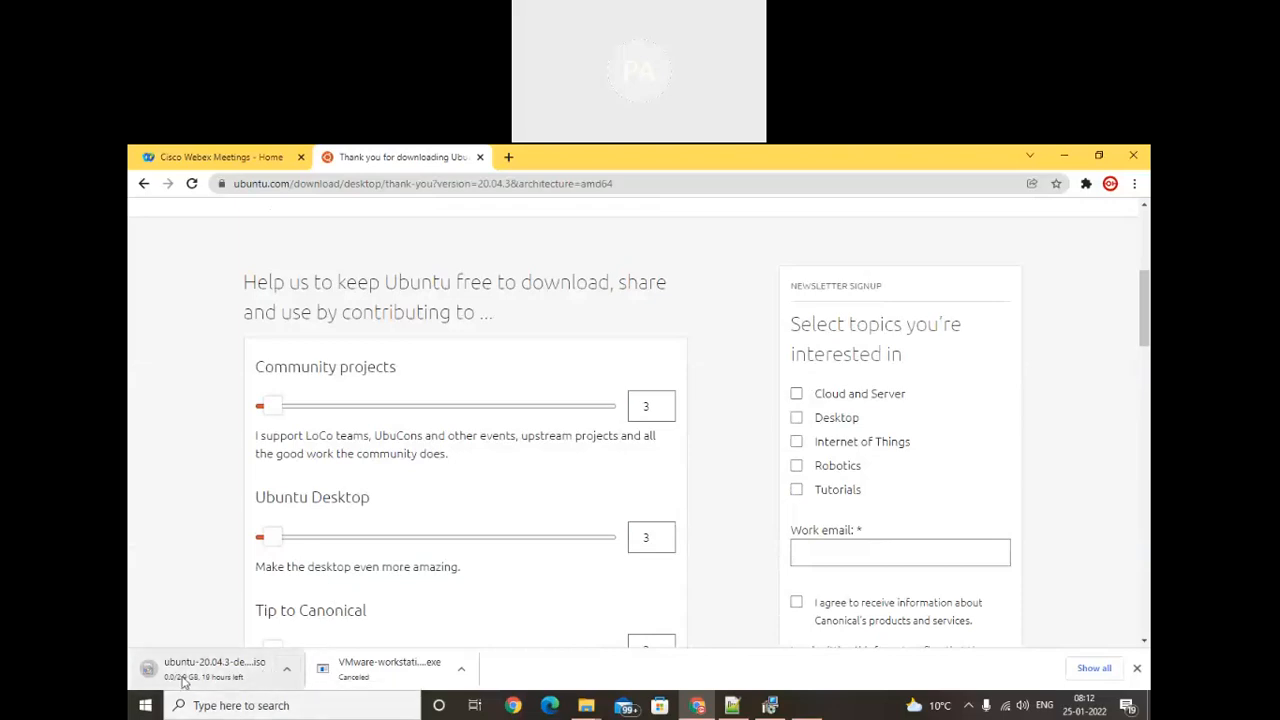
left_click(287, 670)
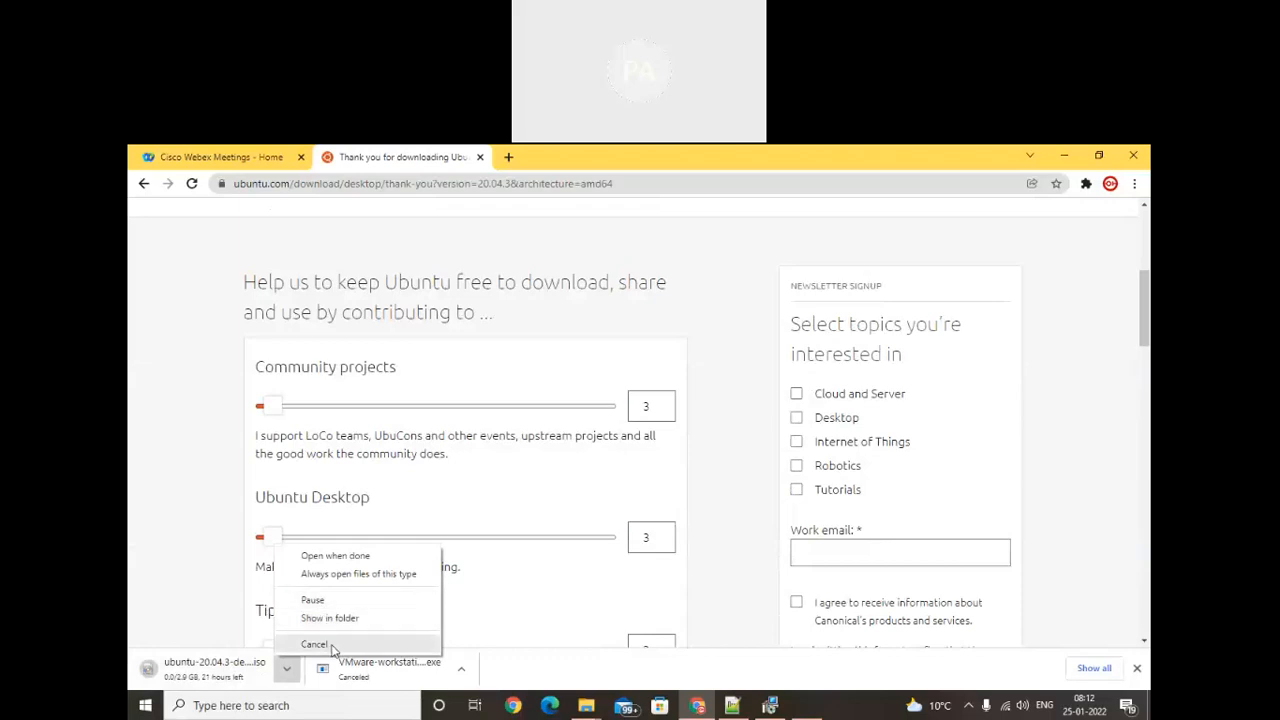
left_click(330, 643)
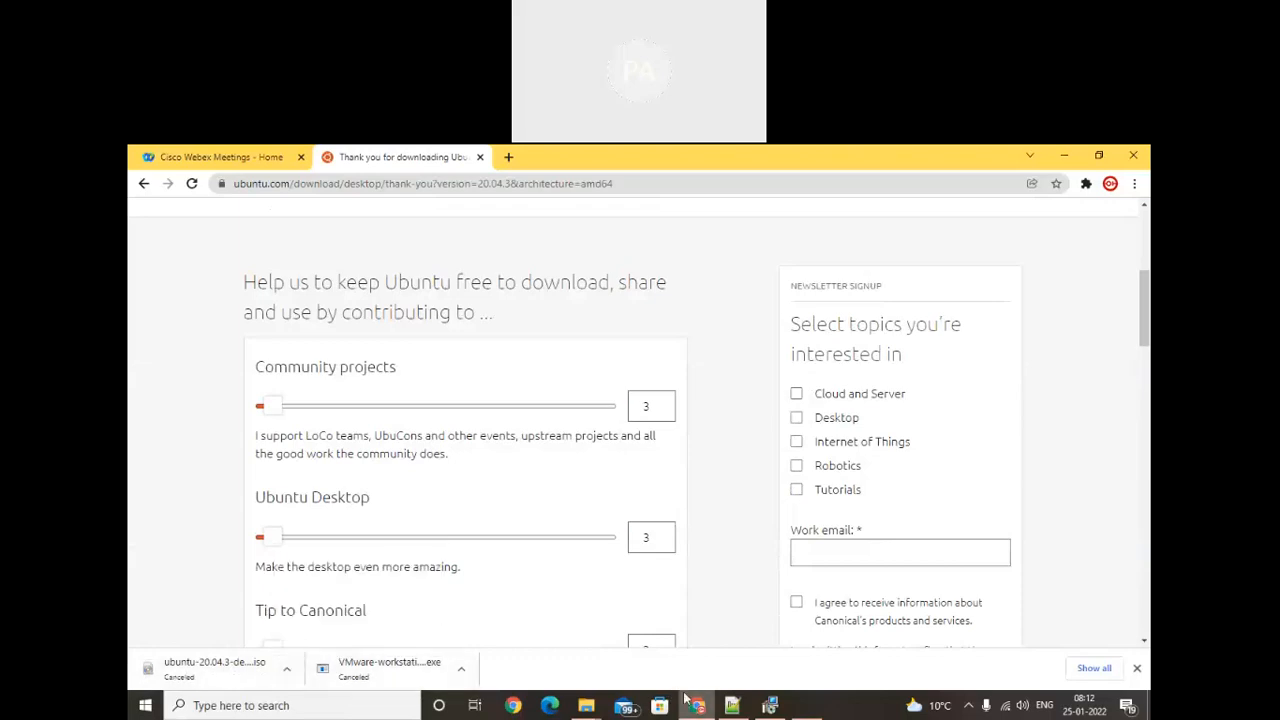
left_click(436, 188)
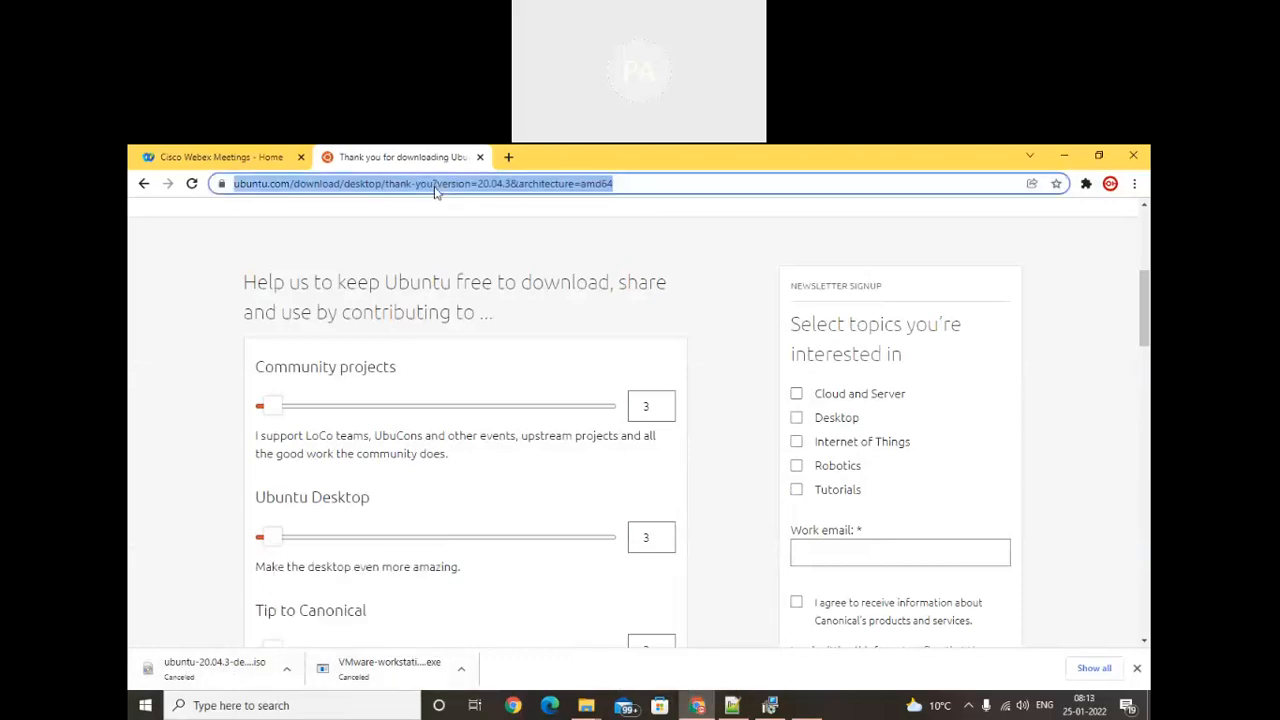
- Search Google for 'download ubuntu 32 bit'
type("go")
key("Return")
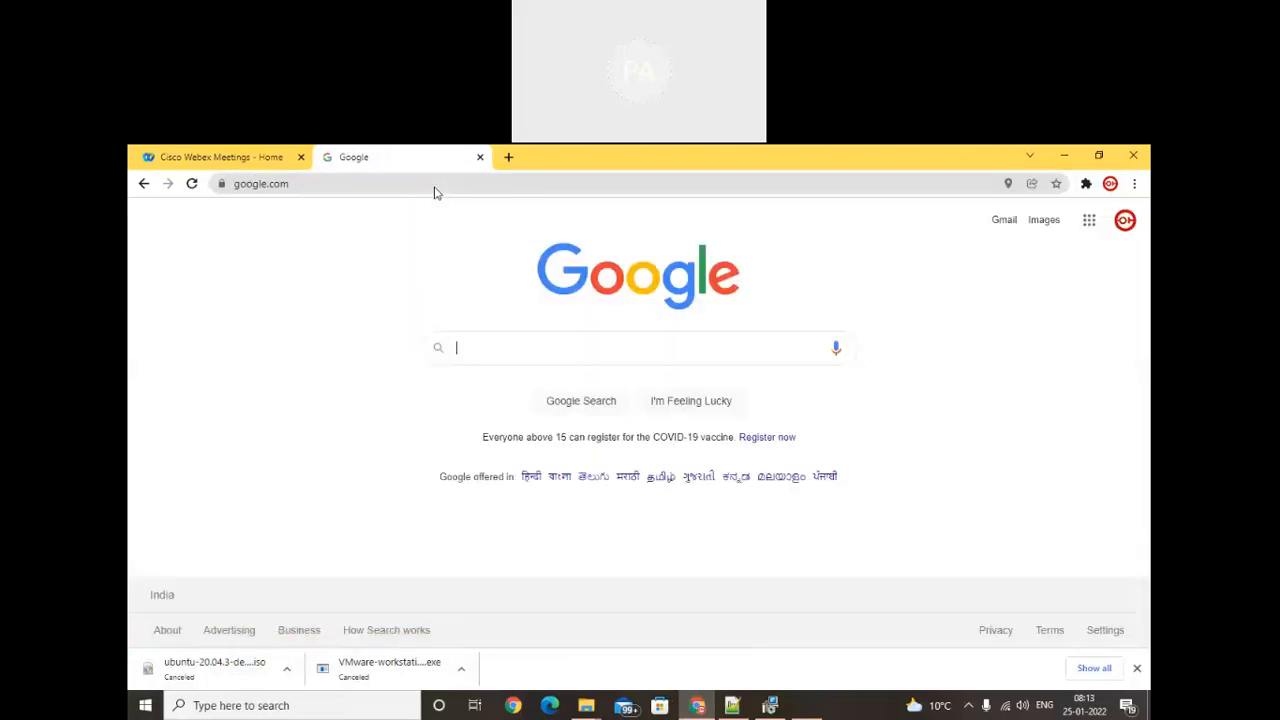
type("download ubuntu ")
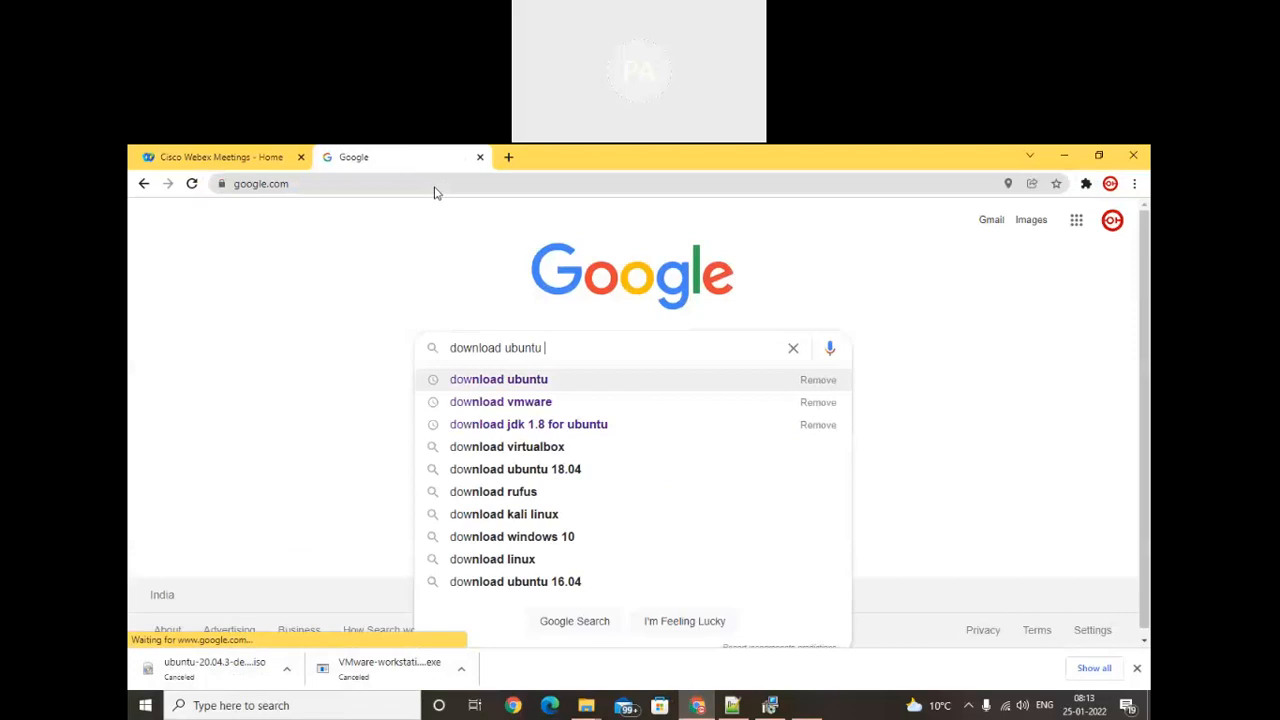
type("32")
left_click(519, 379)
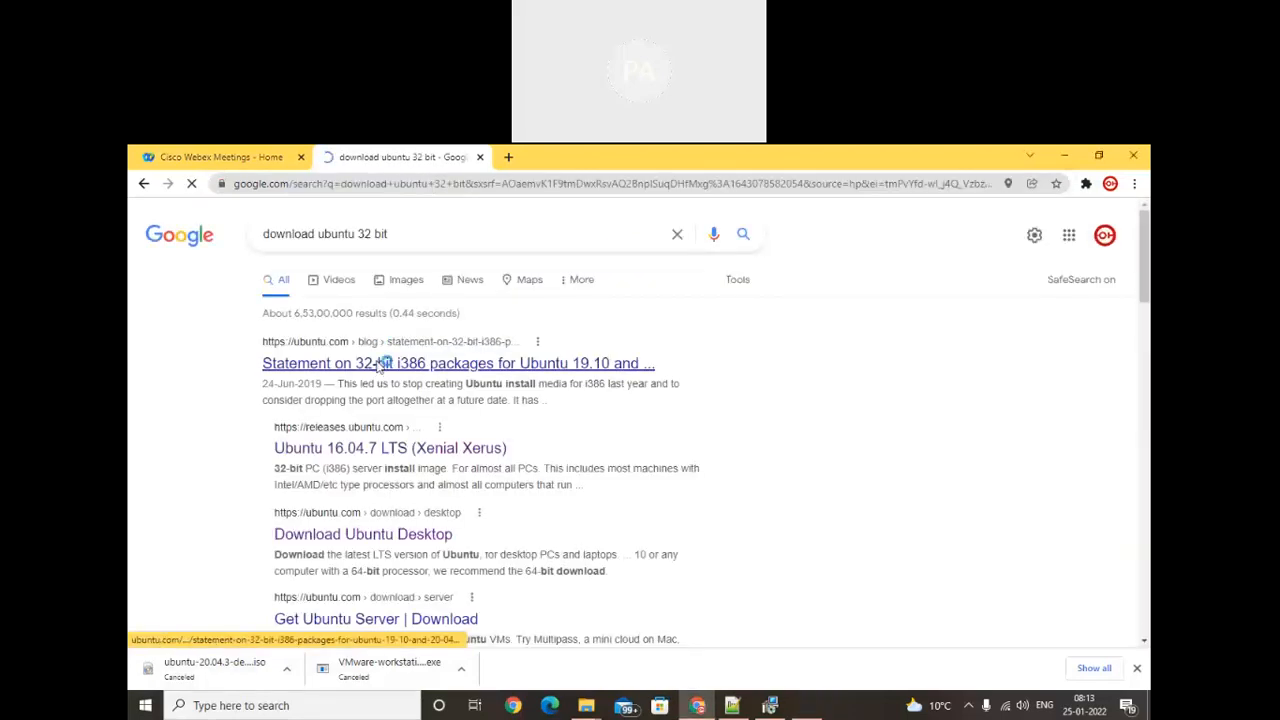
- Read Canonical's 32-bit i386 packages statement, then go back to the search results
left_click(384, 363)
scroll(374, 370, "down", 1)
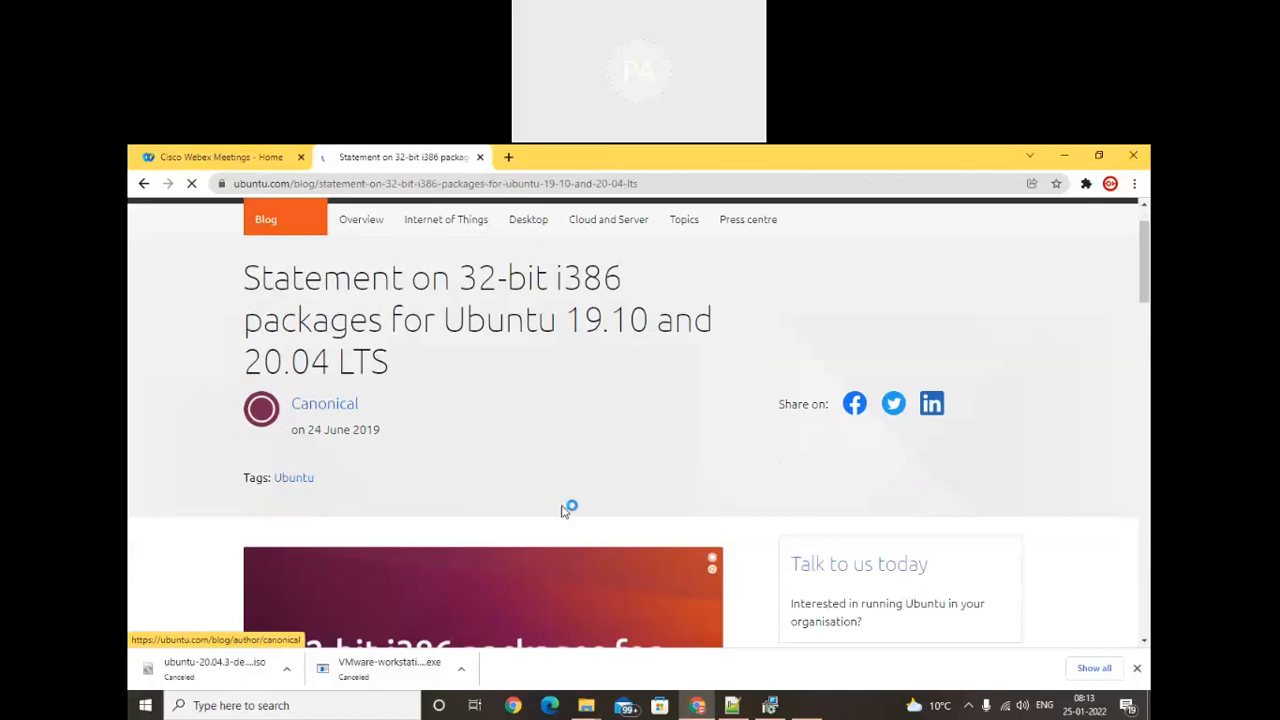
scroll(565, 510, "down", 4)
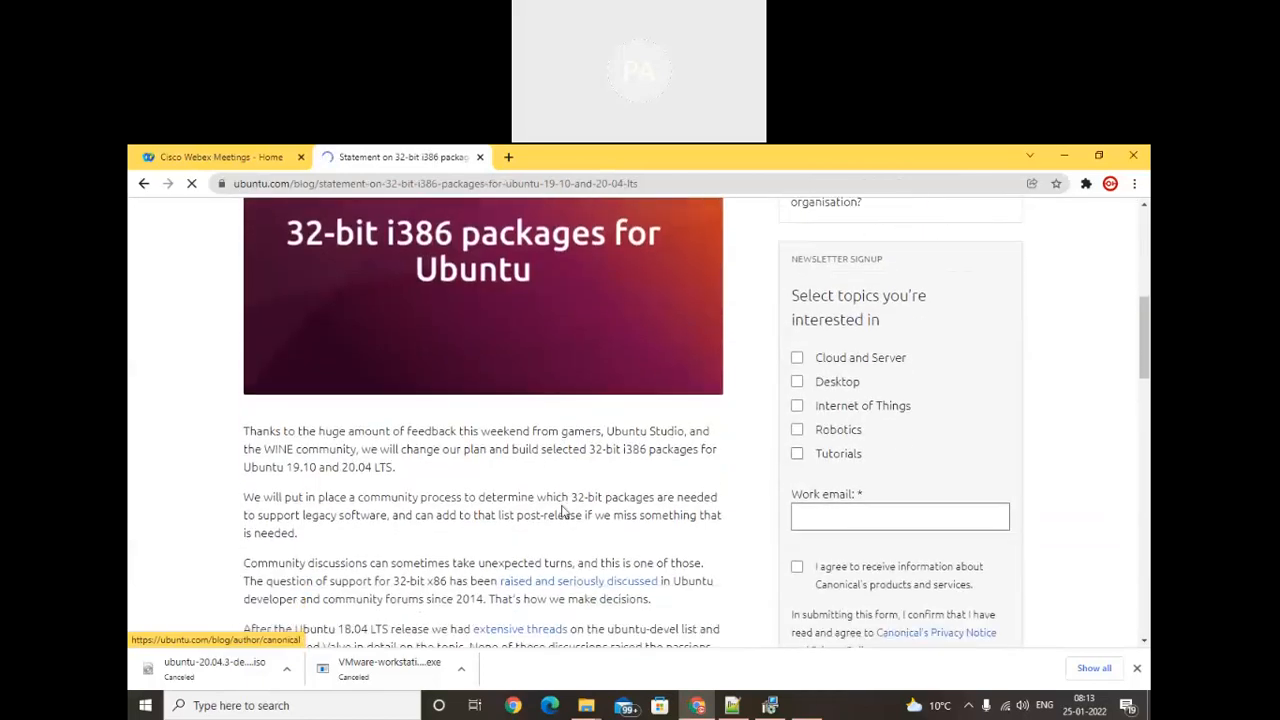
scroll(565, 512, "down", 10)
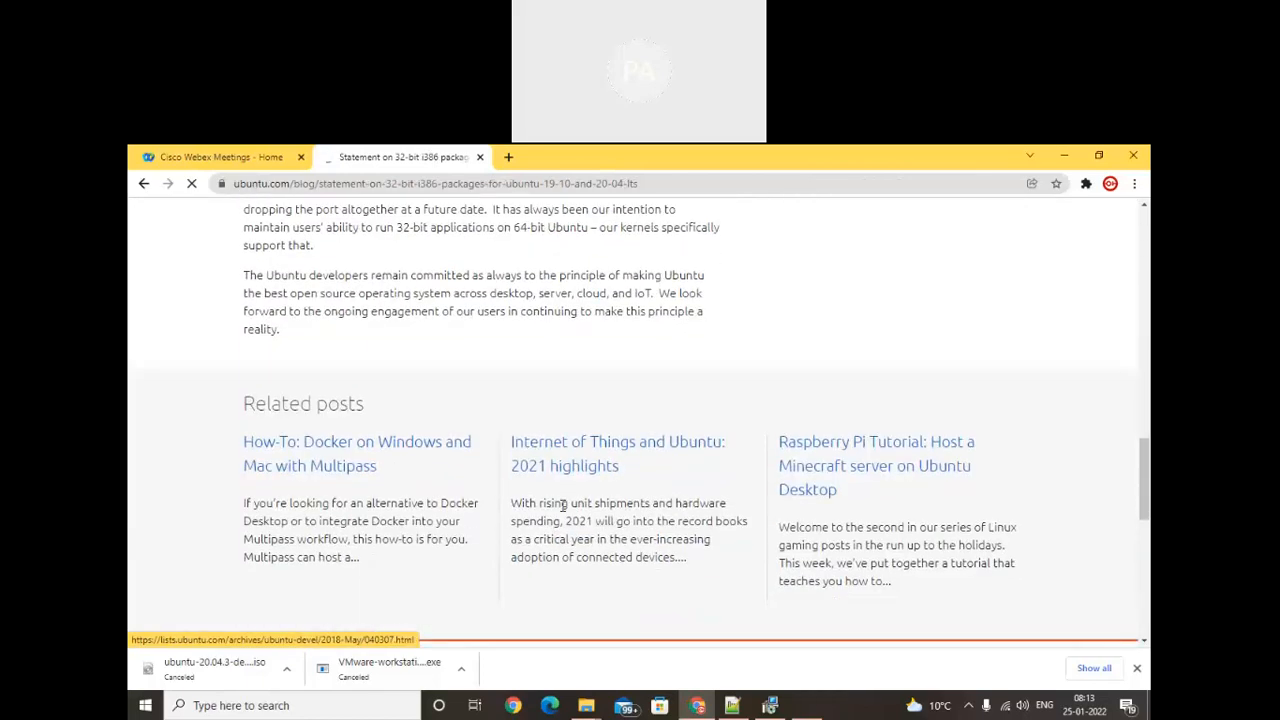
scroll(563, 508, "down", 2)
scroll(563, 508, "up", 15)
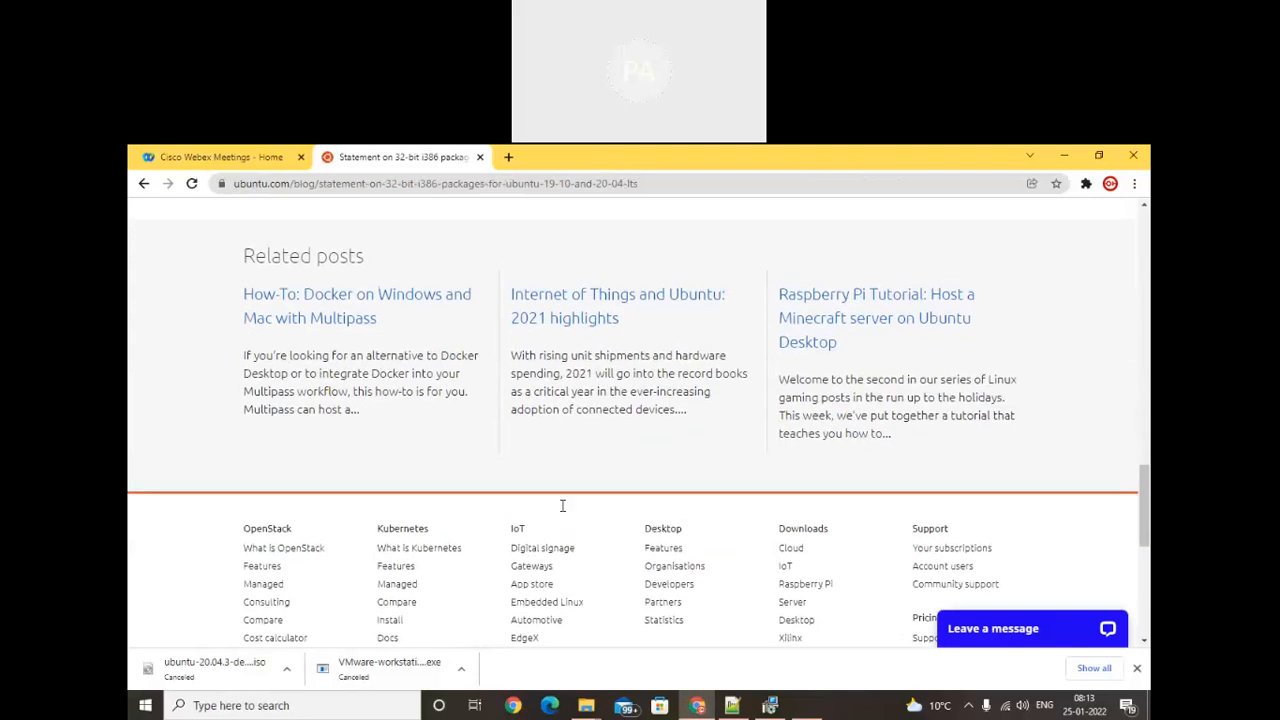
scroll(563, 510, "up", 3)
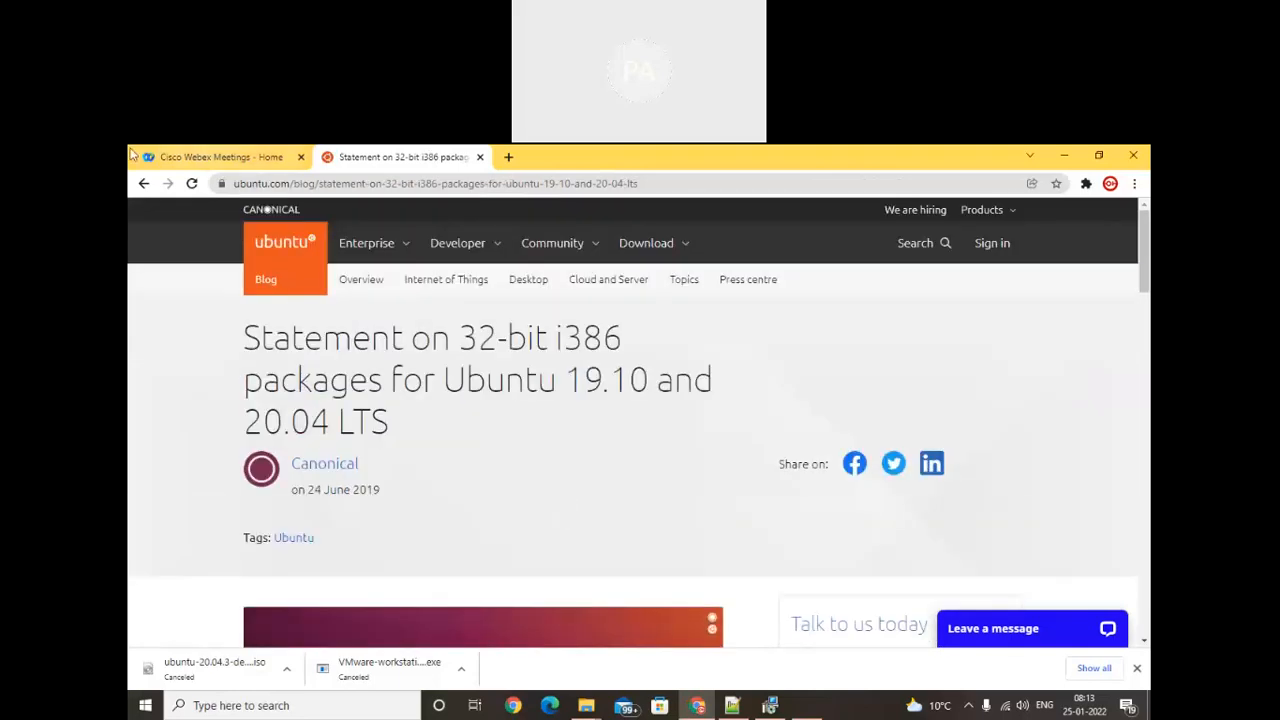
left_click(143, 184)
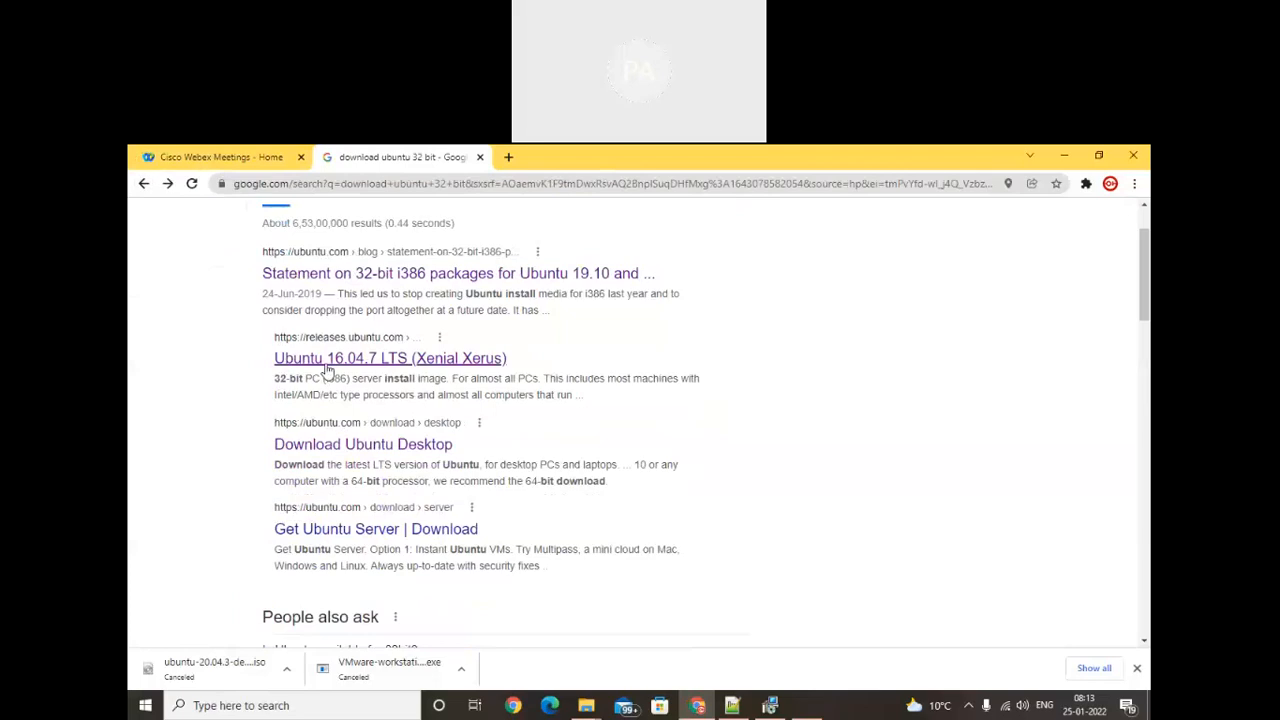
- Open the Ubuntu 16.04.7 LTS release page, find its Desktop image section, and check the VMware installer
left_click(329, 366)
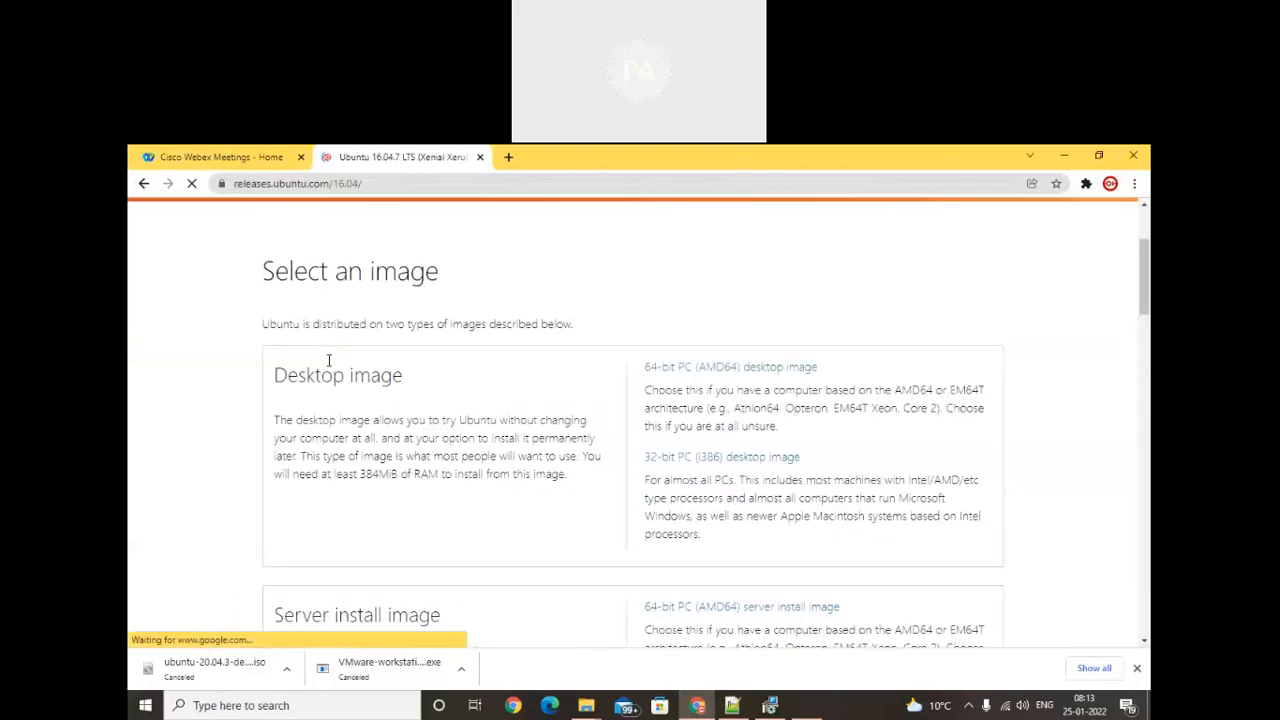
scroll(331, 366, "down", 5)
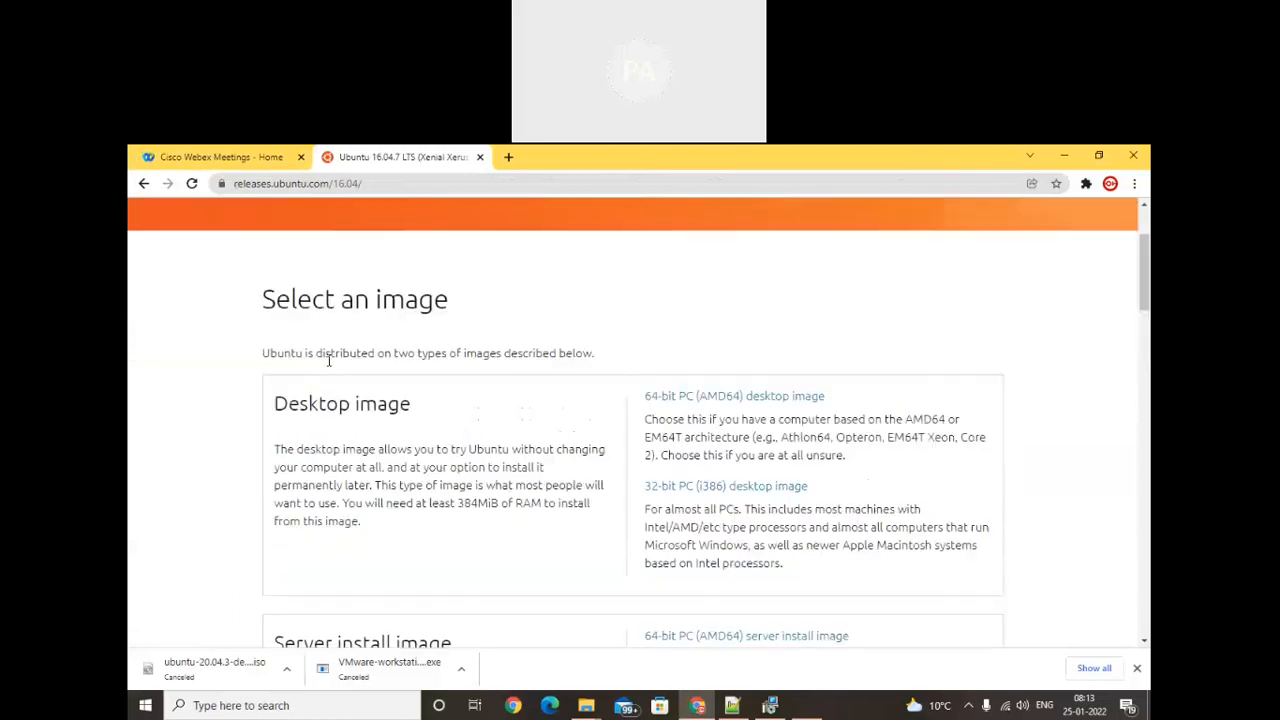
scroll(329, 360, "up", 1)
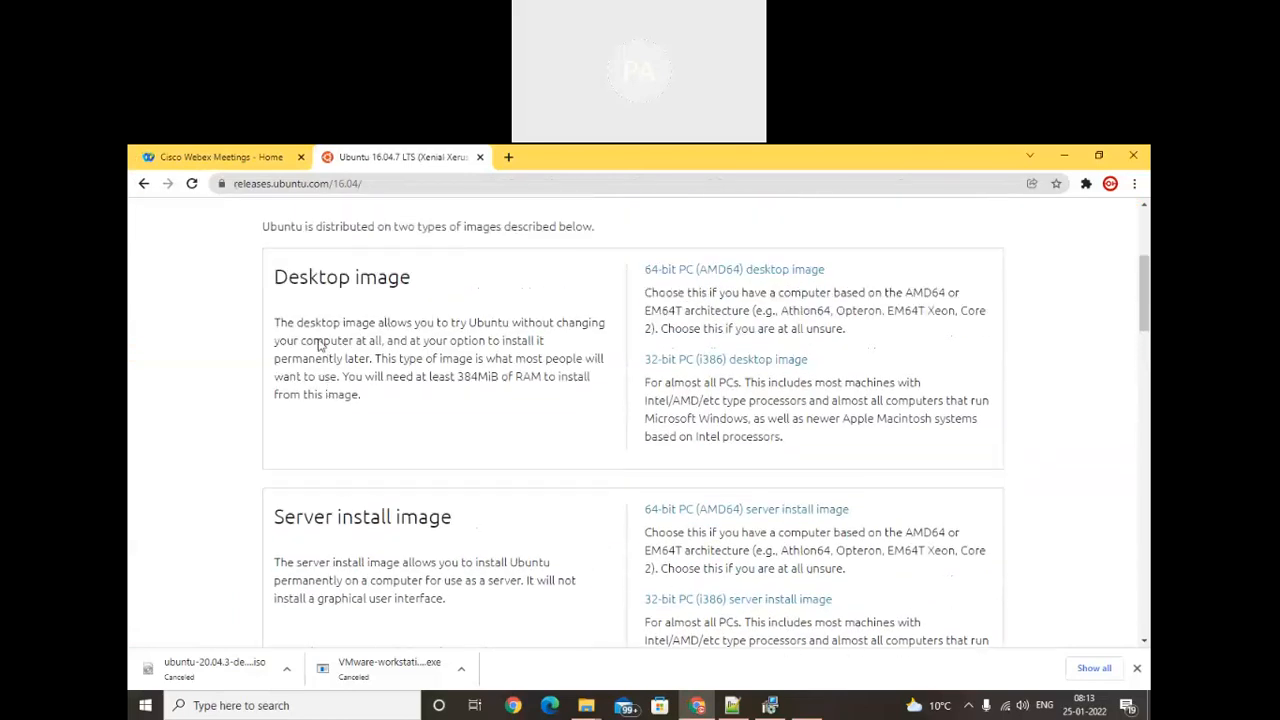
left_click_drag(326, 278, 430, 280)
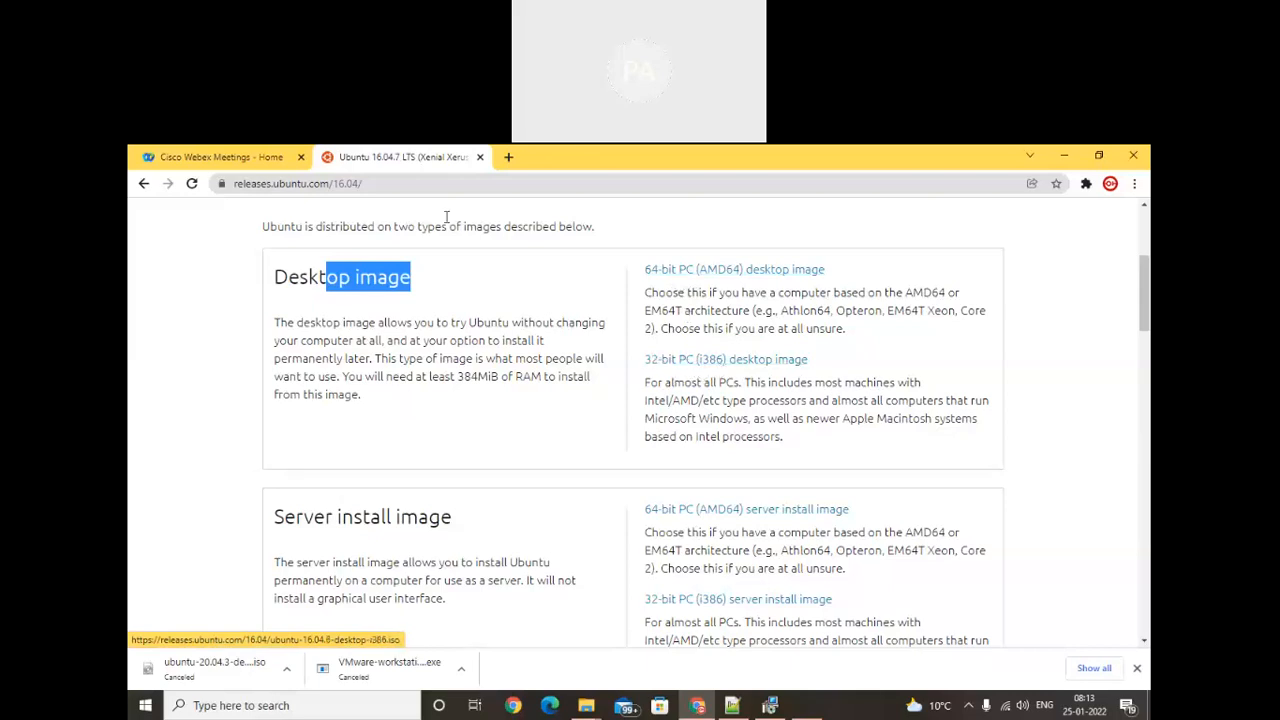
left_click(411, 183)
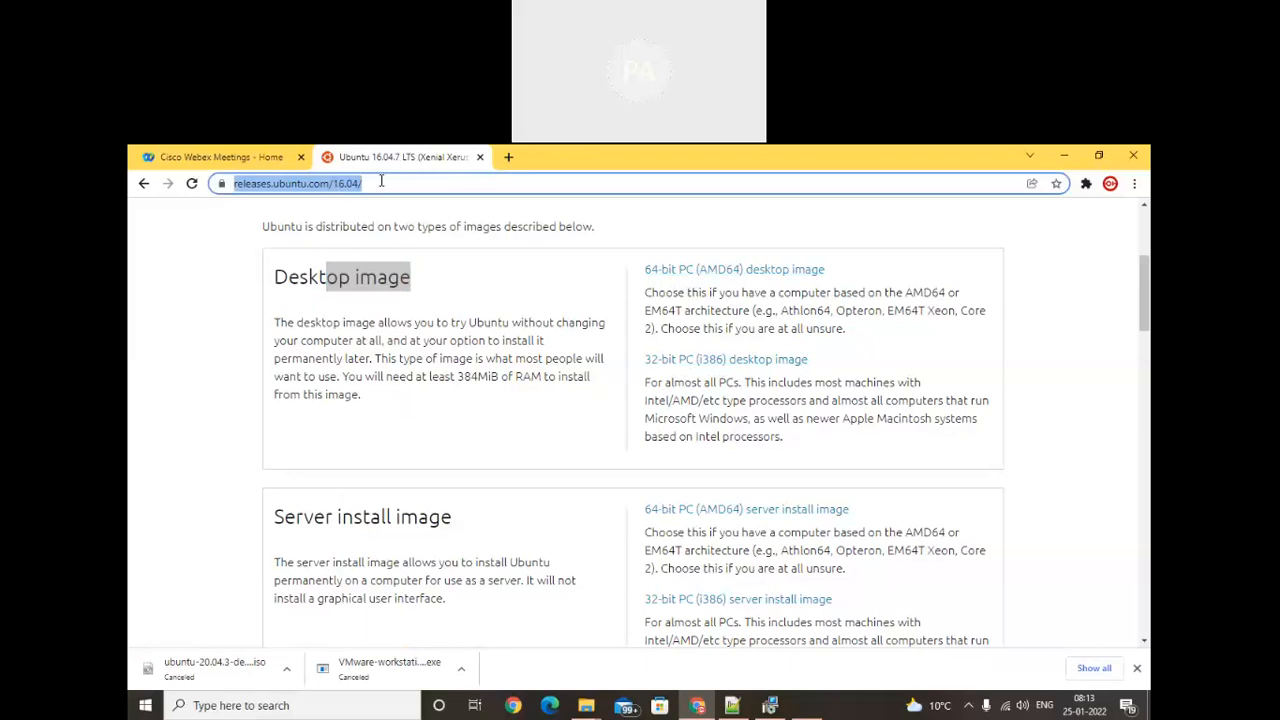
left_click(770, 705)
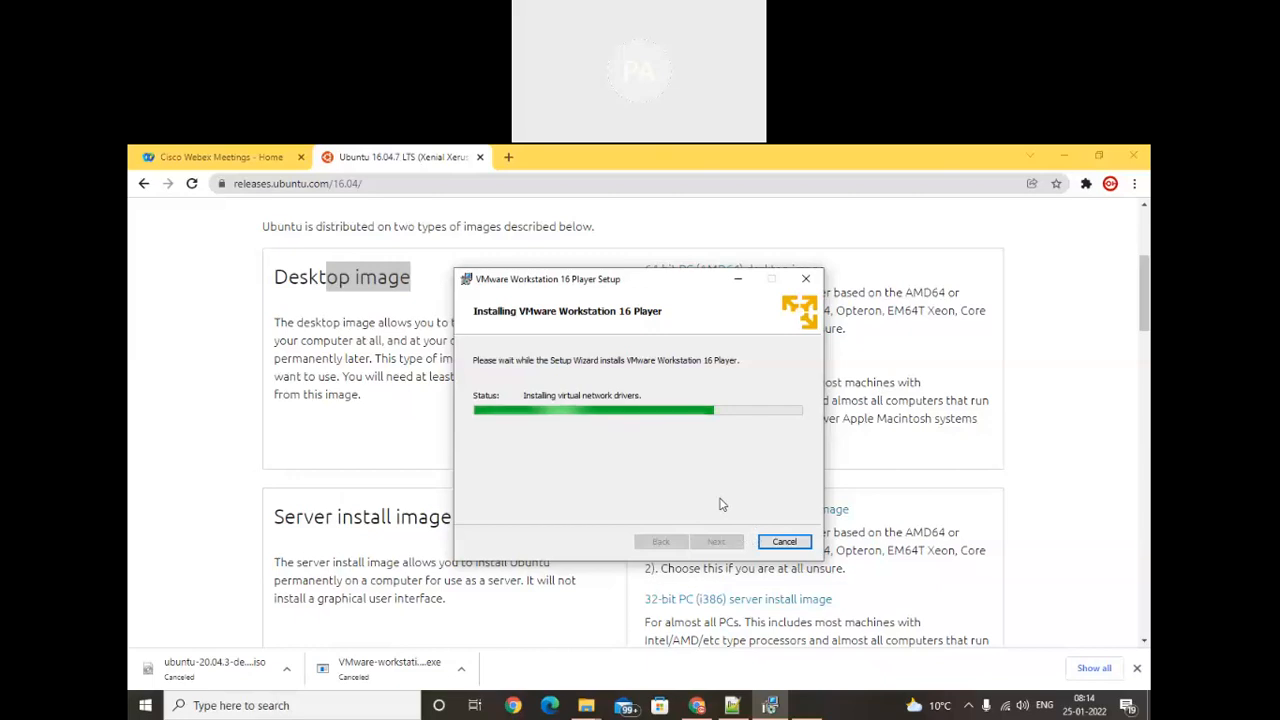
key("super+e")
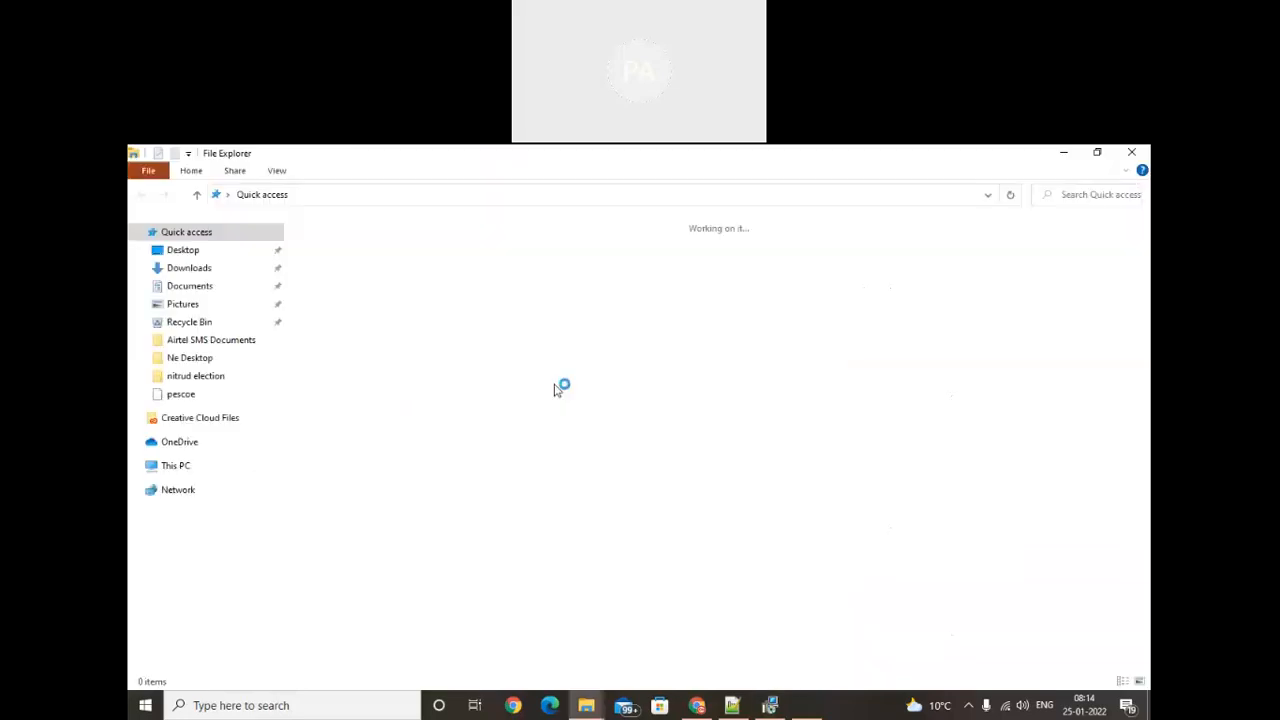
- Locate the ubuntu-20.04.2.0-desktop-amd64 image in D:\ALL OS BACKUP
left_click(172, 467)
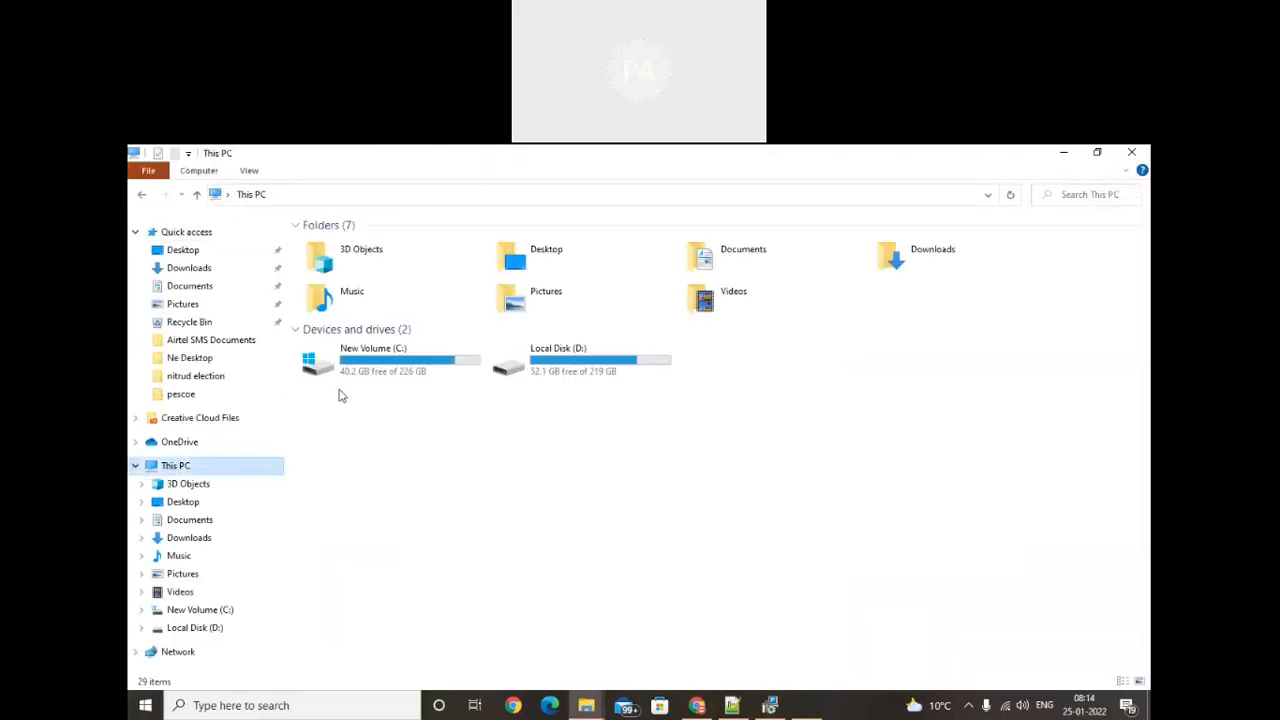
double_click(560, 352)
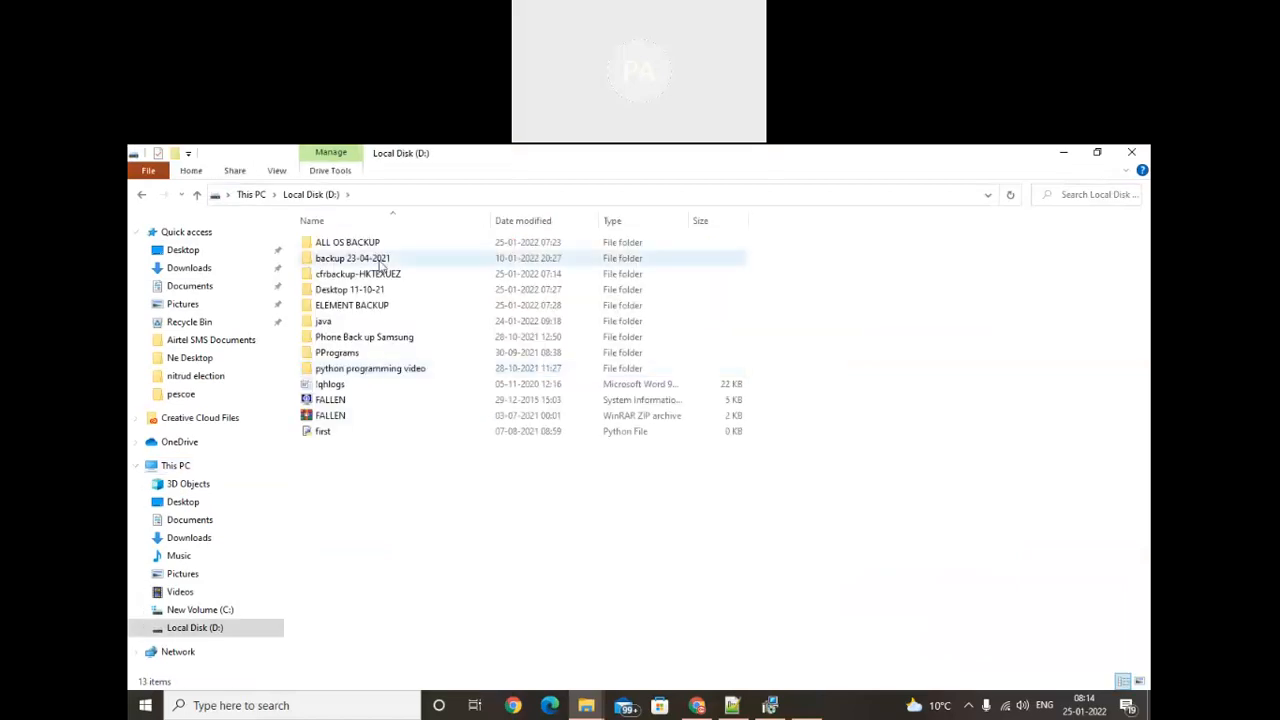
double_click(363, 246)
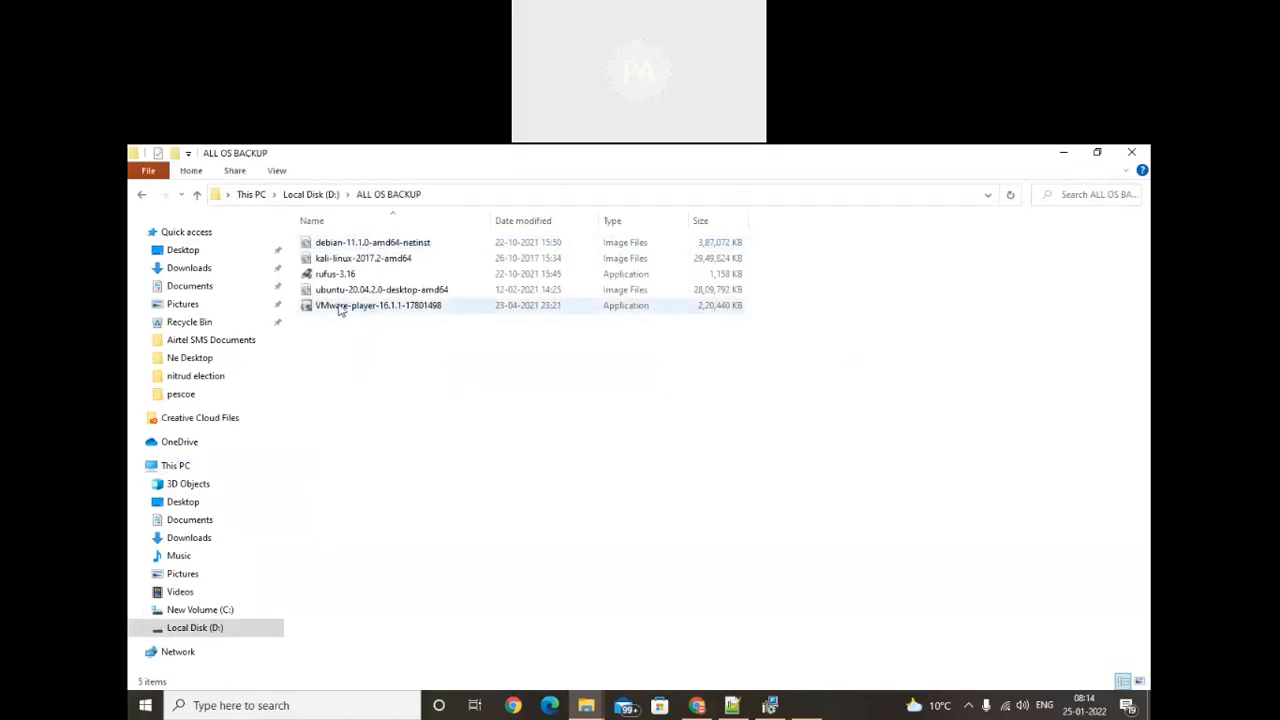
left_click(366, 292)
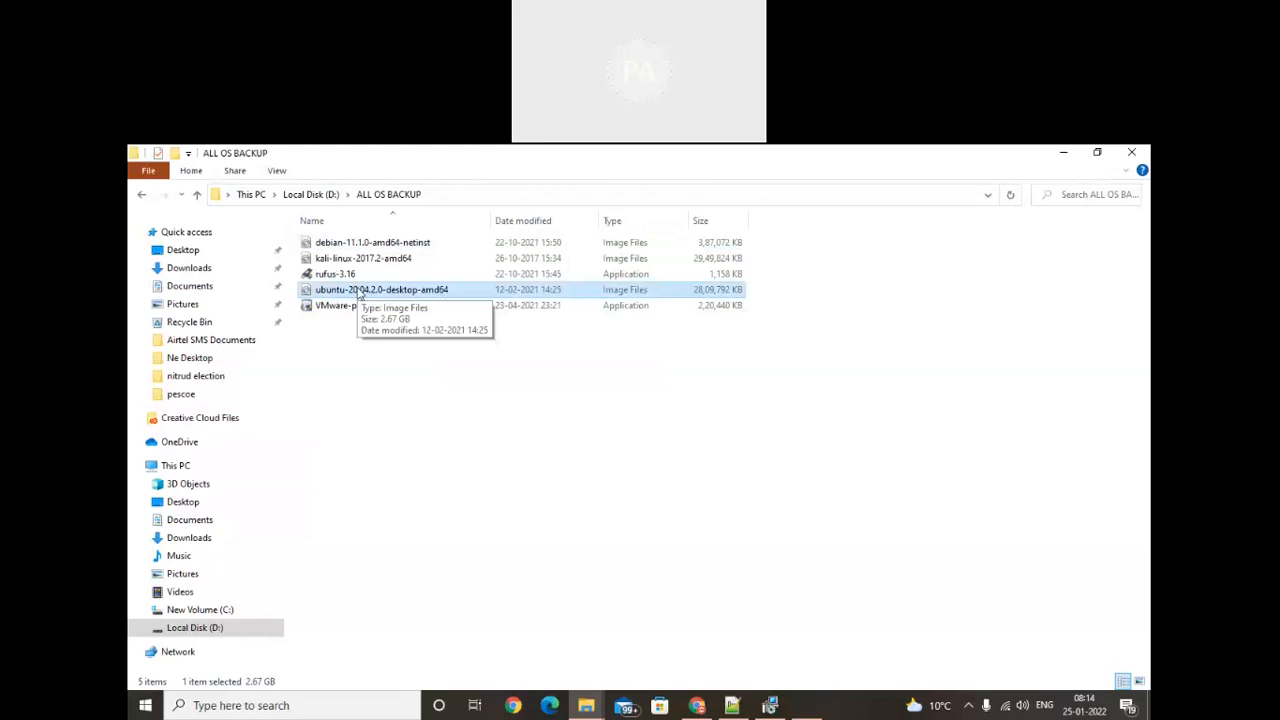
- Check the VMware installer, switch between windows, then minimize and close the ALL OS BACKUP folder
left_click(770, 706)
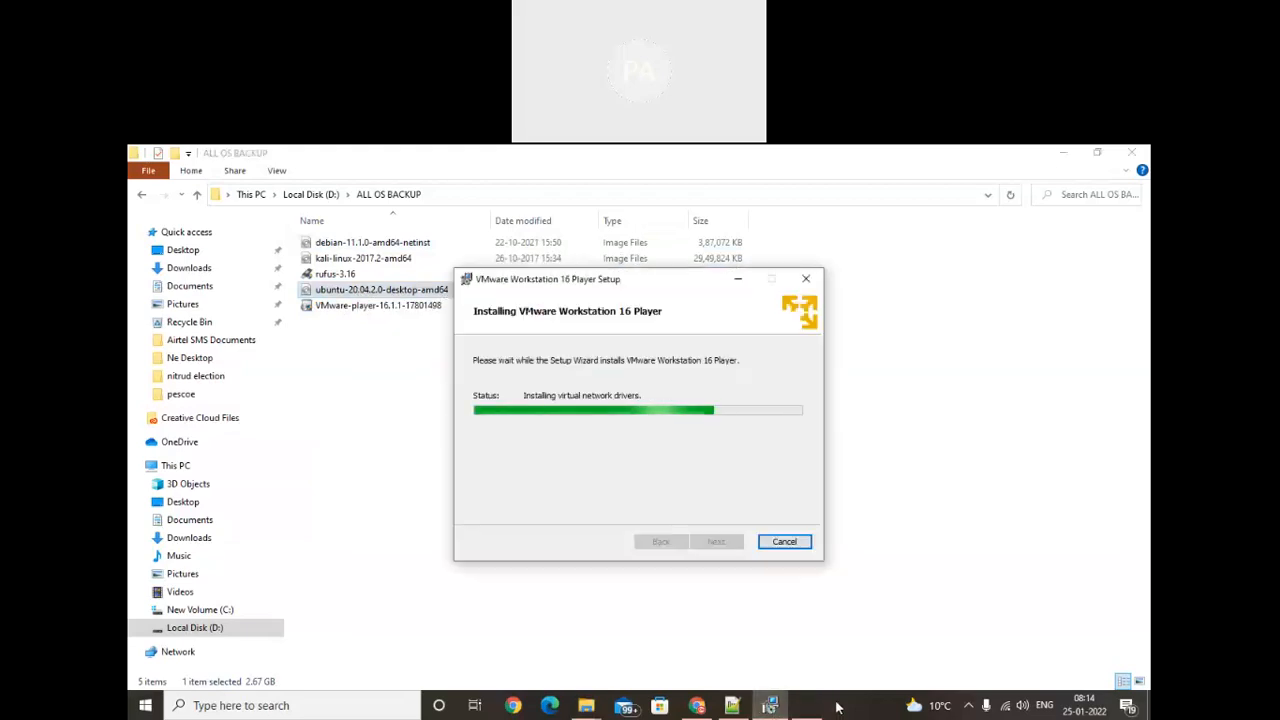
key("alt+Tab")
key("alt+Tab")
key("alt+Tab")
key("alt+Tab")
key("alt+Tab")
key("alt+Tab")
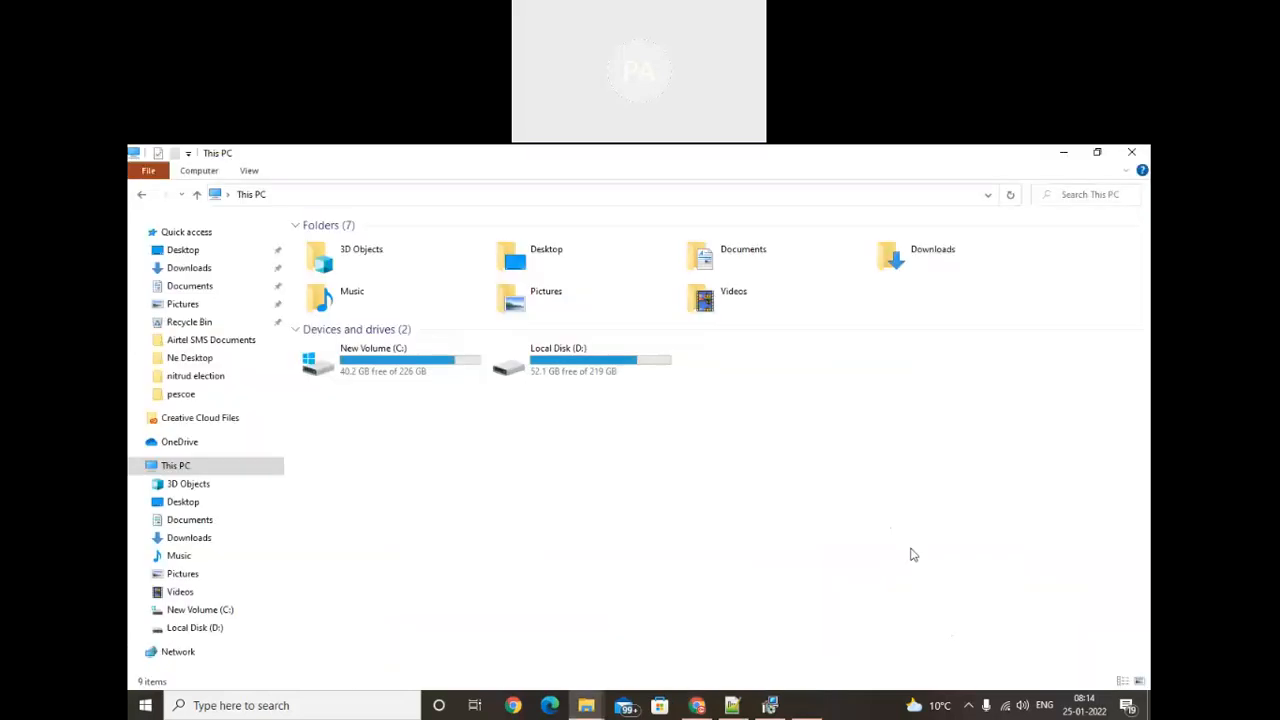
key("alt+Tab")
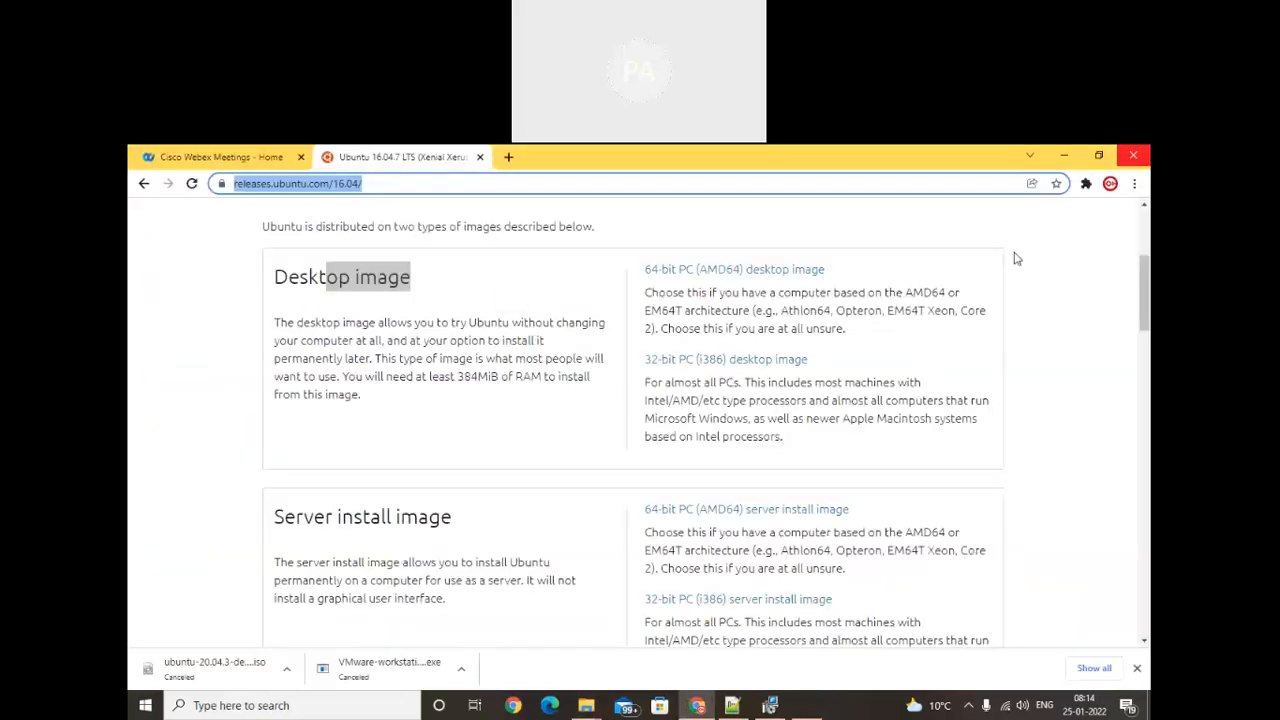
key("alt+Tab")
key("alt+Tab")
key("alt+Tab")
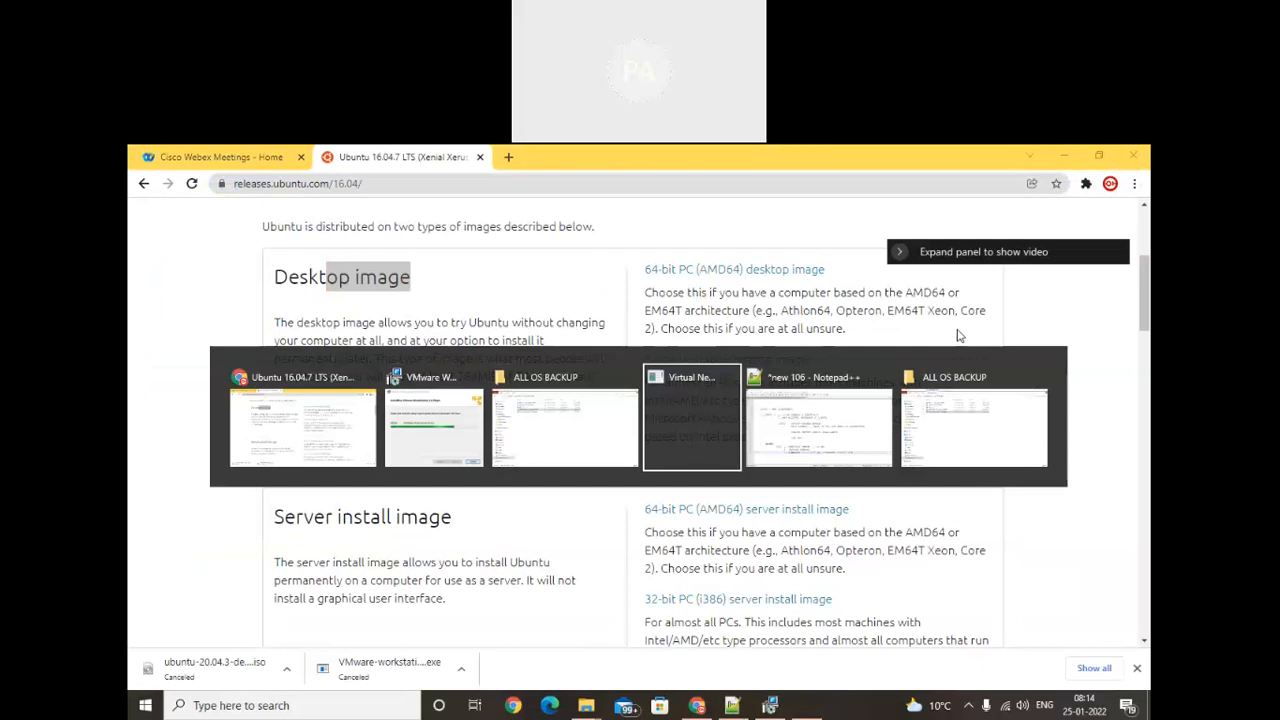
key("alt+Tab")
key("alt+Tab")
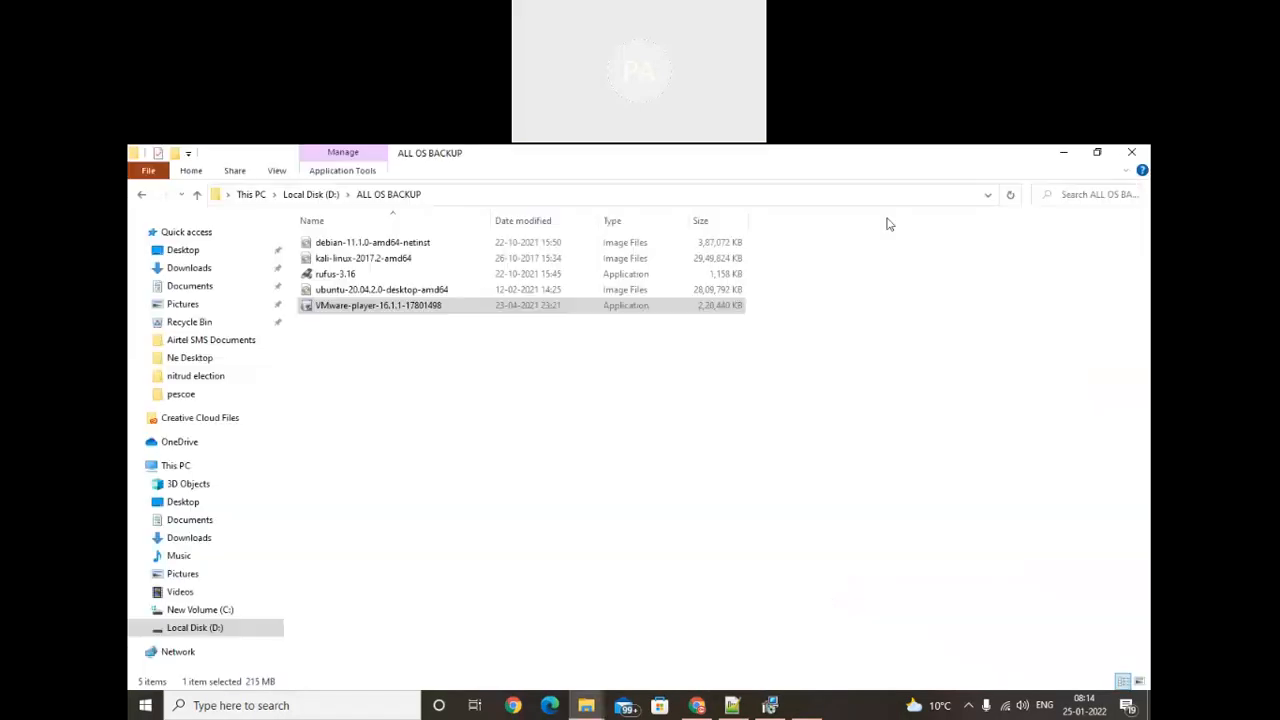
left_click(1064, 152)
key("alt+Tab")
key("alt+Tab")
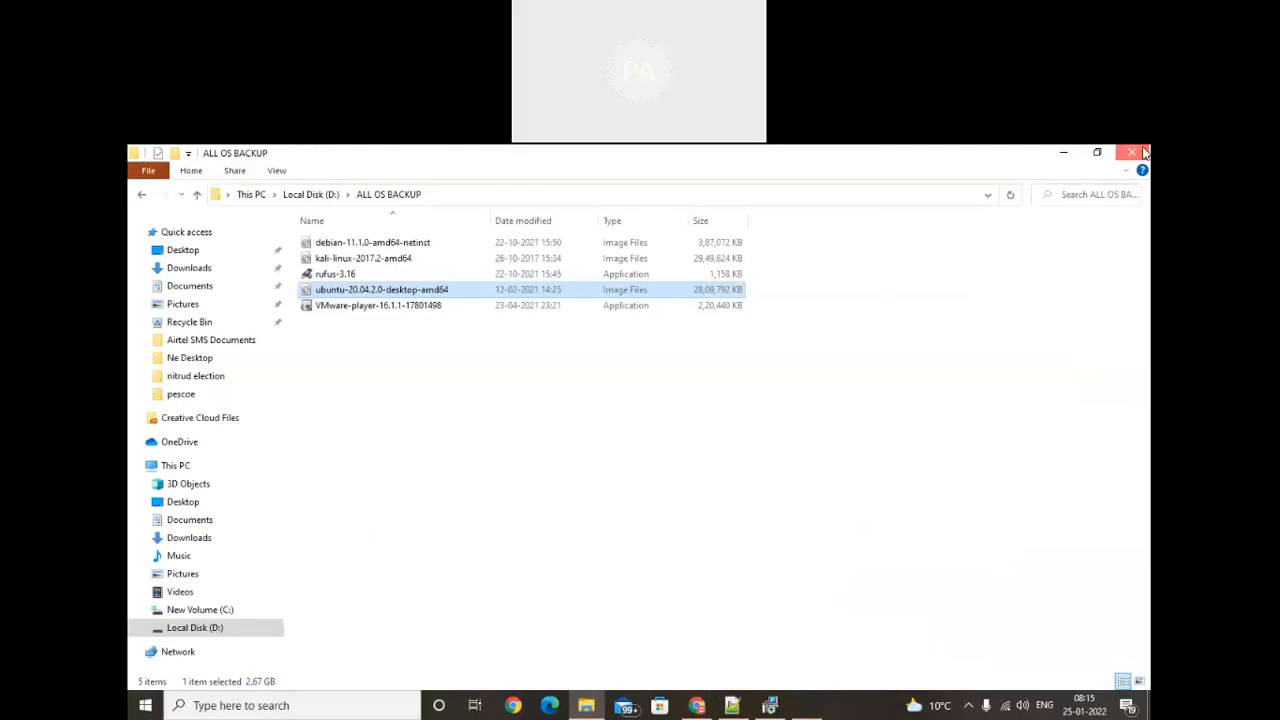
left_click(1145, 152)
key("alt+Tab")
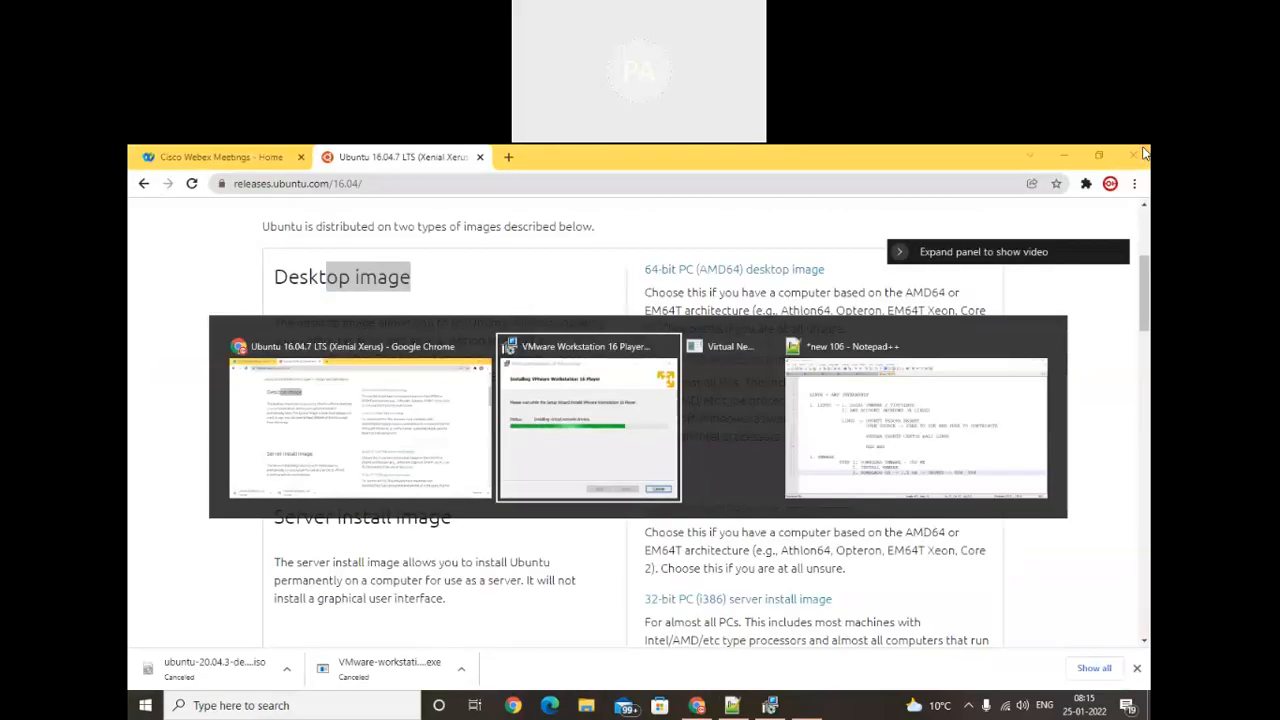
- Leave the VMware installer running and launch Paint from Windows search with a blank canvas
key("alt+Tab")
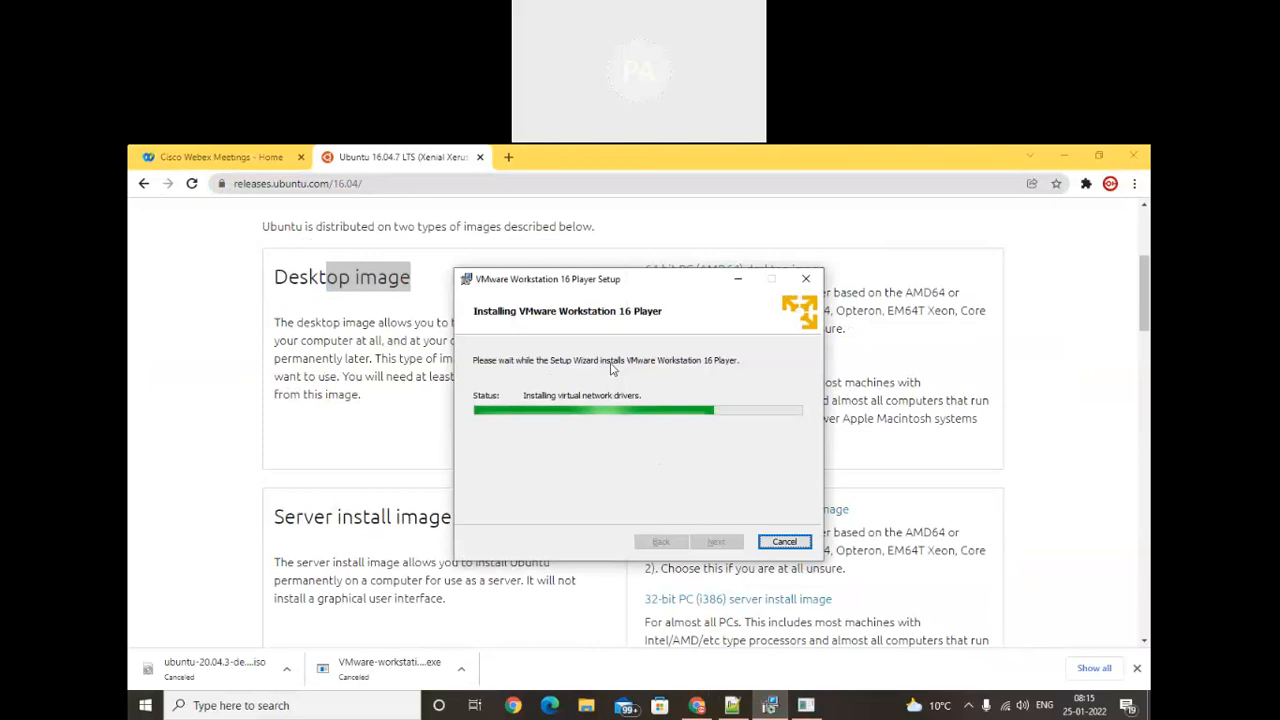
key("super")
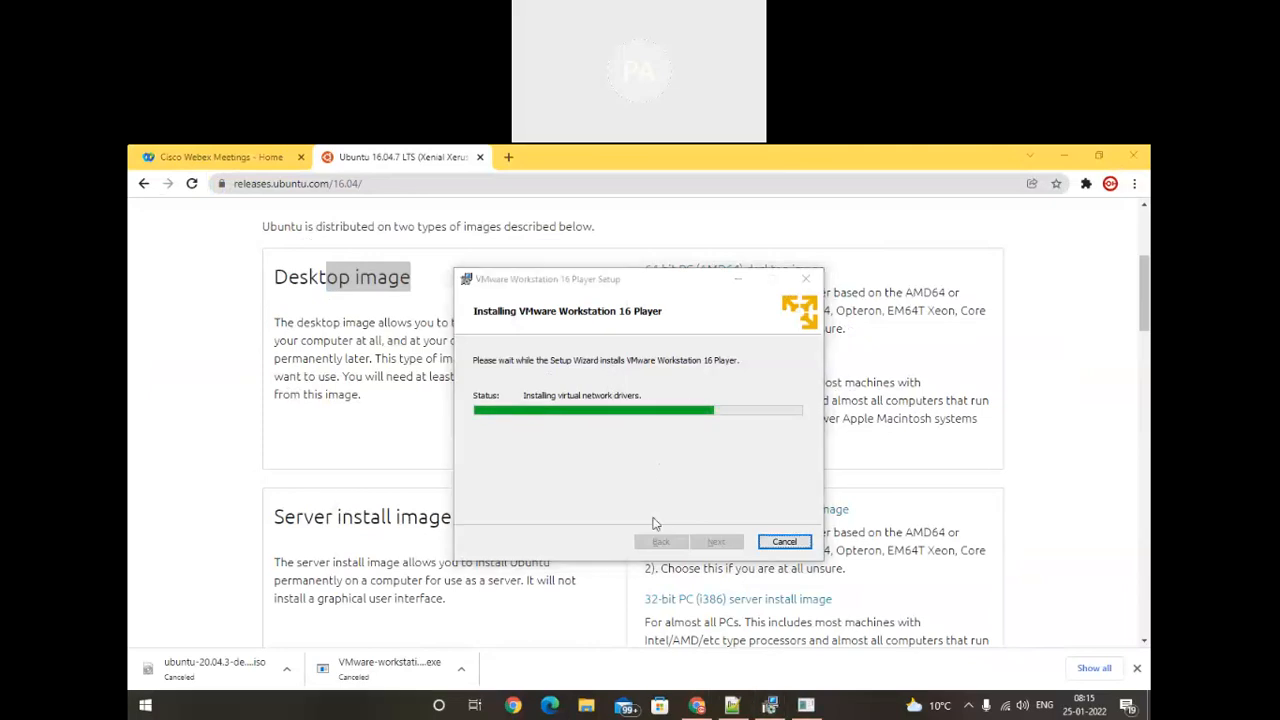
type("paint")
key("Return")
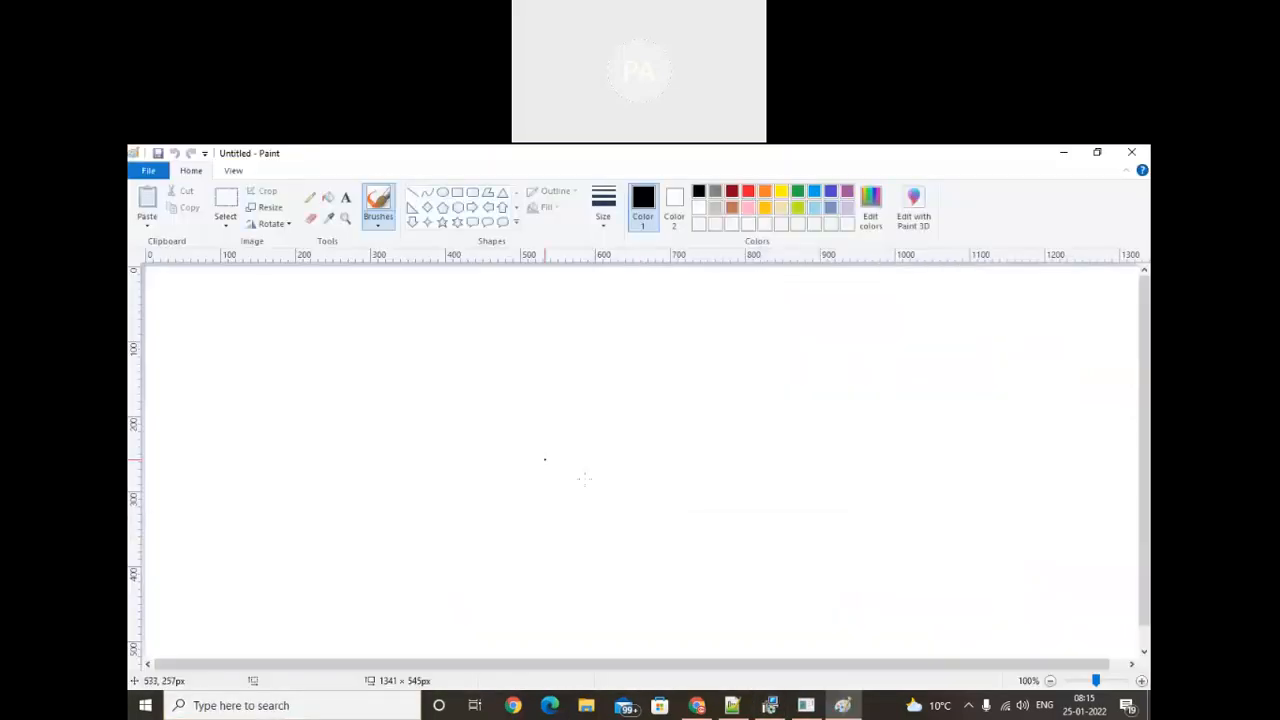
left_click(457, 192)
- Draw a large rectangle in the canvas centre and label WINDOWS 10 to its left
mouse_move(461, 303)
left_mouse_down()
mouse_move(674, 497)
mouse_move(871, 603)
mouse_move(914, 651)
mouse_move(914, 635)
left_mouse_up()
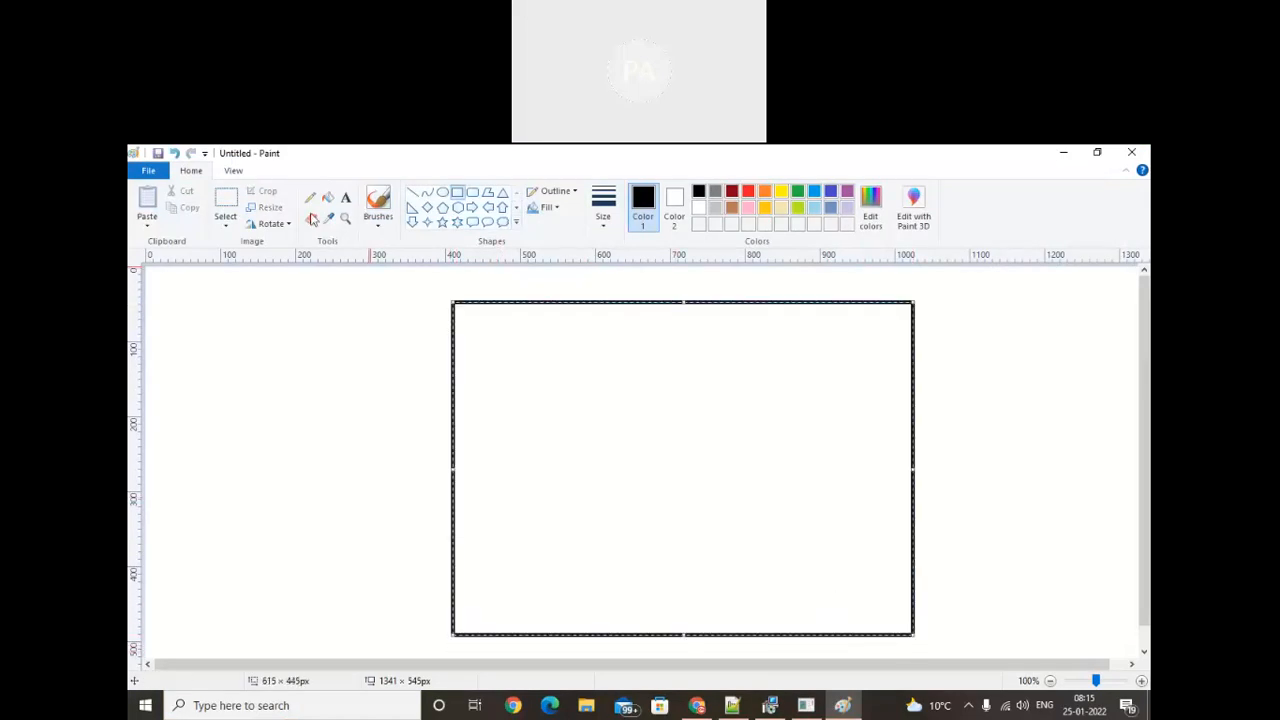
left_click(346, 205)
left_click(300, 352)
type("WINDOWS 10")
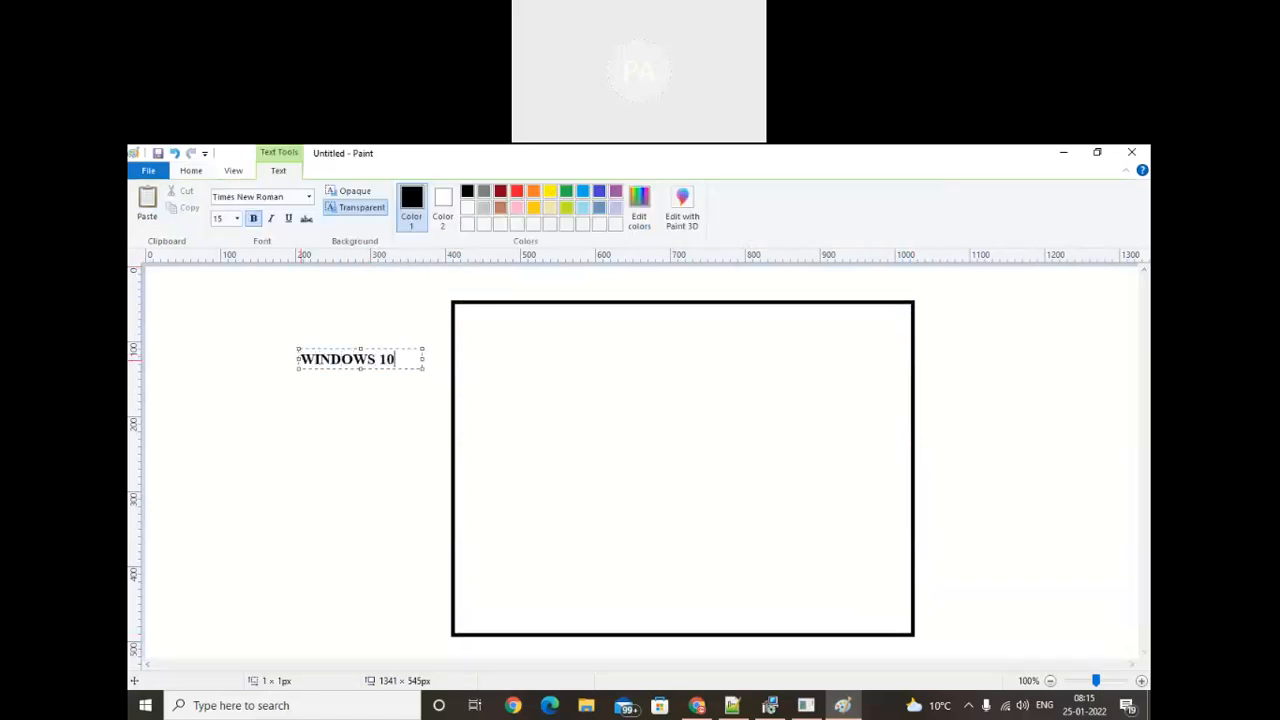
left_click(345, 461)
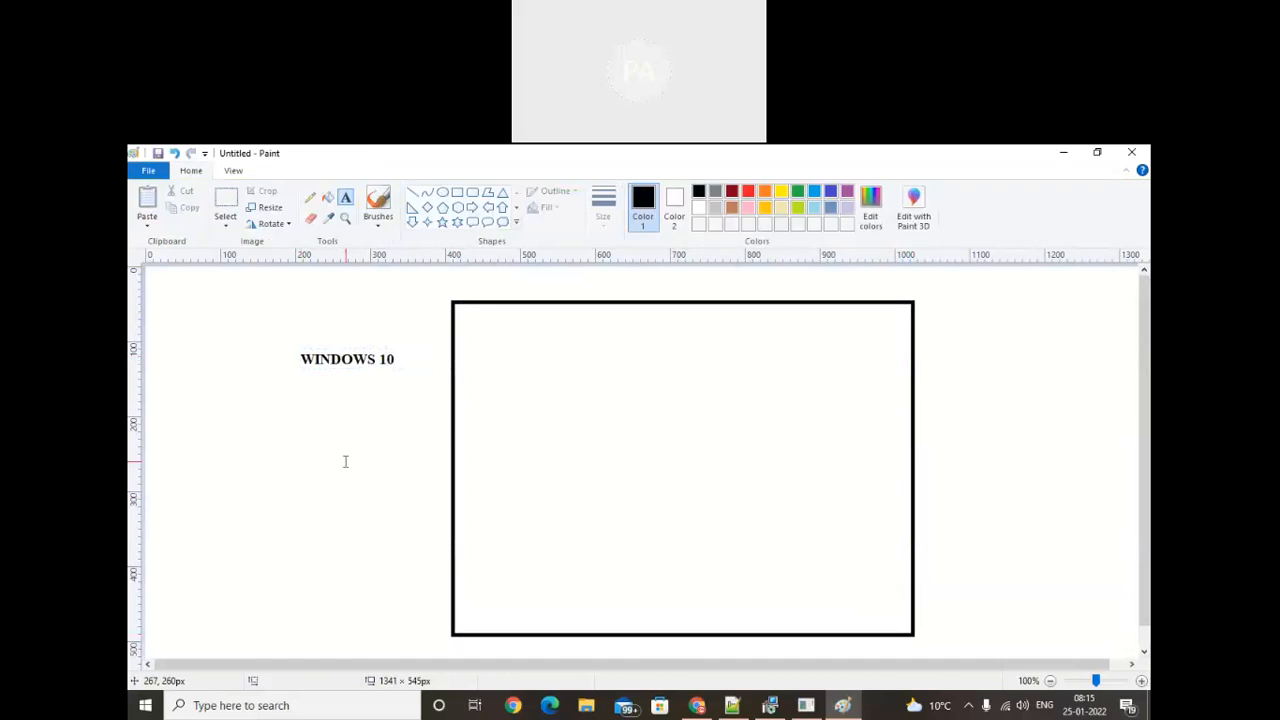
- Add the VMWARE label below WINDOWS 10 and start a small rectangle near the big box's bottom
left_click(312, 430)
type("VMWARE")
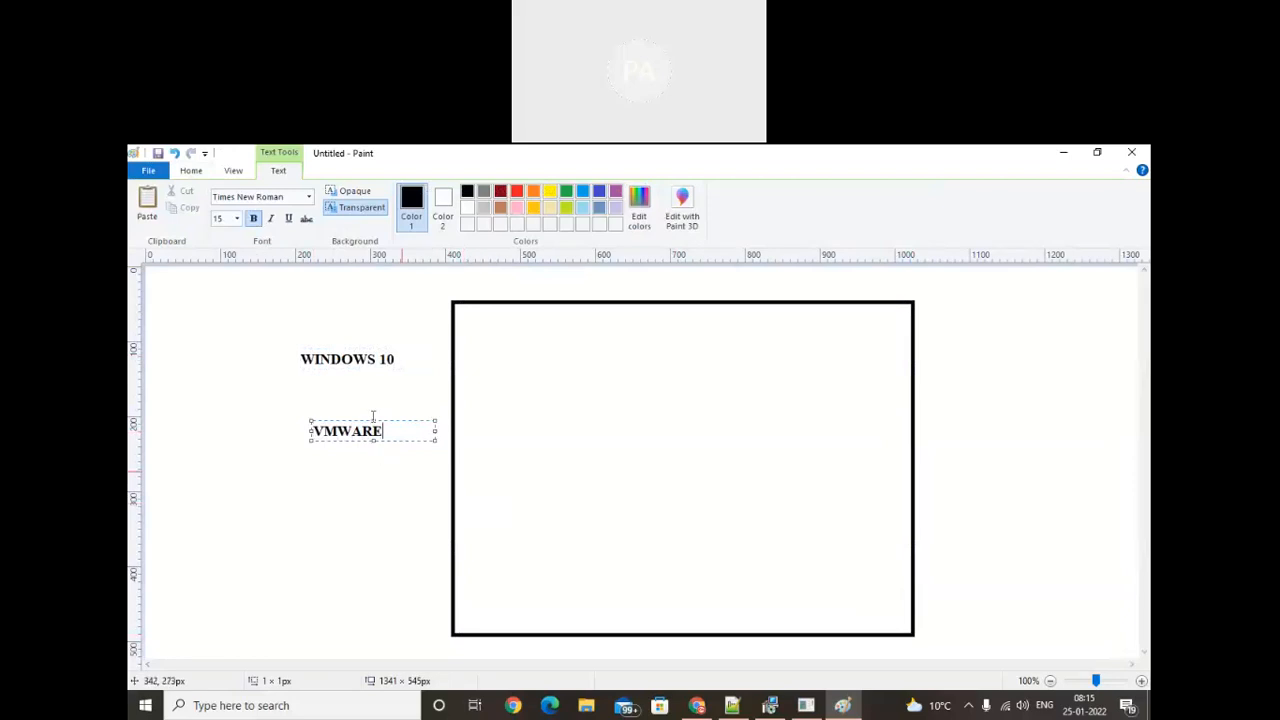
left_click(502, 556)
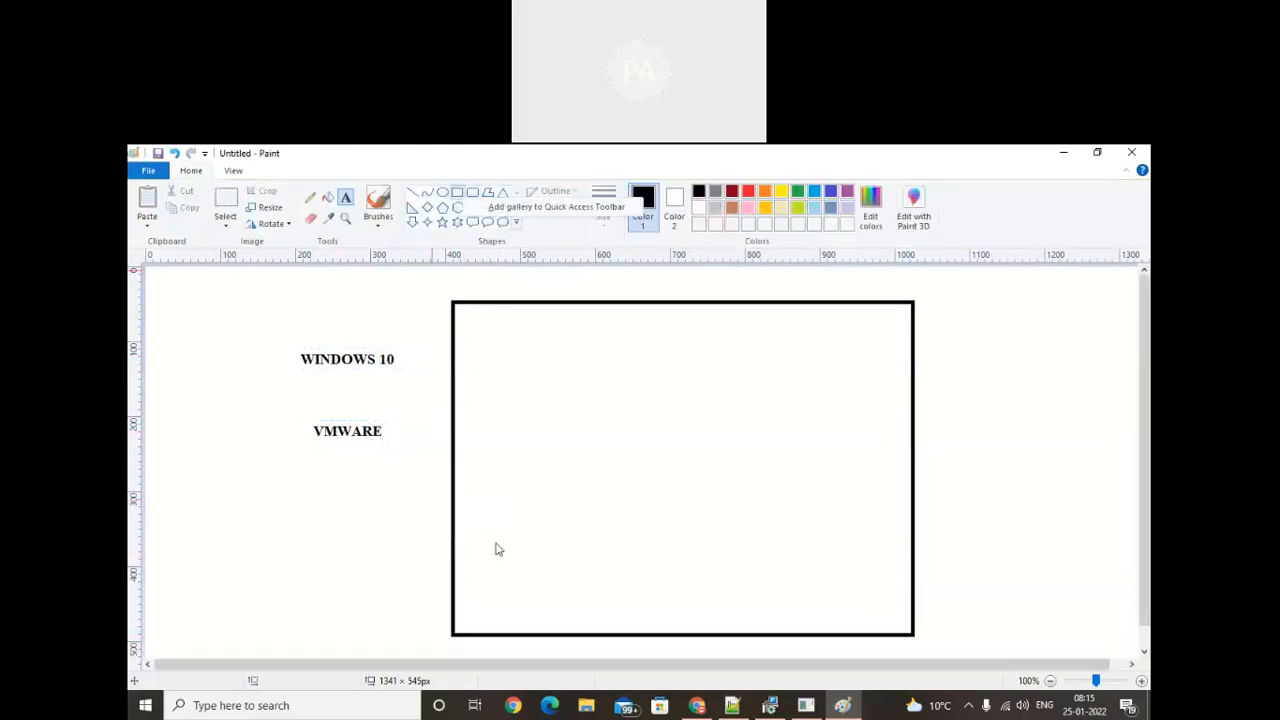
left_click(457, 193)
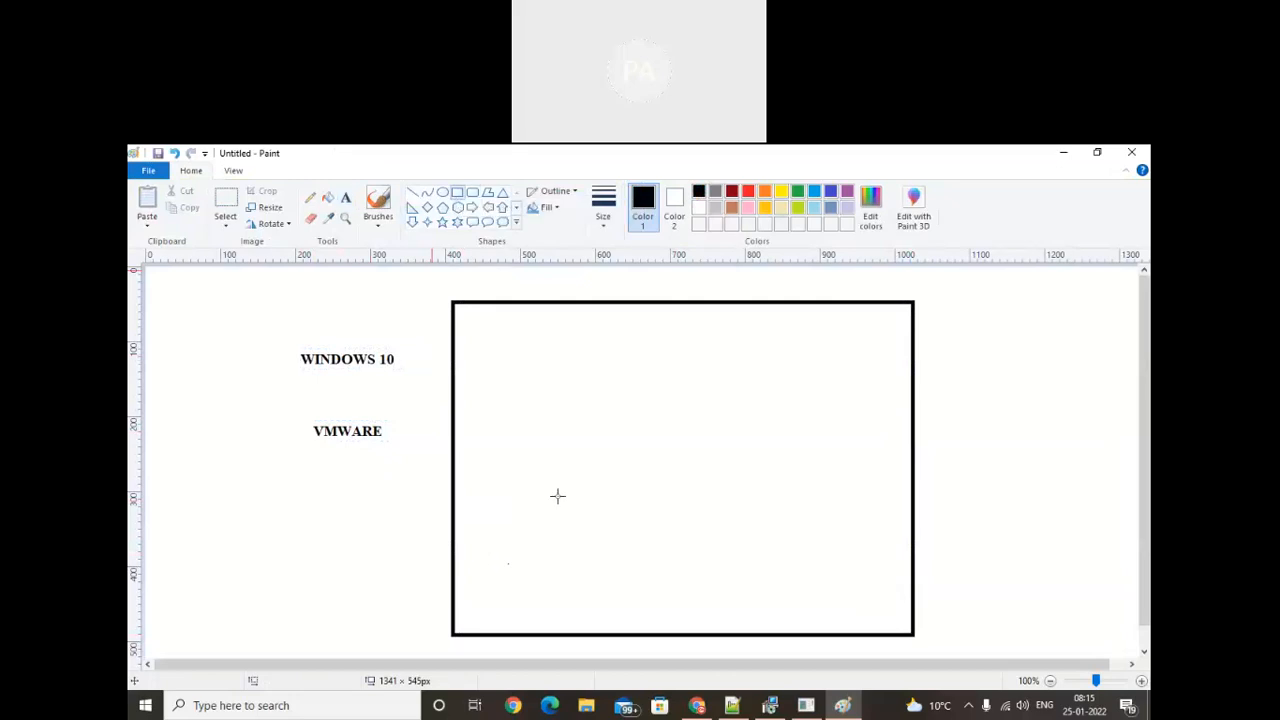
left_click_drag(493, 563, 673, 603)
- Stretch the strip along the big box's bottom and start typing the specs 12 GB RAM, 4 CORE
left_click_drag(789, 596, 888, 610)
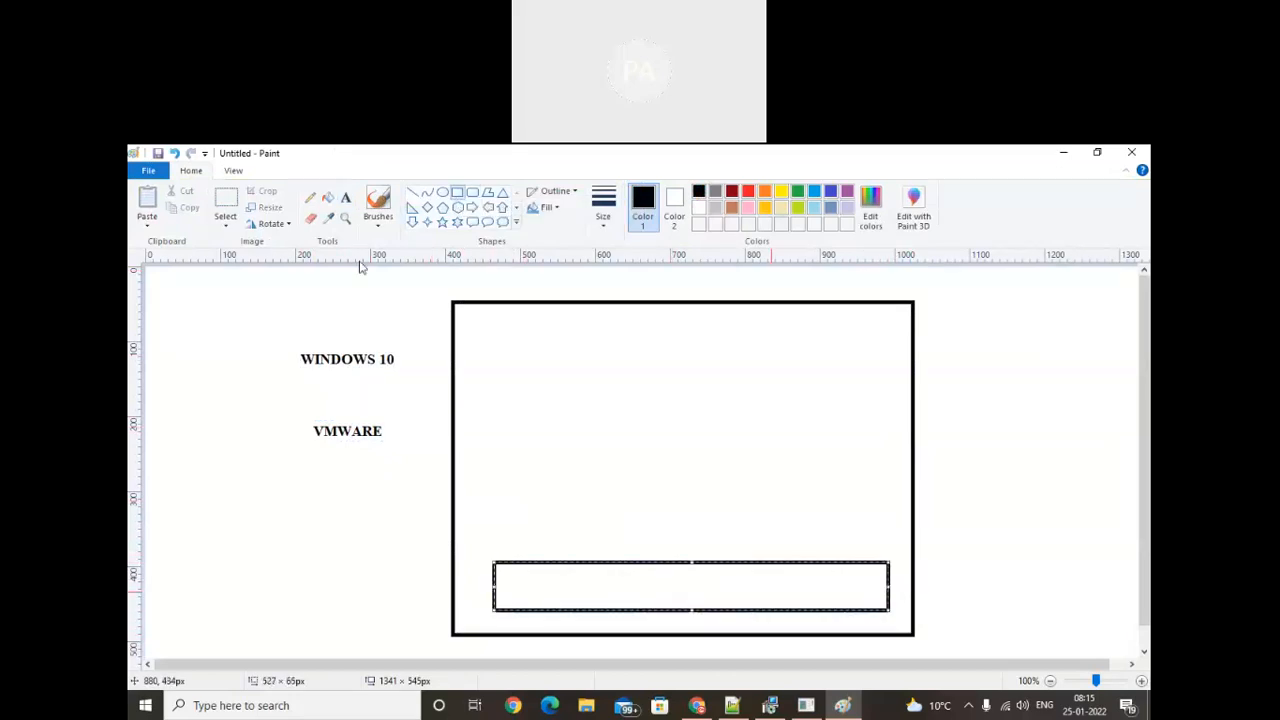
left_click(345, 197)
left_click(536, 593)
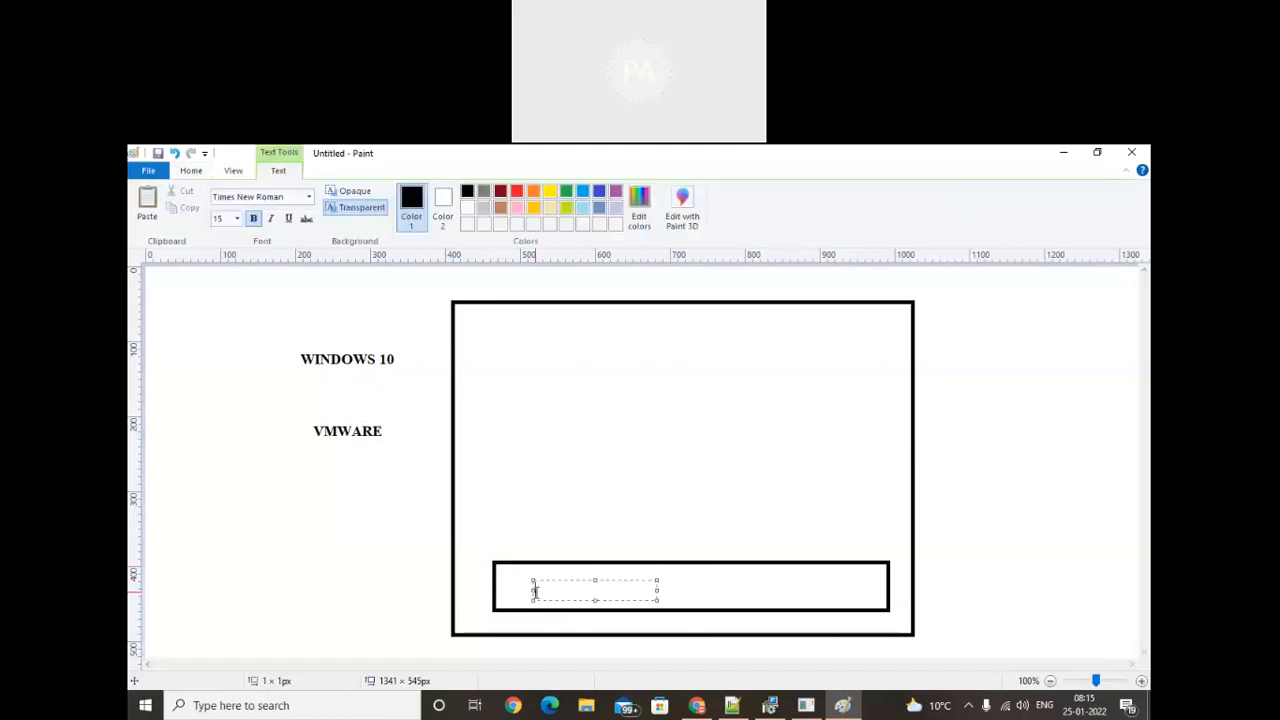
type("12 GB RAM")
type("4")
key("Return")
type("CORE")
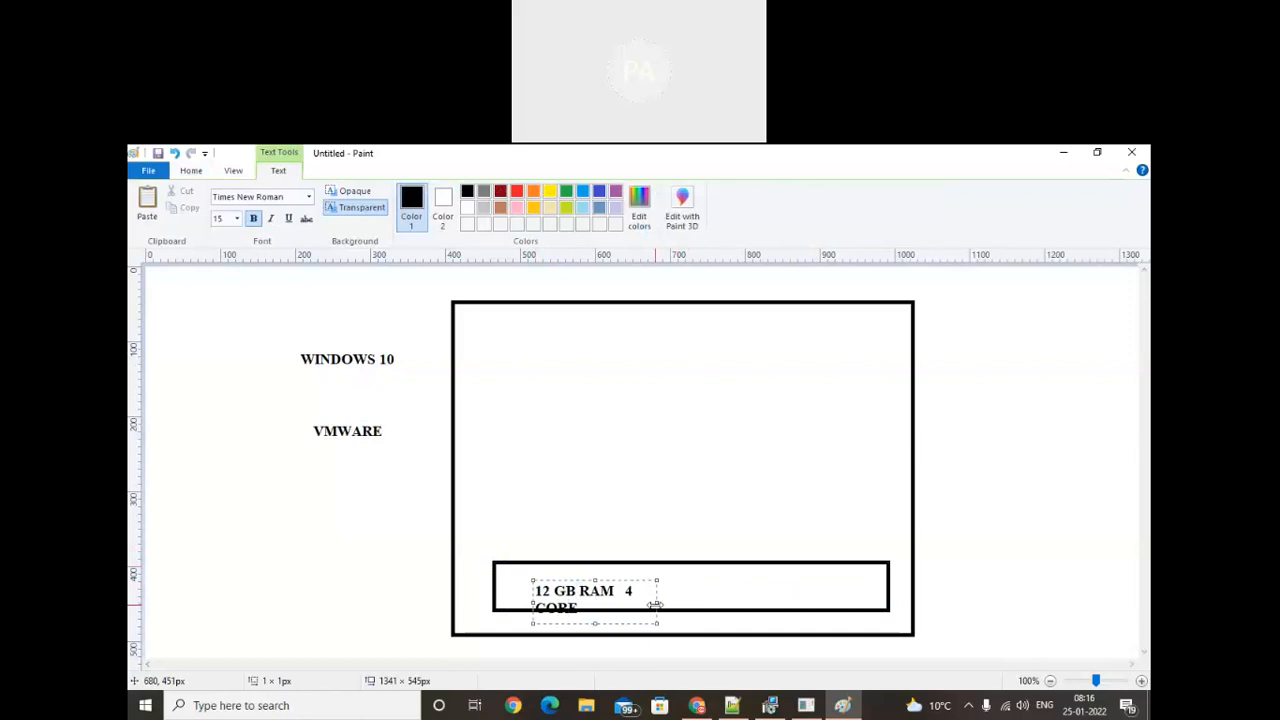
- Widen the specs text box and complete it with I5 PROCESSOR 256GB HDD
left_click_drag(655, 604, 920, 590)
key("Left")
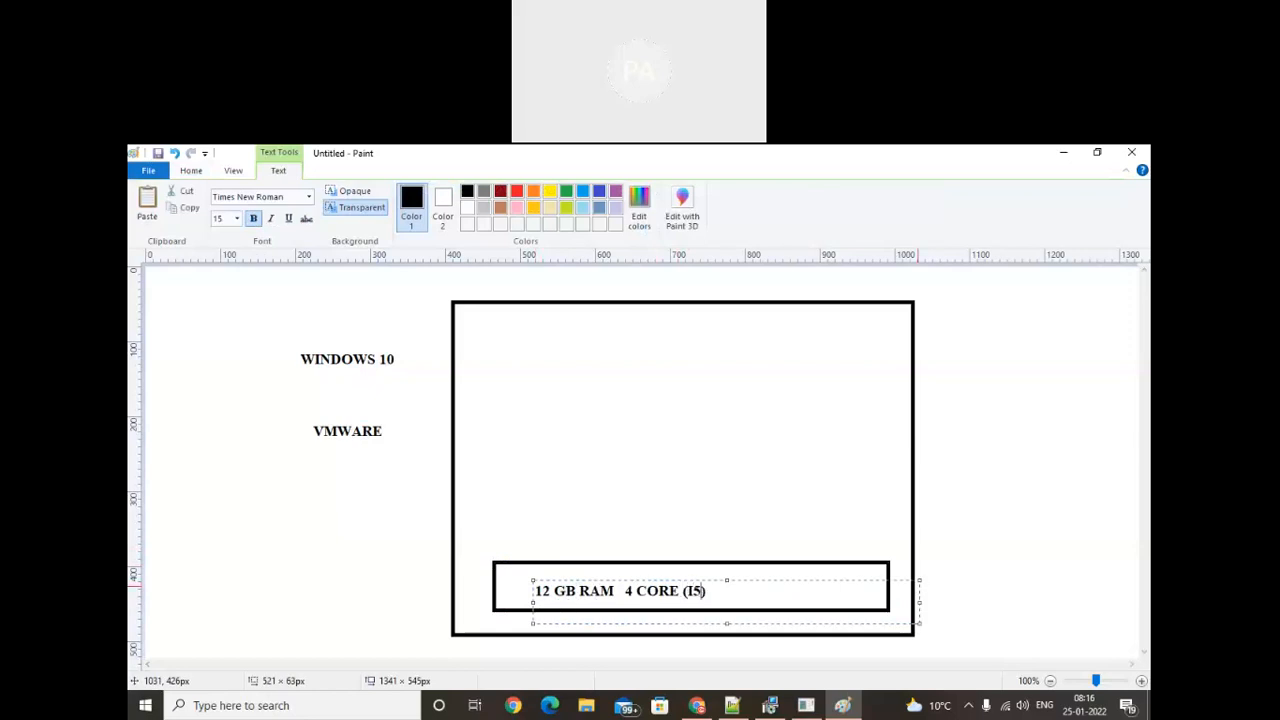
type("I5 PROCESSOR")
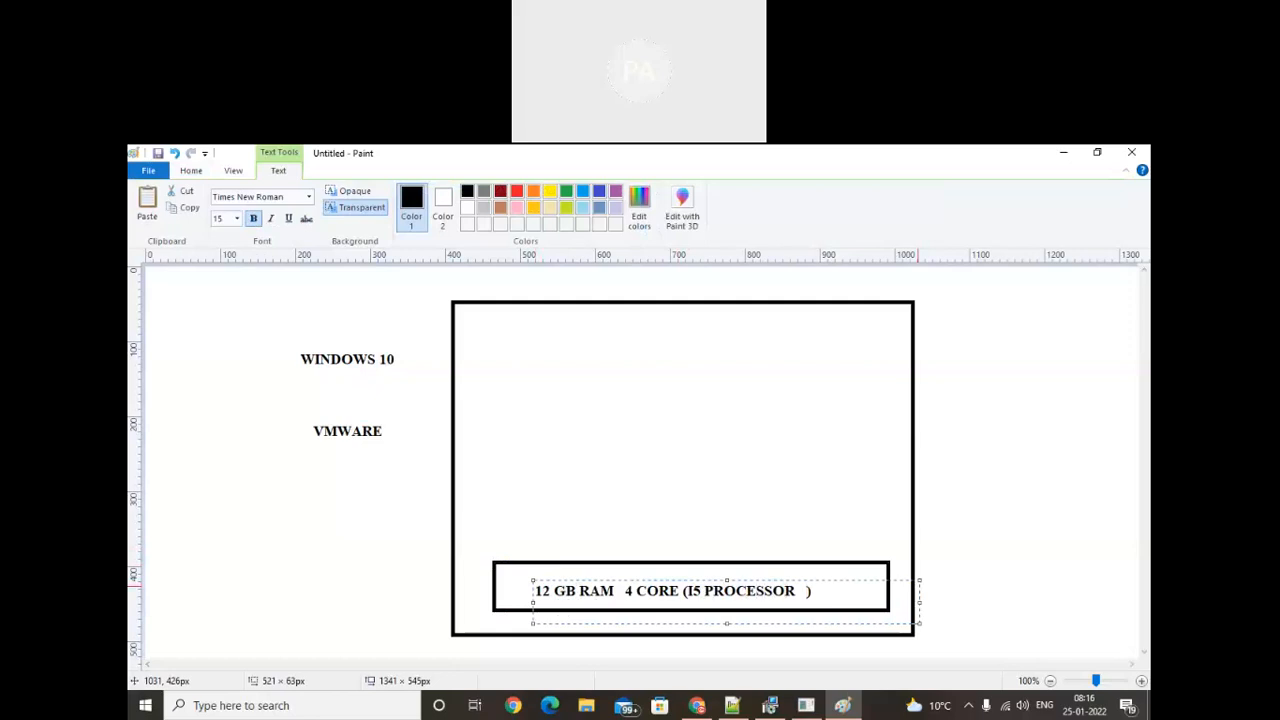
type("  256GB")
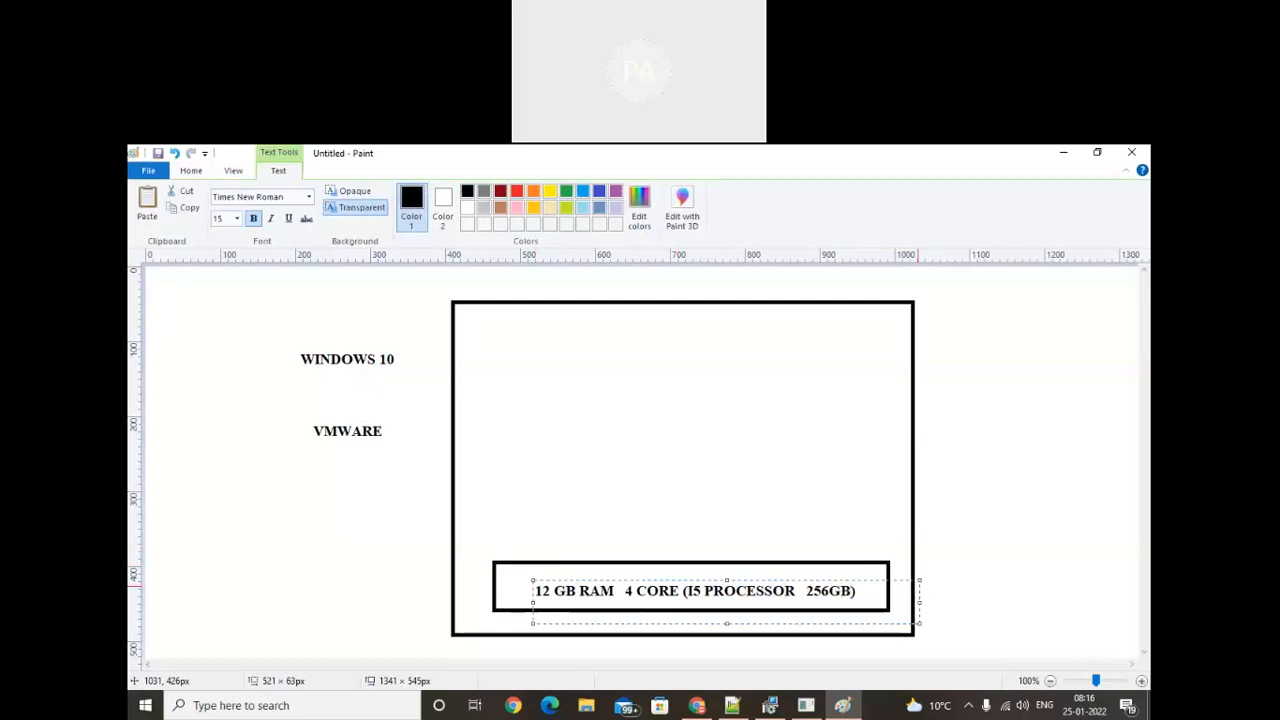
type("B")
key("BackSpace")
type("HDD")
left_click(1026, 591)
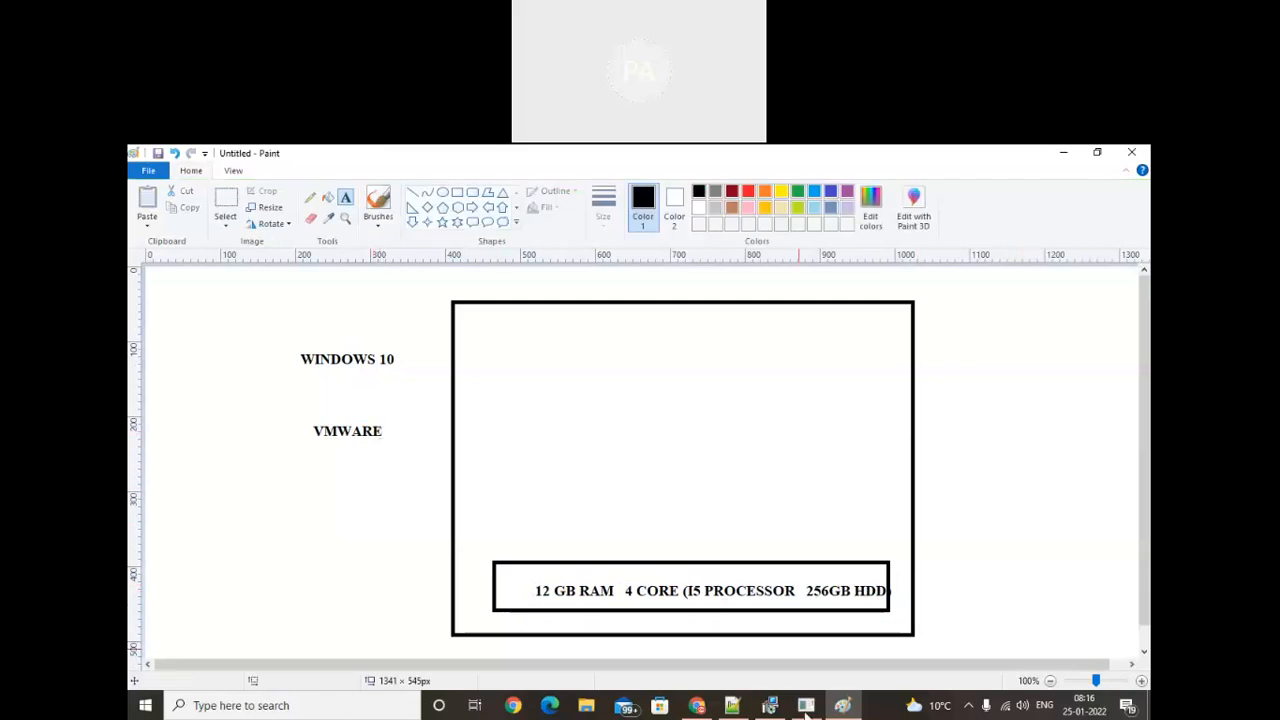
- Check the VMware installer's progress, then return to Paint and discard the empty text box
left_click(769, 705)
left_click(1015, 597)
left_click(1015, 597)
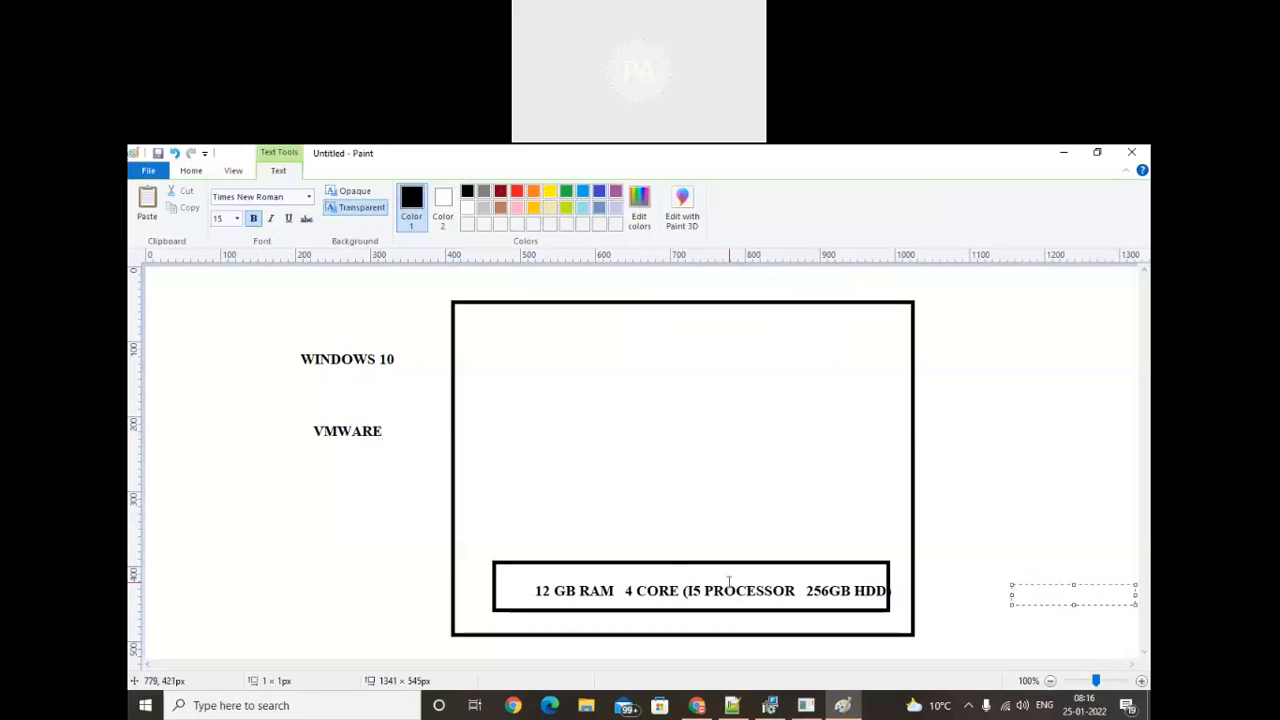
left_click(377, 575)
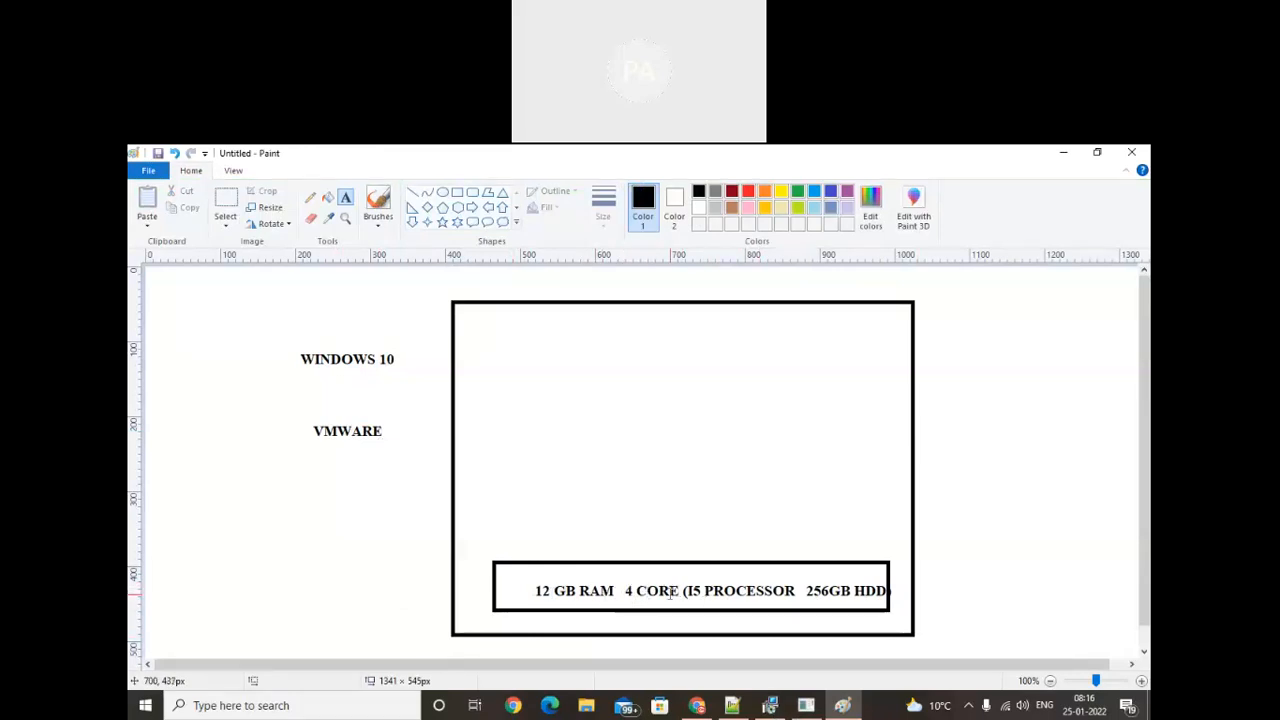
left_click(457, 192)
- Draw two squares and a wider rectangle side by side inside the big box
left_click_drag(501, 364, 594, 449)
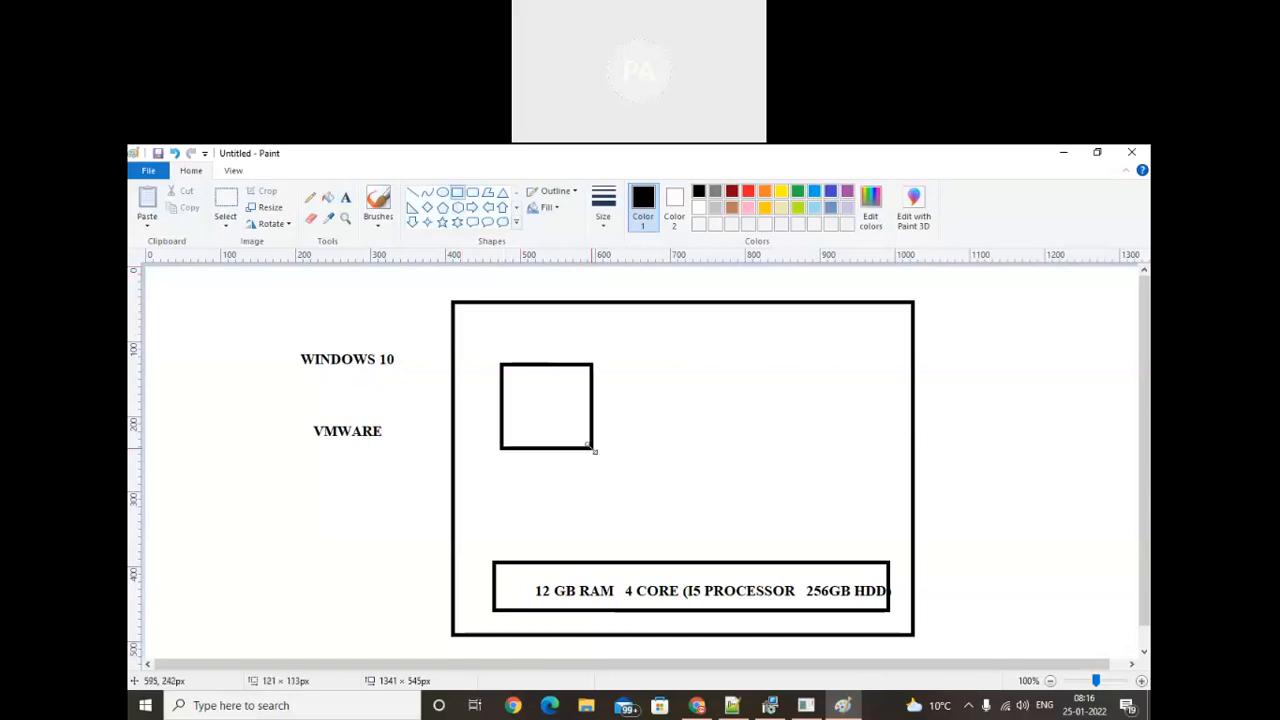
left_click_drag(640, 360, 735, 444)
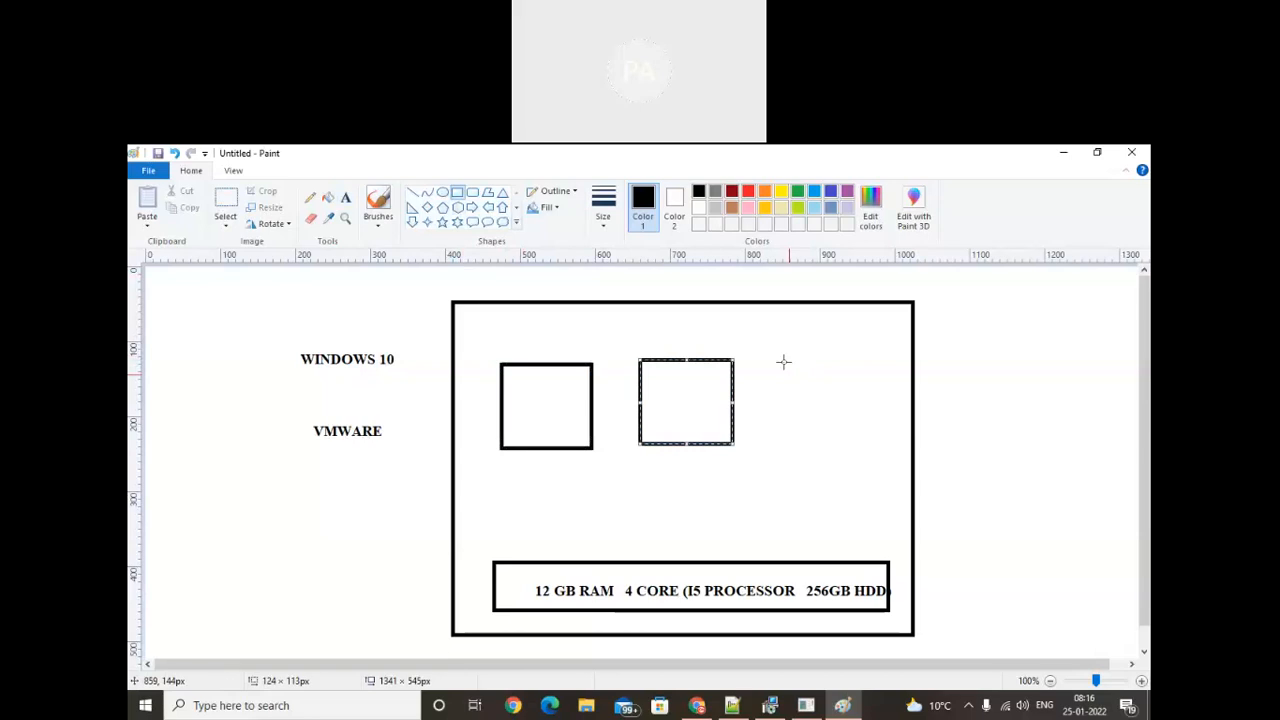
mouse_move(768, 377)
left_mouse_down()
mouse_move(855, 440)
mouse_move(884, 441)
left_mouse_up()
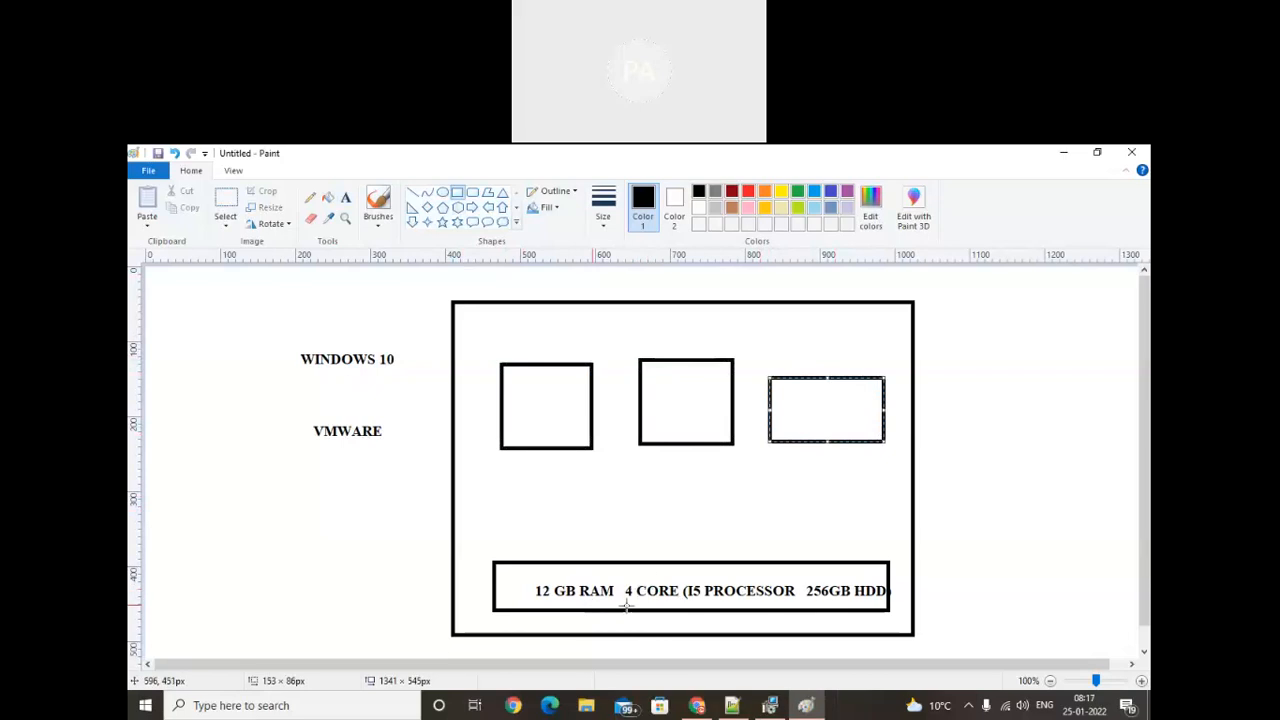
left_click(412, 192)
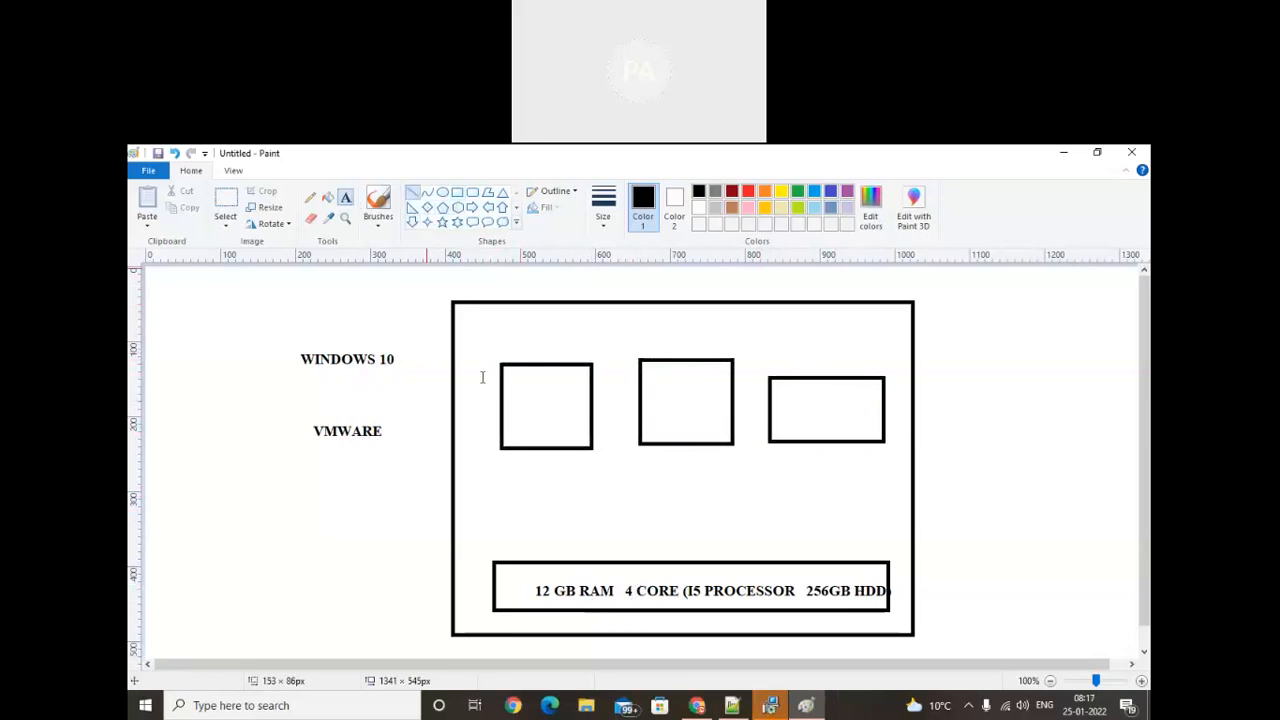
- Label the three boxes ubuntu, redhat and fedora
left_click(345, 198)
left_click(510, 392)
type("ubuntu")
left_click(654, 401)
left_click(652, 400)
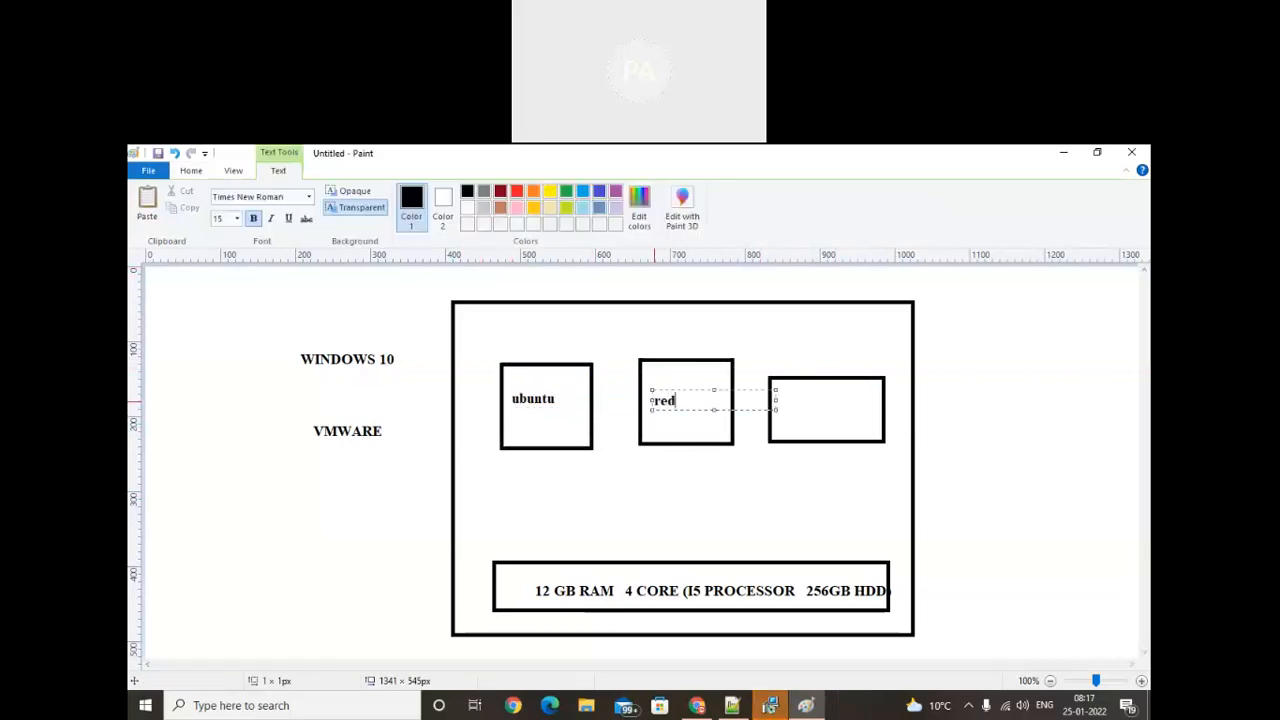
type("redhat")
left_click(790, 403)
left_click(790, 403)
type("fedora")
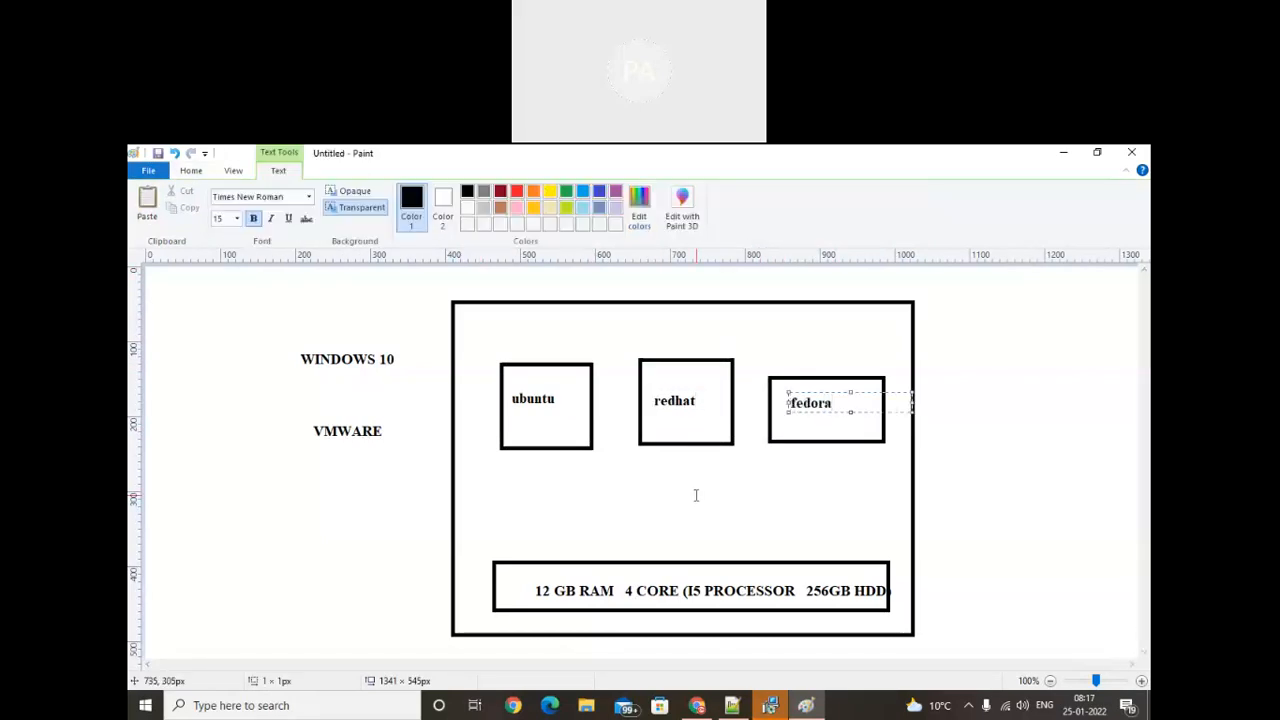
left_click(694, 492)
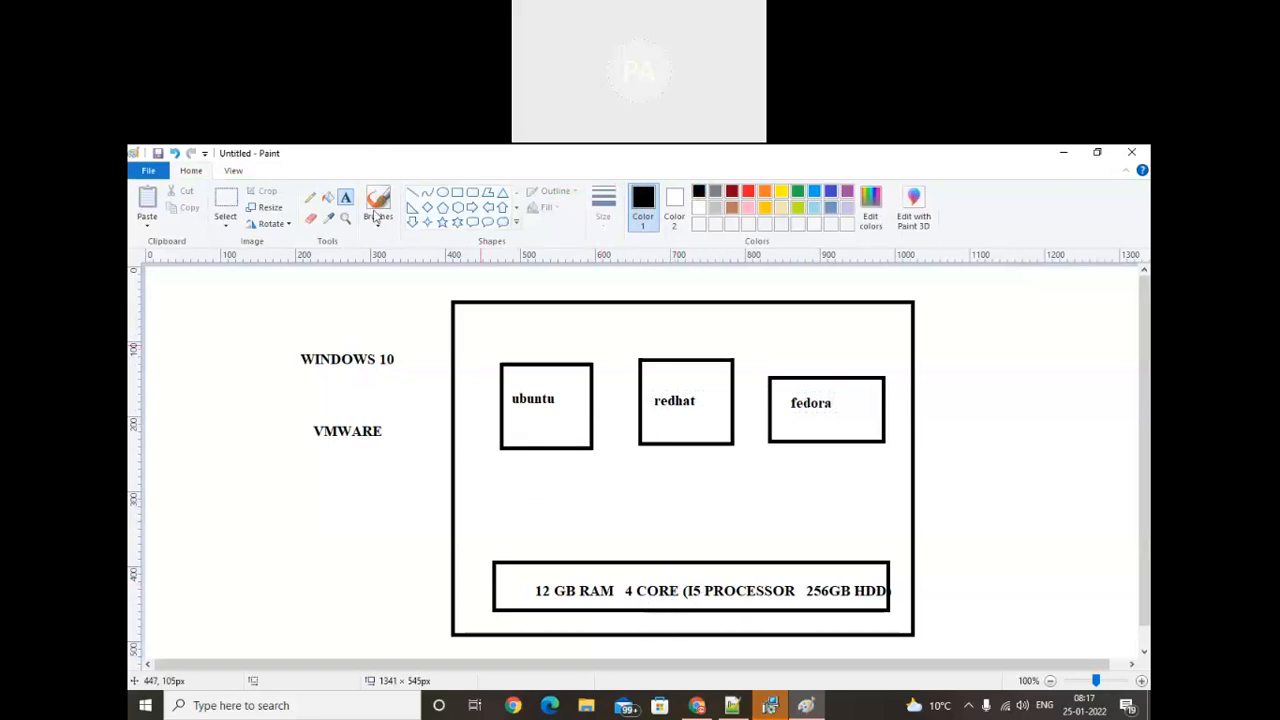
- Caption the boxes VM1, VM2 and VM2 beneath each one
left_click(519, 473)
type("VM1")
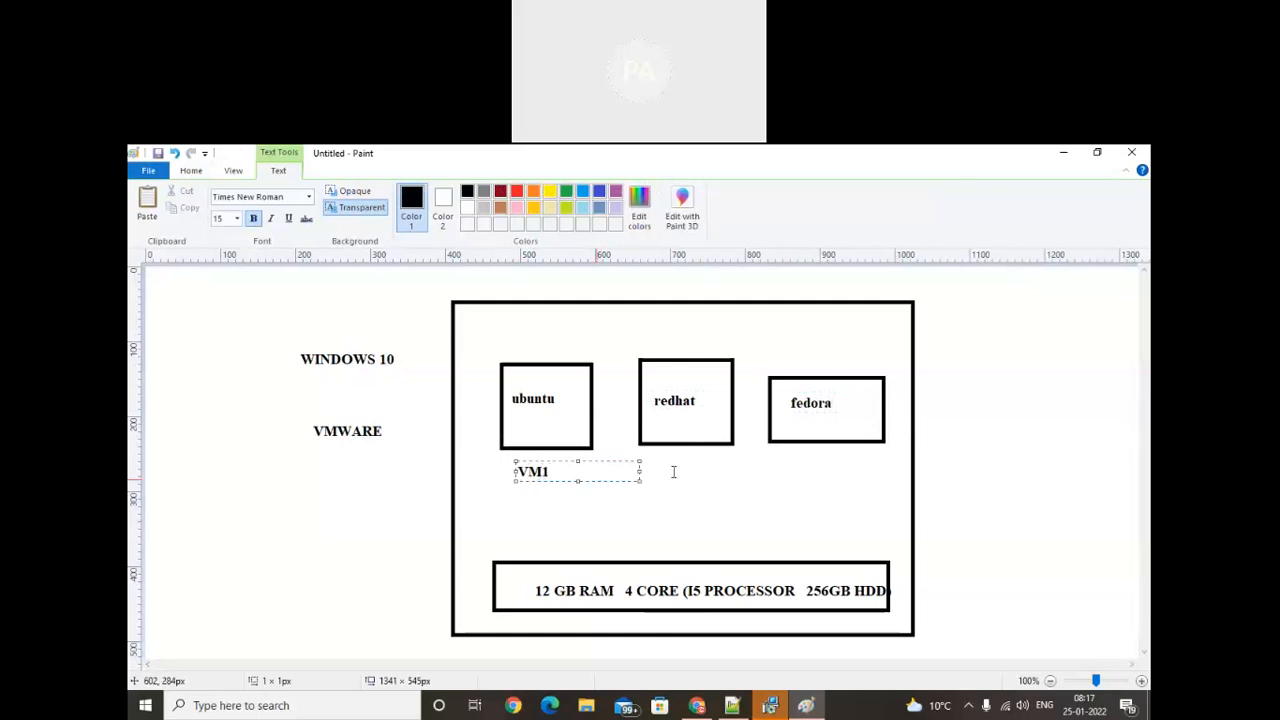
left_click(660, 468)
left_click(659, 469)
type("VM")
left_click(800, 474)
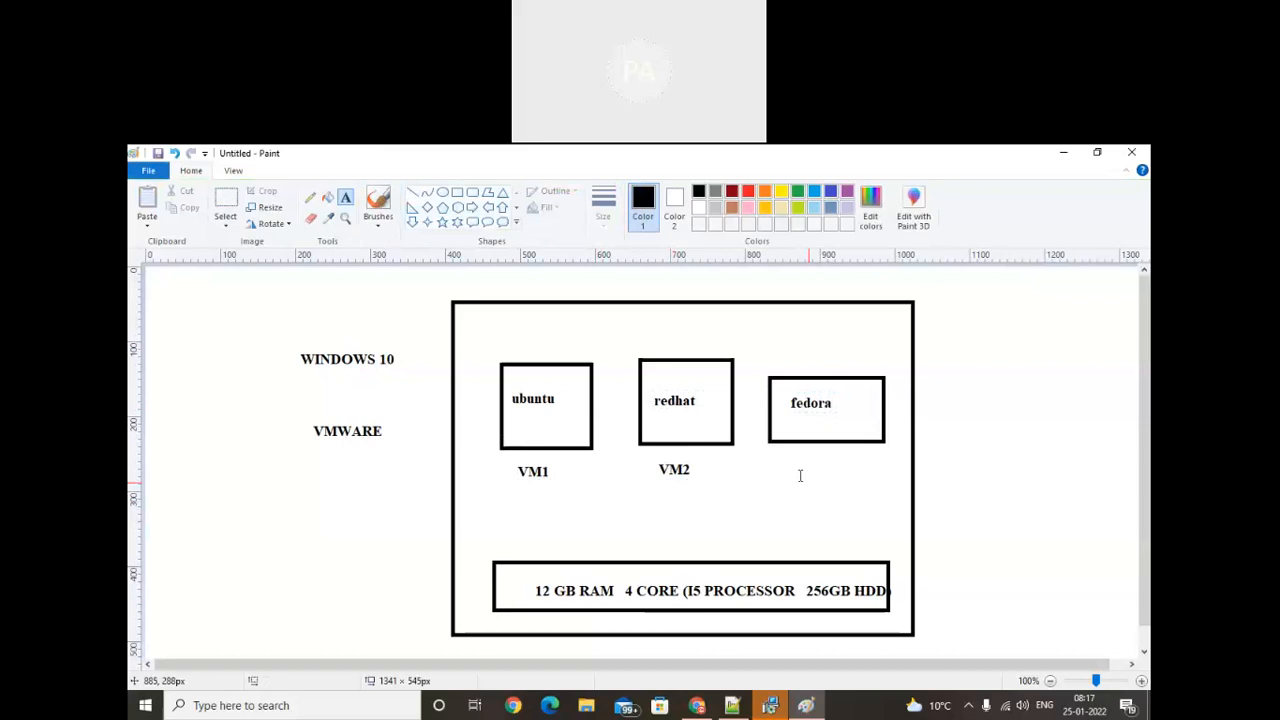
left_click(795, 465)
type("VM2")
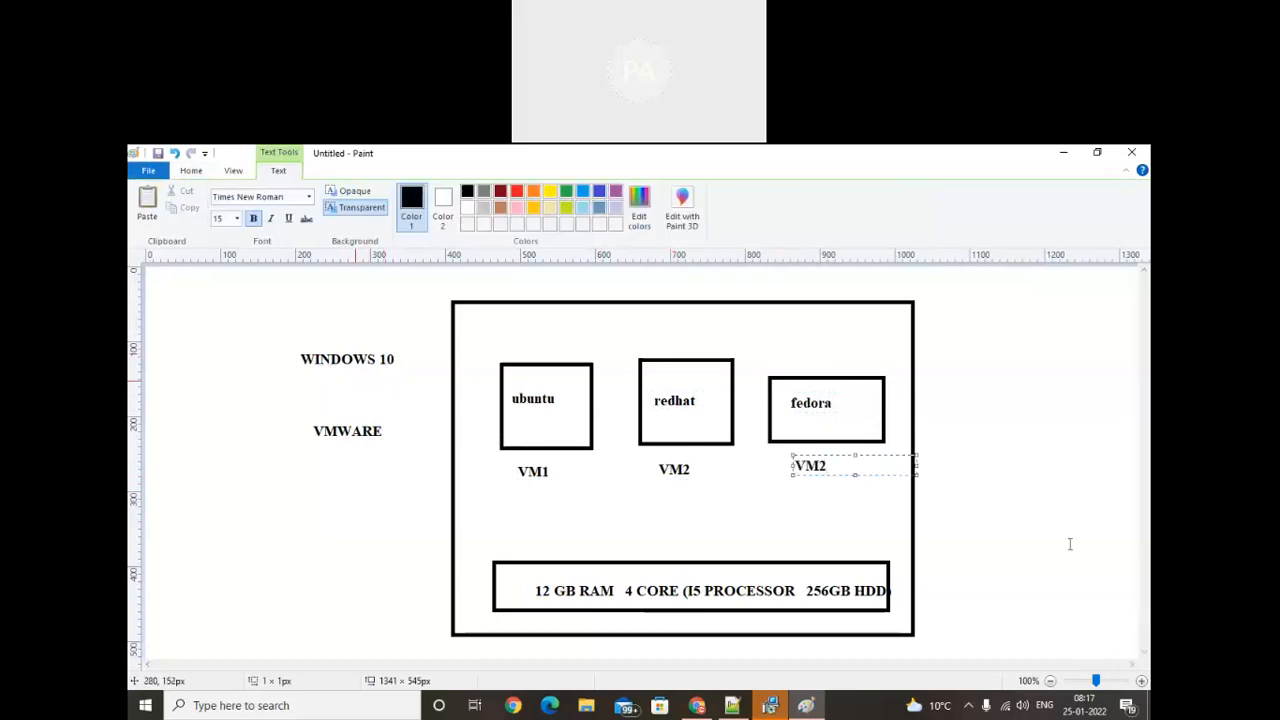
left_click(1006, 564)
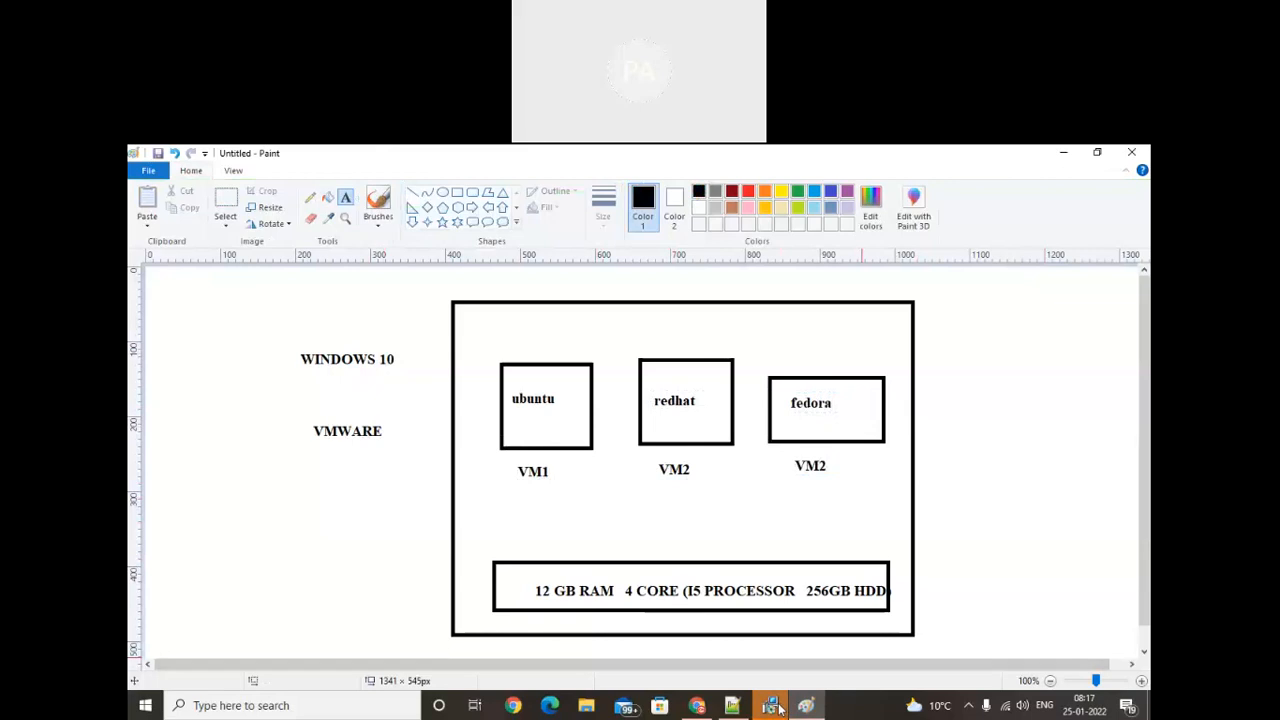
left_click(806, 705)
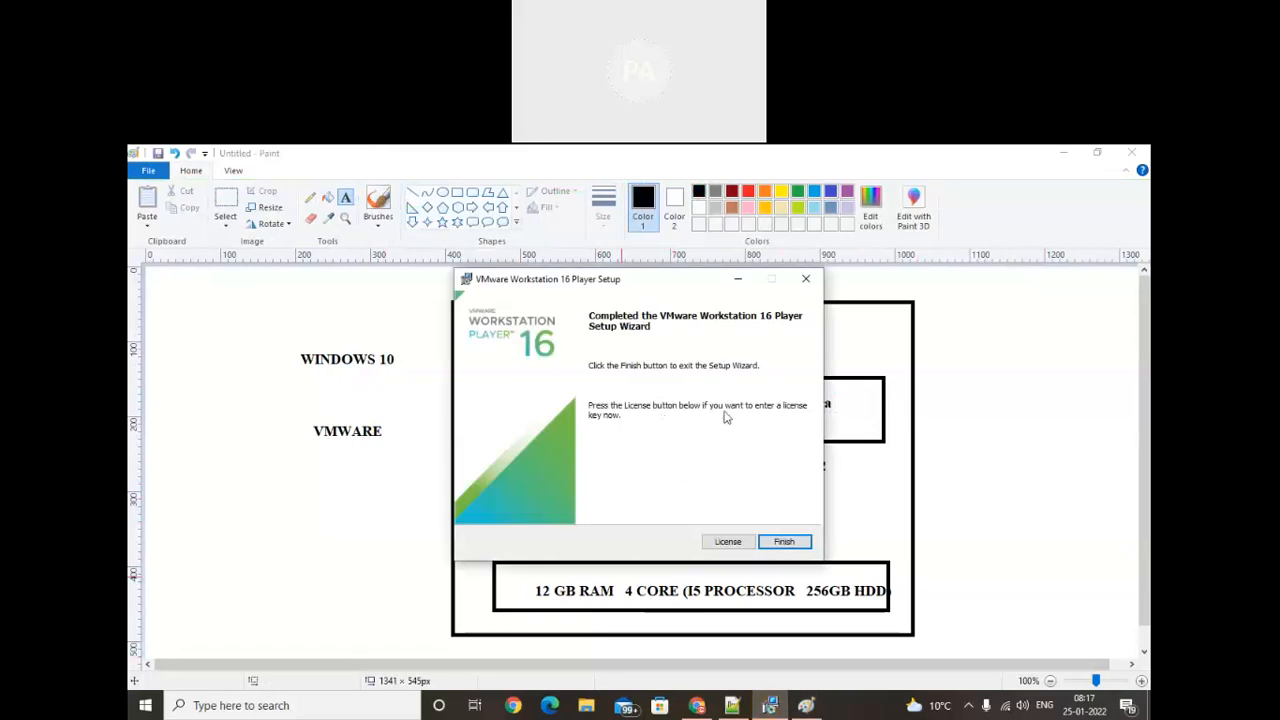
- Finish the VMware setup wizard, minimize Paint, and bring the Notepad++ notes forward
left_click(780, 542)
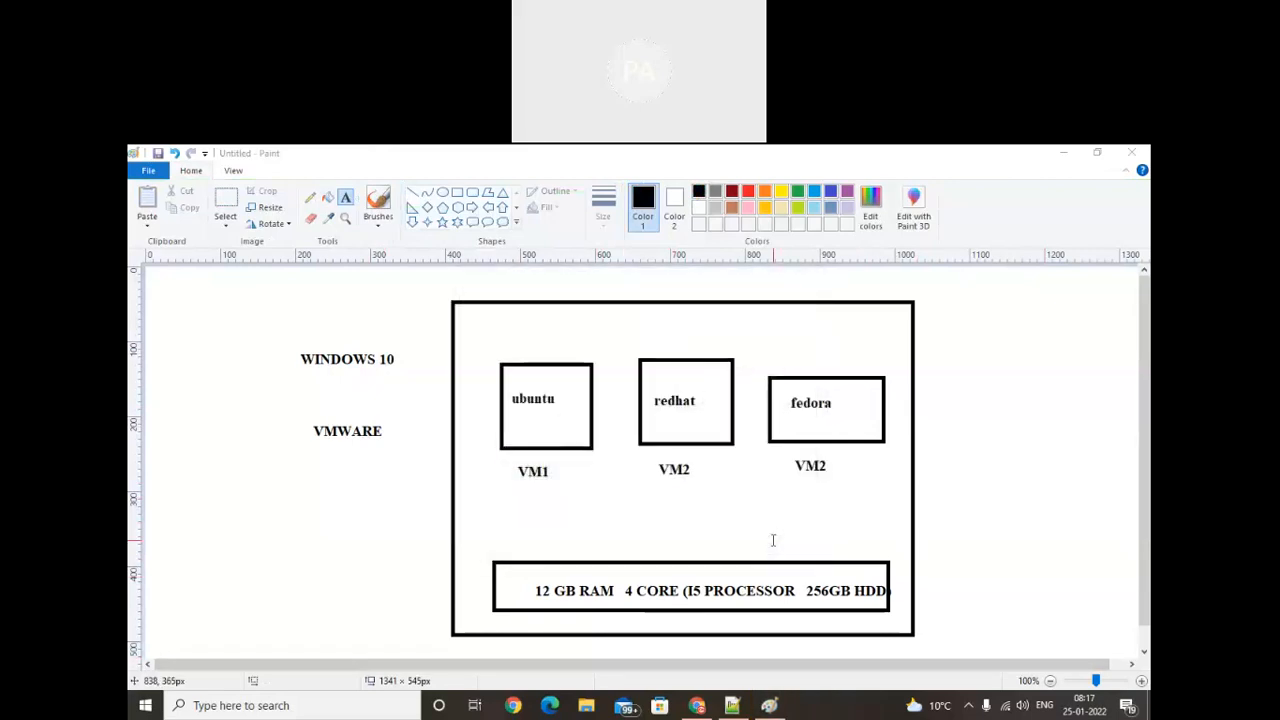
left_click(1076, 153)
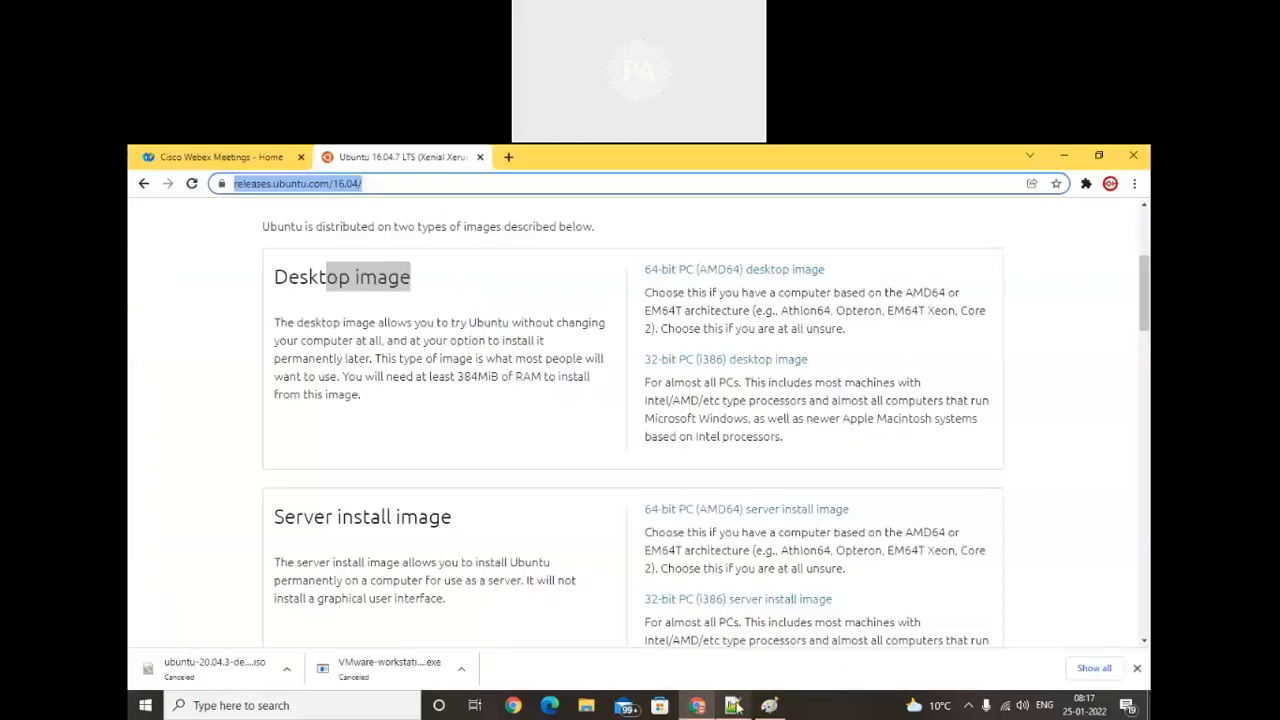
left_click(732, 705)
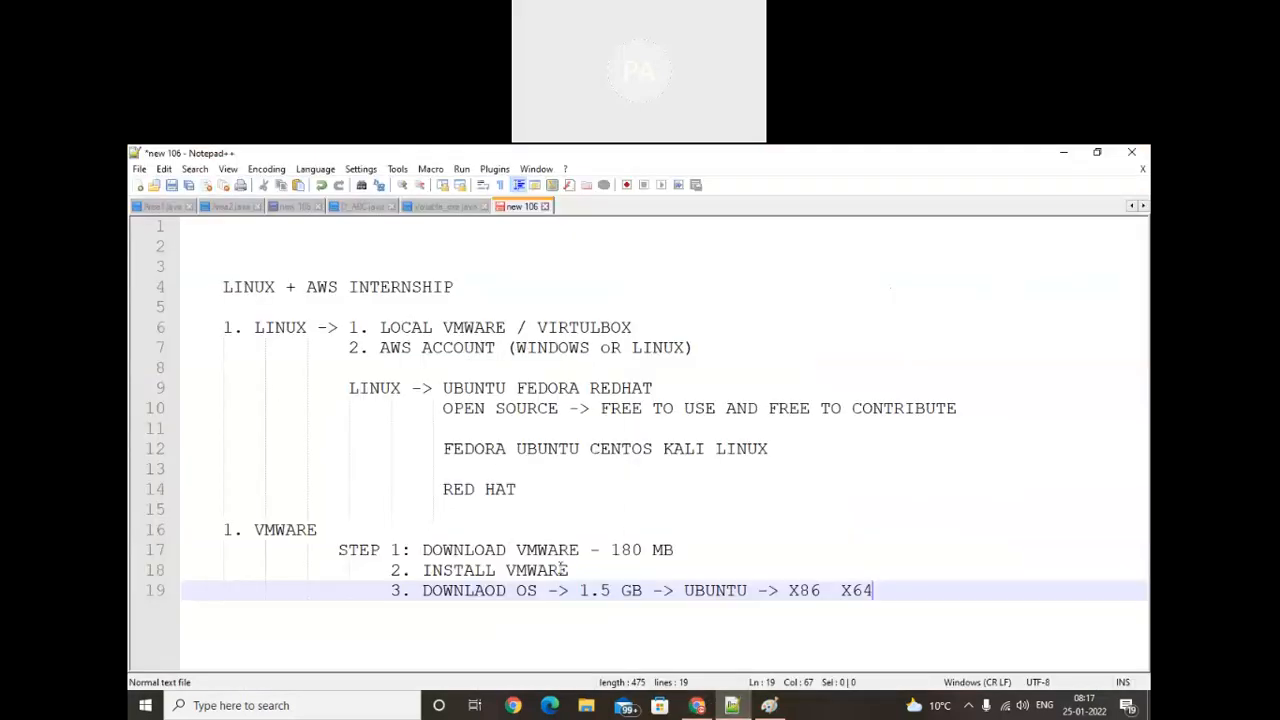
- Add line 20, '4. install UBUNTU os', after step 3 in Notepad++, then minimize the notes
left_click(422, 590)
left_click(674, 590, "shift")
left_click_drag(821, 580, 883, 590)
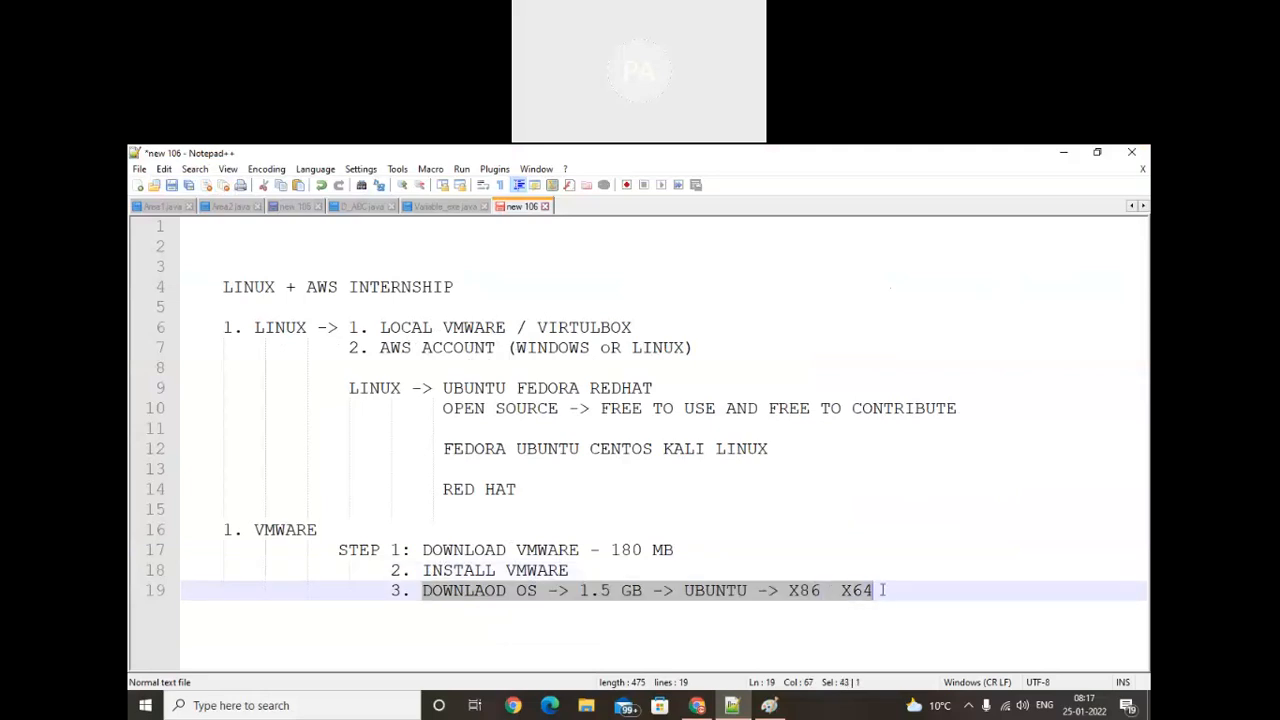
left_click(883, 590)
key("Return")
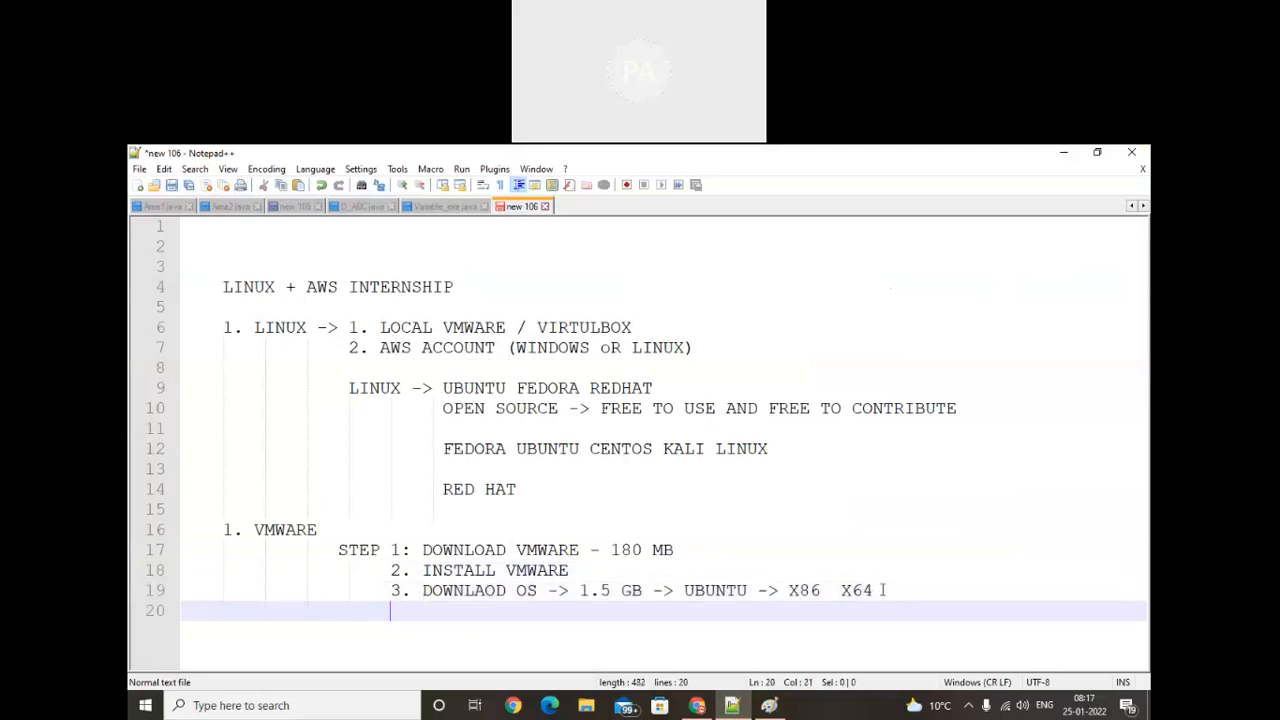
type("4. instalm")
key("BackSpace")
type("l os")
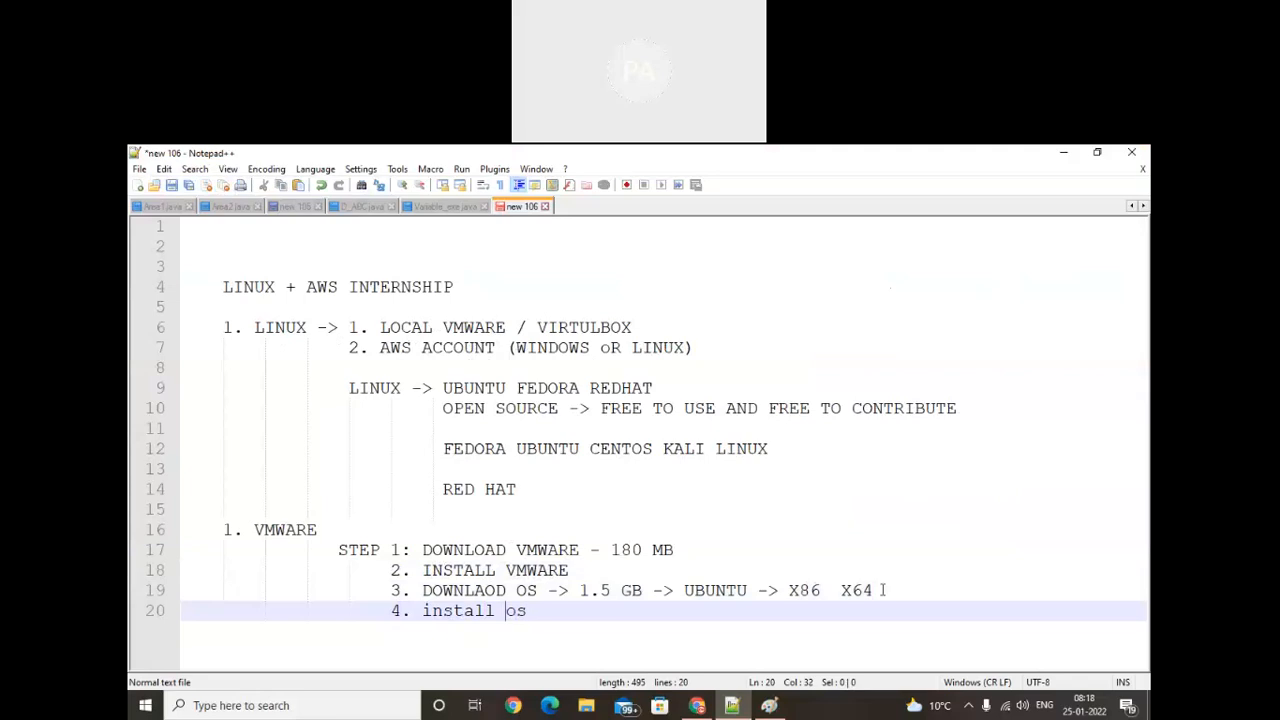
type("UBUNTU")
left_click(1065, 153)
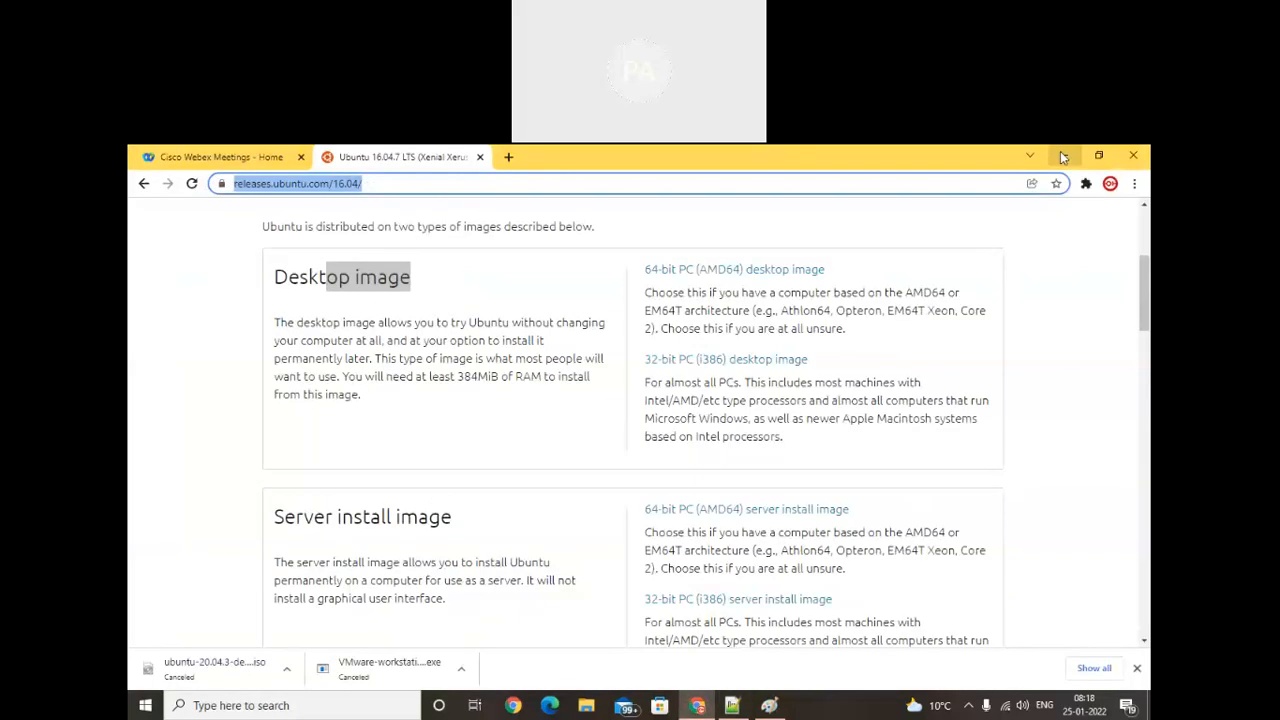
- Launch VMware Workstation 16 Player from Start search and maximize its window
left_click(1063, 157)
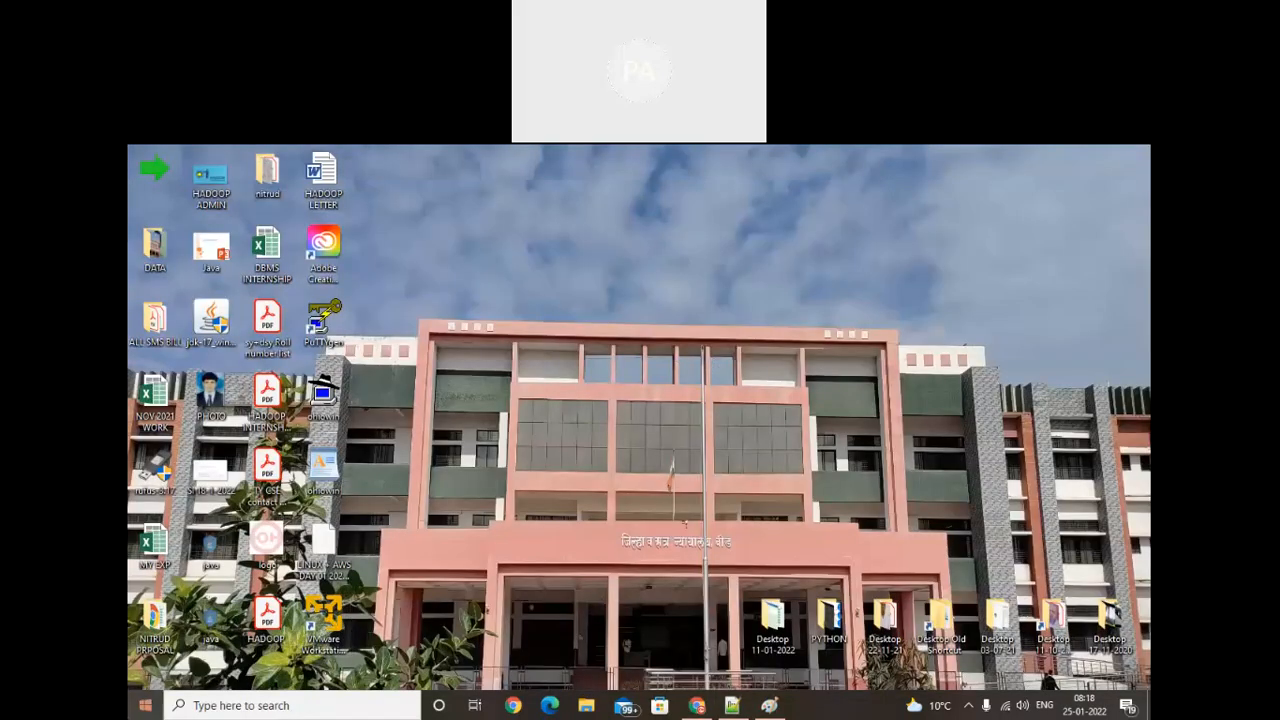
left_click(134, 714)
type("vm")
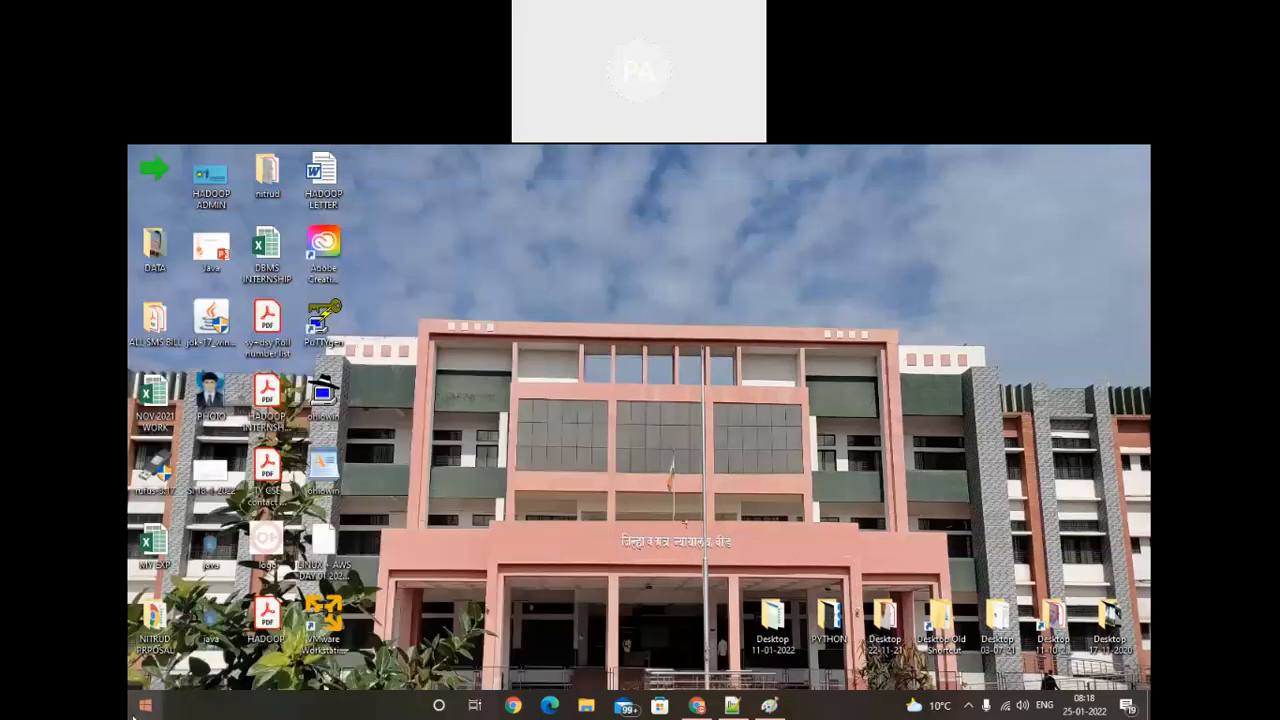
left_click(279, 298)
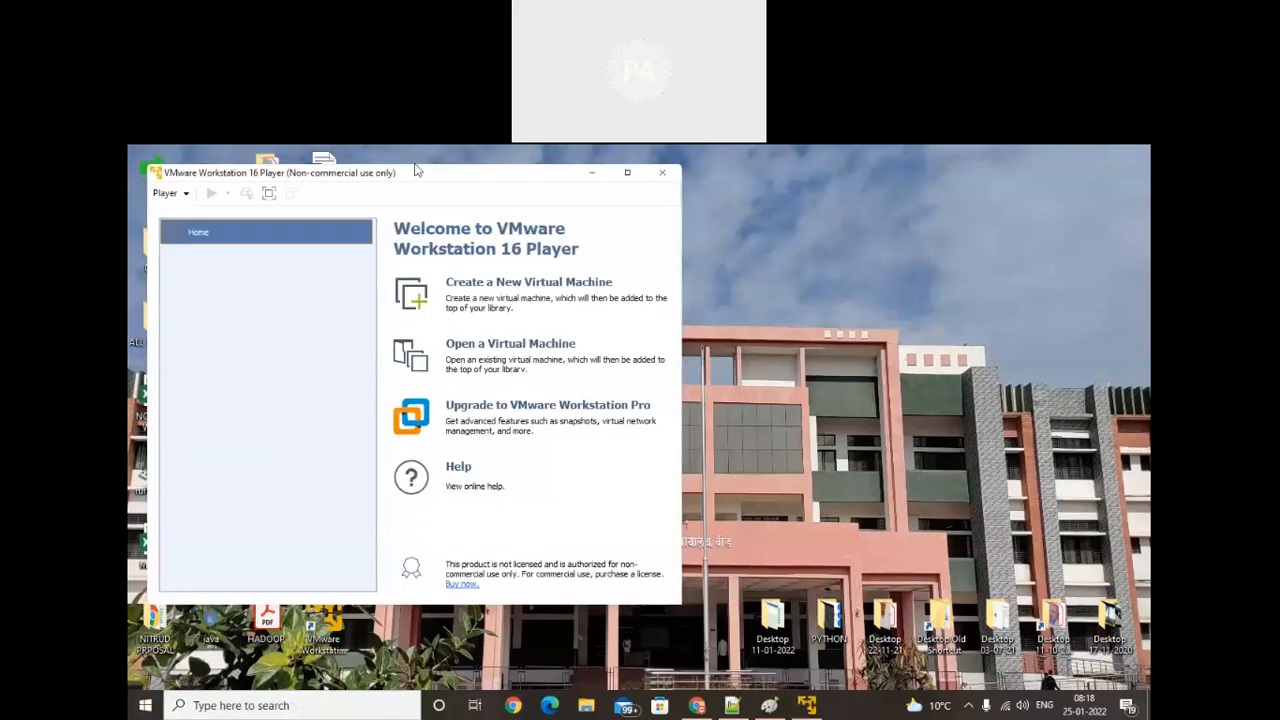
left_click_drag(478, 177, 663, 215)
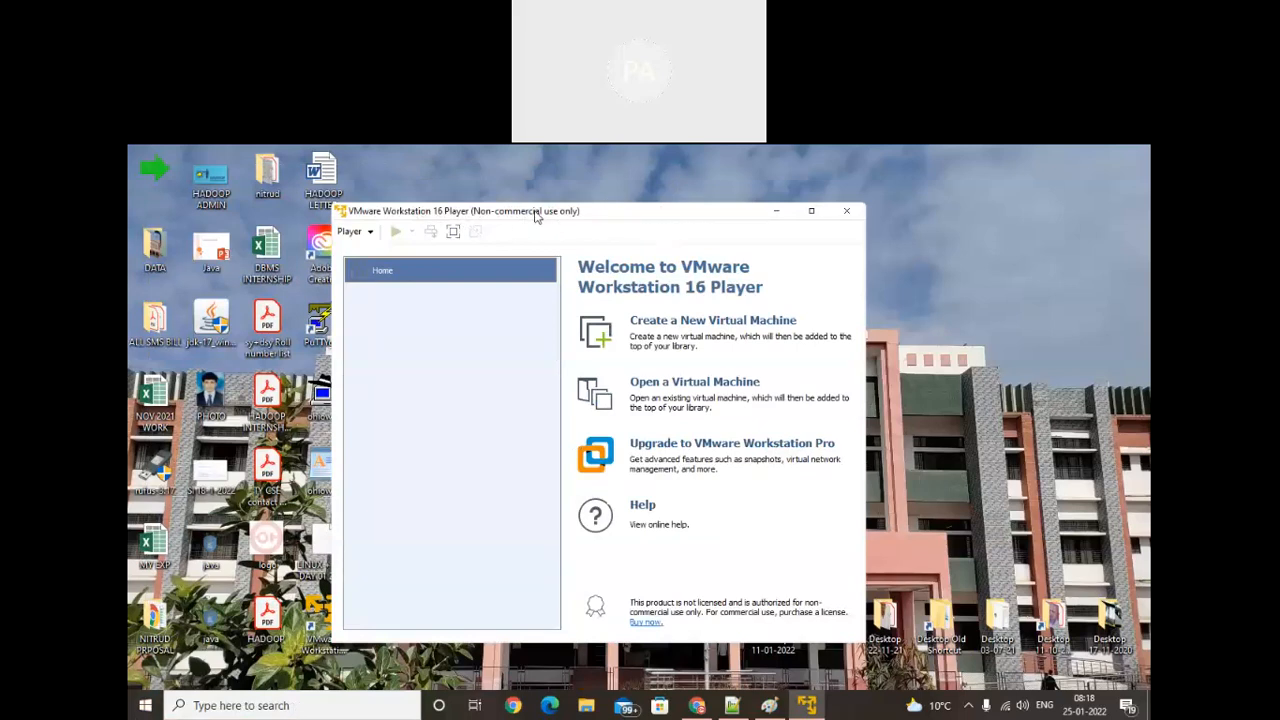
left_click(811, 211)
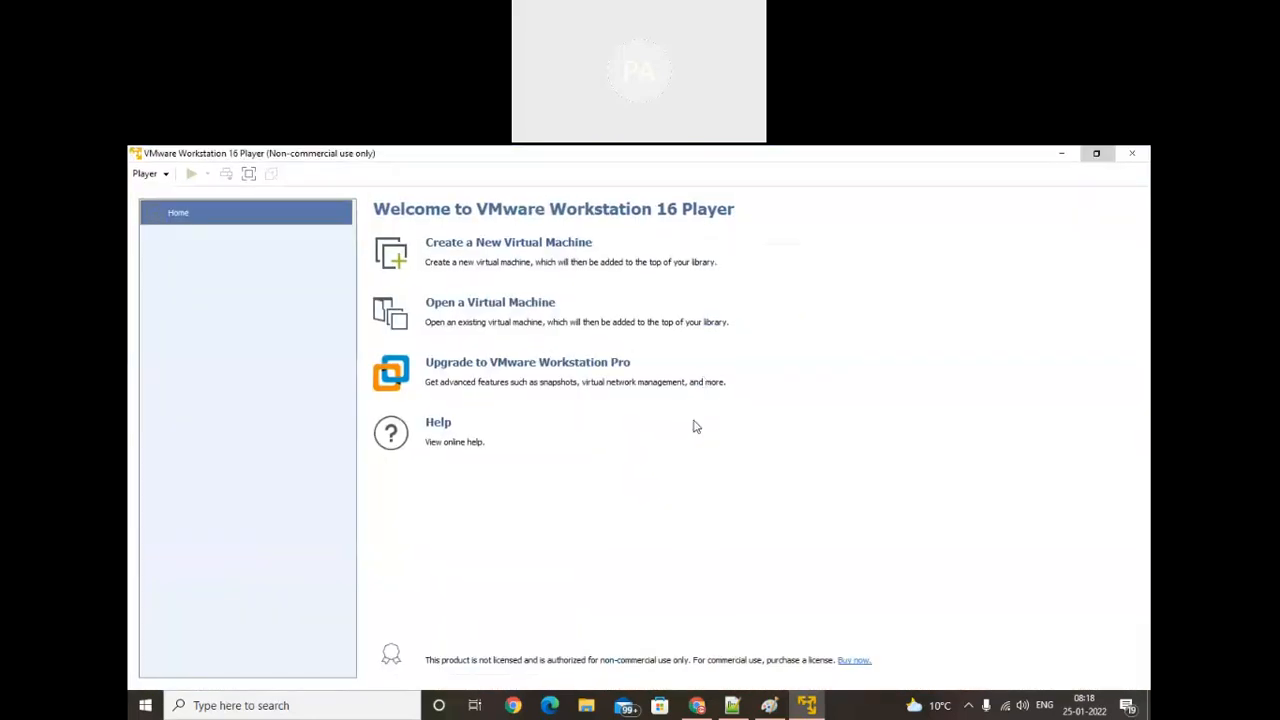
- Switch between the Paint diagram and VMware Player, ending on the Player
left_click(766, 708)
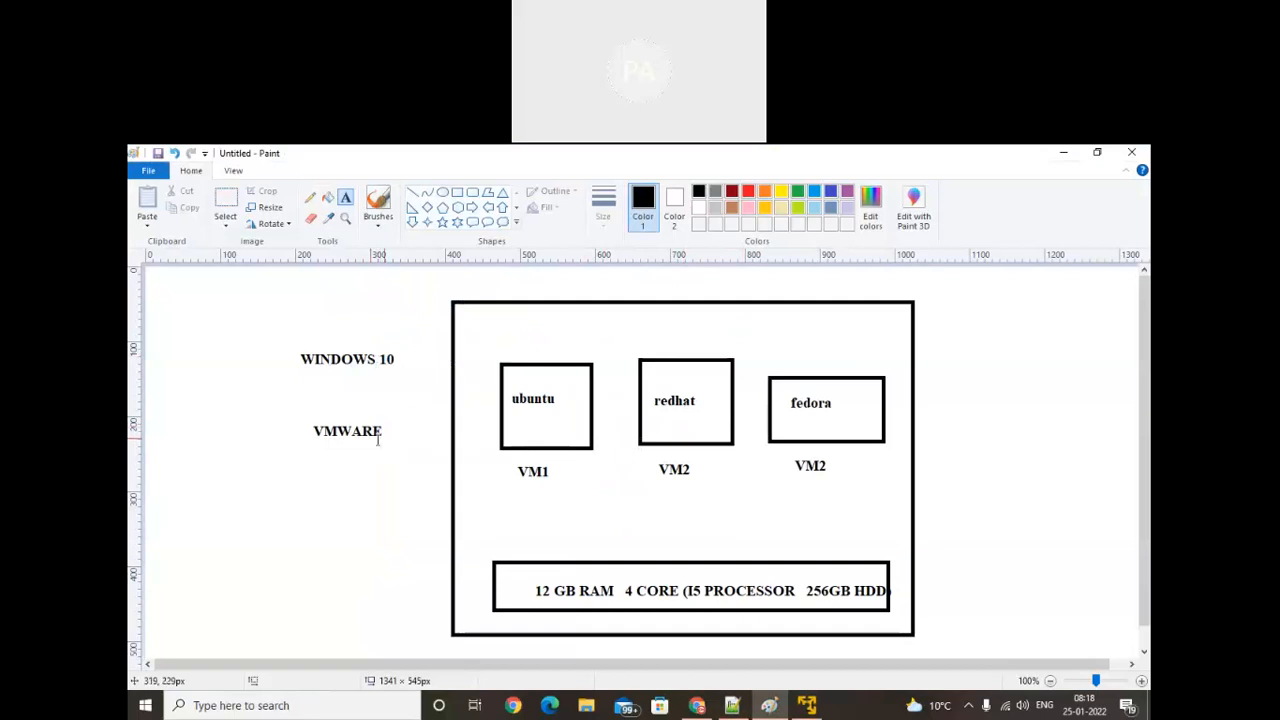
left_click(809, 705)
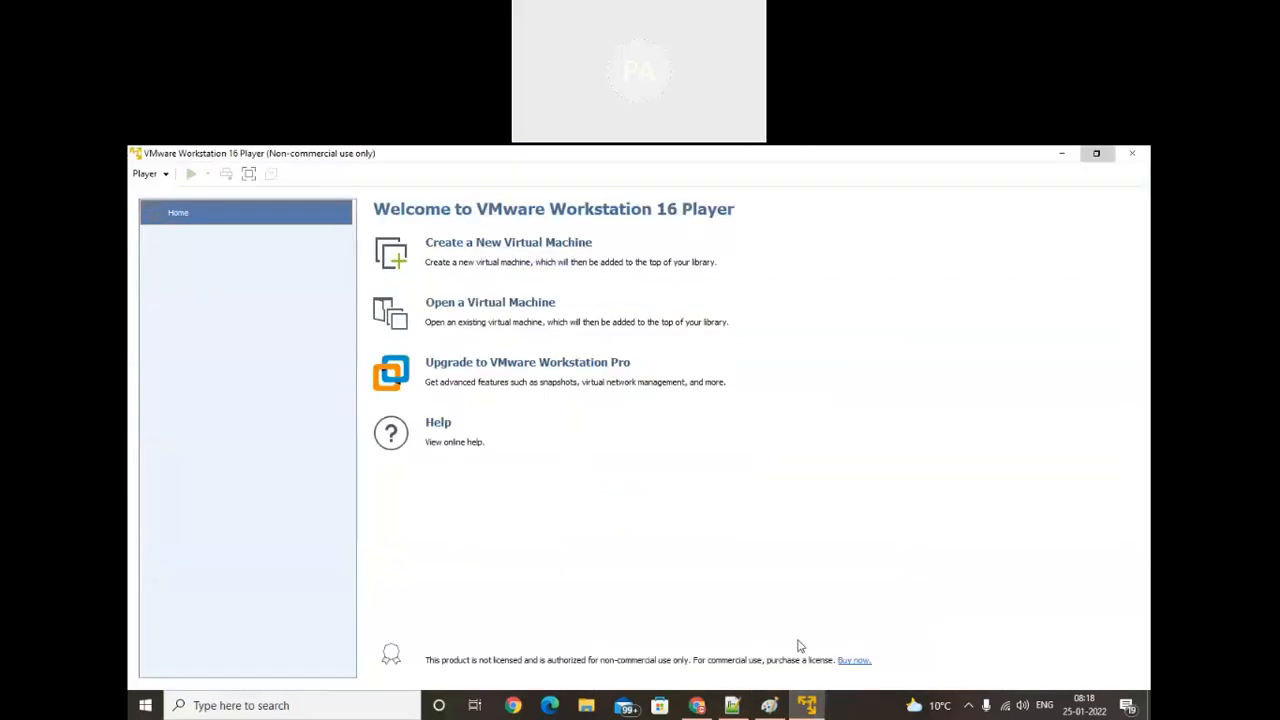
left_click(769, 705)
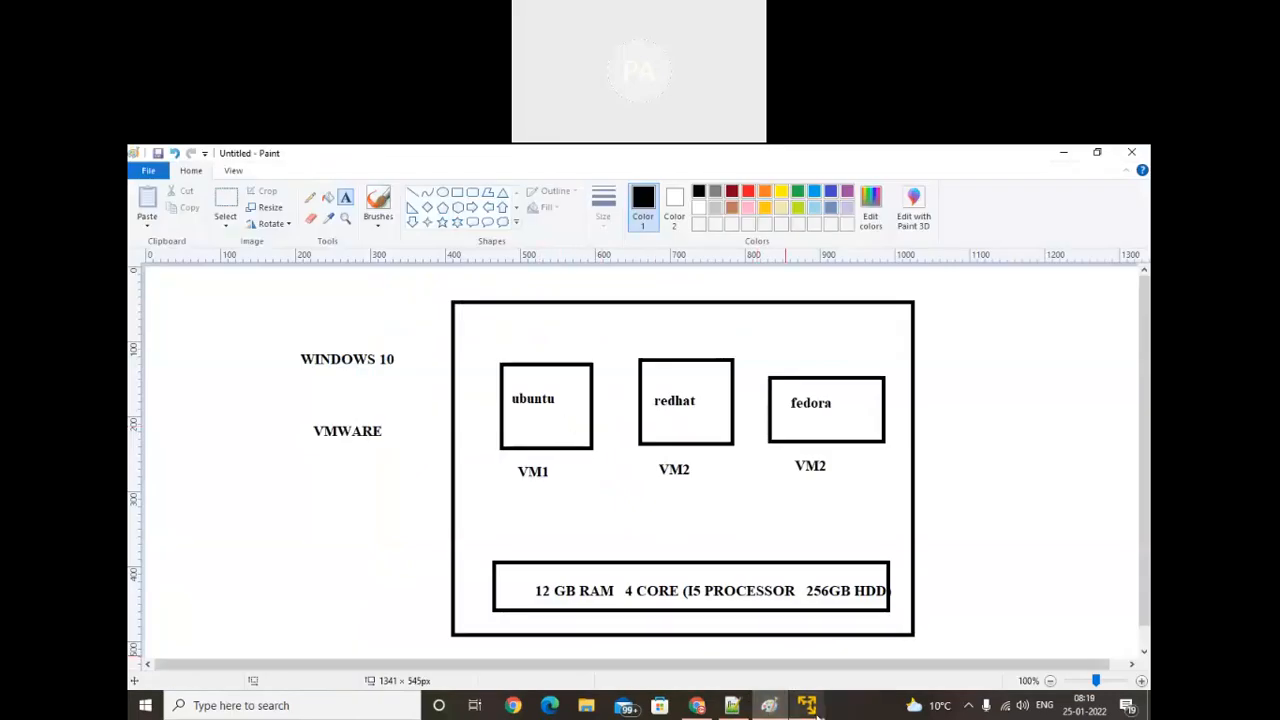
left_click(807, 705)
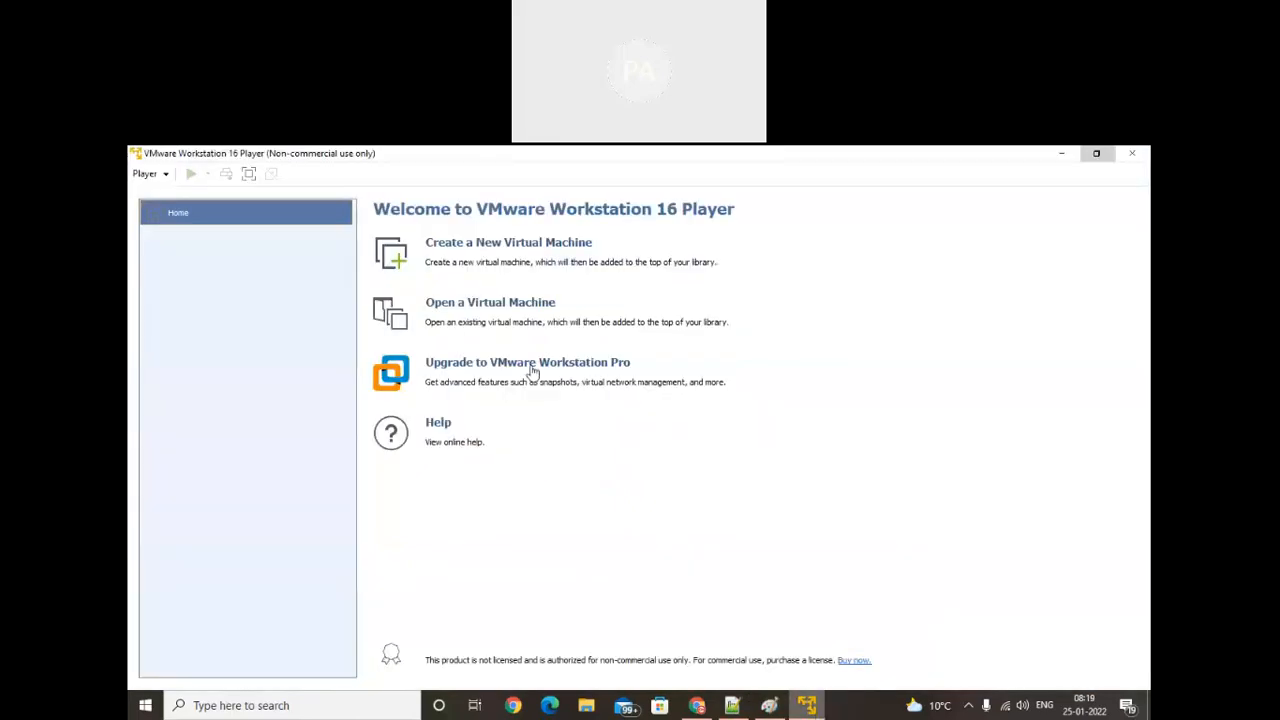
- Start a new VM with OS installed later, Linux Ubuntu 64-bit, named Ubuntu 64-bit (SYCSE)
left_click(505, 250)
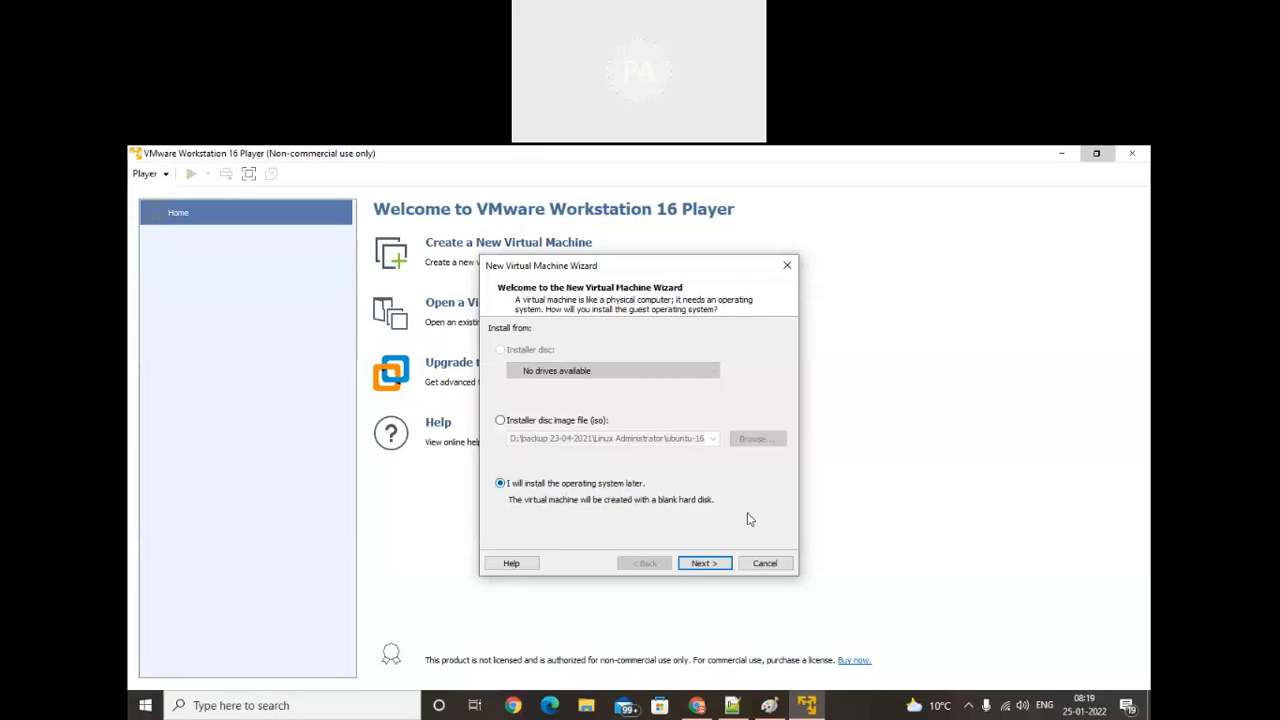
left_click(716, 564)
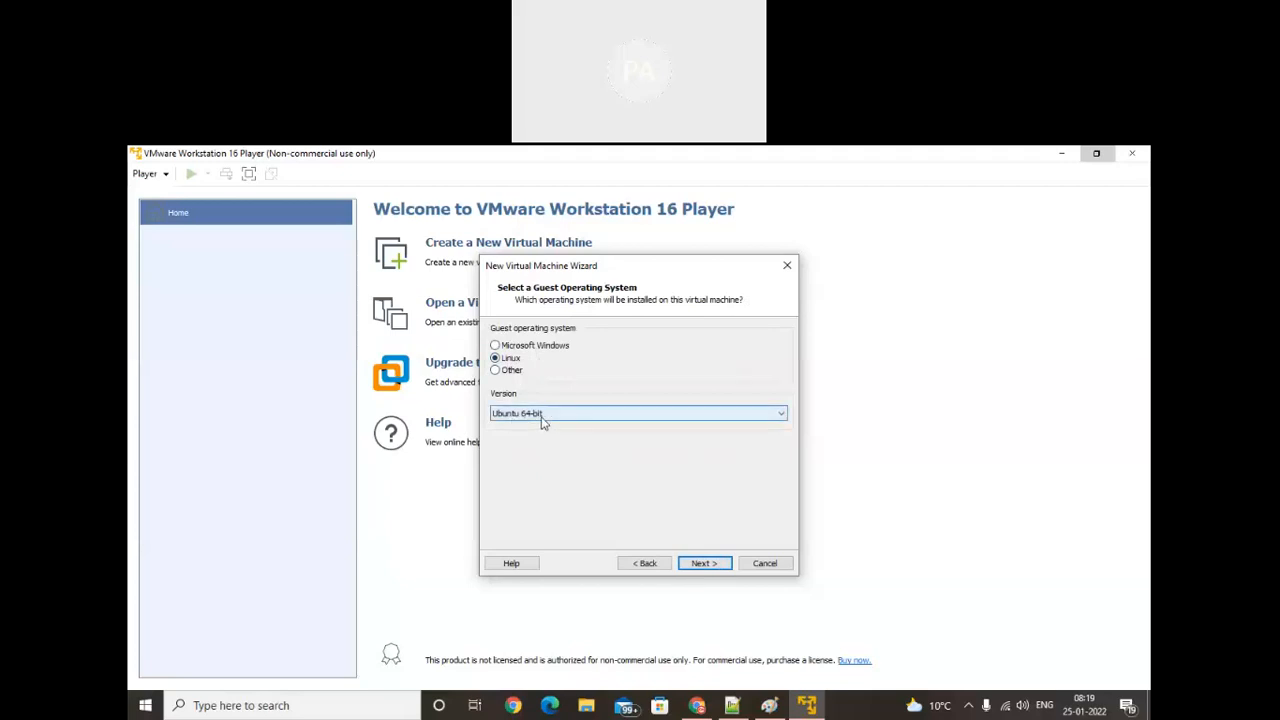
left_click(703, 564)
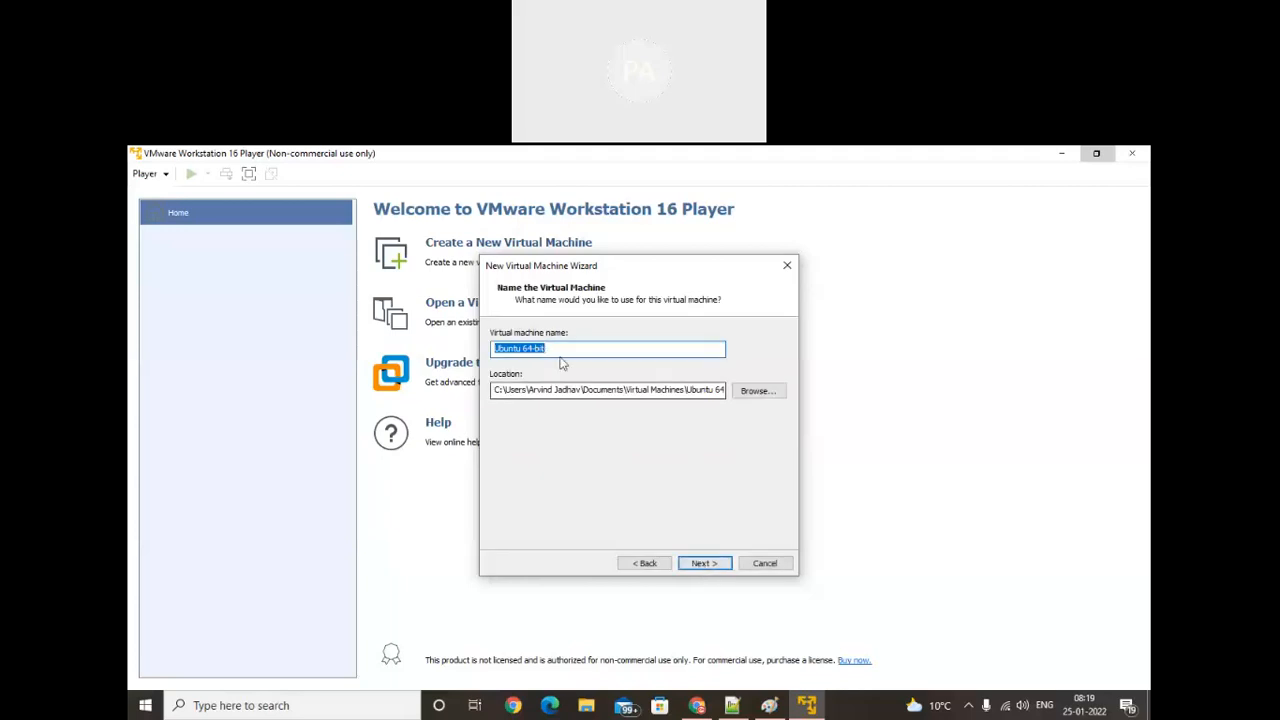
key("BackSpace")
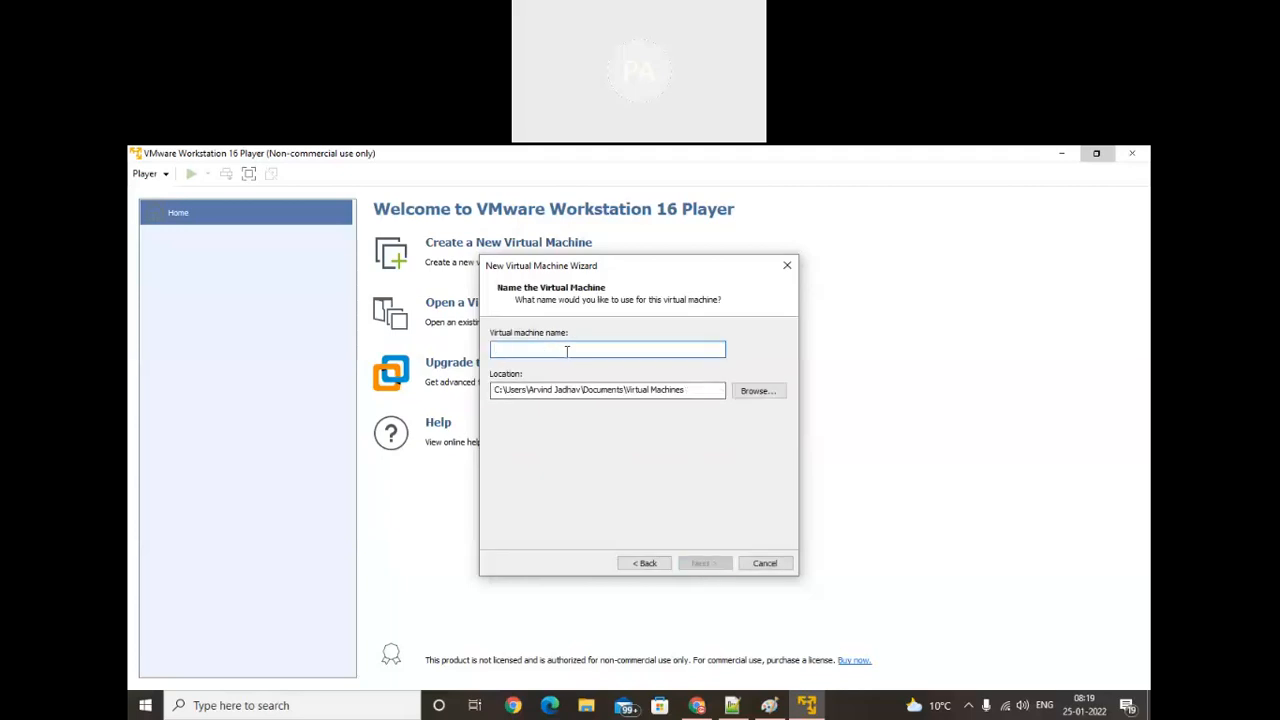
key("ctrl+z")
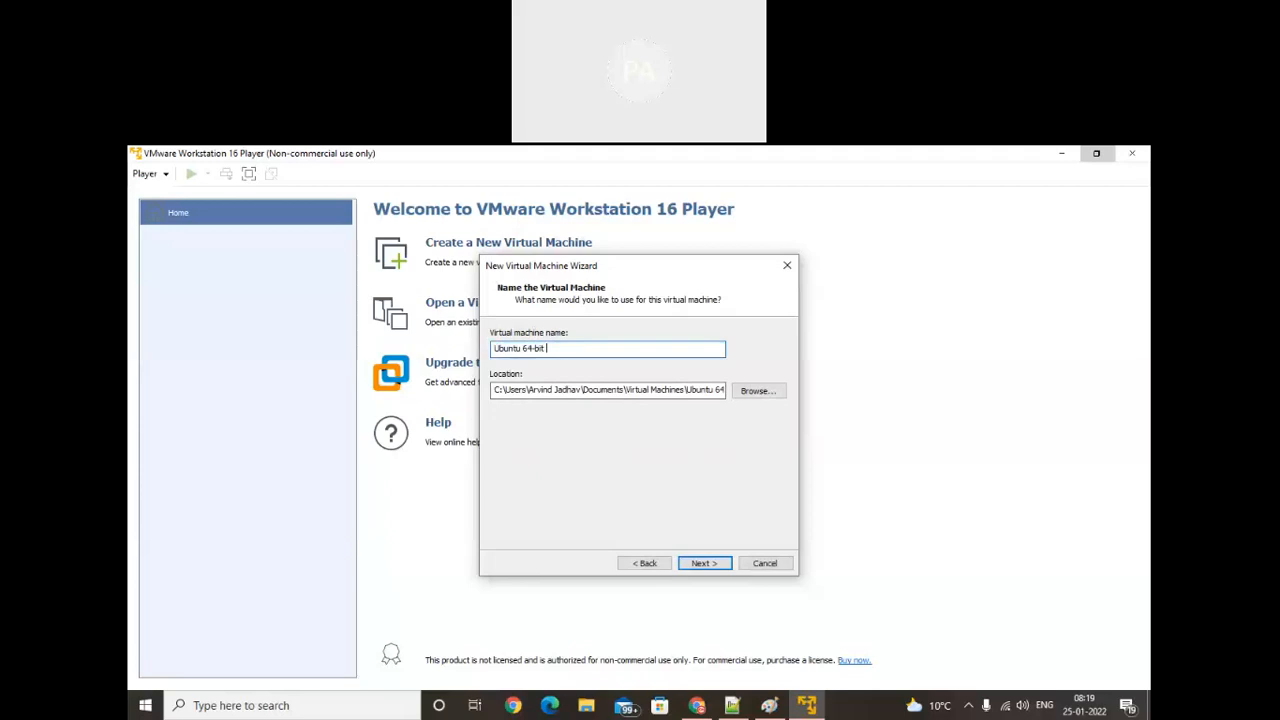
type("()SYCSE")
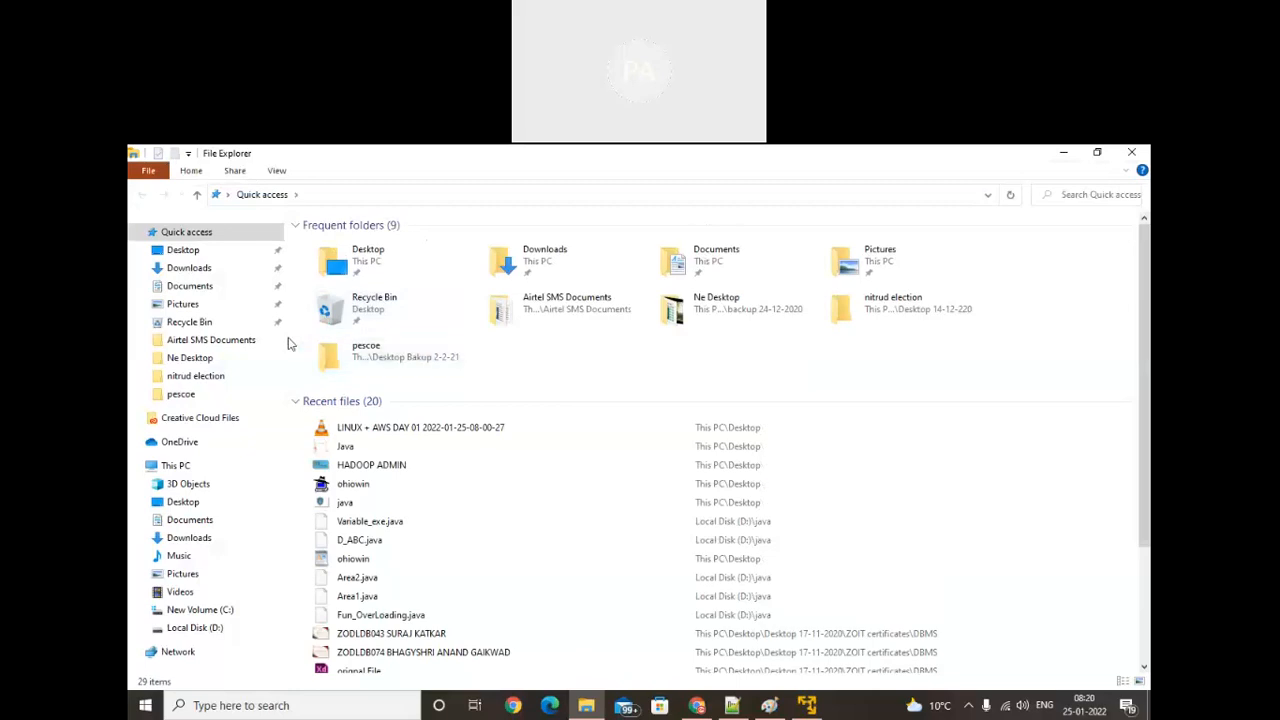
- Check drive D:'s free space in This PC, then minimise File Explorer to return to the wizard
left_click(178, 465)
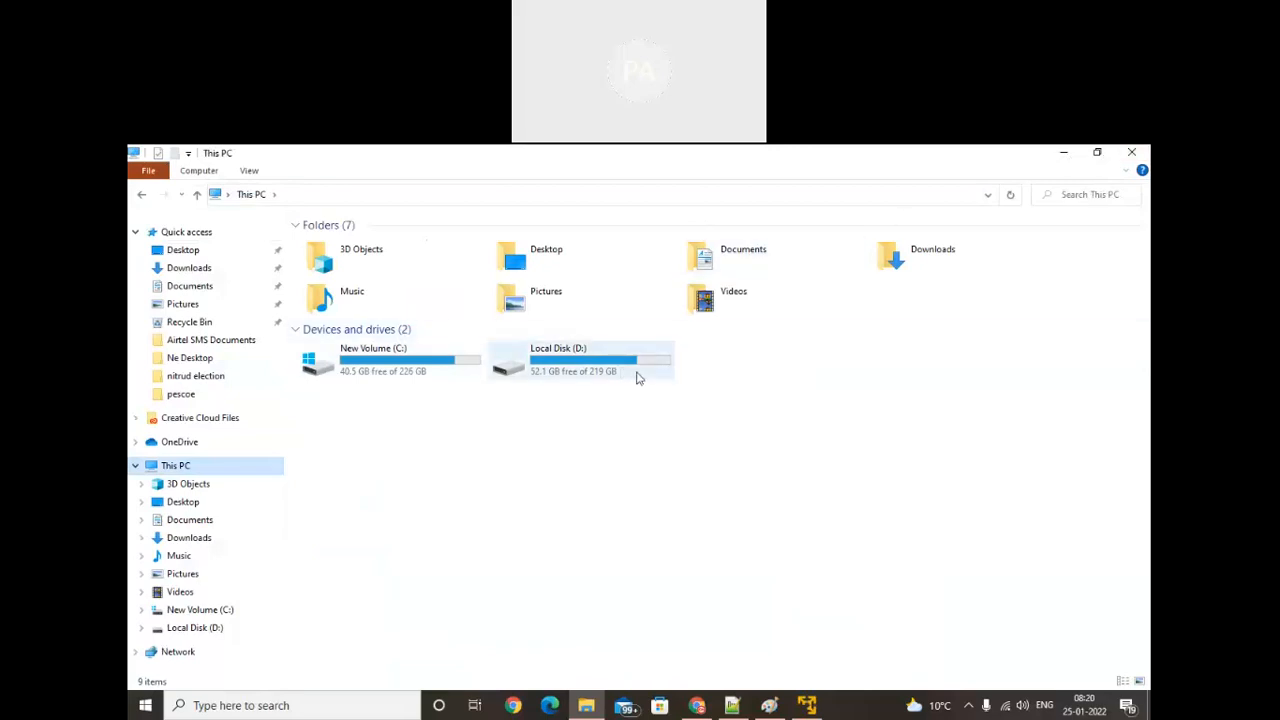
left_click(1066, 162)
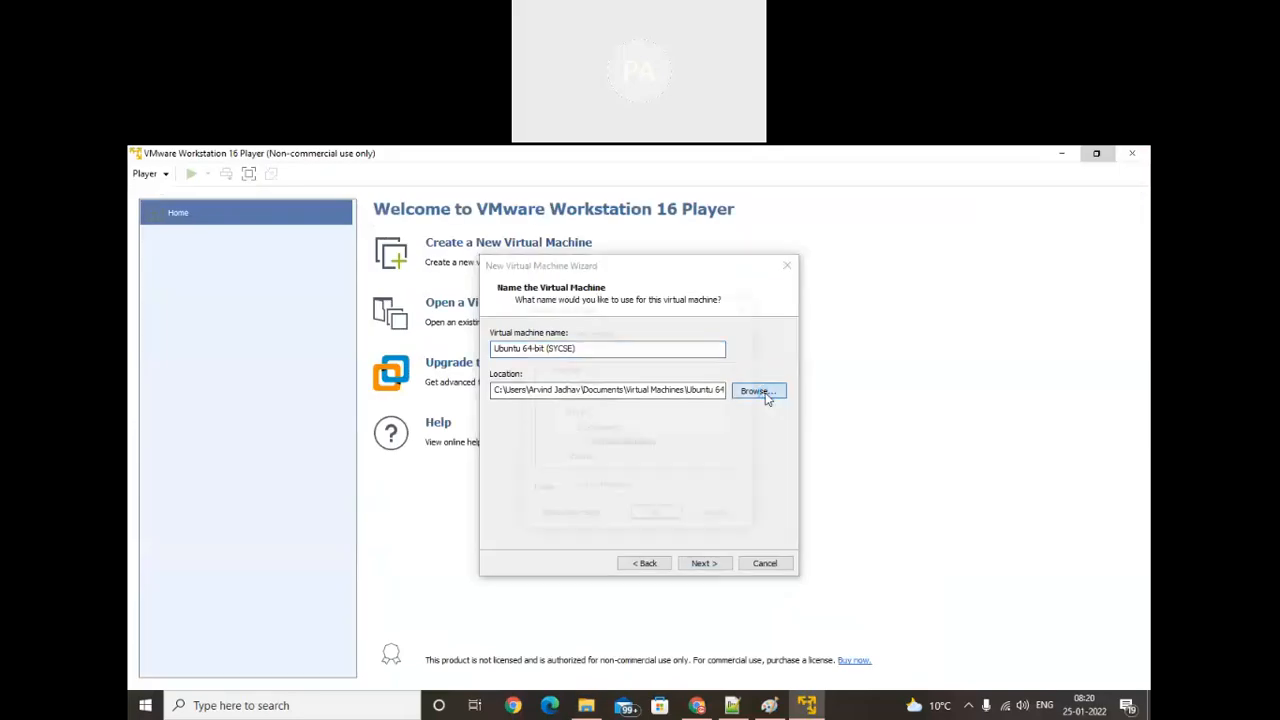
left_click(766, 391)
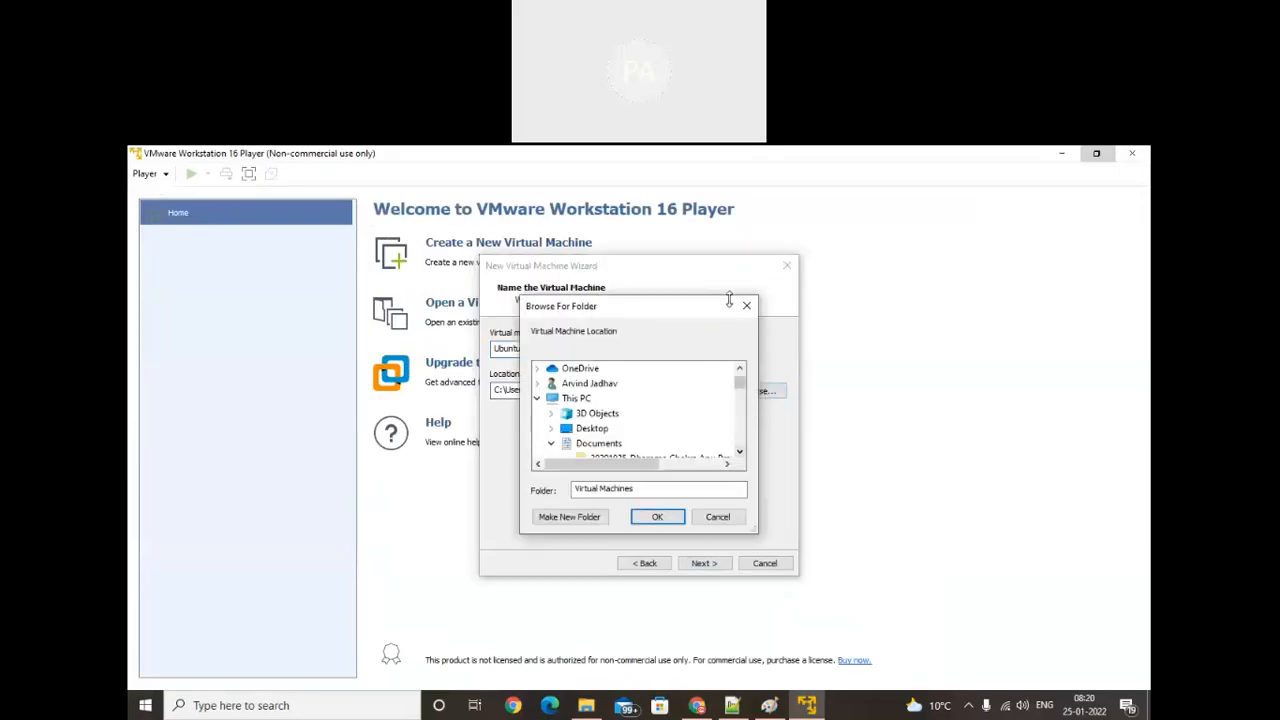
- In the location folder picker, navigate to and select Local Disk (D:)
left_click(746, 306)
left_click(759, 392)
left_click(740, 451)
left_click(740, 451)
left_click(740, 451)
left_click(740, 451)
left_click(551, 383)
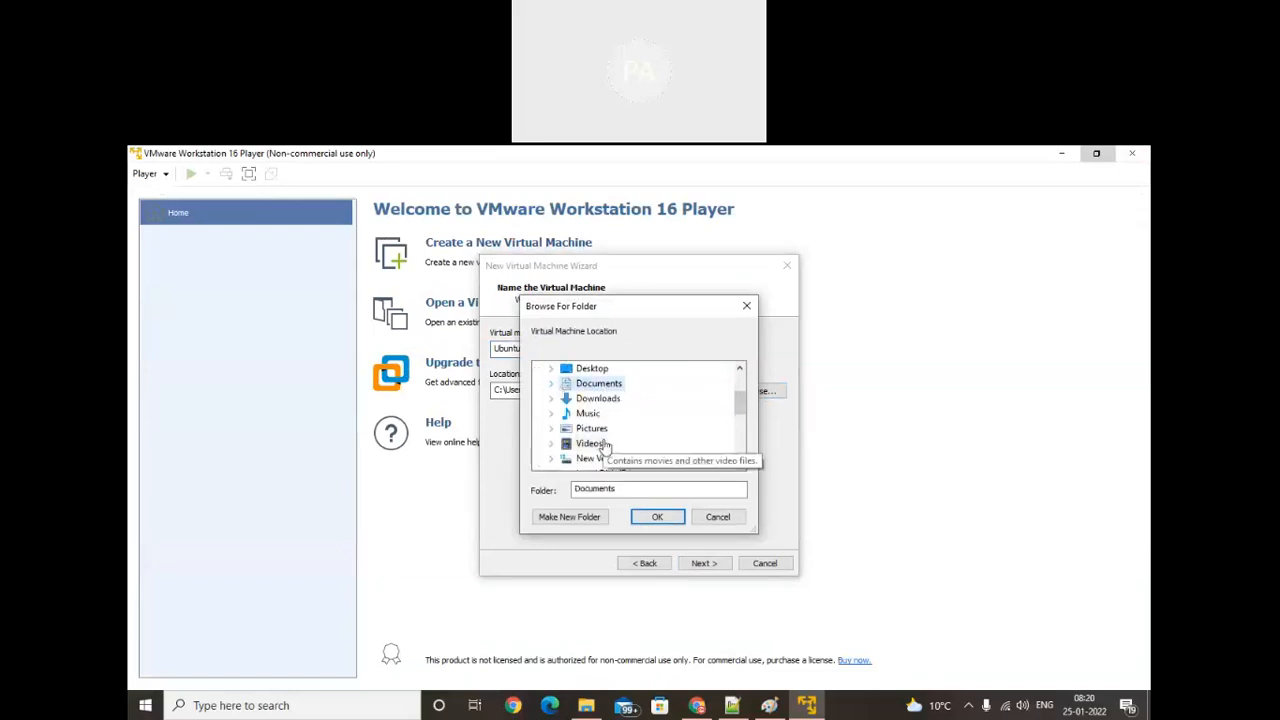
left_click(740, 464)
left_click(740, 464)
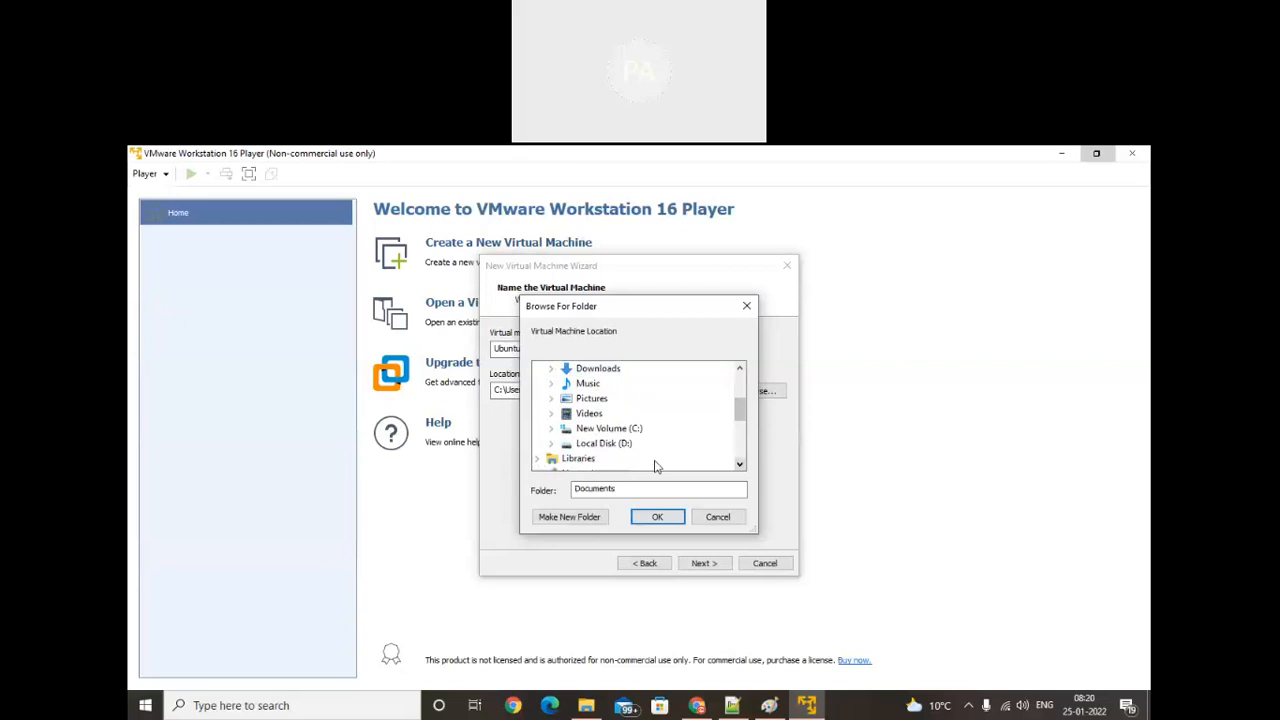
double_click(612, 444)
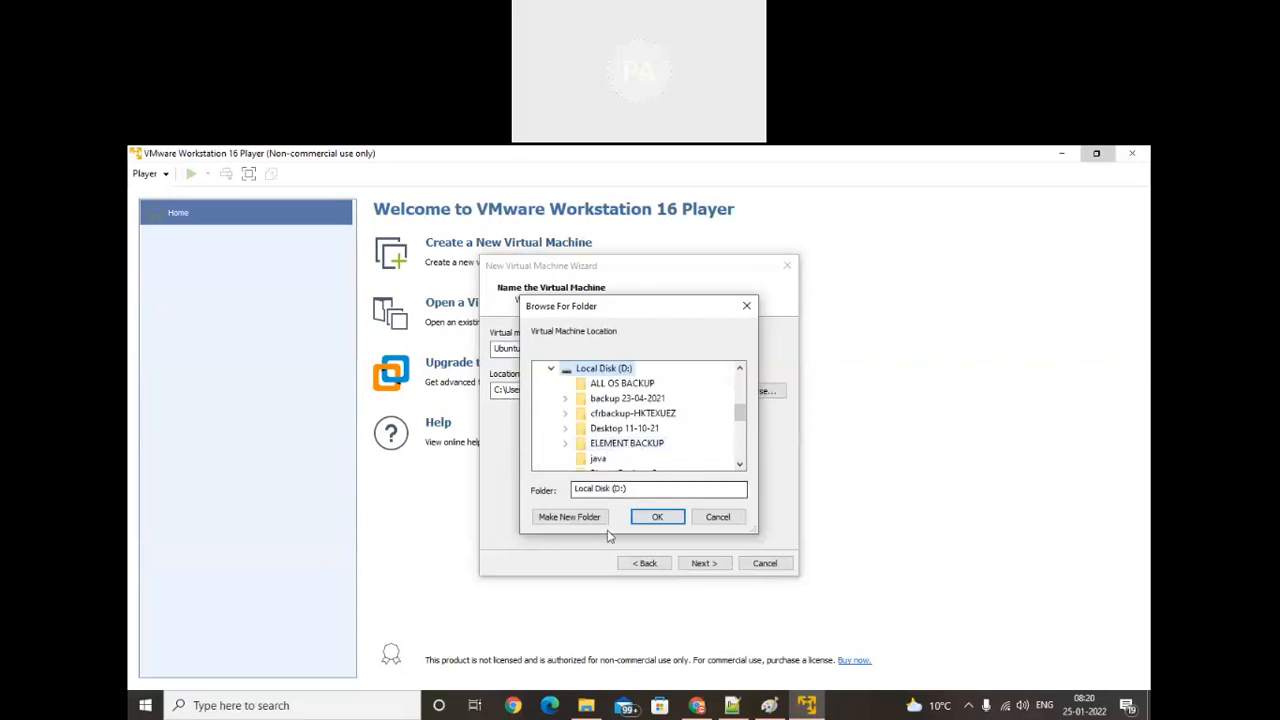
- Create a folder LINUX + AWS OS on D: and use it as the VM location
left_click(569, 516)
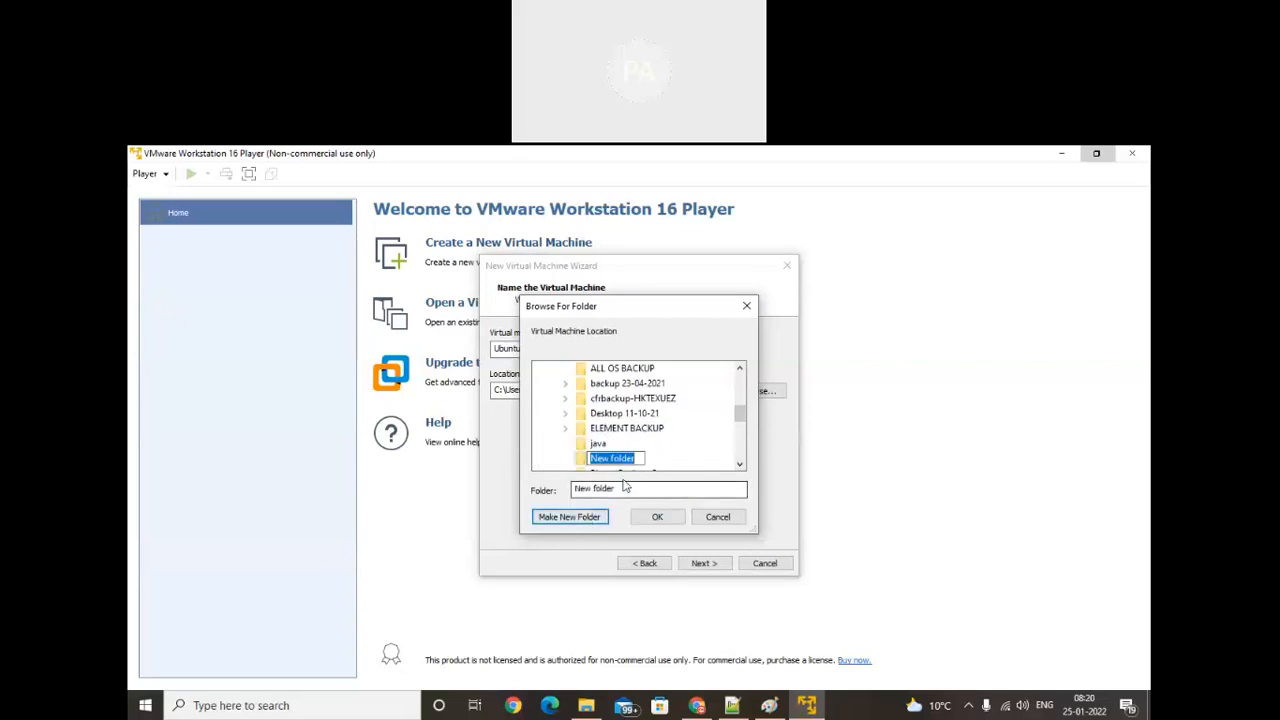
type("LiNUX")
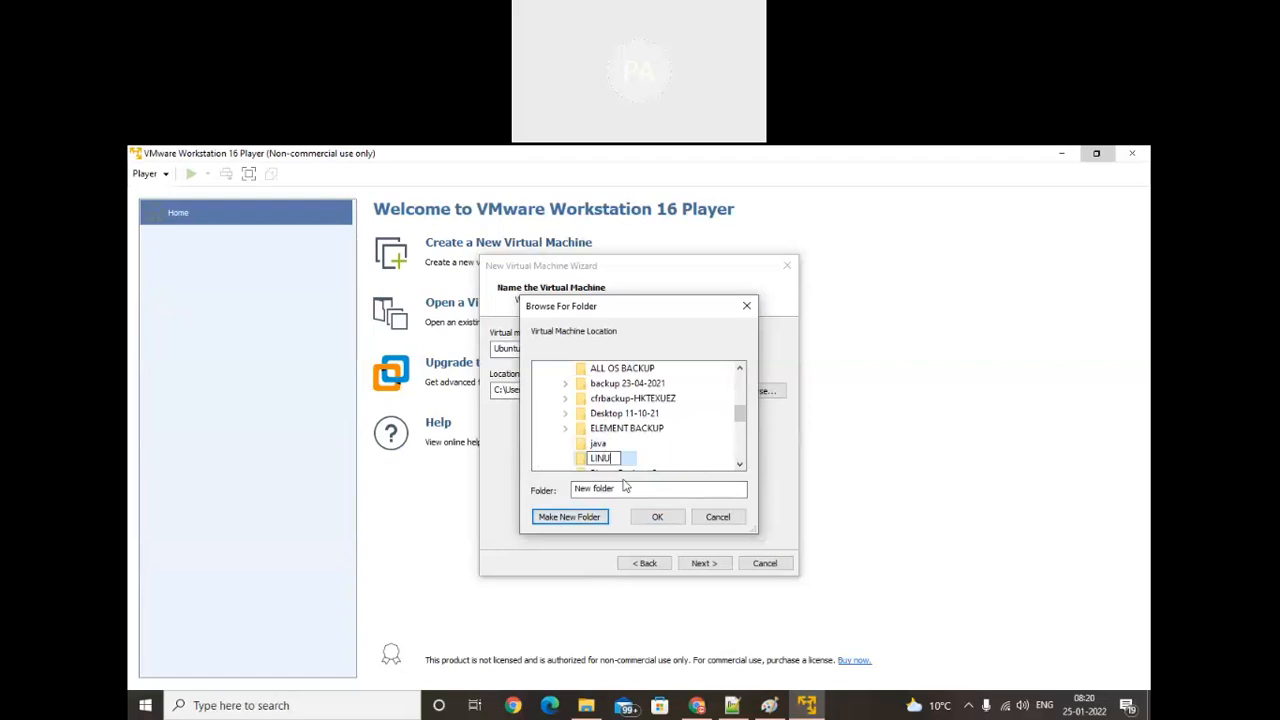
type(" - AWS OS")
left_click(660, 518)
left_click(658, 517)
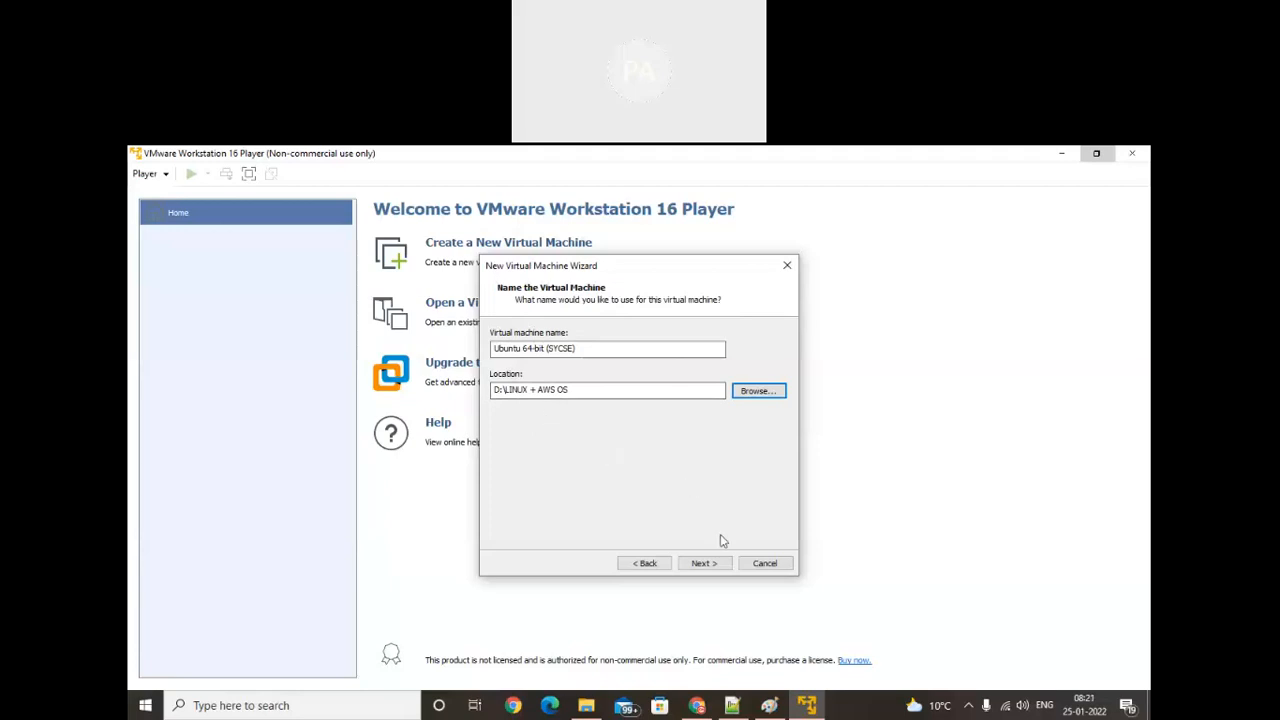
- Enter 30 GB as the new machine's maximum disk size
left_click(705, 564)
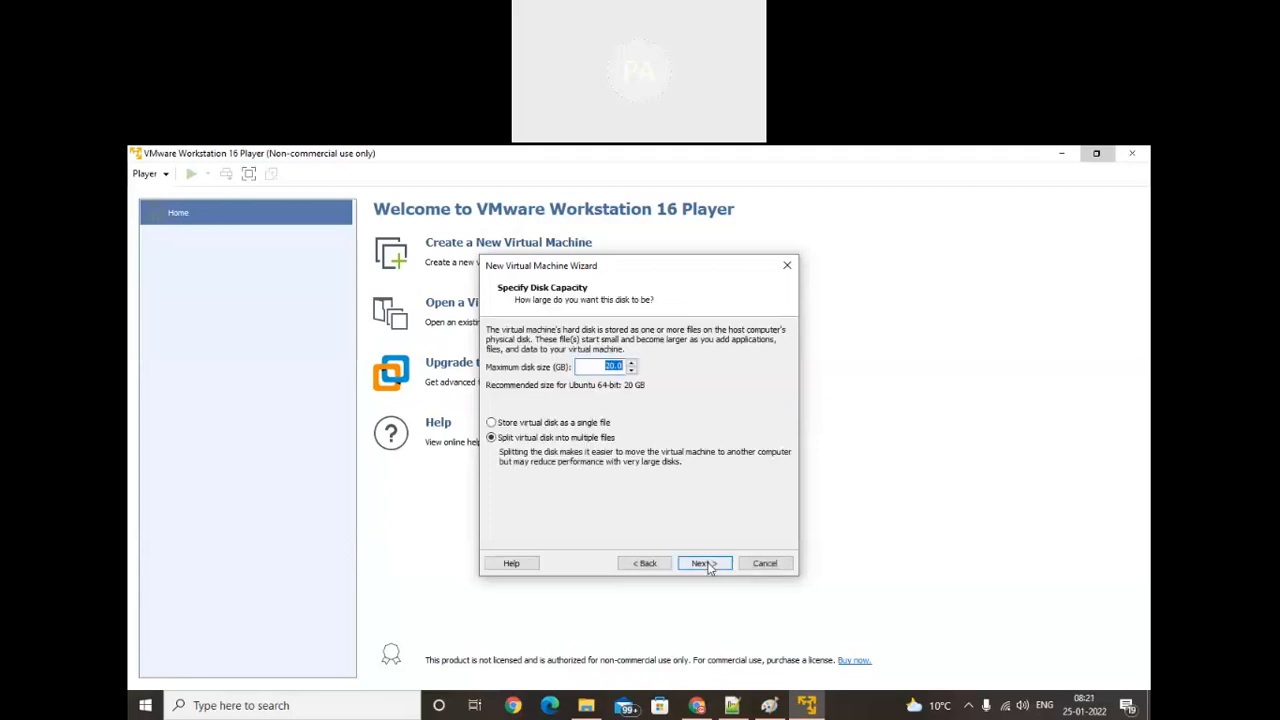
type("30")
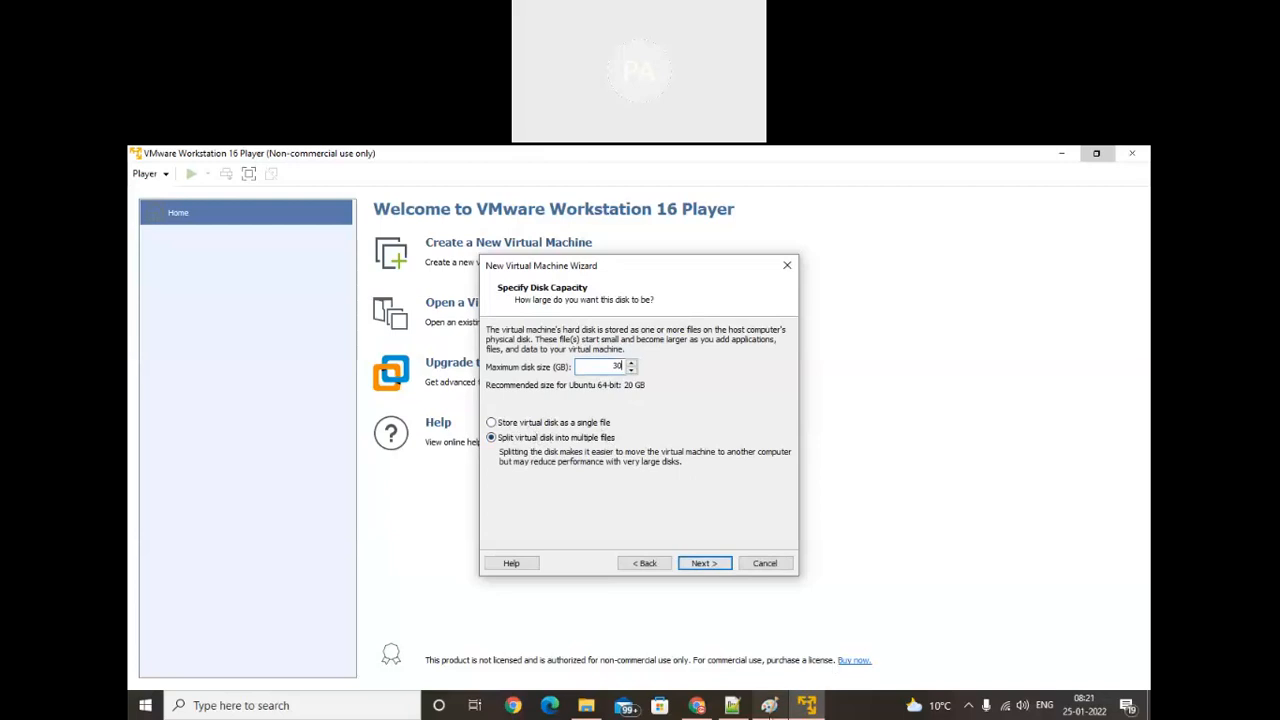
left_click(768, 705)
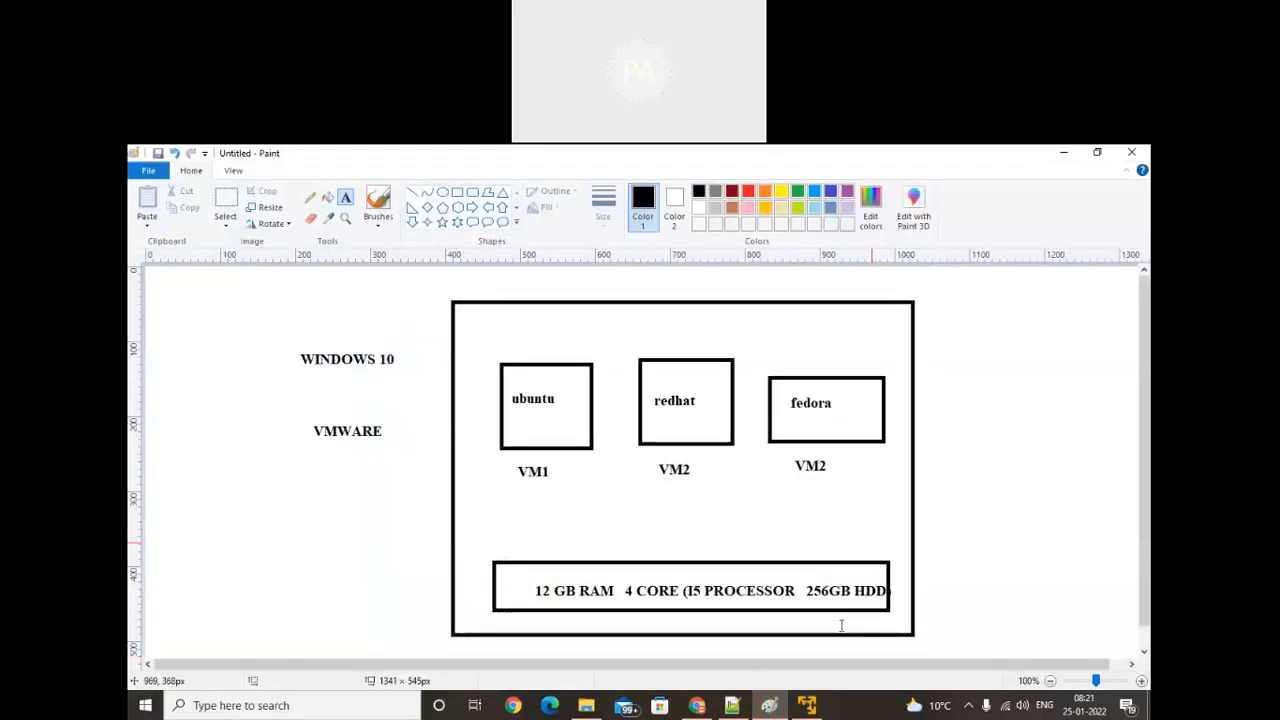
- Draw a box right of the diagram containing an oval labelled 'ubuntu'
left_click_drag(757, 664, 939, 678)
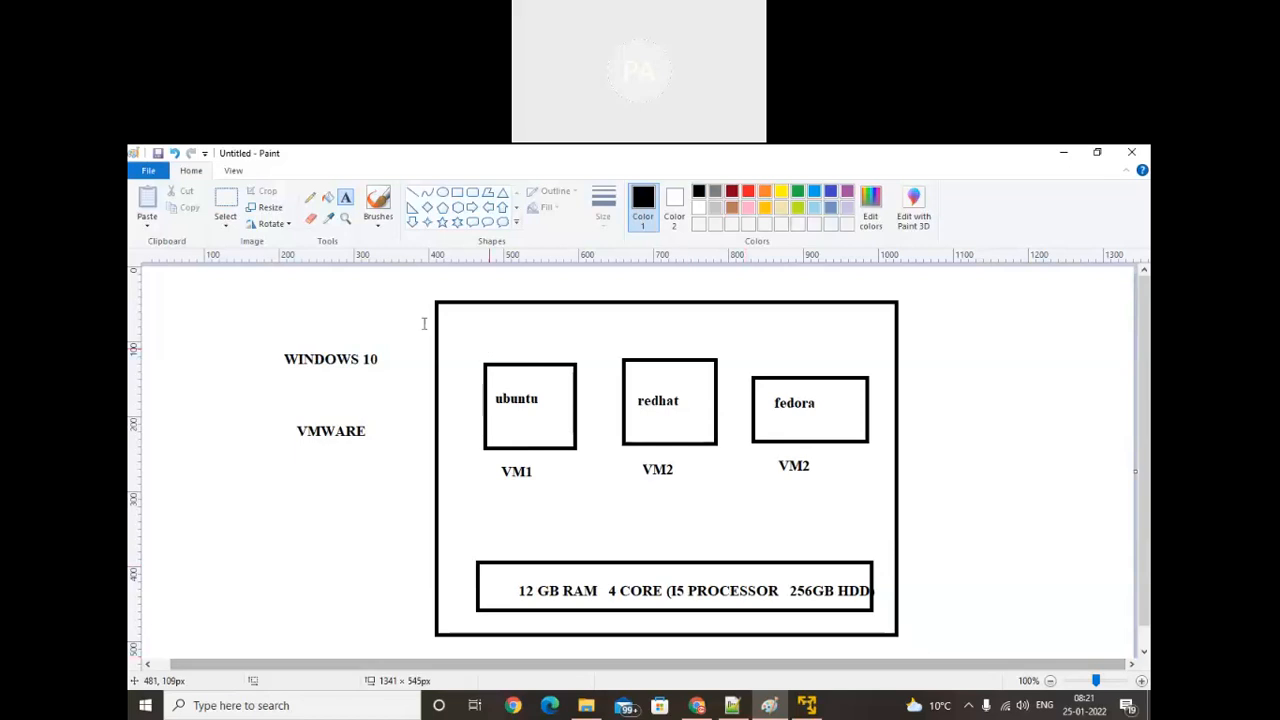
left_click(457, 193)
left_click_drag(963, 349, 1115, 513)
left_click(442, 193)
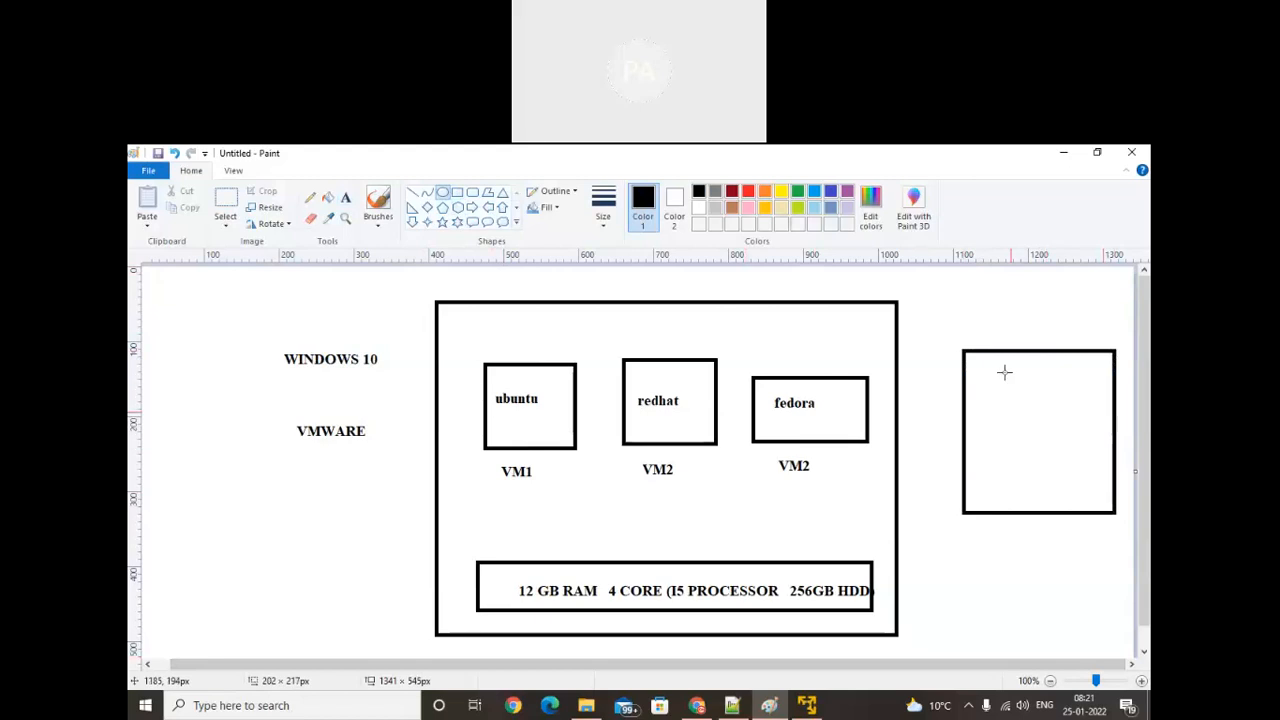
left_click_drag(1005, 367, 1080, 464)
left_click(1058, 495)
left_click(343, 198)
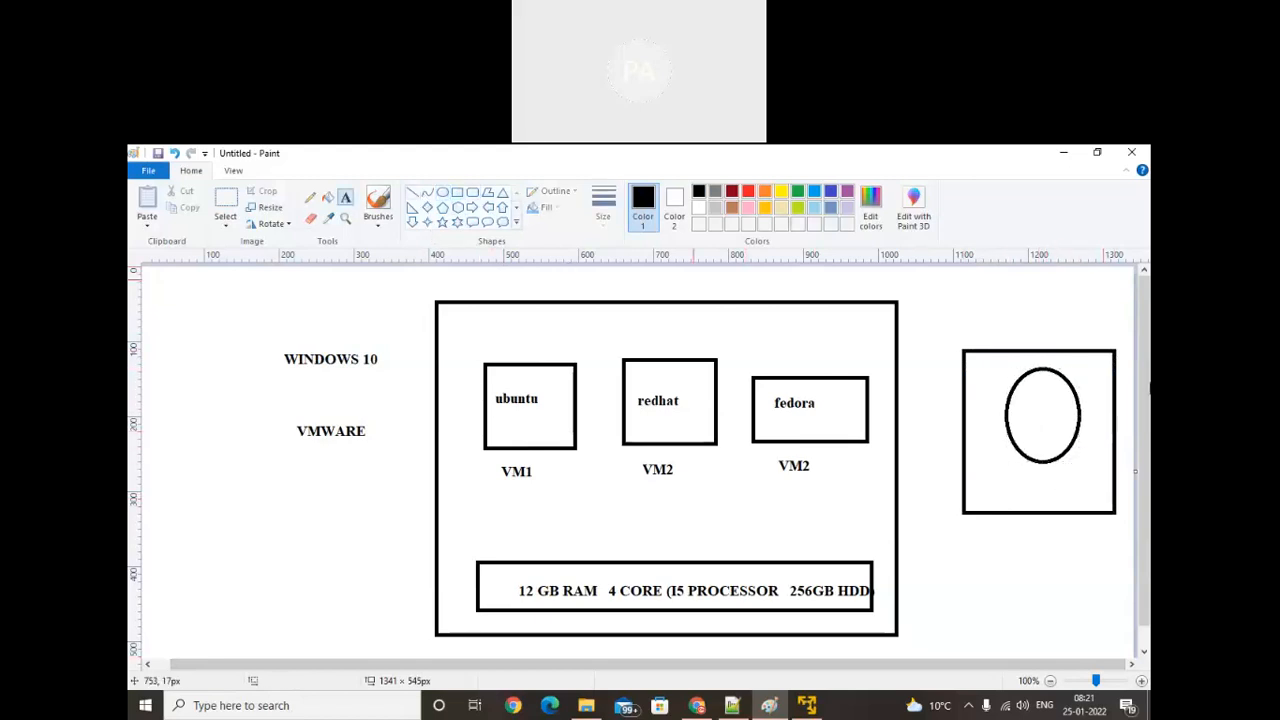
left_click(1020, 405)
type("ubuntu")
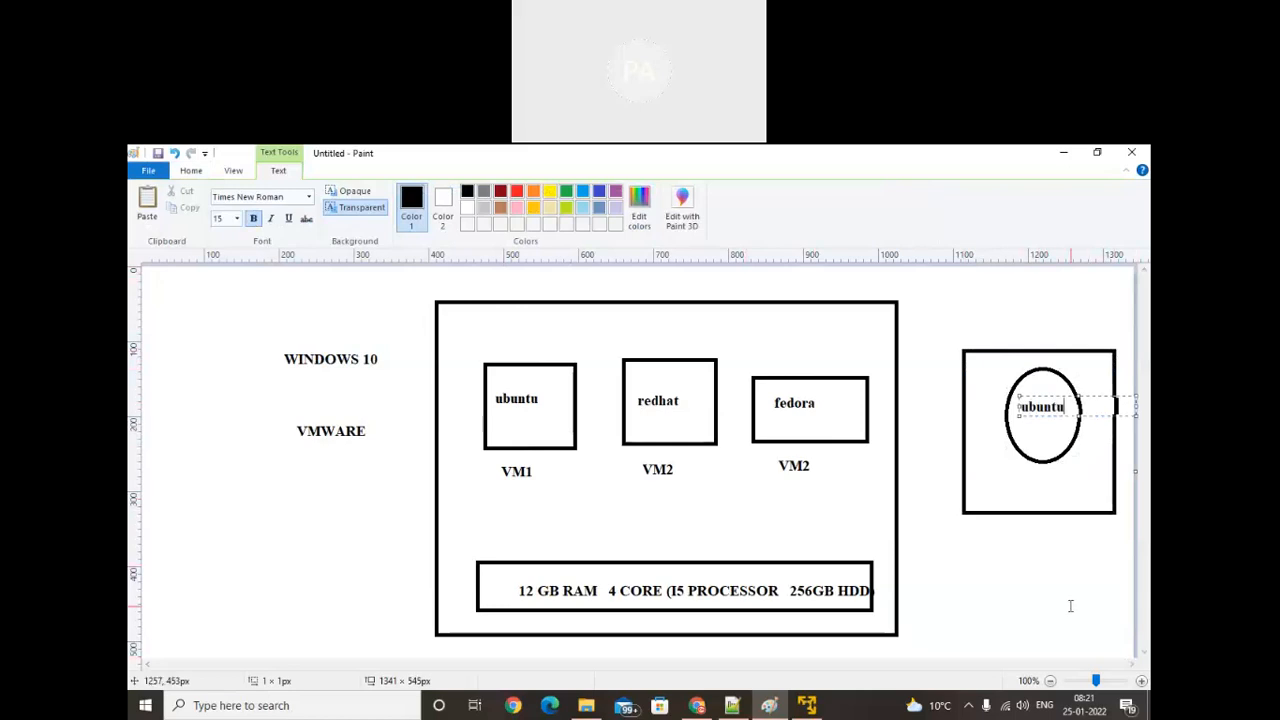
left_click(1069, 603)
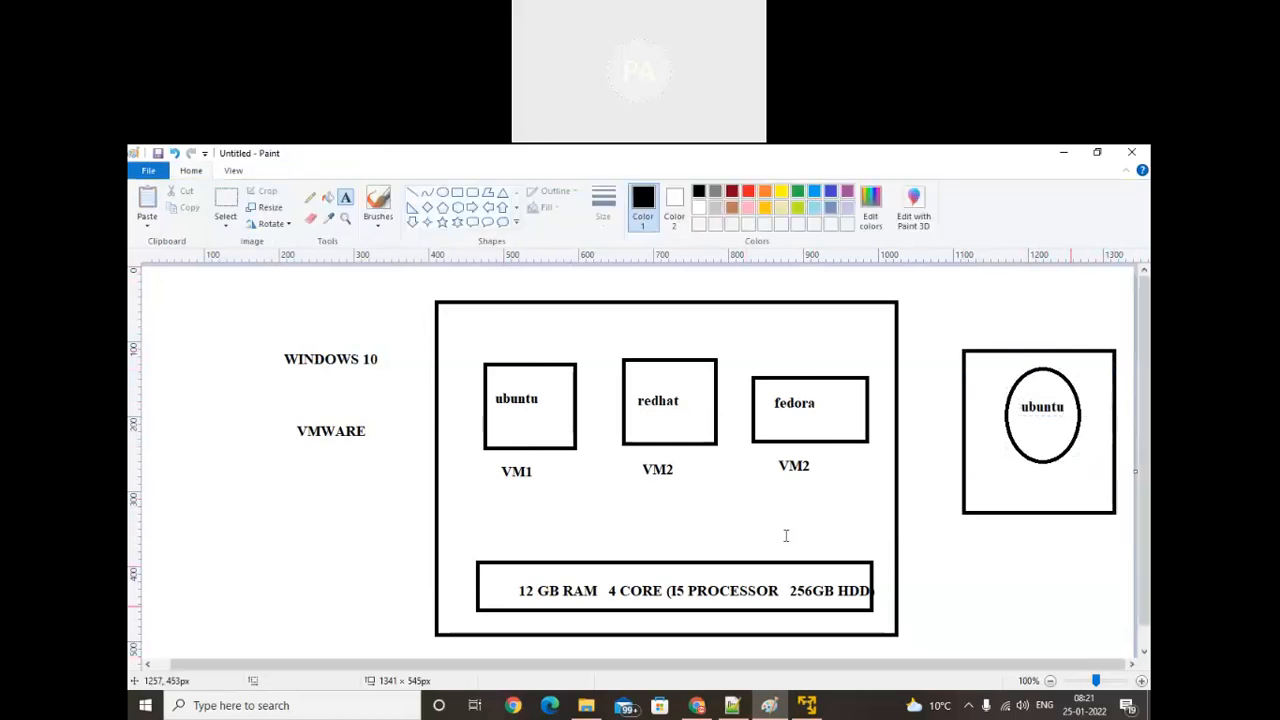
- Draw a box below the VMWARE label with a small oval inside it
left_click(457, 192)
left_click_drag(178, 460, 392, 633)
left_click(442, 192)
left_click_drag(198, 481, 233, 527)
left_click(251, 531)
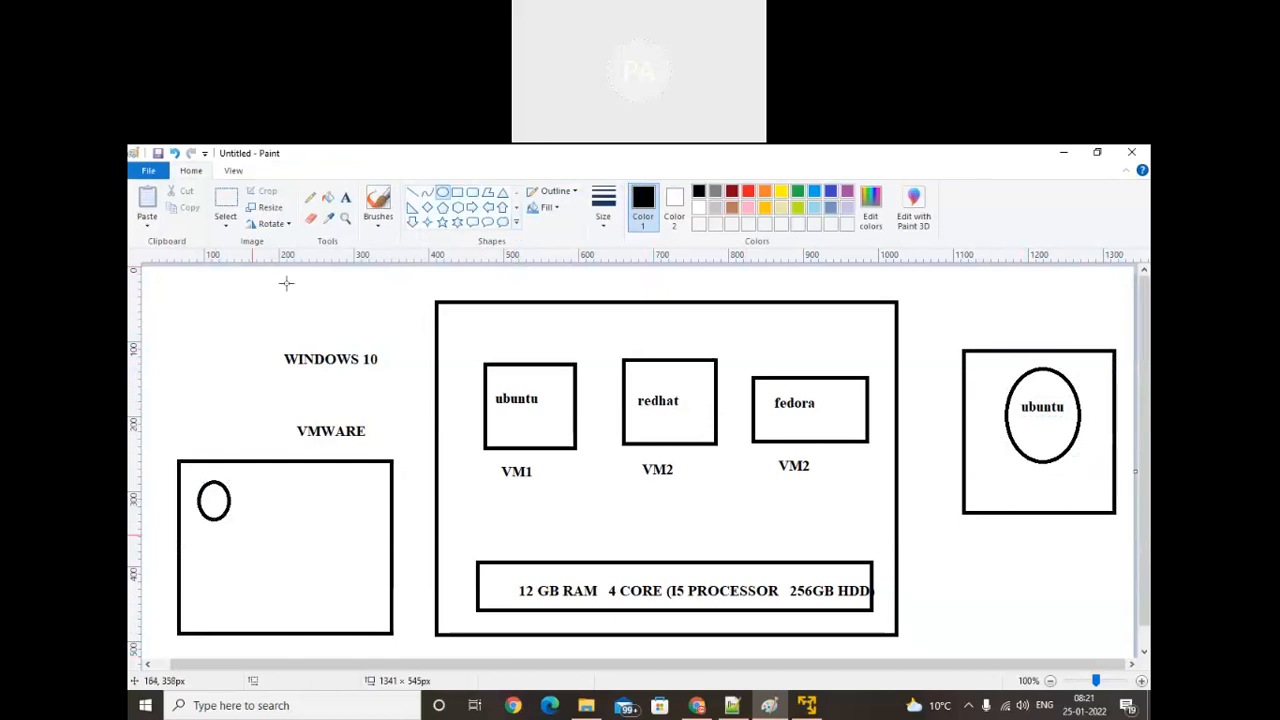
- Copy the small oval and place two copies beside it in the box
left_click(229, 200)
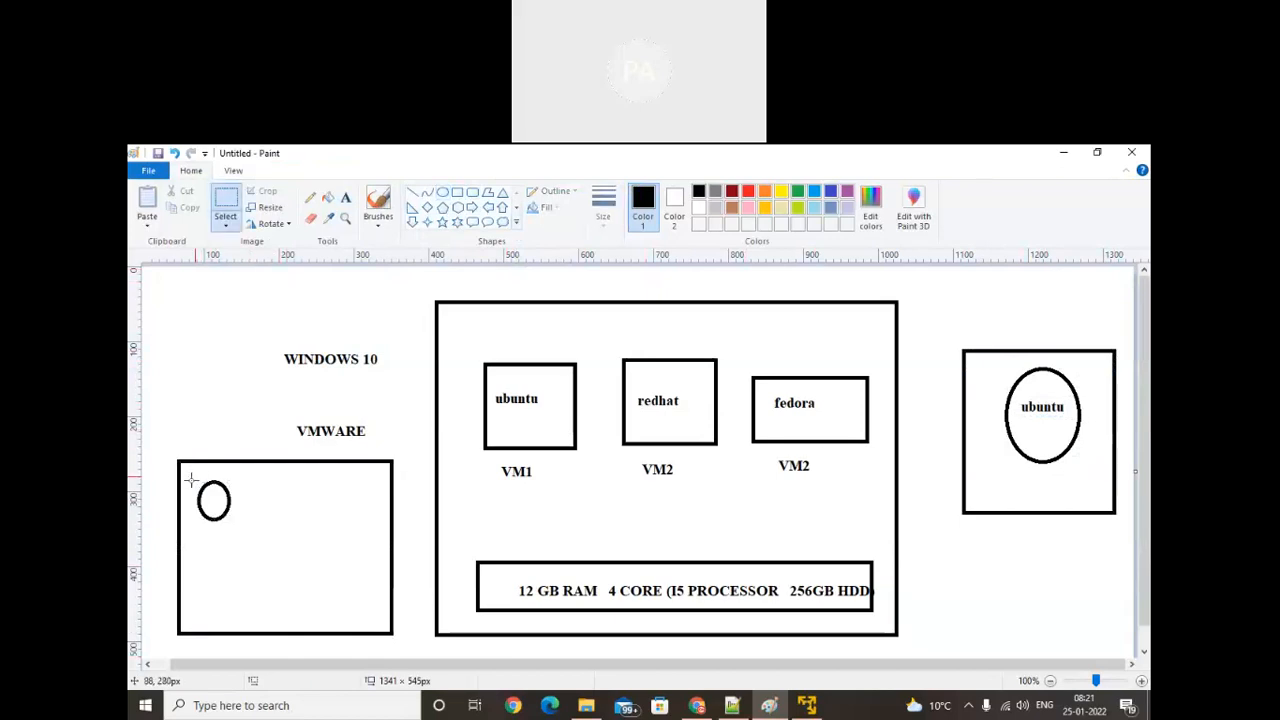
left_click_drag(191, 479, 243, 524)
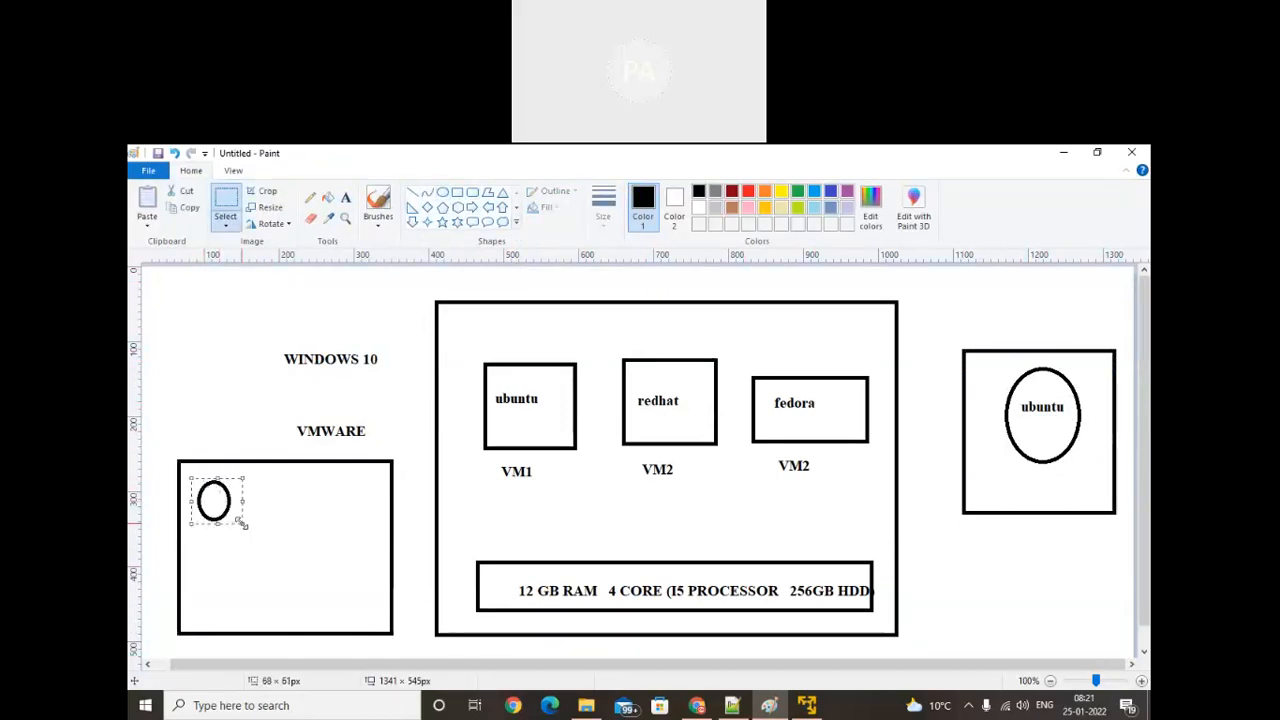
key("ctrl+c")
key("ctrl+v")
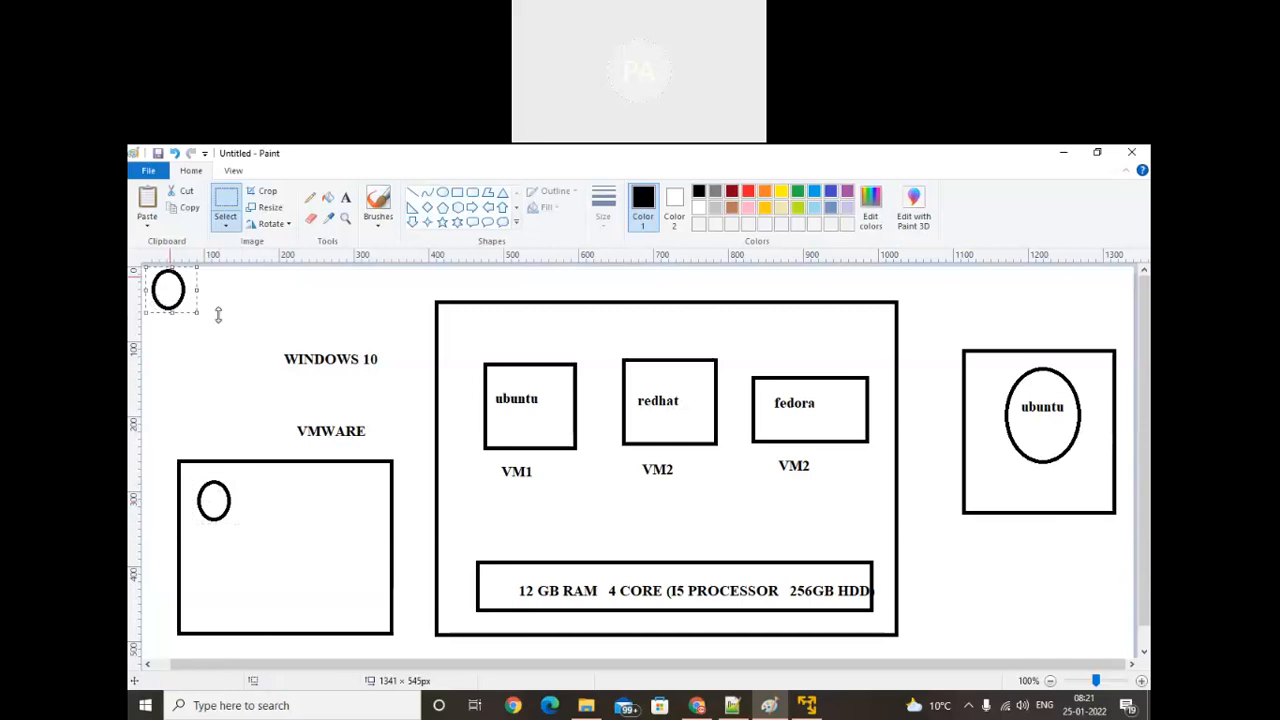
left_click_drag(196, 267, 206, 305)
key("ctrl+z")
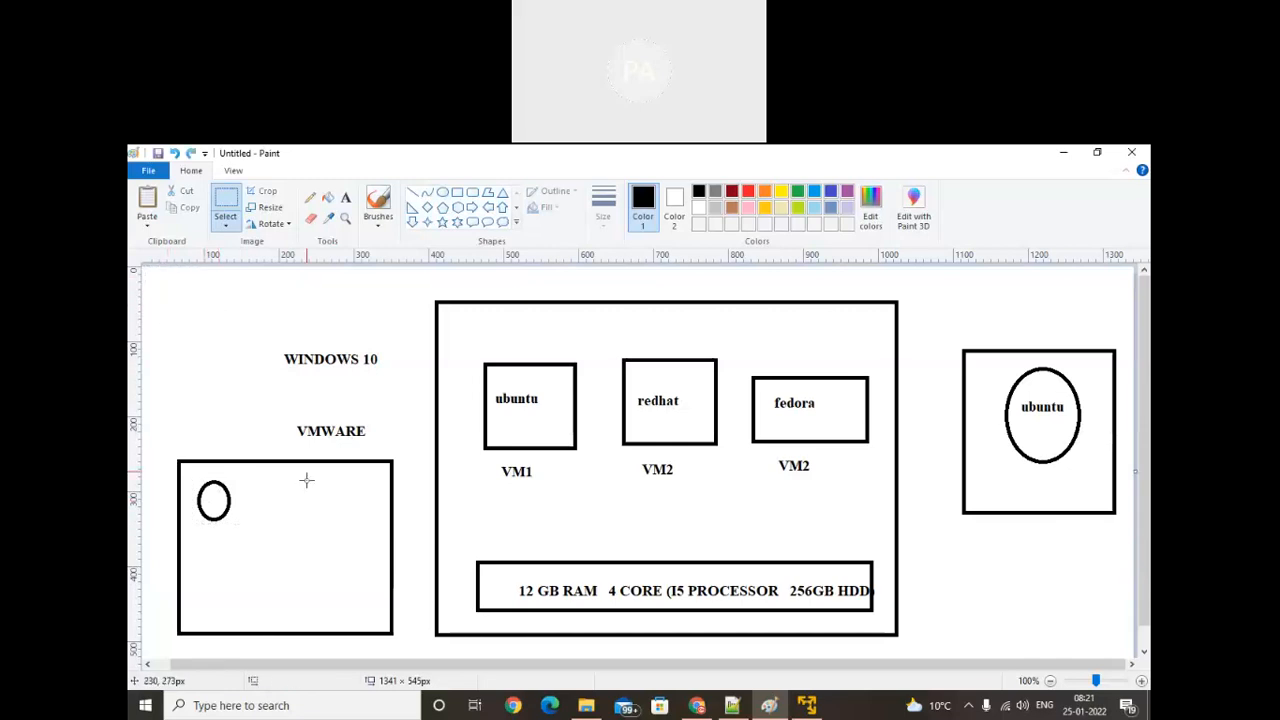
key("ctrl+v")
left_click_drag(176, 292, 280, 500)
key("ctrl+v")
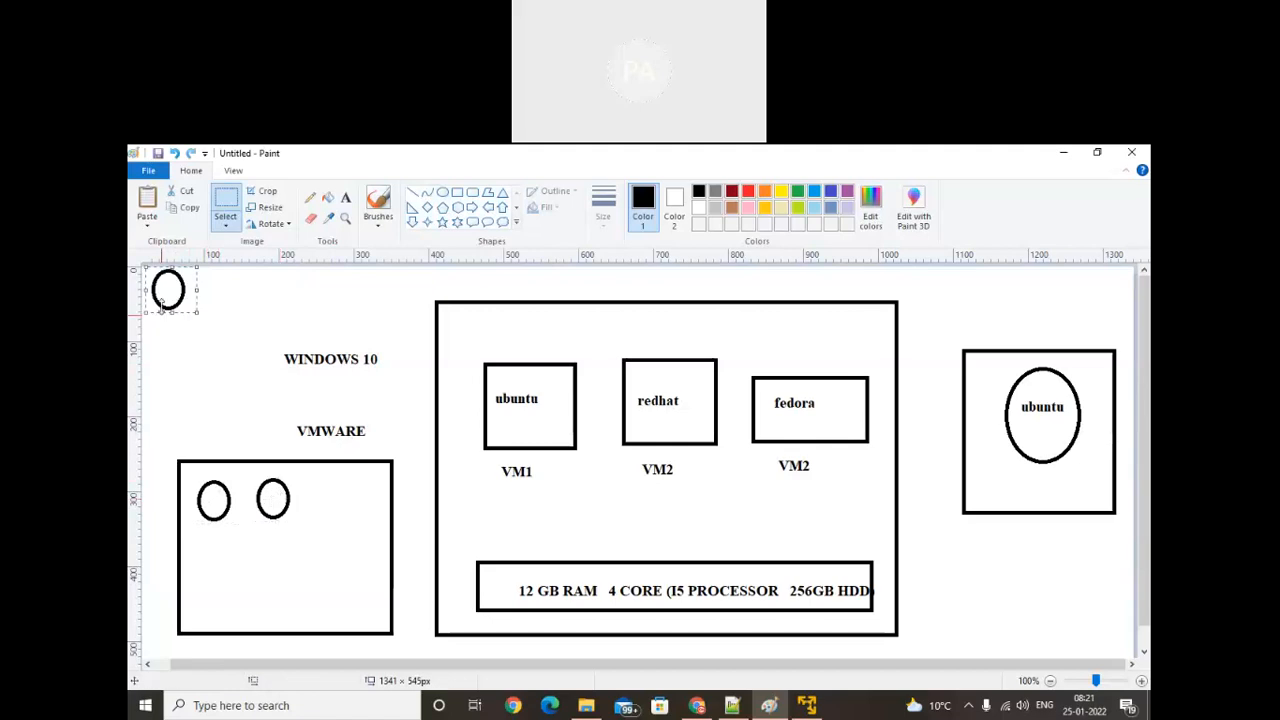
left_click_drag(172, 287, 268, 363)
left_click_drag(342, 512, 338, 505)
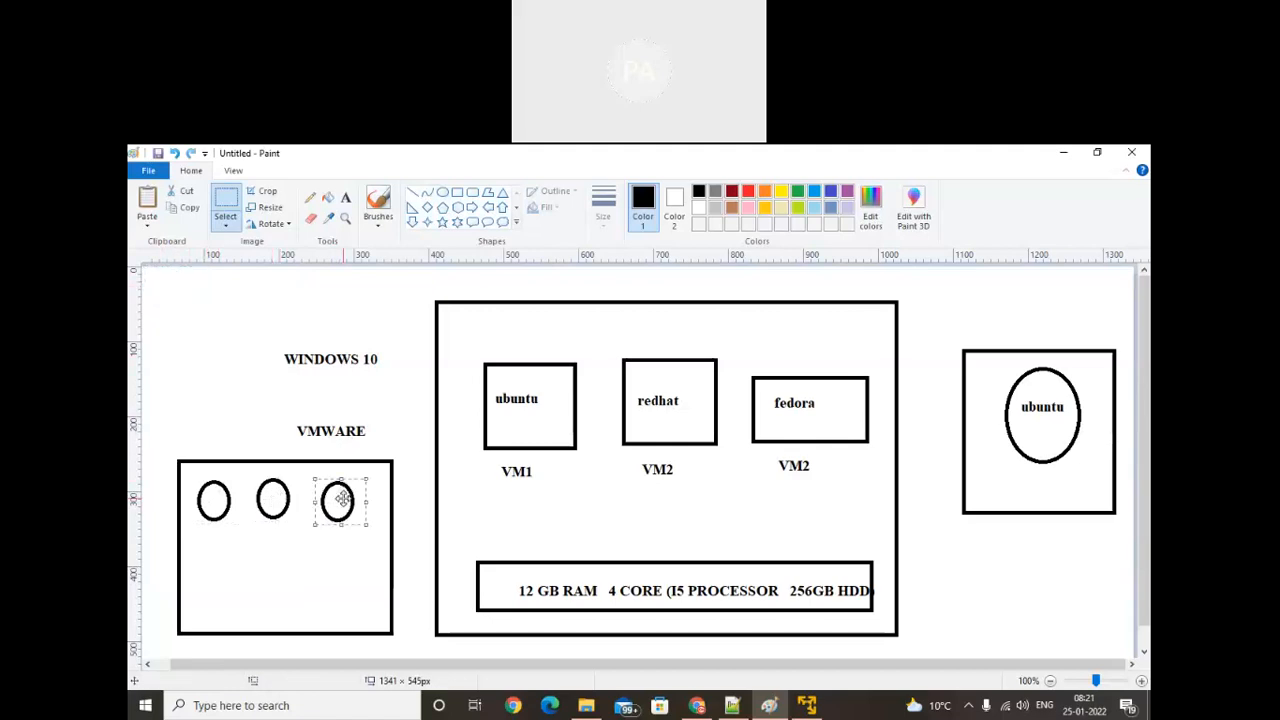
- Paste five more oval copies into lower rows, giving the box eight ovals
key("ctrl+v")
left_click_drag(170, 291, 212, 557)
key("ctrl+v")
left_click_drag(164, 285, 266, 553)
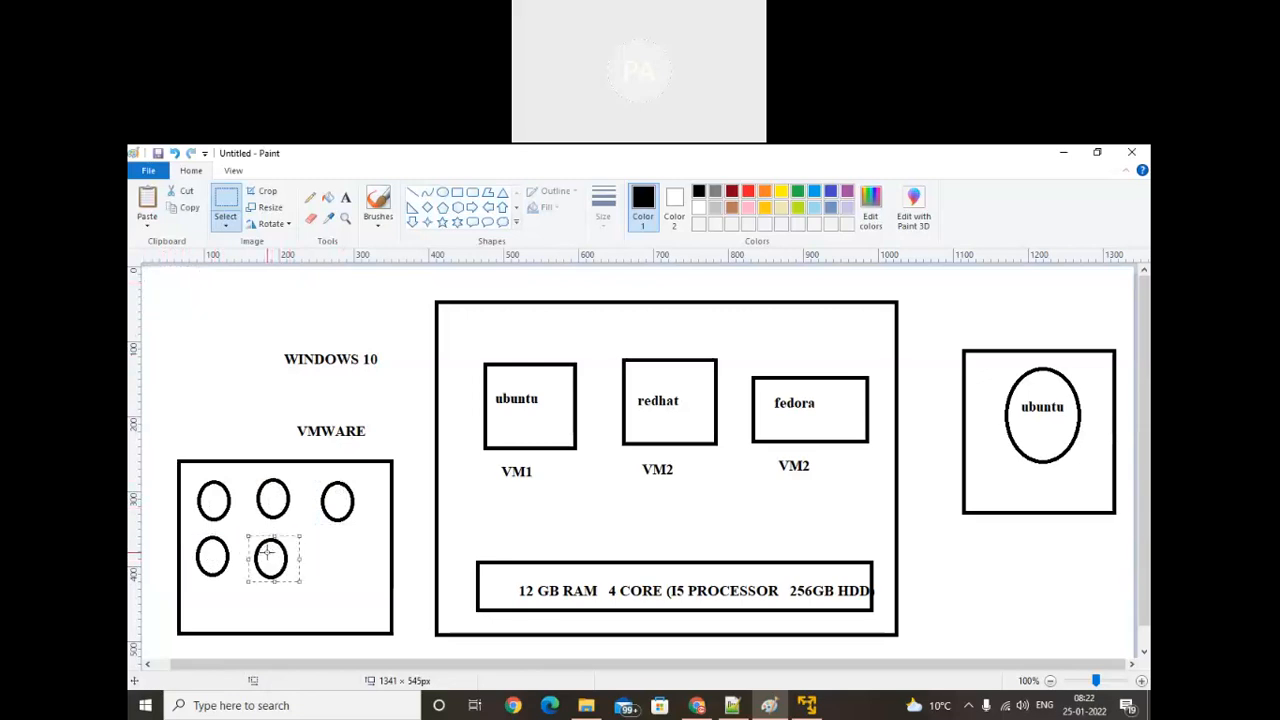
key("ctrl+v")
left_click_drag(165, 292, 335, 561)
key("ctrl+v")
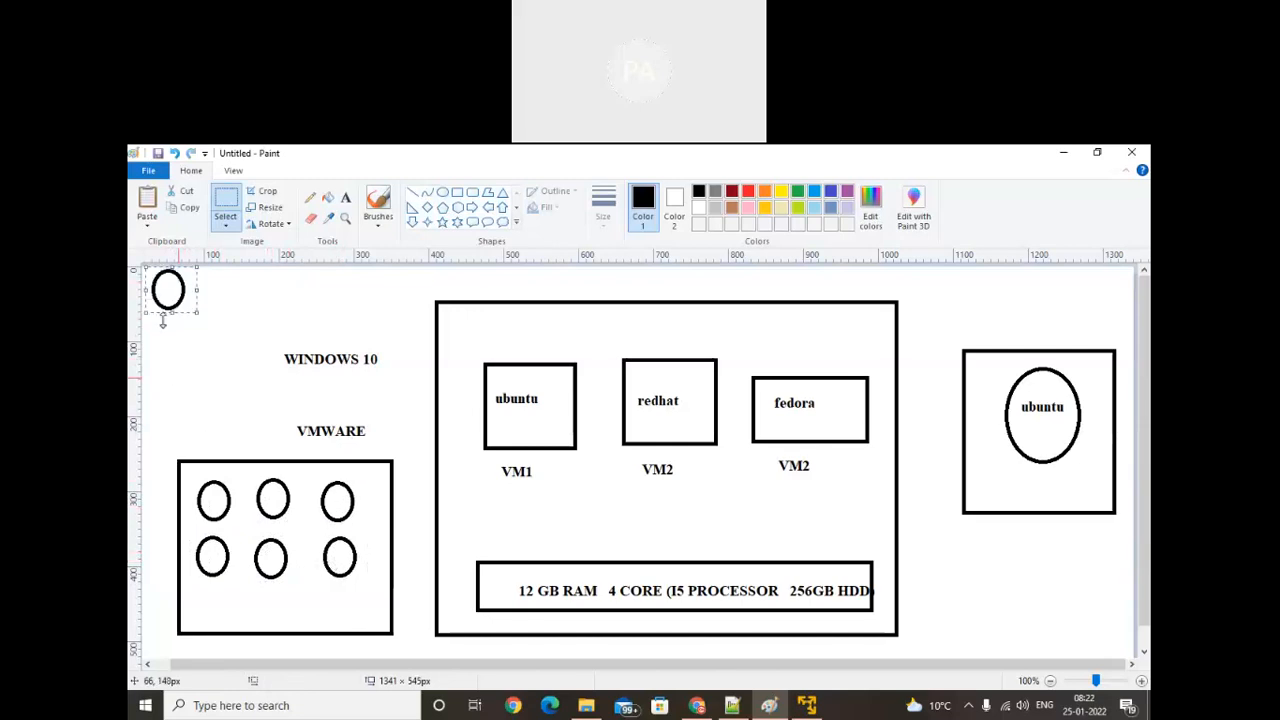
left_click_drag(205, 308, 302, 604)
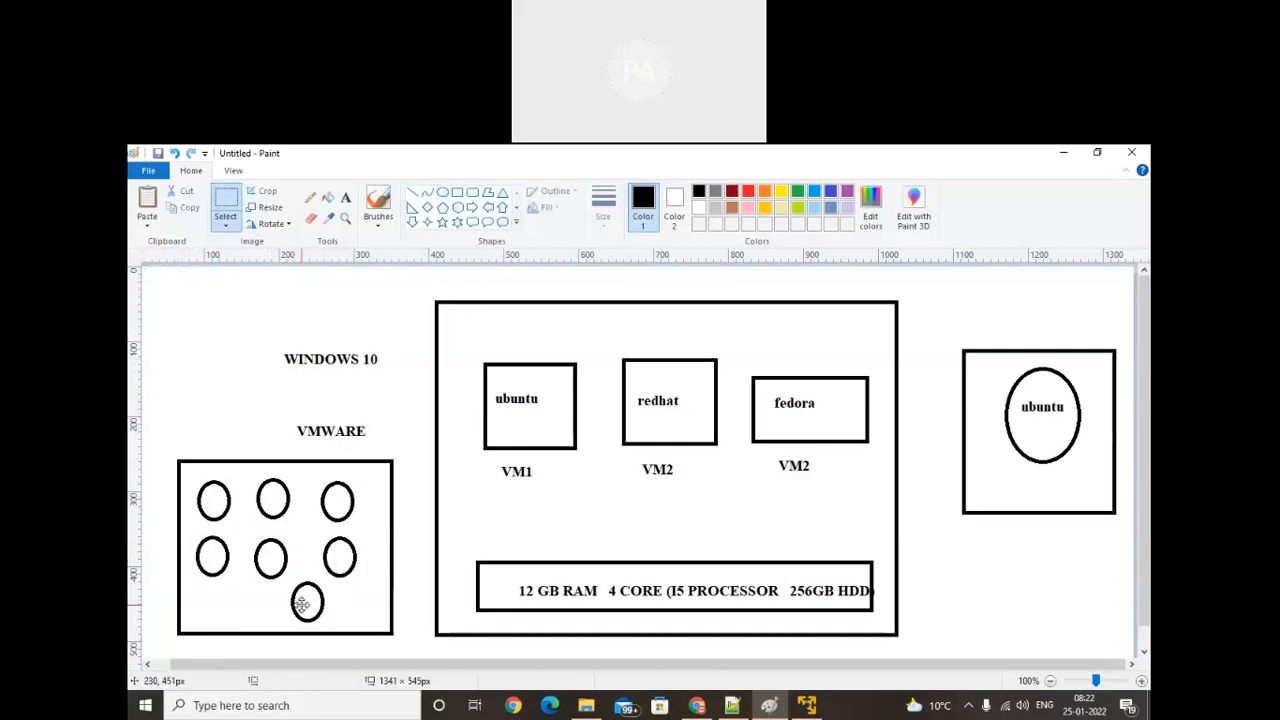
key("ctrl+v")
left_click_drag(168, 290, 241, 601)
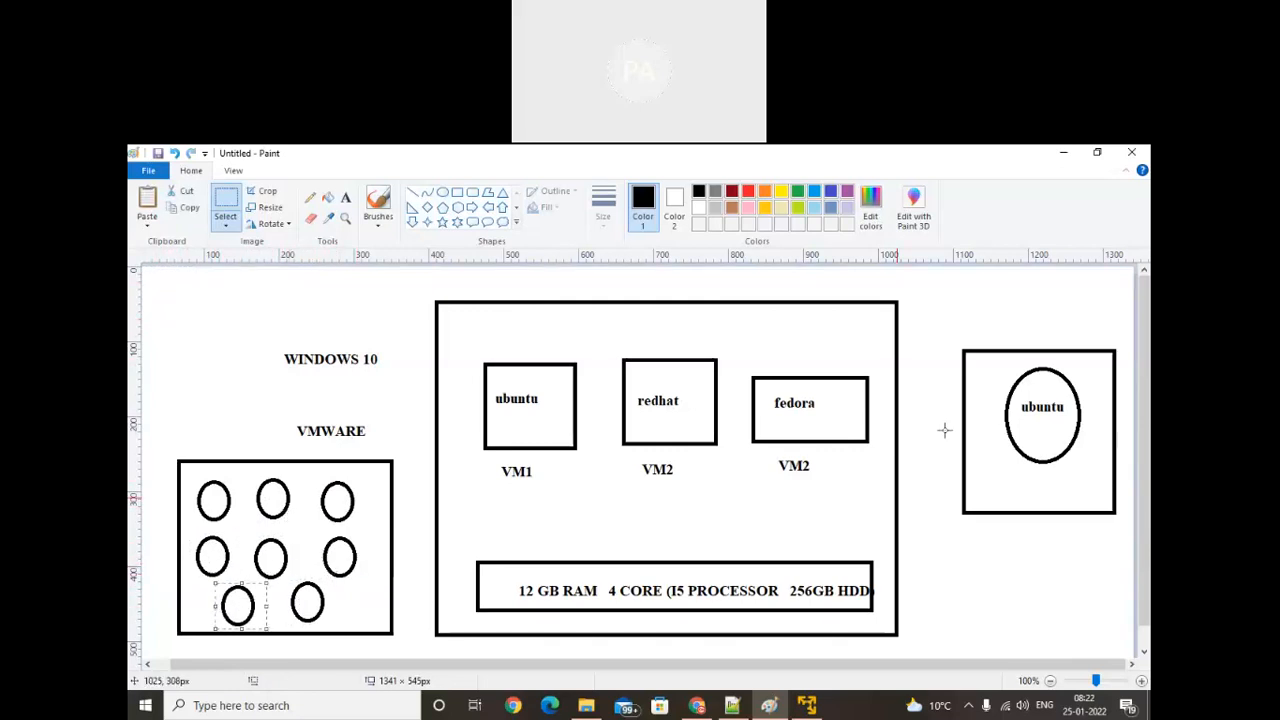
key("alt+Tab")
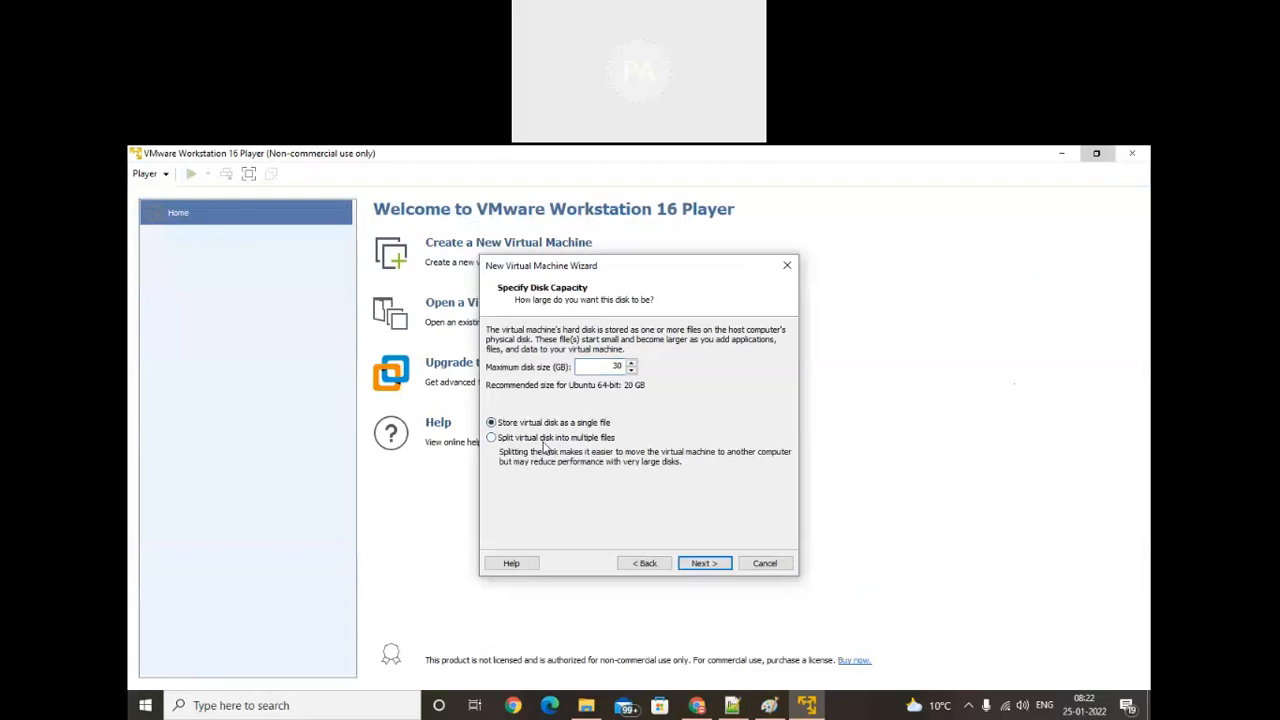
- Proceed to the summary page and open the new machine's hardware settings
left_click(704, 563)
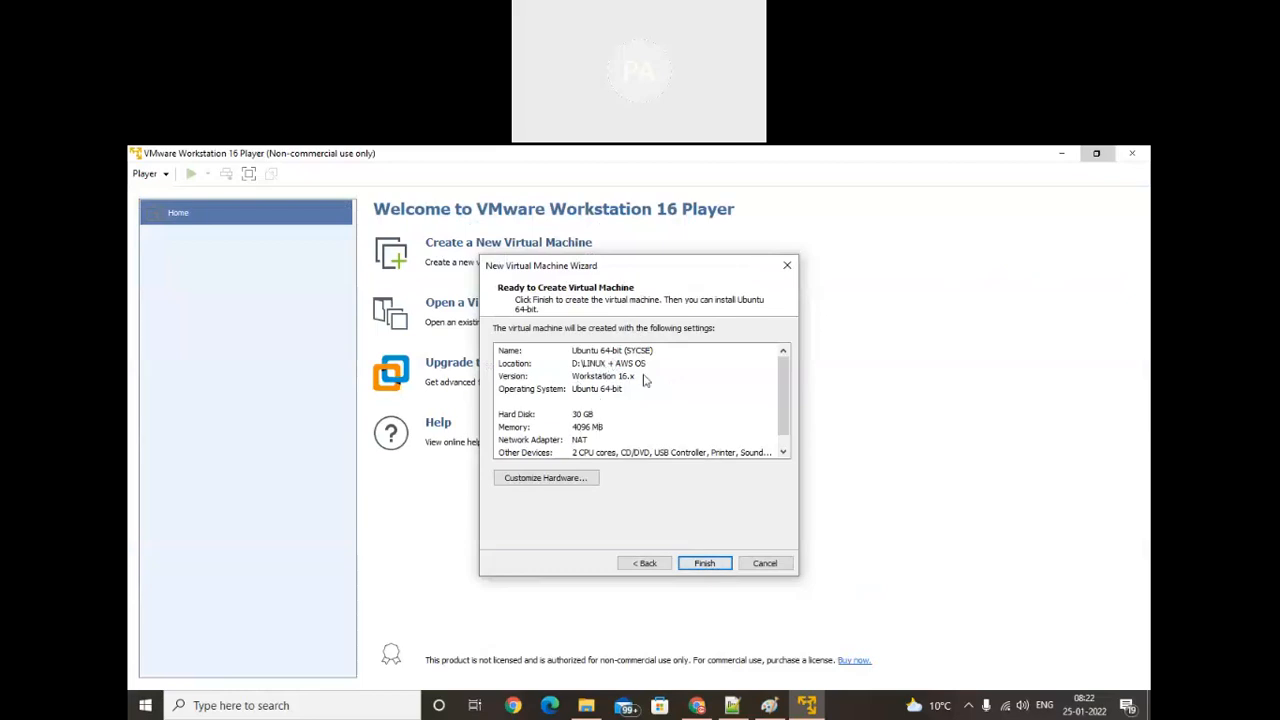
scroll(783, 408, "down", 1)
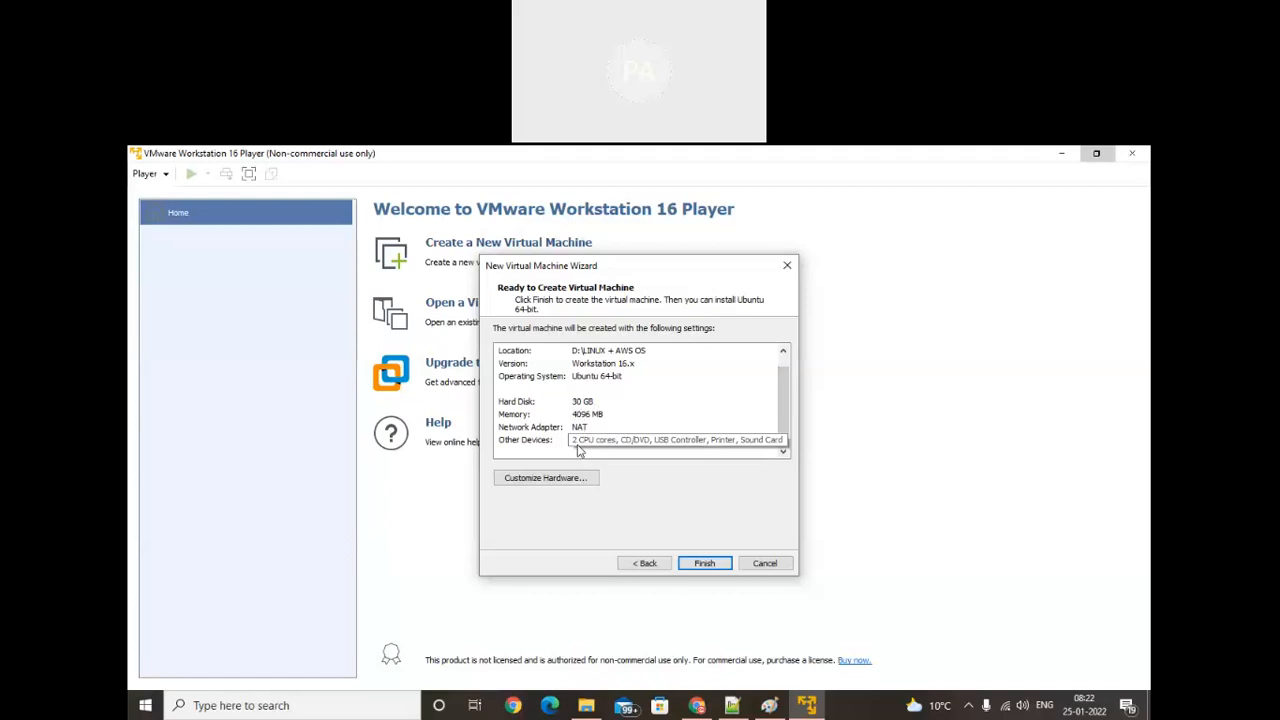
left_click(568, 483)
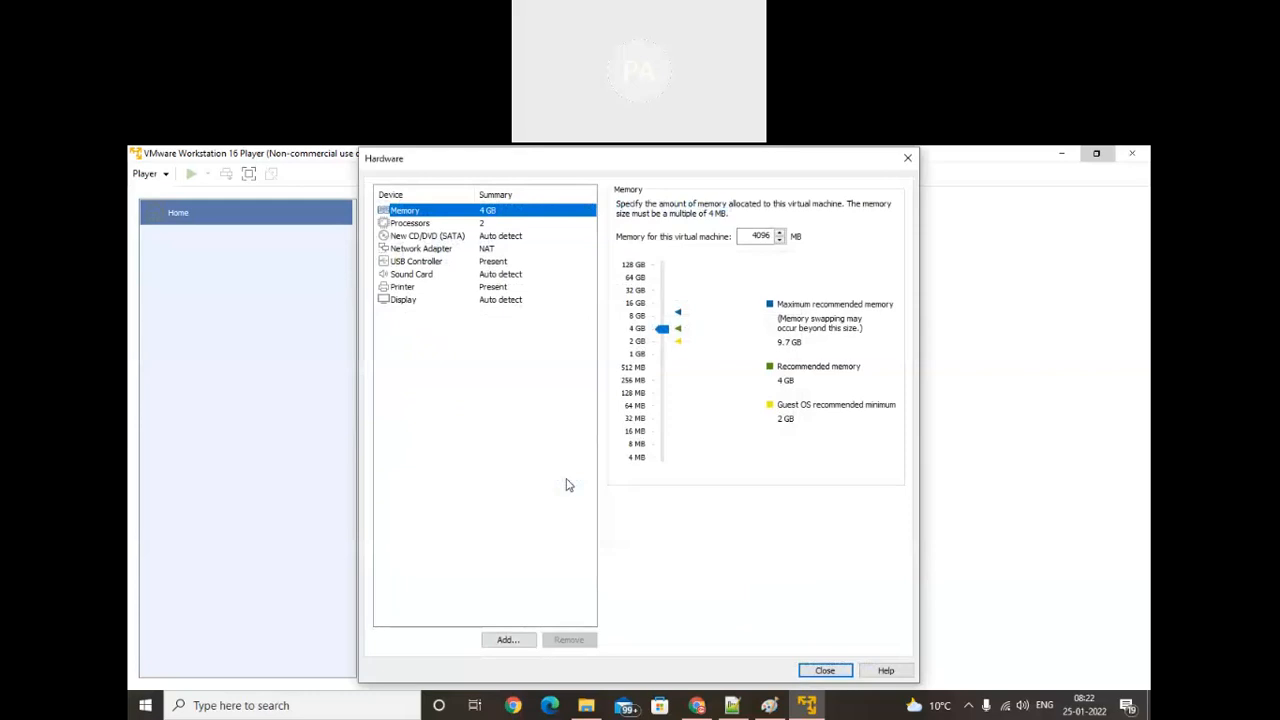
- Raise the machine's memory and keep the processor at 2 cores
left_click_drag(662, 329, 667, 318)
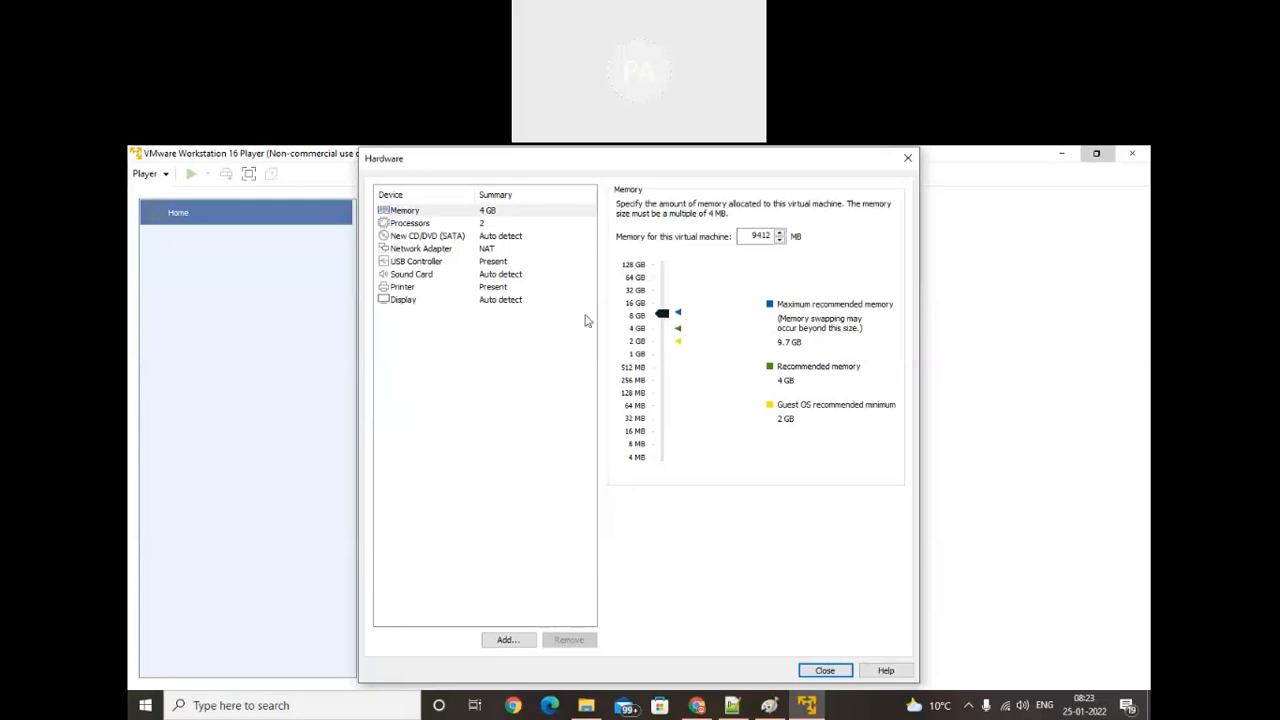
left_click(428, 223)
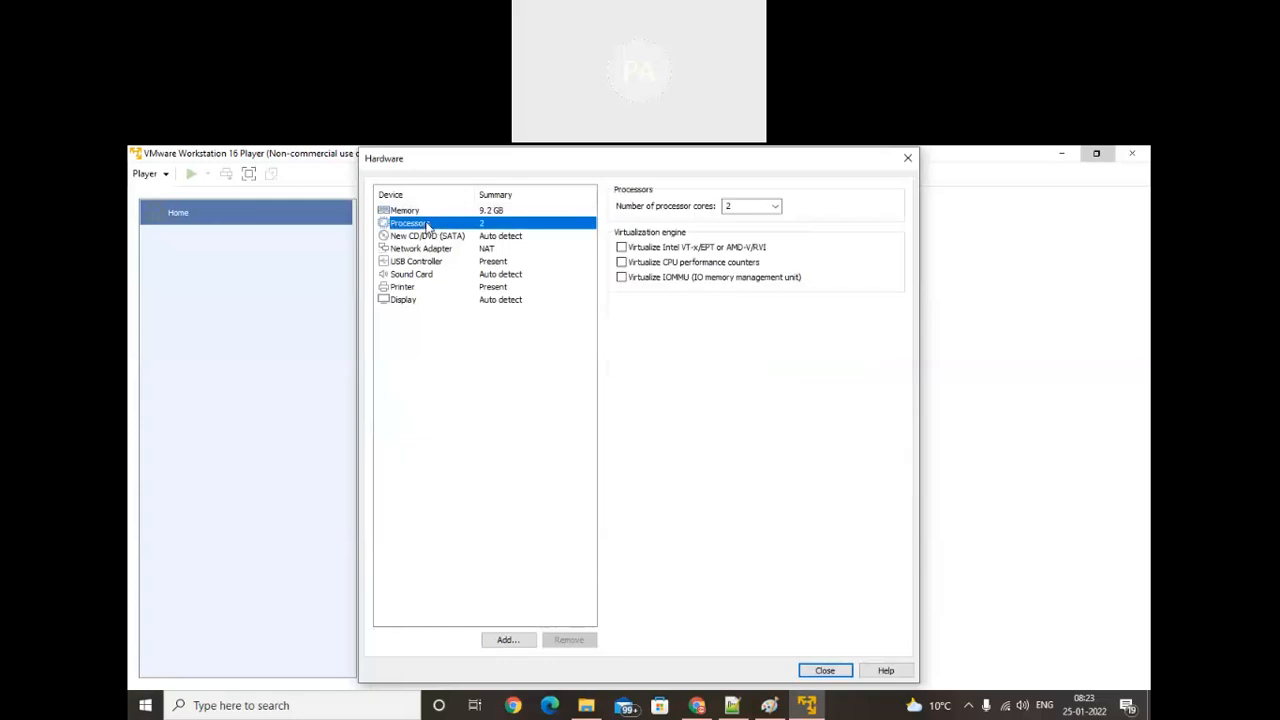
left_click(742, 209)
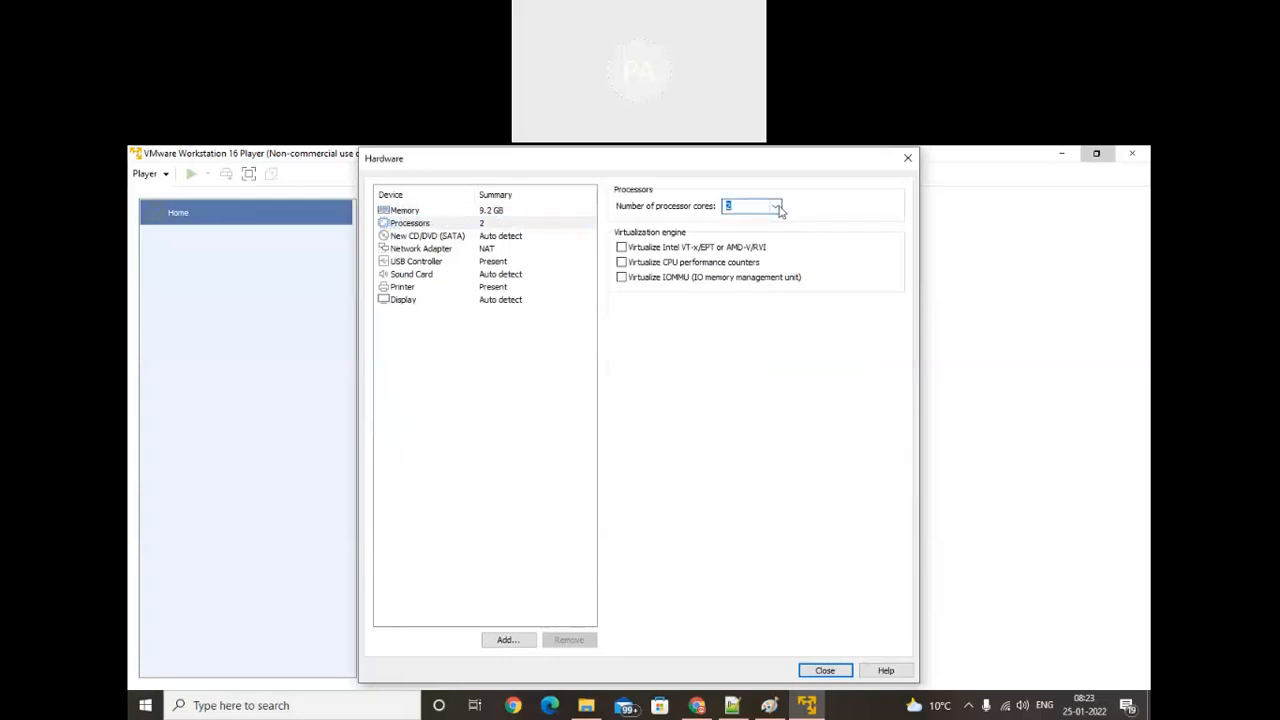
left_click(777, 208)
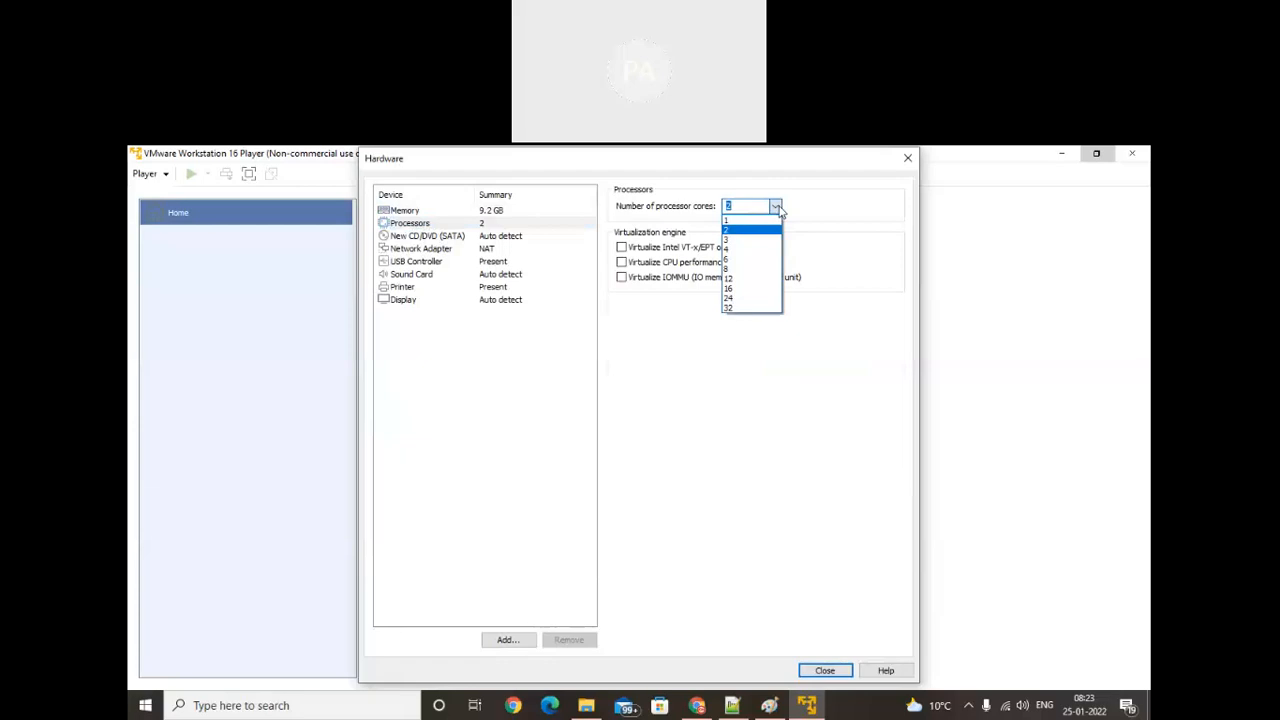
left_click(741, 228)
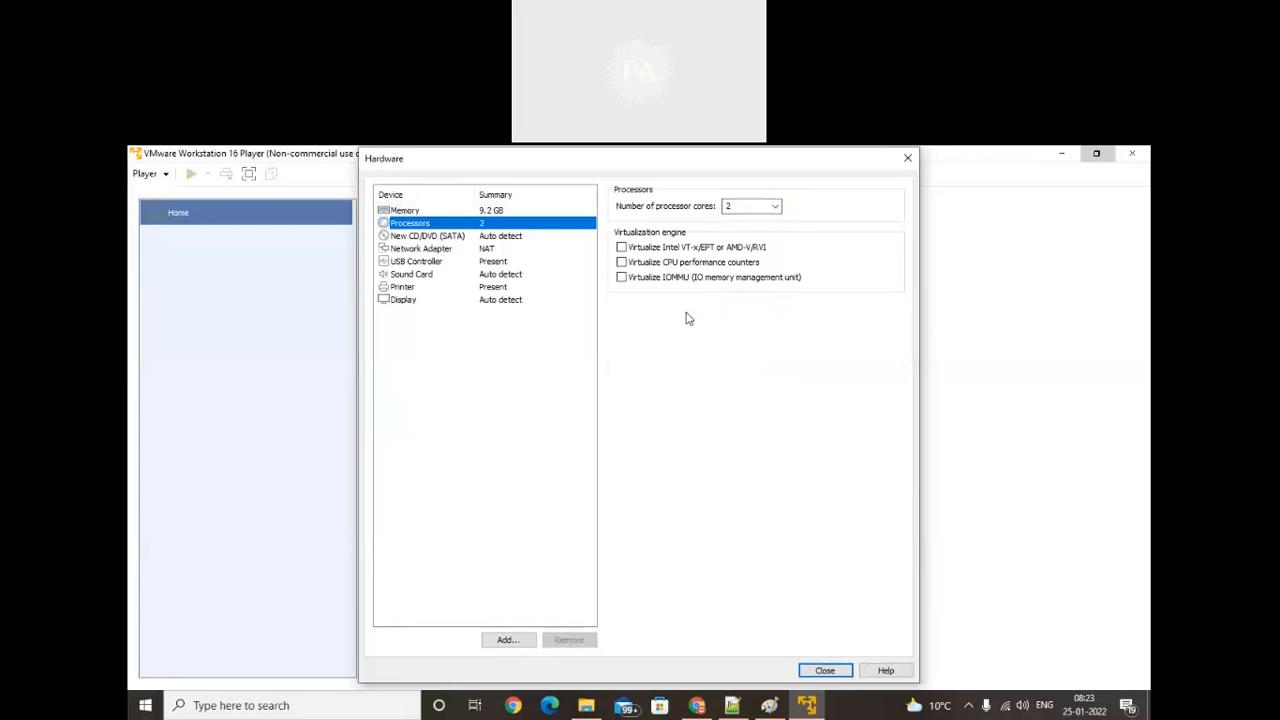
- Enable VT-x/EPT, CPU performance counters and IOMMU virtualization, then review network and CD/DVD
left_click(621, 247)
left_click(621, 264)
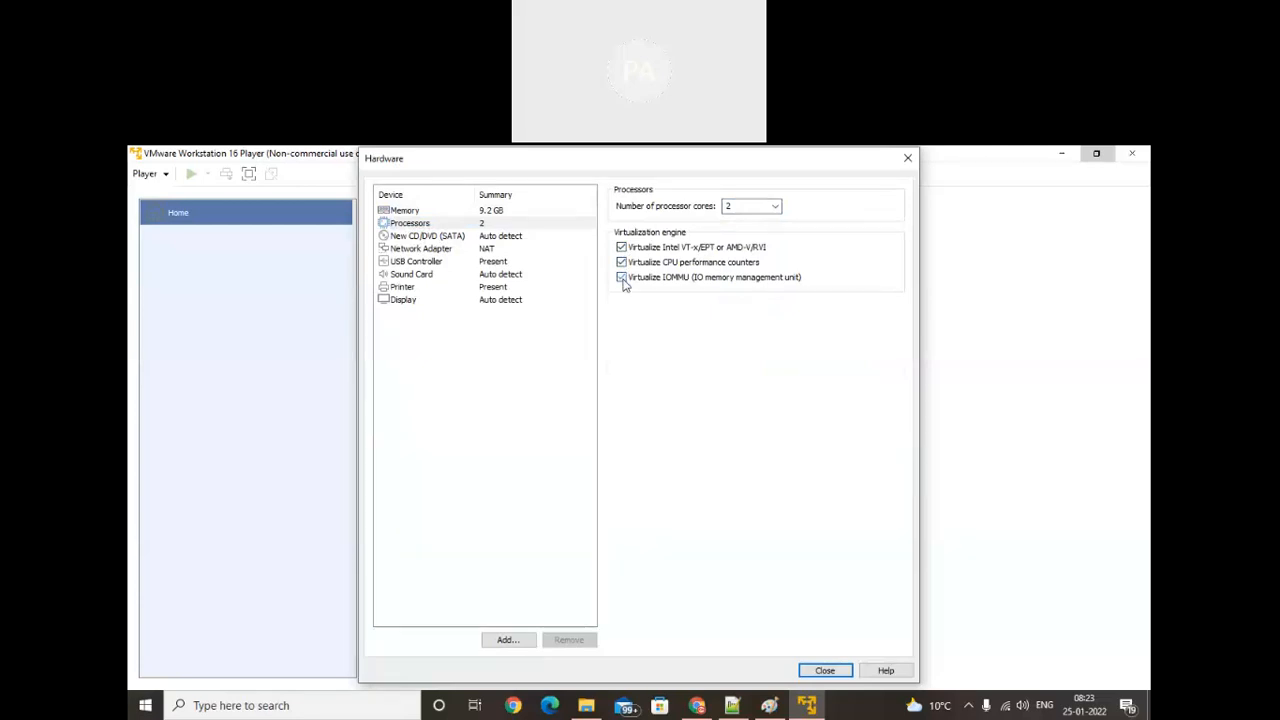
left_click(621, 278)
left_click(428, 251)
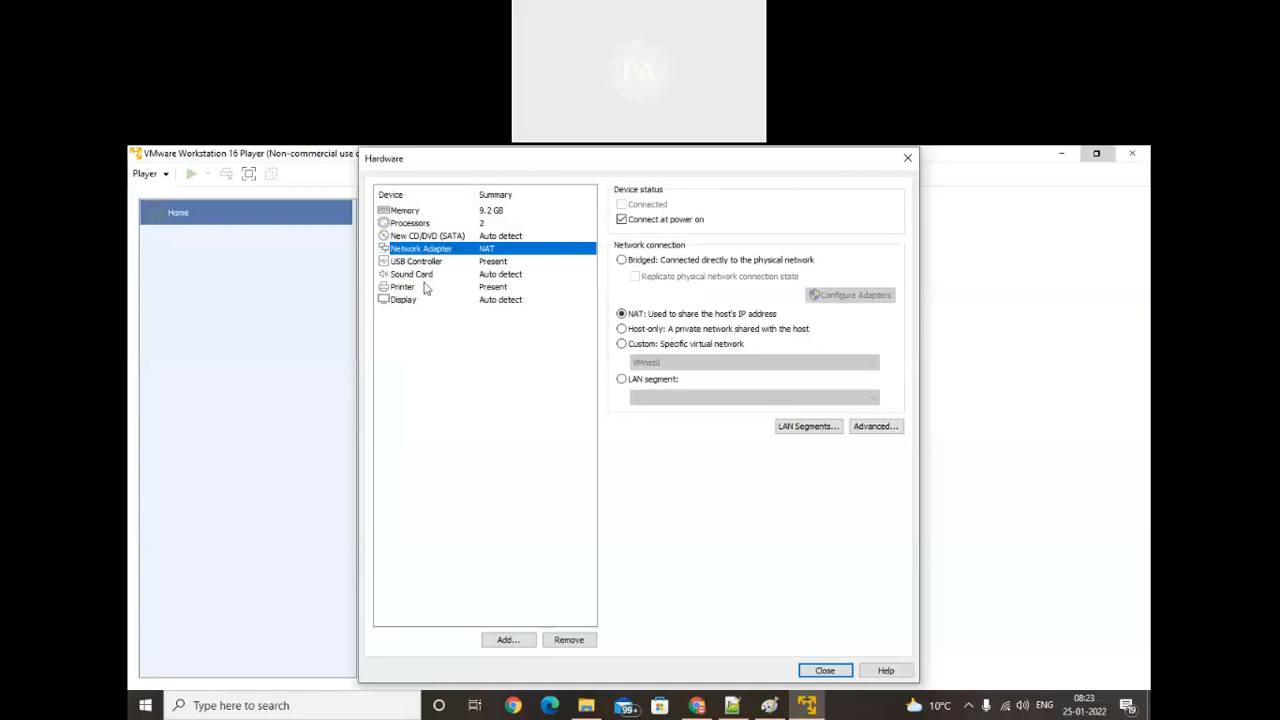
left_click(424, 237)
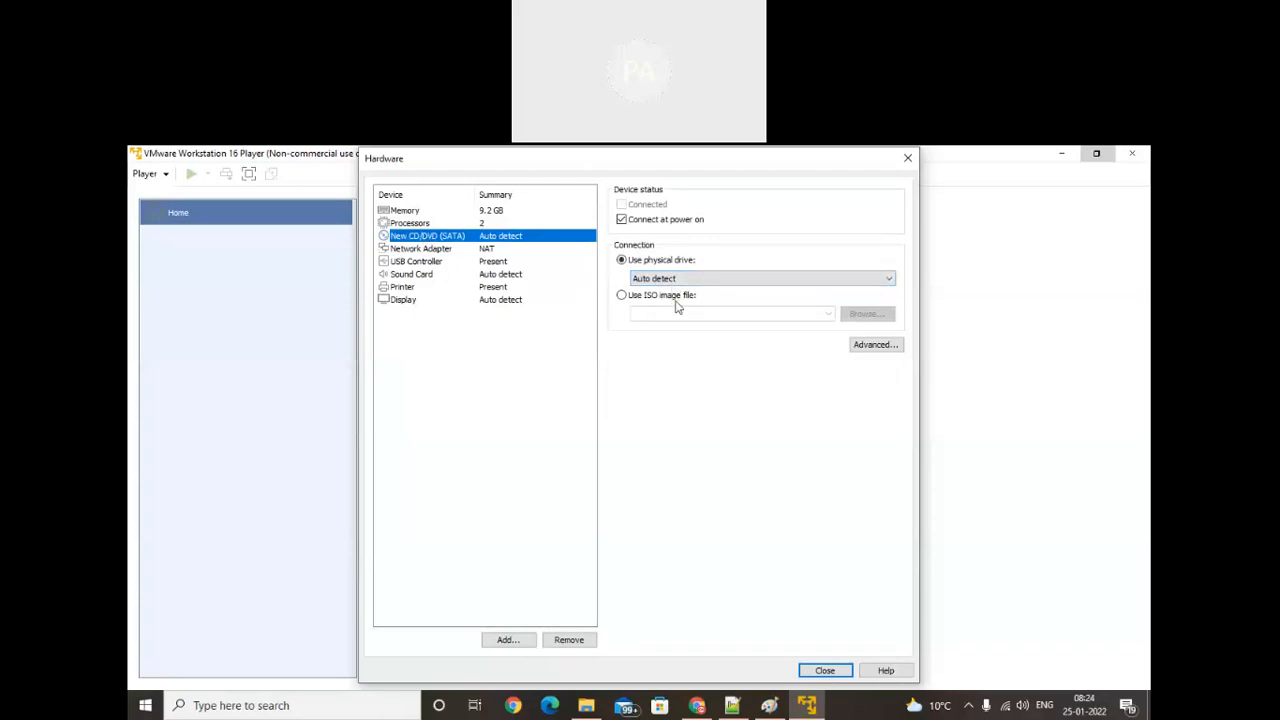
- Mount ubuntu-20.04.2.0-desktop-amd64 ISO from D:\ALL OS BACKUP in the CD/DVD drive and finish
left_click(673, 298)
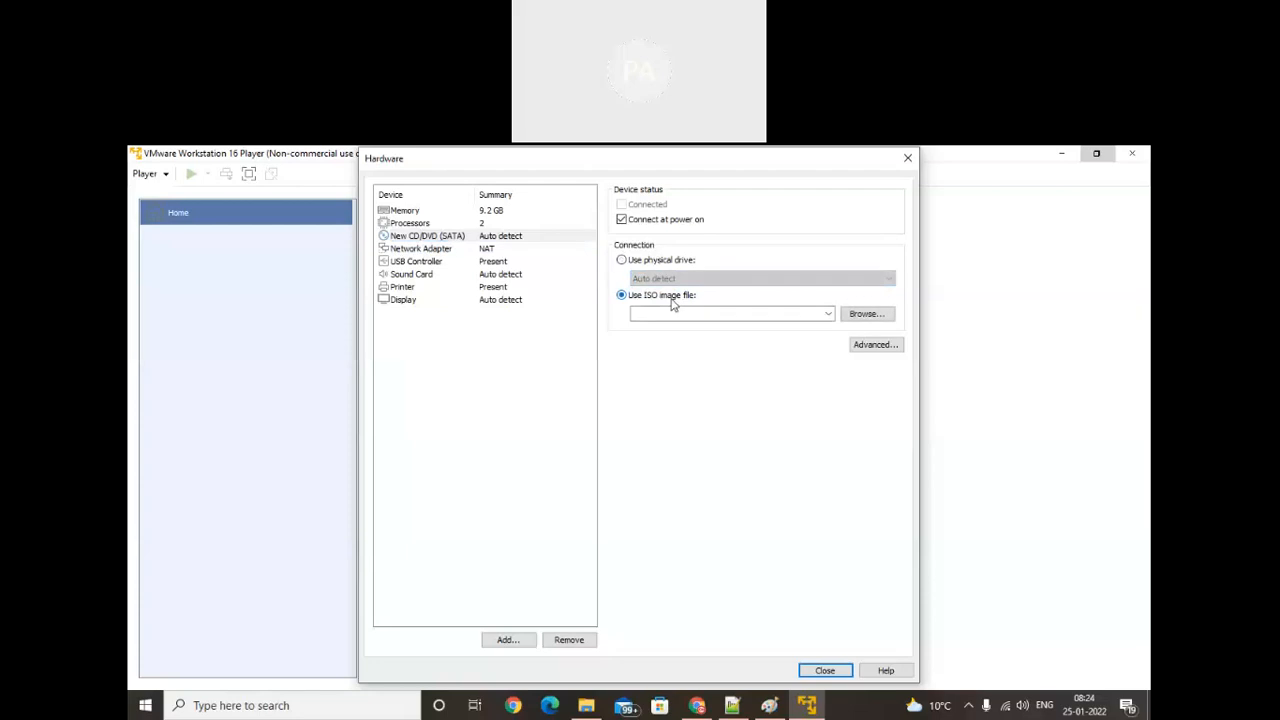
left_click(878, 318)
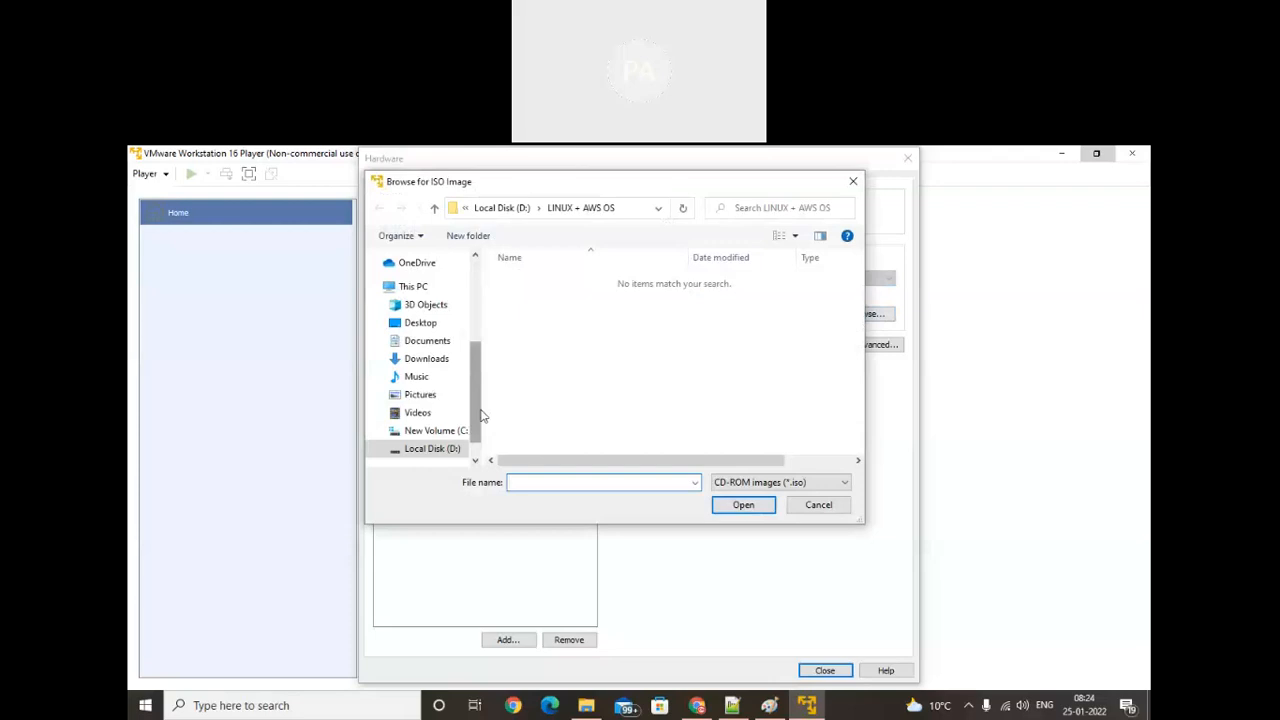
scroll(481, 415, "down", 1)
left_click(443, 424)
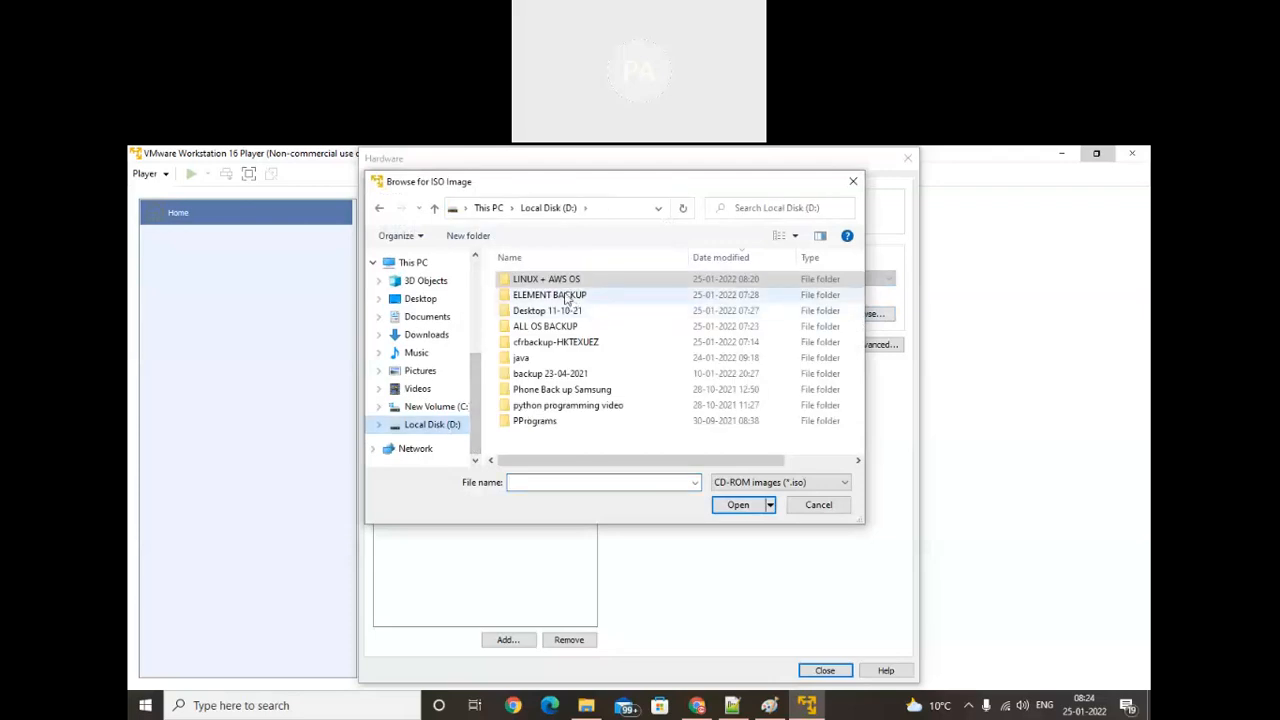
left_click(566, 328)
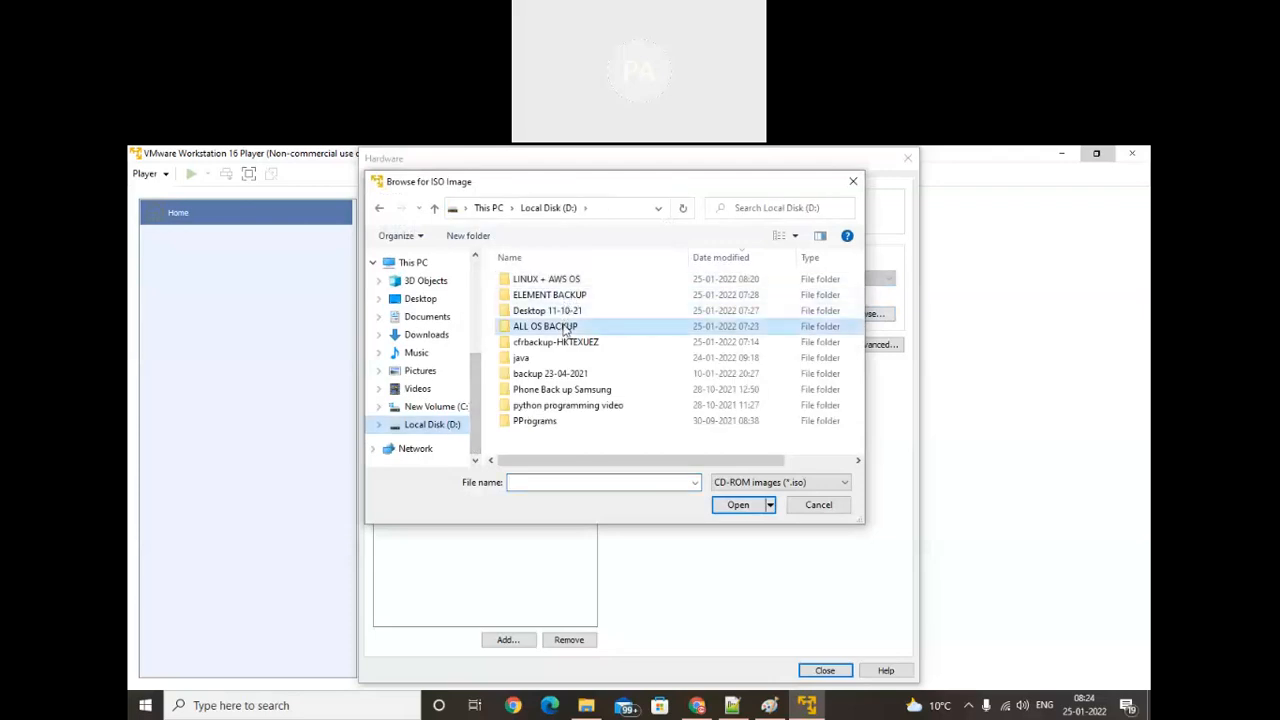
double_click(566, 328)
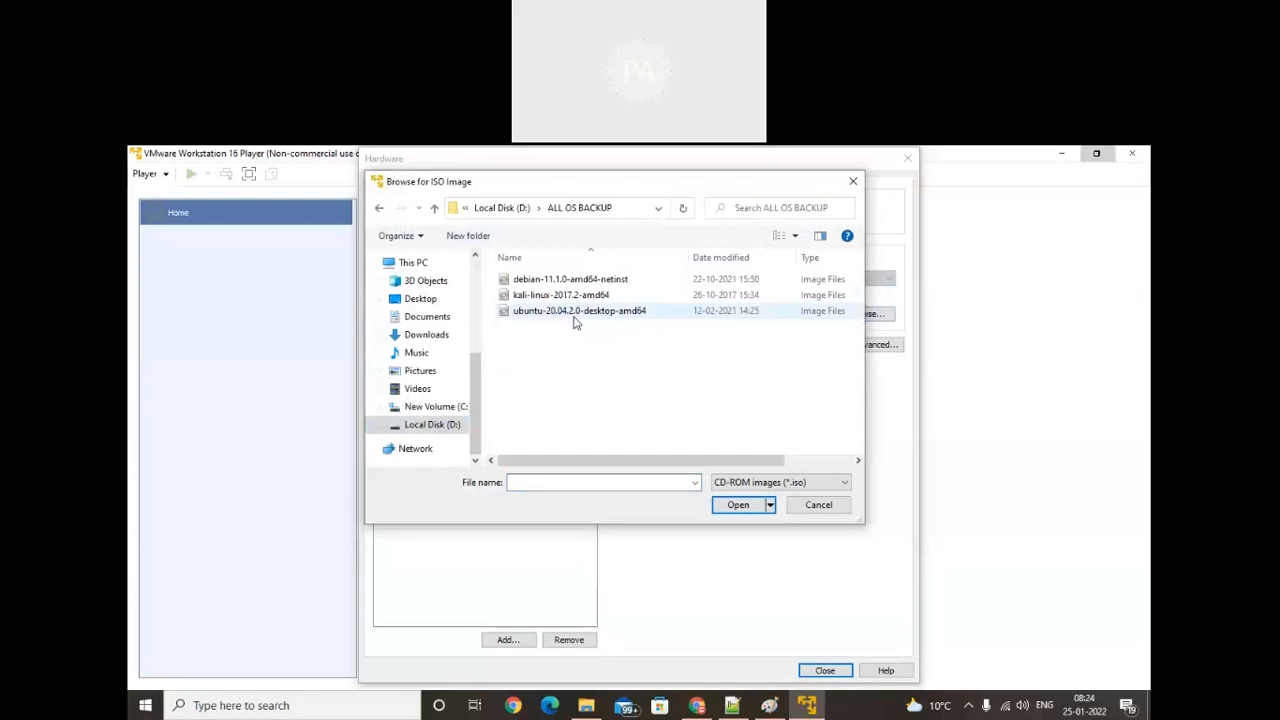
left_click(575, 316)
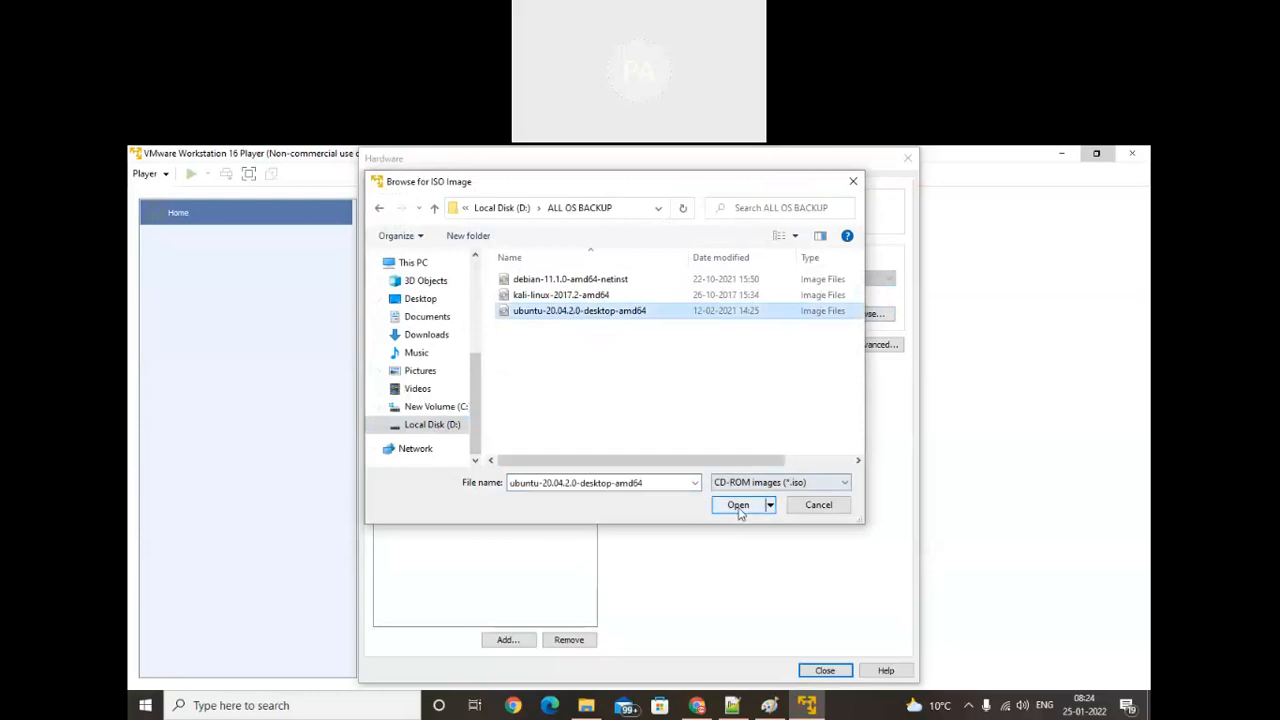
left_click(738, 505)
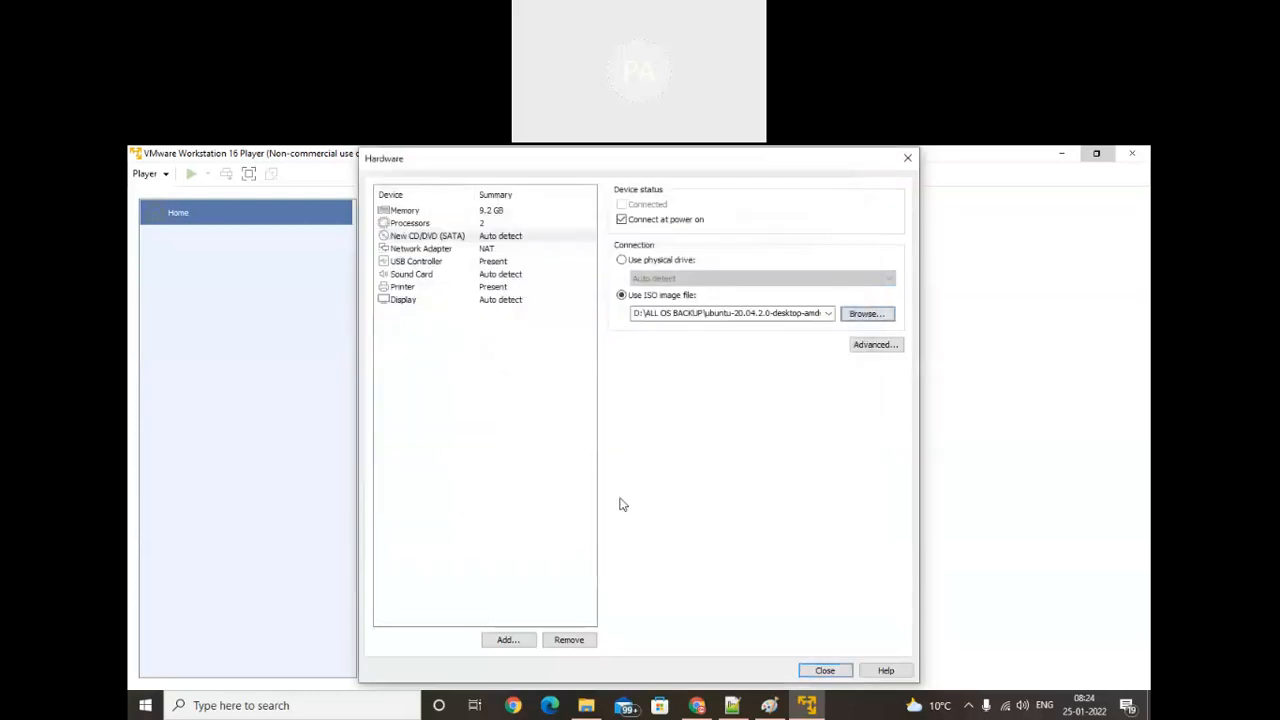
left_click(826, 670)
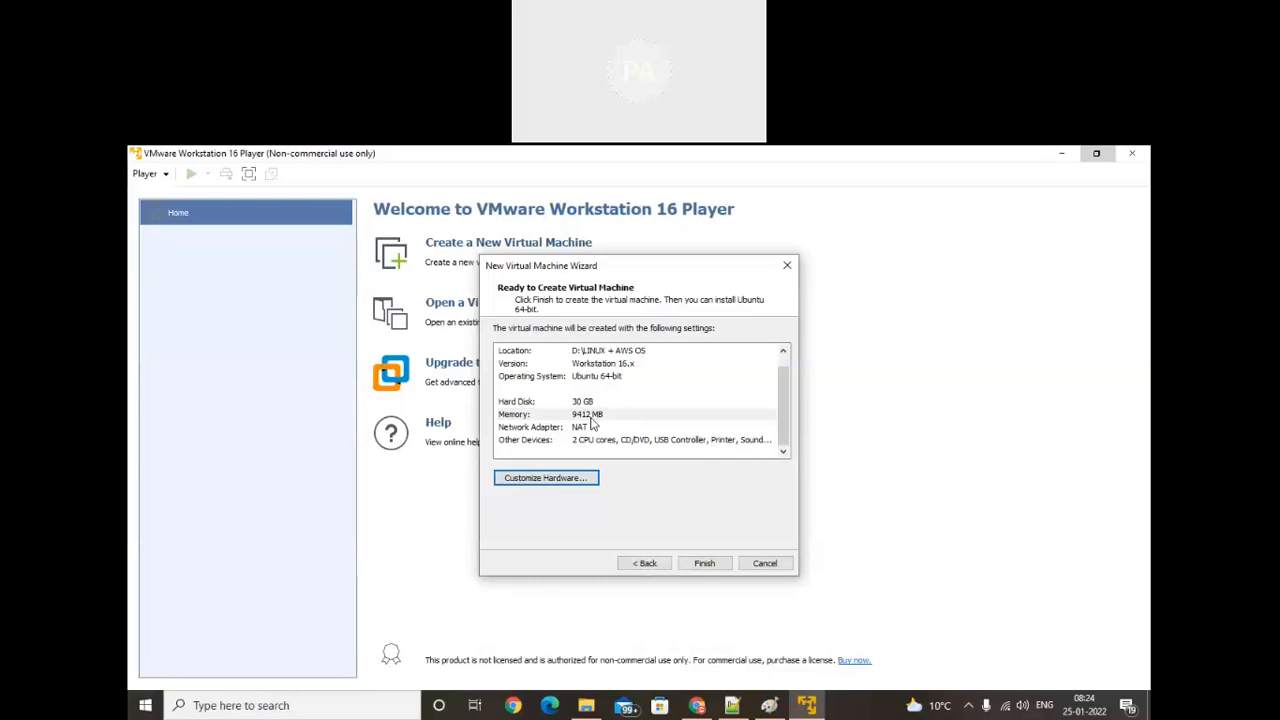
left_click(712, 564)
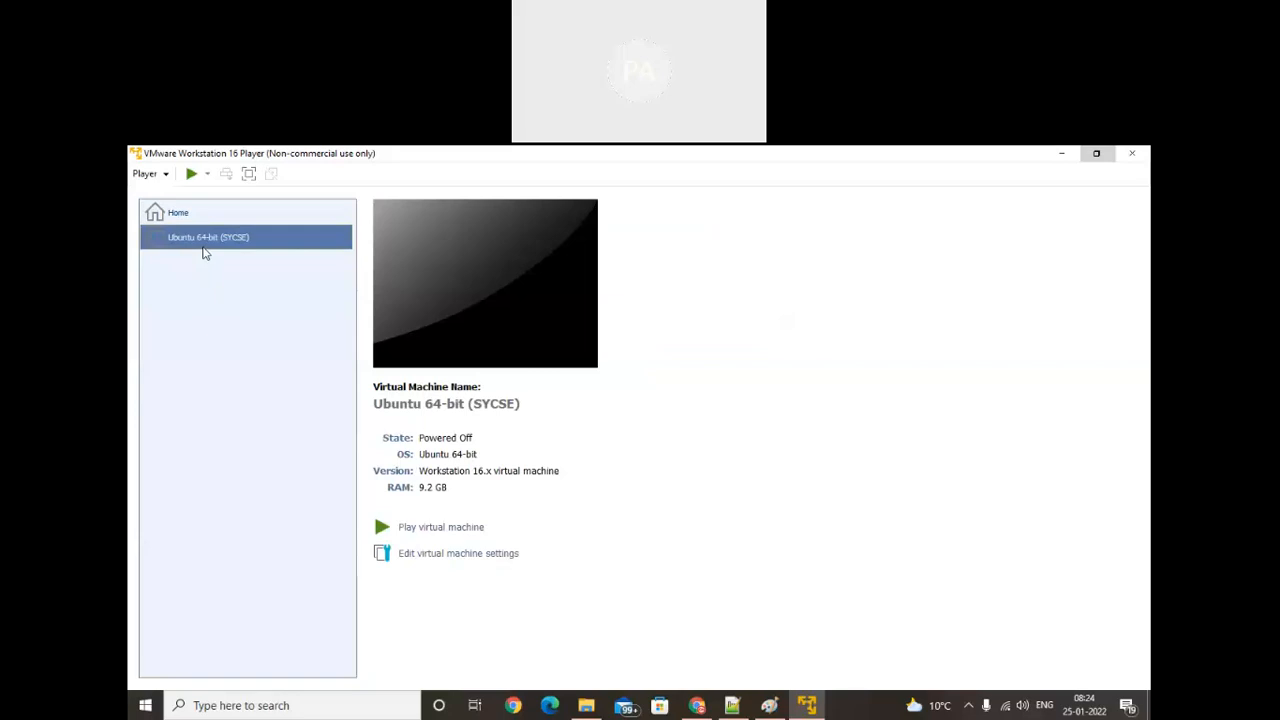
- Power on Ubuntu 64-bit (SYCSE) and postpone the VMware Tools update with Remind Me Later
right_click(198, 248)
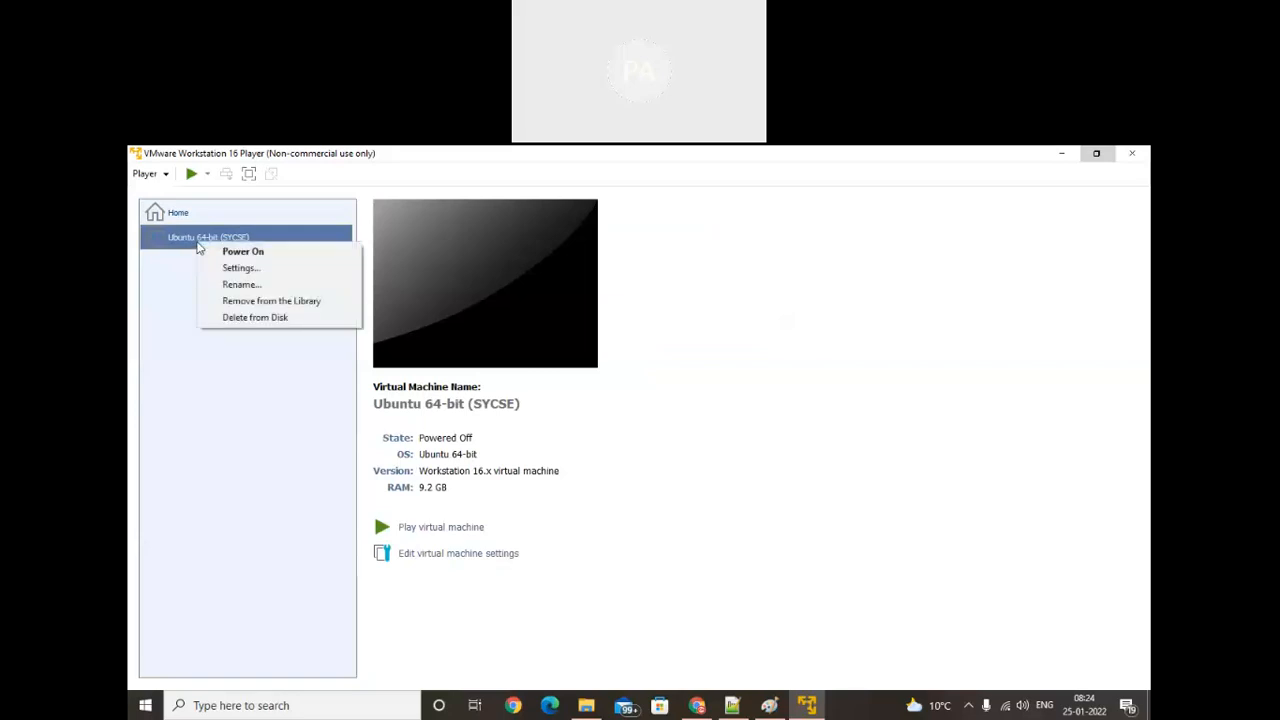
left_click(232, 255)
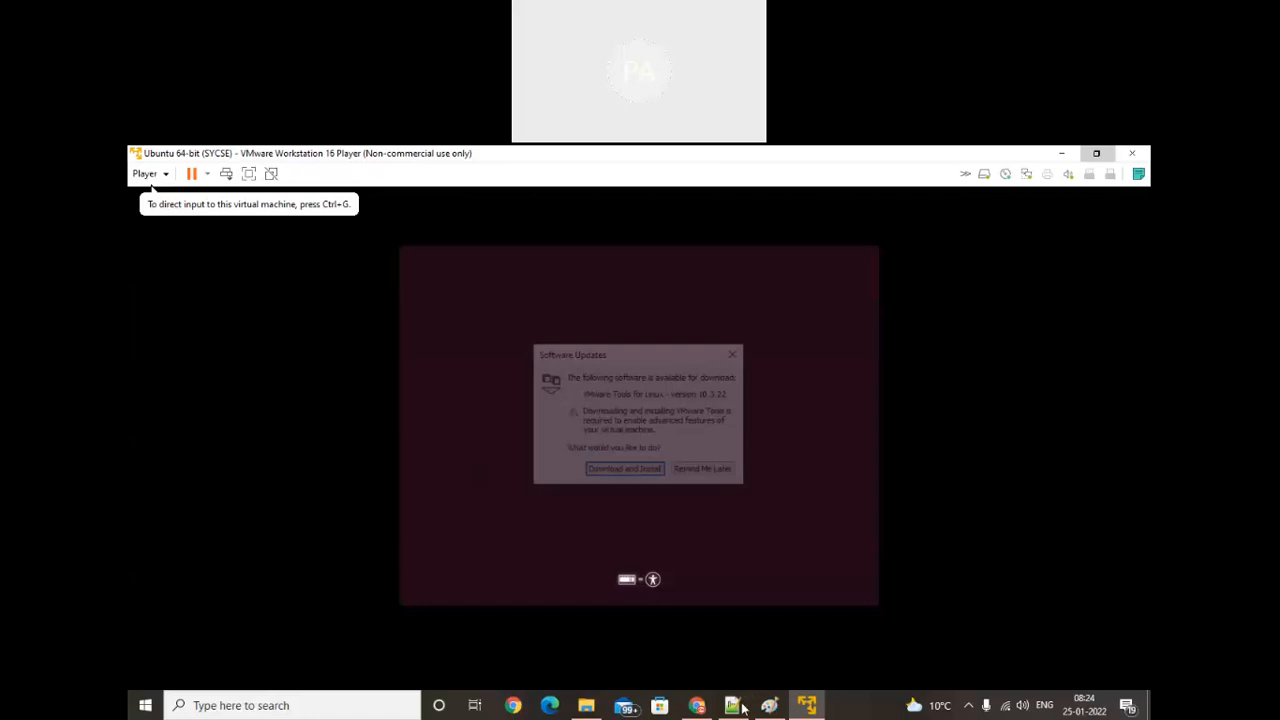
left_click(705, 475)
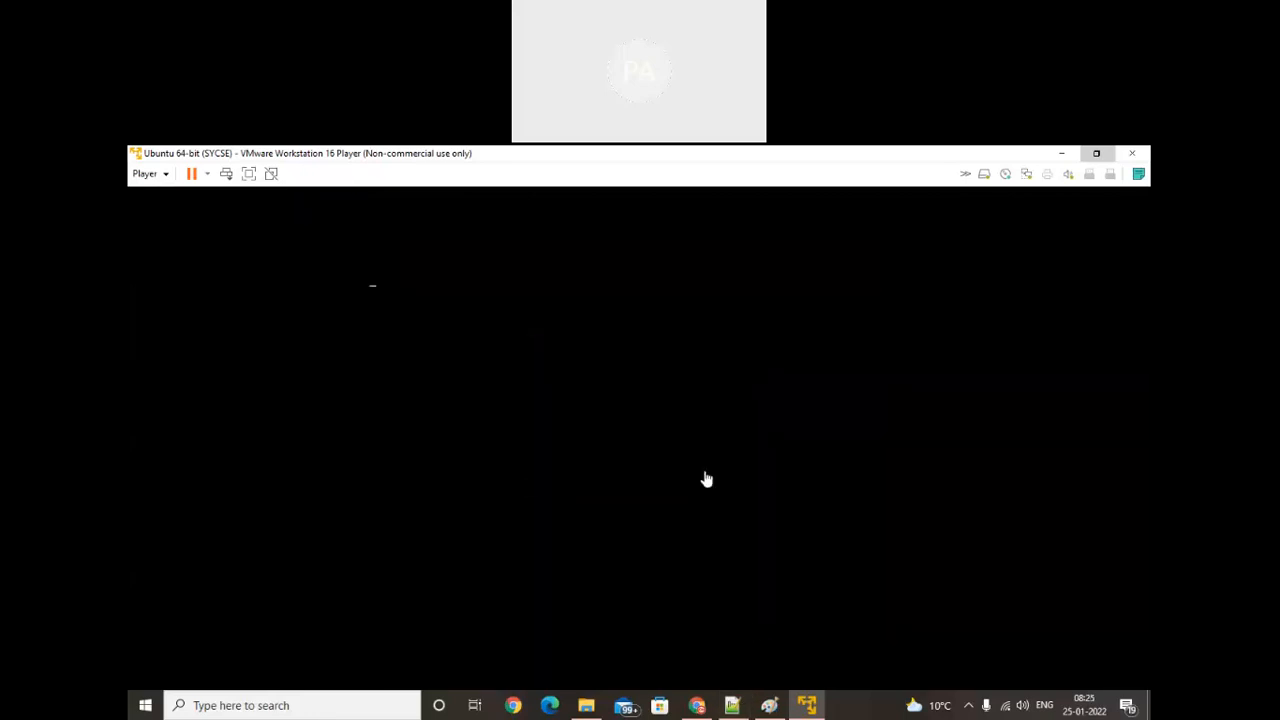
left_click(731, 706)
key("Return")
- Replace the unfinished step 5 with a '2. AWS STEP 1:' heading on line 23
type("50")
key("BackSpace")
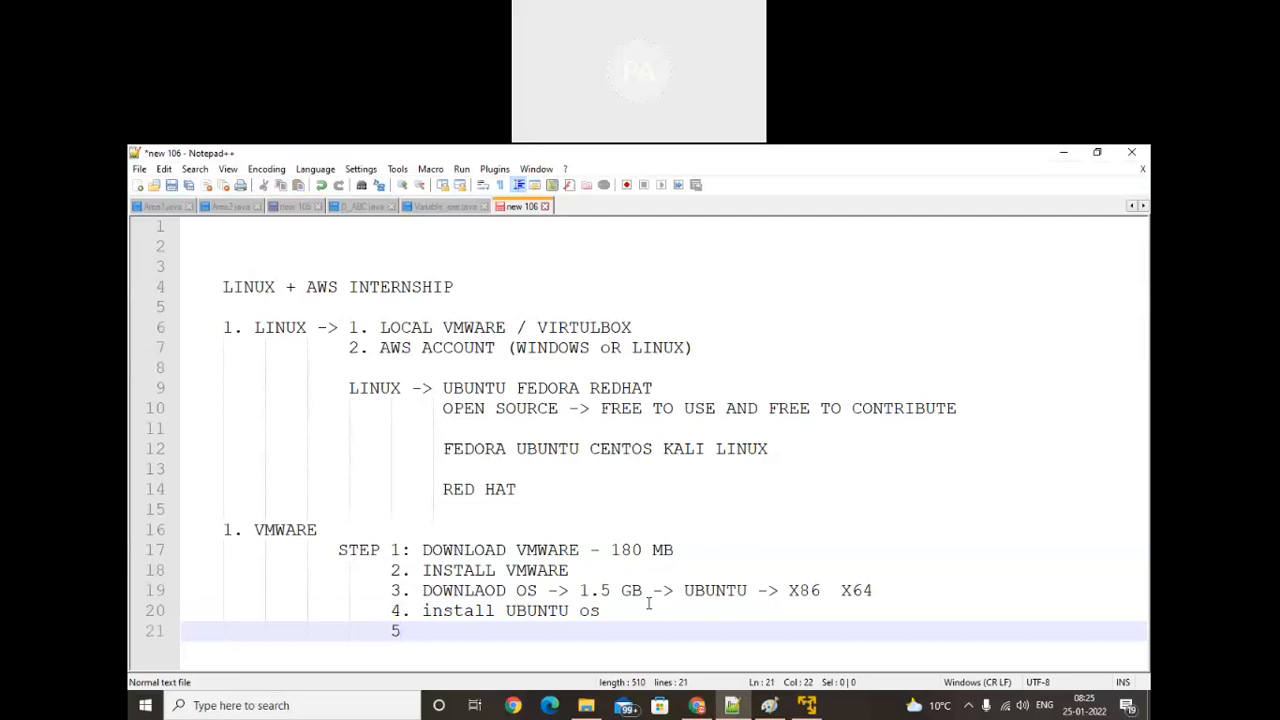
type(".")
key("BackSpace")
key("BackSpace")
key("BackSpace")
key("Return")
key("Return")
key("Return")
key("Return")
key("Return")
key("Return")
key("Return")
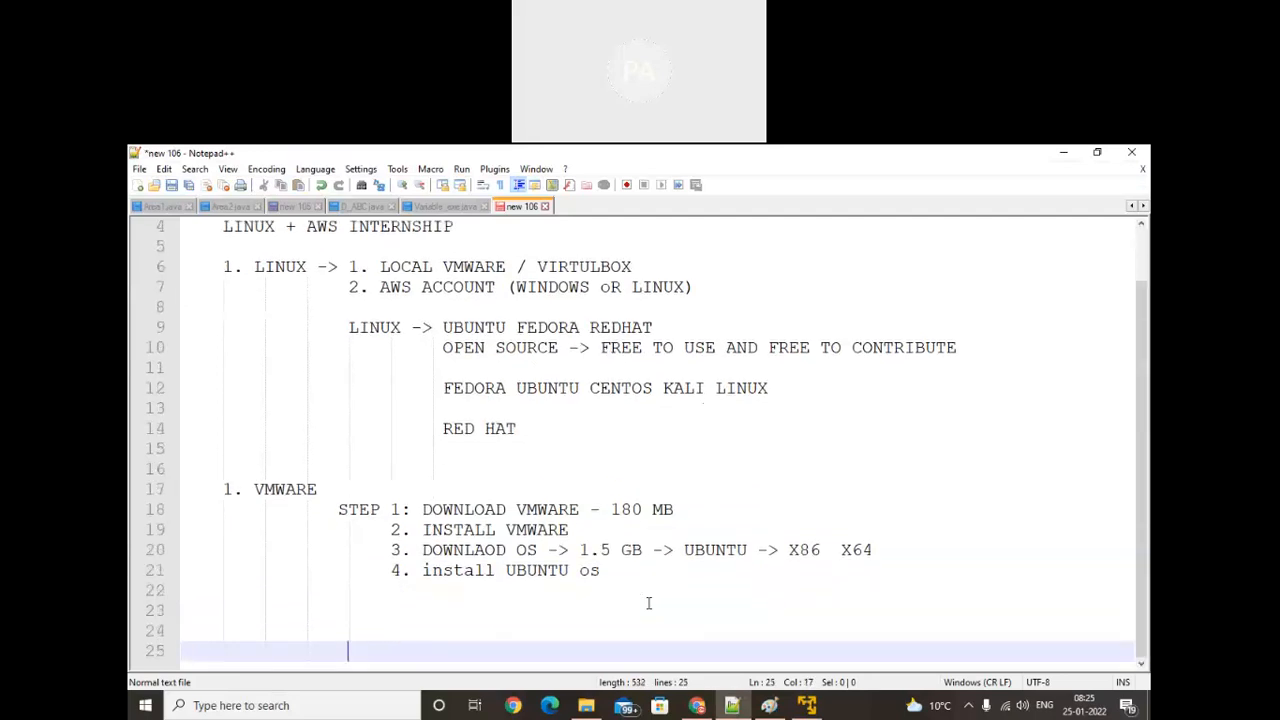
key("Up")
key("Up")
key("Up")
key("Up")
key("Up")
key("BackSpace")
key("BackSpace")
key("BackSpace")
type("2. AWS")
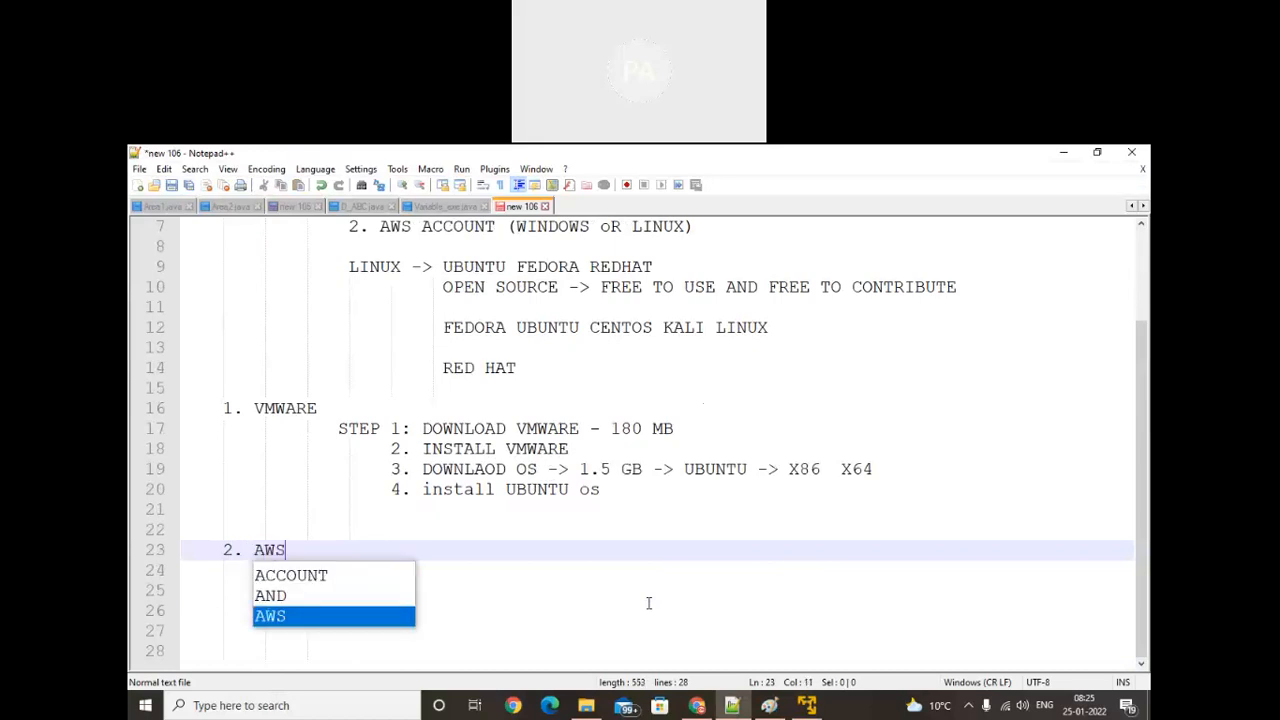
type("     STE")
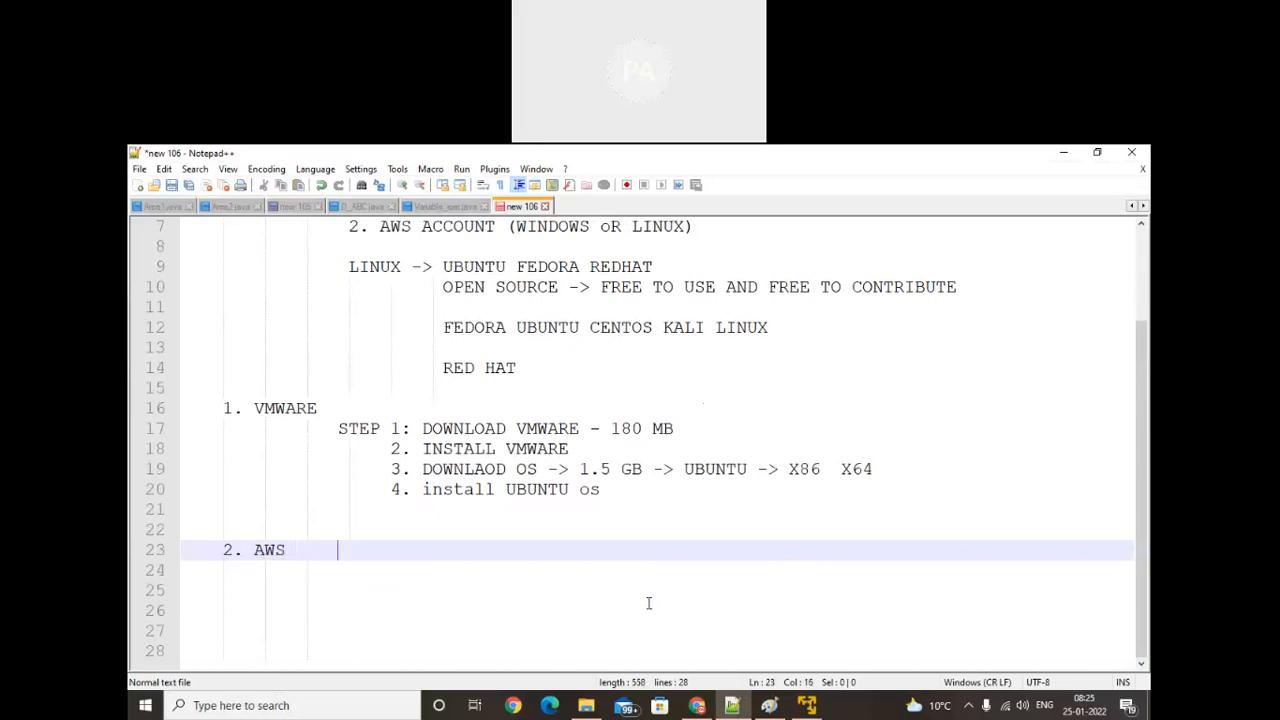
type("P")
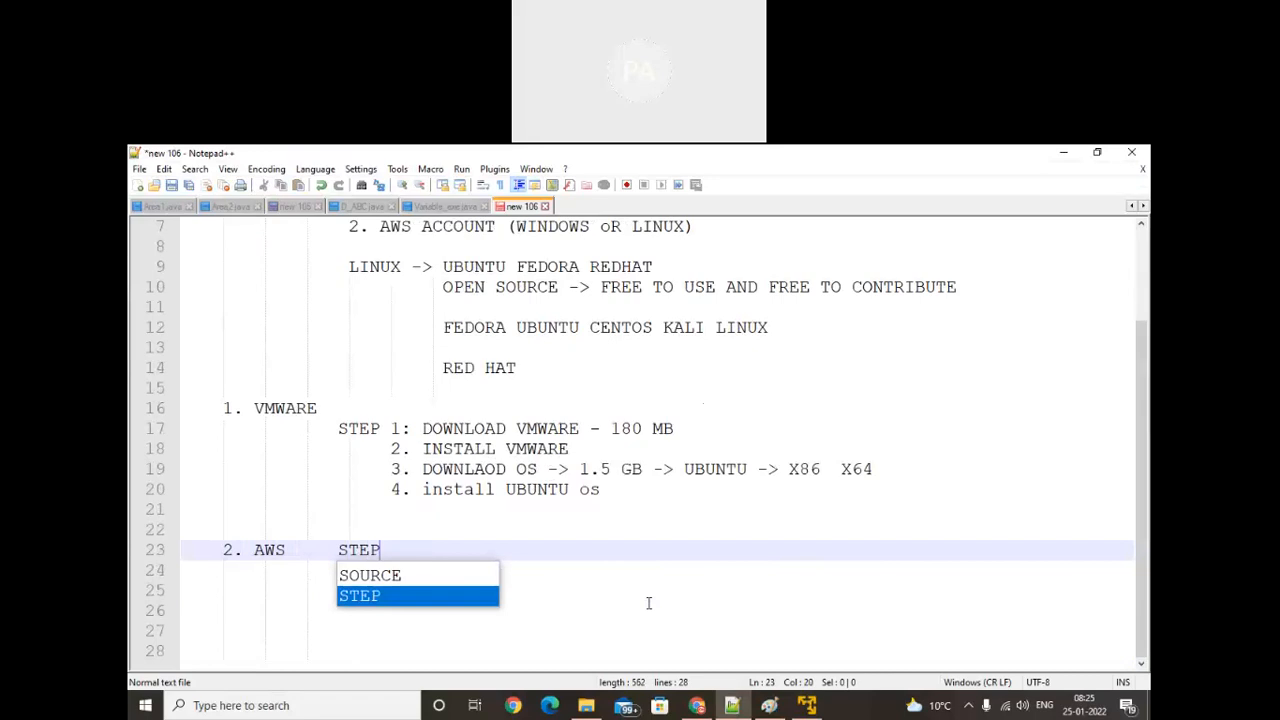
type(" 1:")
key("Return")
key("Tab")
key("Tab")
key("Tab")
key("Tab")
key("Tab")
key("Tab")
key("Up")
key("alt+Tab")
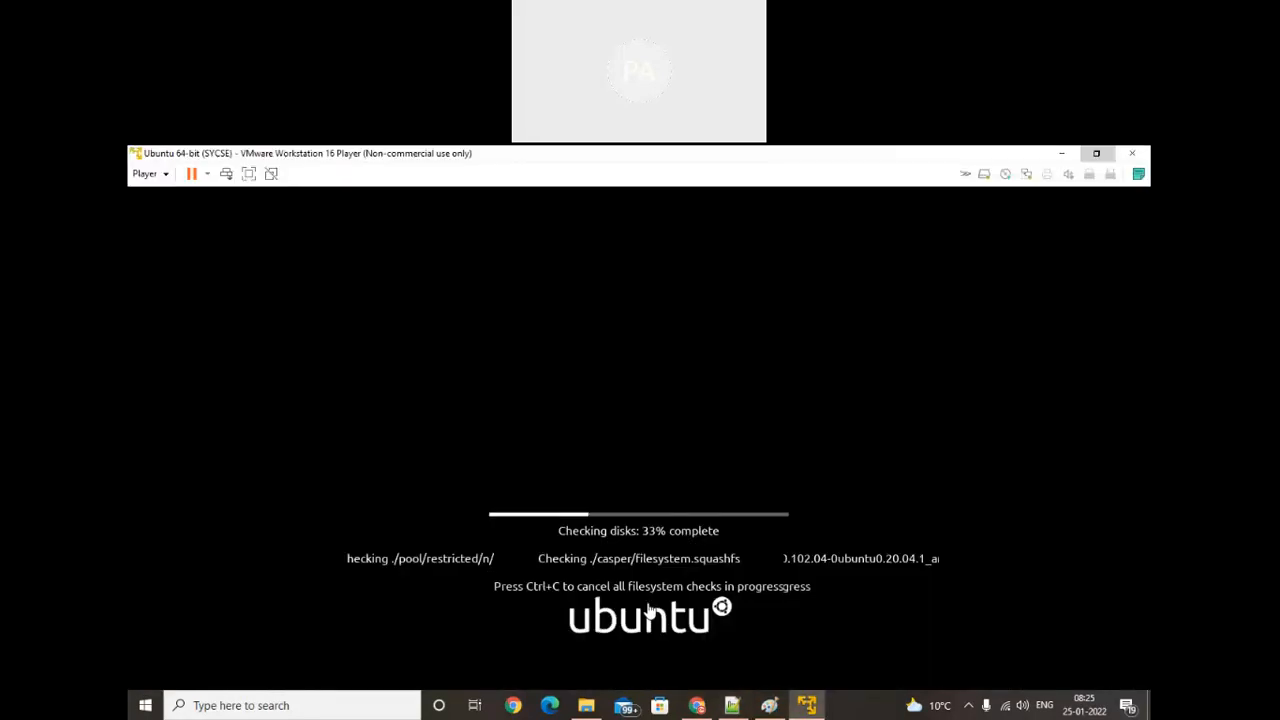
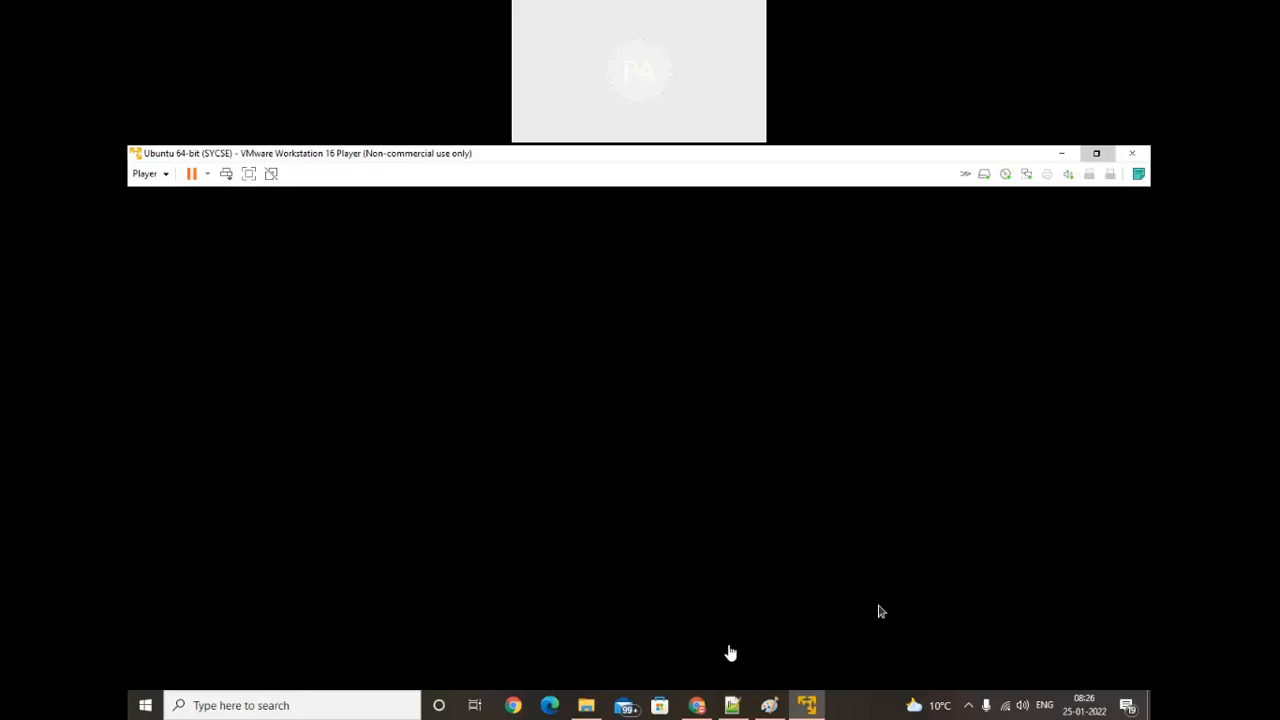
- Capture input in the VM while the Ubuntu installer Welcome screen loads in English
left_click(636, 482)
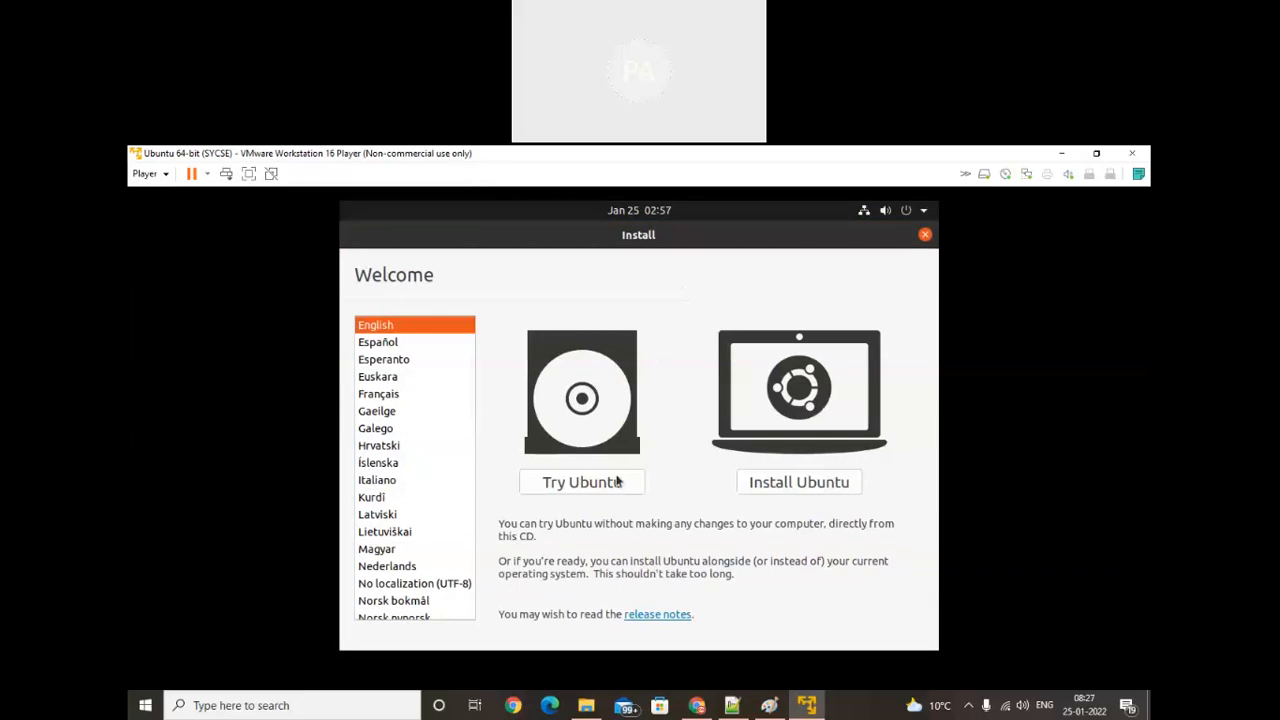
- Start Install Ubuntu with the English (US) keyboard and normal installation, toggling Download updates
left_click(799, 484)
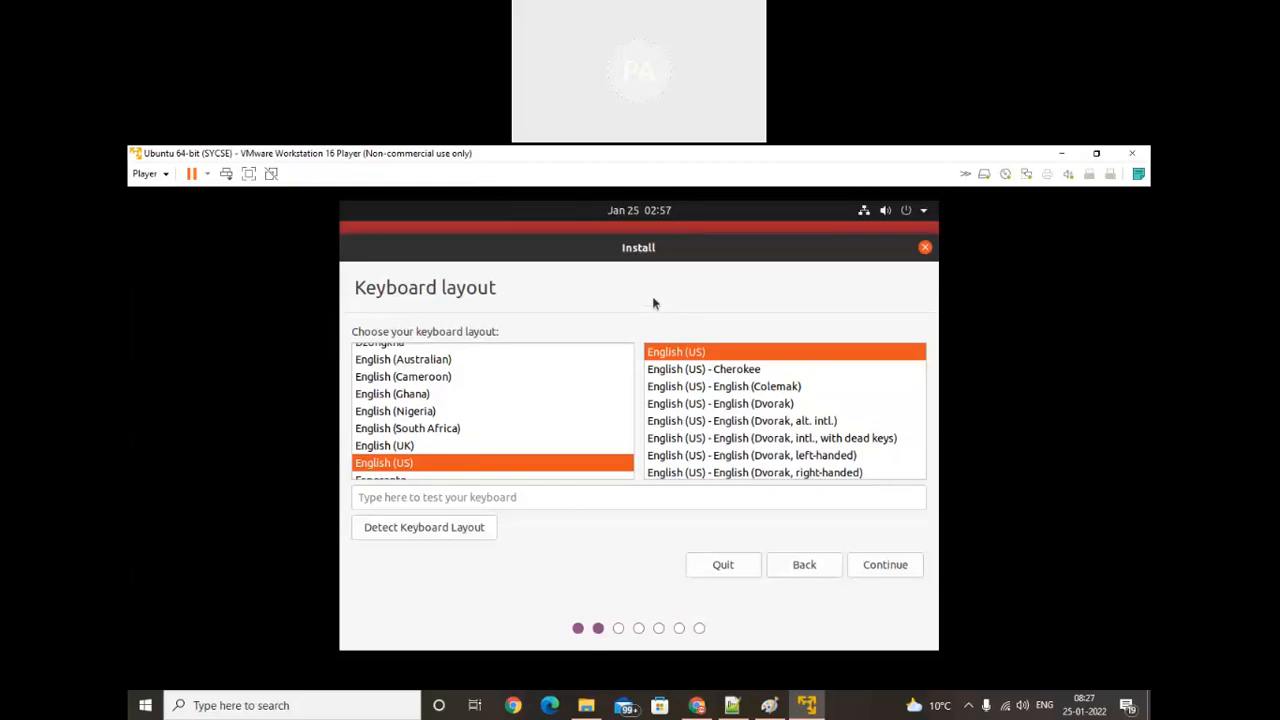
left_click(893, 572)
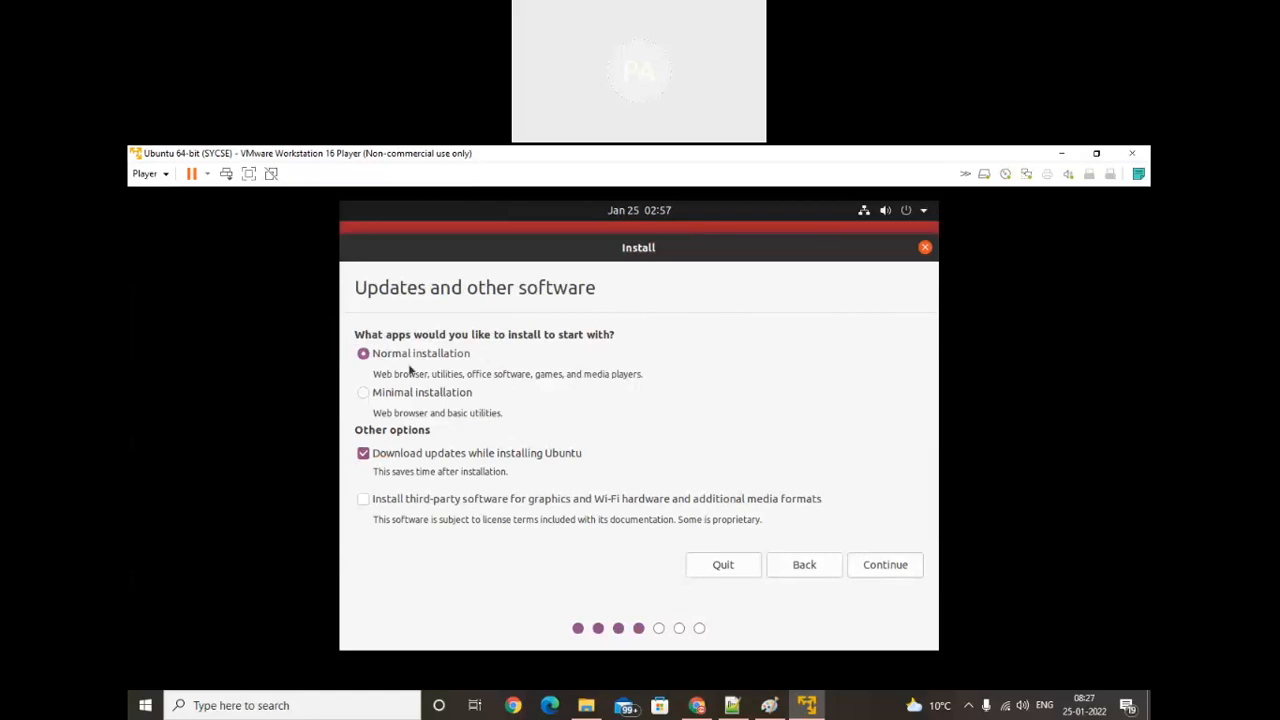
left_click(363, 455)
left_click(362, 456)
left_click(362, 456)
left_click(881, 564)
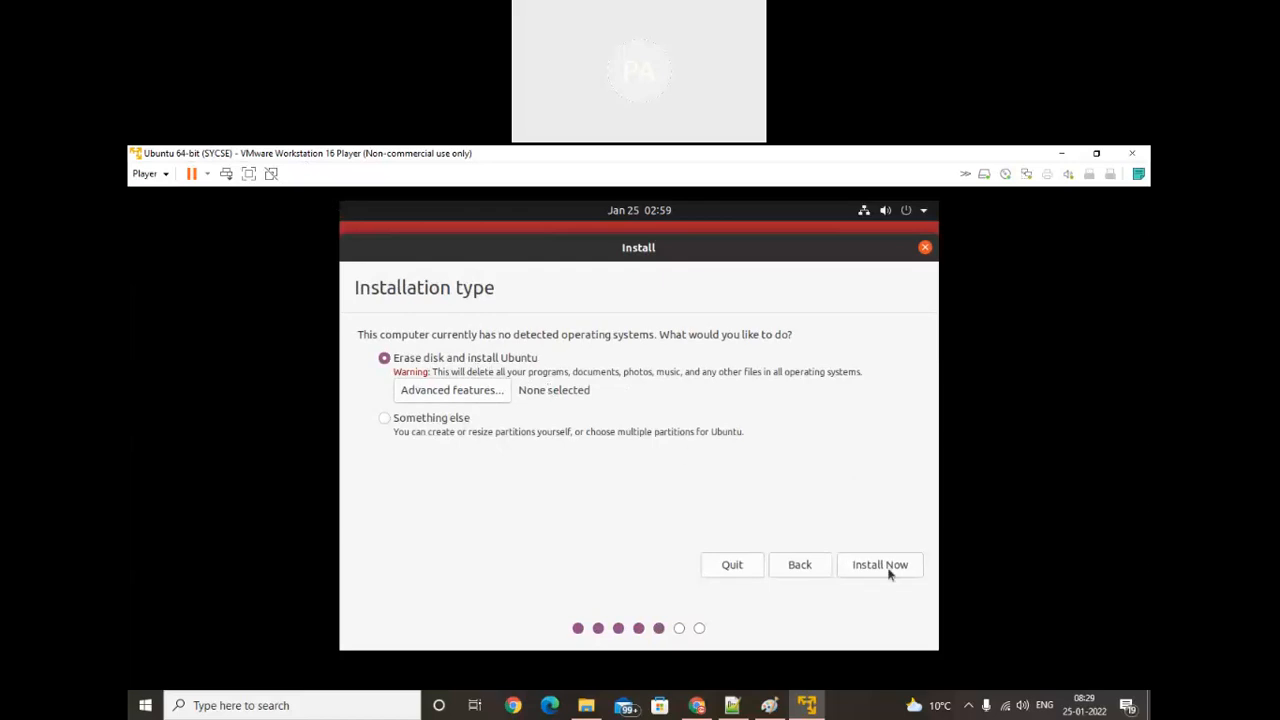
- Install with Erase disk, confirm writing the changes to disk, and accept Kolkata as the location
left_click(886, 566)
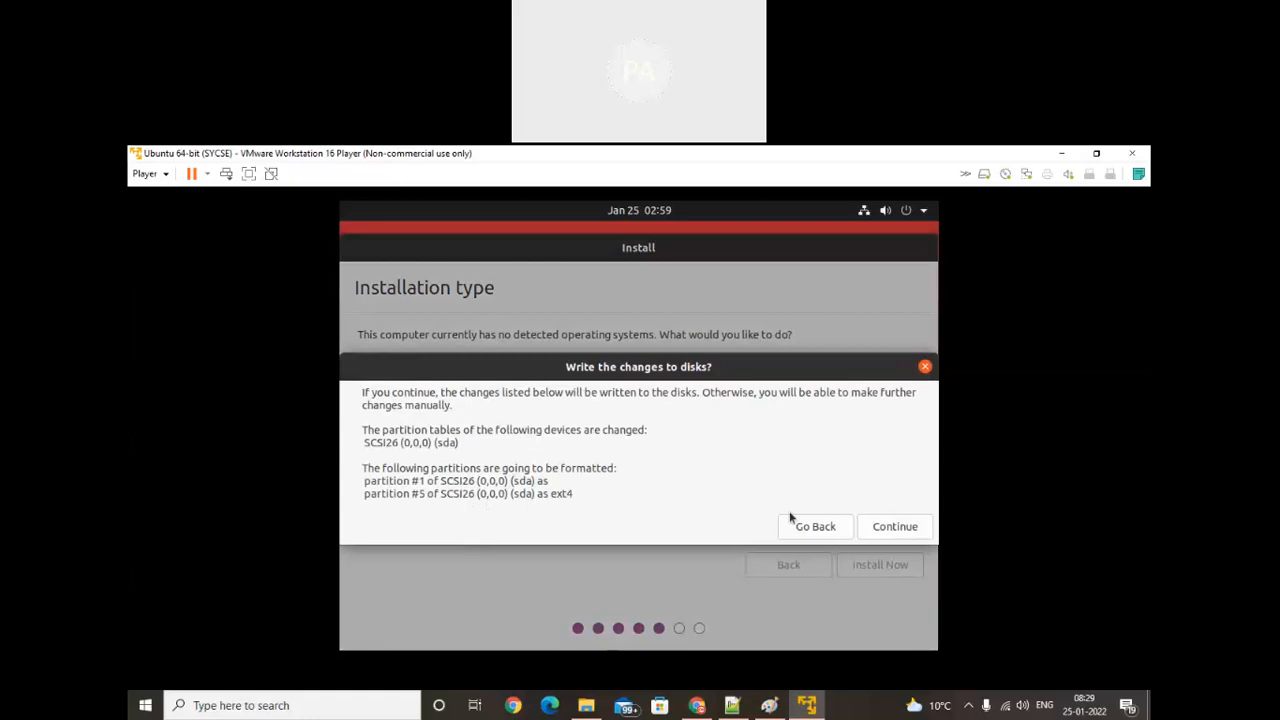
left_click(880, 527)
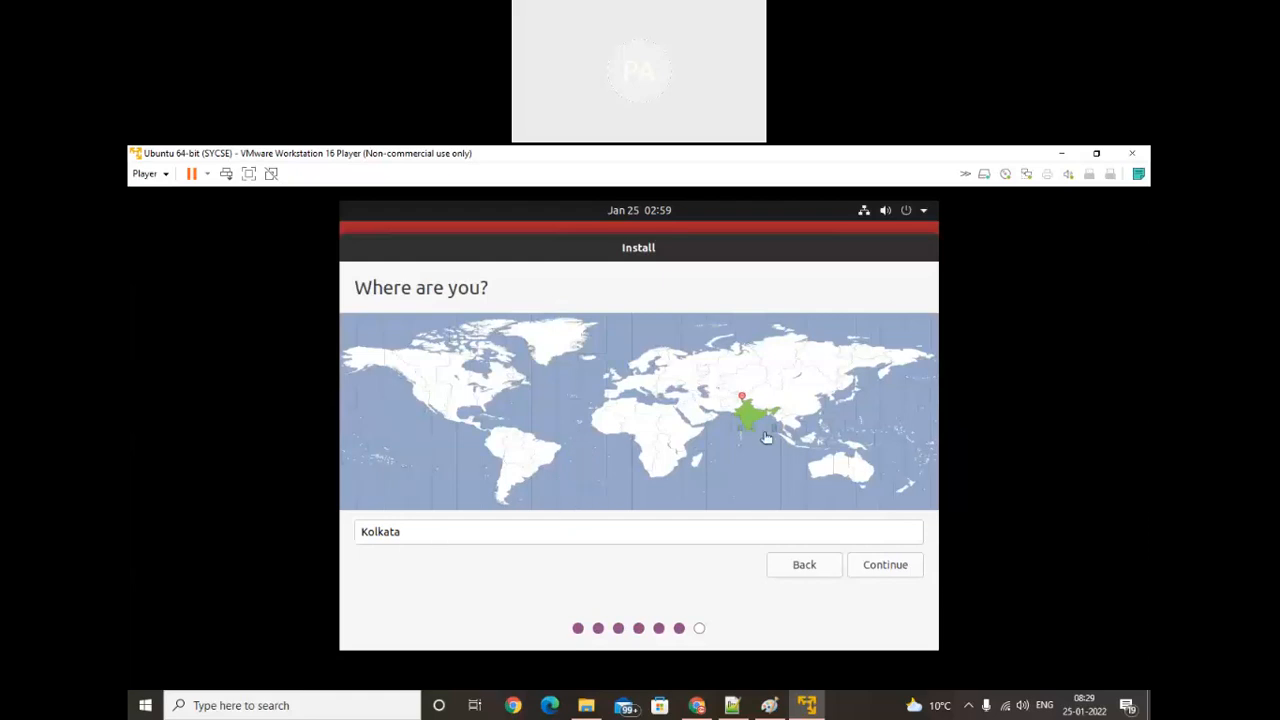
left_click(873, 564)
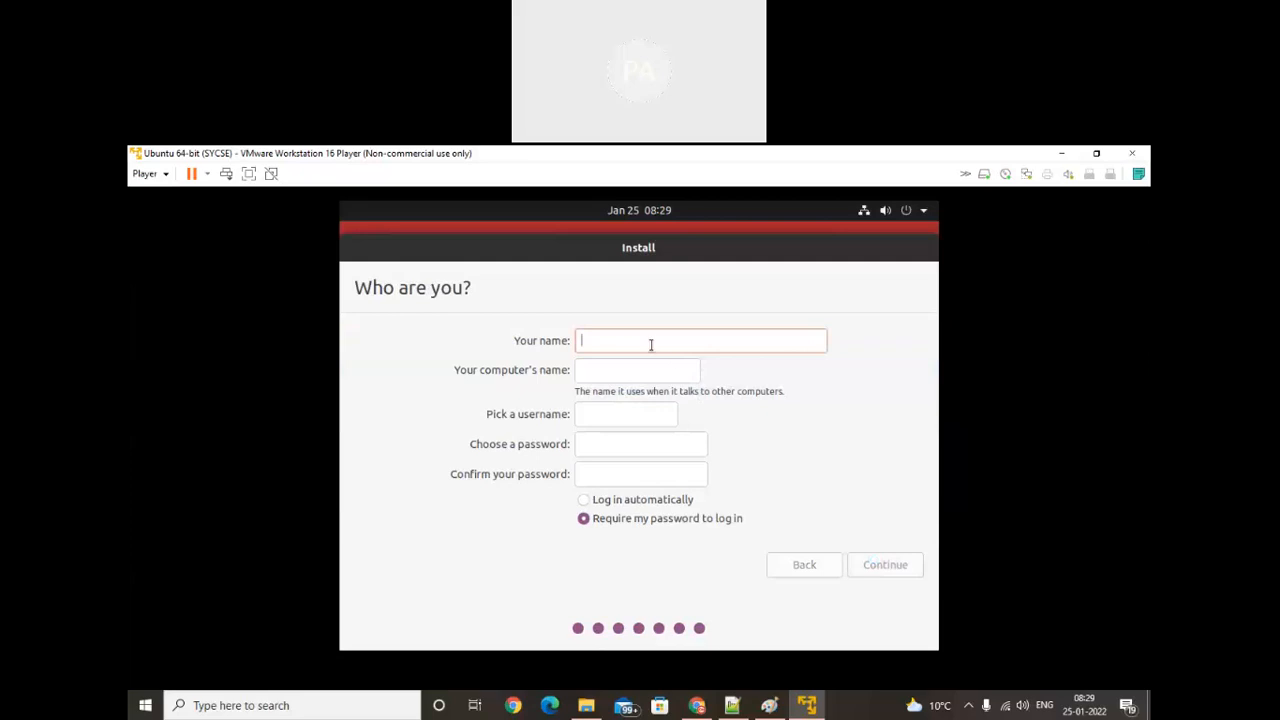
- Enter the user's name, set and confirm the account password, then submit to begin copying files
type("arvind")
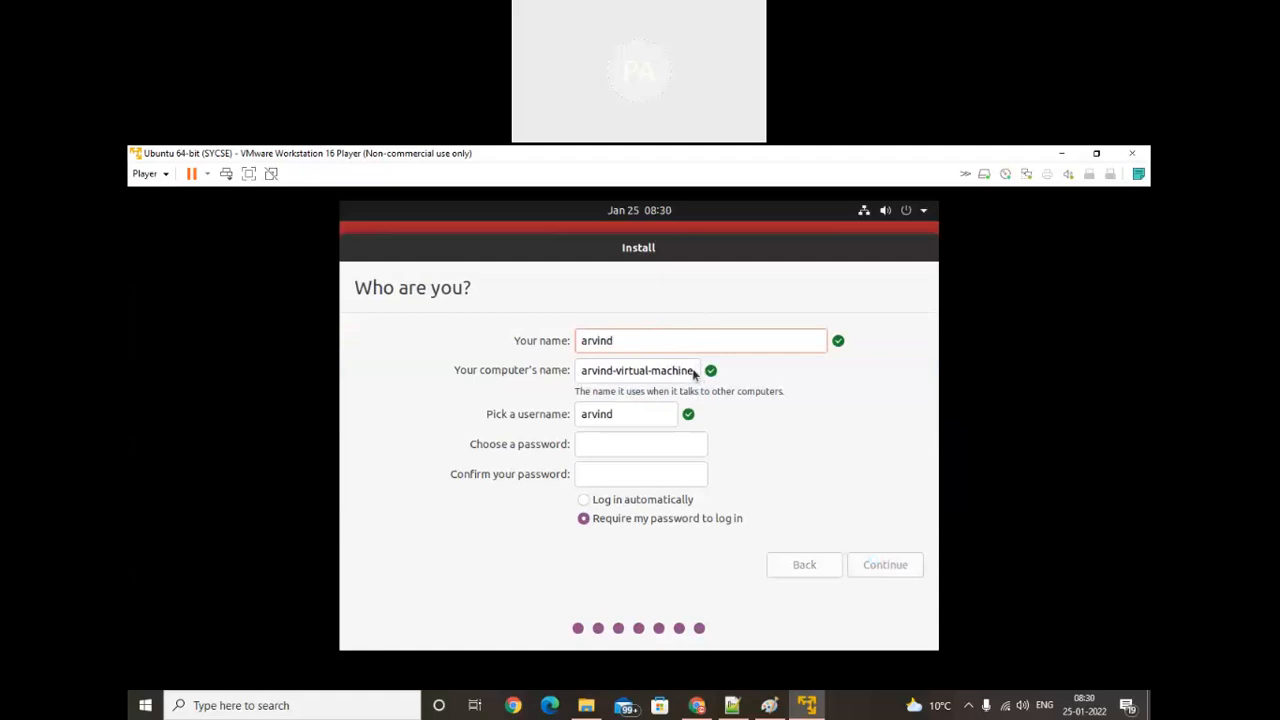
left_click(633, 443)
key("Tab")
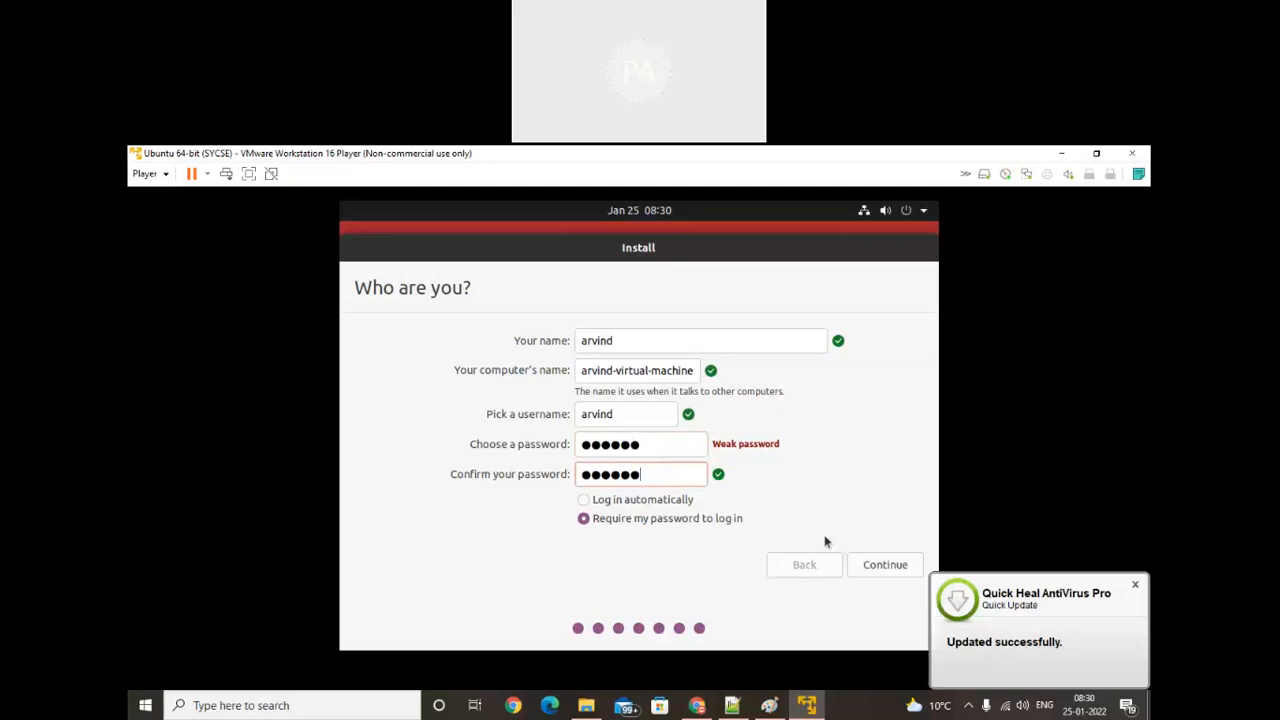
left_click(872, 564)
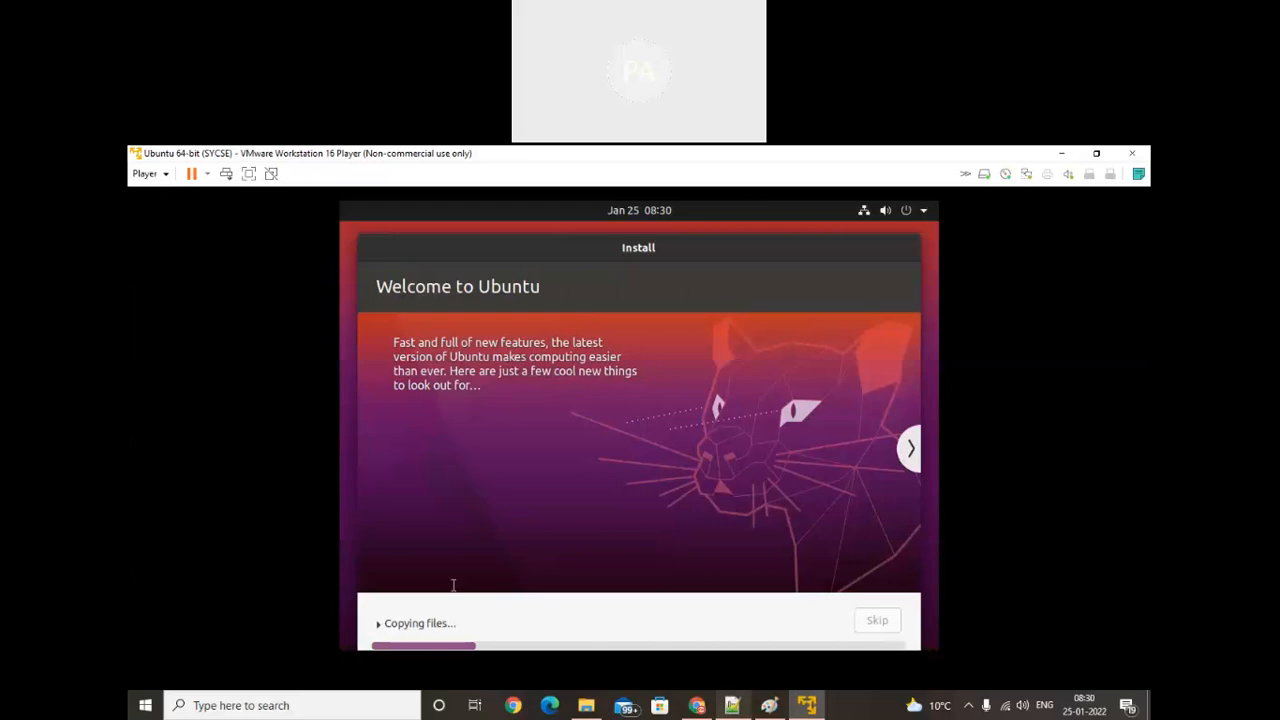
- In Notepad++, review the notes, selecting the LOCAL VMWARE and AWS ACCOUNT lines at the top
left_click(732, 705)
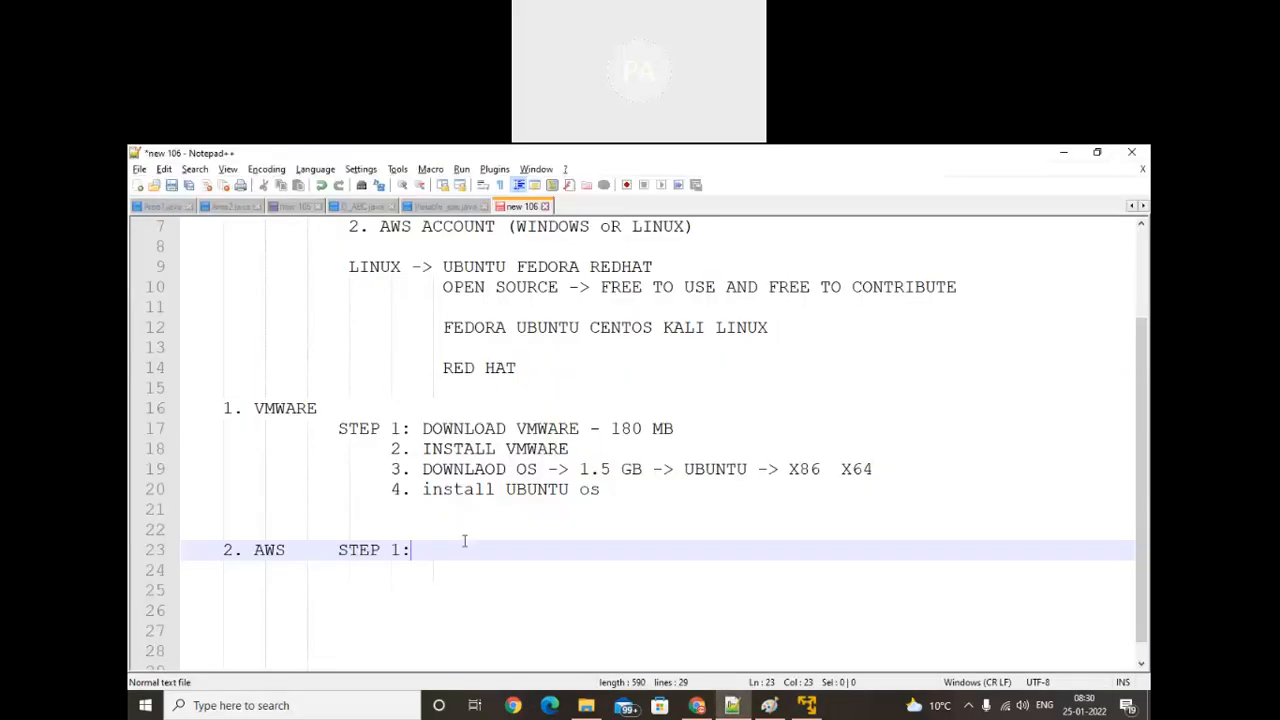
key("Up")
key("Up")
key("Up")
key("Up")
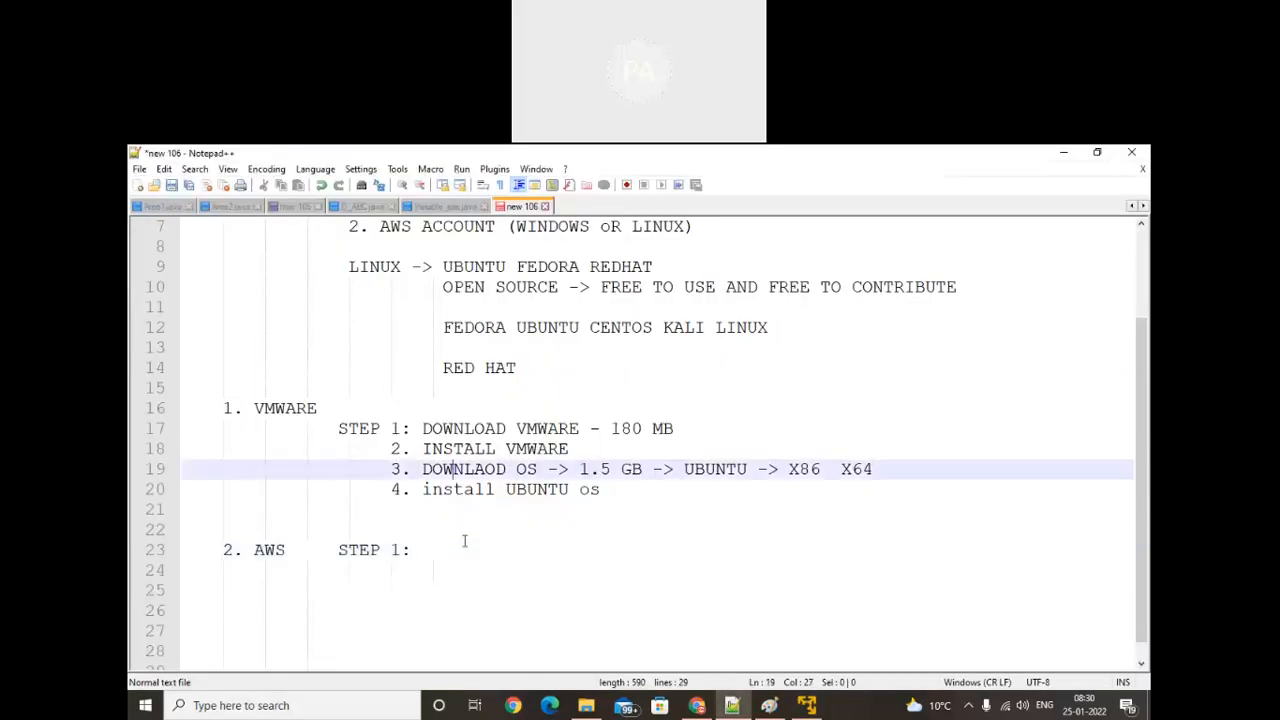
key("ctrl+Home")
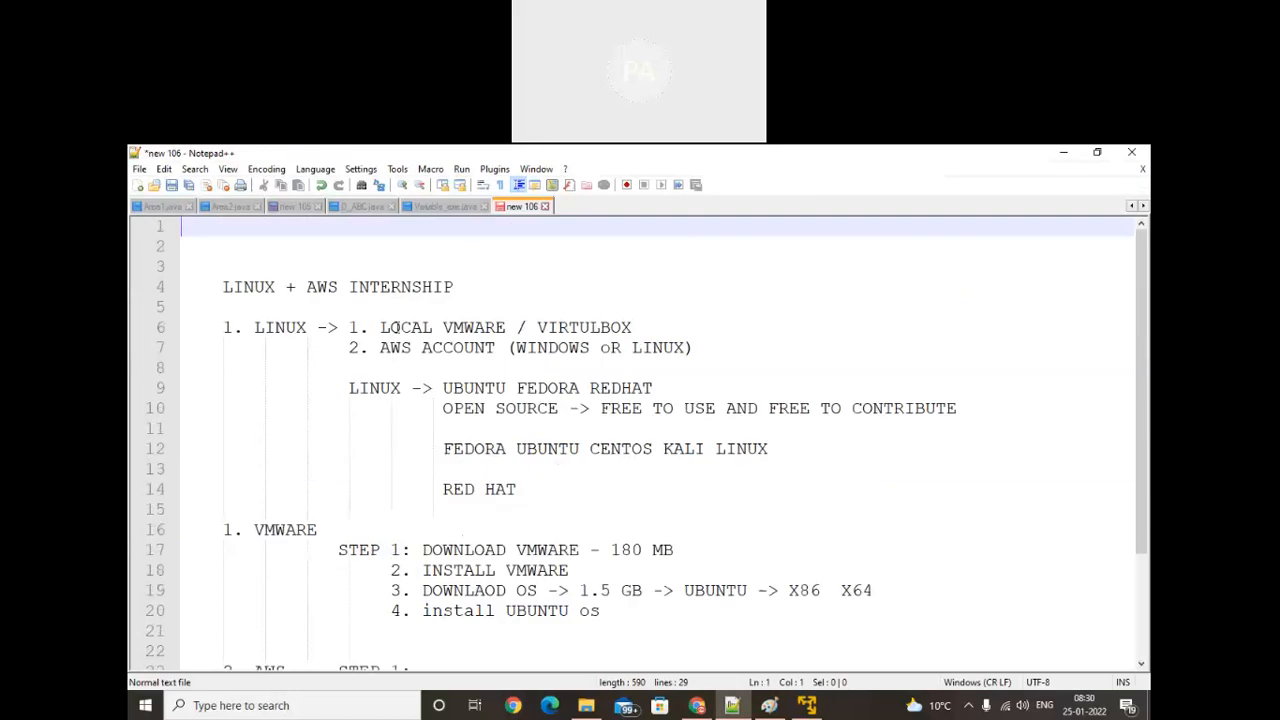
left_click_drag(349, 327, 463, 347)
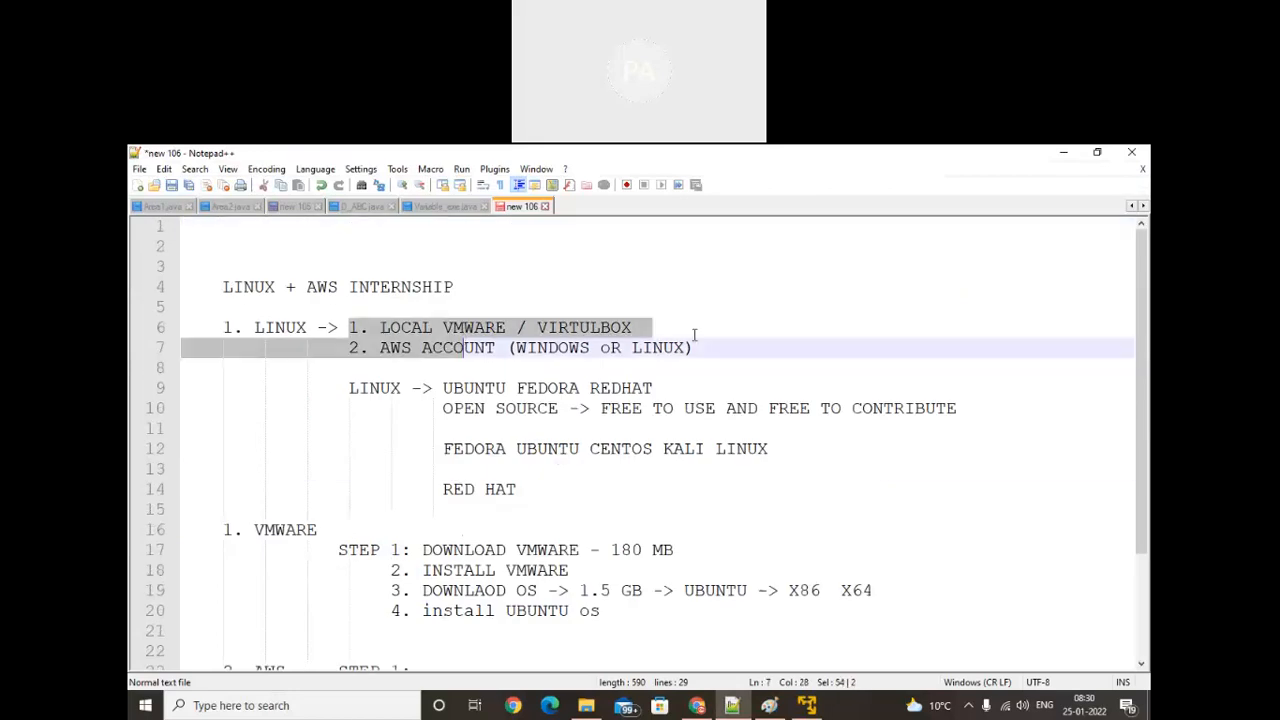
left_click_drag(694, 334, 675, 327)
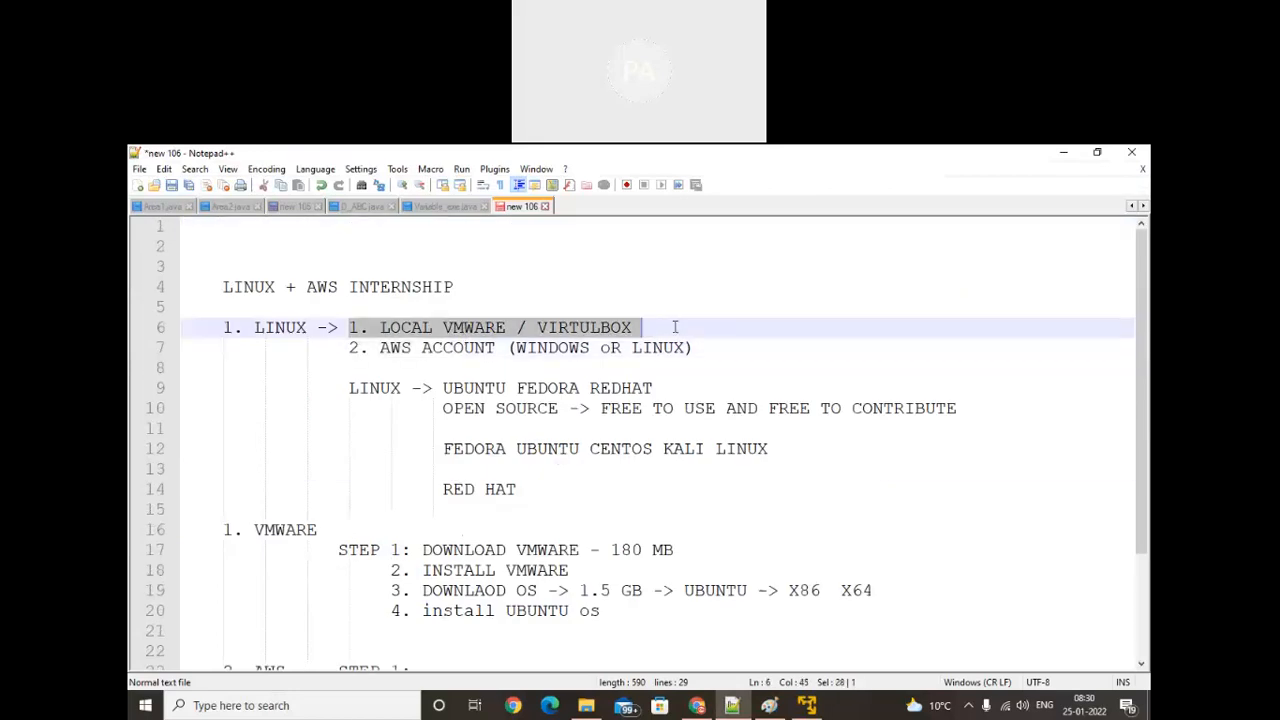
left_click(707, 348, "shift")
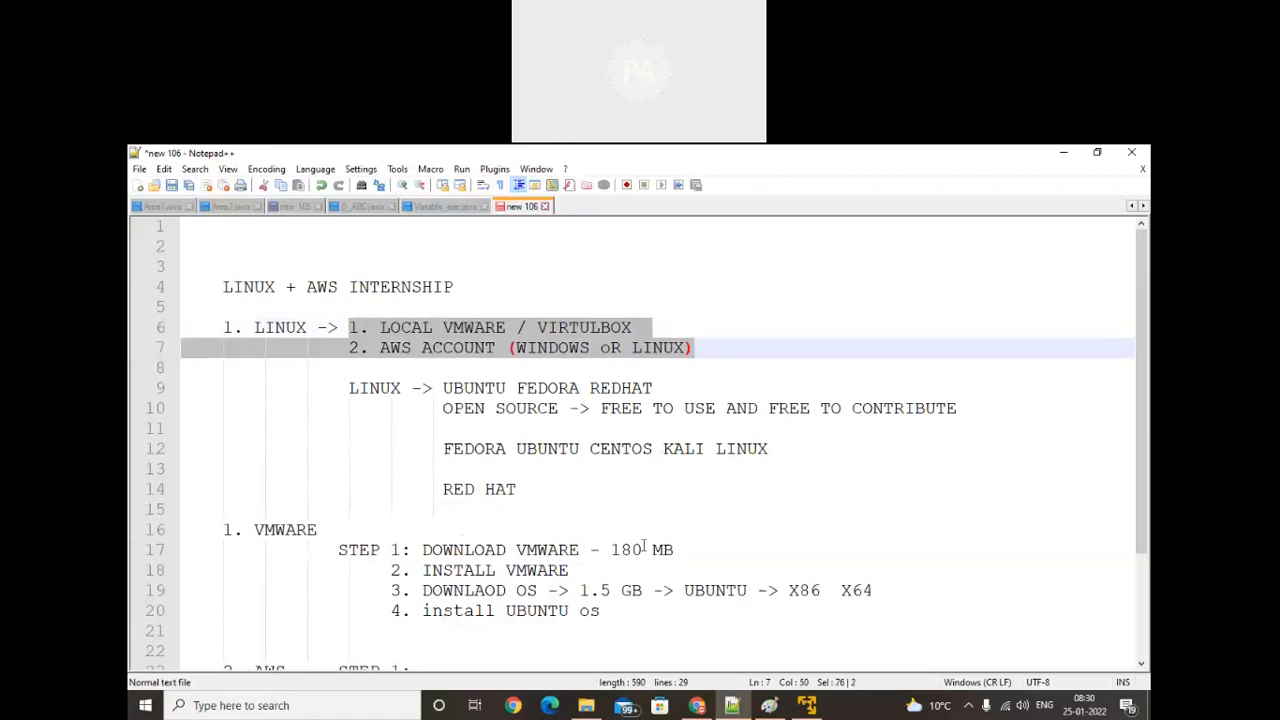
key("Down")
key("Down")
key("ctrl+End")
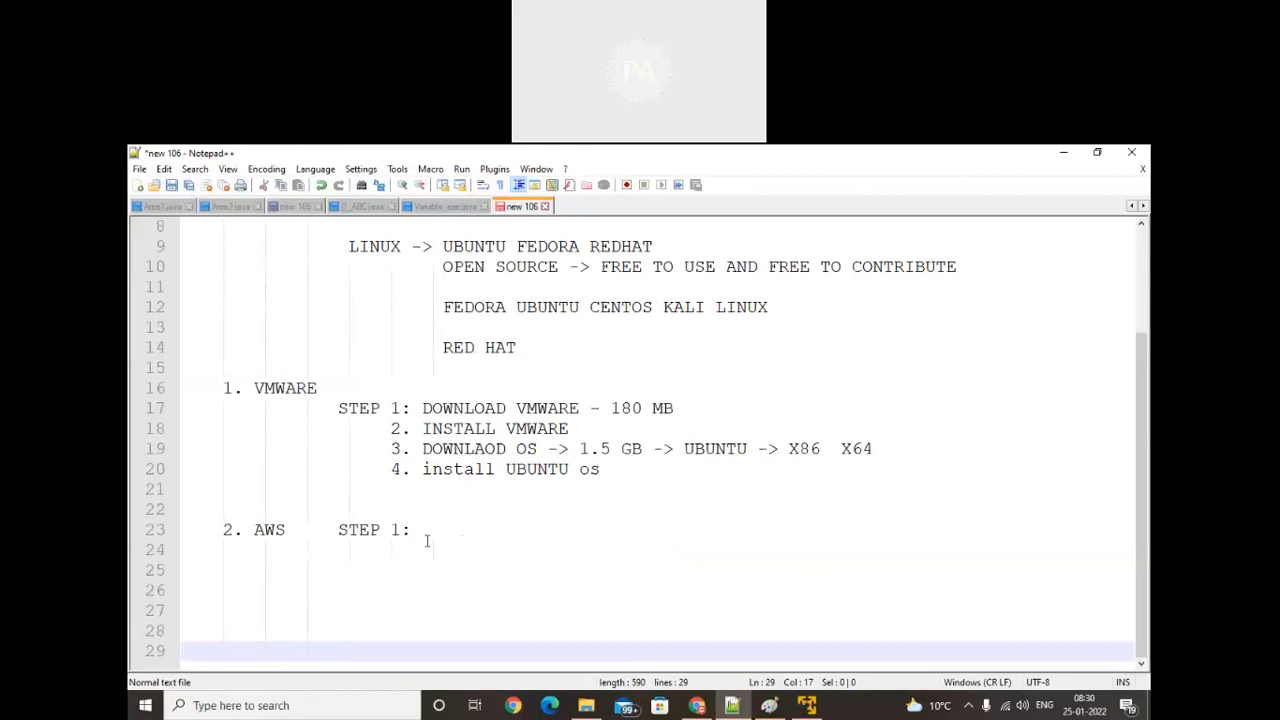
left_click(425, 545)
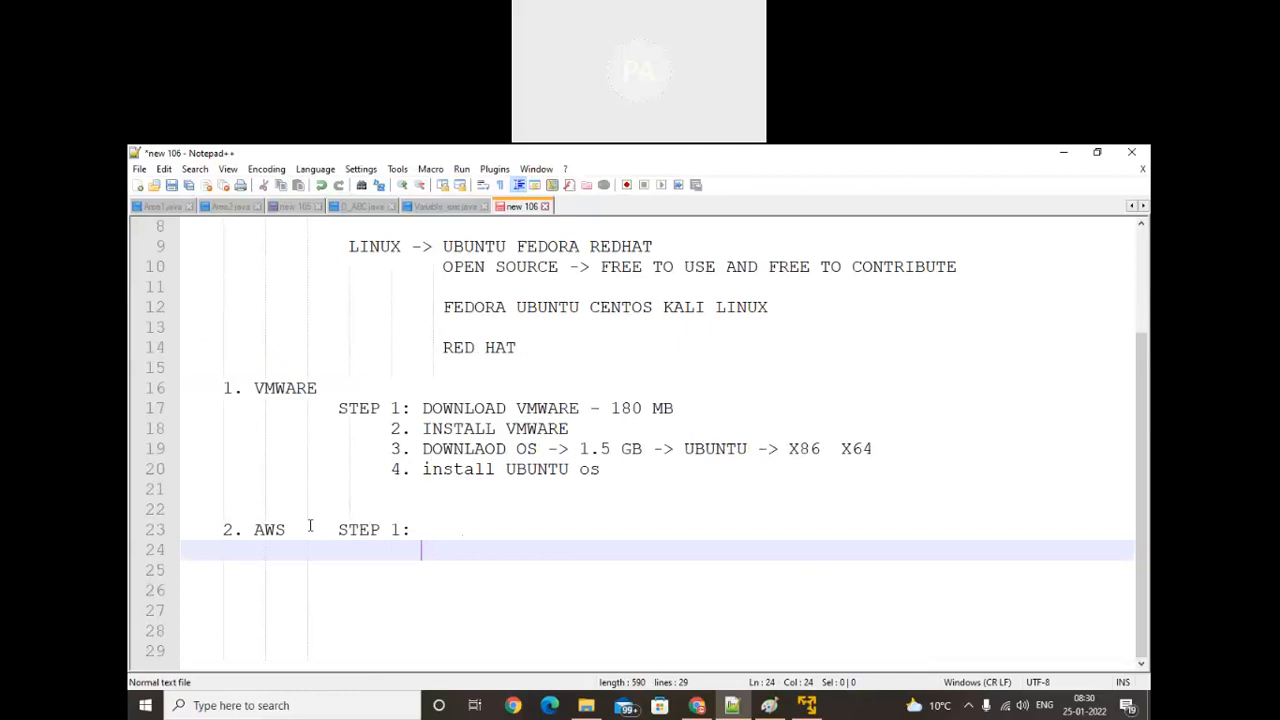
- Add '24 h to 48 h' after AWS on line 23 with a blank line below, then return to VMware
left_click(310, 529)
type("24 h to 48 h")
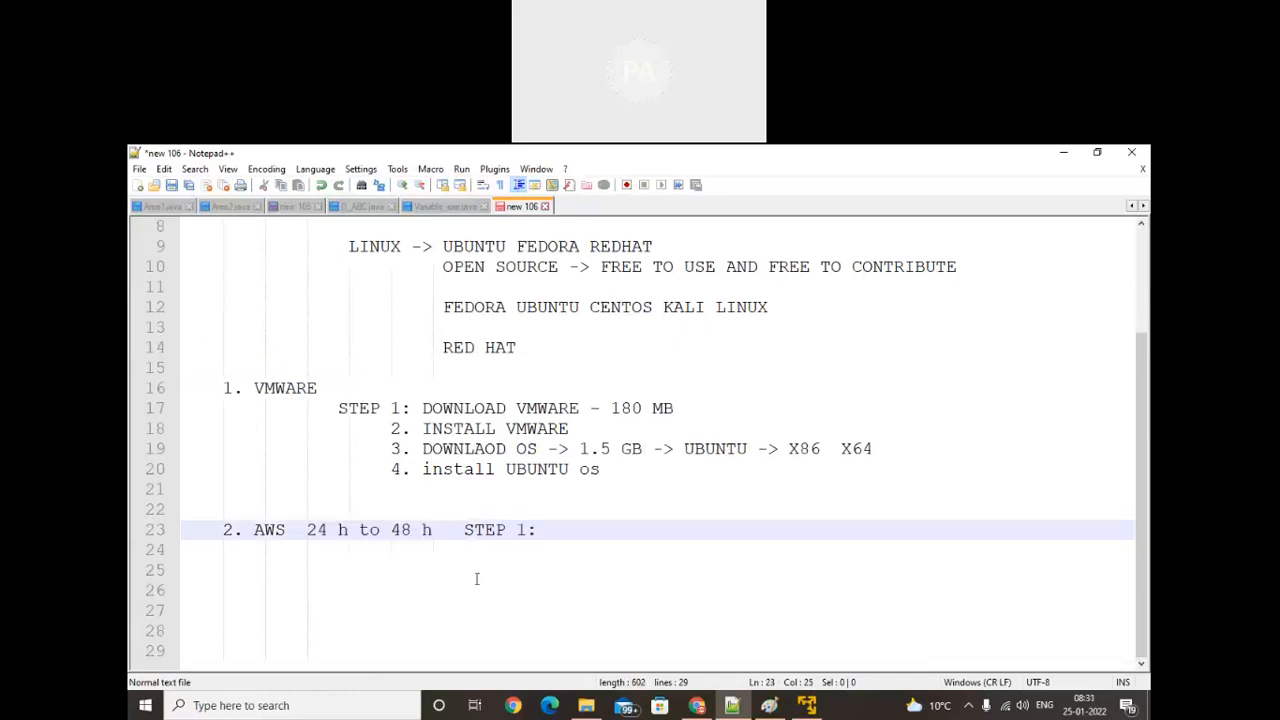
left_click(476, 584)
left_click(557, 530)
key("Return")
key("Return")
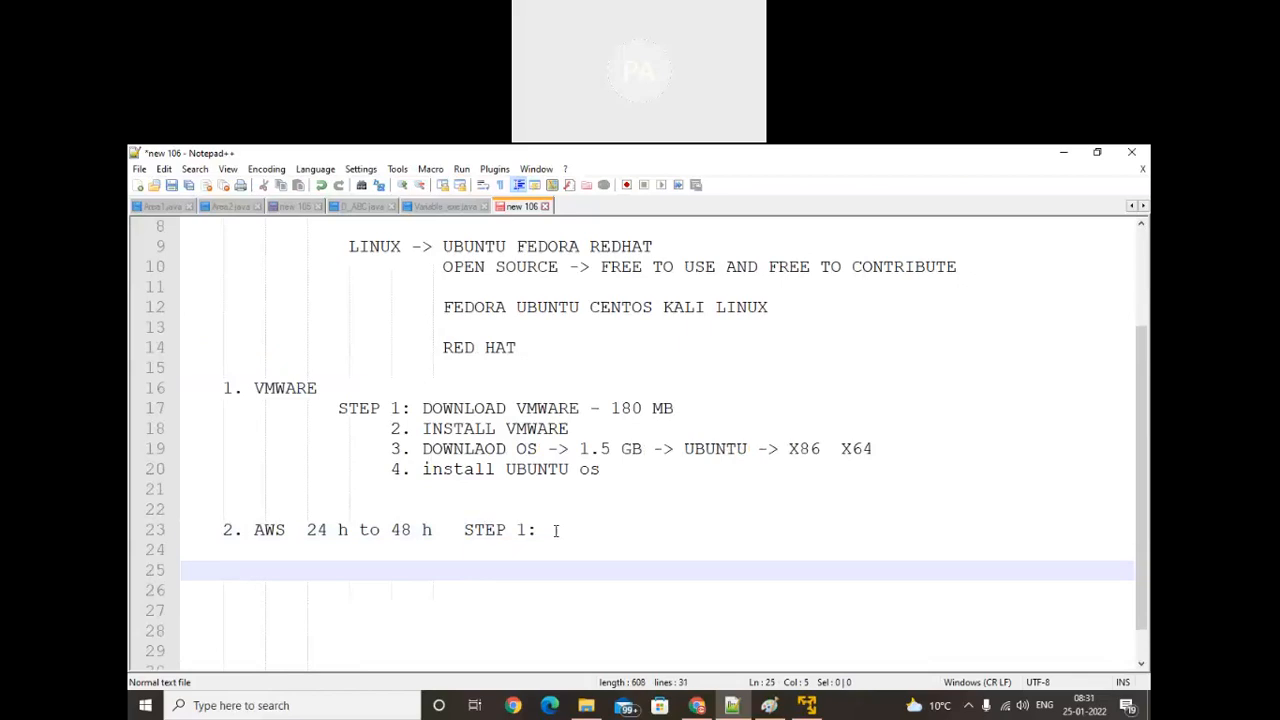
key("alt+Tab")
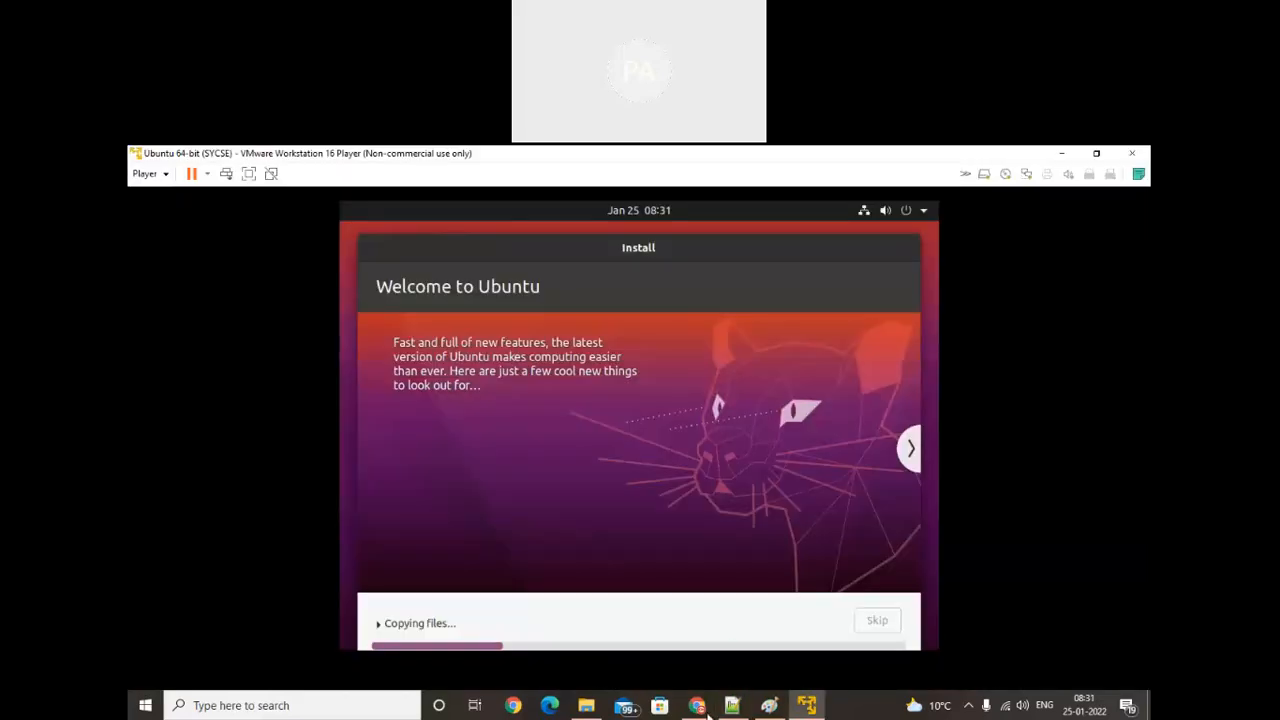
- Switch between Chrome and the copying Ubuntu installer, ending with Chrome in front
left_click(700, 708)
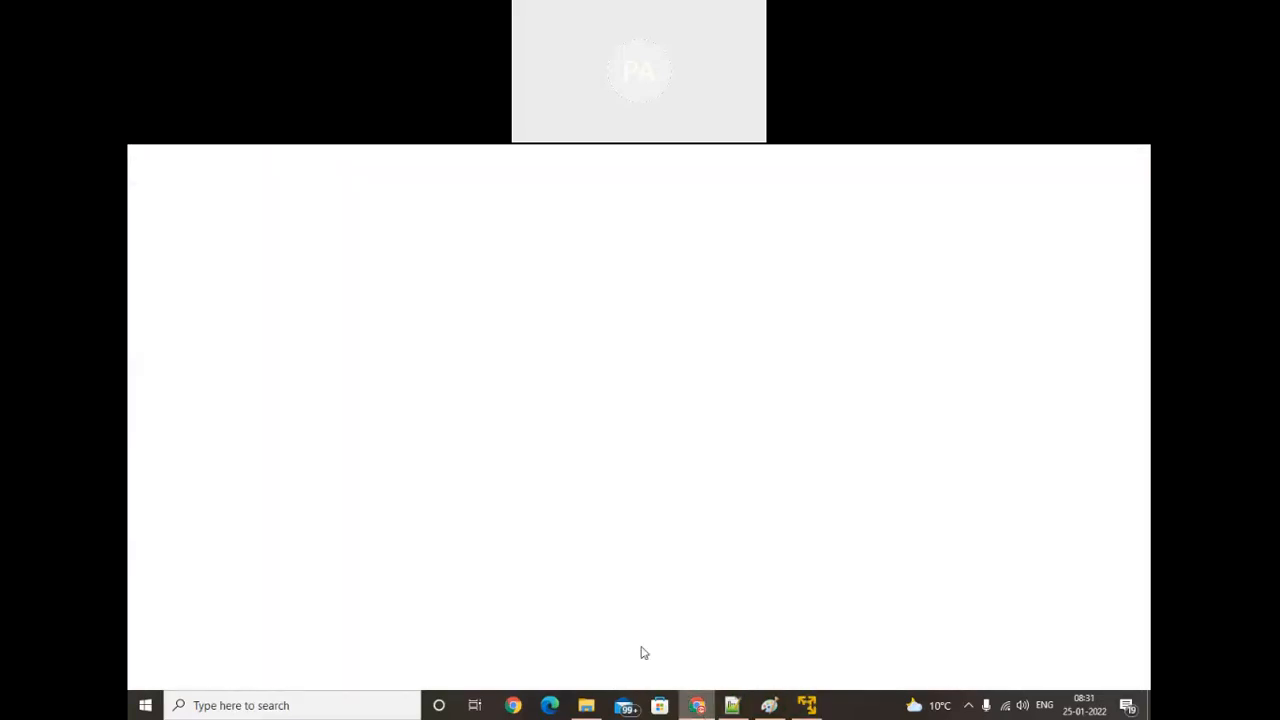
left_click(808, 707)
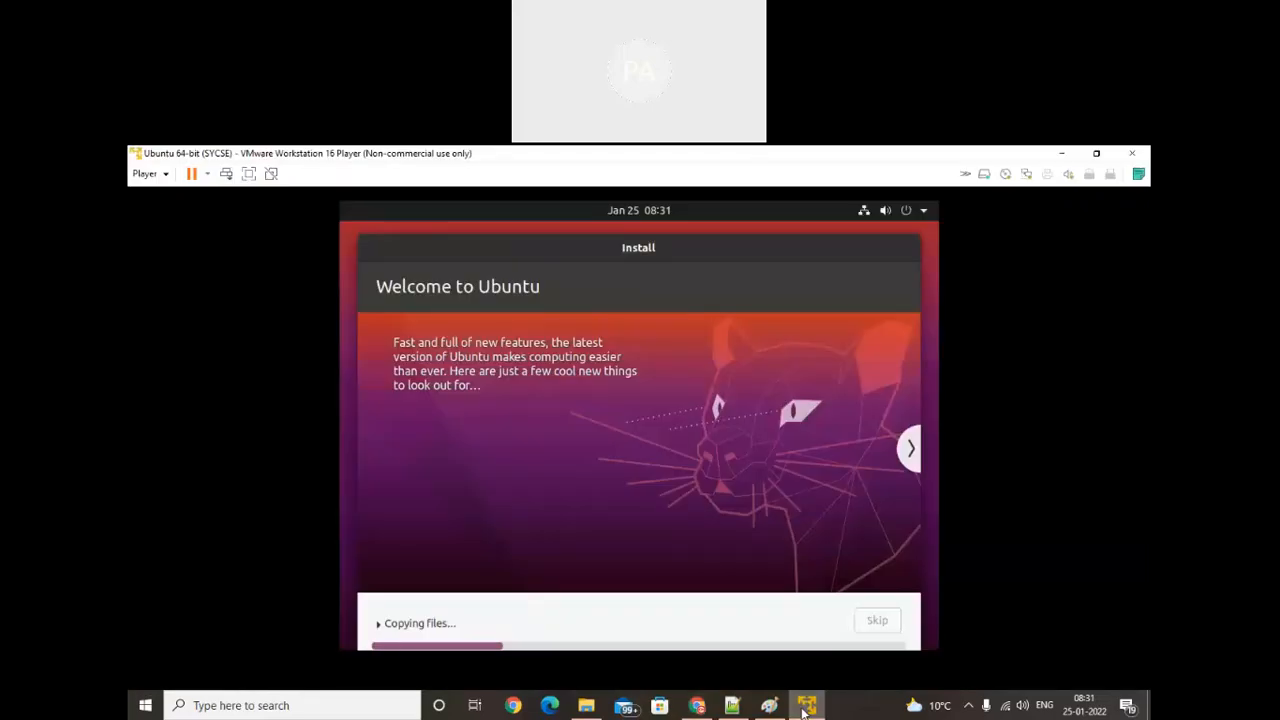
left_click(700, 708)
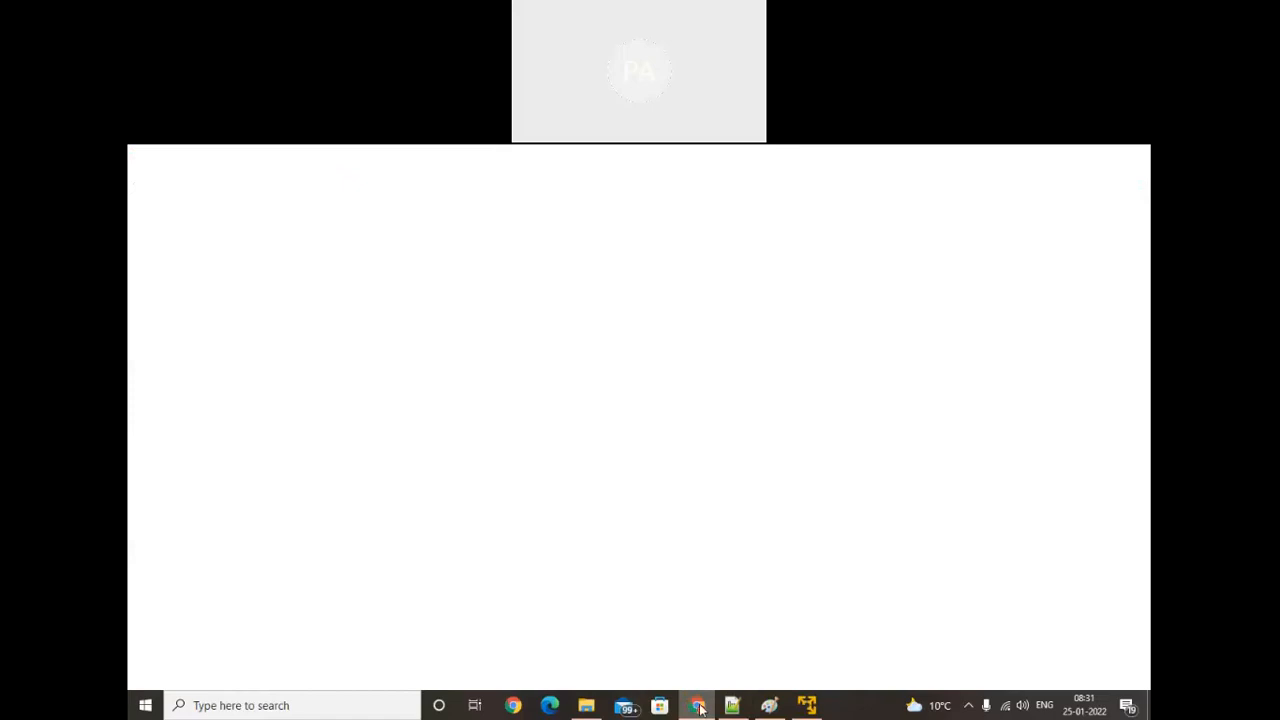
- Open google.com in Chrome and close the downloads bar
left_click(698, 706)
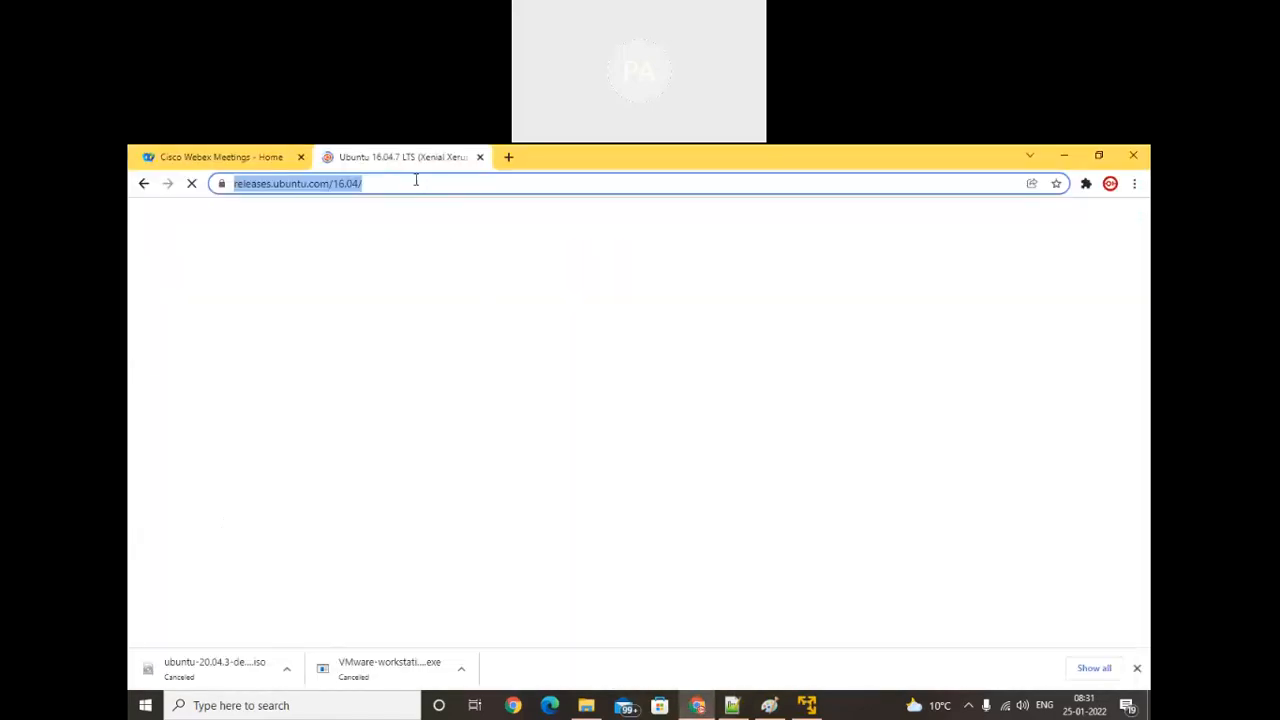
type("google.com")
key("Return")
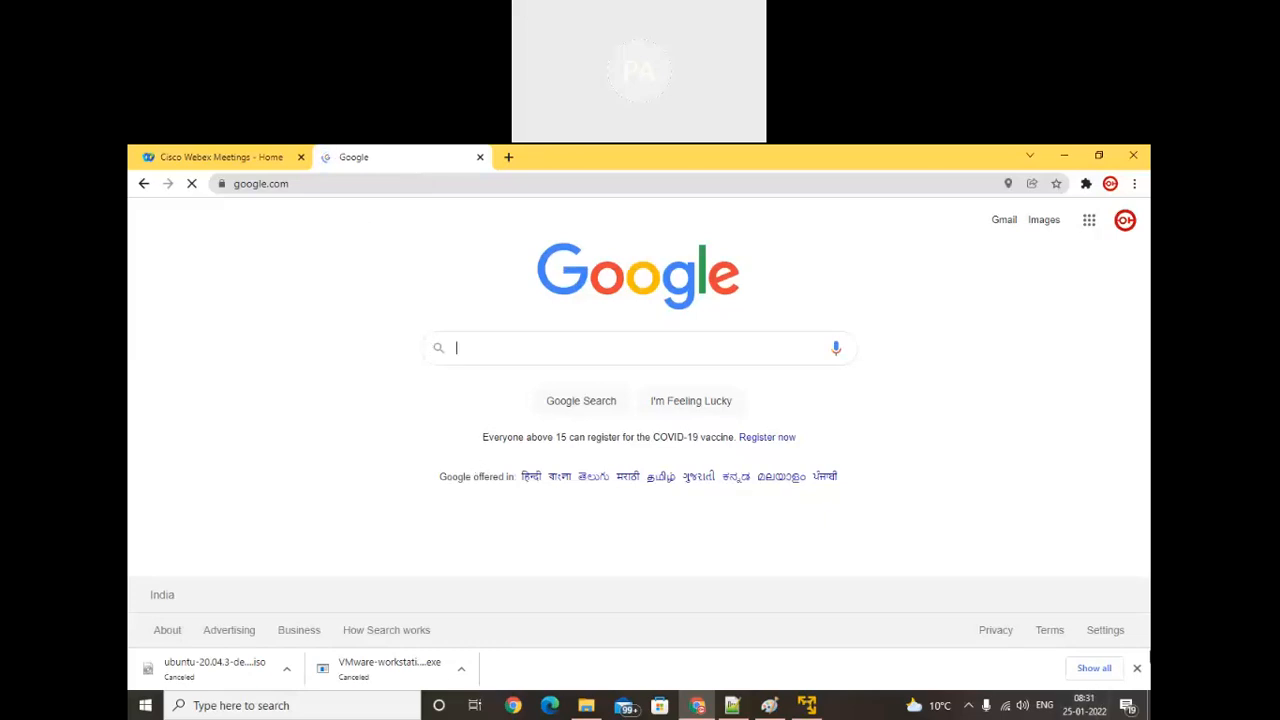
left_click(1137, 668)
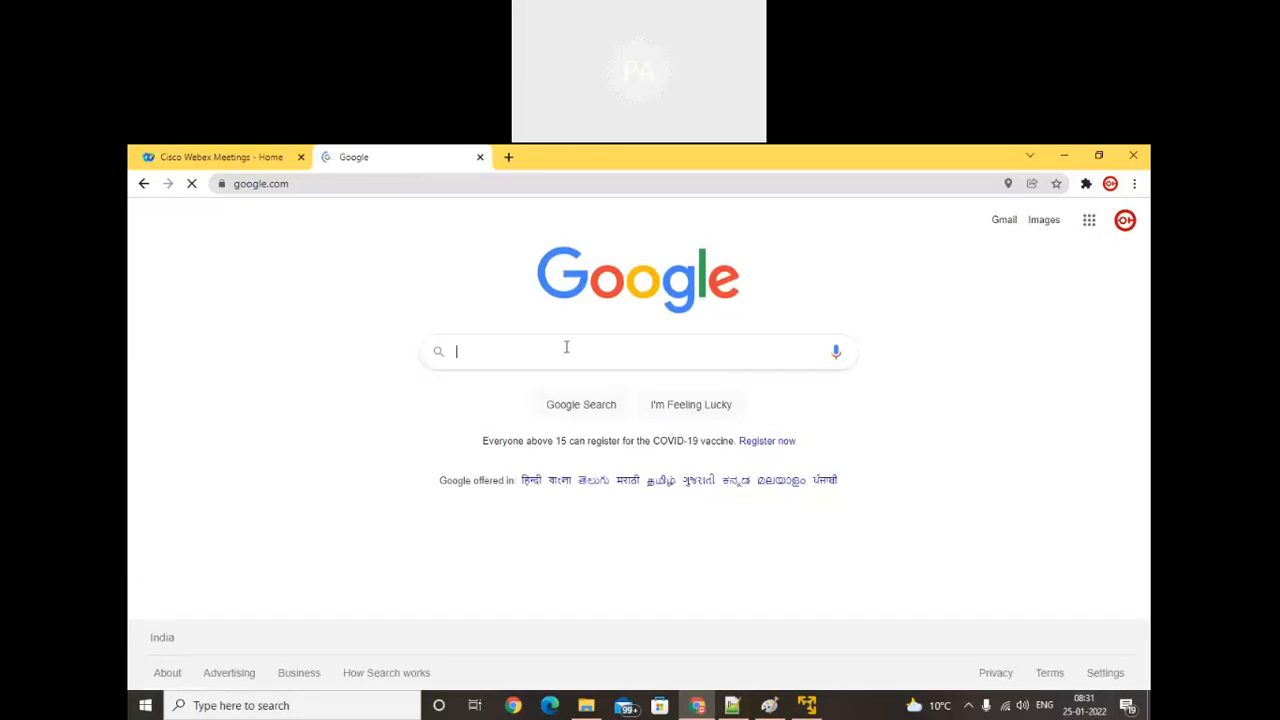
- Search Google for 'aws console login' and scroll the results showing AWS Management Console
type("aws")
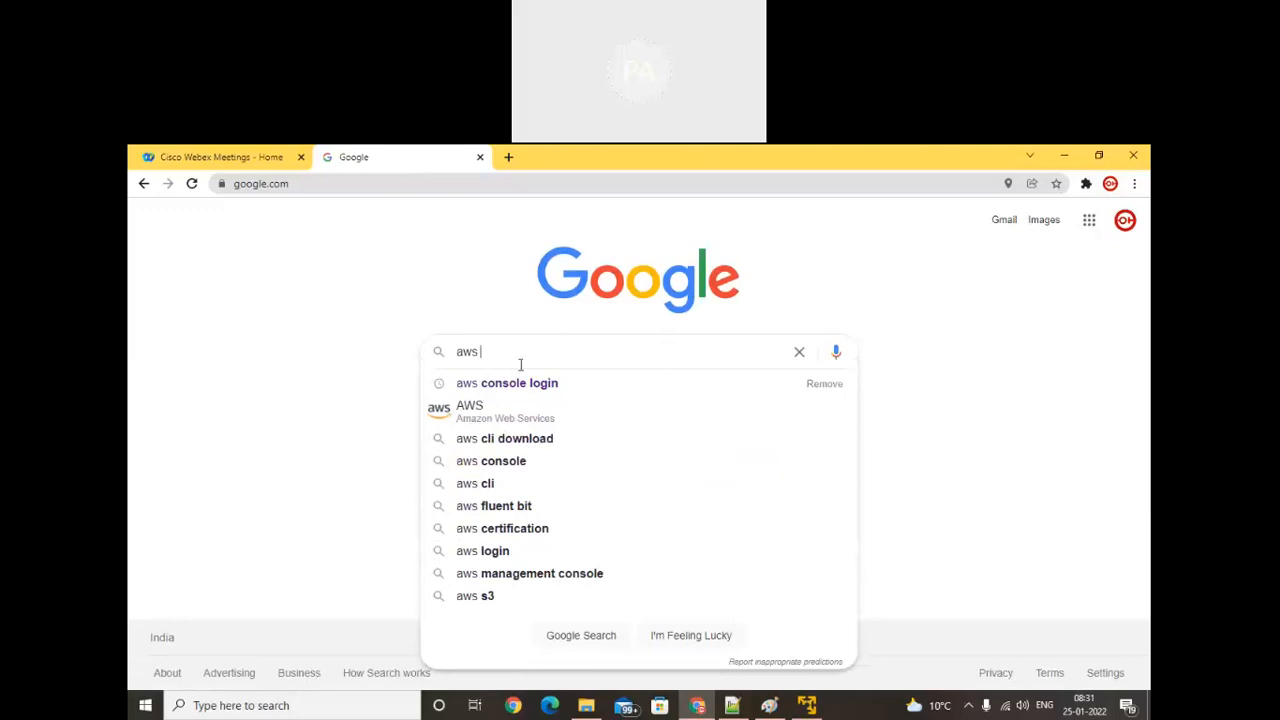
key("Down")
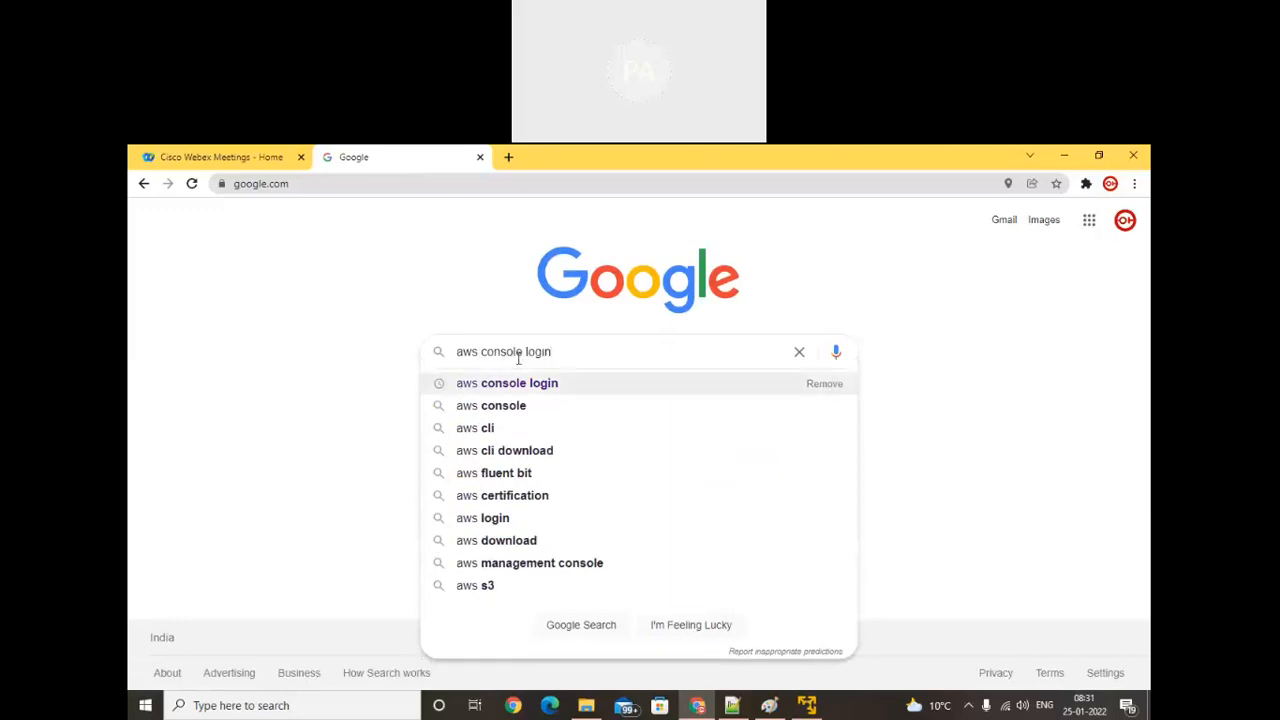
key("Return")
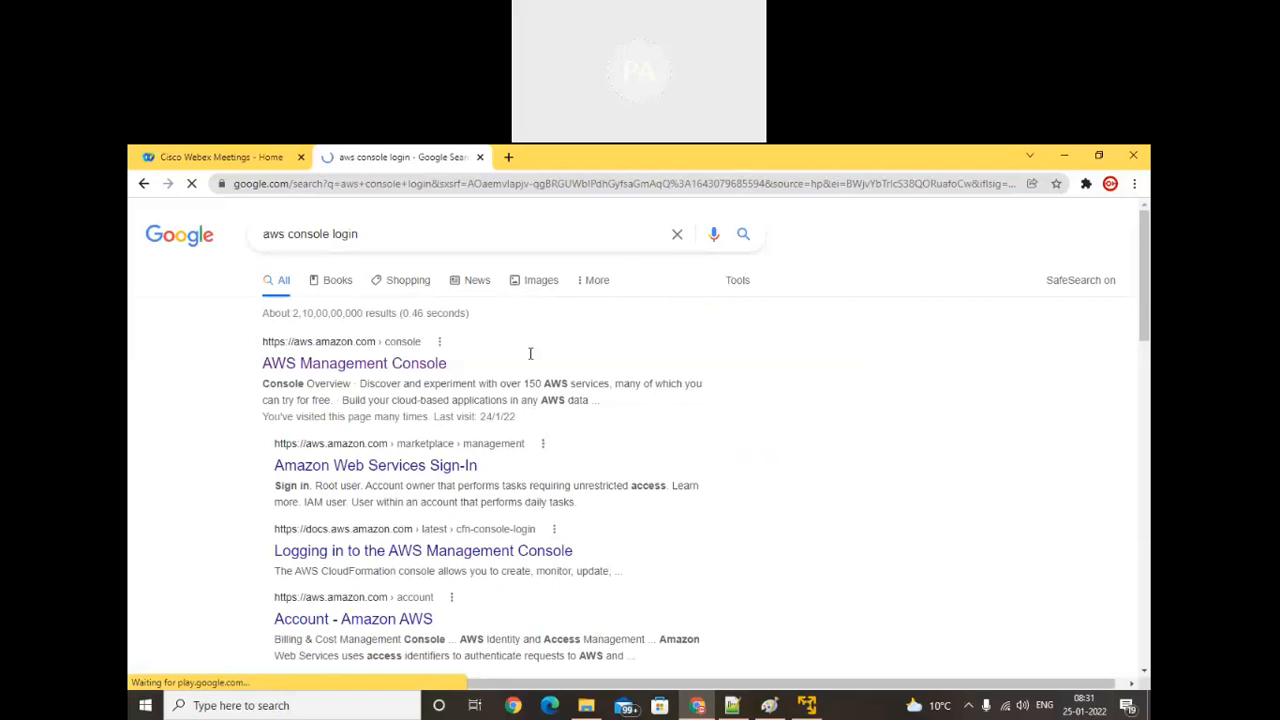
scroll(530, 353, "down", 1)
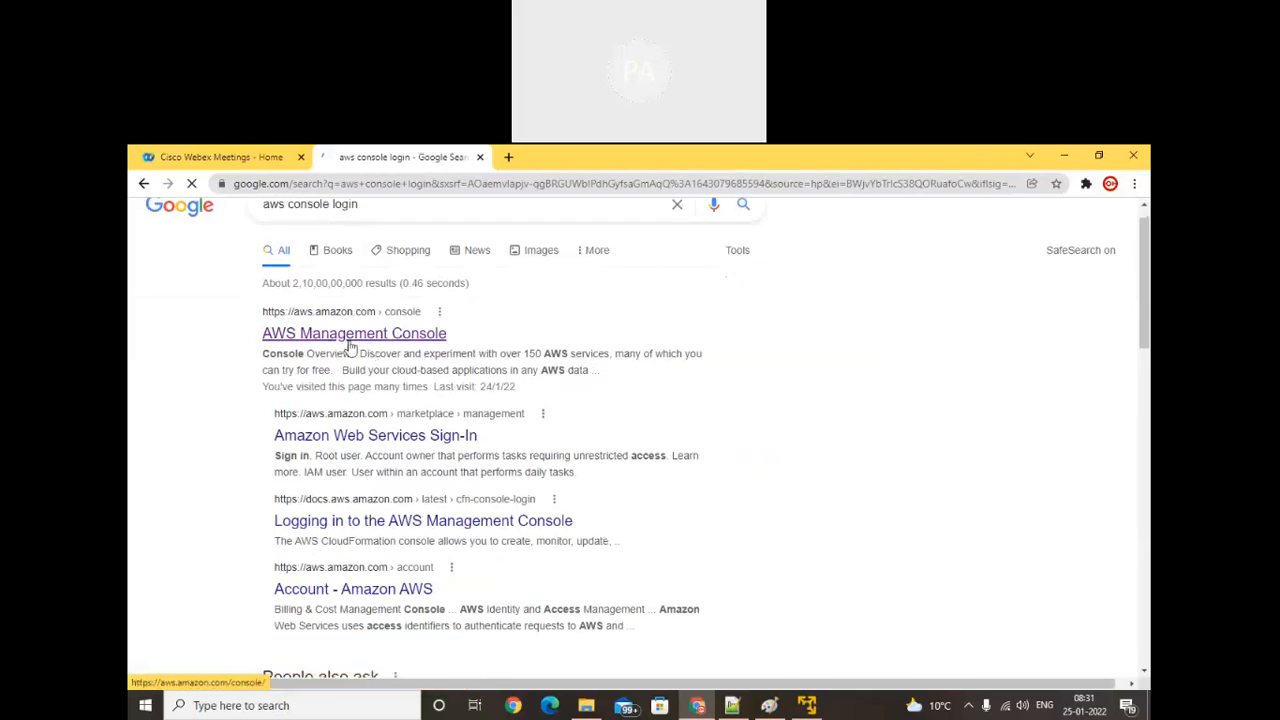
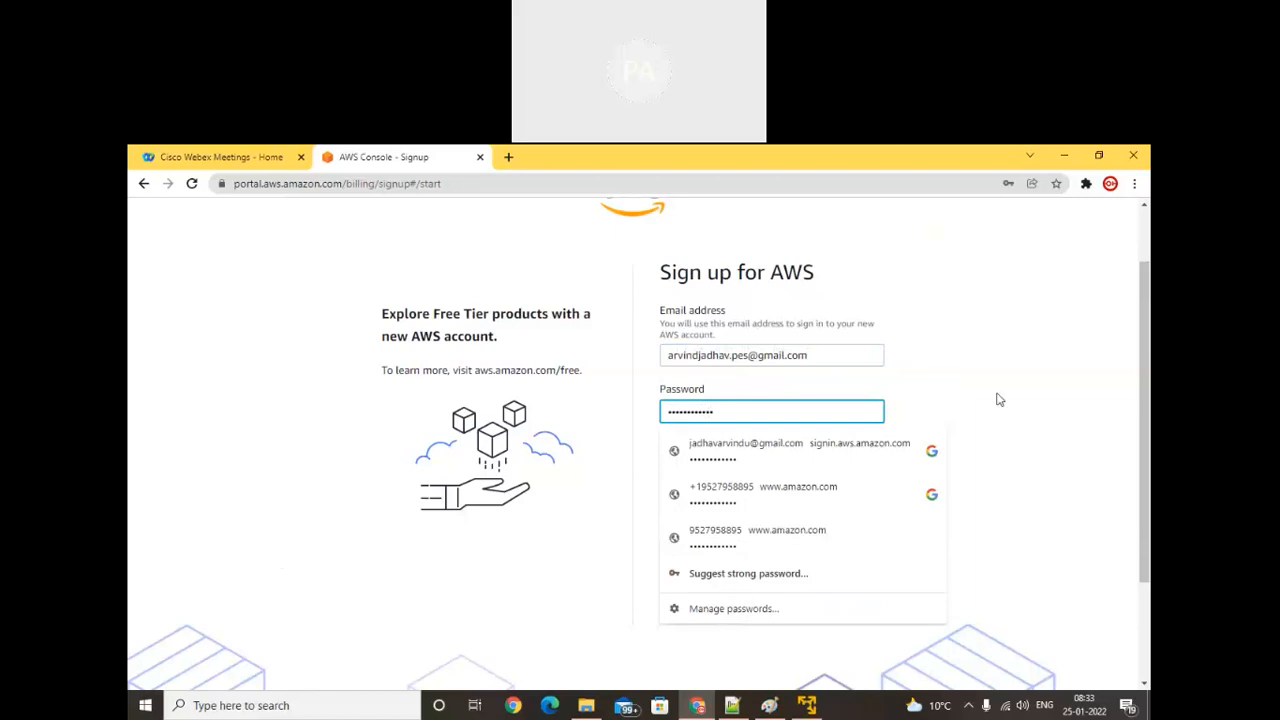
- Re-enter the password to confirm it, fill in the AWS account name, and continue to the security check
left_click(759, 410)
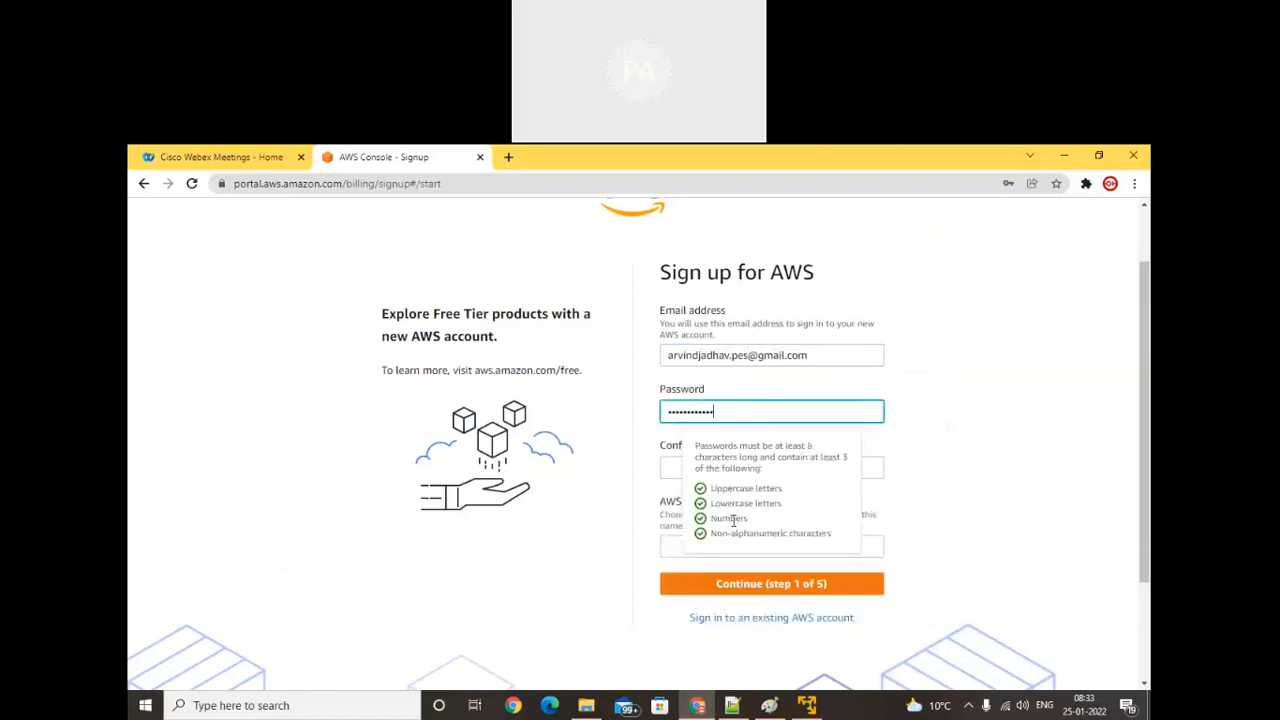
left_click(980, 504)
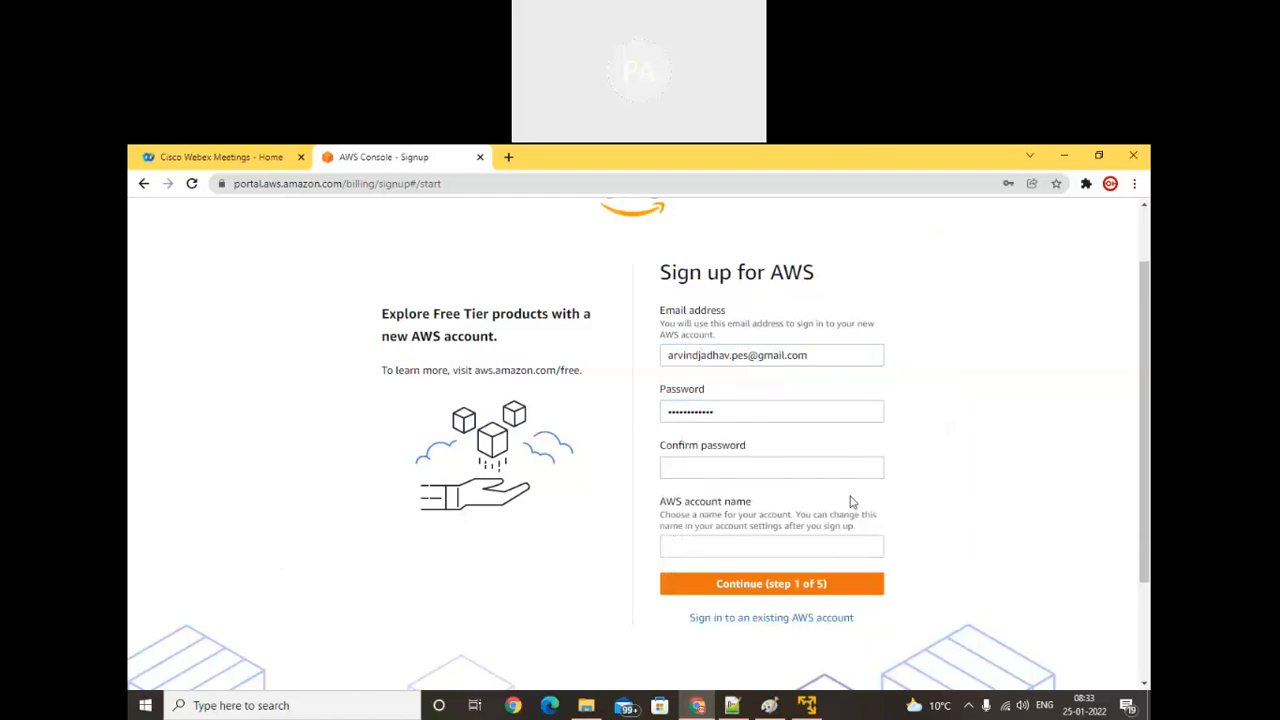
left_click(747, 468)
type("••••••••••")
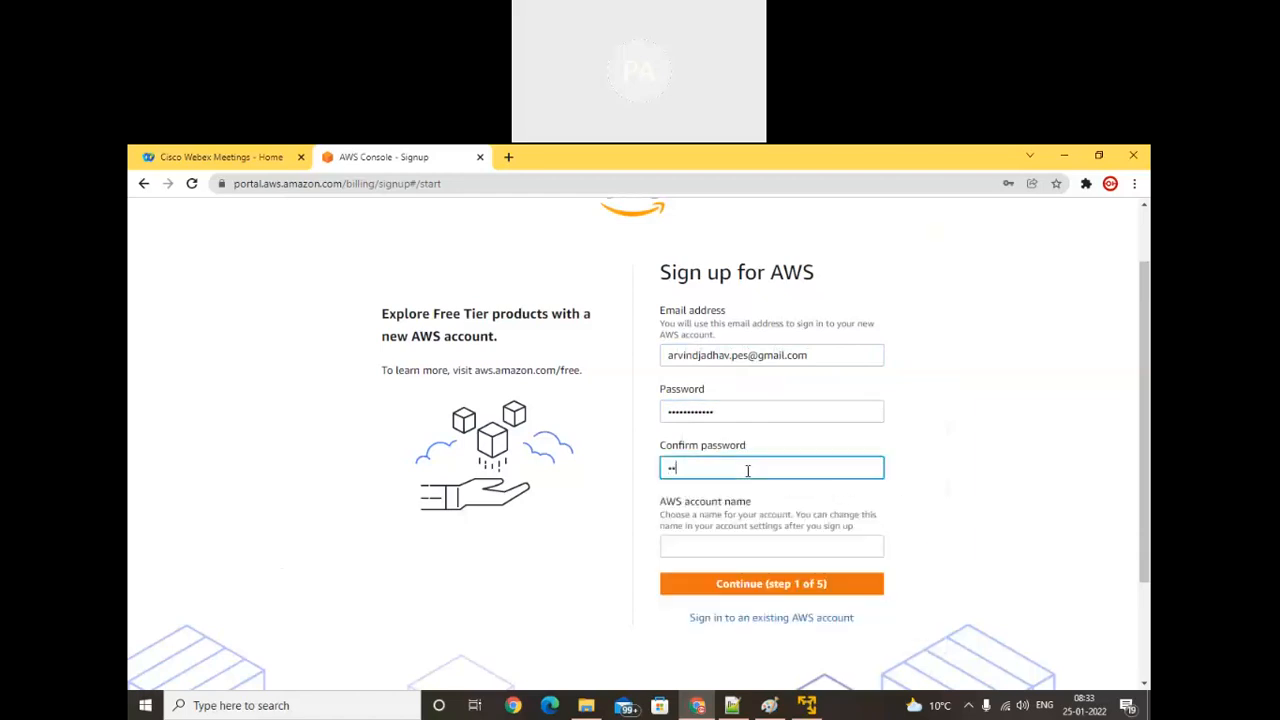
type("••")
left_click(724, 552)
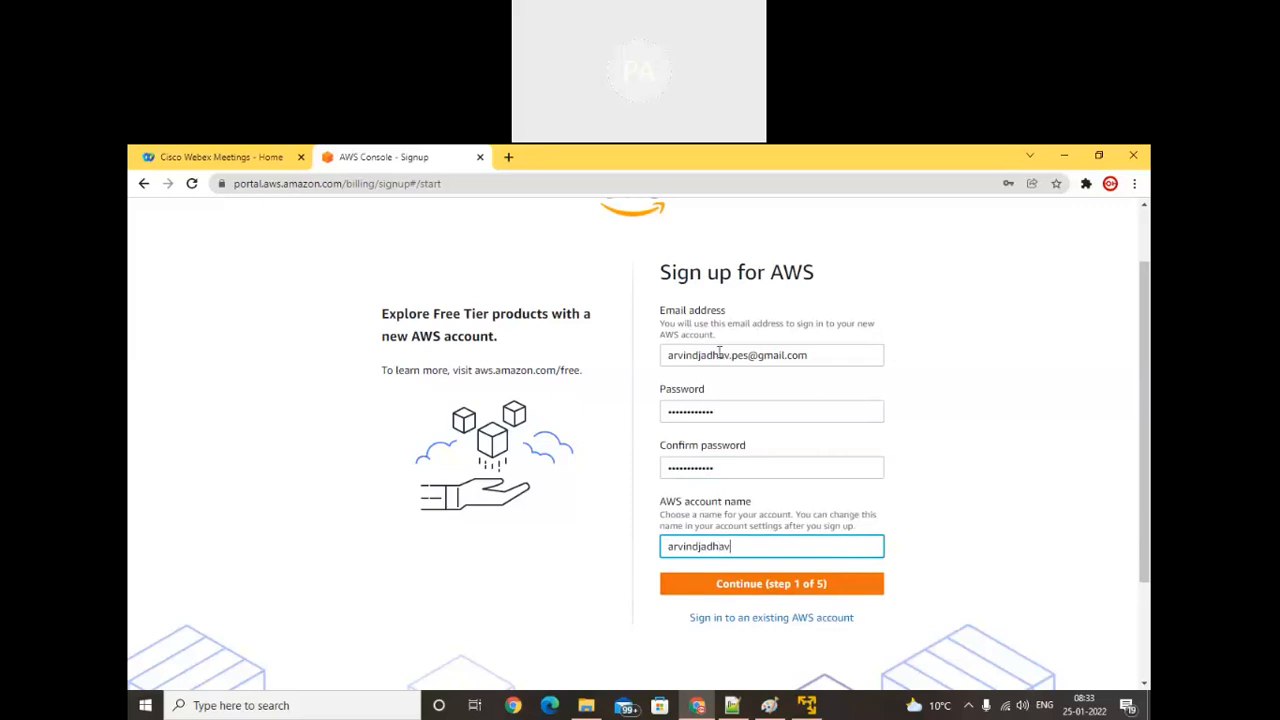
left_click(767, 597)
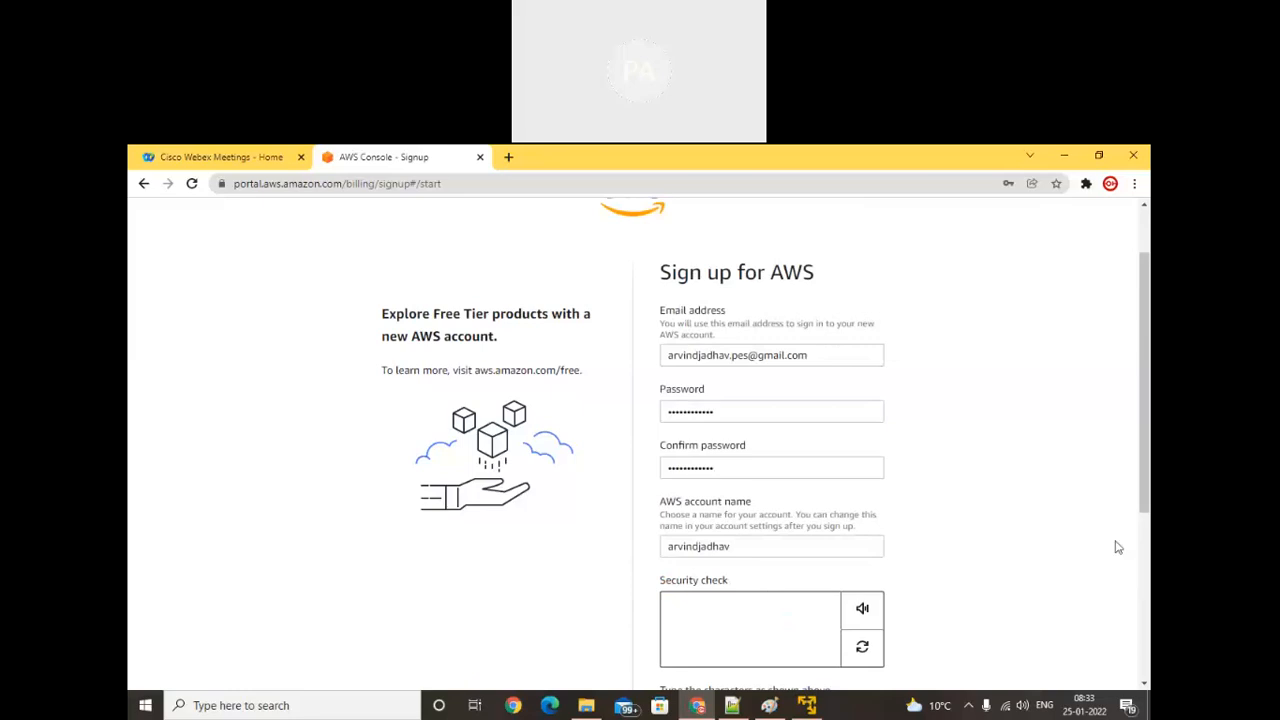
scroll(1148, 453, "down", 3)
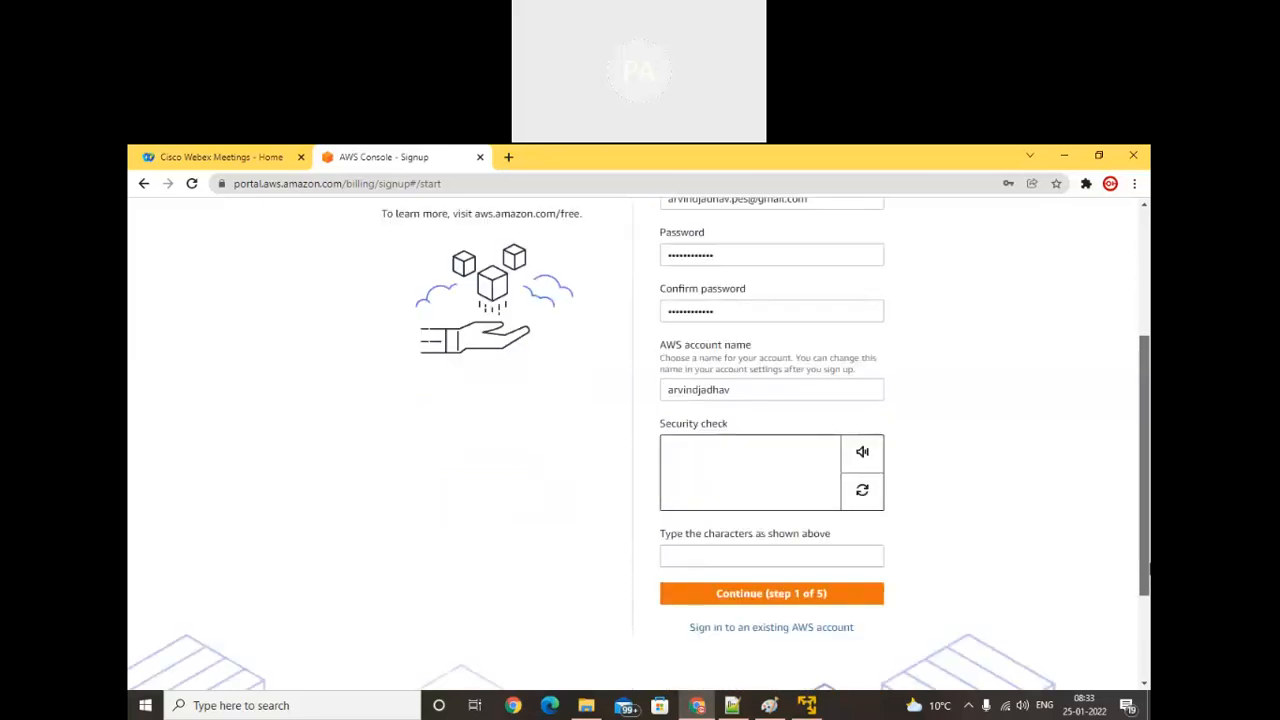
- Answer the security check and resubmit the form three times as new captchas appear
left_click(808, 500)
type("54")
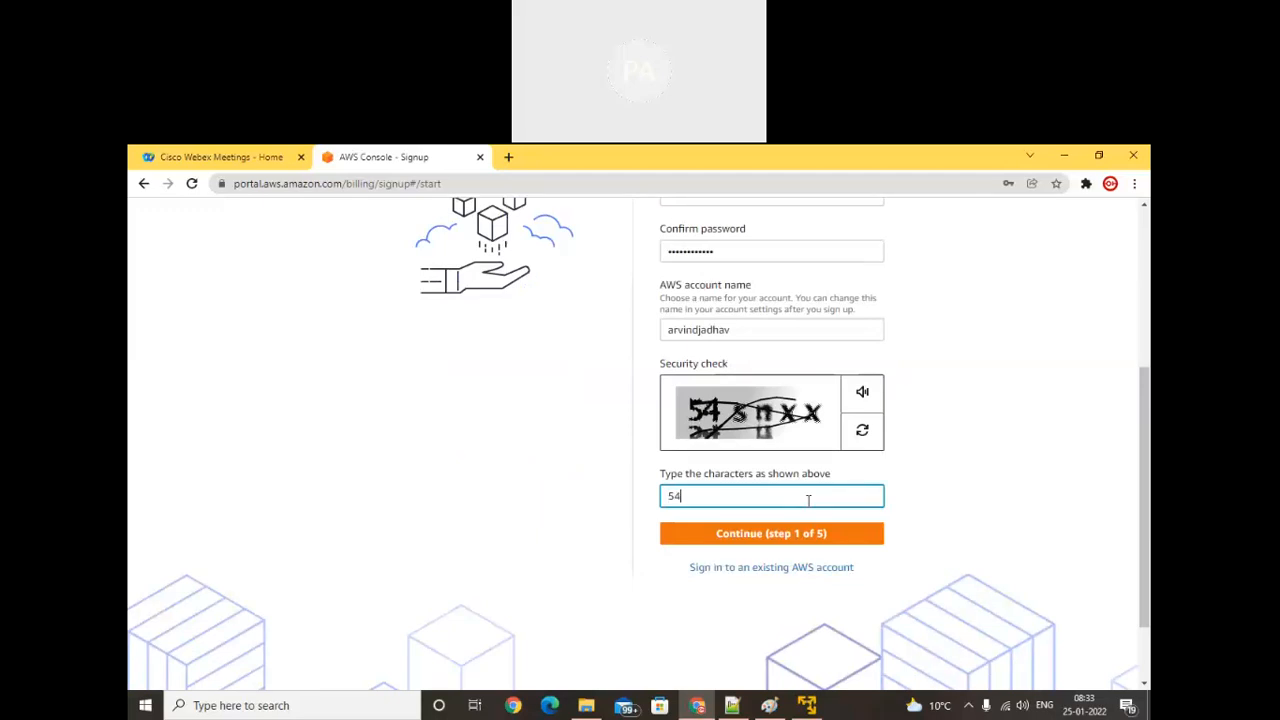
type("snxx")
left_click(806, 532)
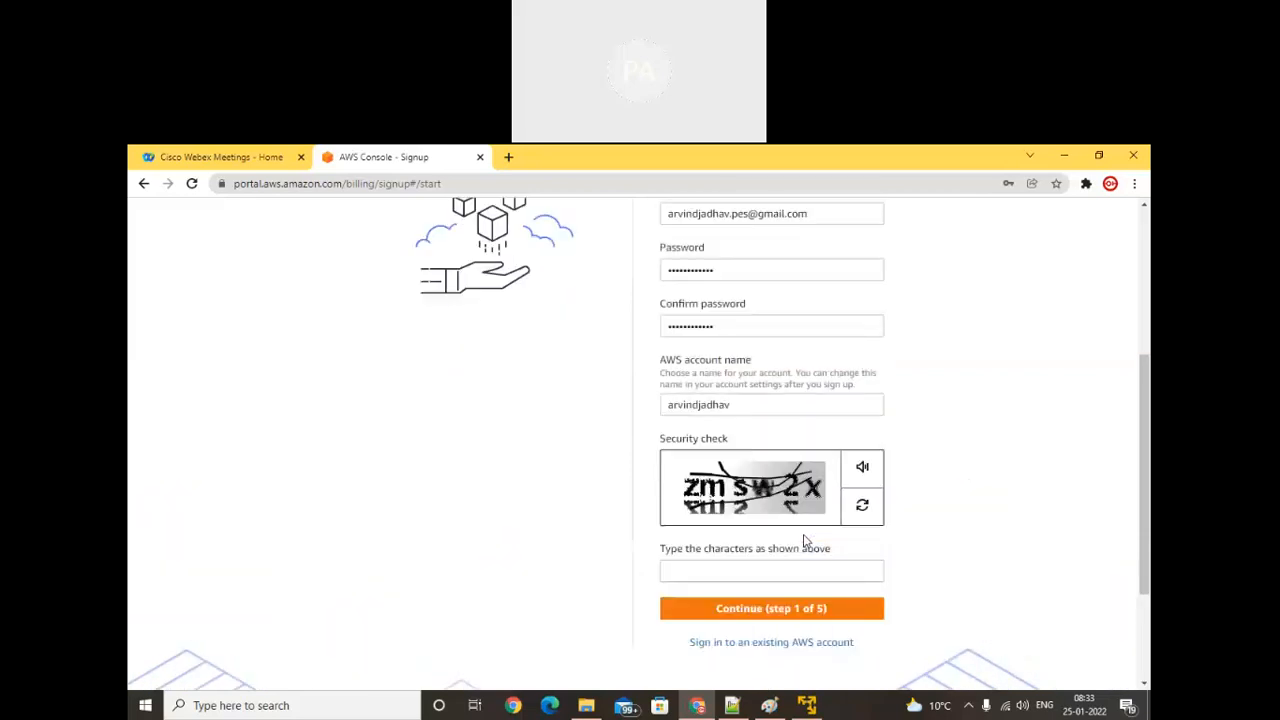
left_click(755, 574)
type("zm")
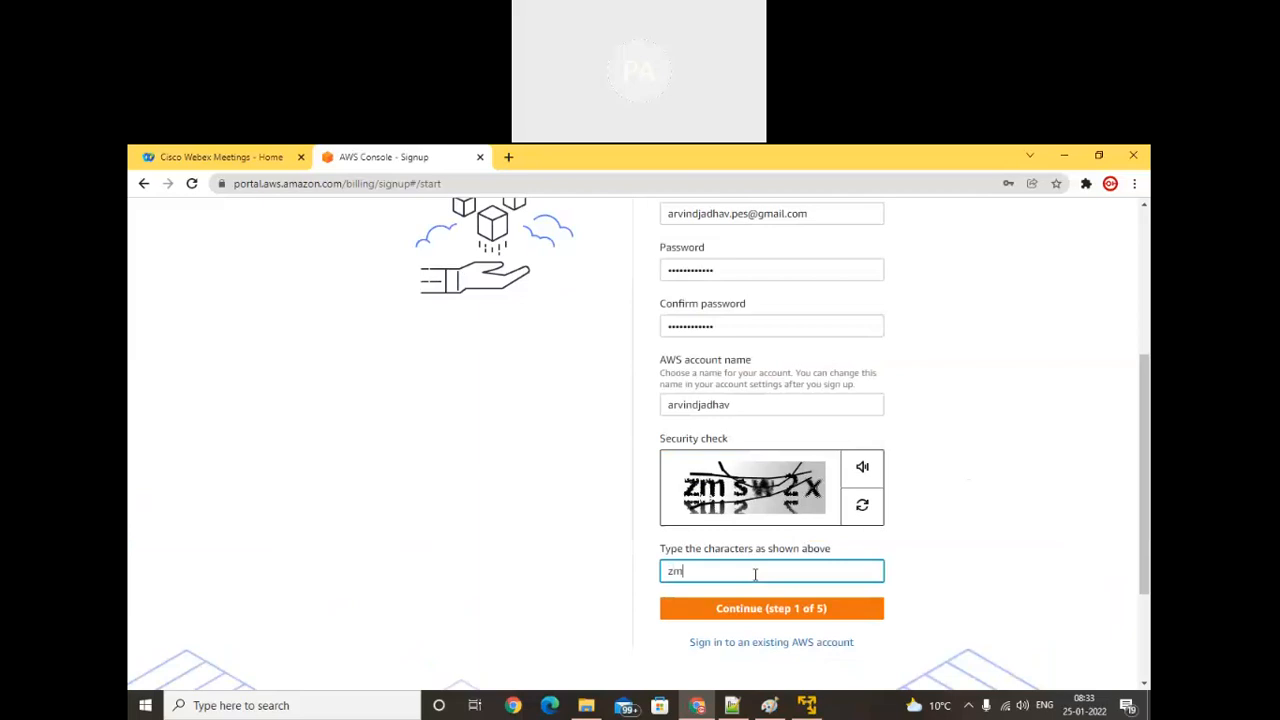
type("sw2x")
left_click(740, 613)
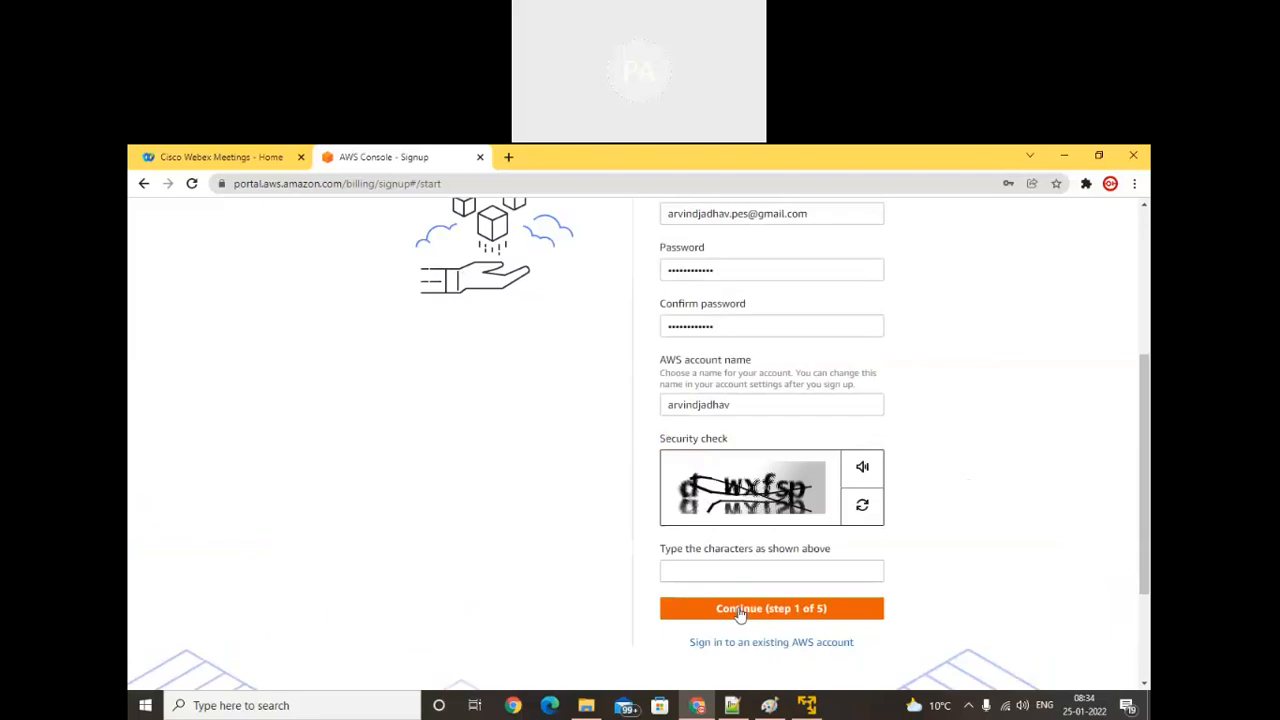
left_click(720, 570)
type("dwxfsp")
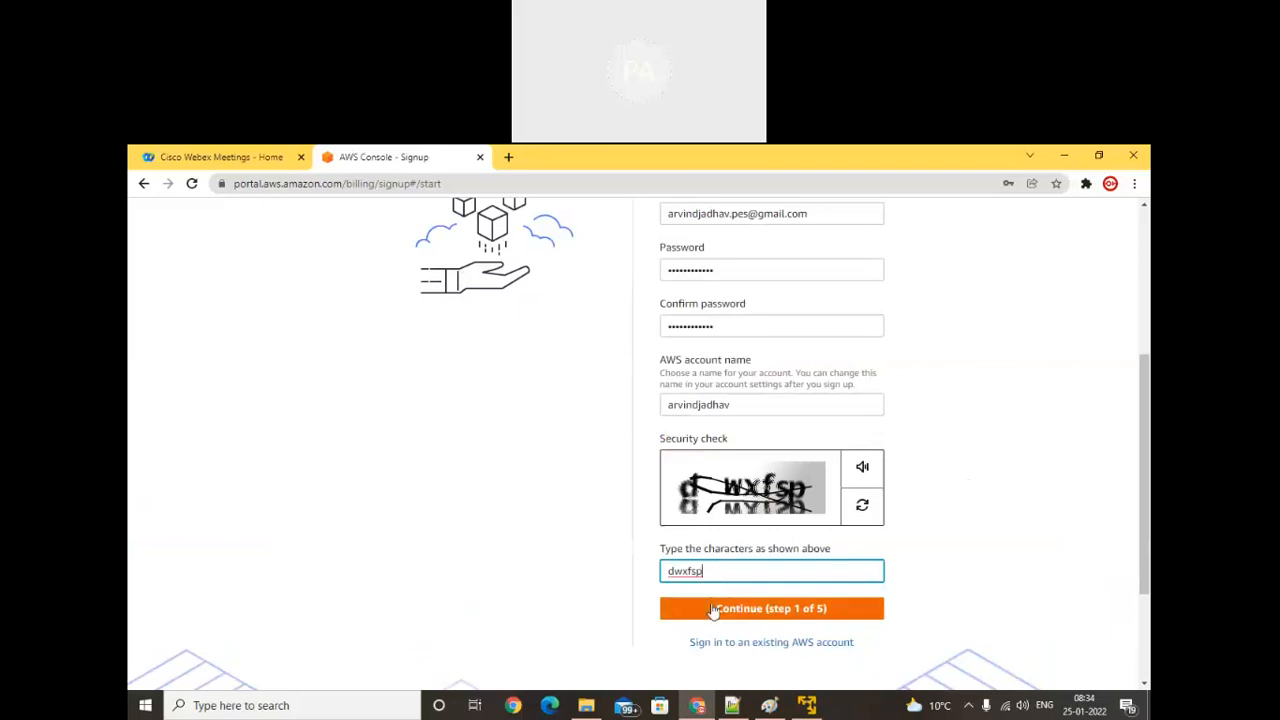
left_click(712, 608)
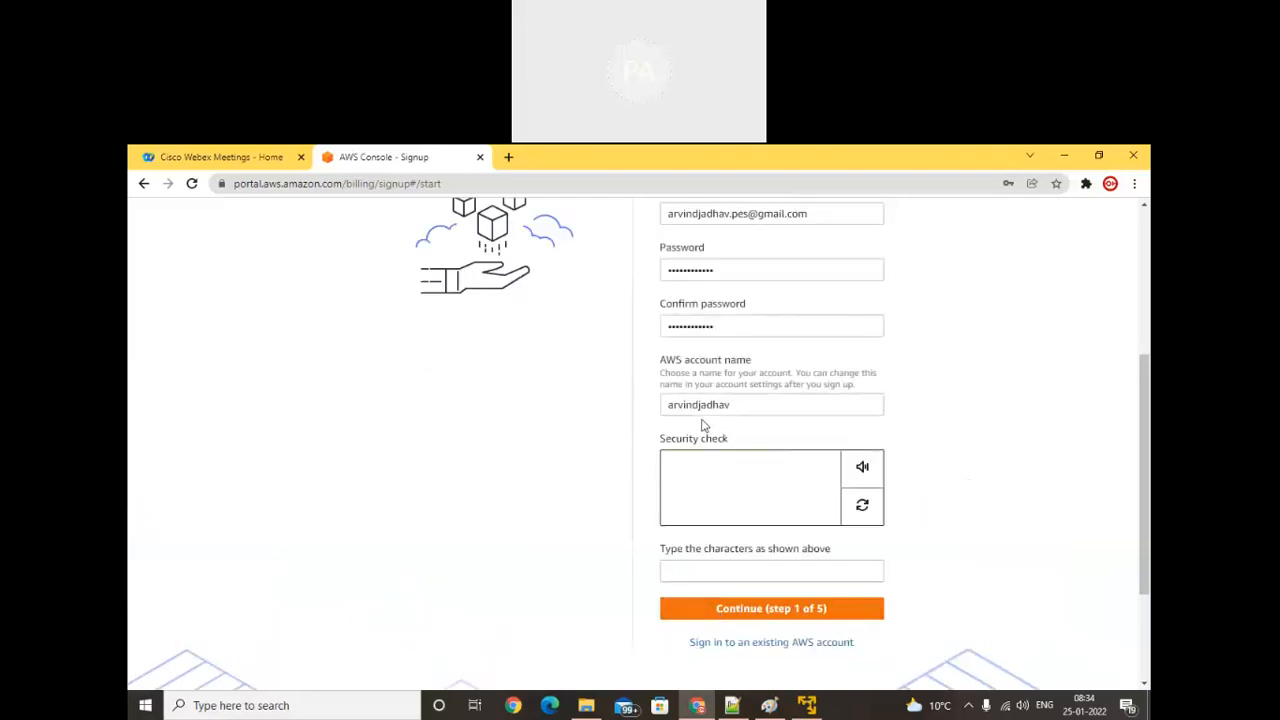
- Append 'u' to the account name, refresh the captcha, enter its corrected answer and submit
left_click(695, 404)
type("u")
left_click(706, 567)
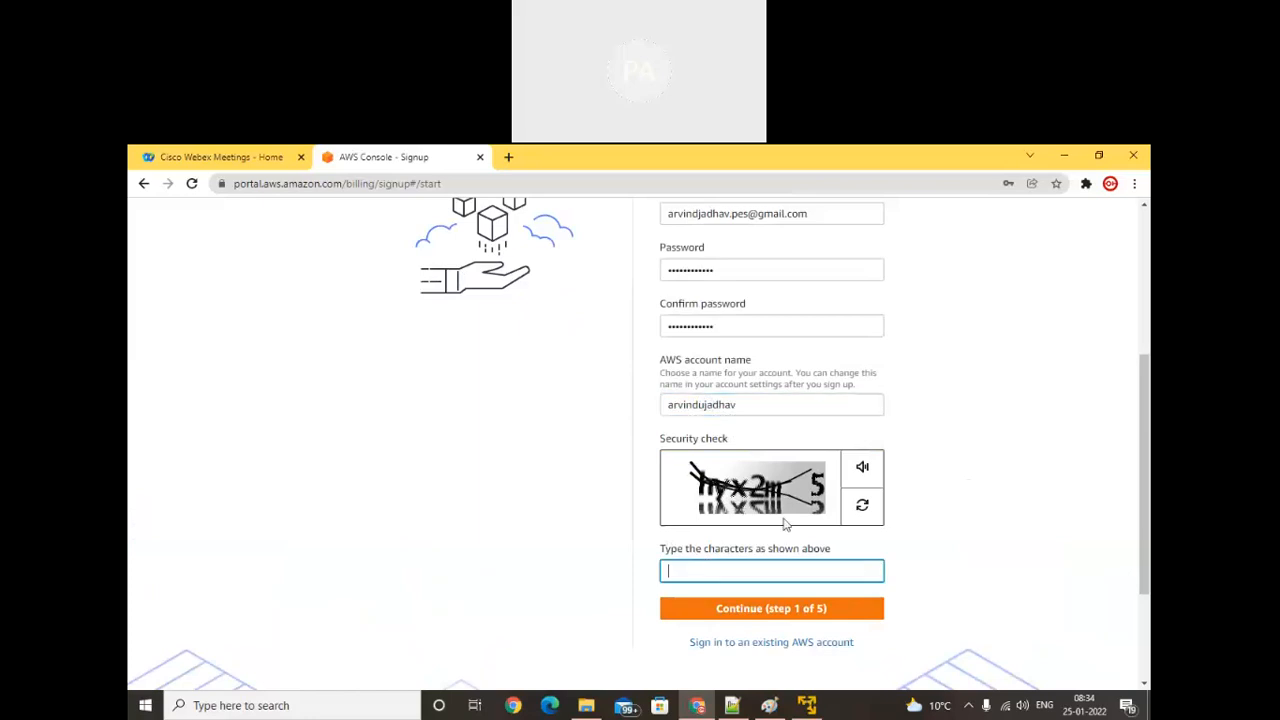
left_click(866, 518)
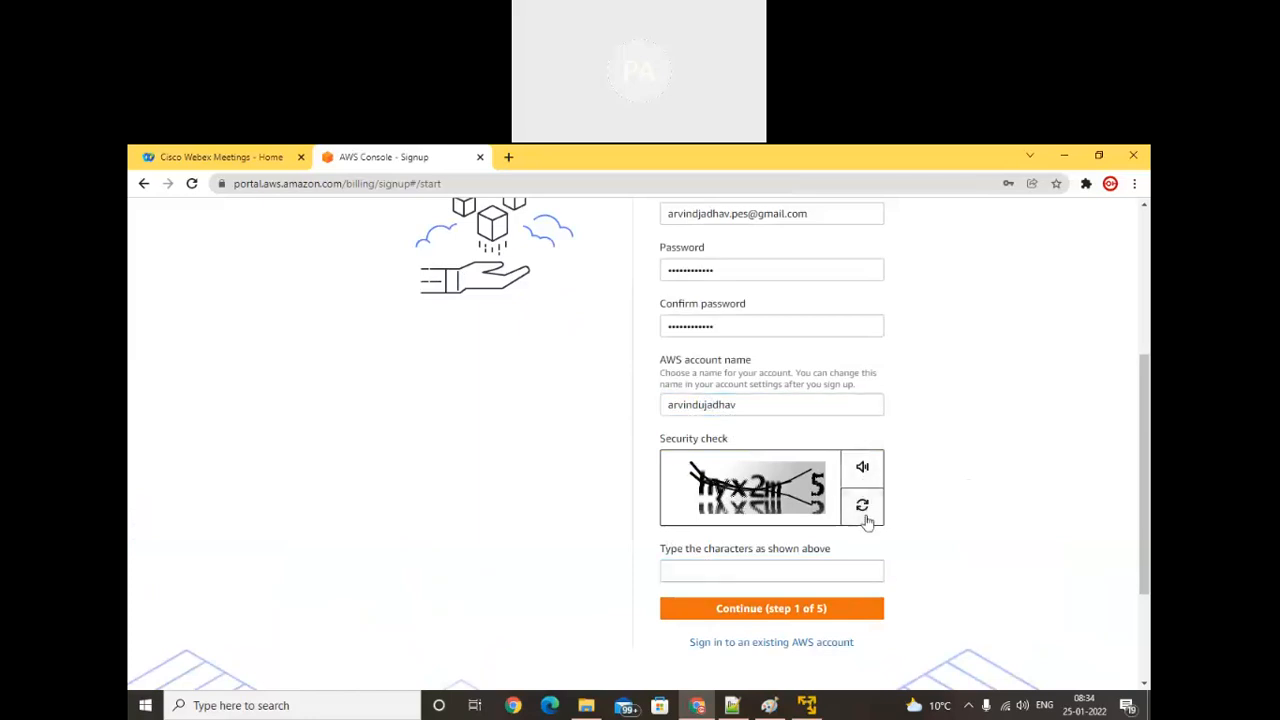
left_click(750, 568)
type("pn")
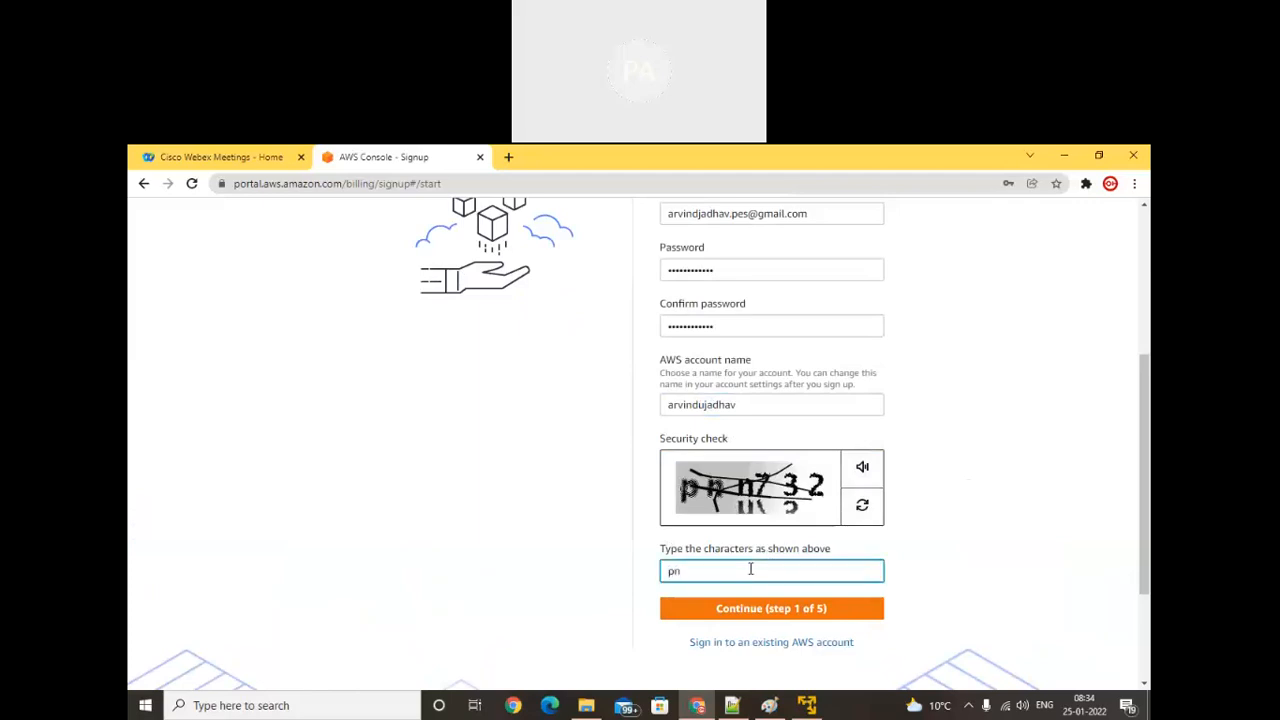
type("7")
key("BackSpace")
type("n3")
key("BackSpace")
type("732")
left_click(748, 612)
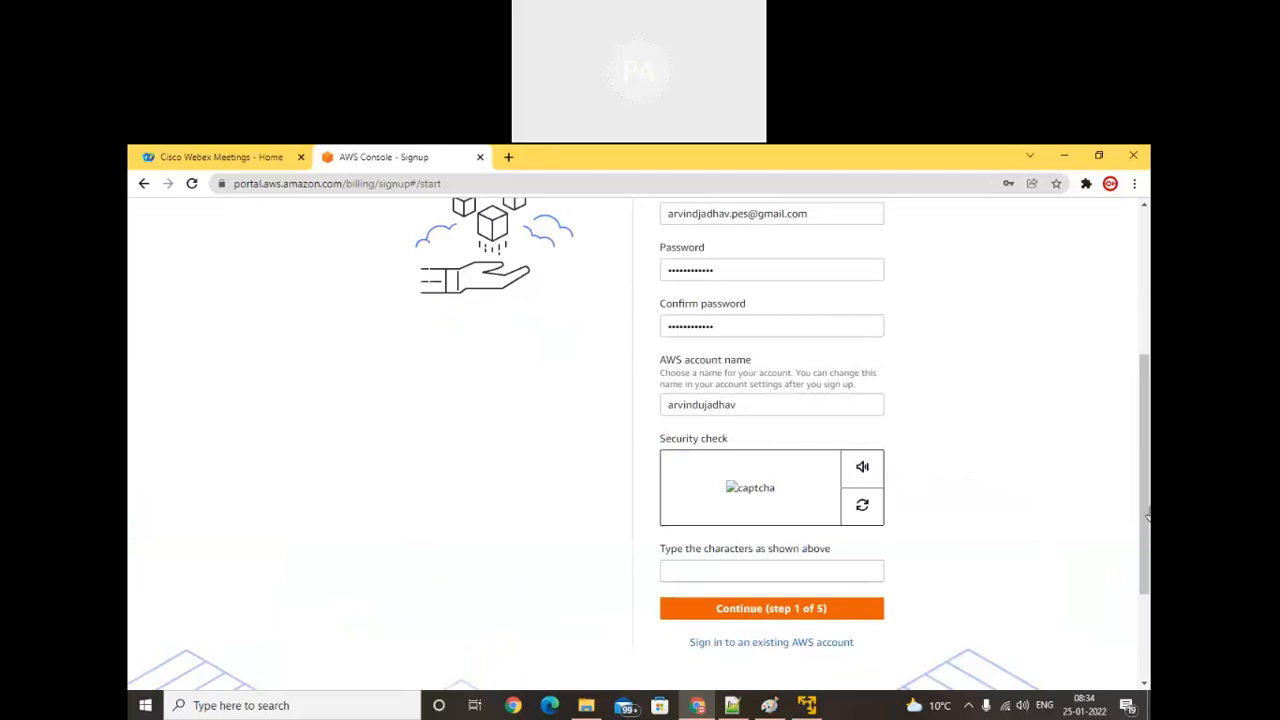
left_click_drag(1147, 515, 1147, 360)
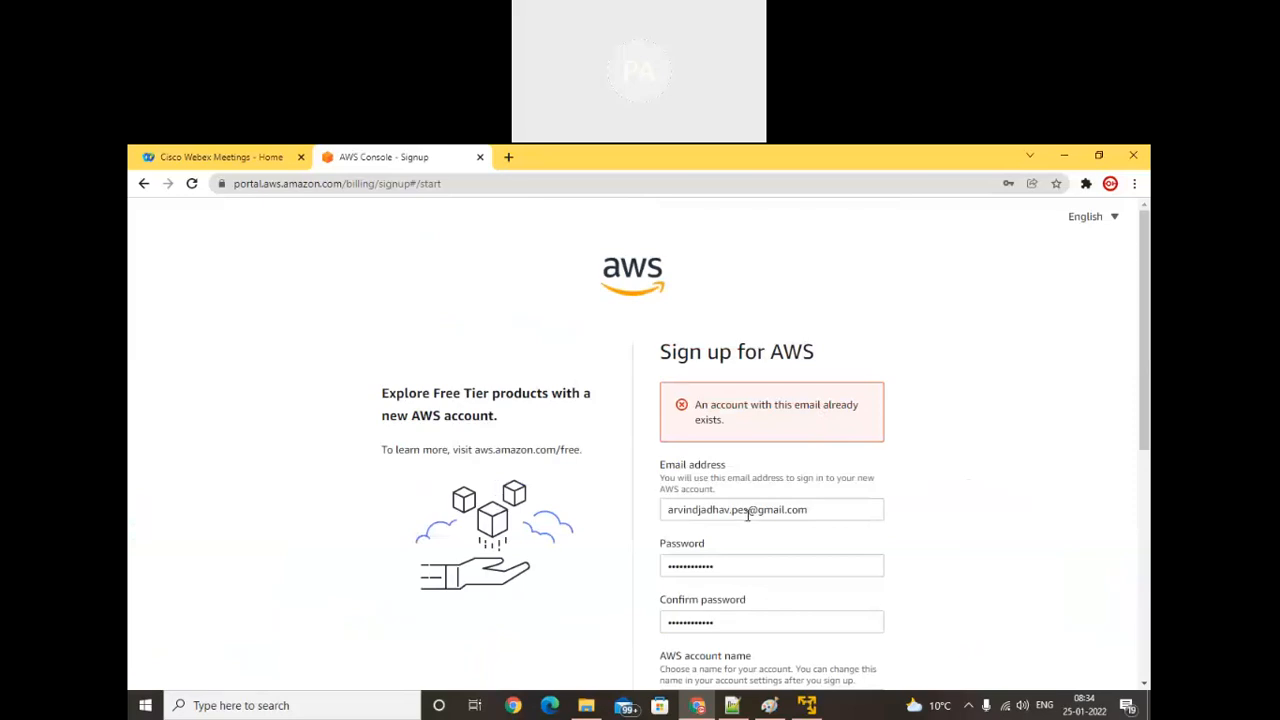
- Replace the user name part of the email address with a new one
double_click(668, 508)
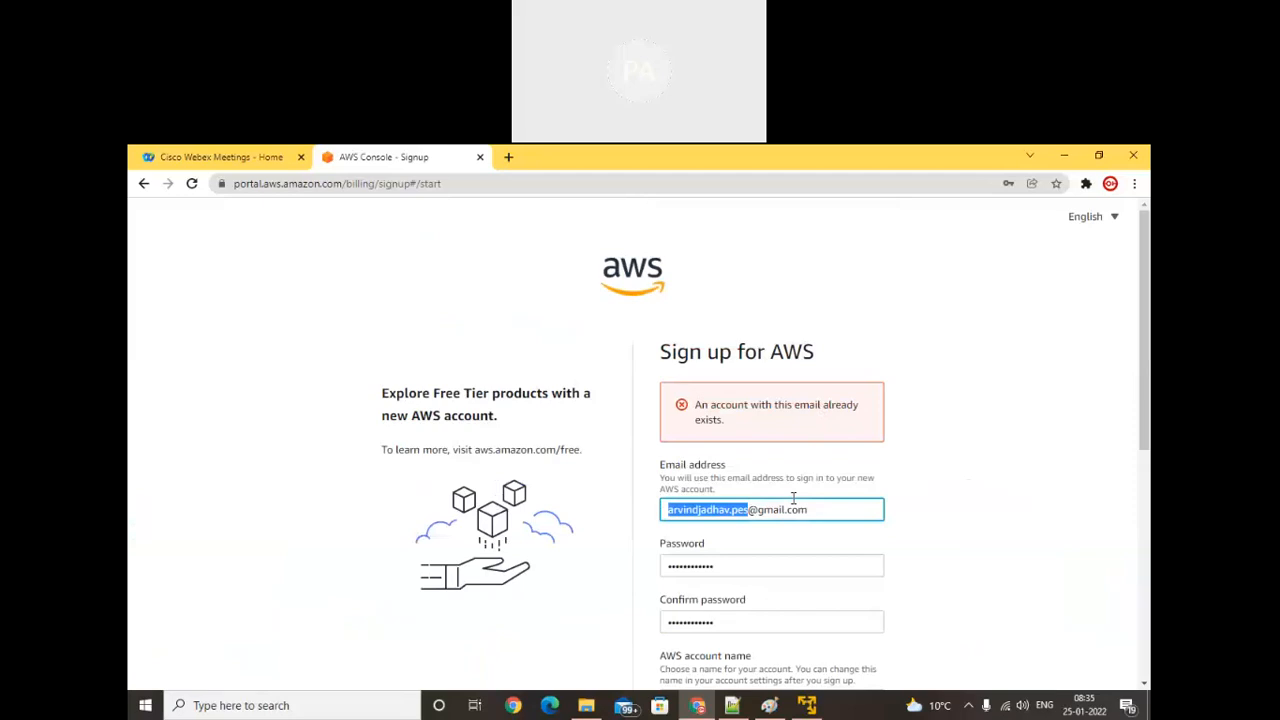
key("BackSpace")
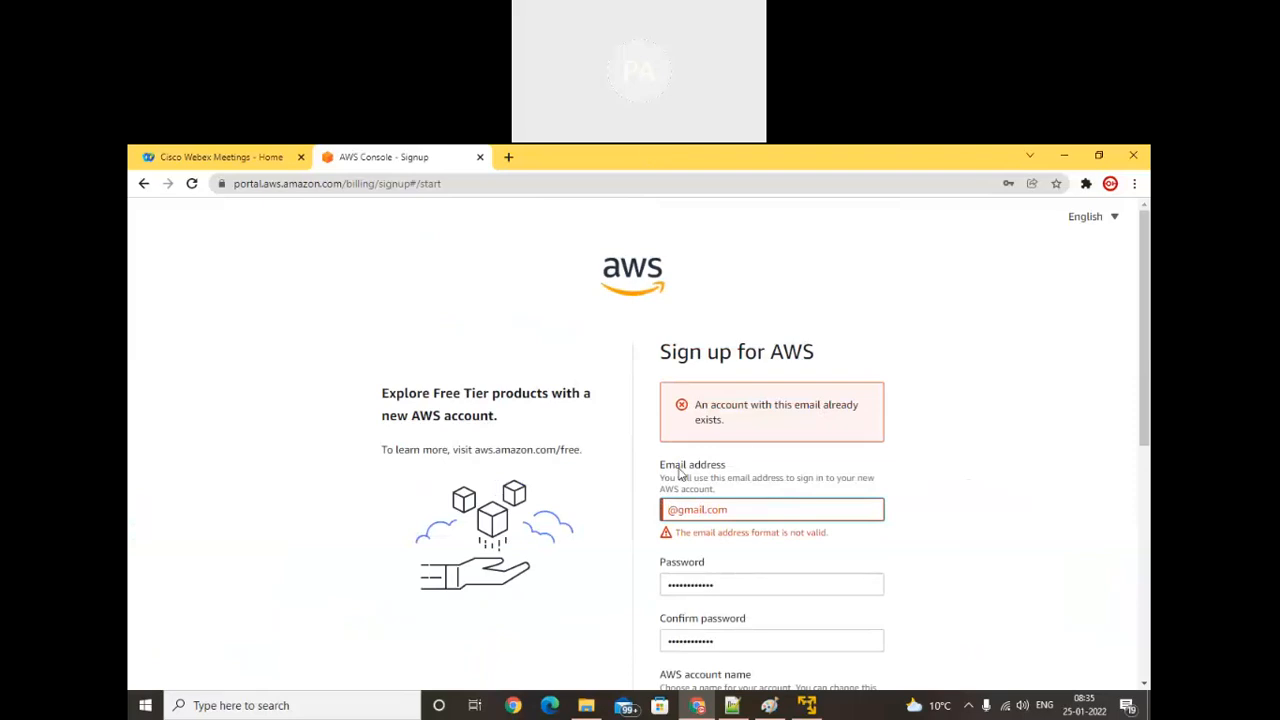
left_click(678, 511)
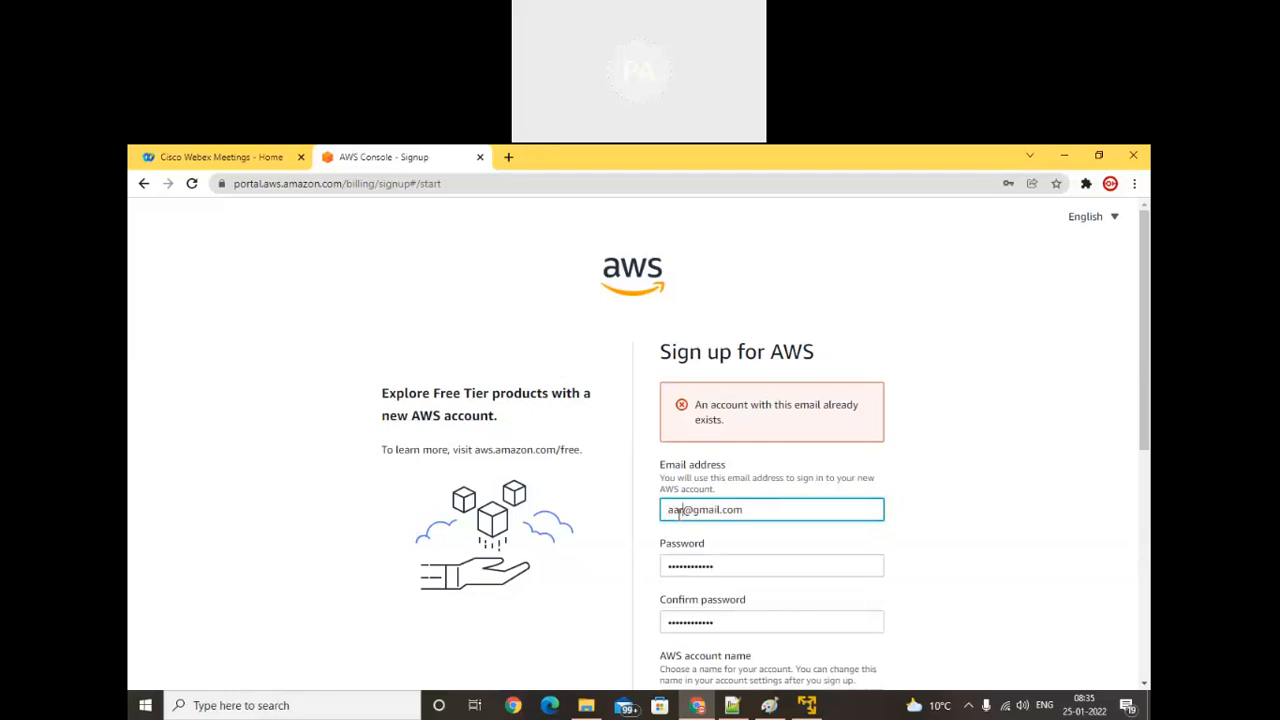
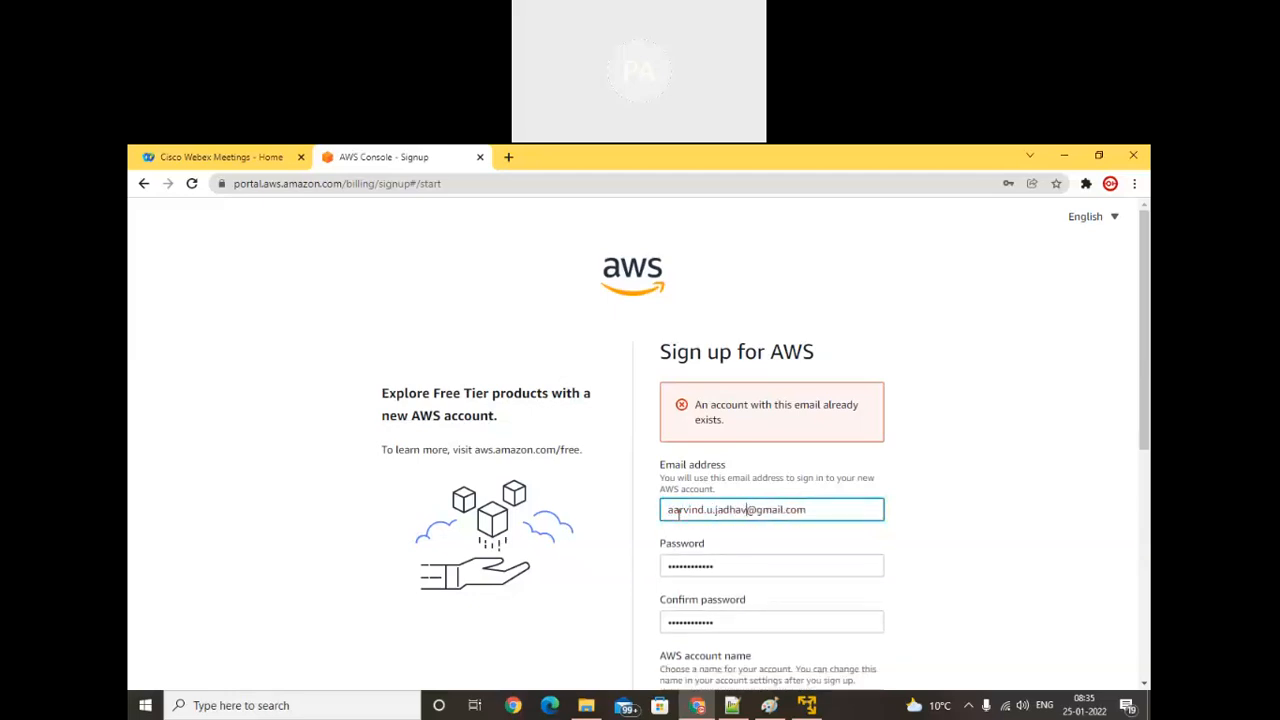
left_click(1022, 514)
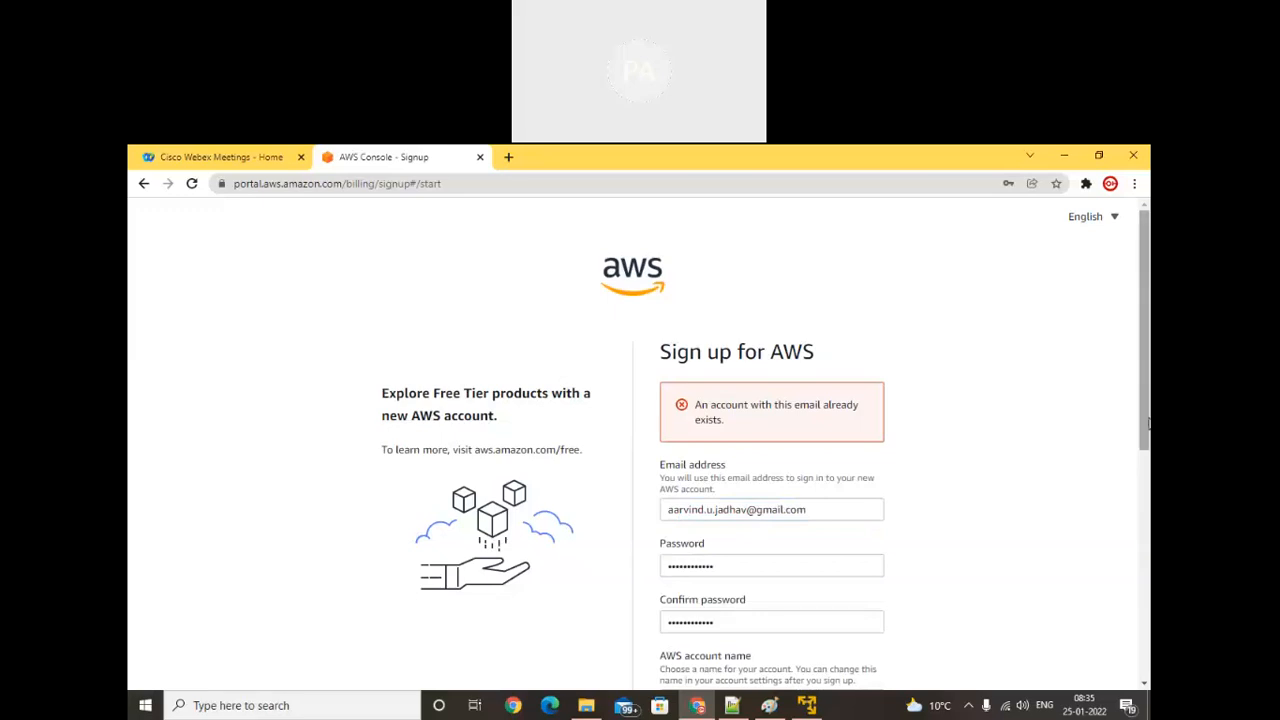
- Answer the security check and submit the first sign-up step
scroll(1145, 507, "down", 2)
left_click(700, 637)
type("hrdn8s")
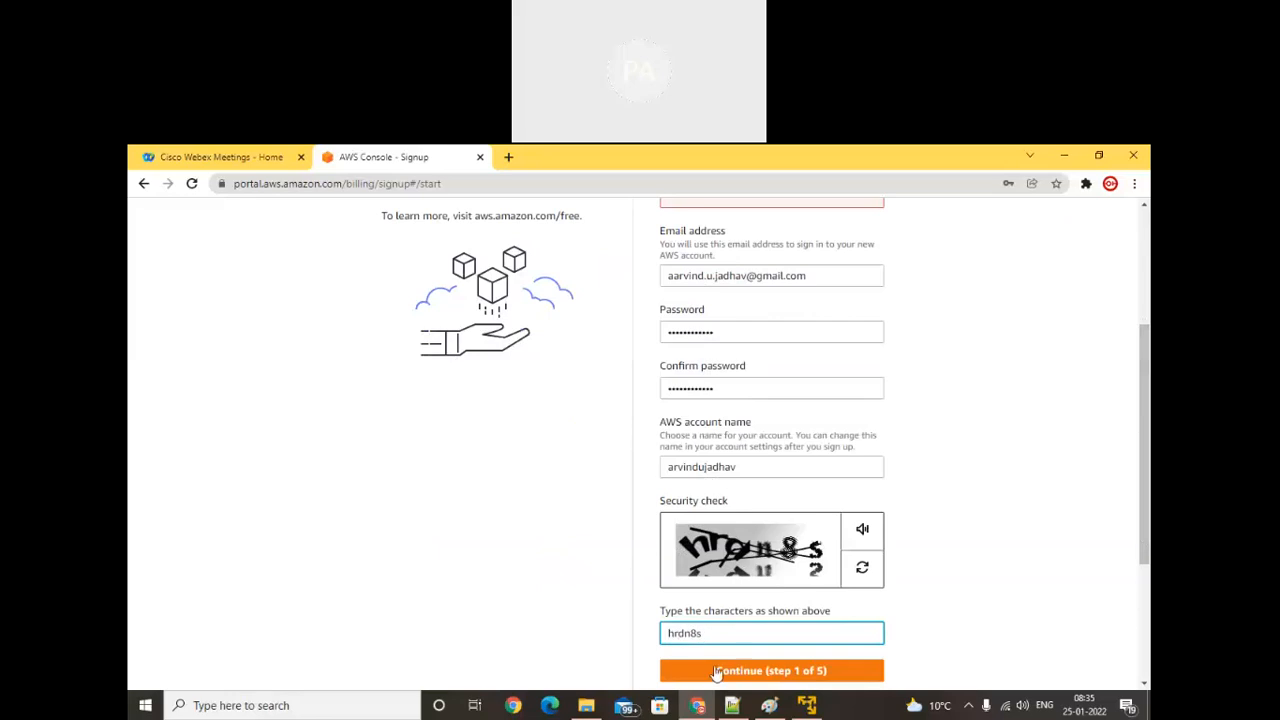
left_click(717, 675)
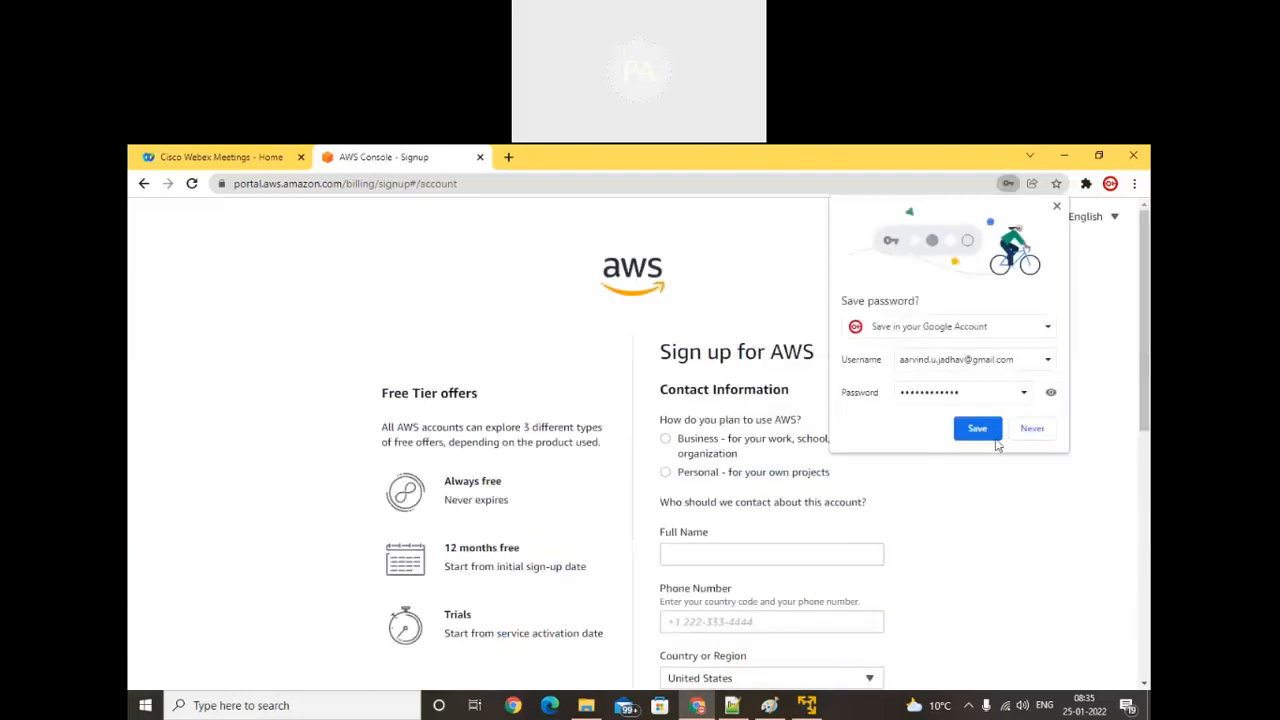
- Let the browser save the login and try the business usage option on the contact form
left_click(978, 430)
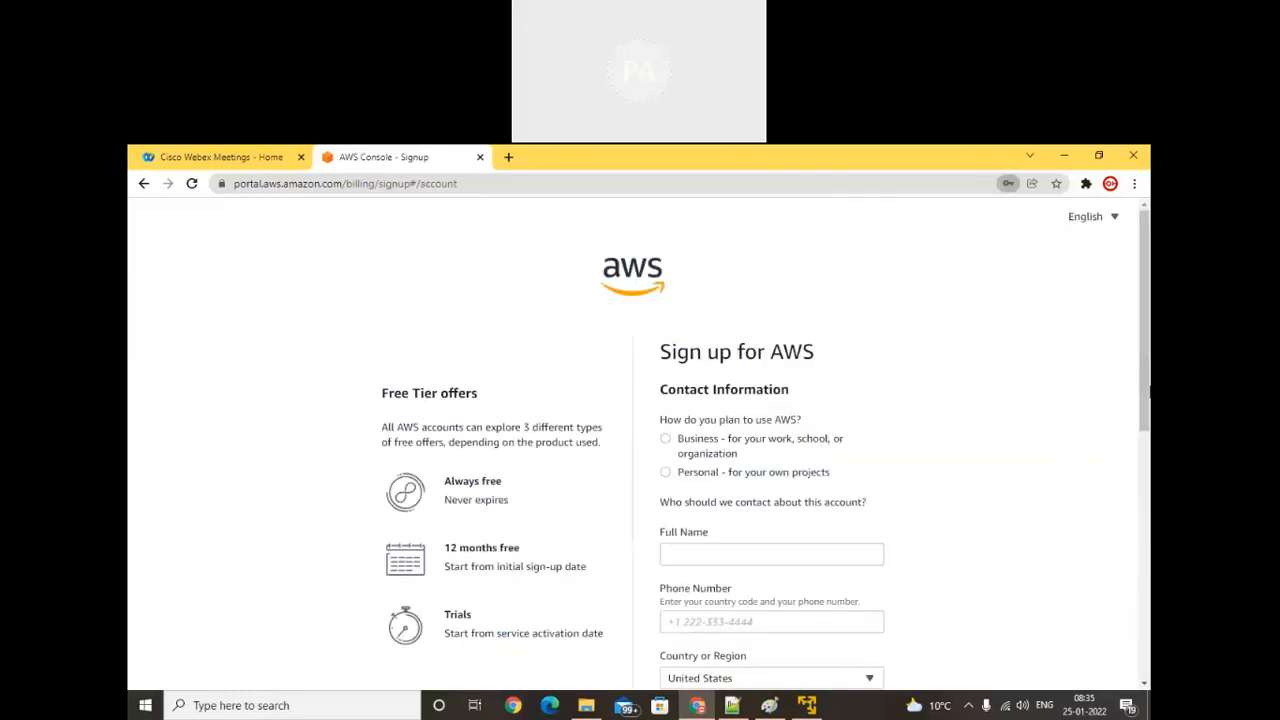
scroll(880, 400, "down", 1)
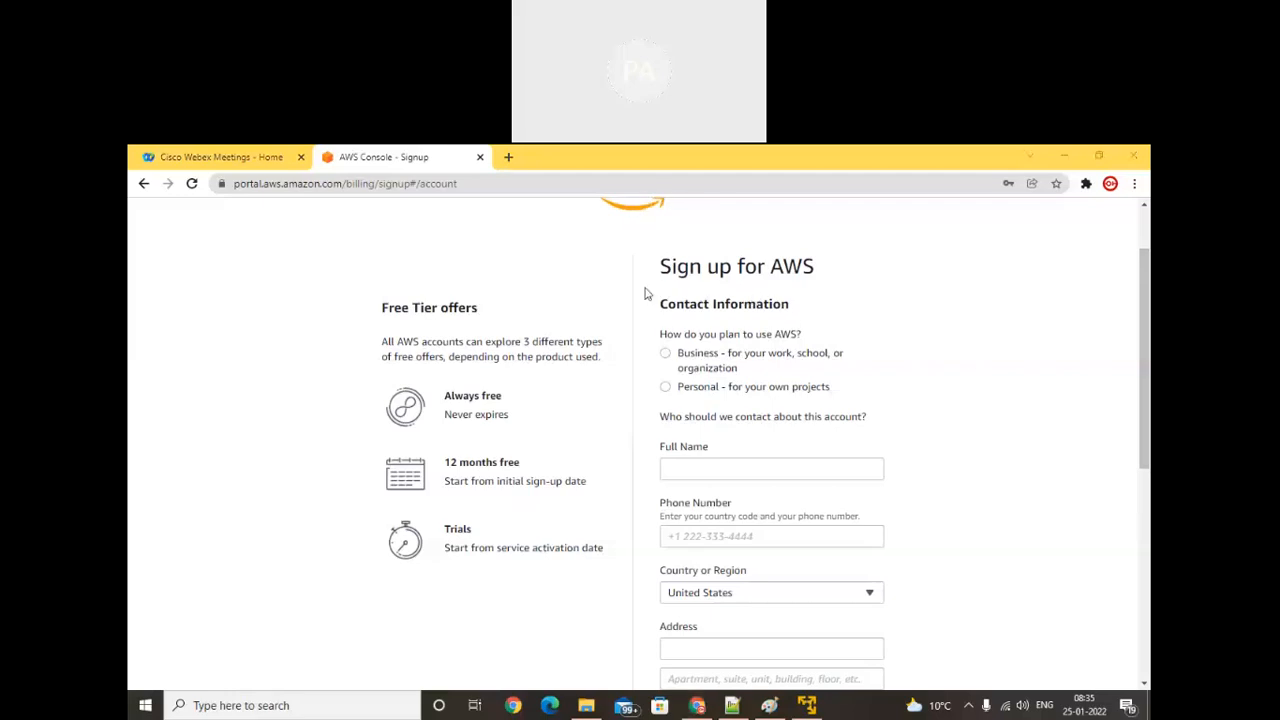
left_click(930, 396)
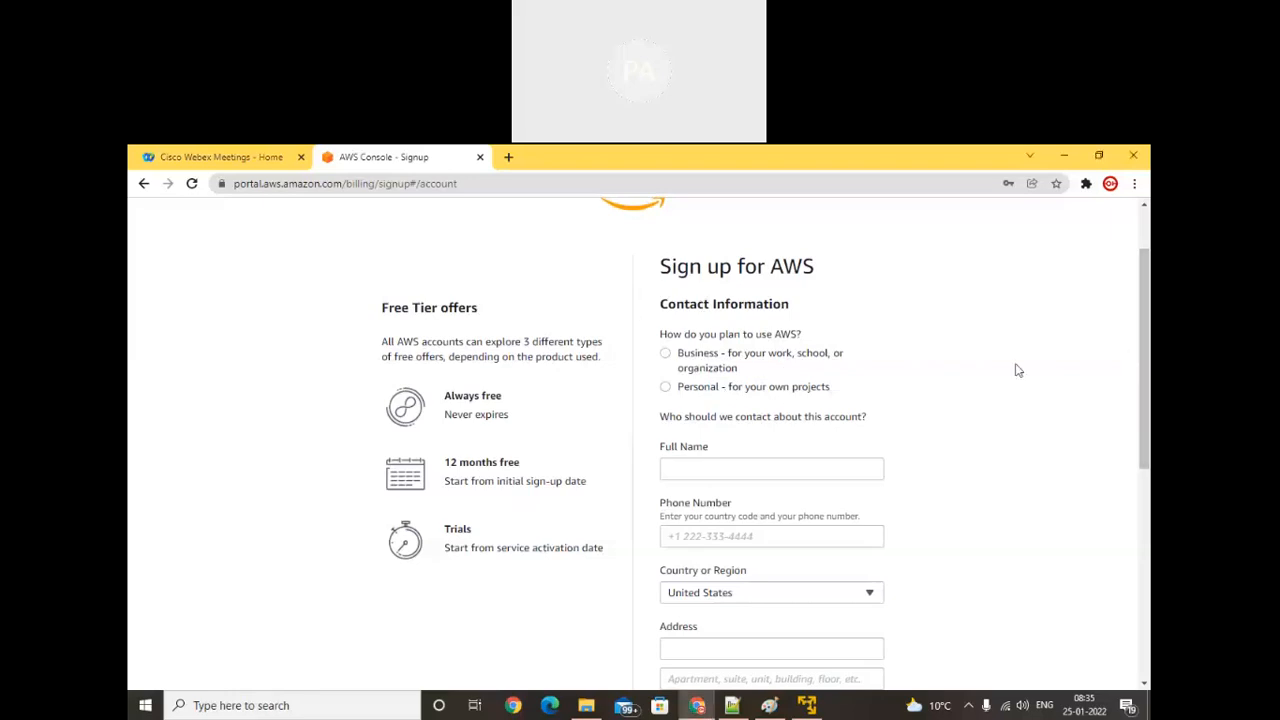
left_click(666, 387)
key("Down")
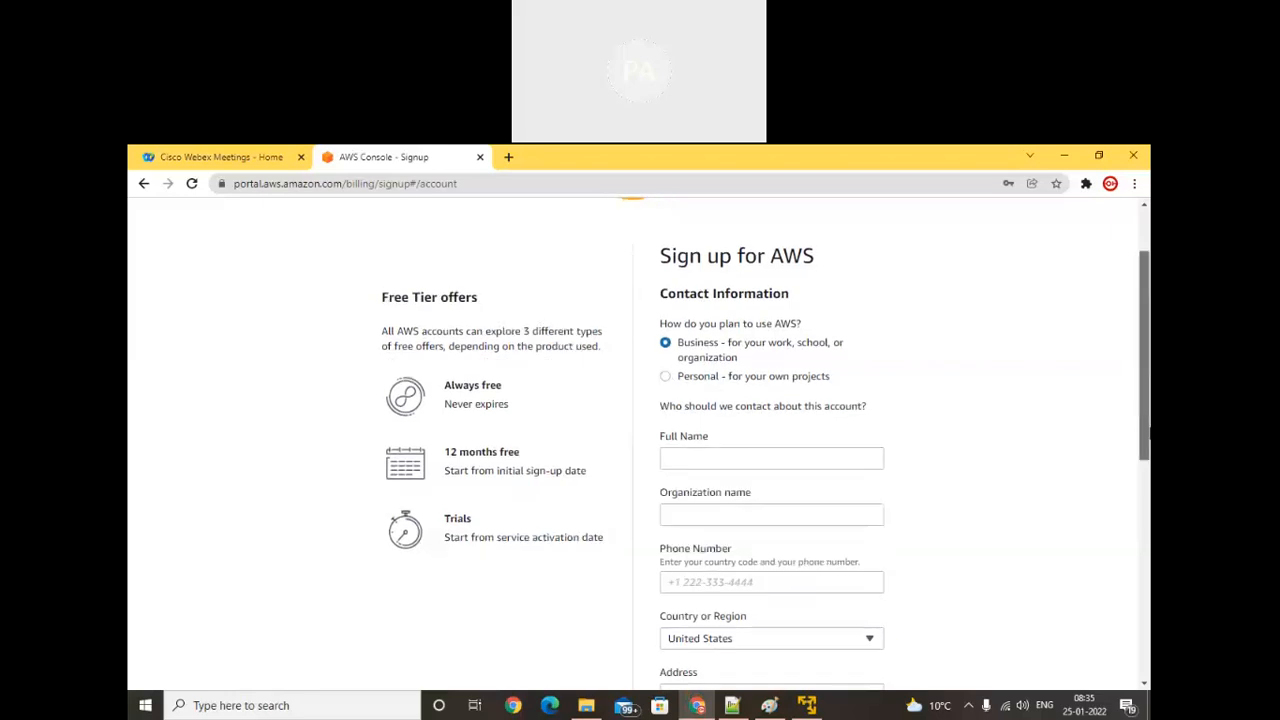
left_click_drag(1148, 400, 1150, 460)
left_click(773, 325)
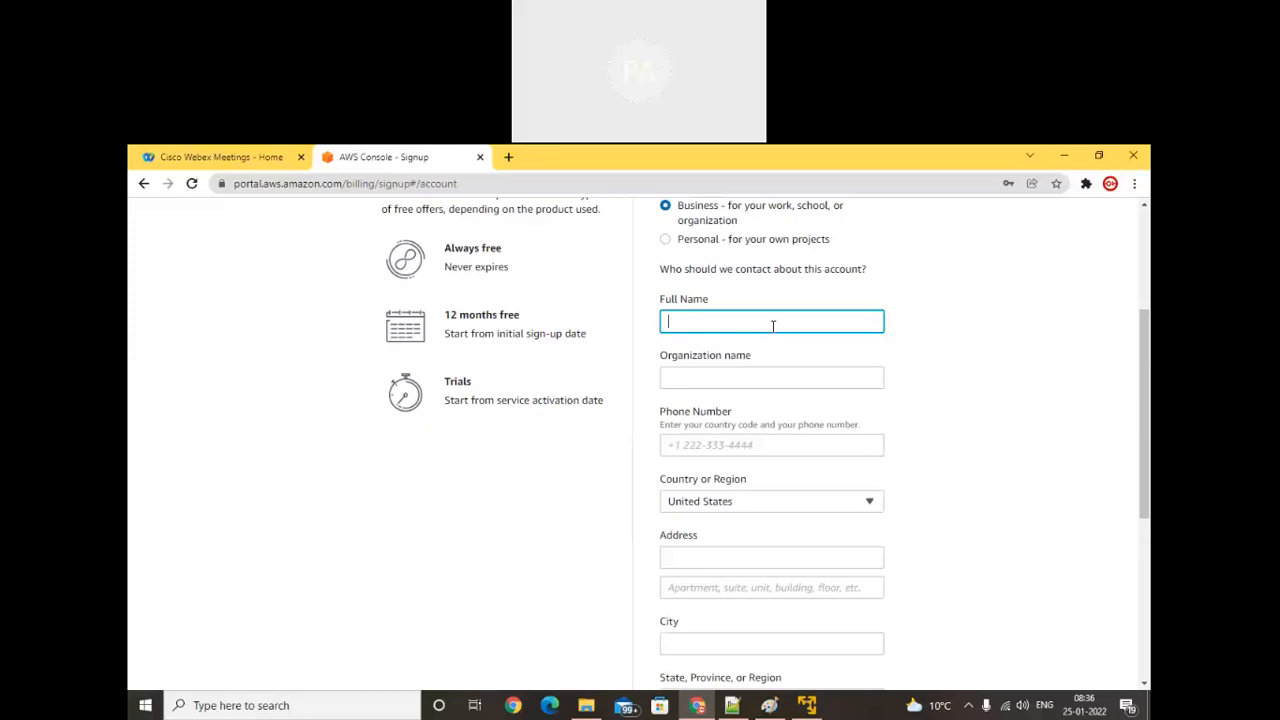
- Choose a Personal account and enter the contact's full name and phone number
left_click(665, 239)
left_click(743, 322)
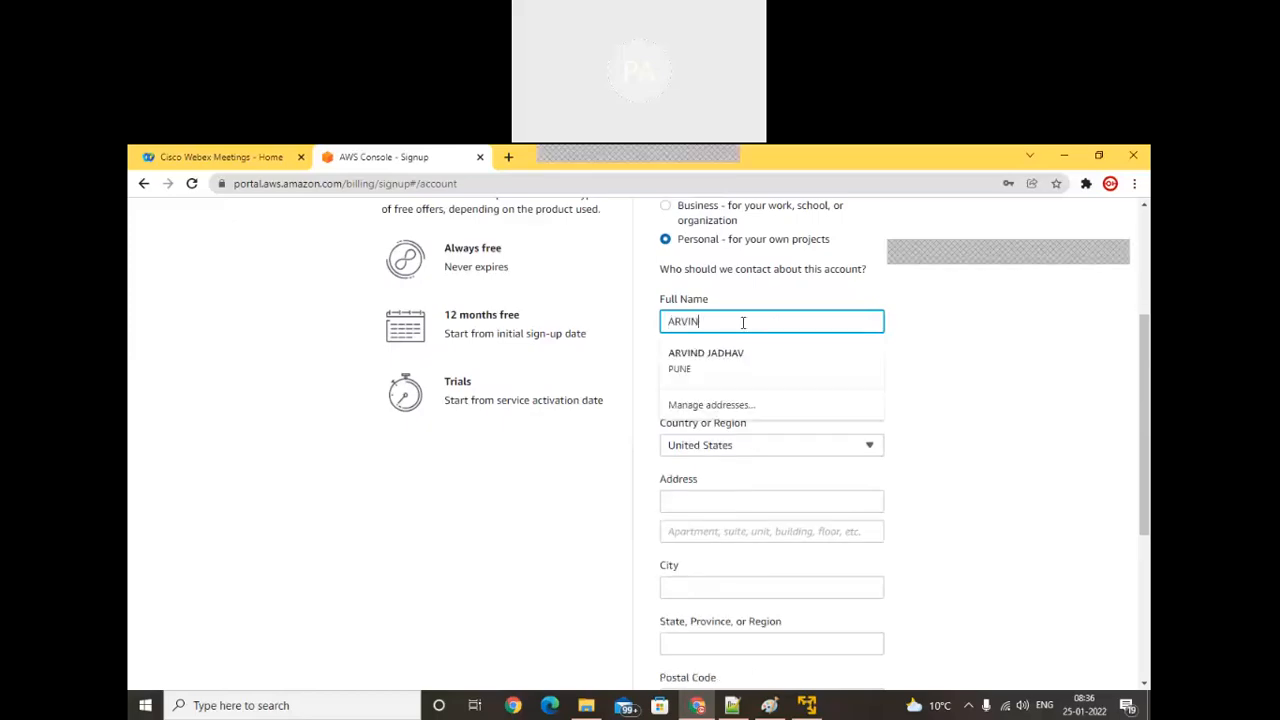
key("Tab")
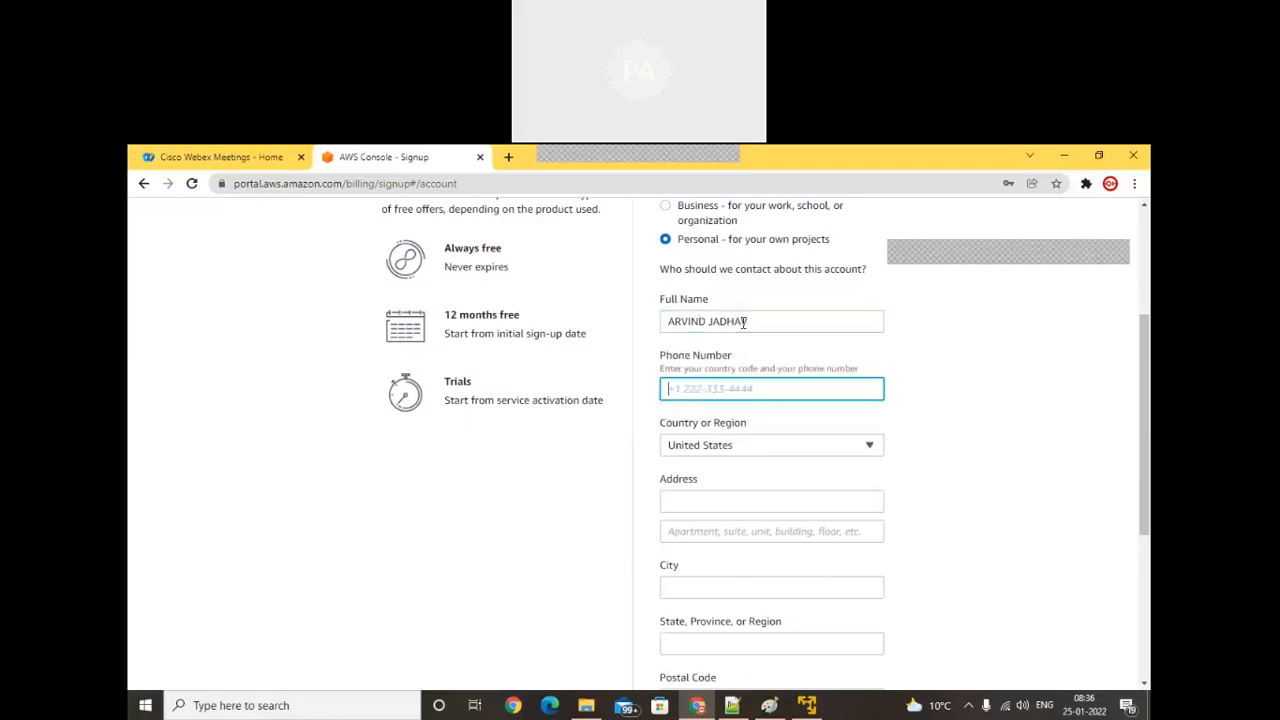
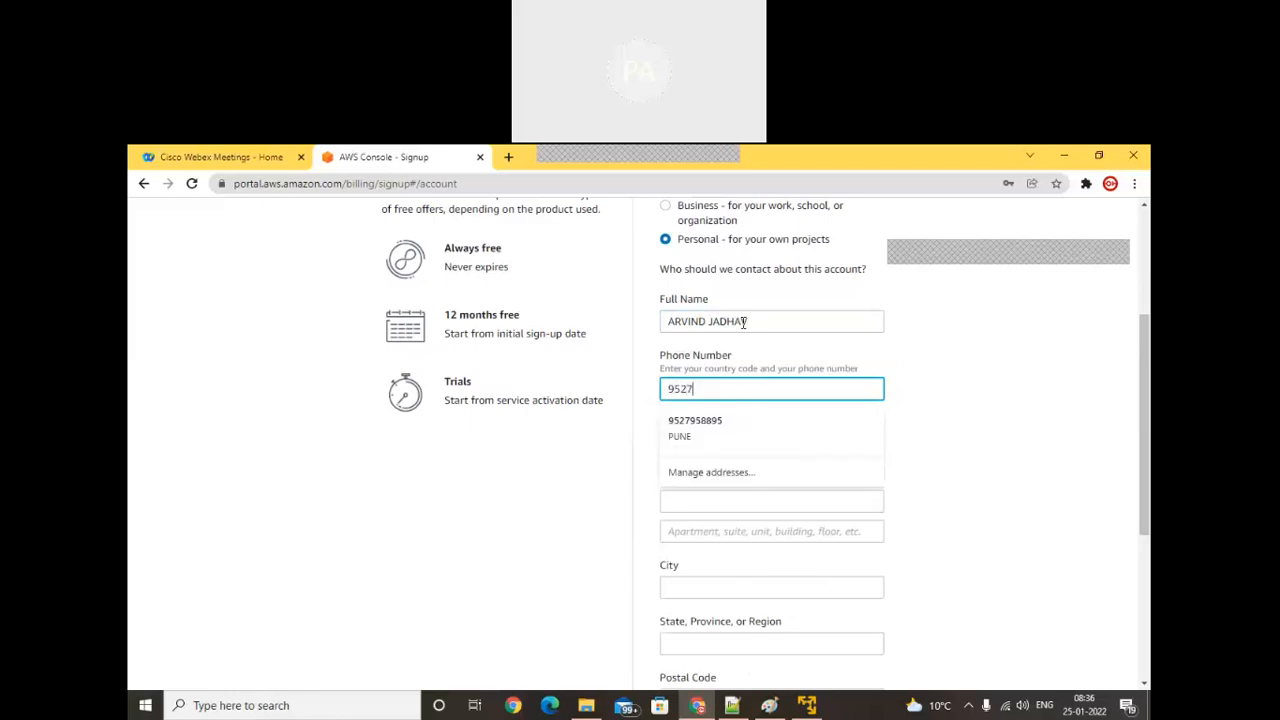
left_click(636, 492)
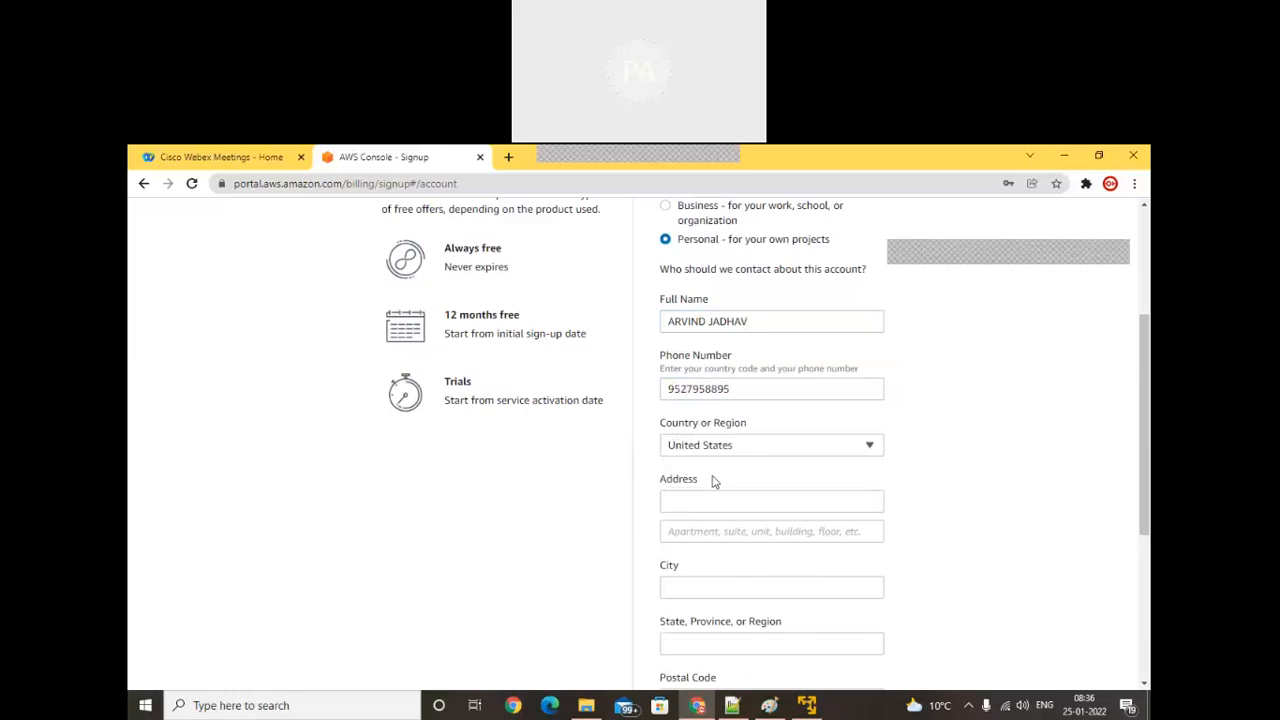
- Set the country to India and fill in the first address line
left_click(752, 451)
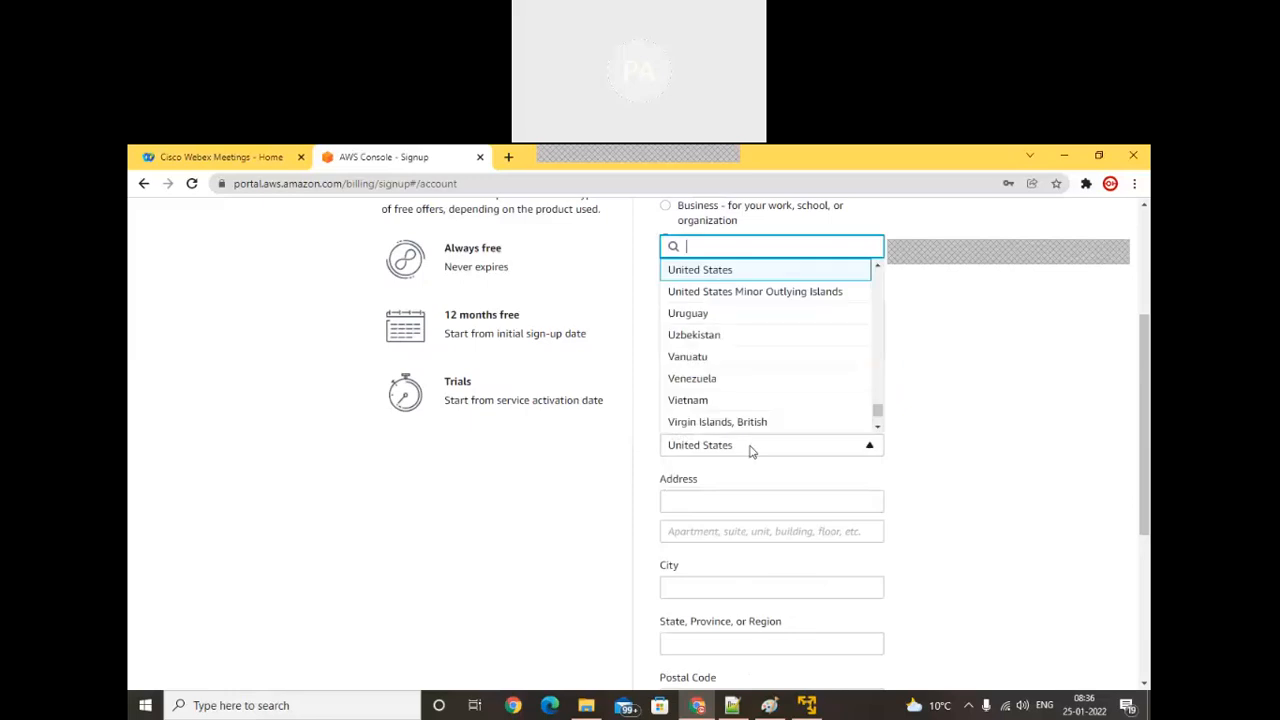
type("IN")
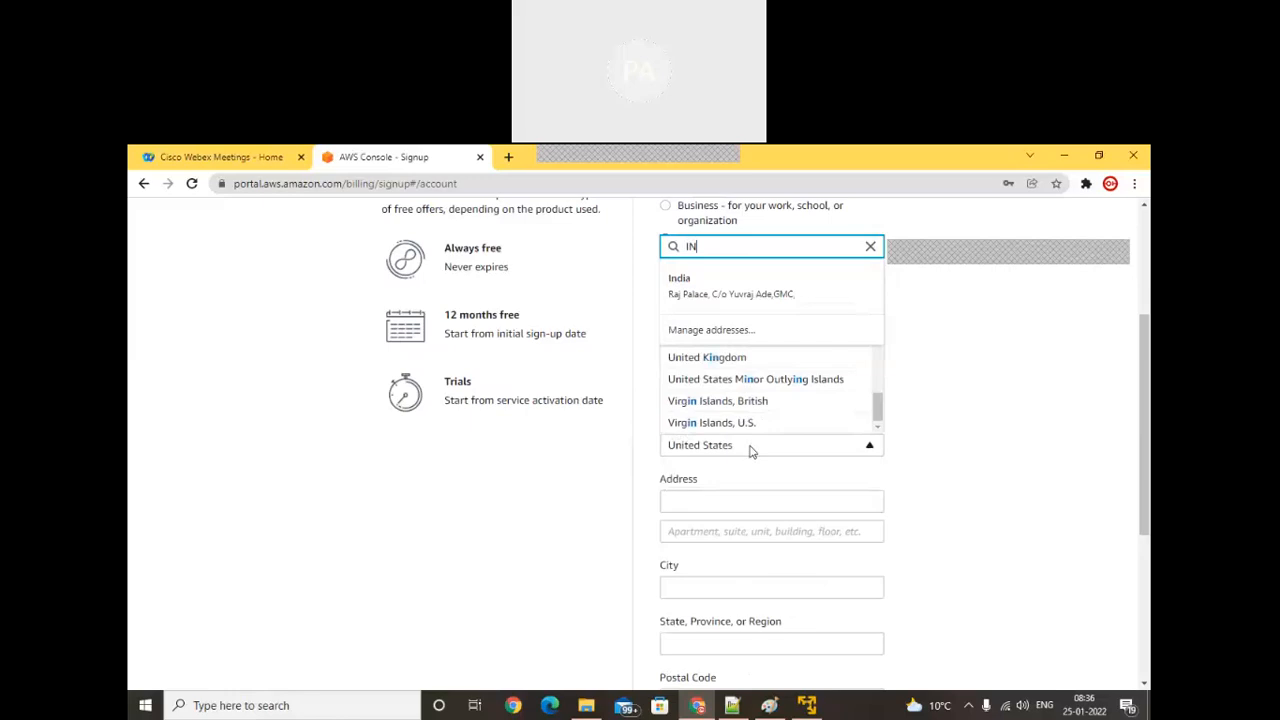
left_click(755, 290)
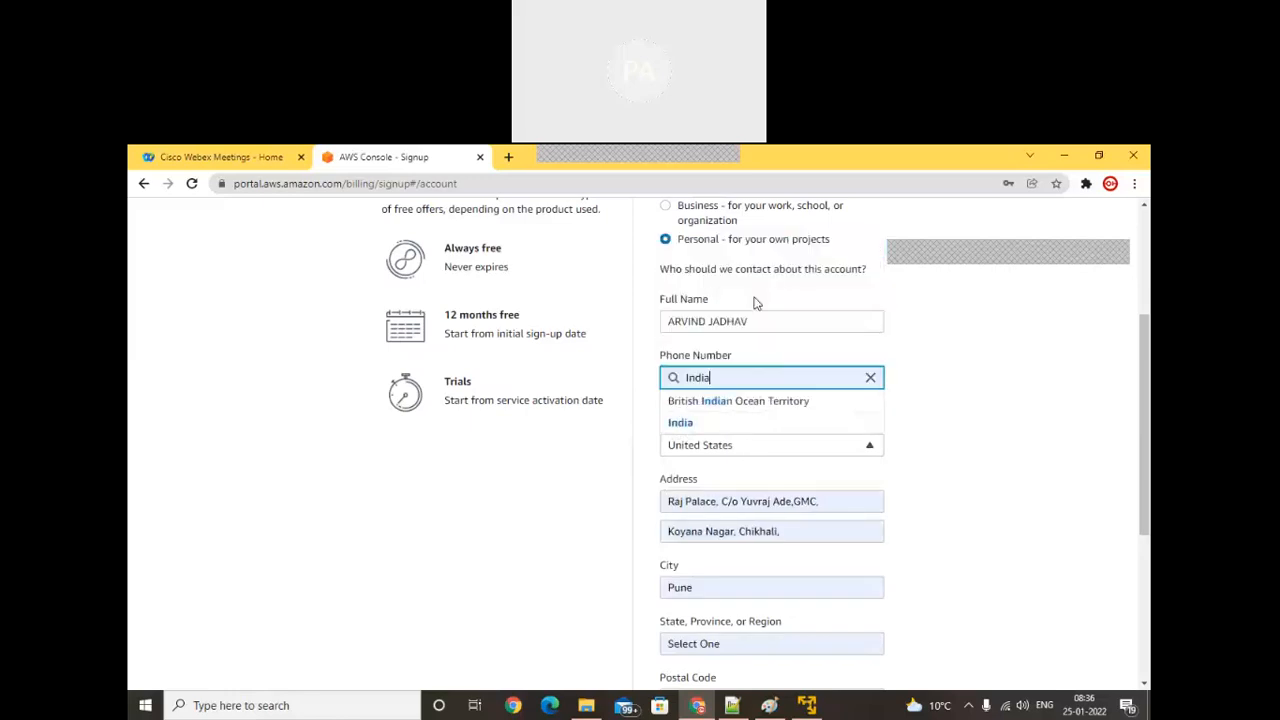
left_click(718, 423)
left_click_drag(834, 505, 631, 495)
key("BackSpace")
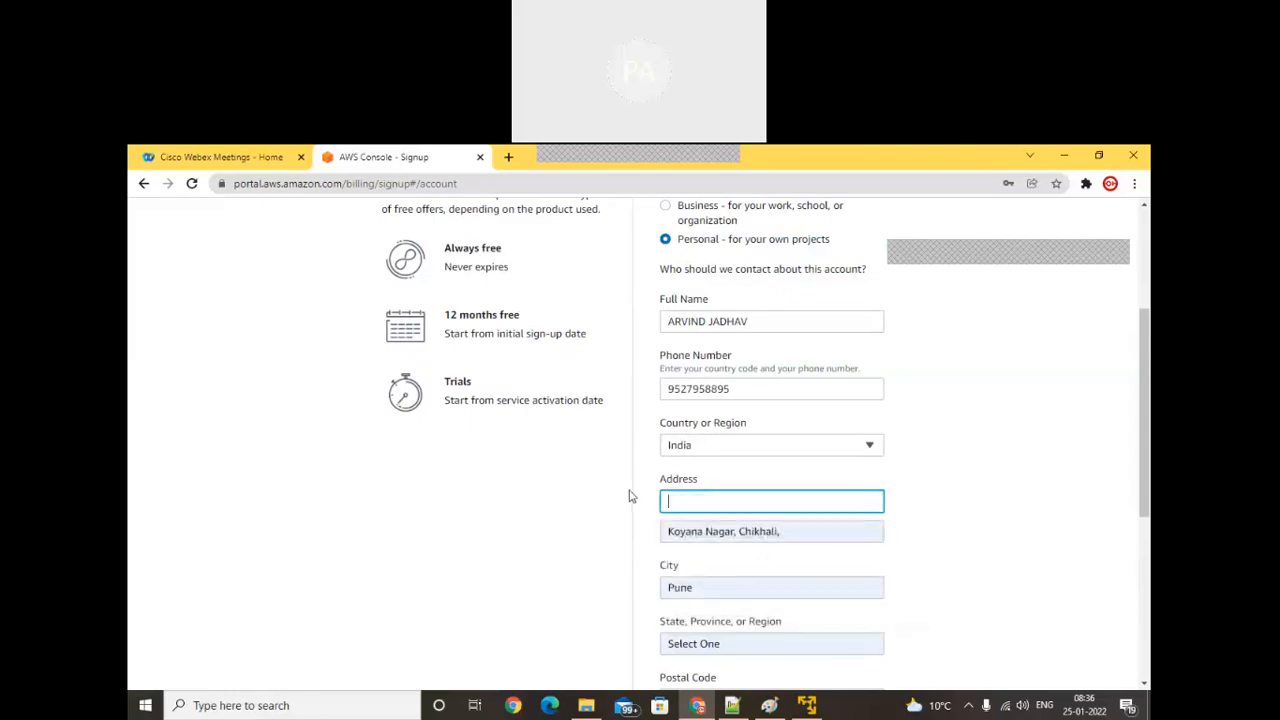
type("AURANGABAD")
- Complete the second address line, state and postal code fields
key("Tab")
key("BackSpace")
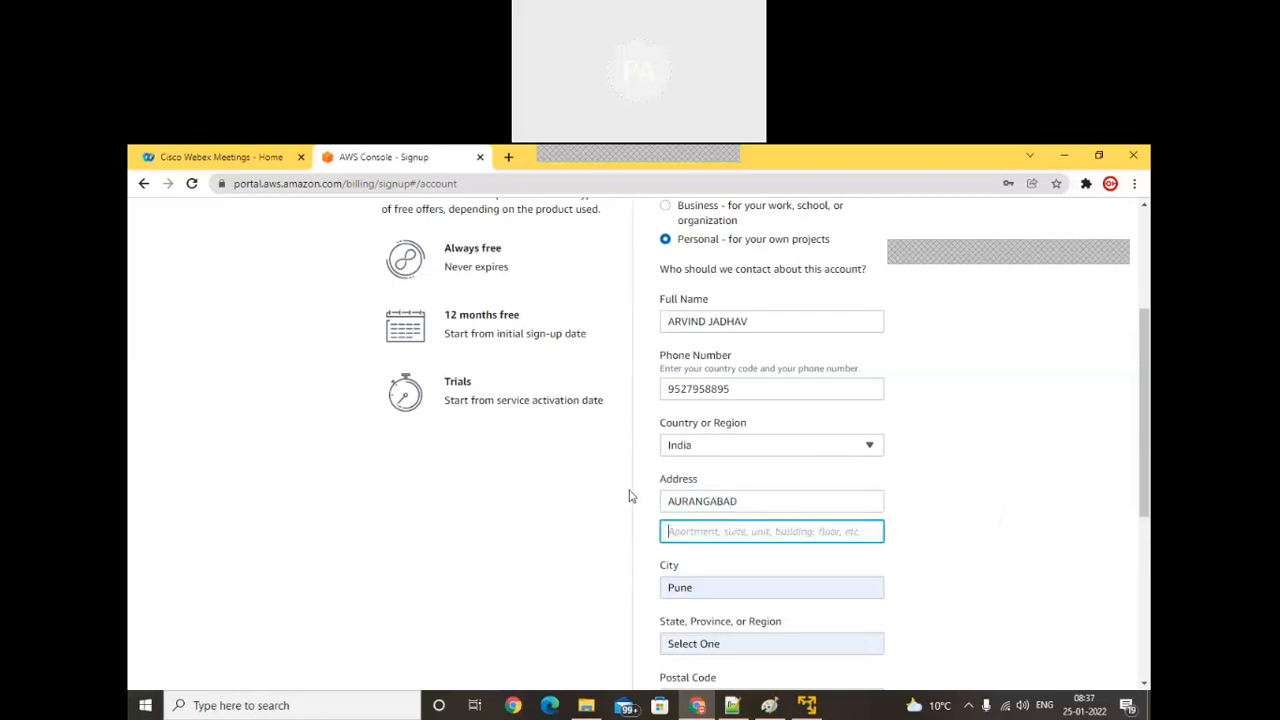
type("AURANG")
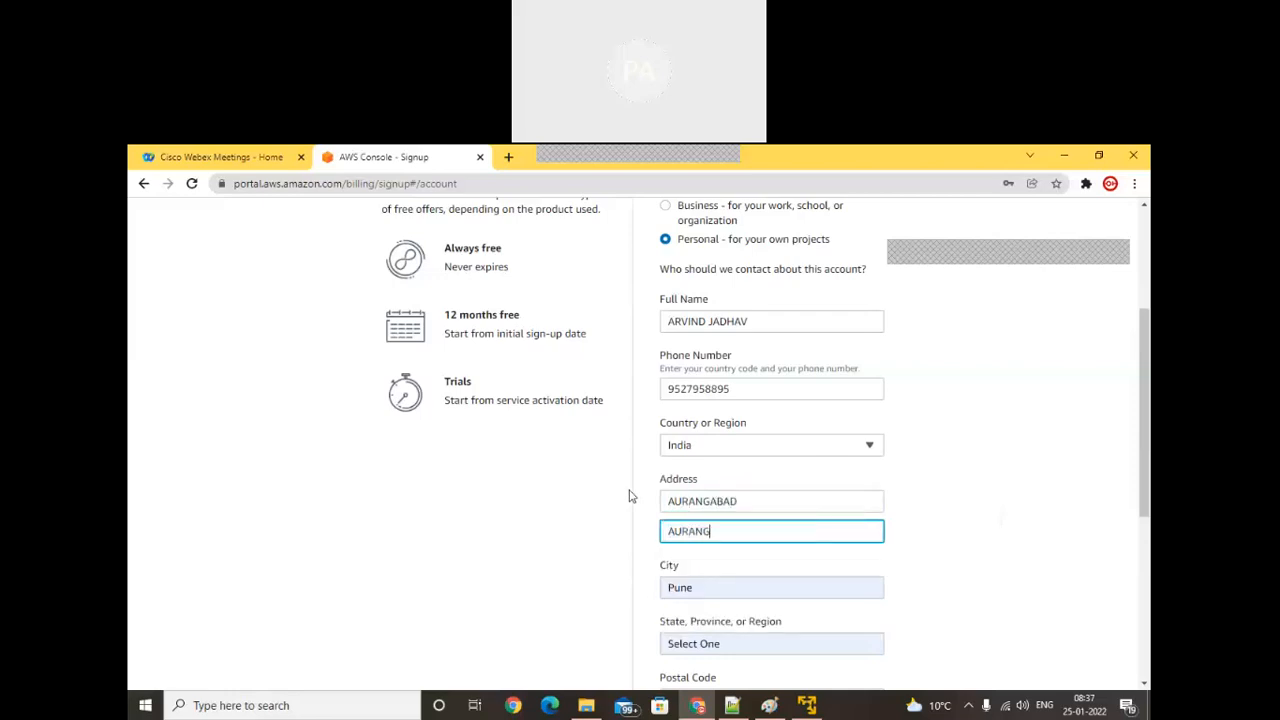
type("ABAD")
key("Tab")
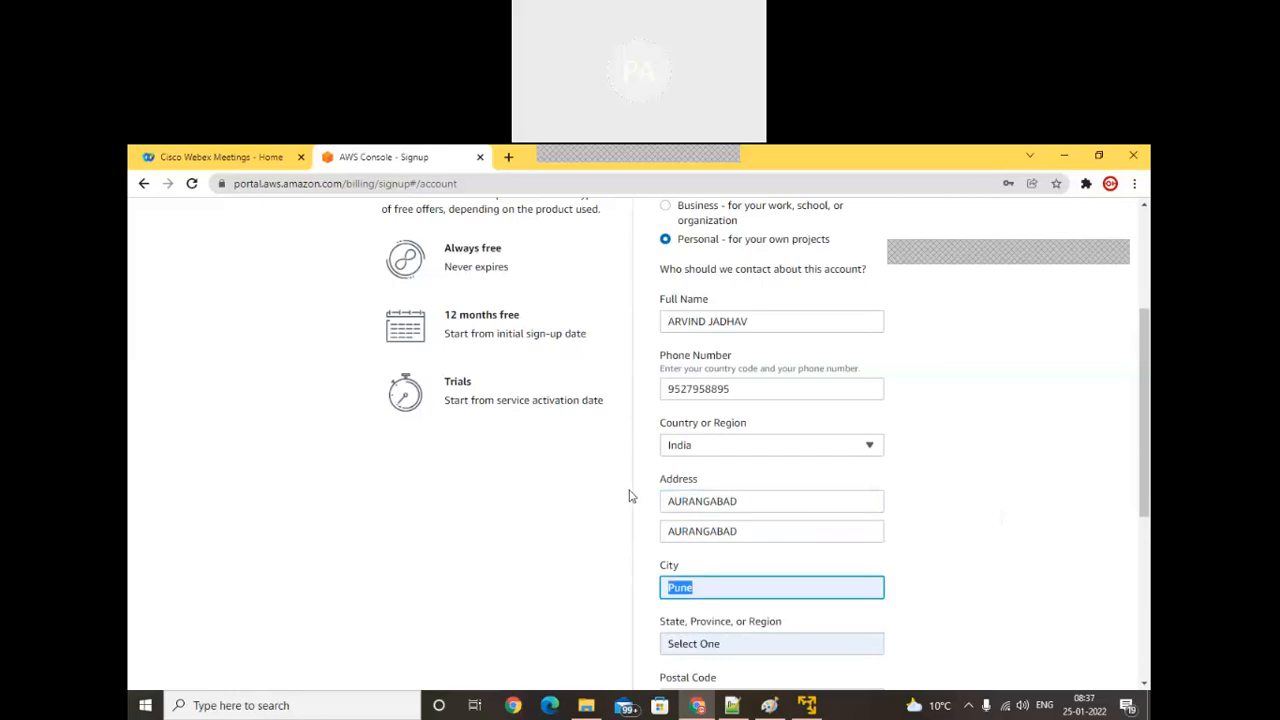
type("AURANGABAD")
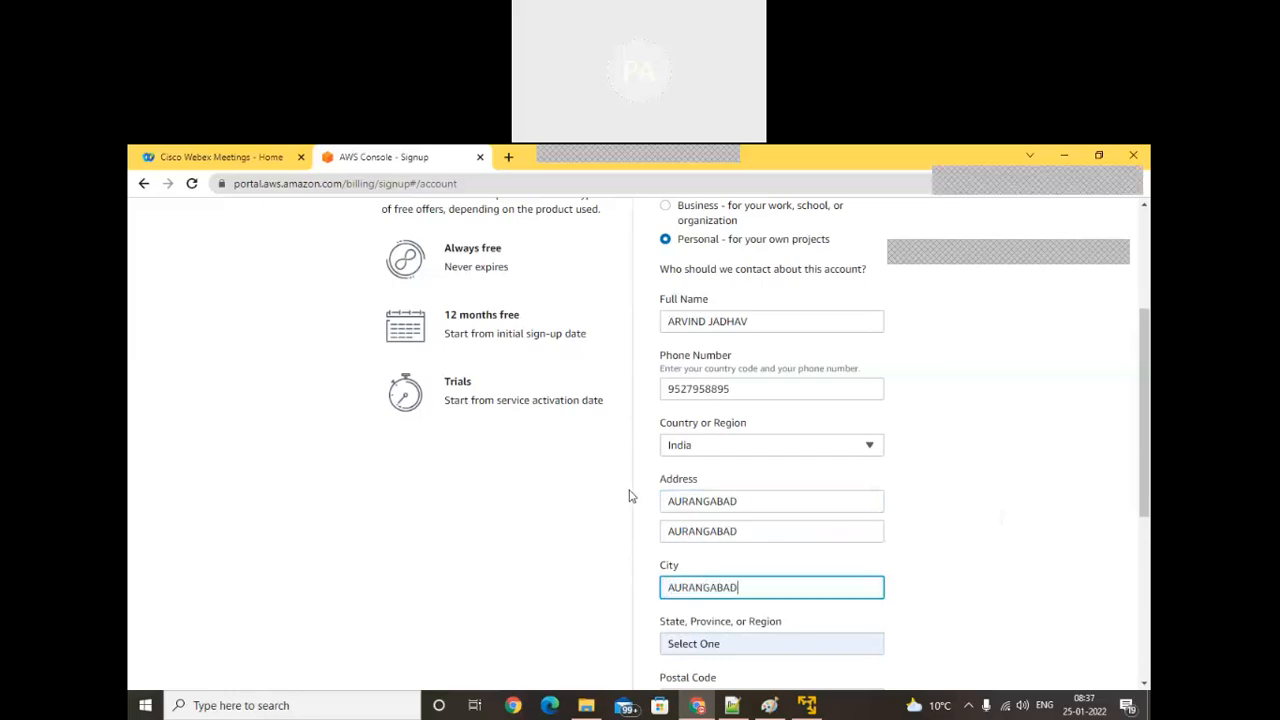
key("Tab")
type("MAHA")
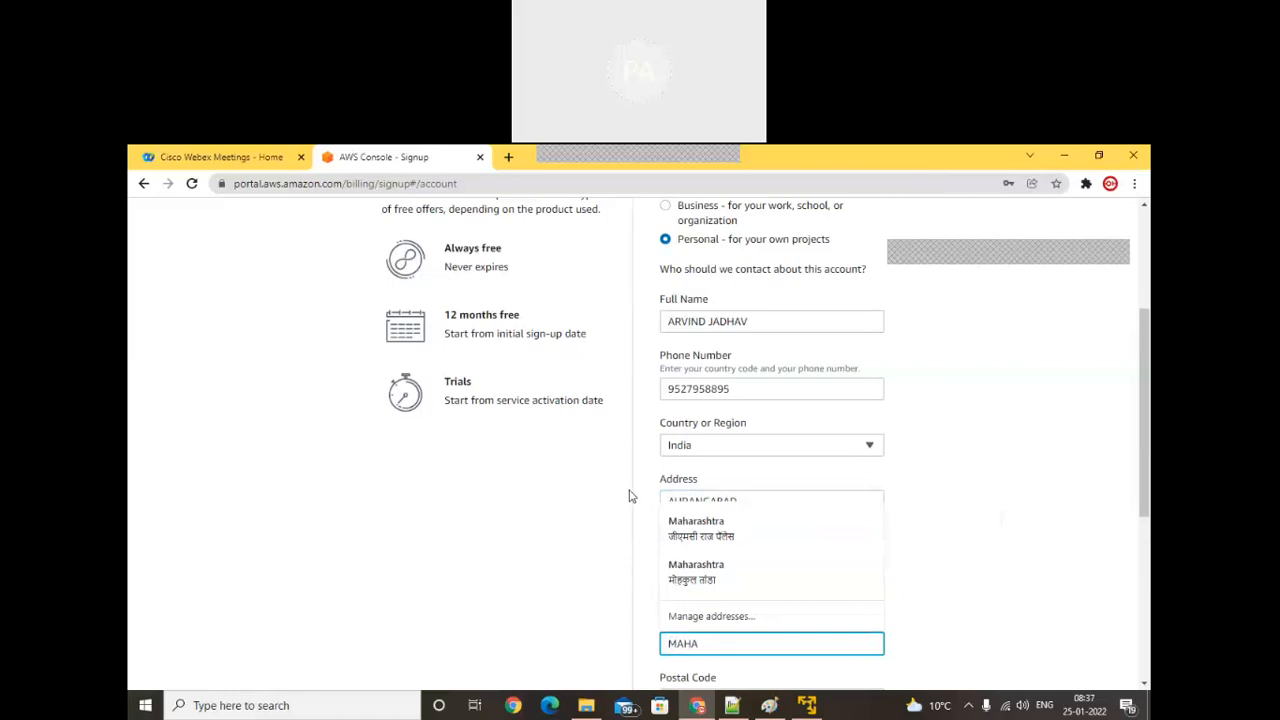
type("HARSHTRA")
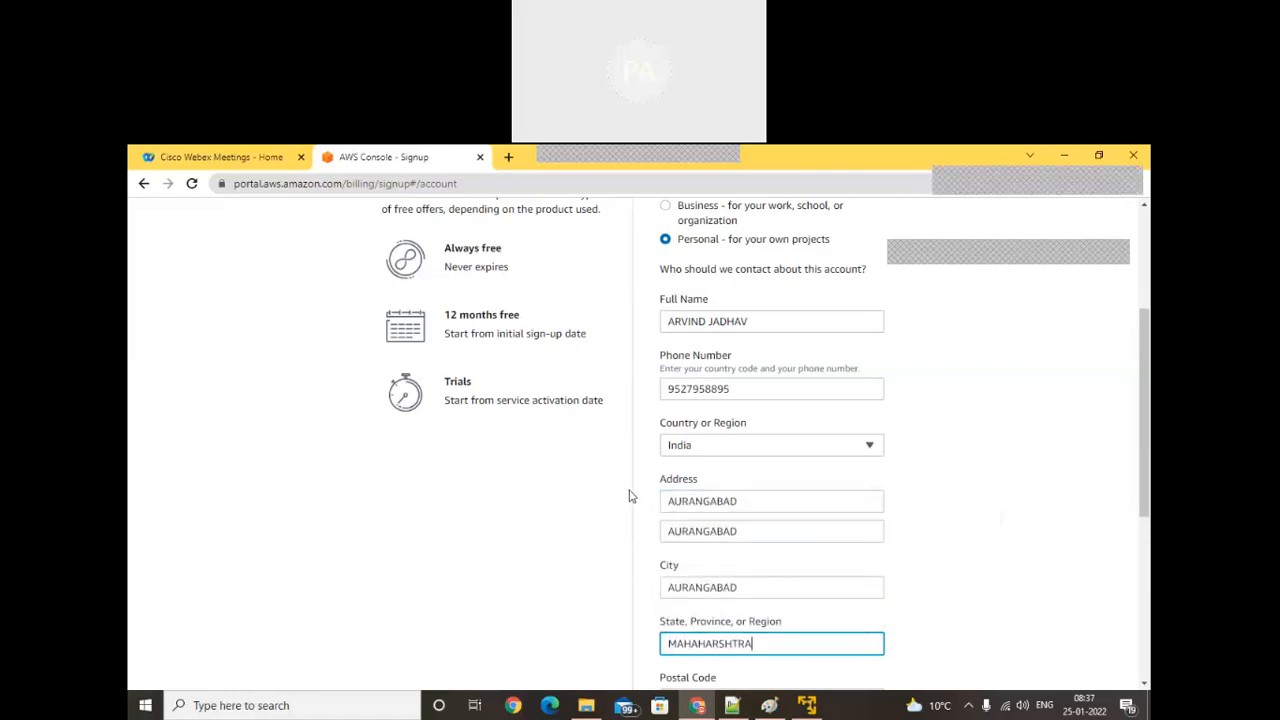
key("Tab")
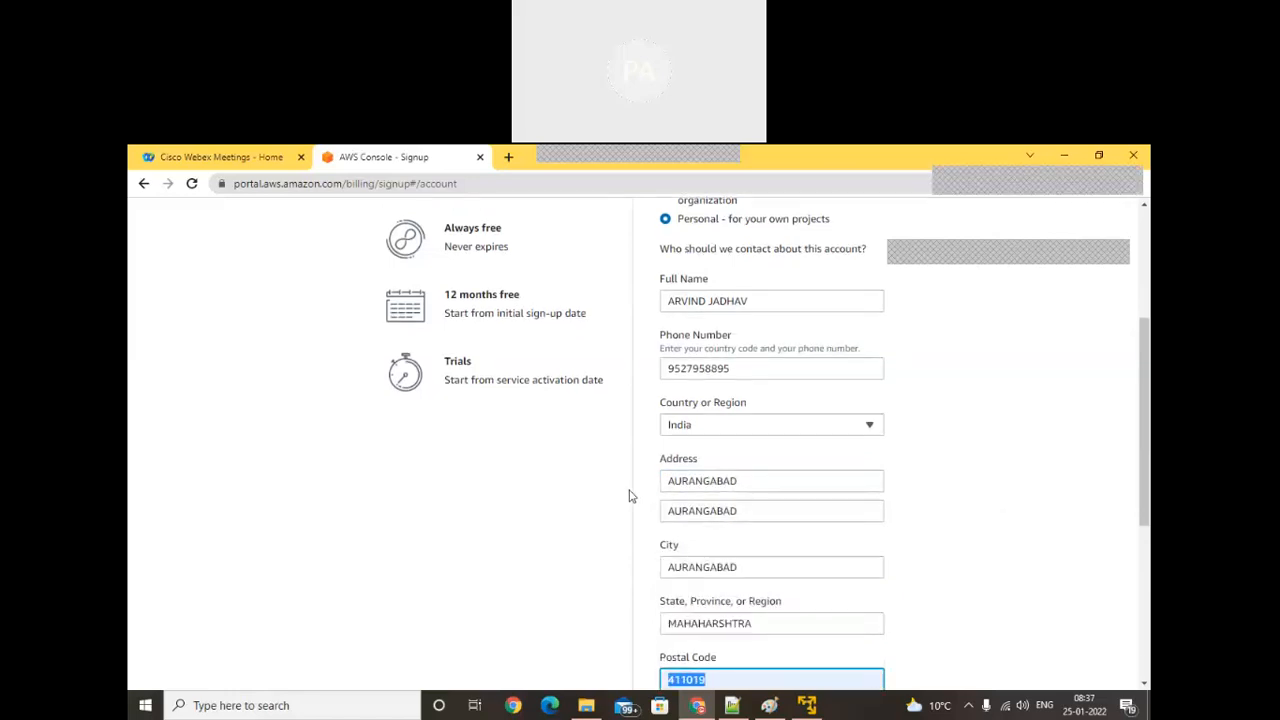
type("4310")
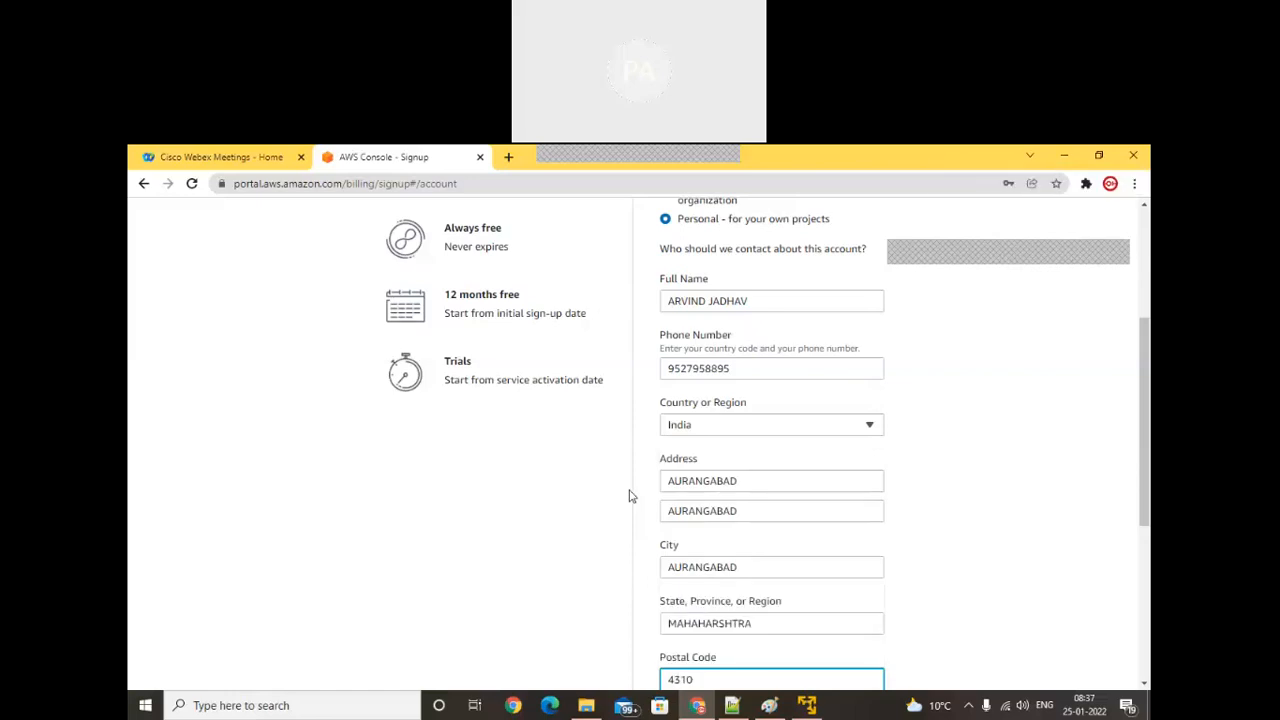
type("02")
- Accept the AWS Customer Agreement and submit the contact details
scroll(629, 496, "down", 4)
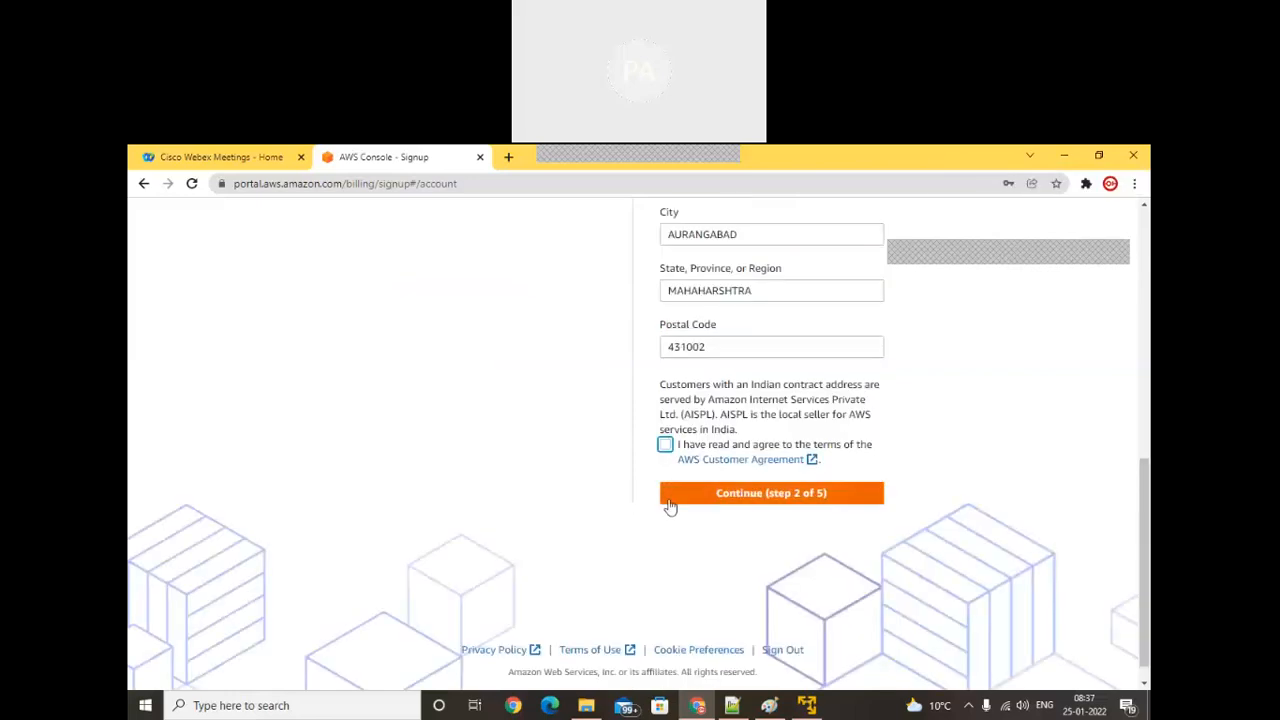
left_click(666, 447)
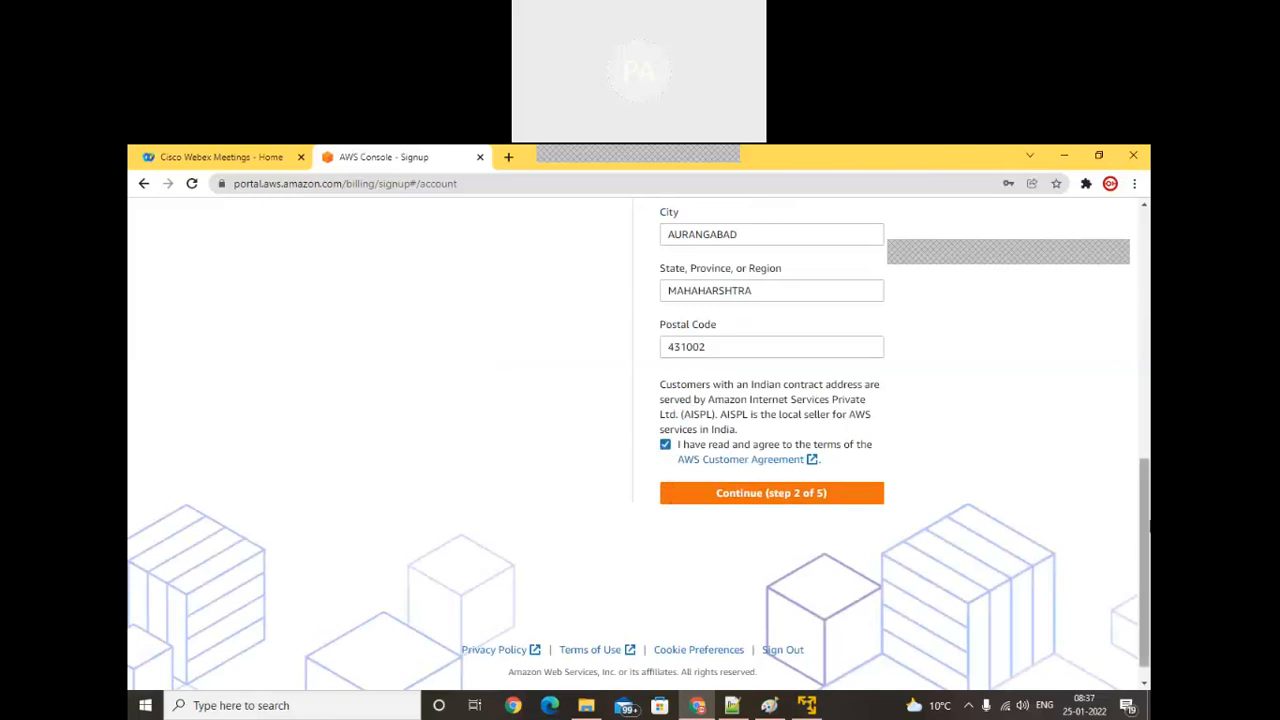
left_click_drag(1148, 522, 1146, 340)
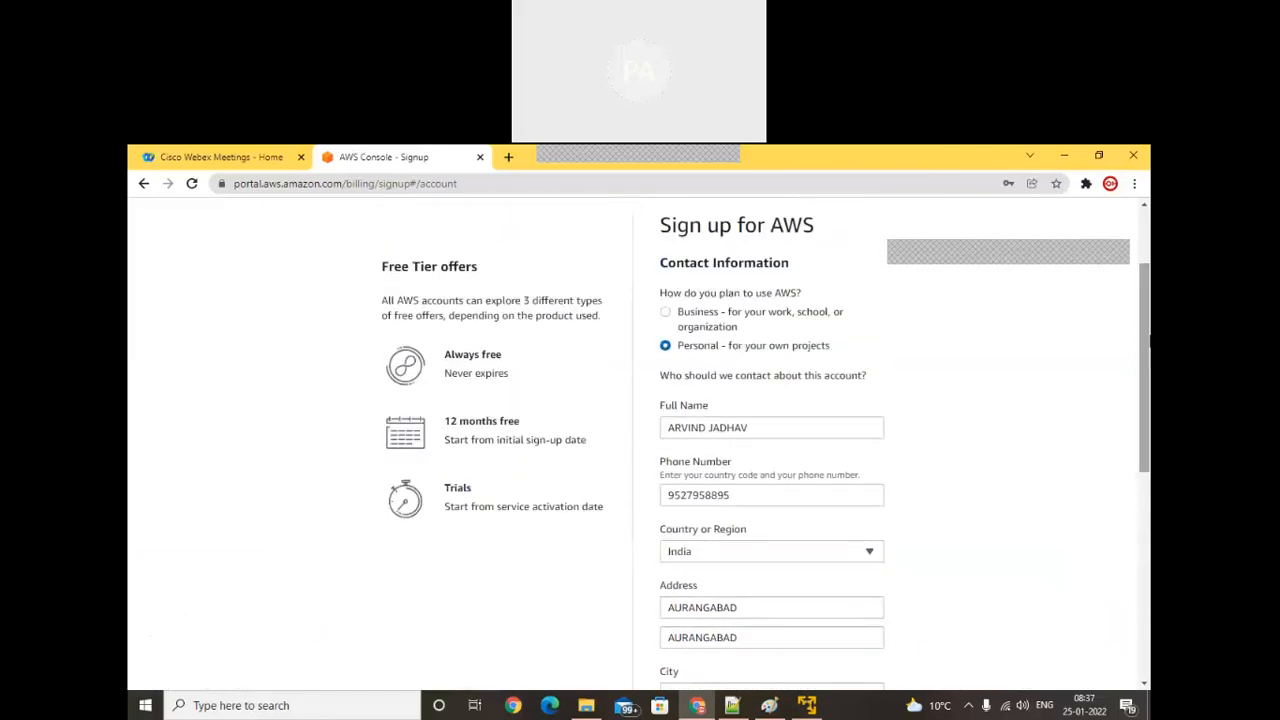
left_click_drag(1148, 412, 1111, 586)
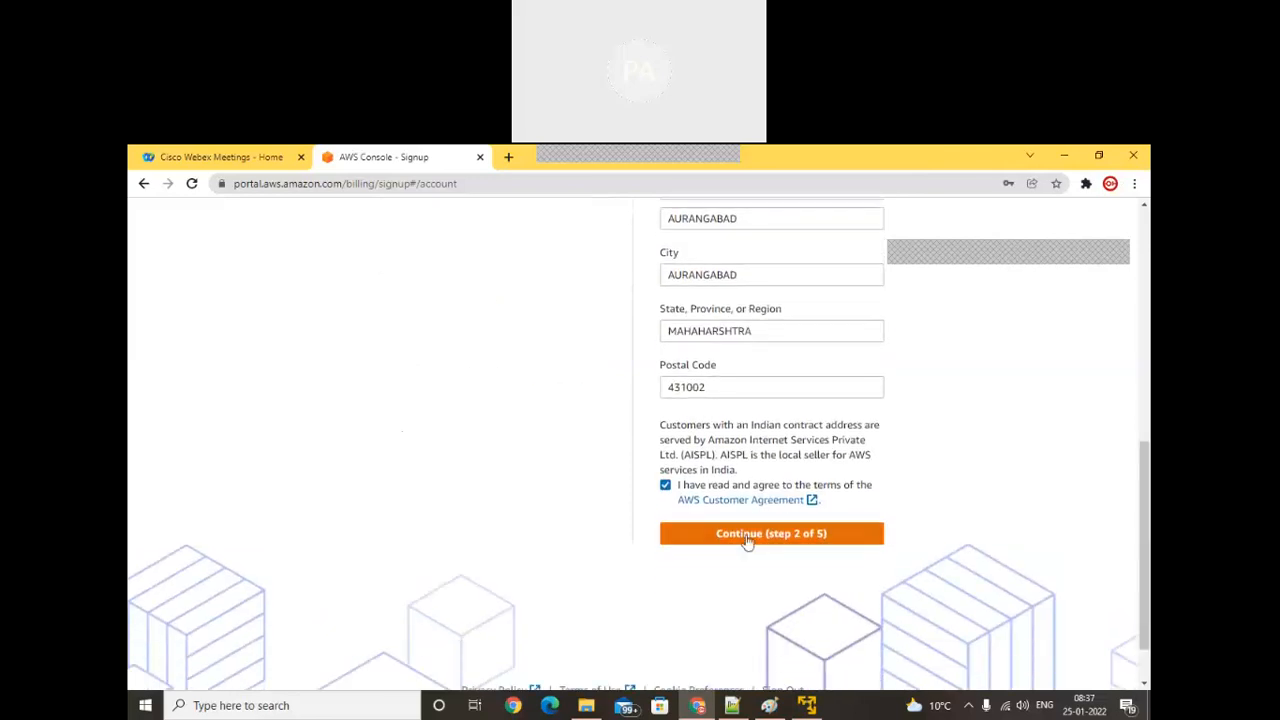
left_click(747, 539)
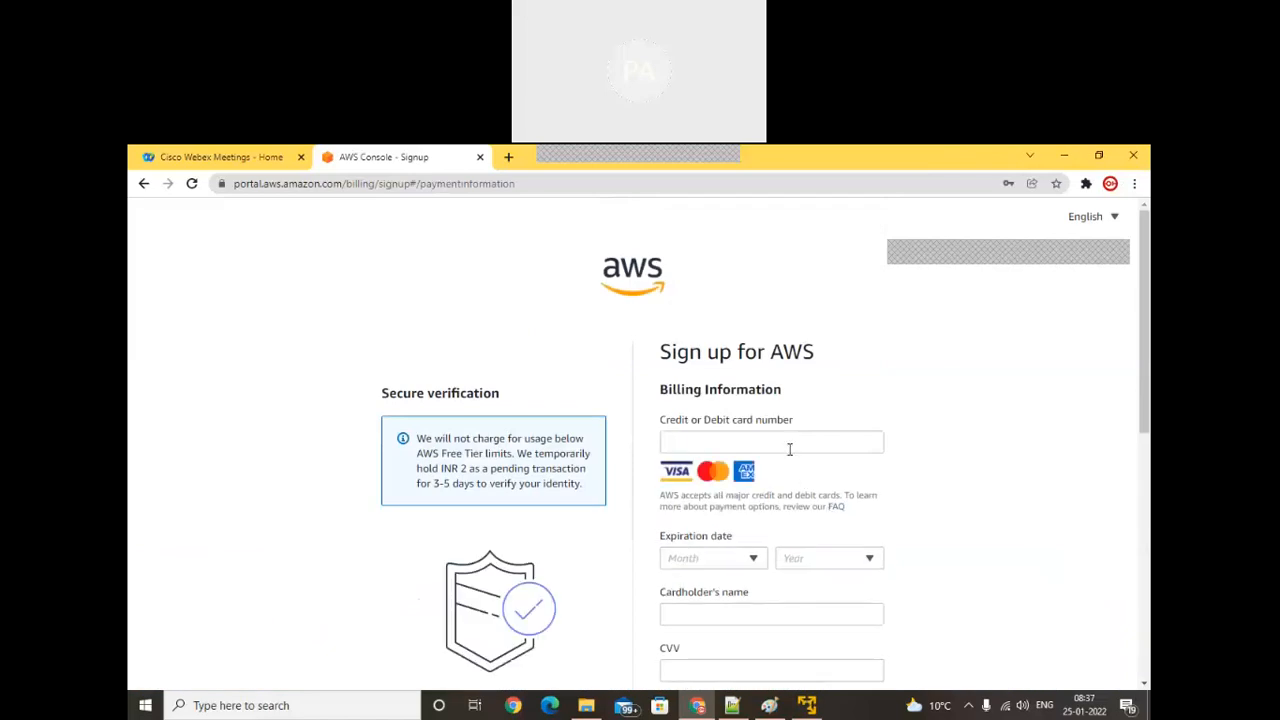
- Scroll through the empty Billing Information card fields, then begin switching windows
left_click_drag(1143, 356, 1145, 424)
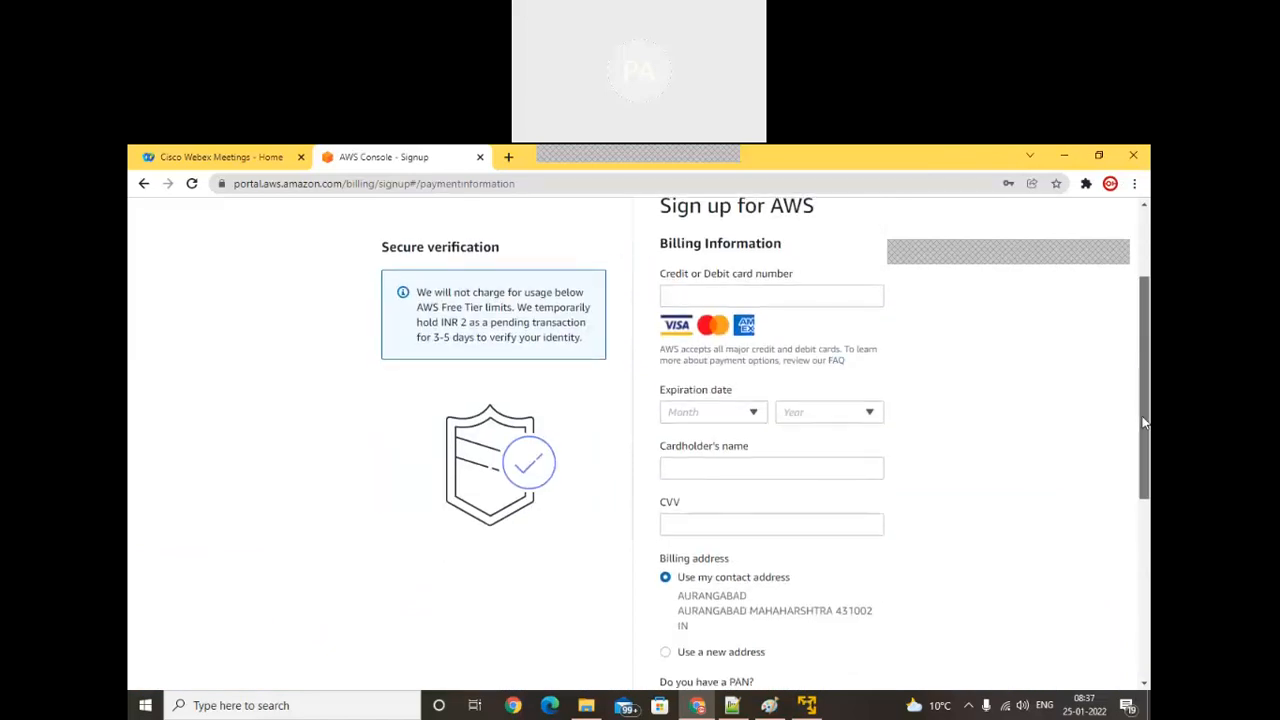
scroll(1145, 424, "up", 1)
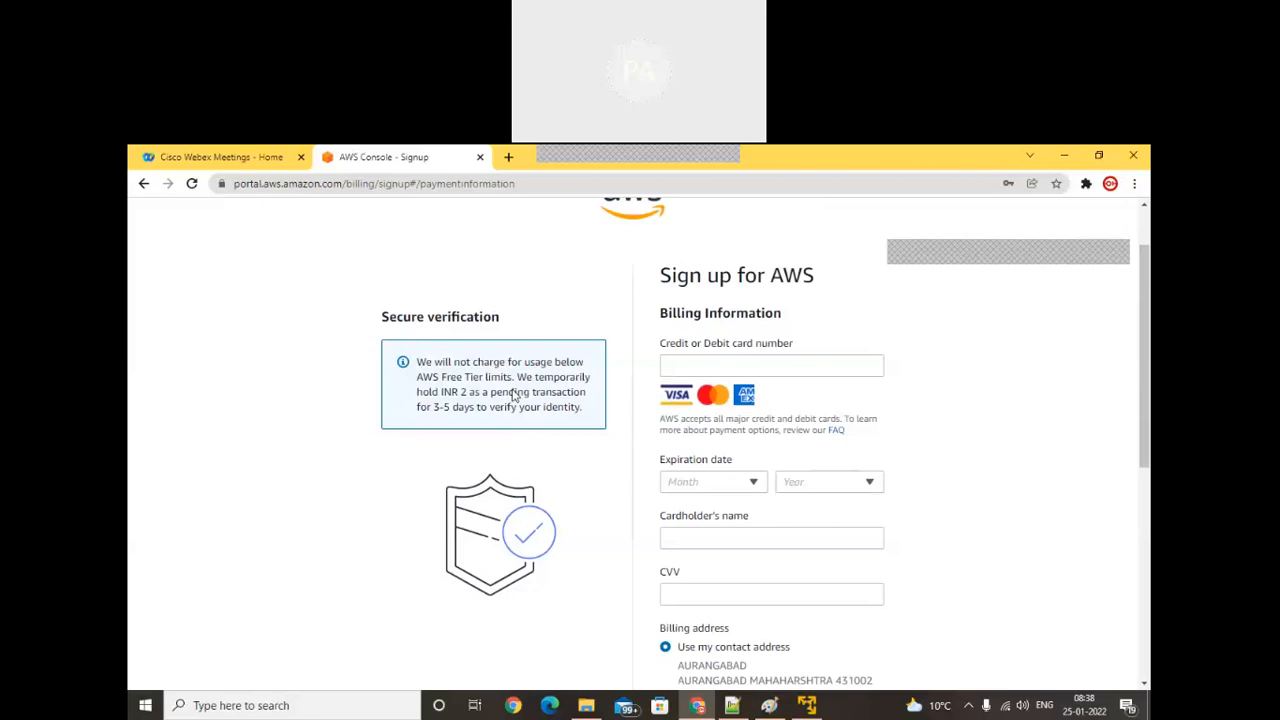
key("alt+Tab")
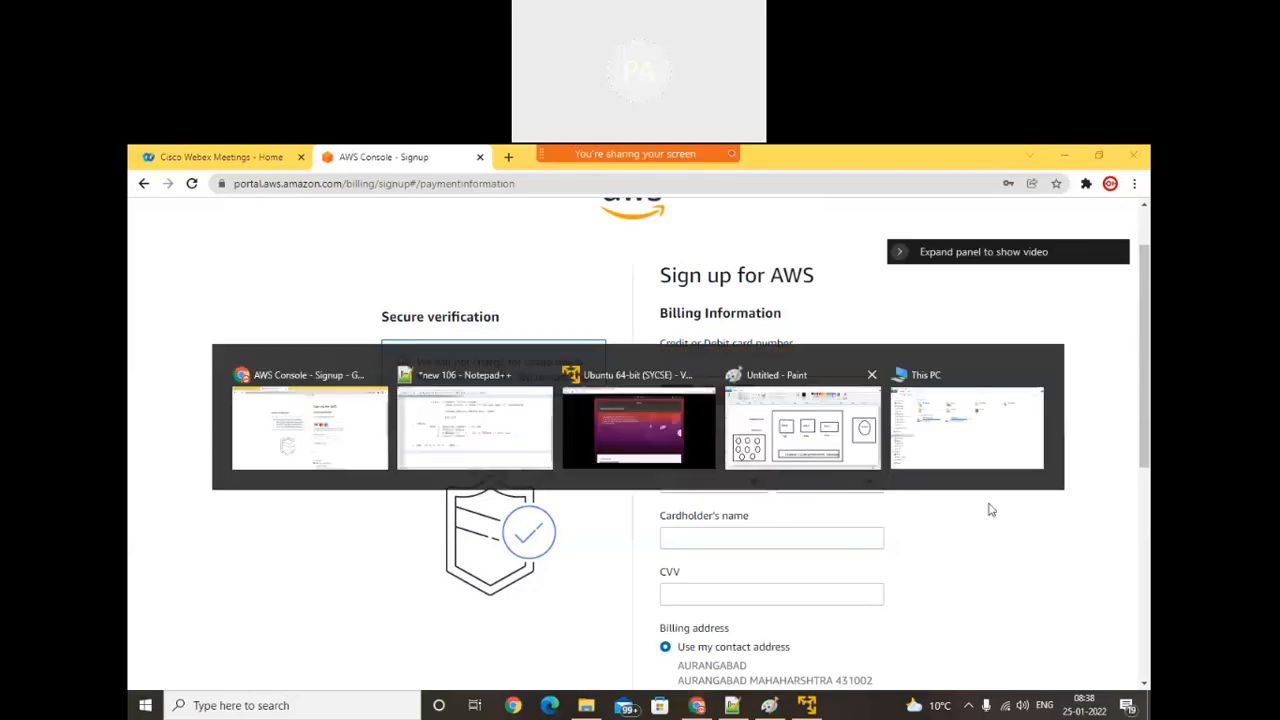
- Look over the setup notes in Notepad++, then switch back toward the browser and Ubuntu installer
key("Escape")
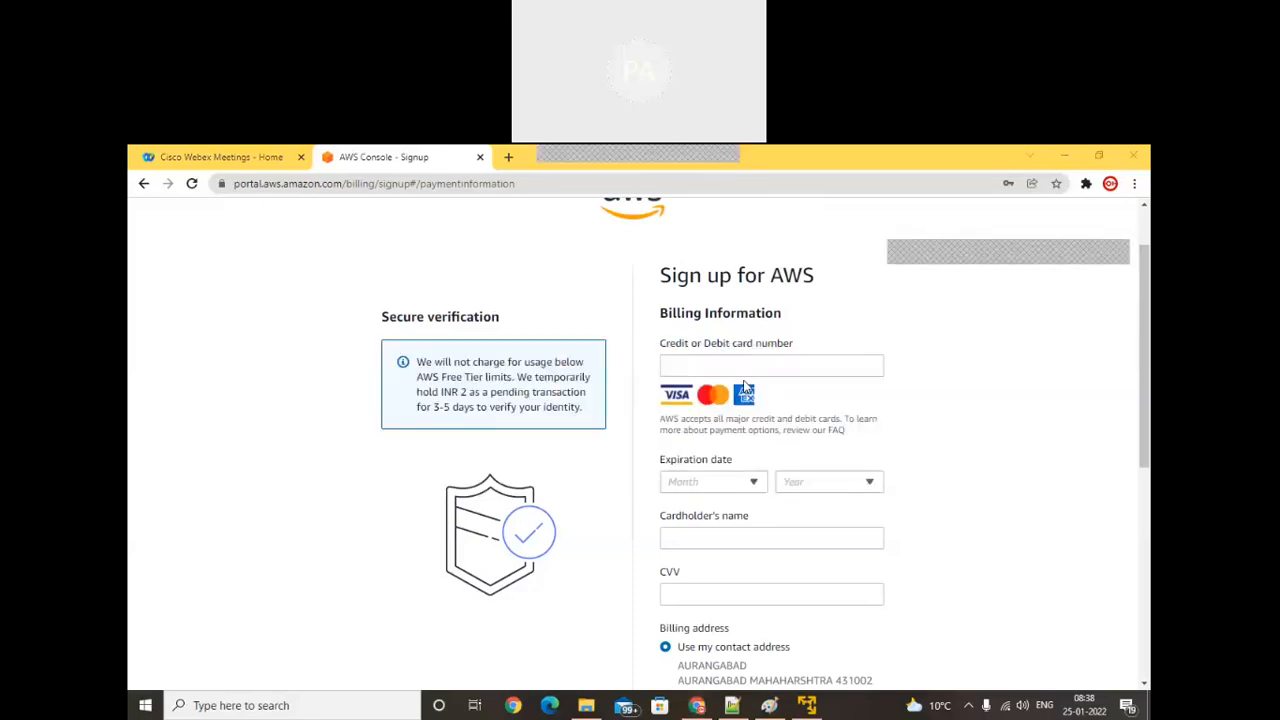
key("alt+Tab")
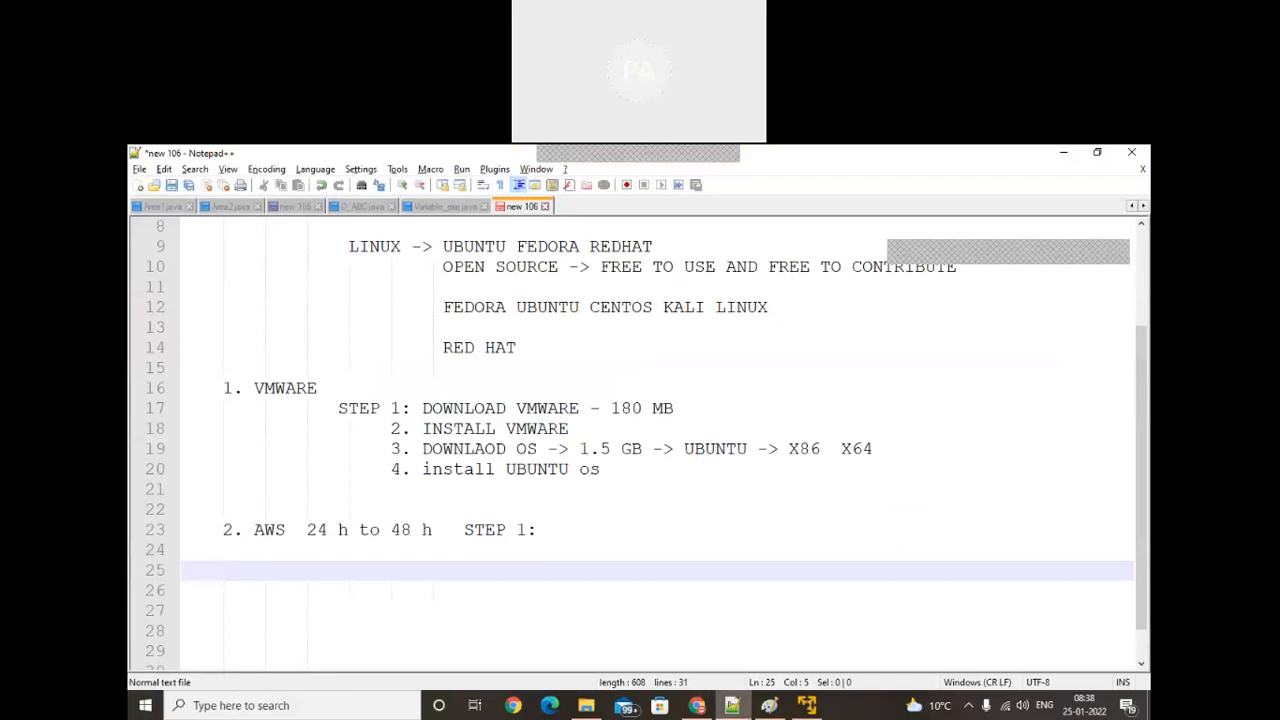
left_click(808, 706)
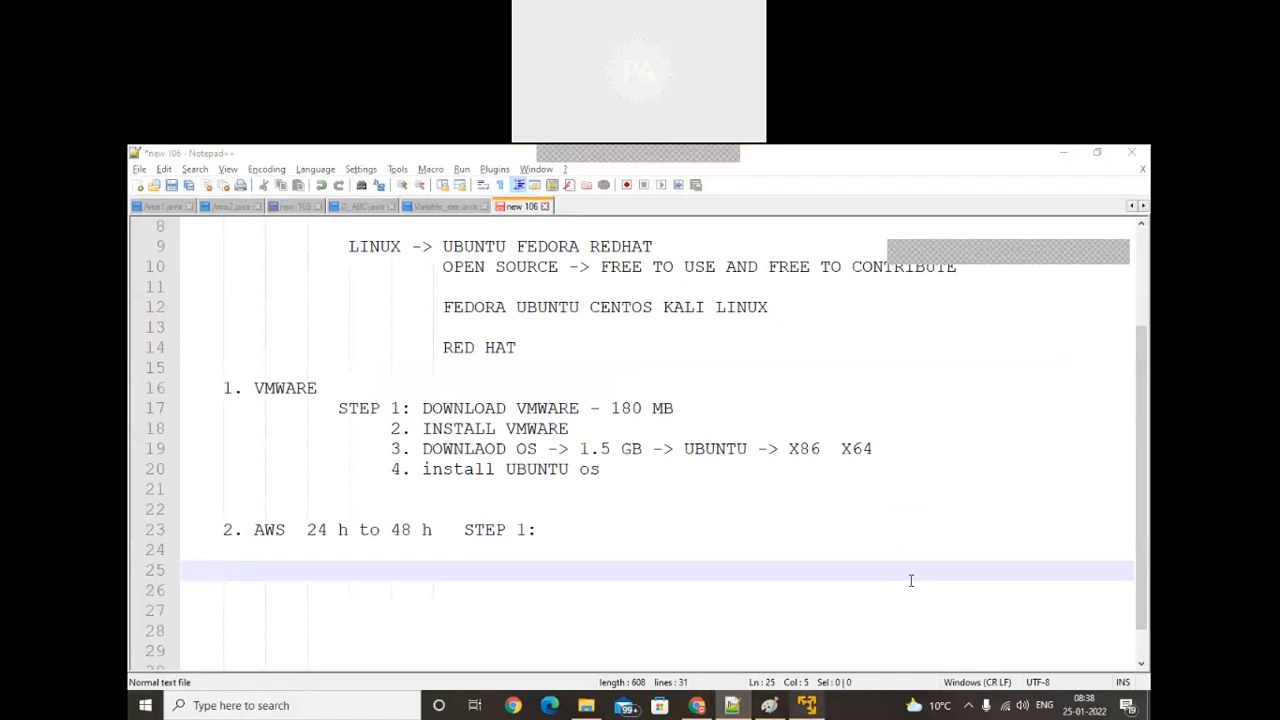
key("alt+Tab")
key("alt+Tab")
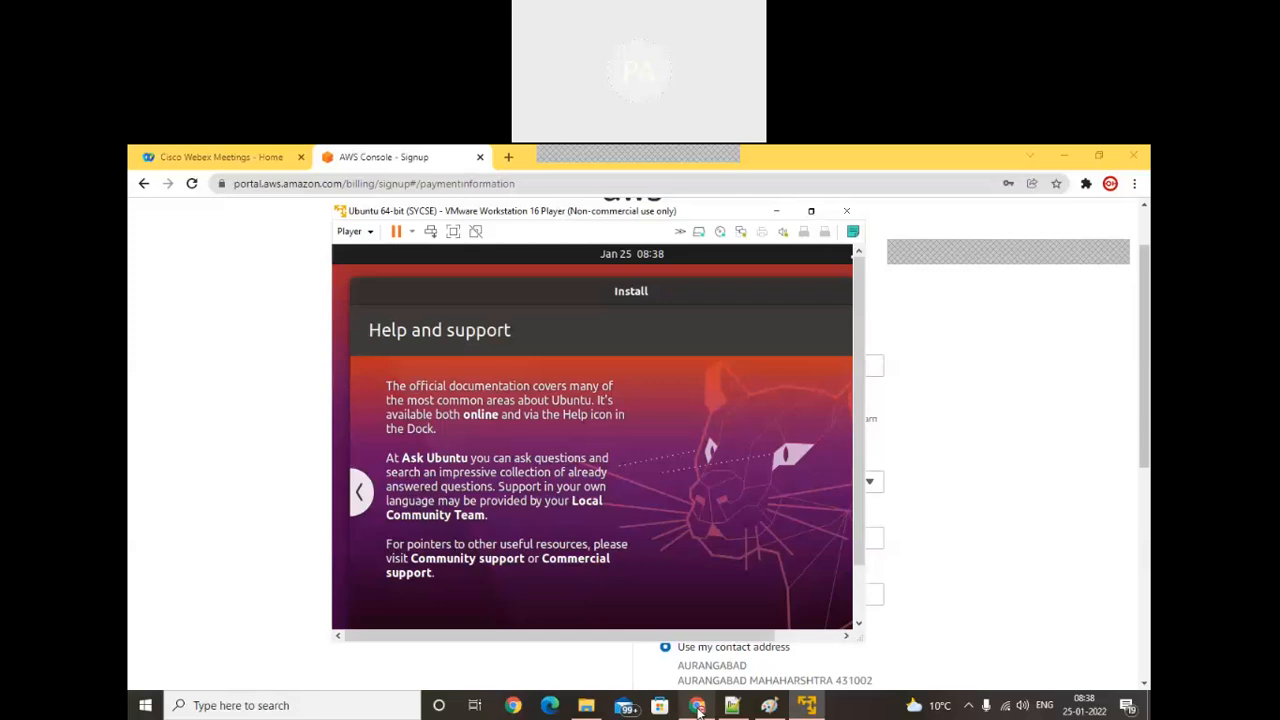
key("alt+Tab")
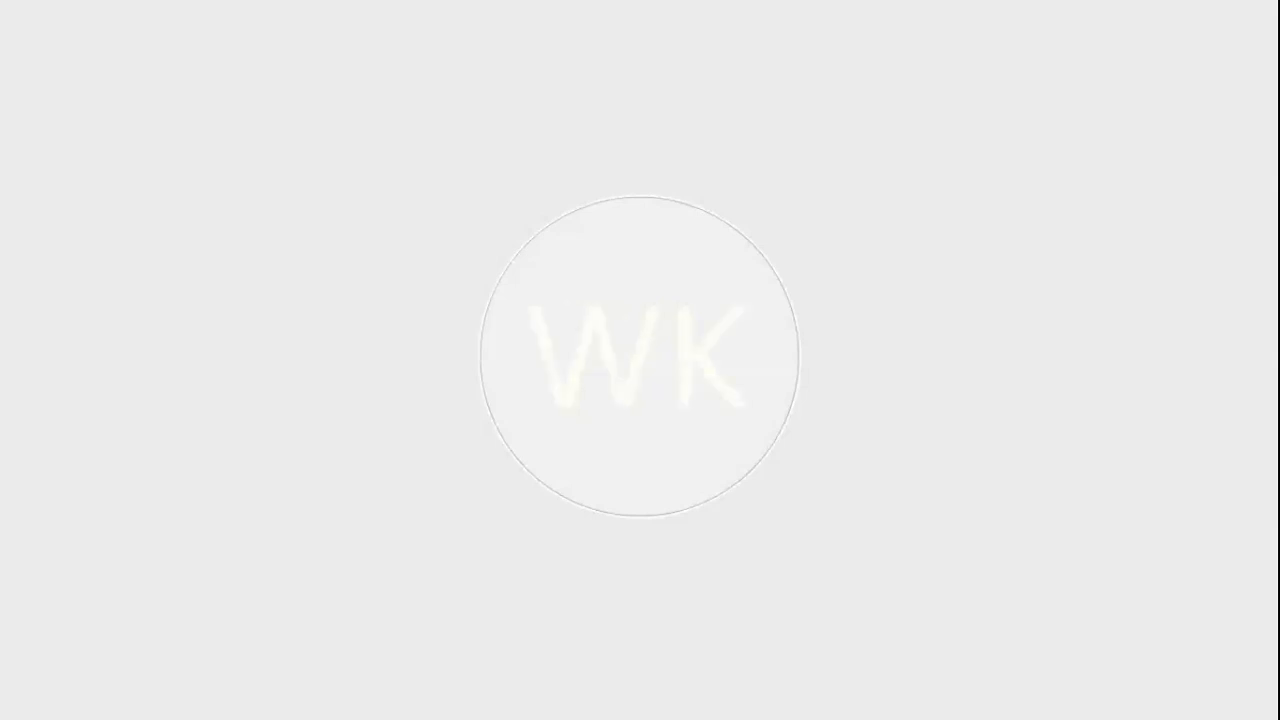
- Glance at the Notepad++ setup notes, then bring the AWS billing page back to the front
key("alt+Tab")
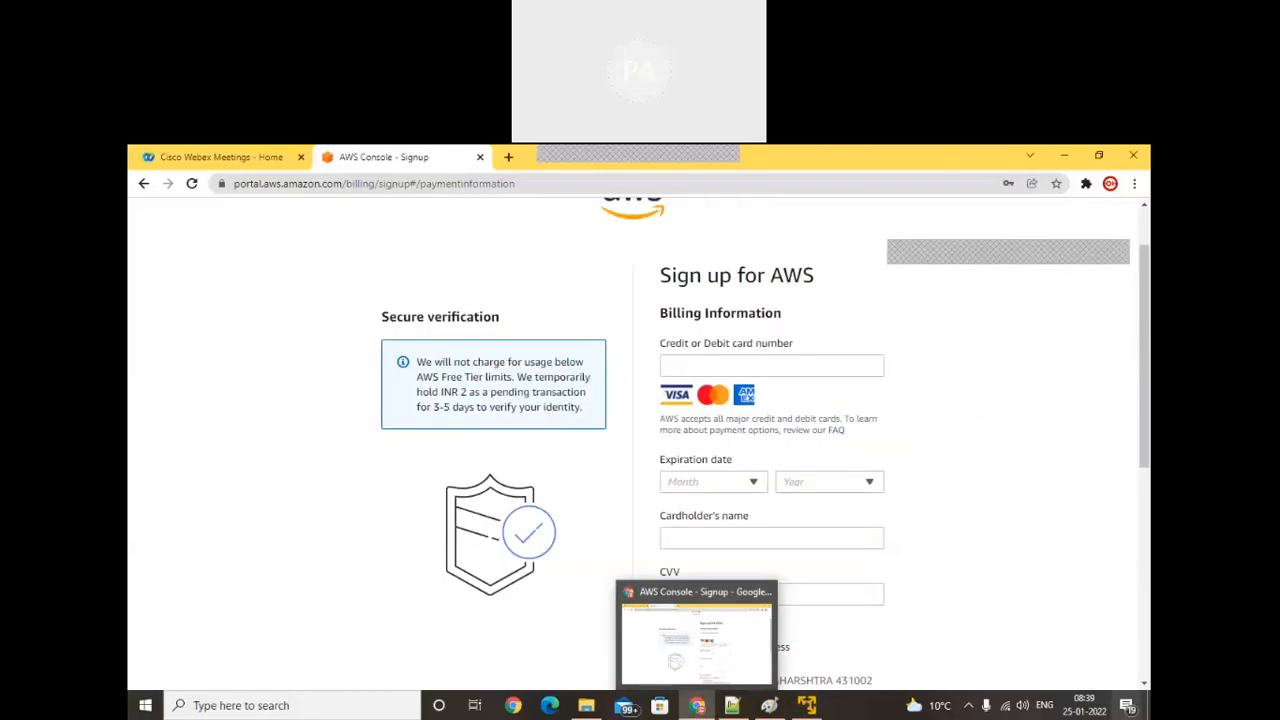
left_click(733, 706)
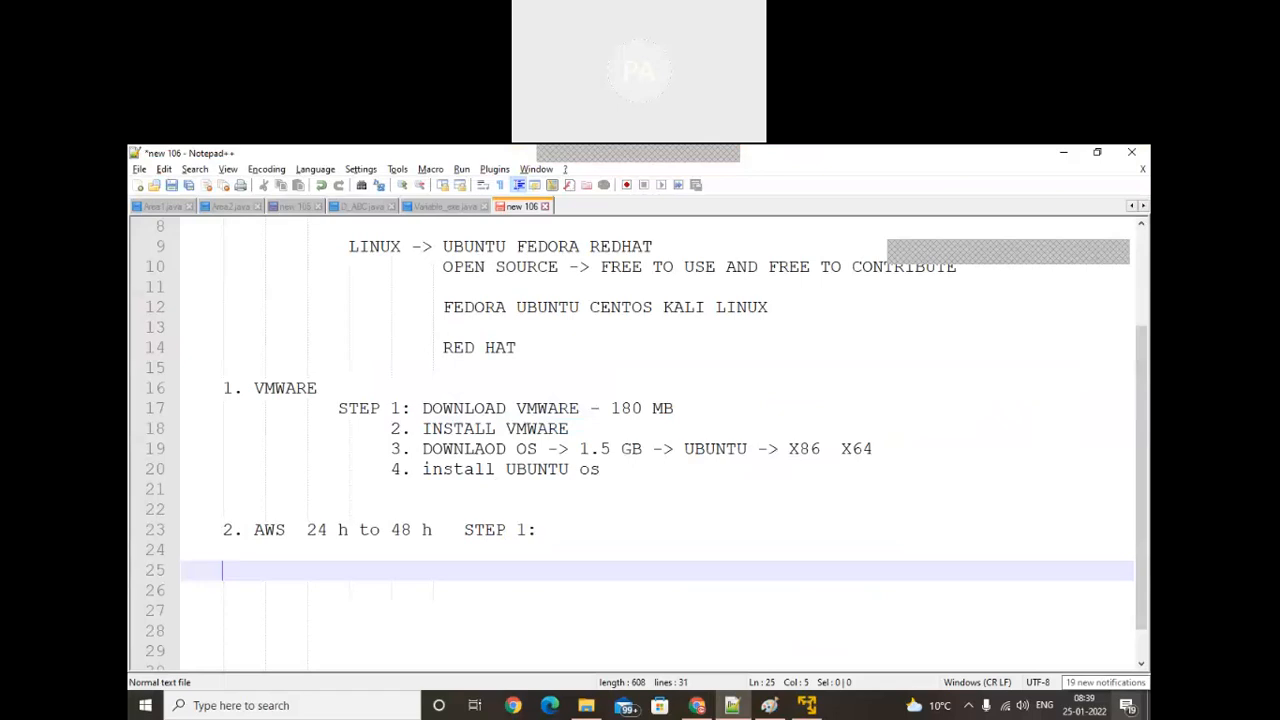
left_click(697, 706)
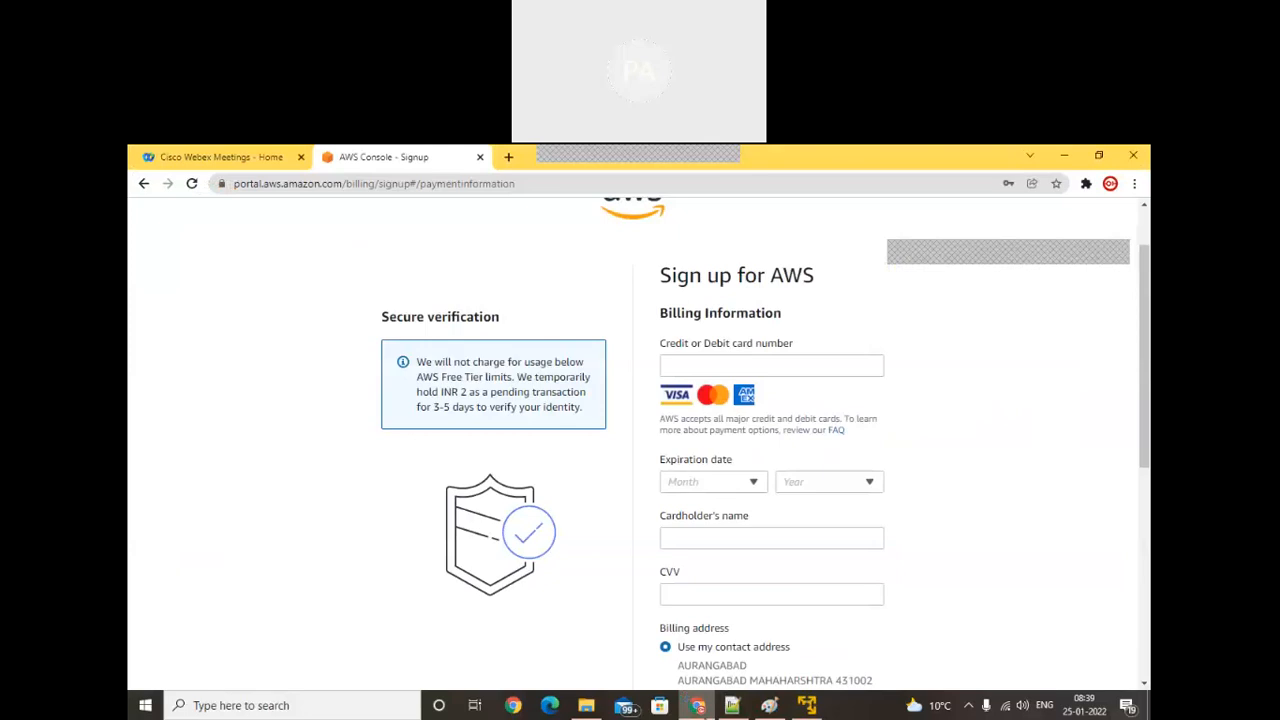
- Enter the card number and set the expiry to March 2026
left_click(783, 366)
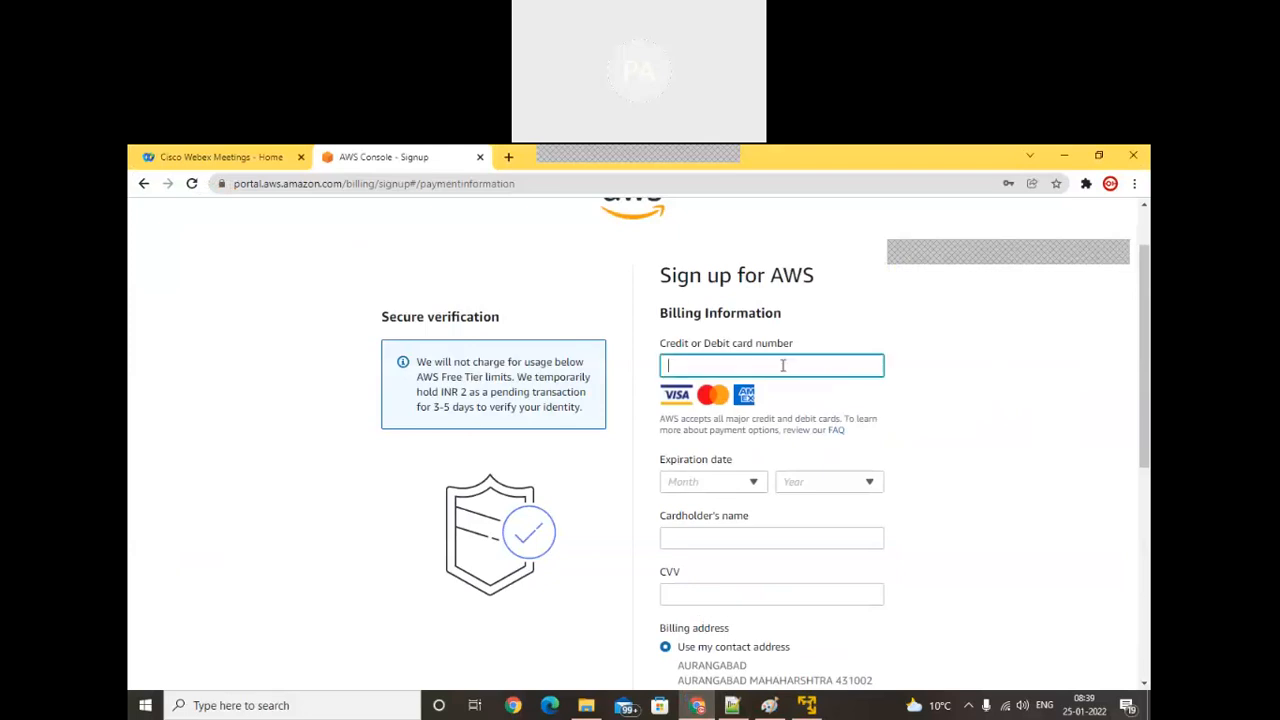
left_click(711, 487)
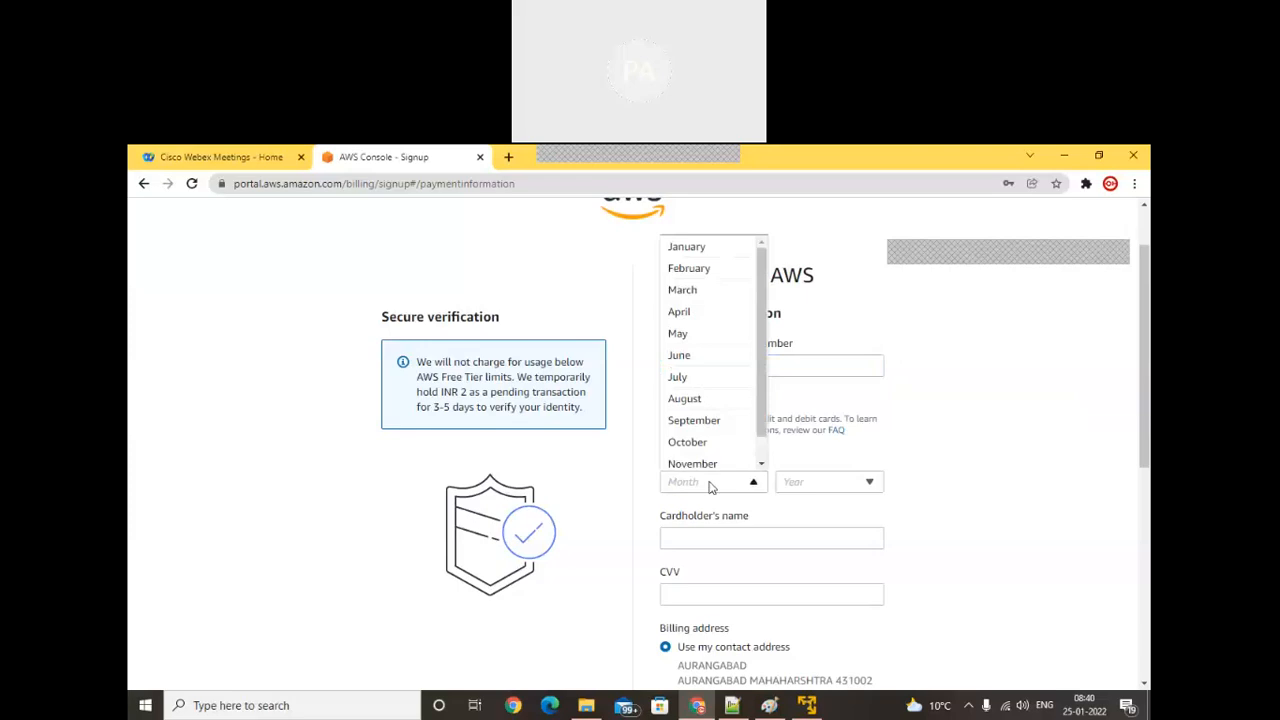
left_click(690, 292)
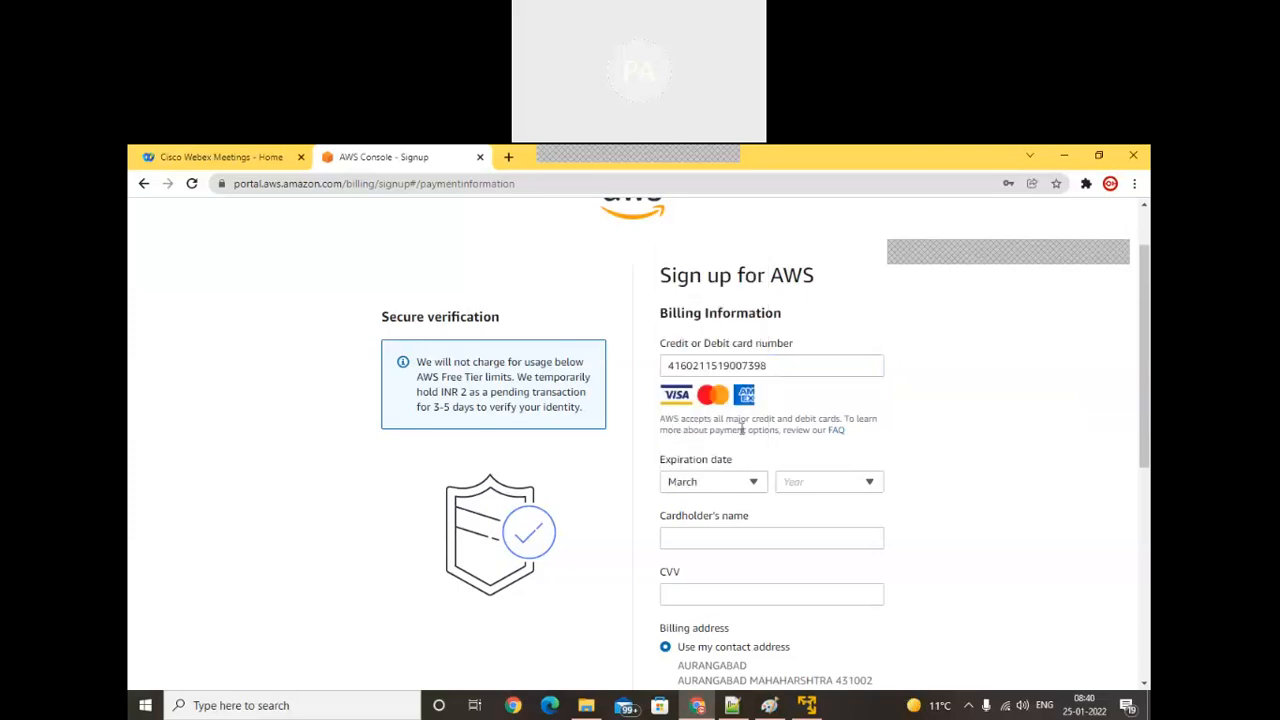
left_click(817, 483)
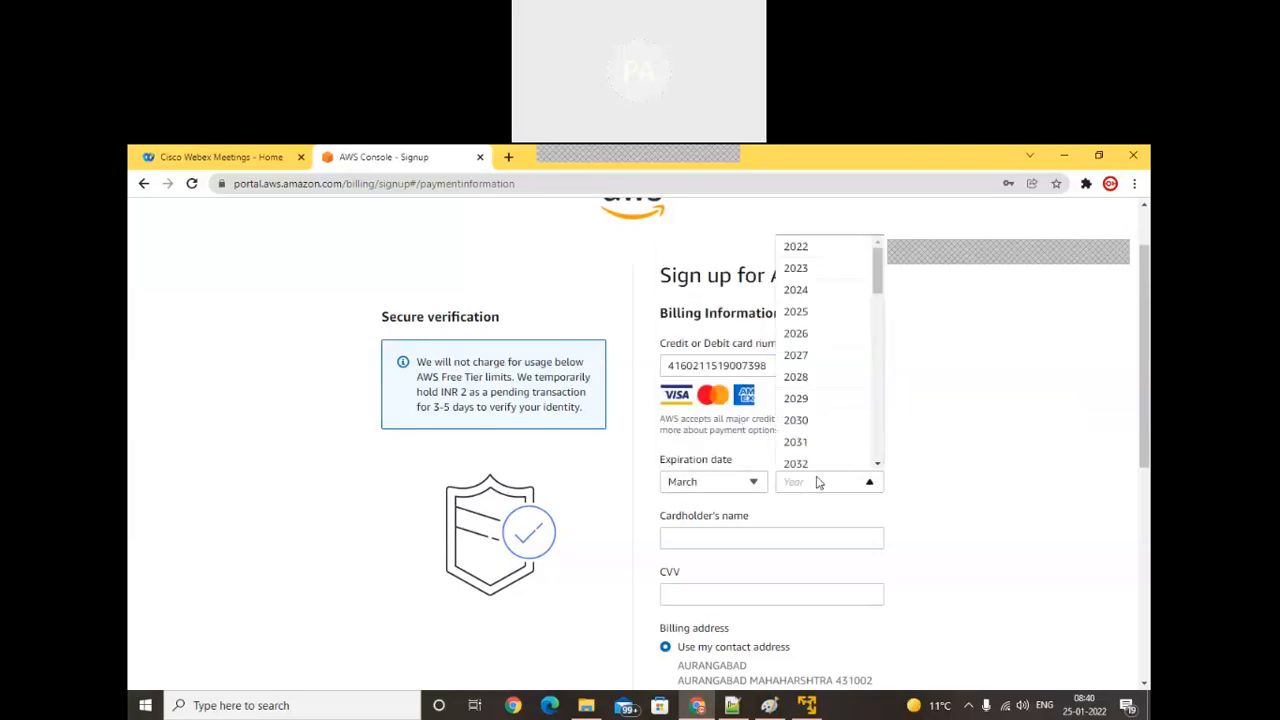
left_click(817, 340)
- Fill in the cardholder's name and CVV, and dismiss the two mail notifications
left_click(720, 530)
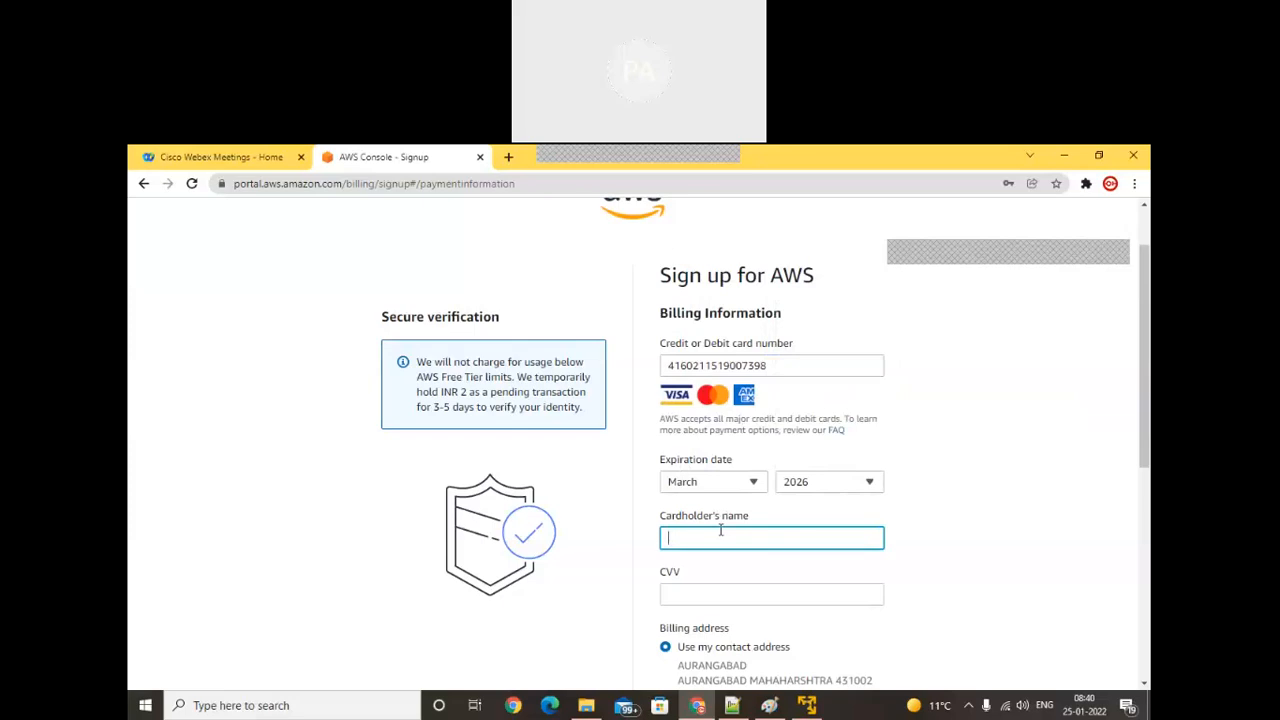
key("Tab")
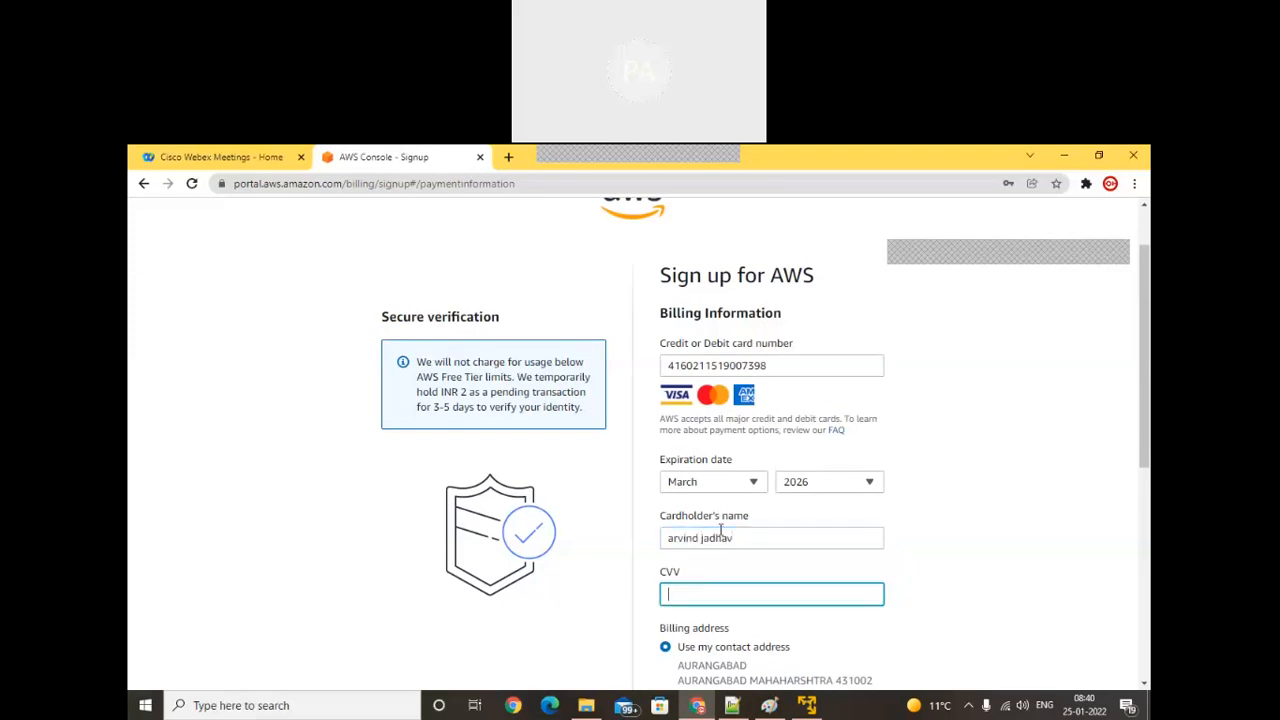
type("***")
left_click_drag(1147, 394, 1147, 480)
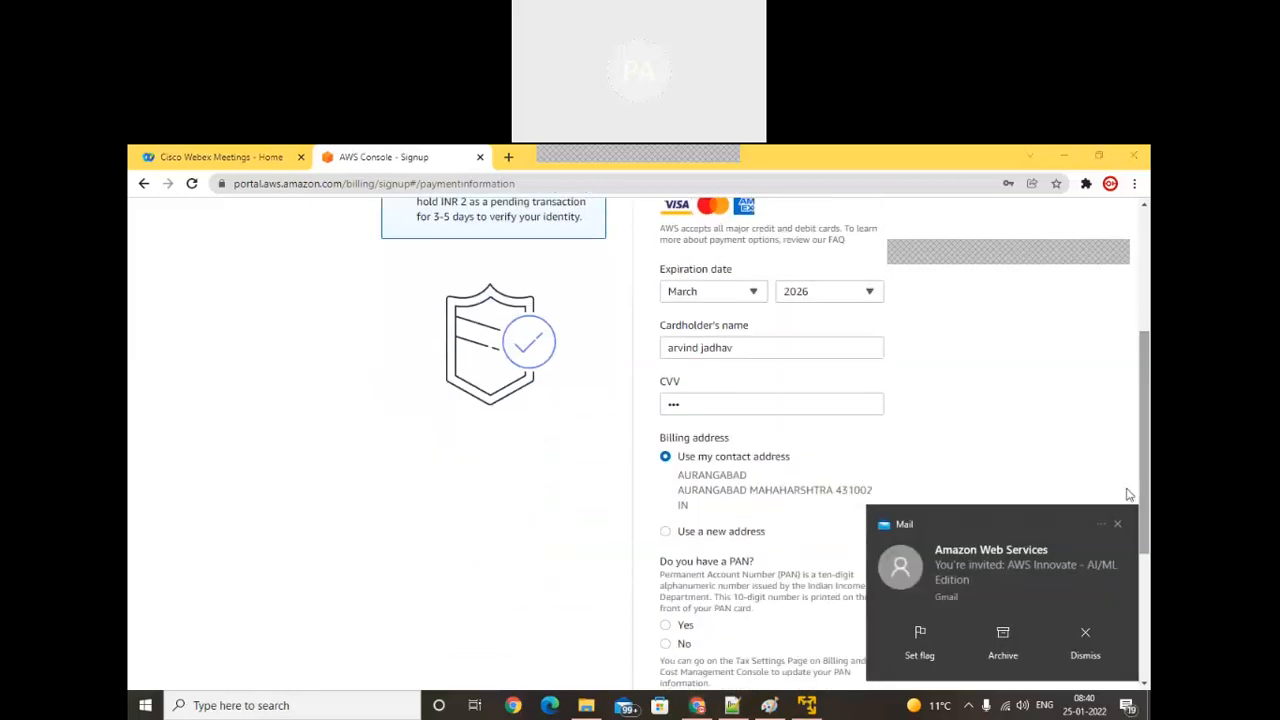
left_click(1119, 524)
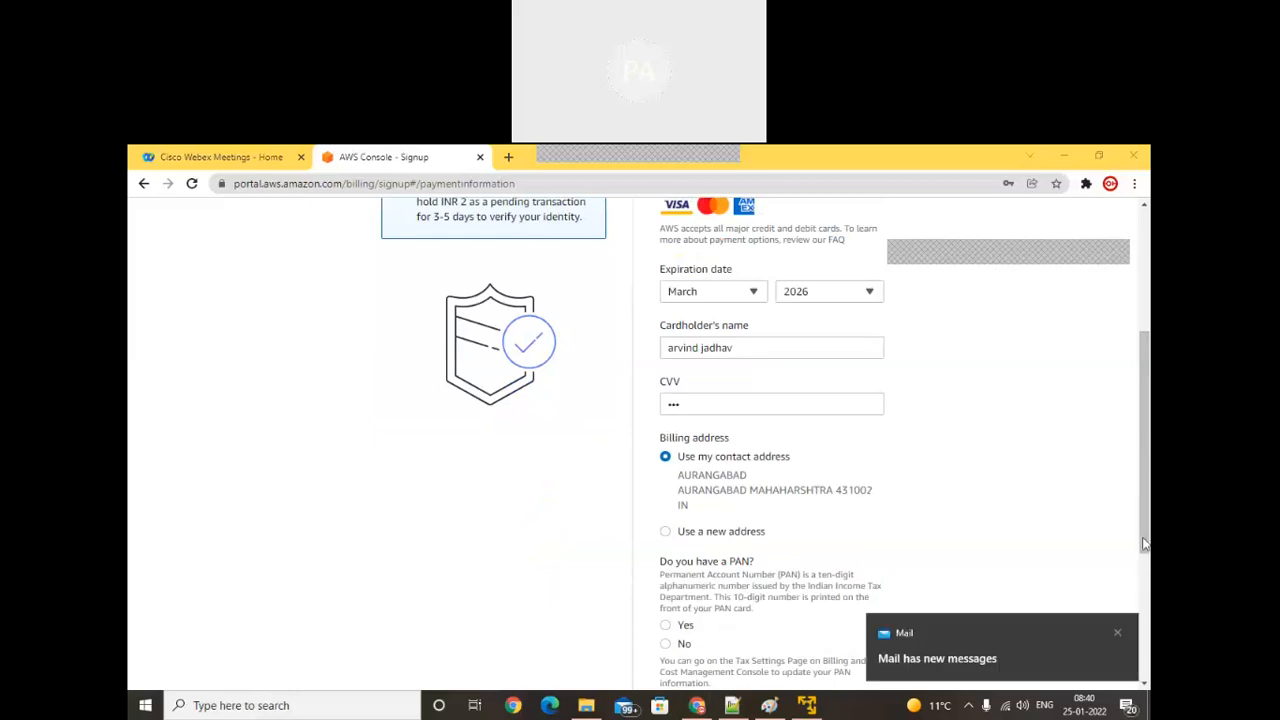
left_click(1117, 632)
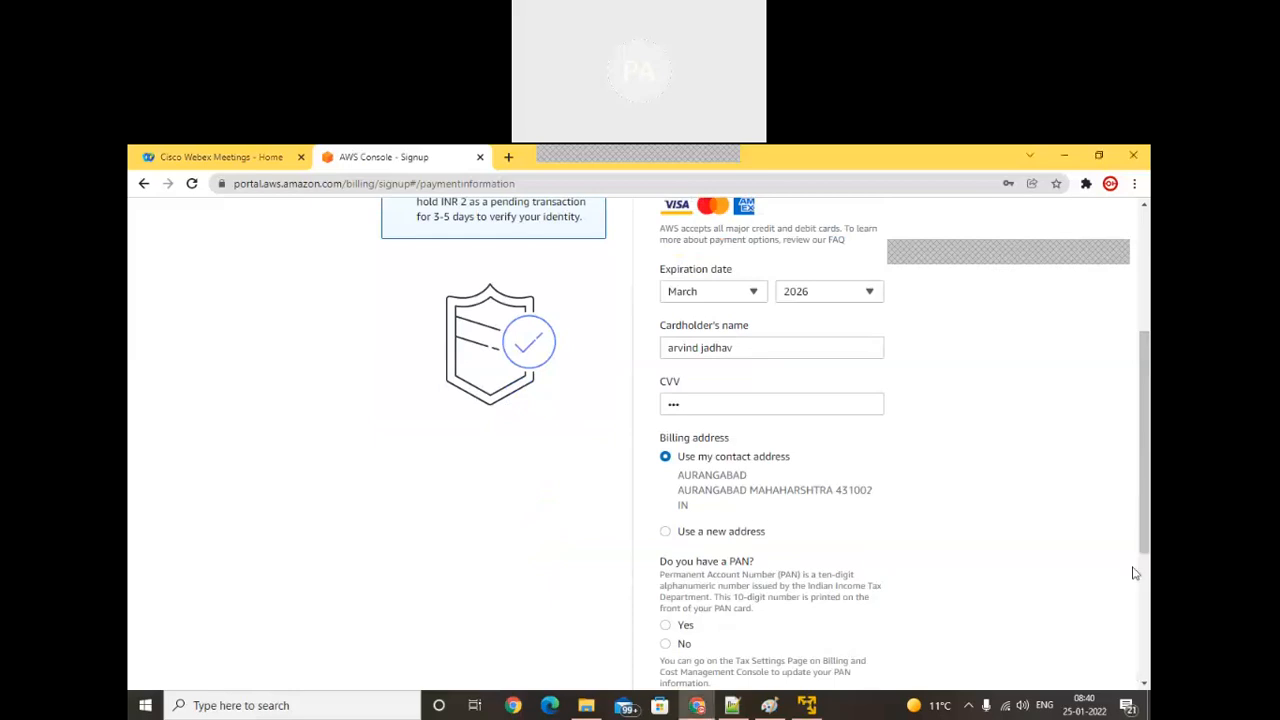
- Answer No to the PAN question and submit the billing details for verification
scroll(1148, 492, "down", 3)
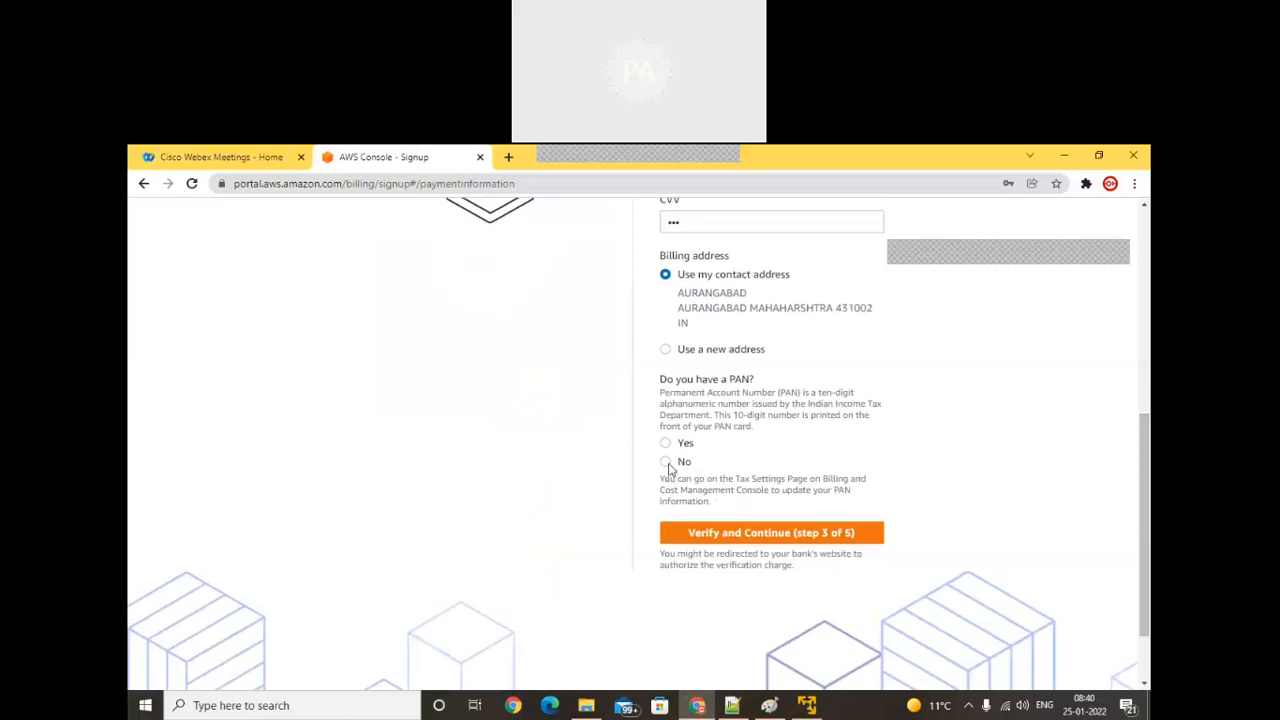
left_click(669, 466)
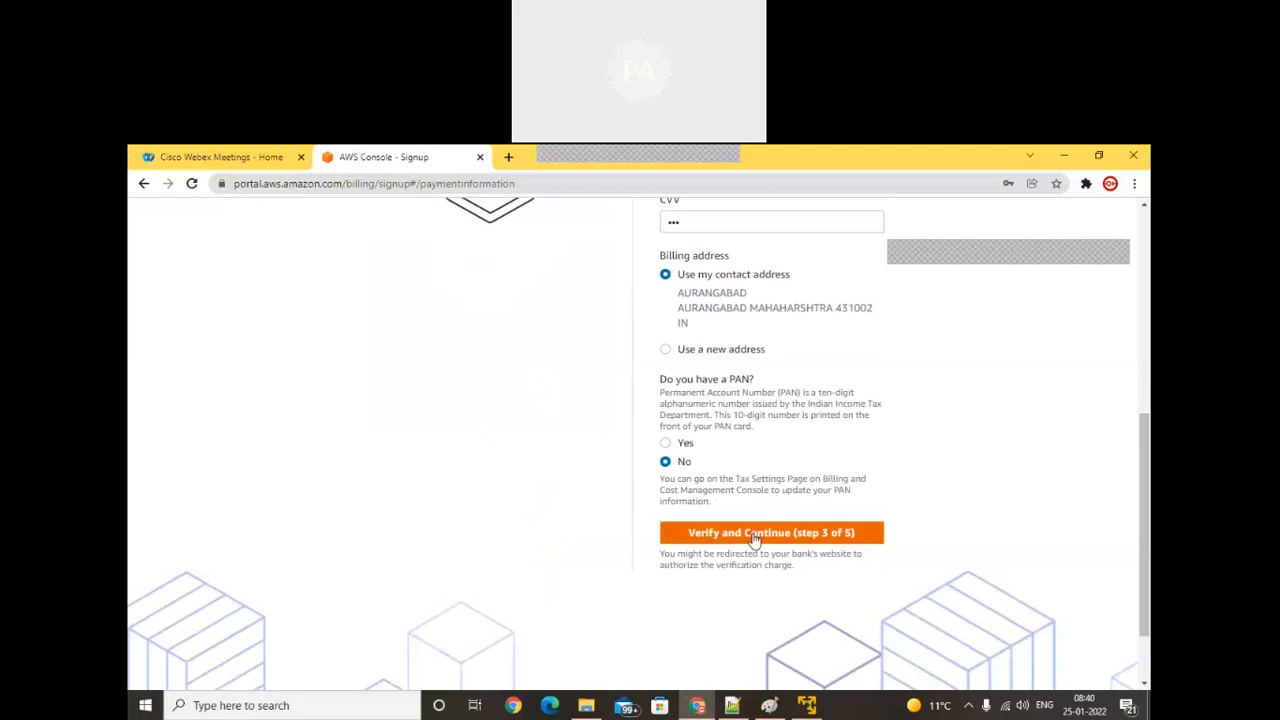
left_click(755, 535)
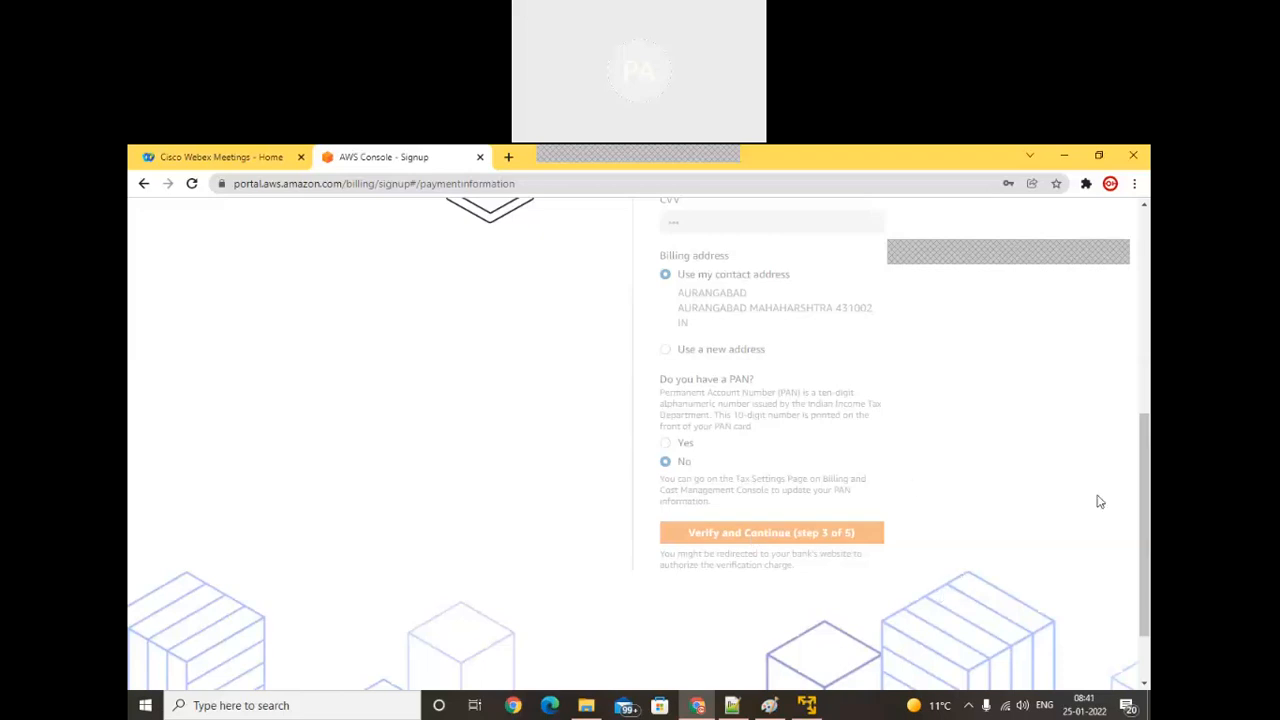
scroll(1057, 457, "up", 1)
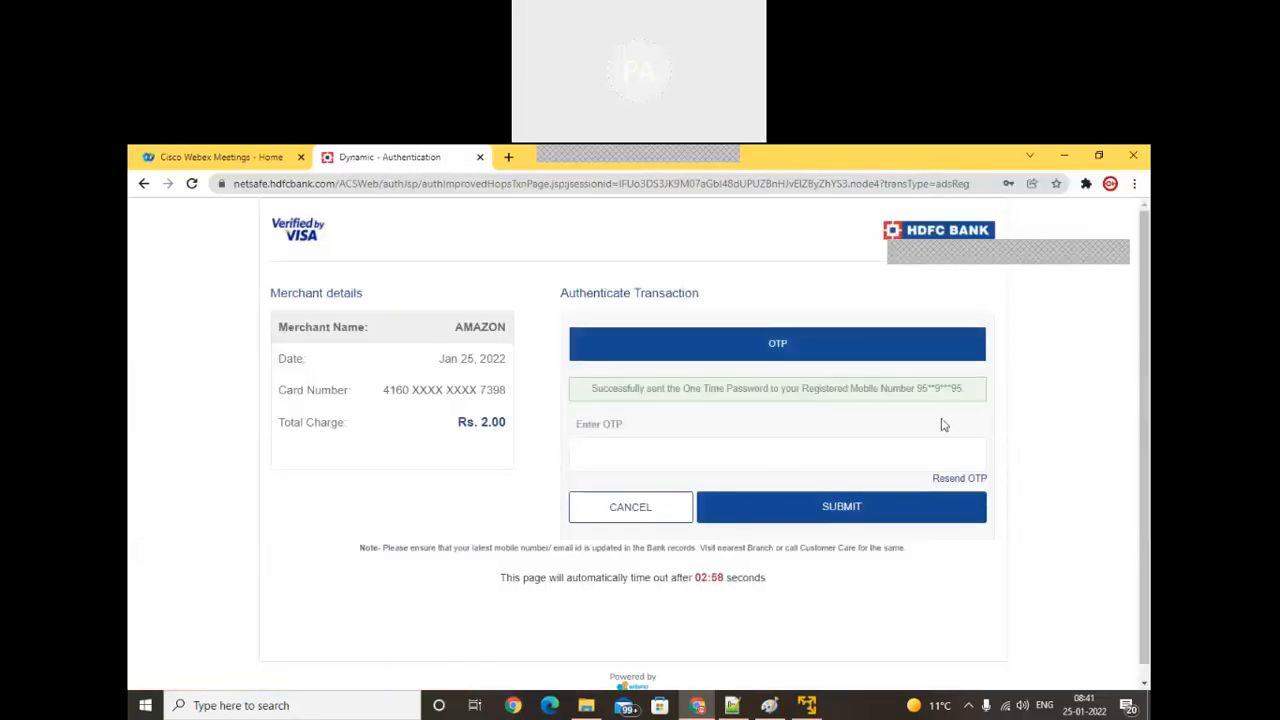
- Enter and submit the bank's one-time password, declining Chrome's offer to save it
left_click(609, 459)
type("******")
left_click(799, 507)
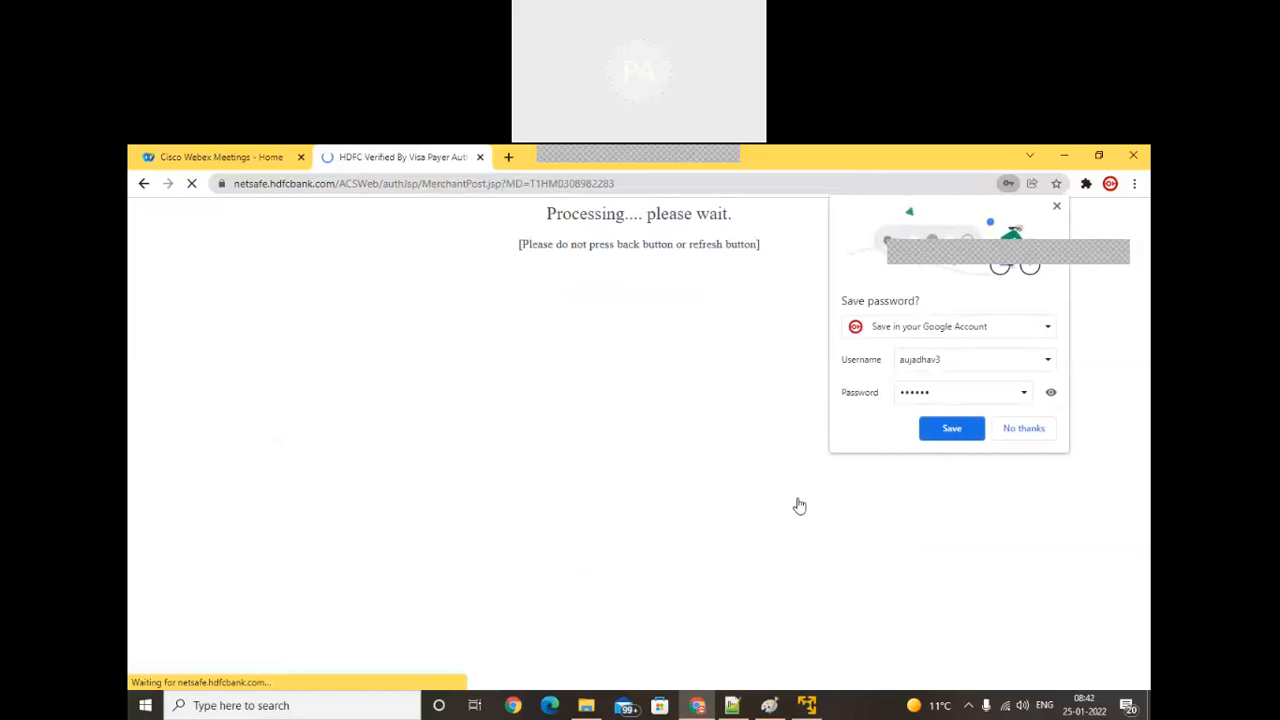
left_click(1041, 433)
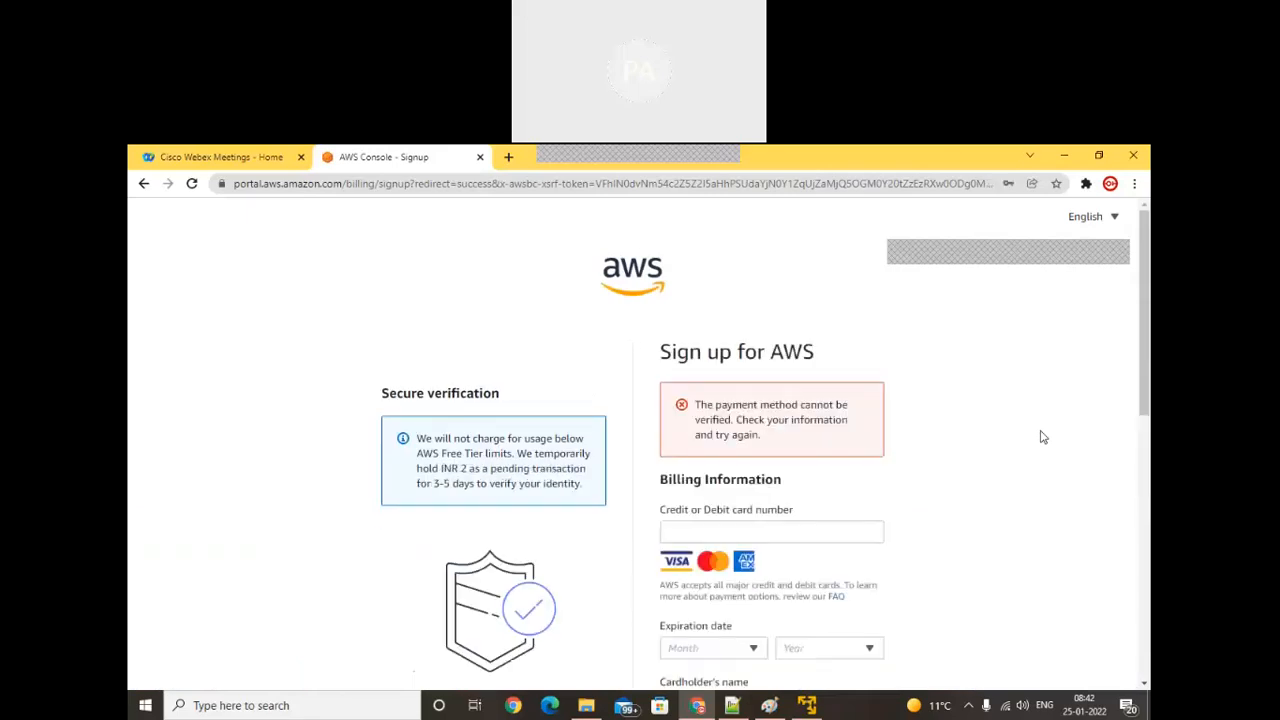
- Scroll down the billing form to review the payment-verification error and the empty card fields
left_click_drag(1148, 356, 1148, 422)
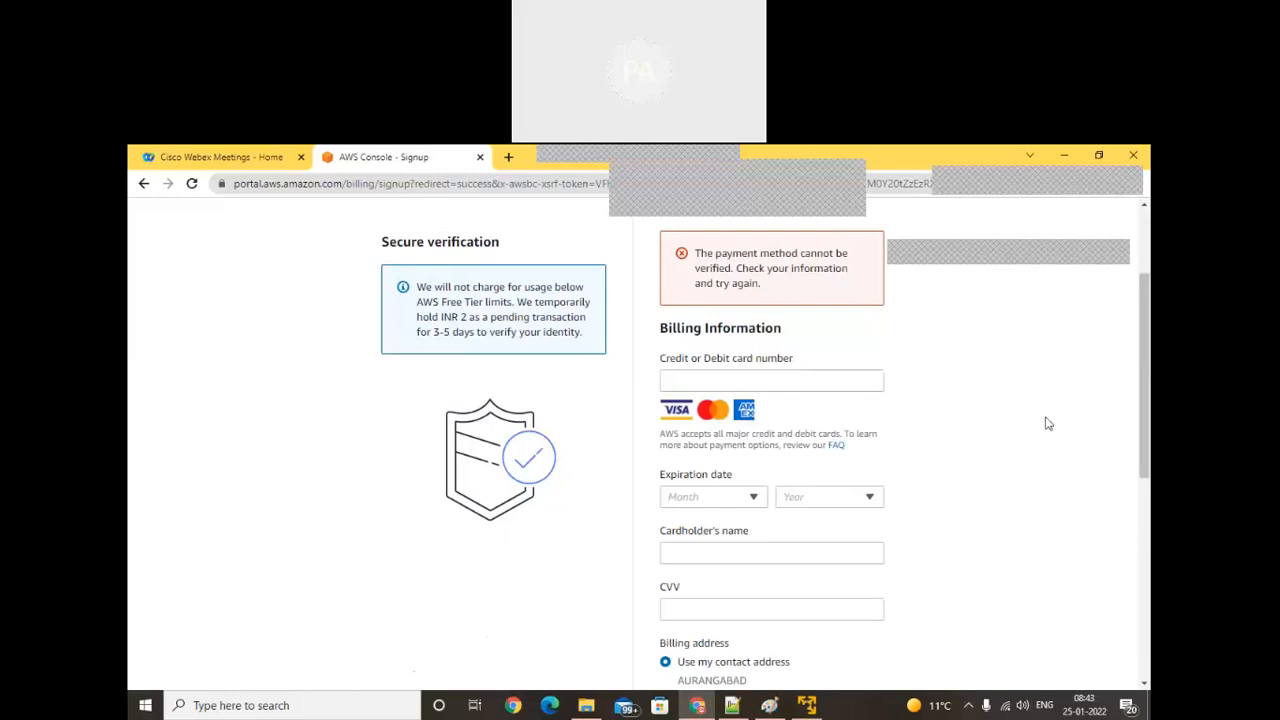
- Enter the new card number with an October 2023 expiry date
left_click(851, 385)
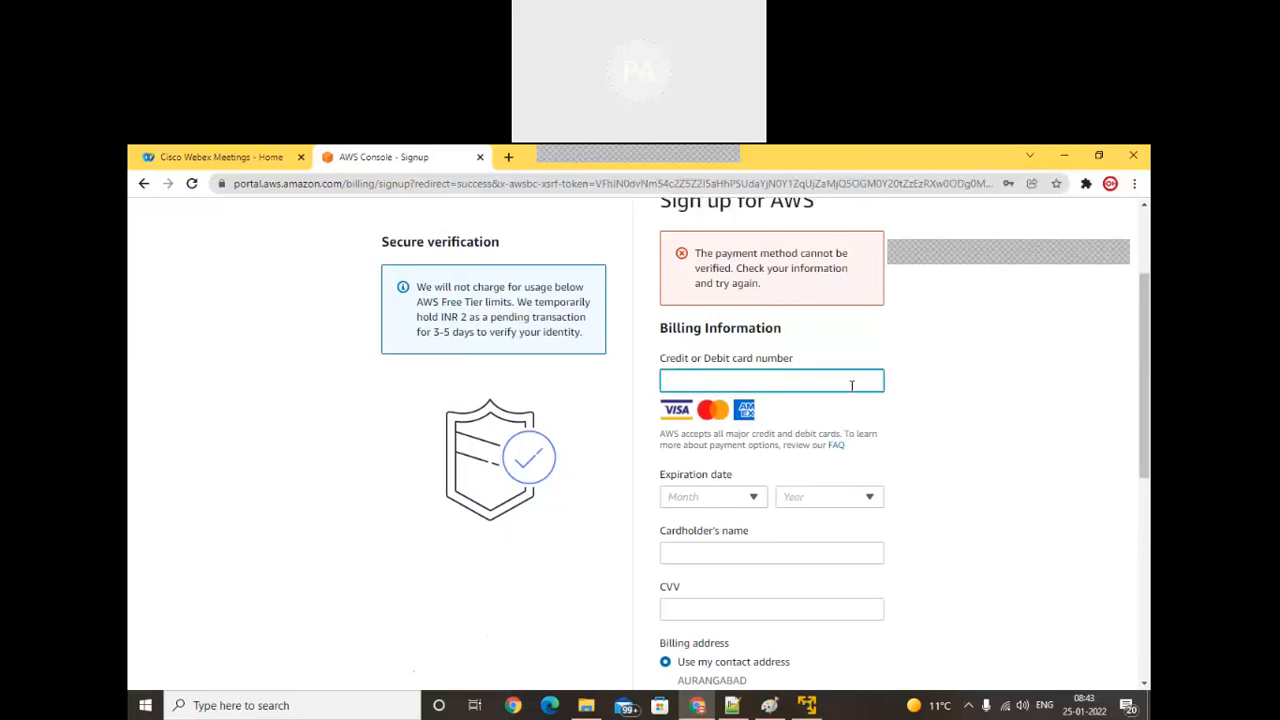
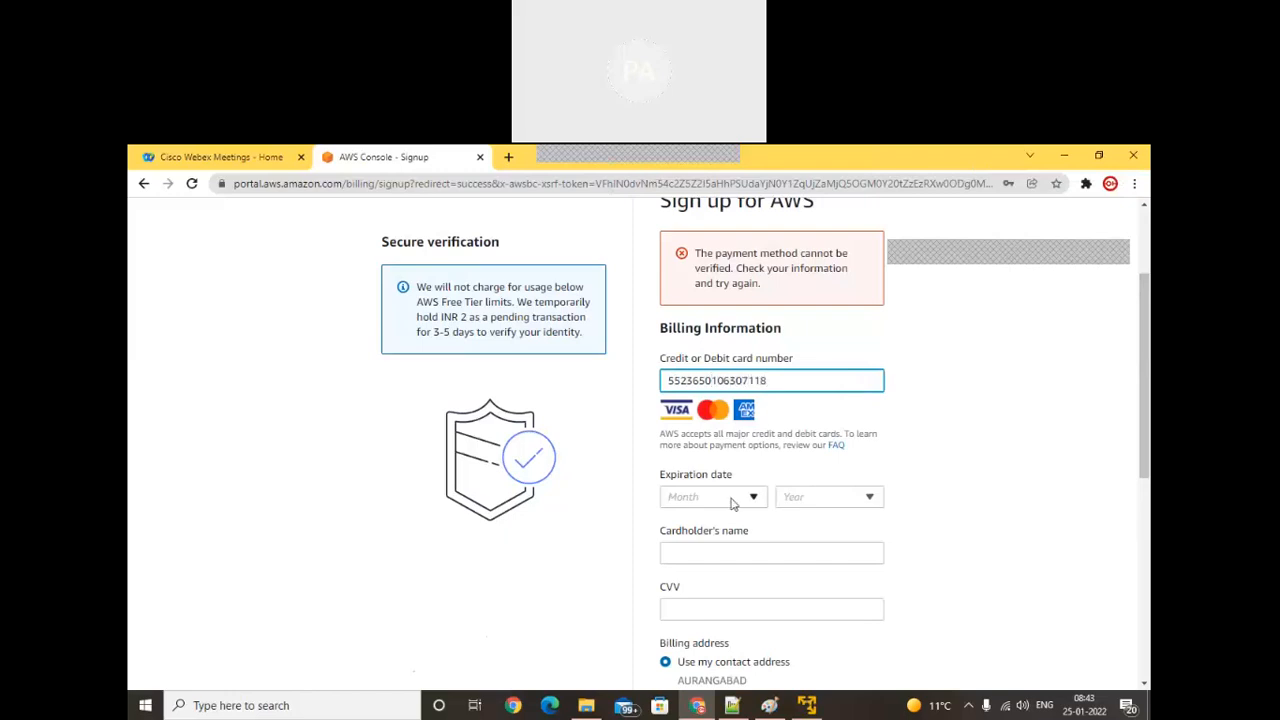
left_click(731, 502)
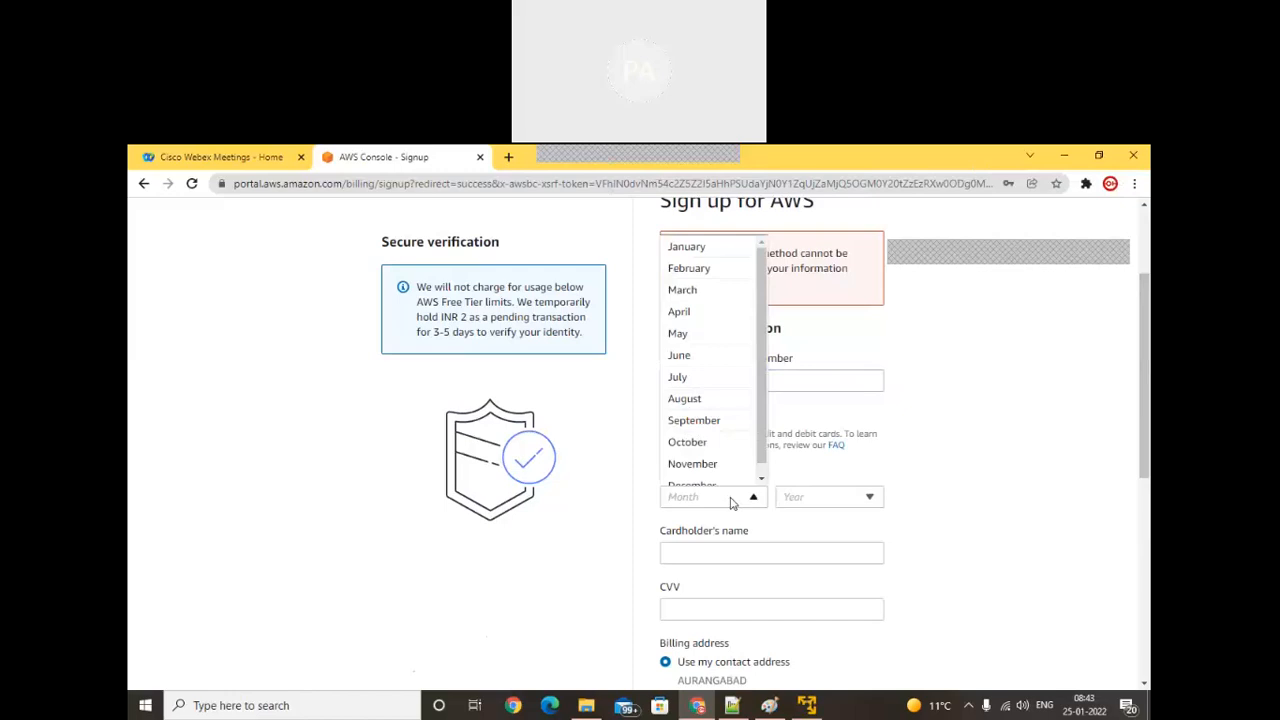
key("Down")
key("Down")
key("Down")
key("Down")
key("Down")
key("Down")
key("Down")
key("Down")
key("Down")
key("Down")
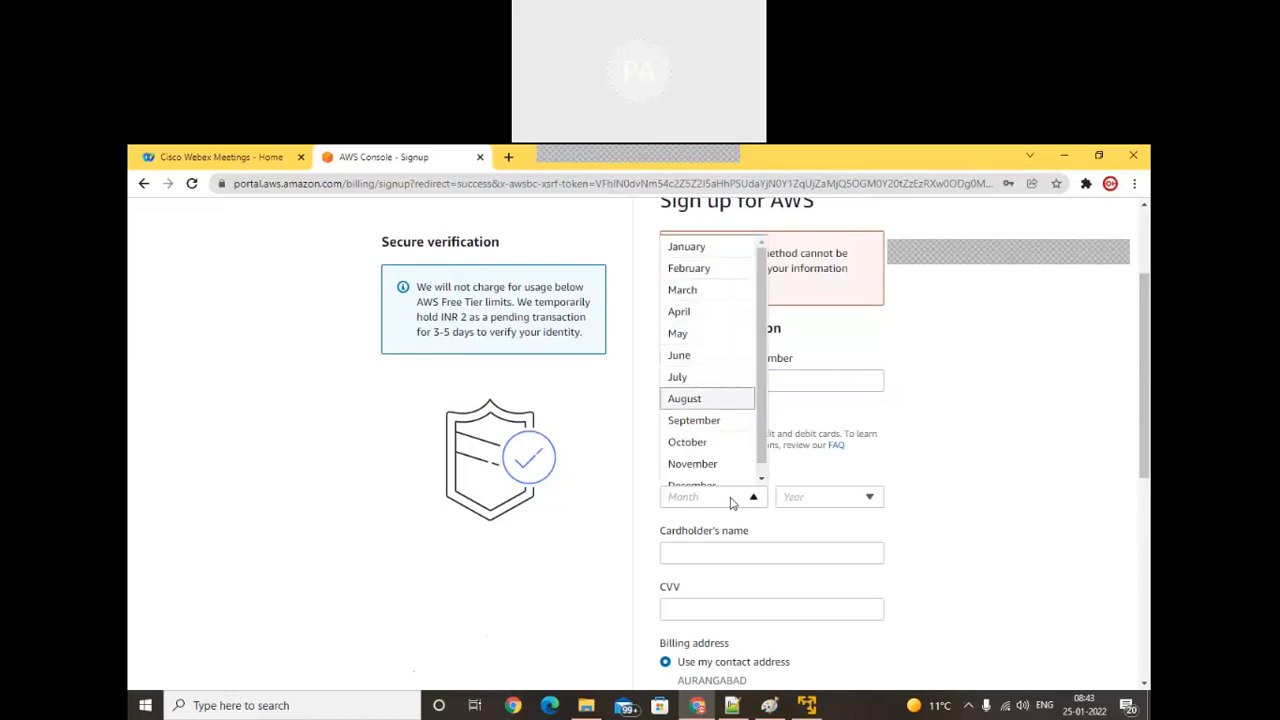
key("Up")
key("Up")
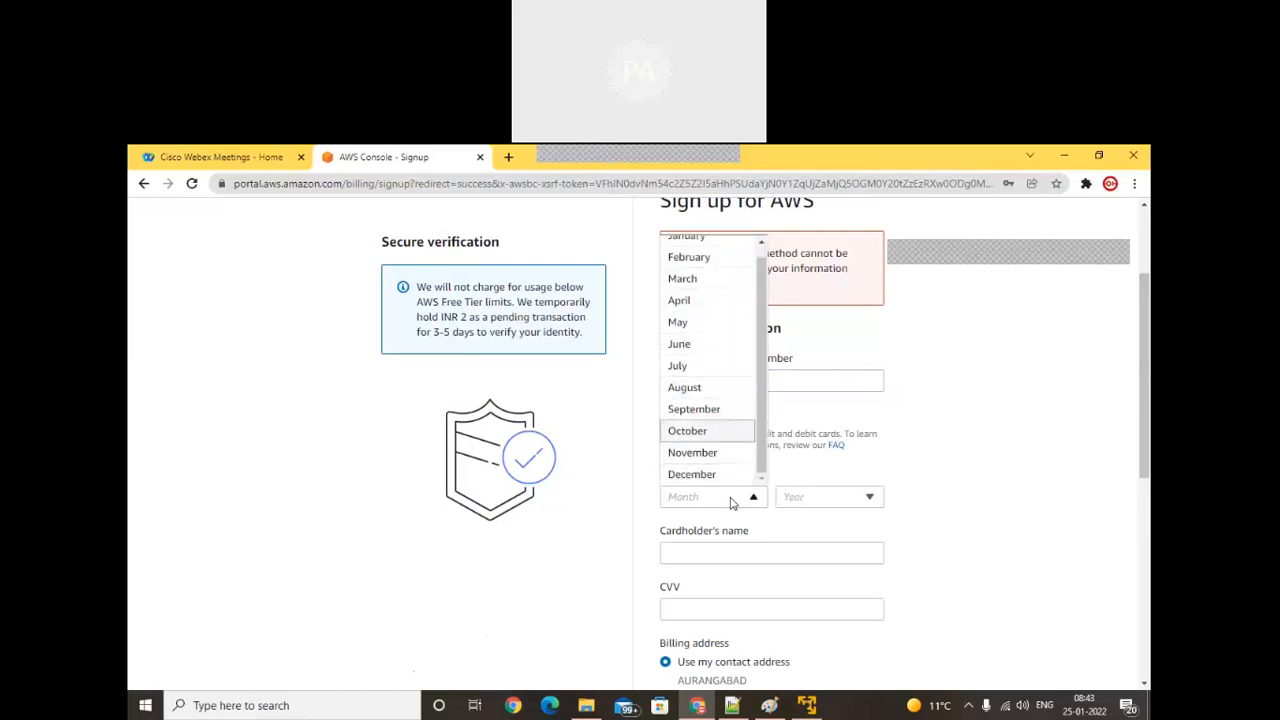
key("Return")
left_click(820, 508)
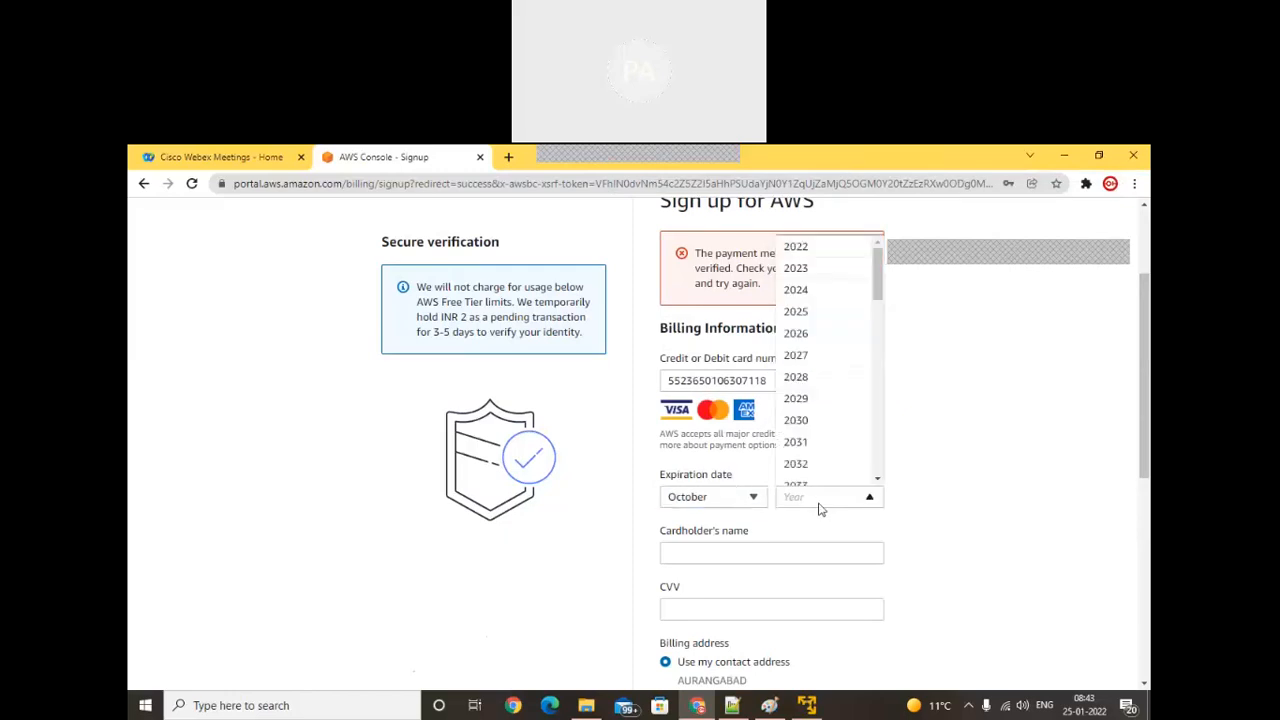
left_click(820, 270)
- Fill in the cardholder's name and CVV, answer No for PAN, and submit for verification
left_click(694, 553)
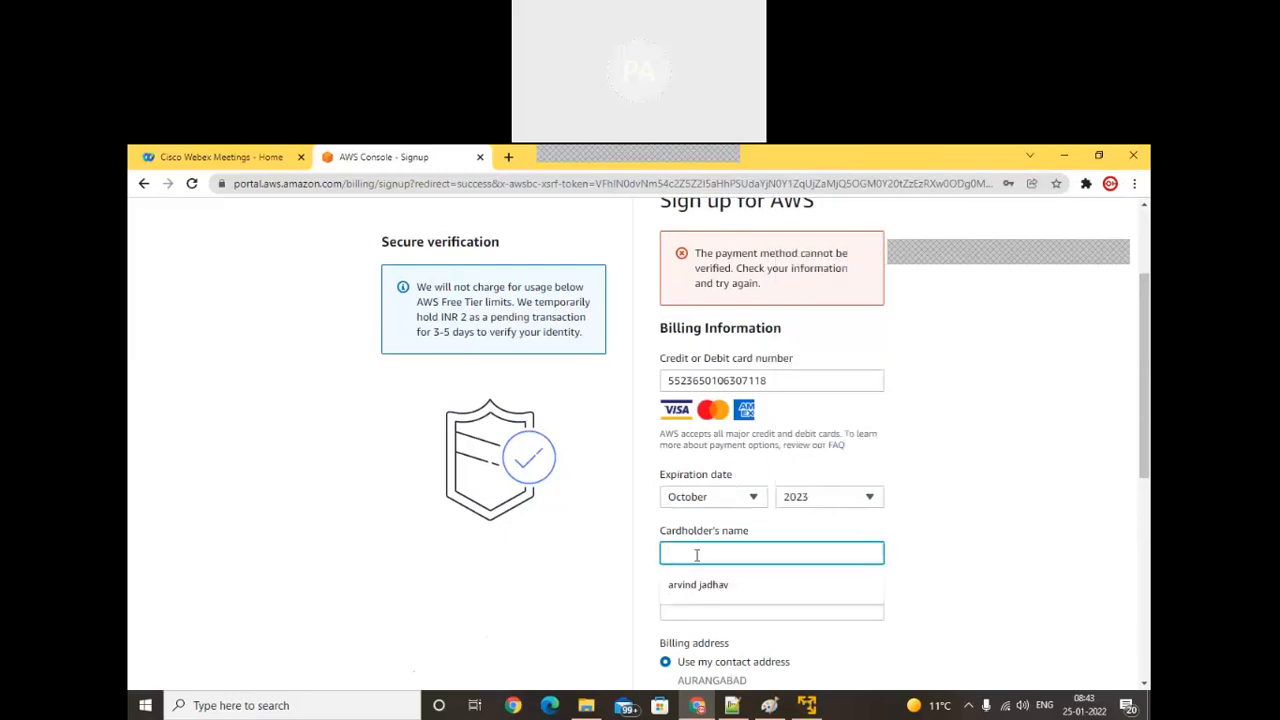
left_click(705, 585)
left_click(705, 608)
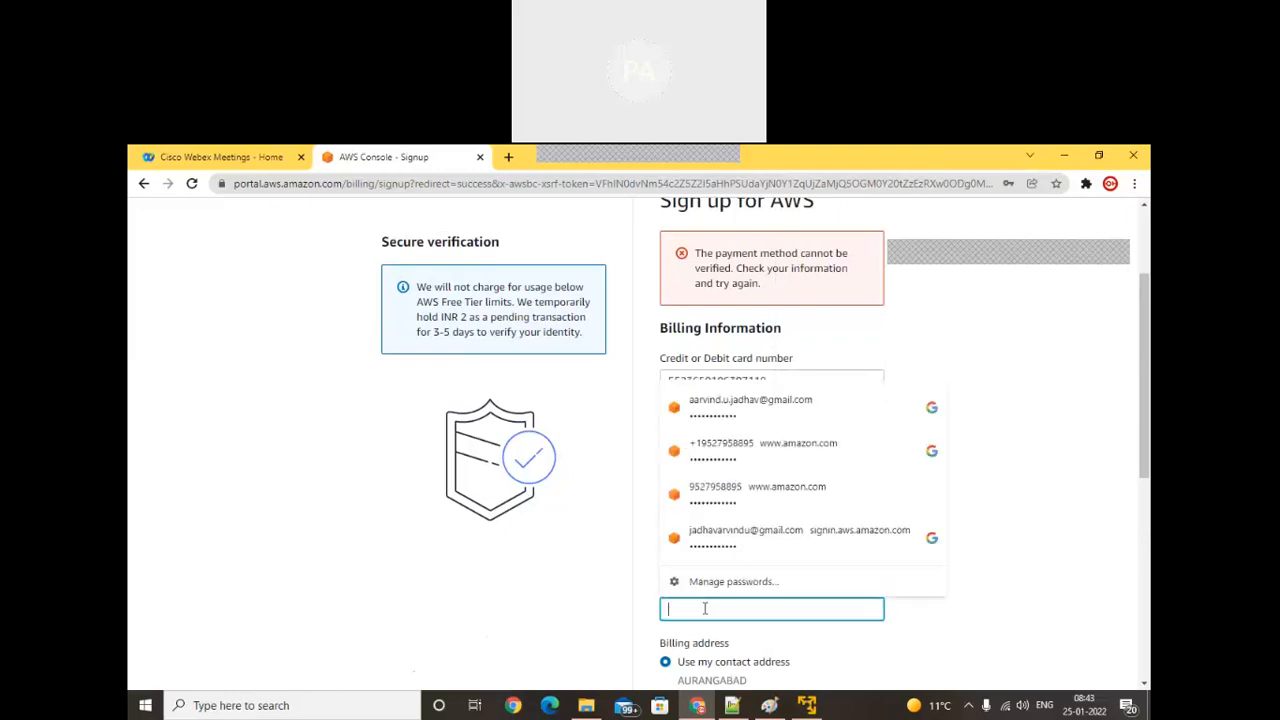
type("•••")
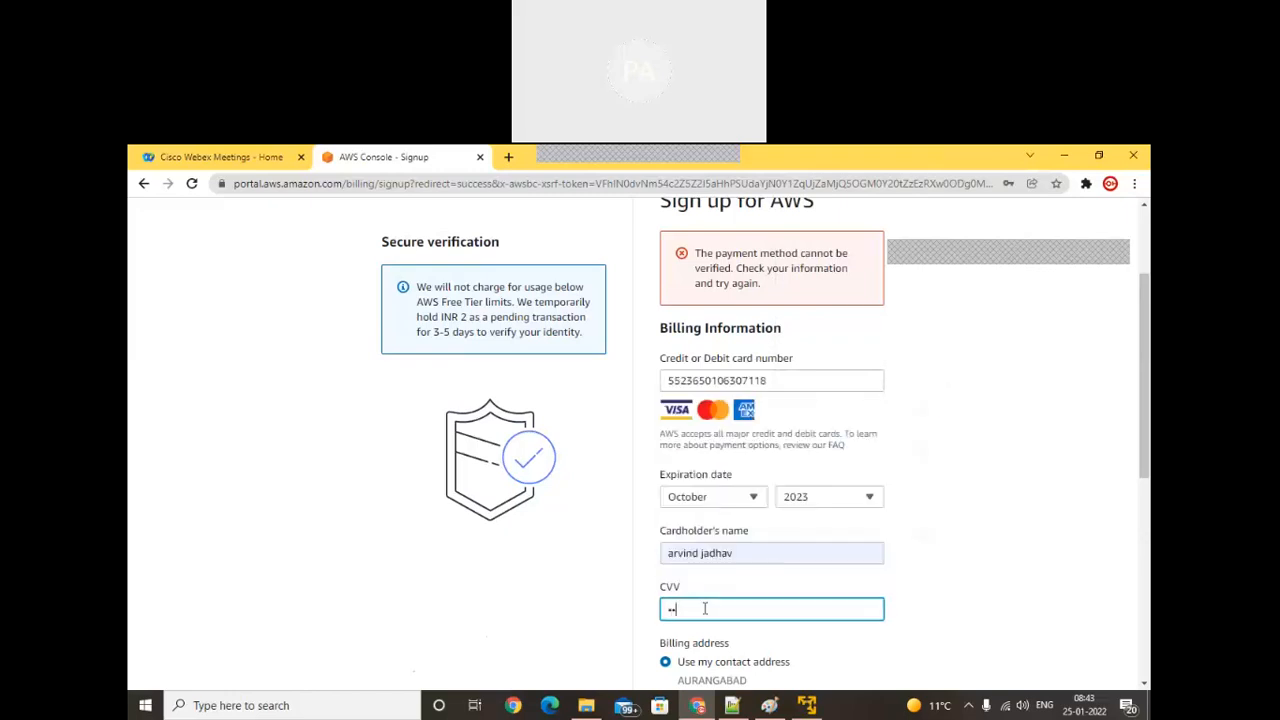
key("BackSpace")
key("BackSpace")
key("BackSpace")
type("•••")
left_click_drag(1140, 447, 1146, 568)
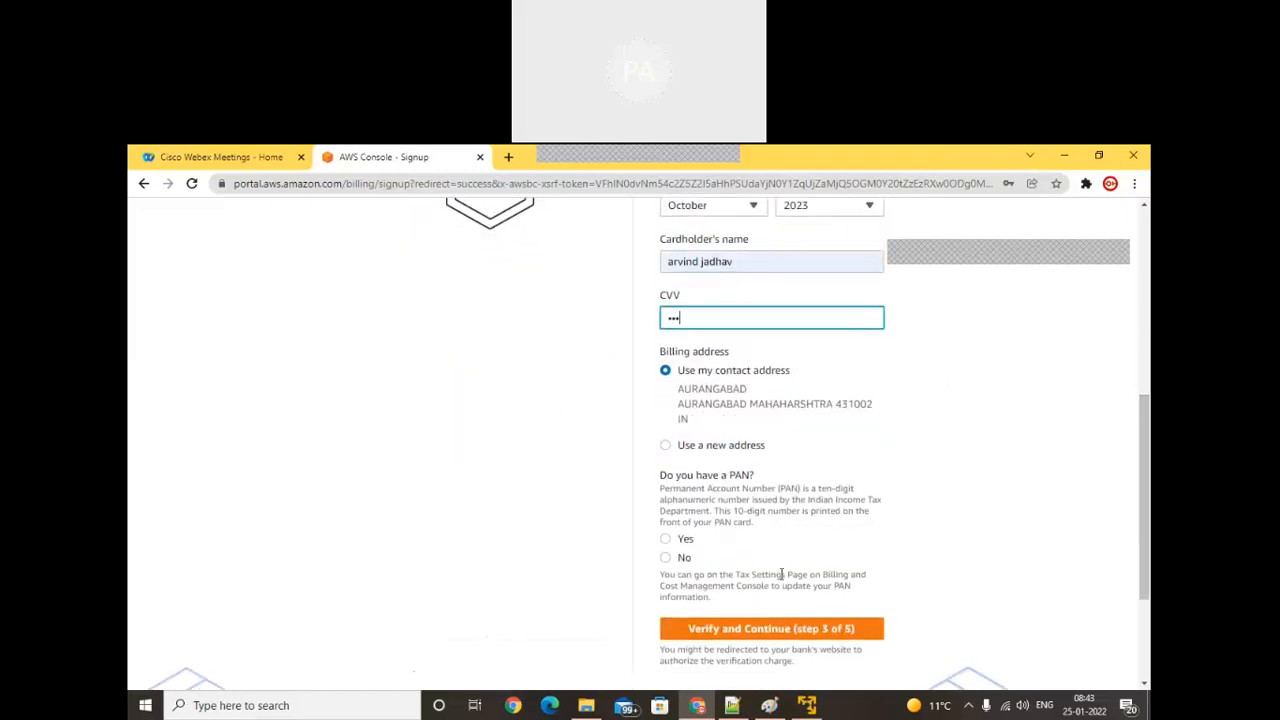
left_click(688, 558)
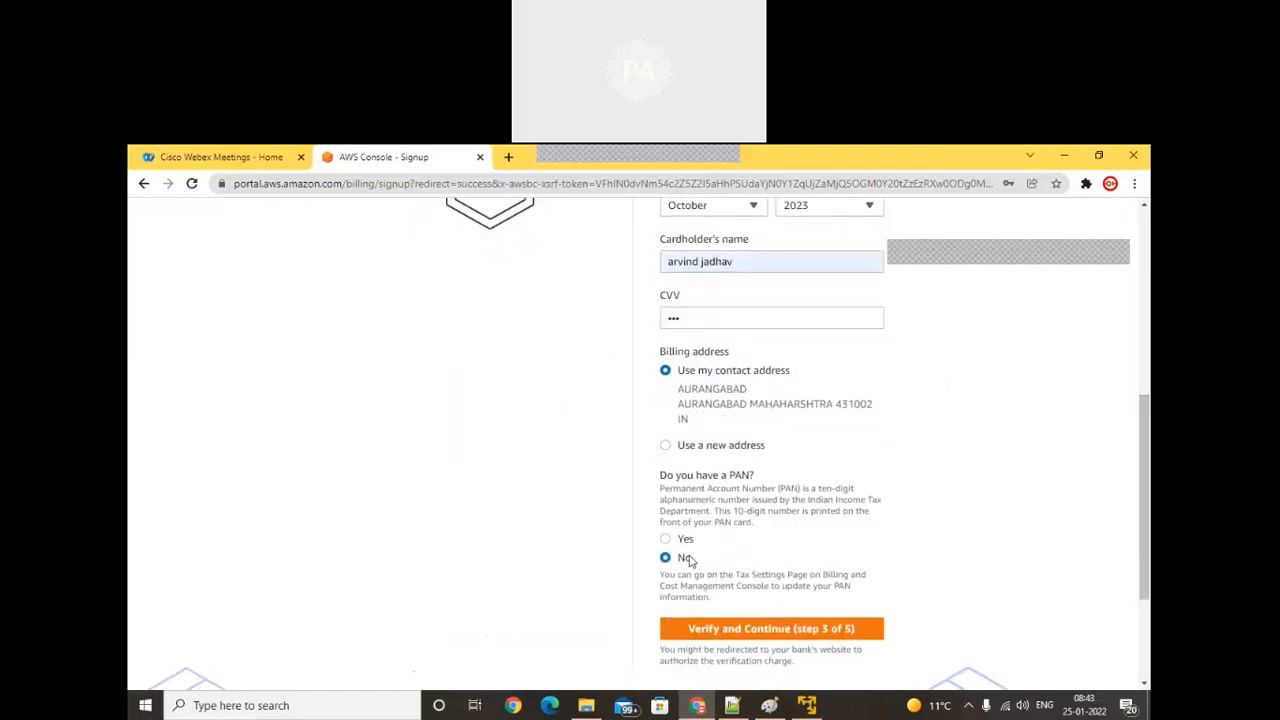
left_click(736, 632)
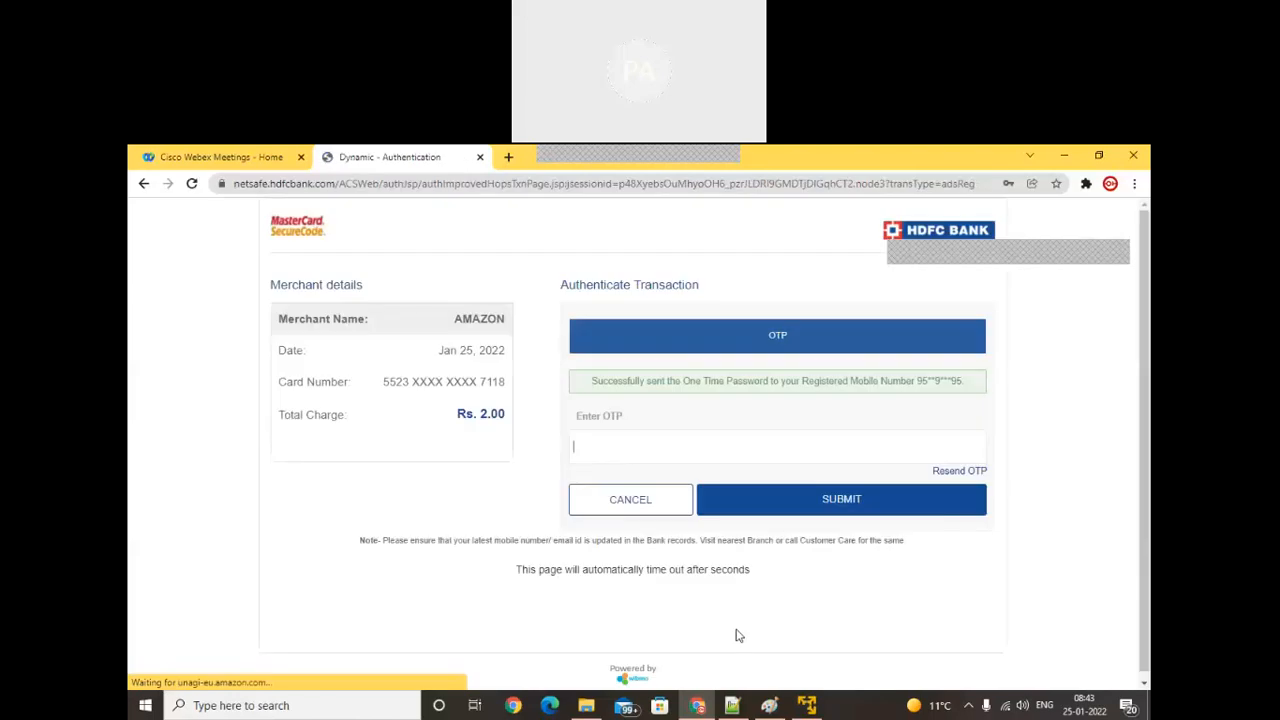
- Submit the bank OTP for the Rs. 2.00 charge and decline saving the password
left_click(663, 441)
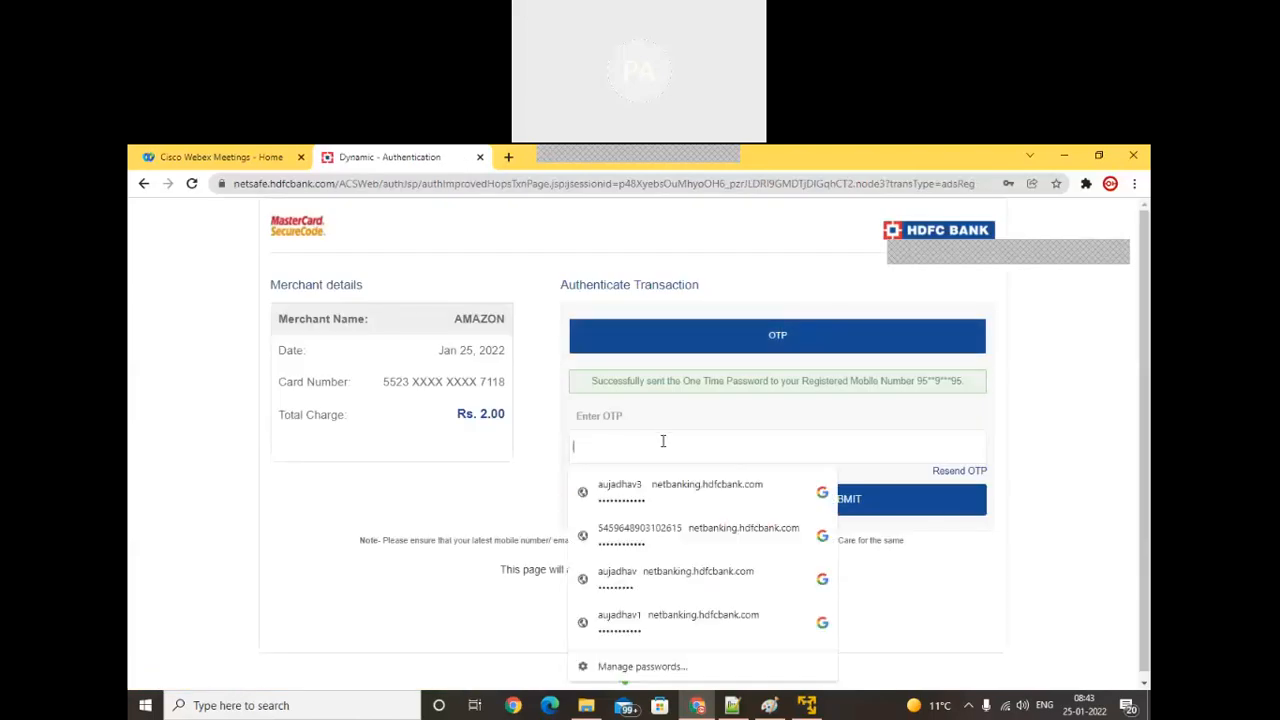
type("•")
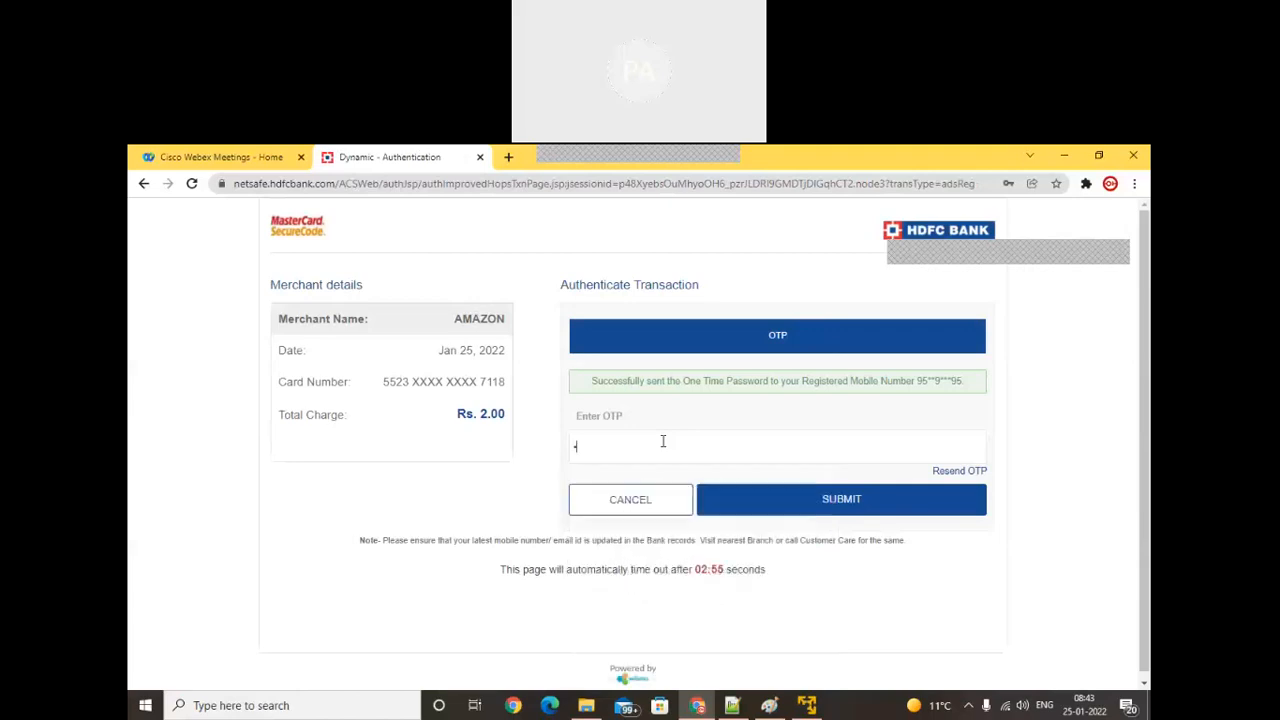
type("•••••")
left_click(745, 510)
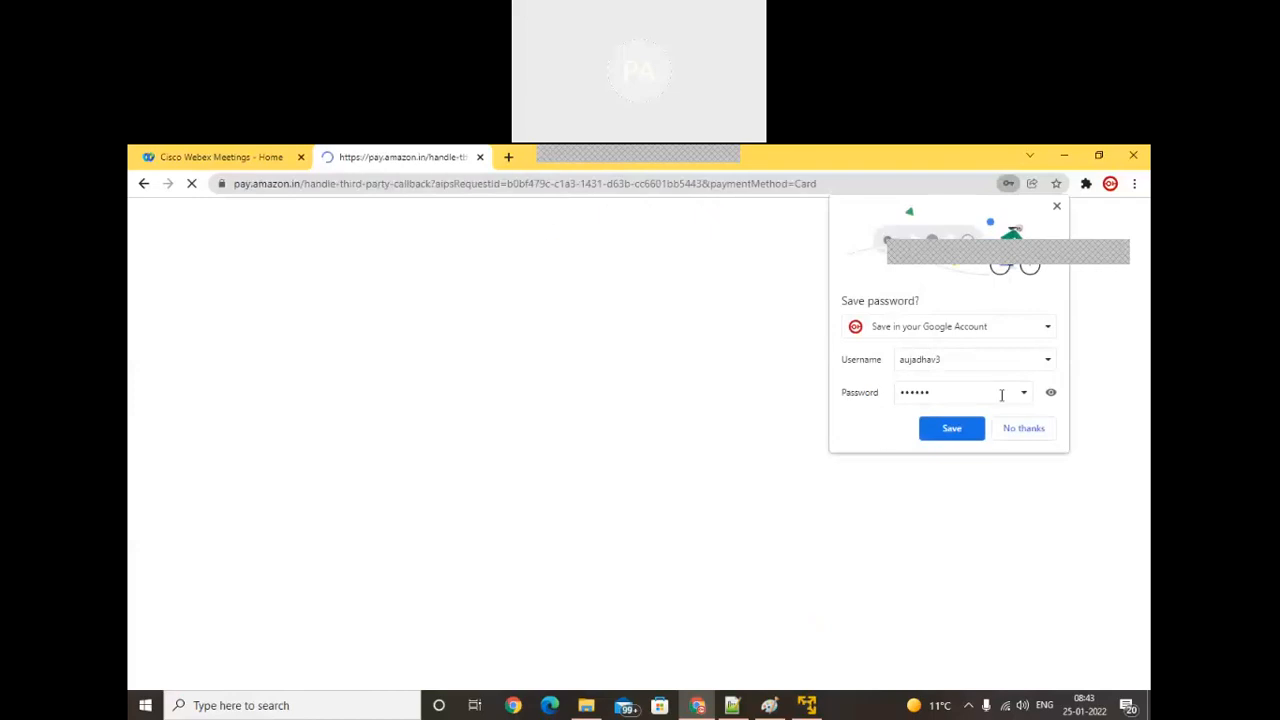
left_click(1021, 434)
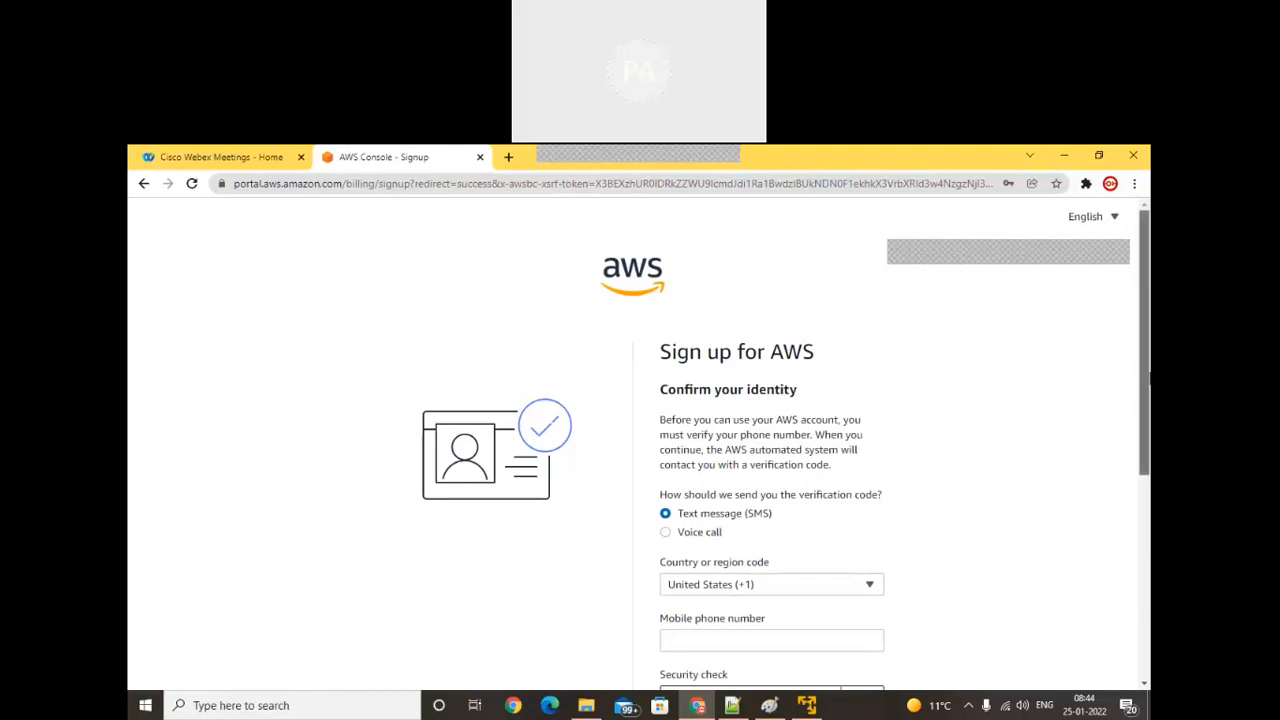
- Set the country code to India (+91) and enter the mobile phone number
scroll(673, 387, "down", 2)
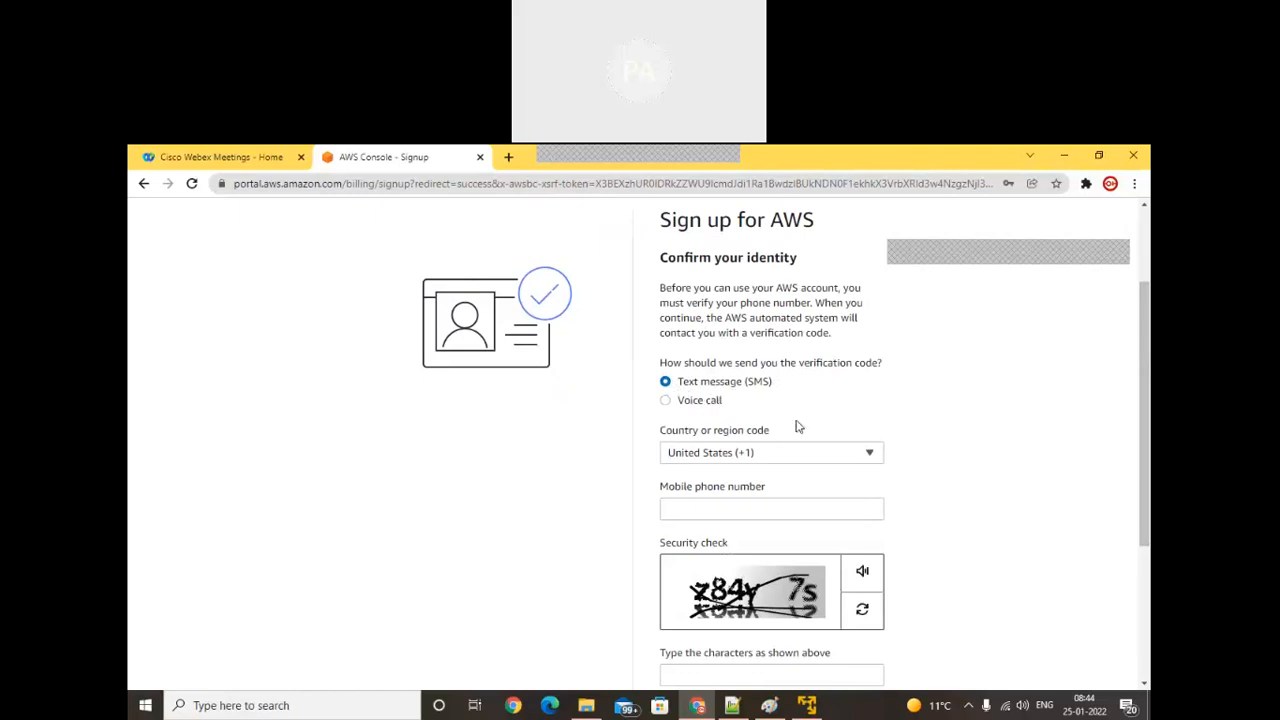
left_click(822, 455)
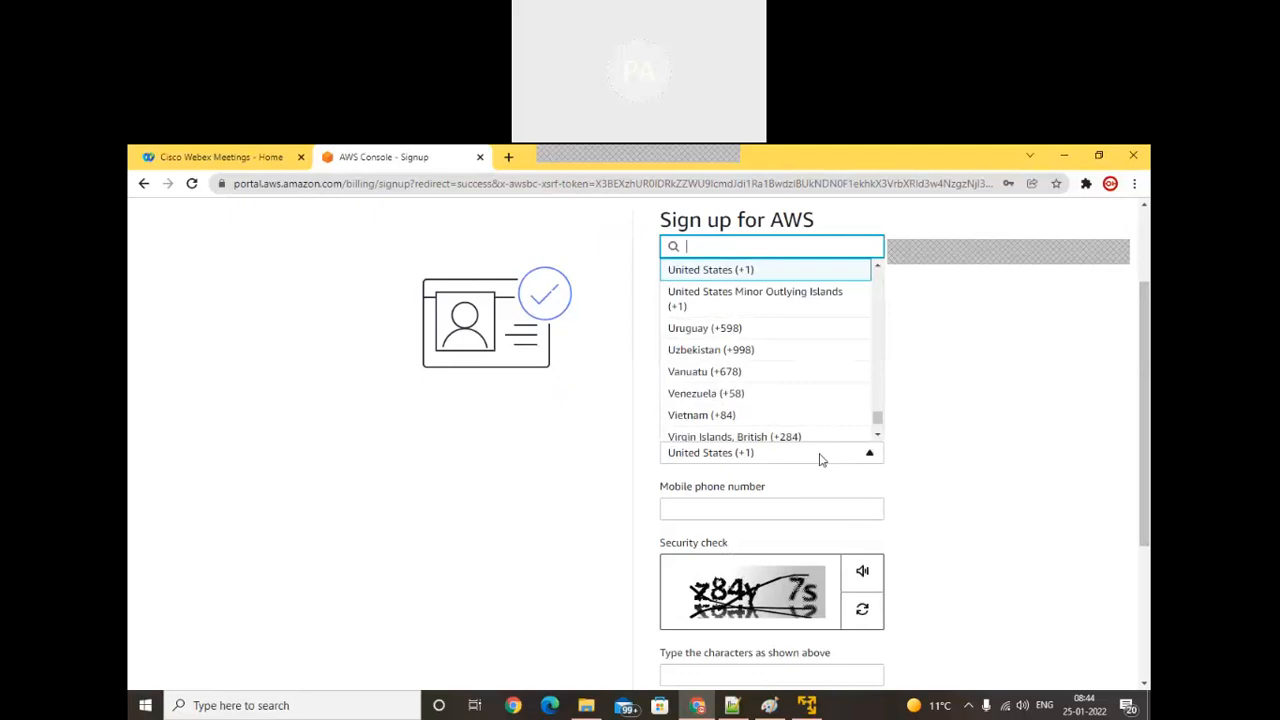
type("ind")
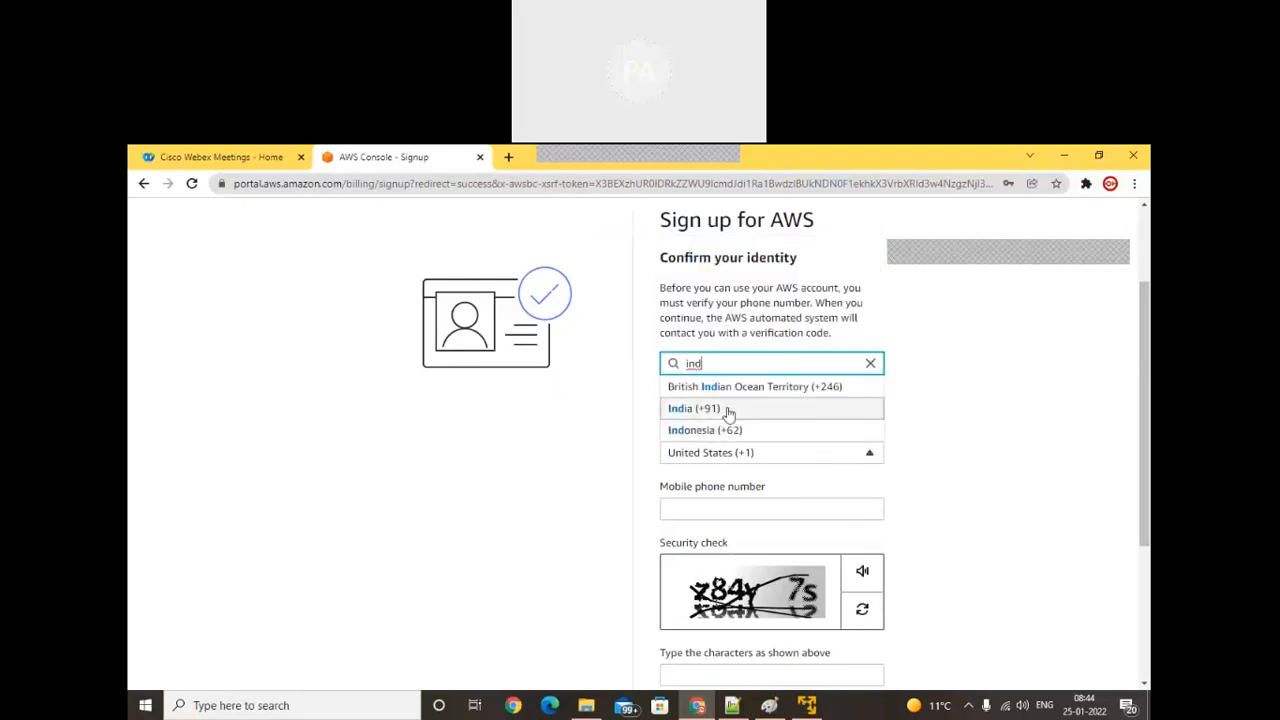
left_click(728, 410)
left_click(713, 512)
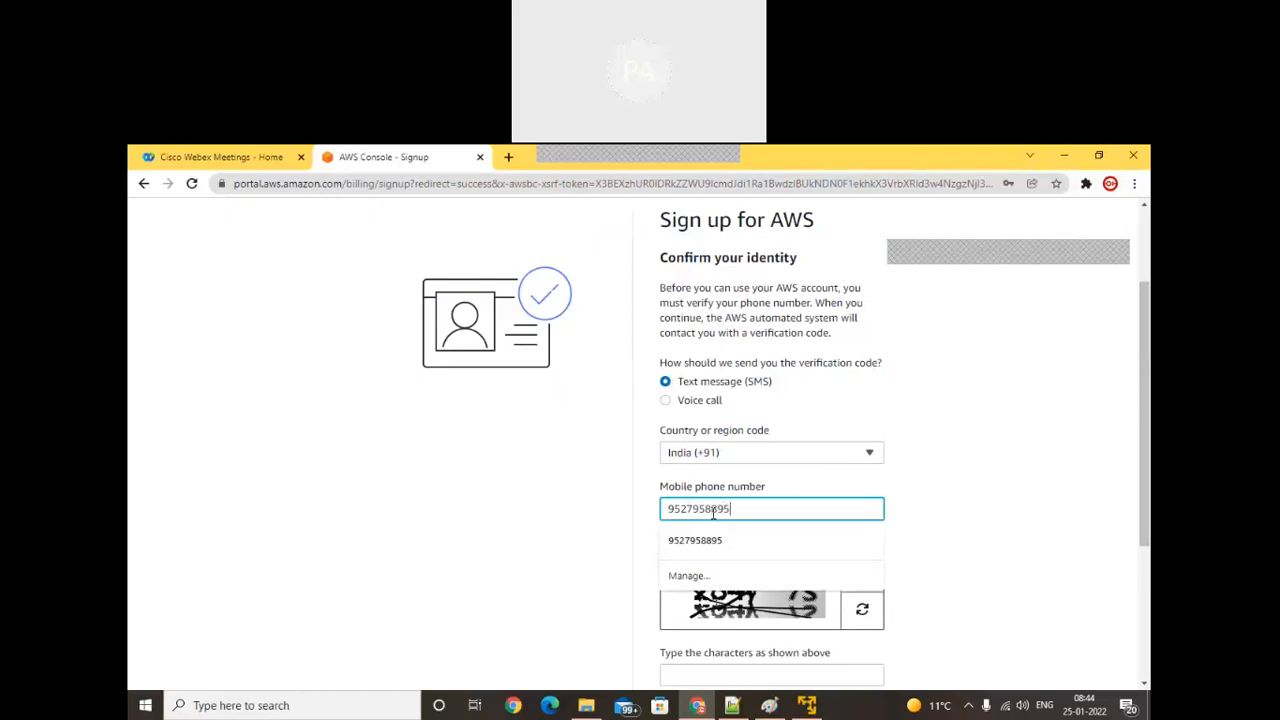
left_click(536, 550)
- Enter the security check characters and request the SMS verification code
scroll(1146, 520, "down", 1)
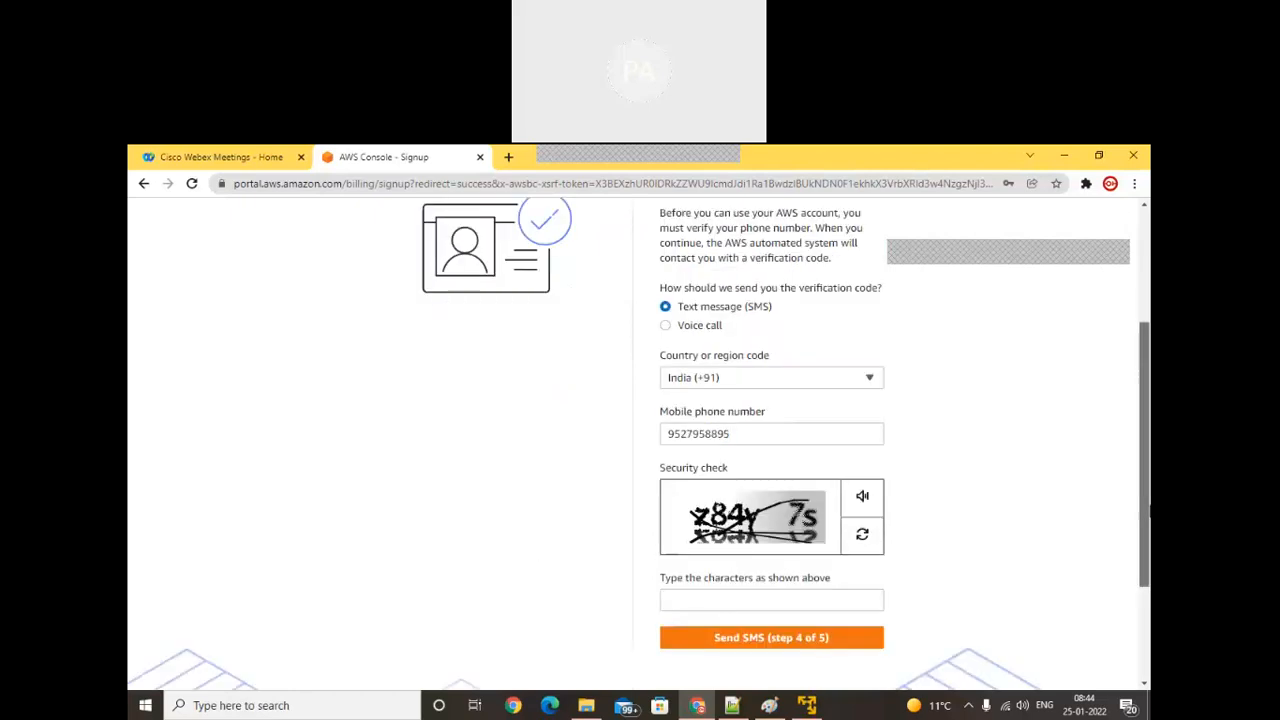
left_click(761, 568)
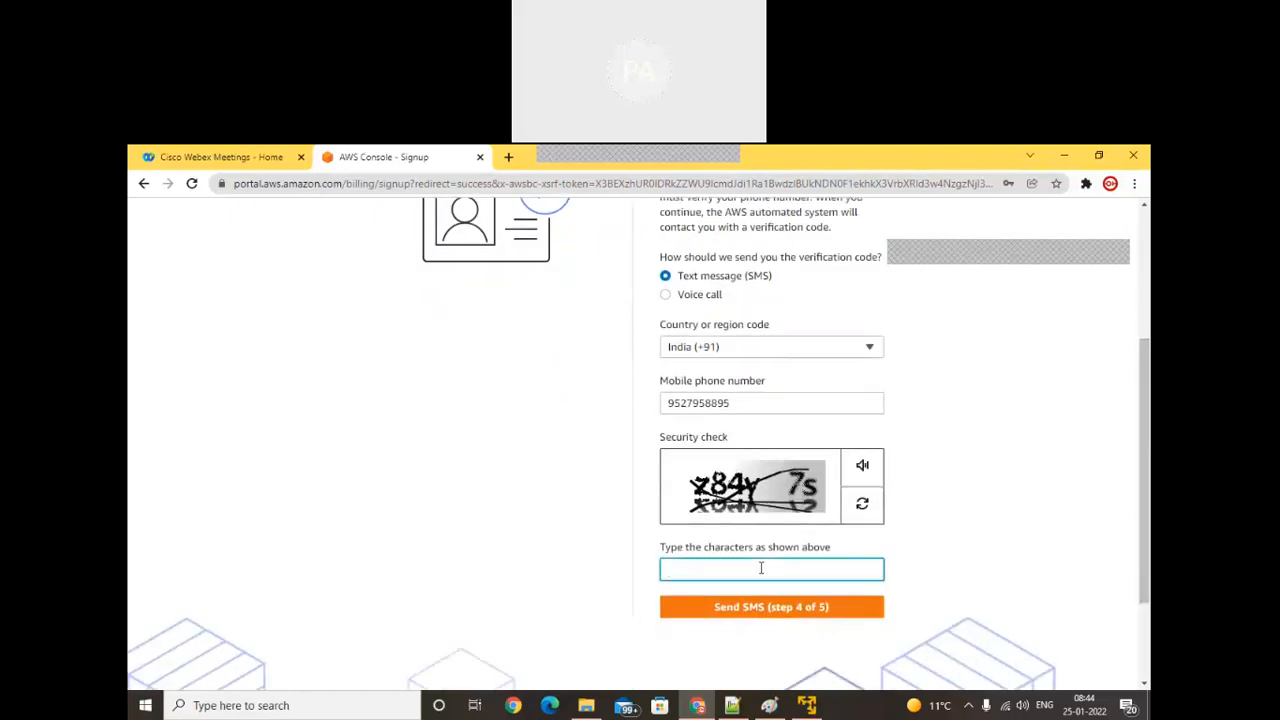
type("z84y7s")
left_click(752, 608)
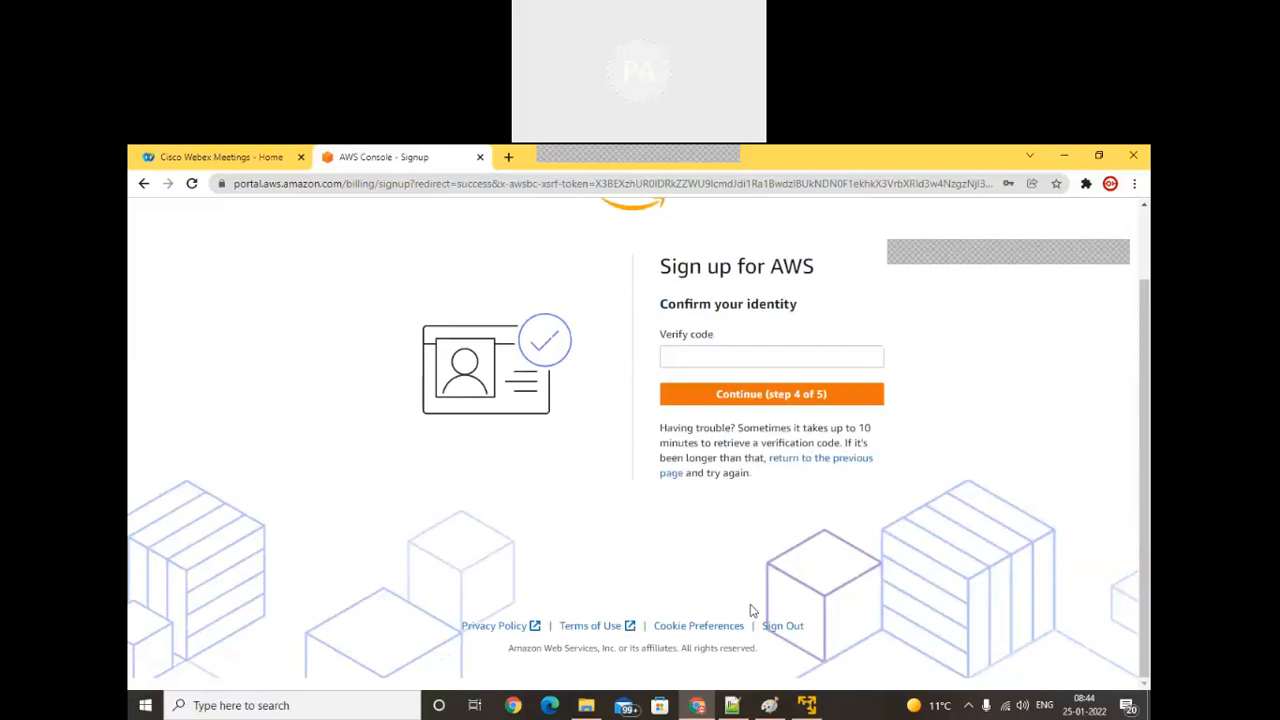
- Enter the received SMS verification code and continue past step 4 of 5
left_click(708, 367)
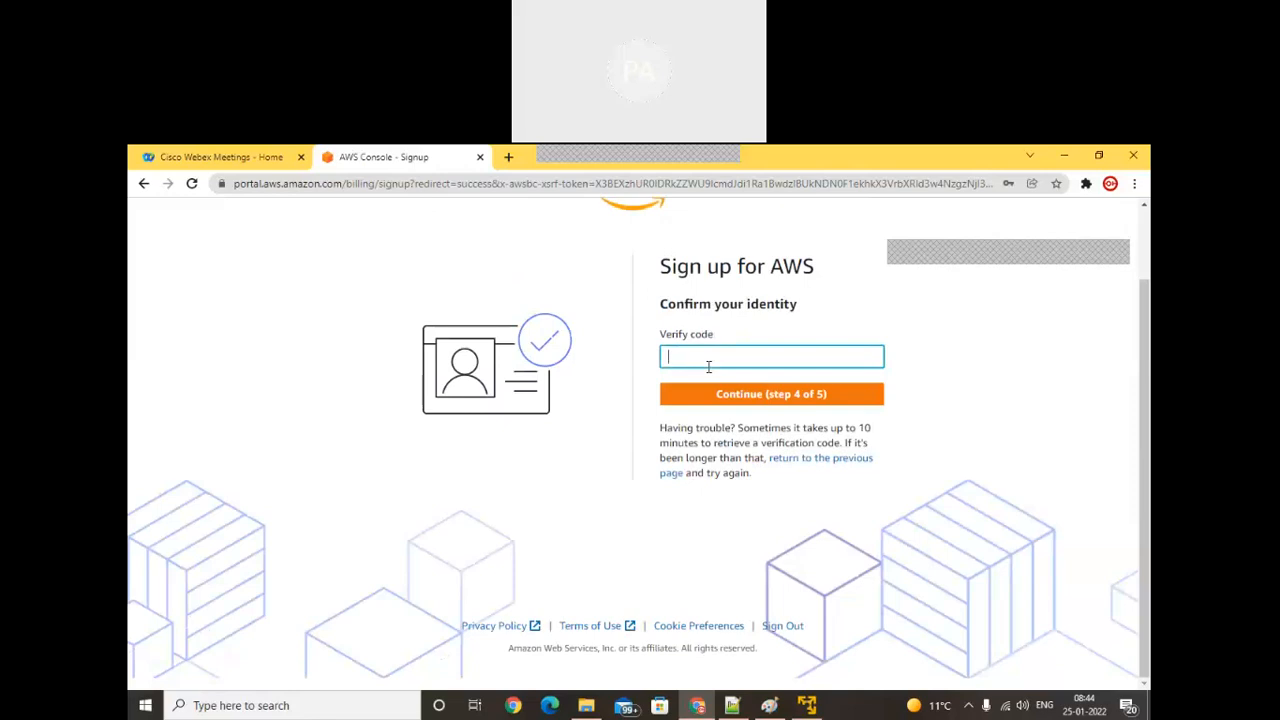
left_click(731, 394)
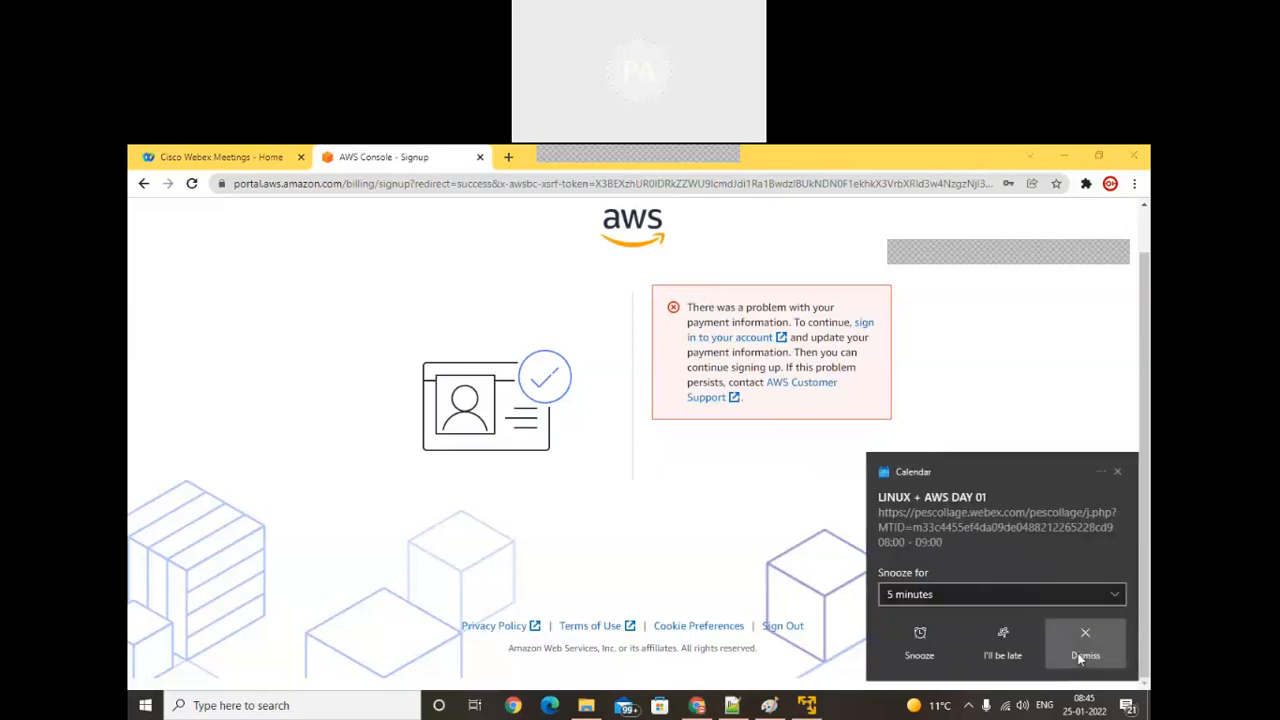
left_click(1085, 640)
left_click_drag(1141, 435, 1135, 306)
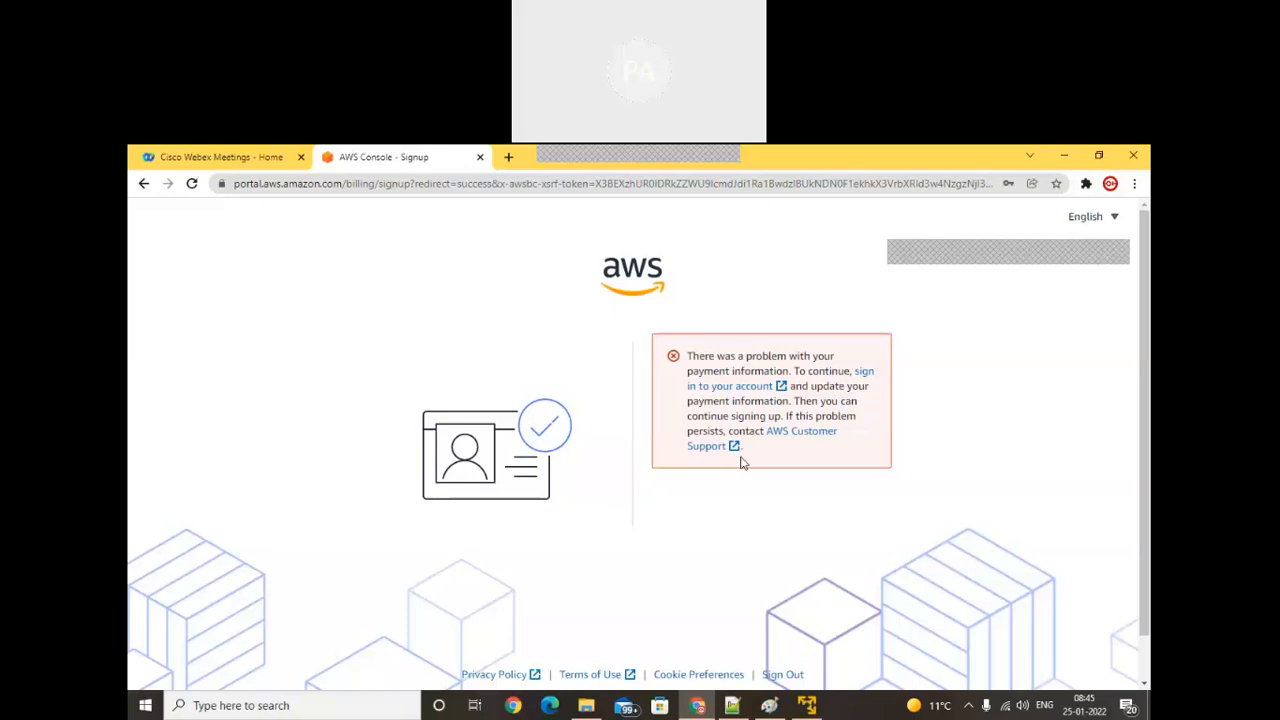
- Search for the AWS console login and reach the AWS sign-in page
left_click(391, 189)
type("aws")
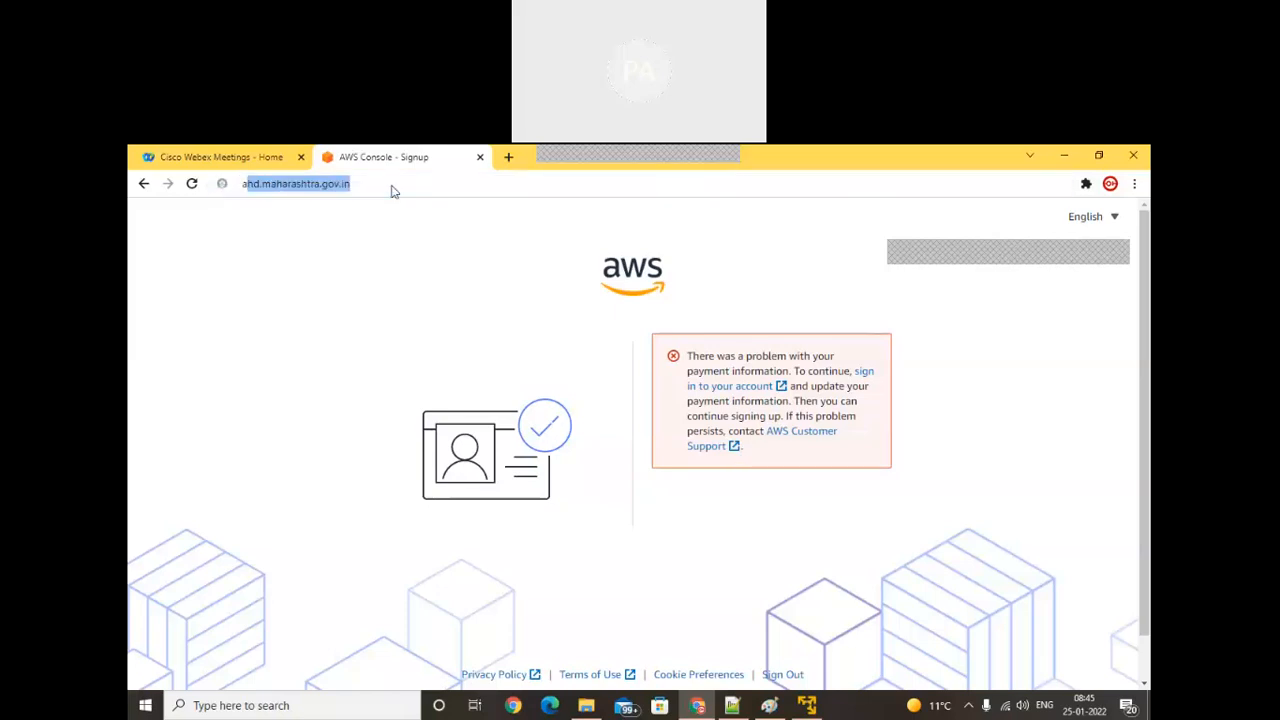
key("Return")
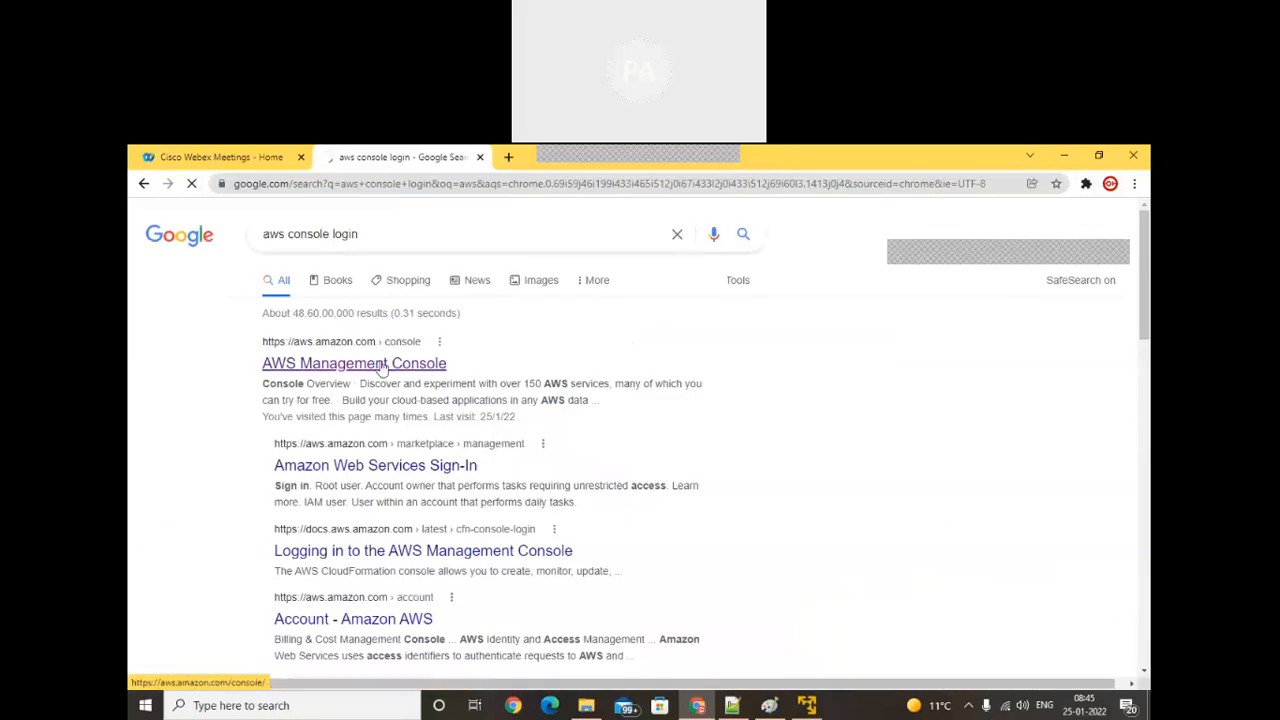
left_click(380, 366)
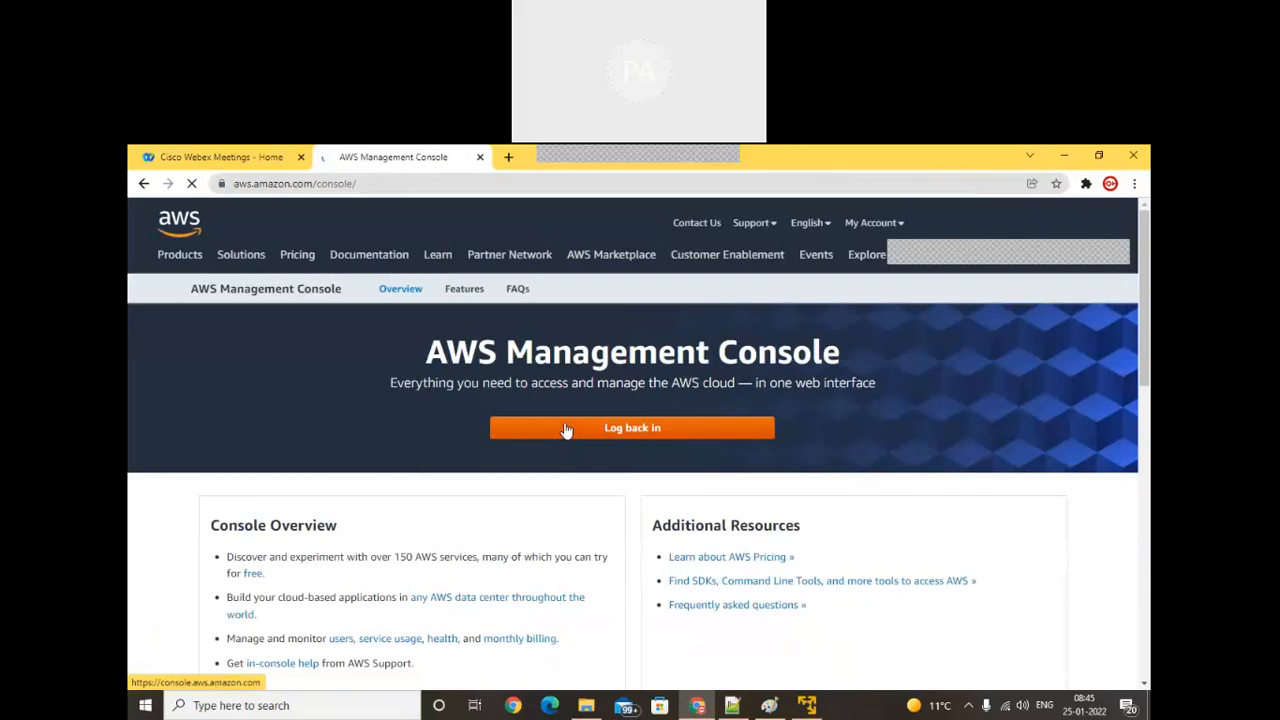
left_click(976, 283)
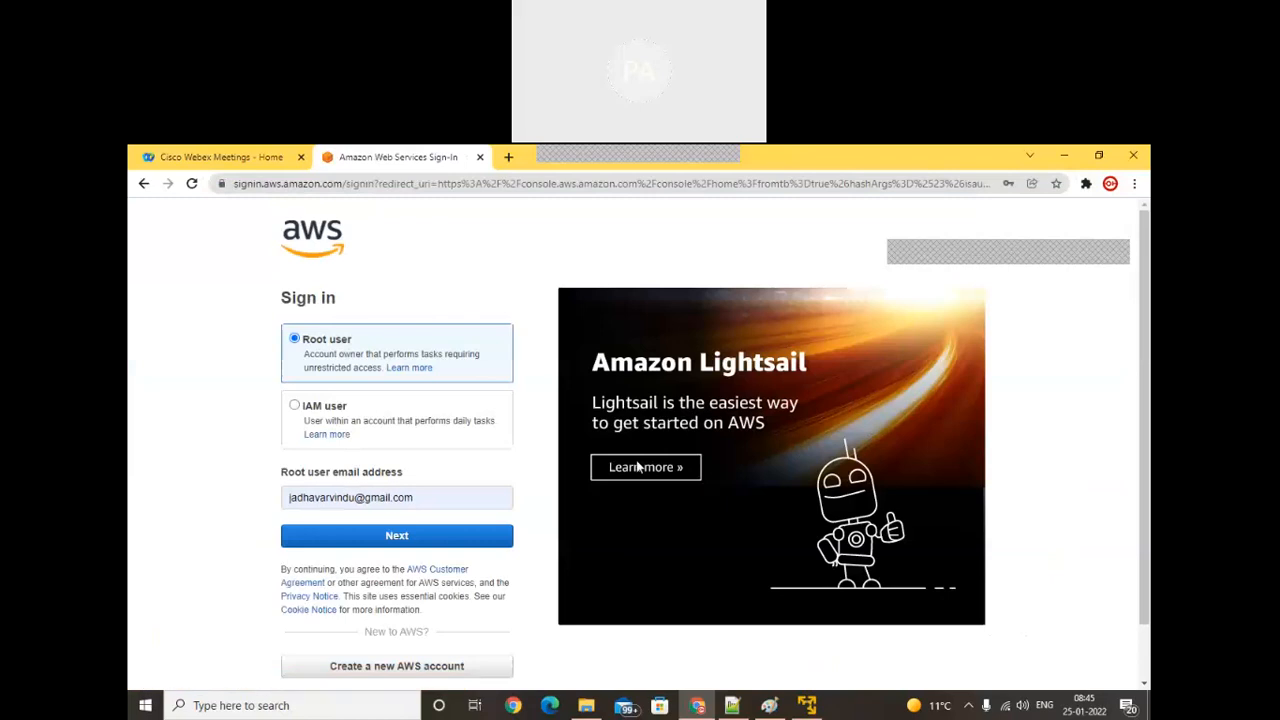
left_click(760, 470)
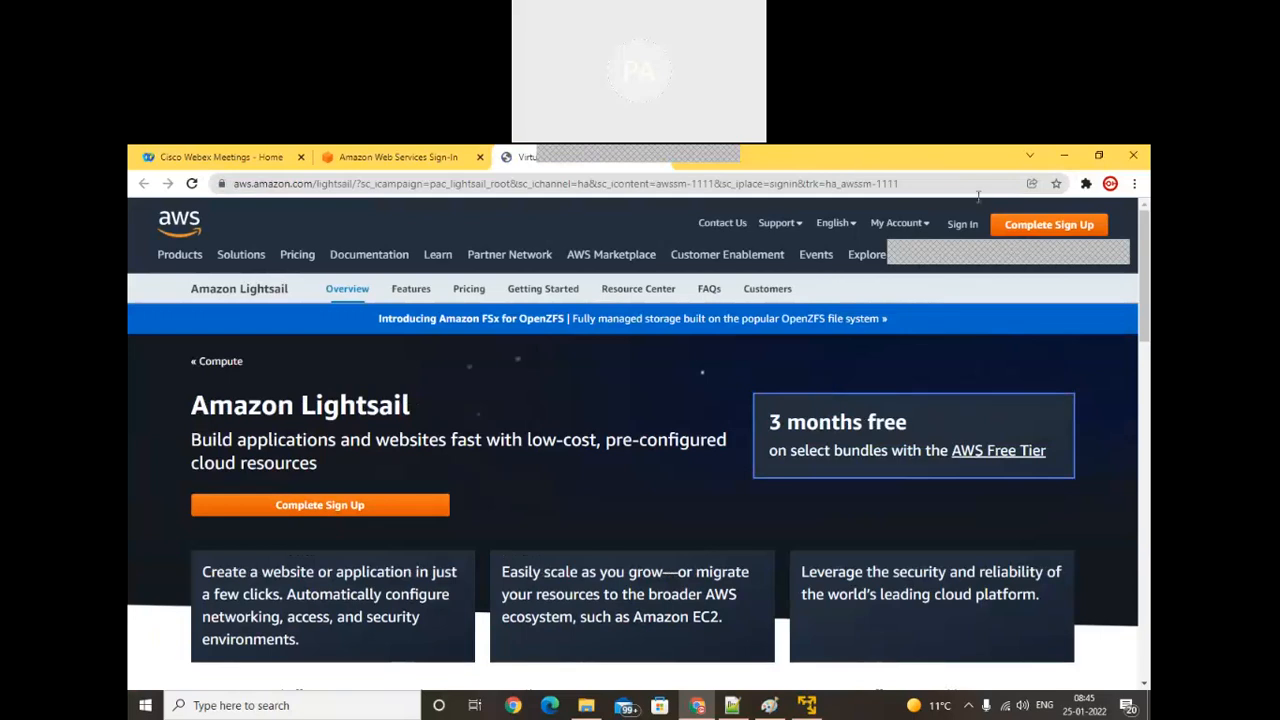
left_click(963, 225)
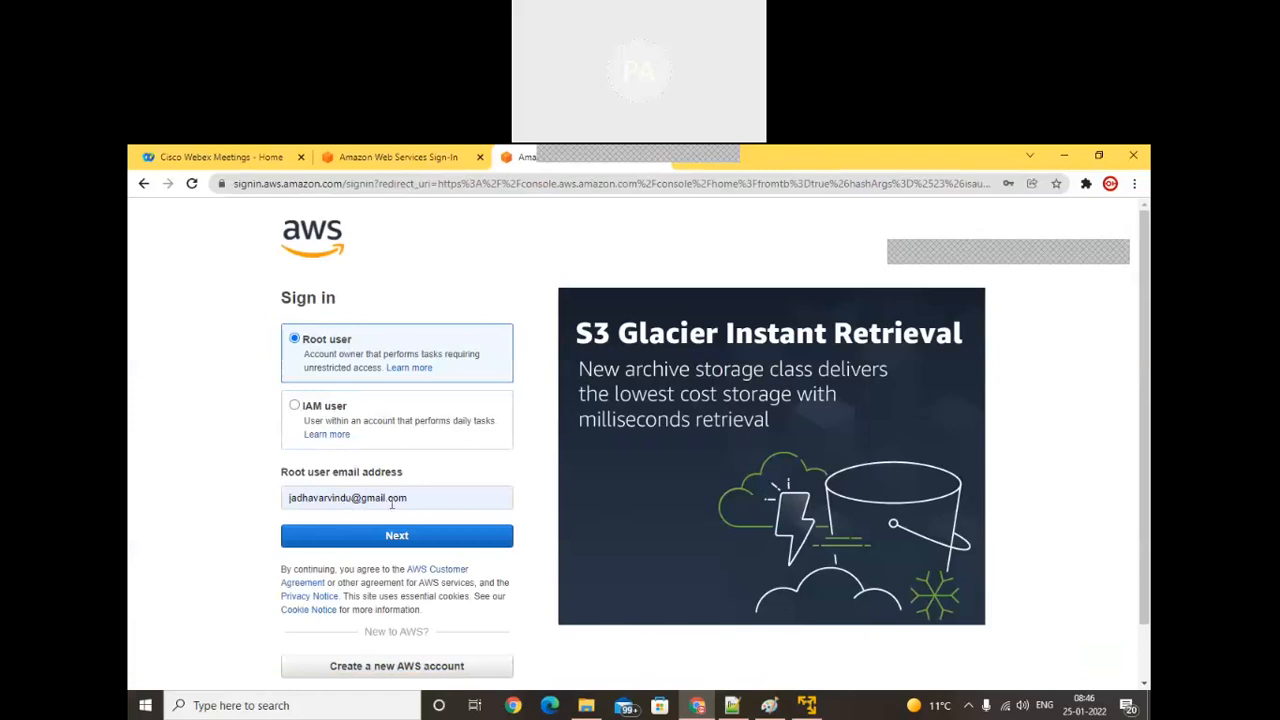
- Sign in as the root user with the email, security check characters and password
left_click_drag(422, 489, 281, 490)
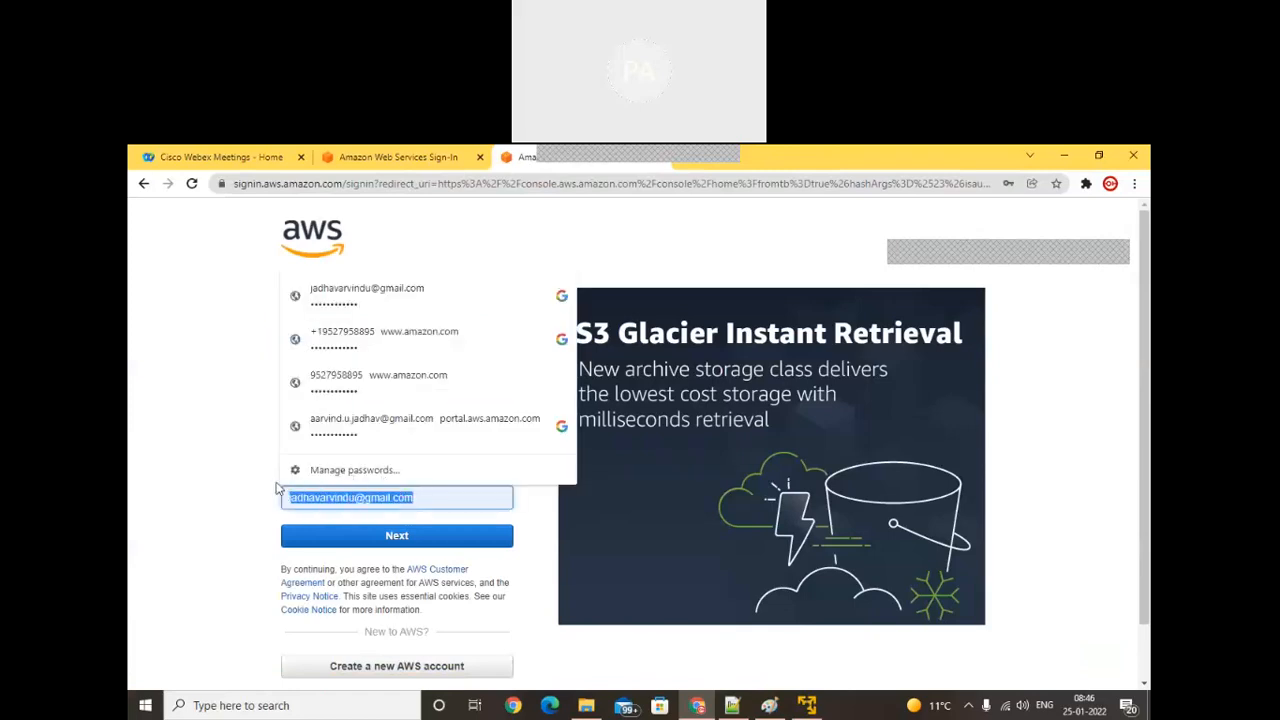
left_click(240, 491)
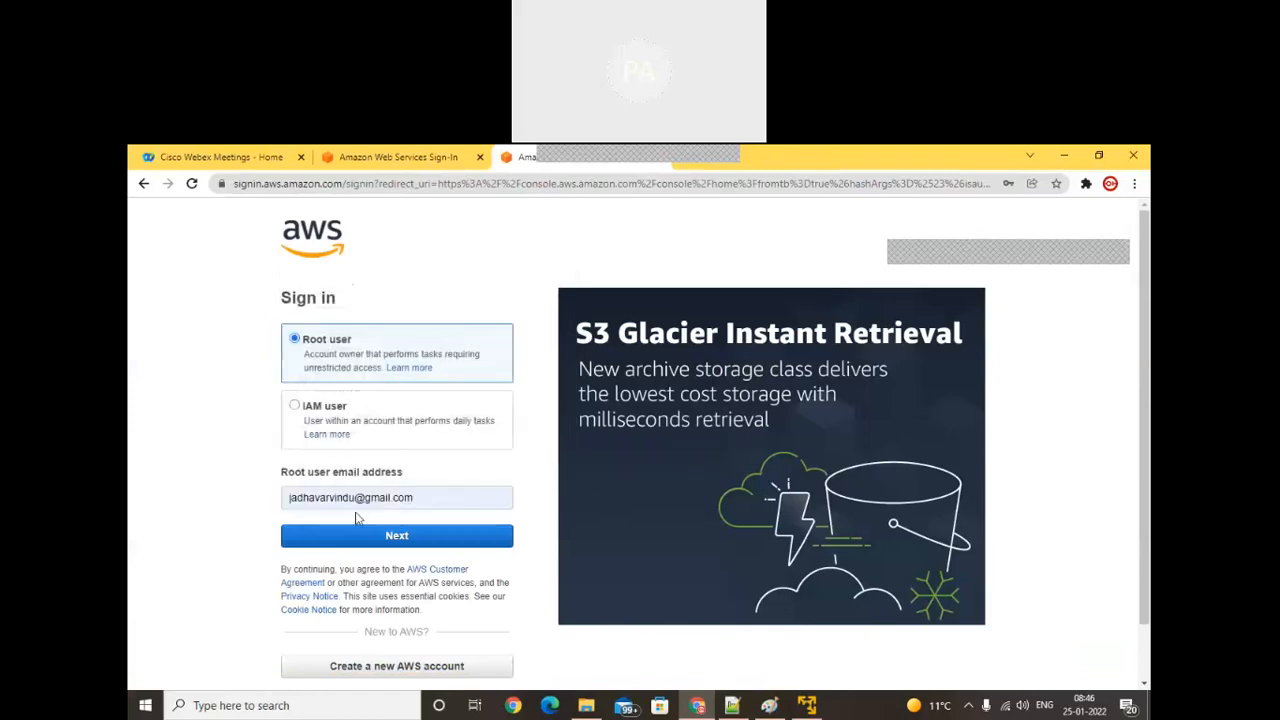
left_click(364, 545)
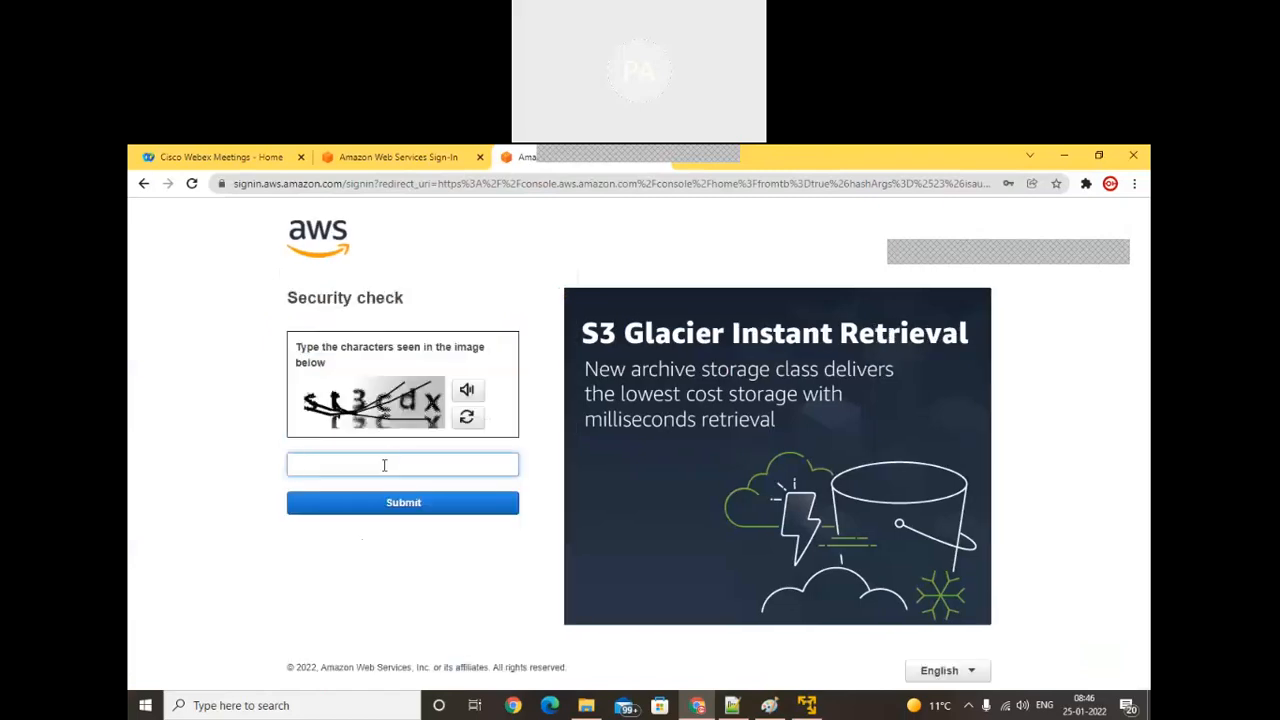
type("3cdx")
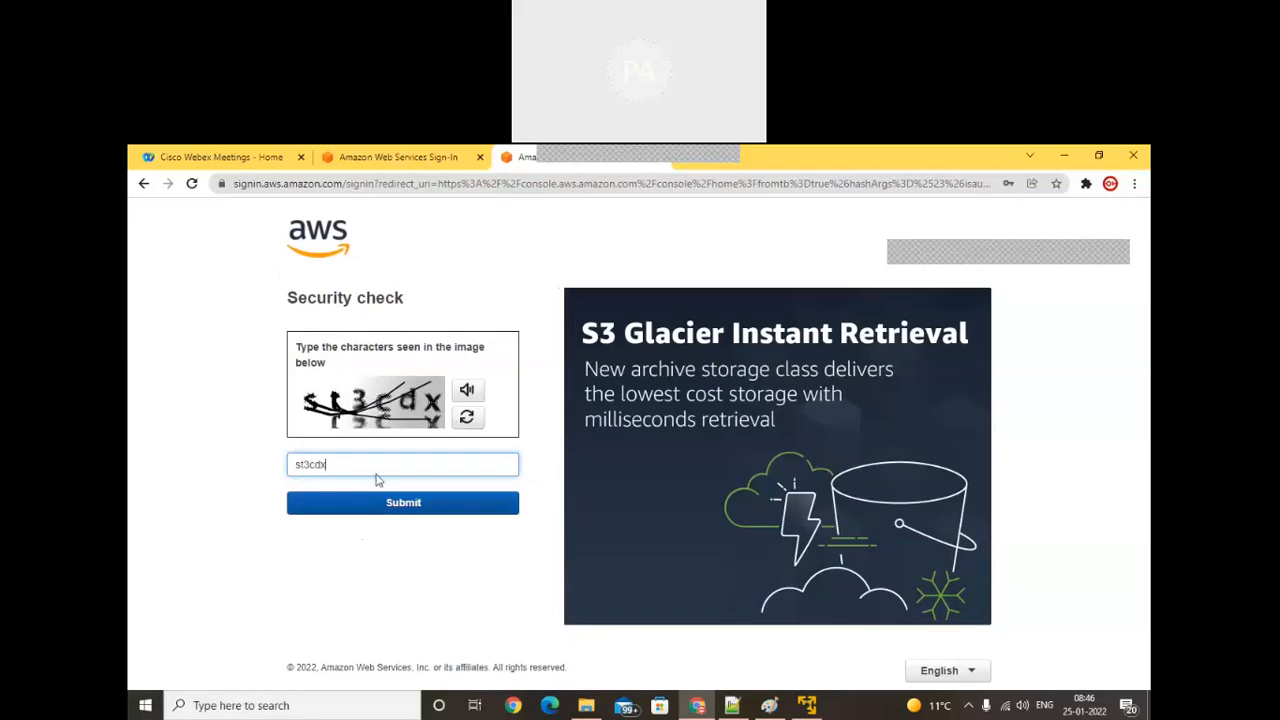
left_click(401, 513)
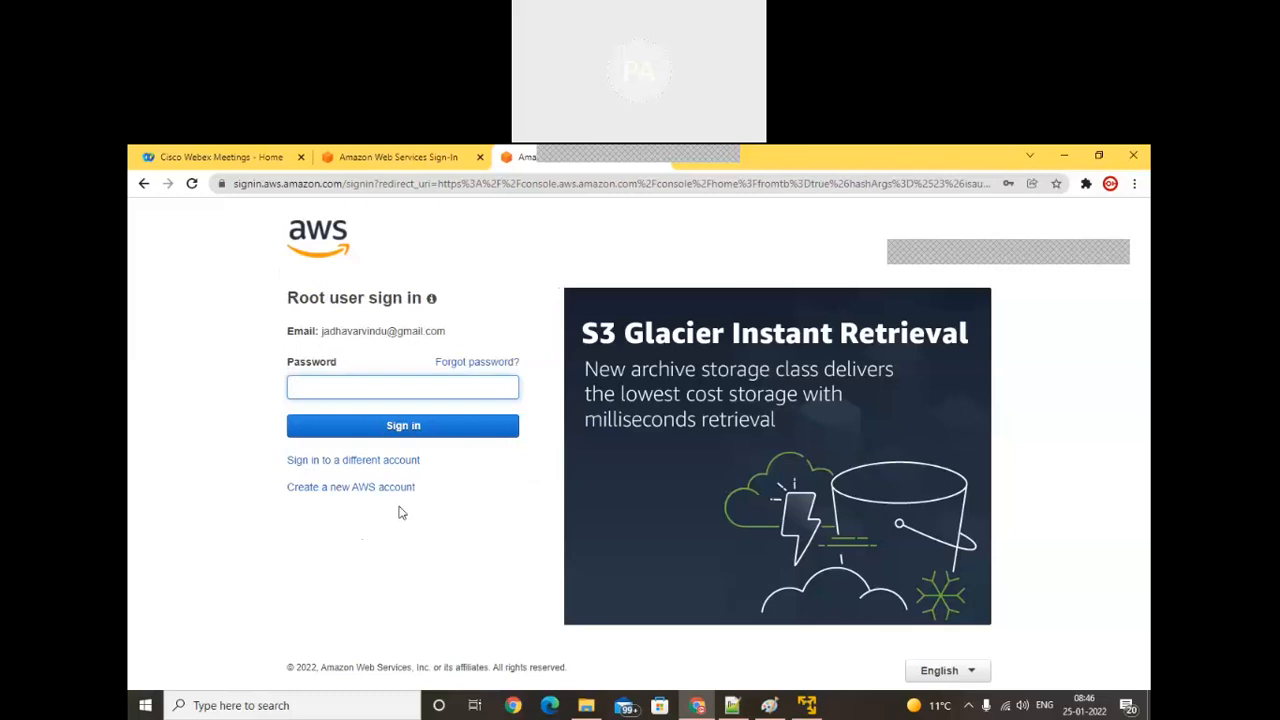
type("********")
key("ctrl+a")
key("BackSpace")
type("************")
left_click(405, 437)
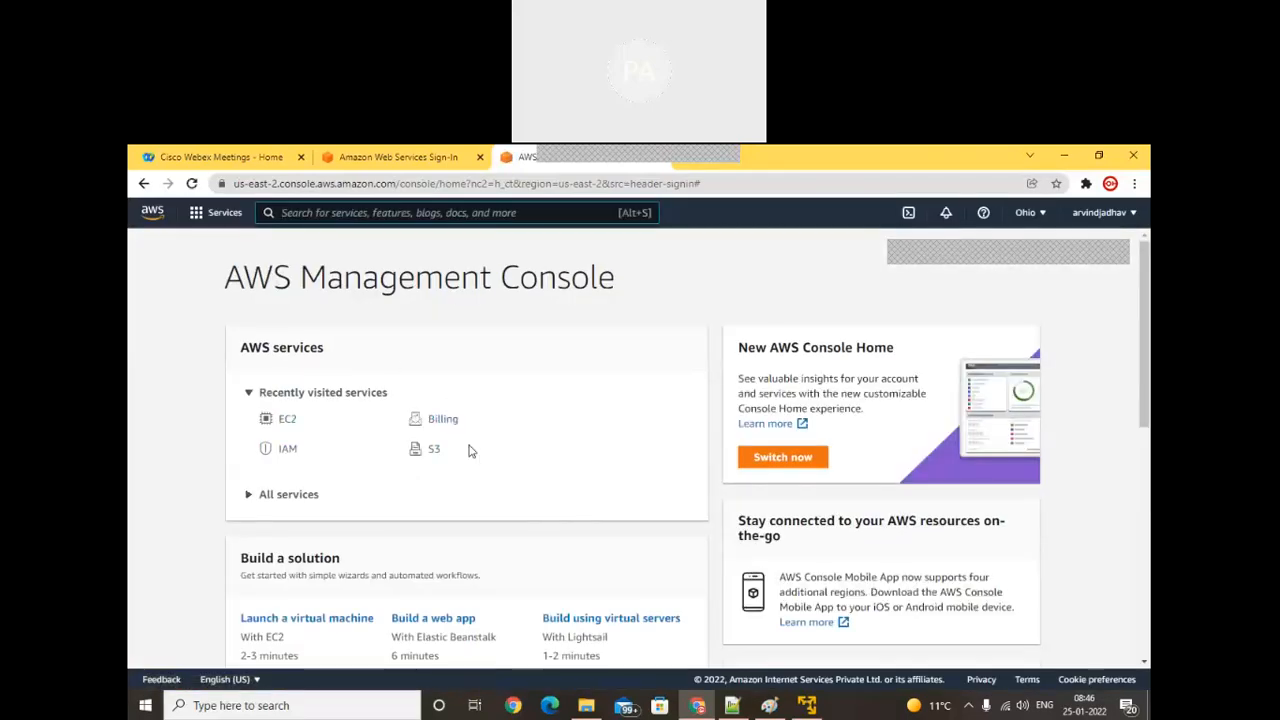
- Browse the Services list, then search 'ec2' and open the EC2 dashboard
left_click(219, 213)
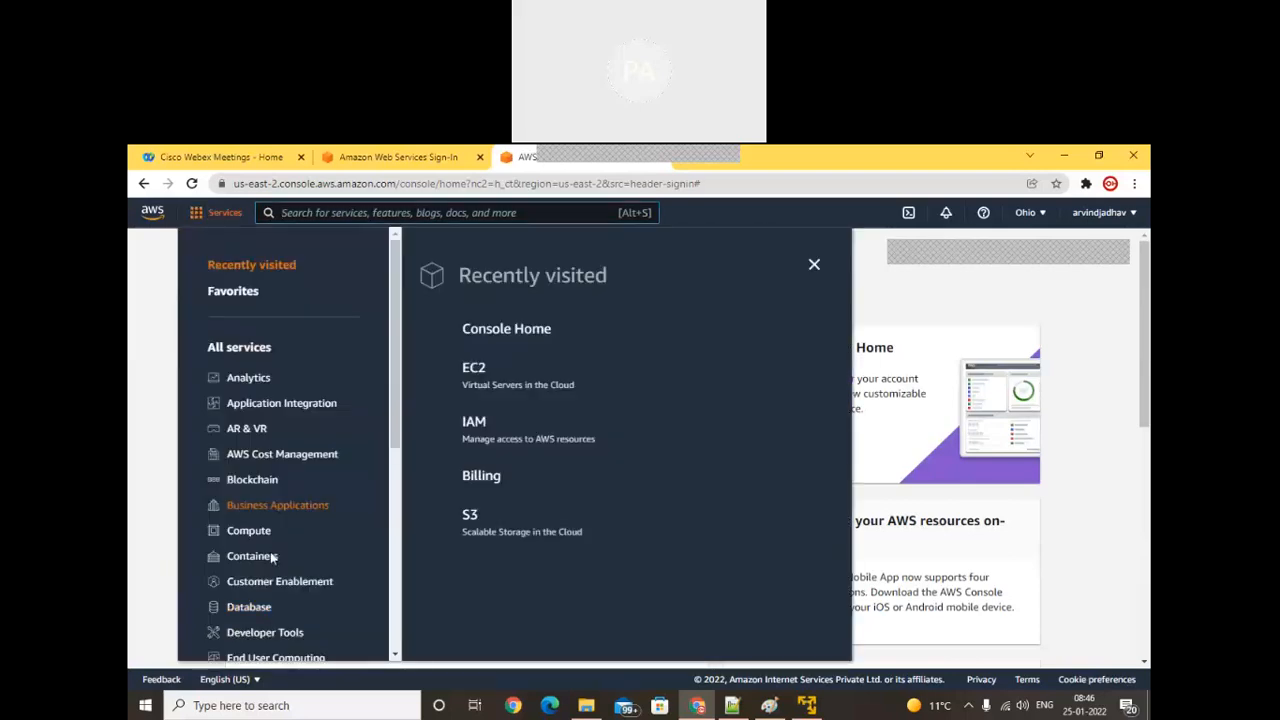
left_click_drag(399, 365, 396, 548)
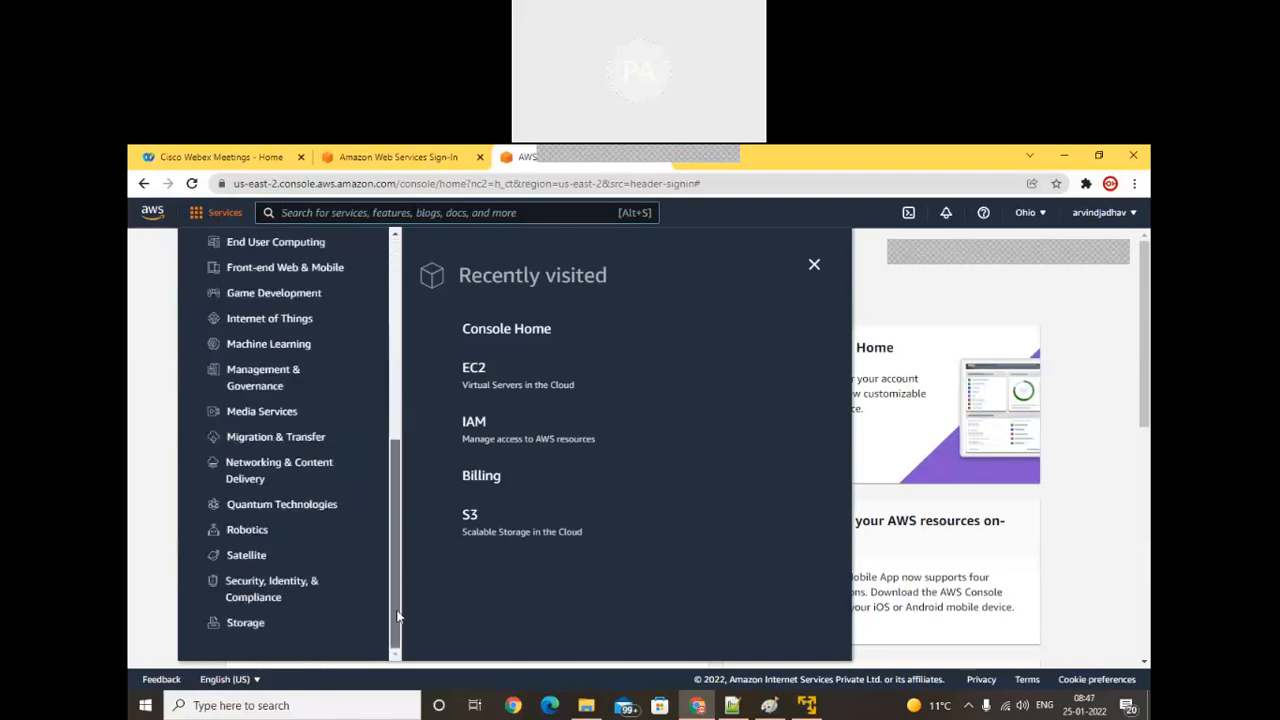
scroll(359, 345, "up", 10)
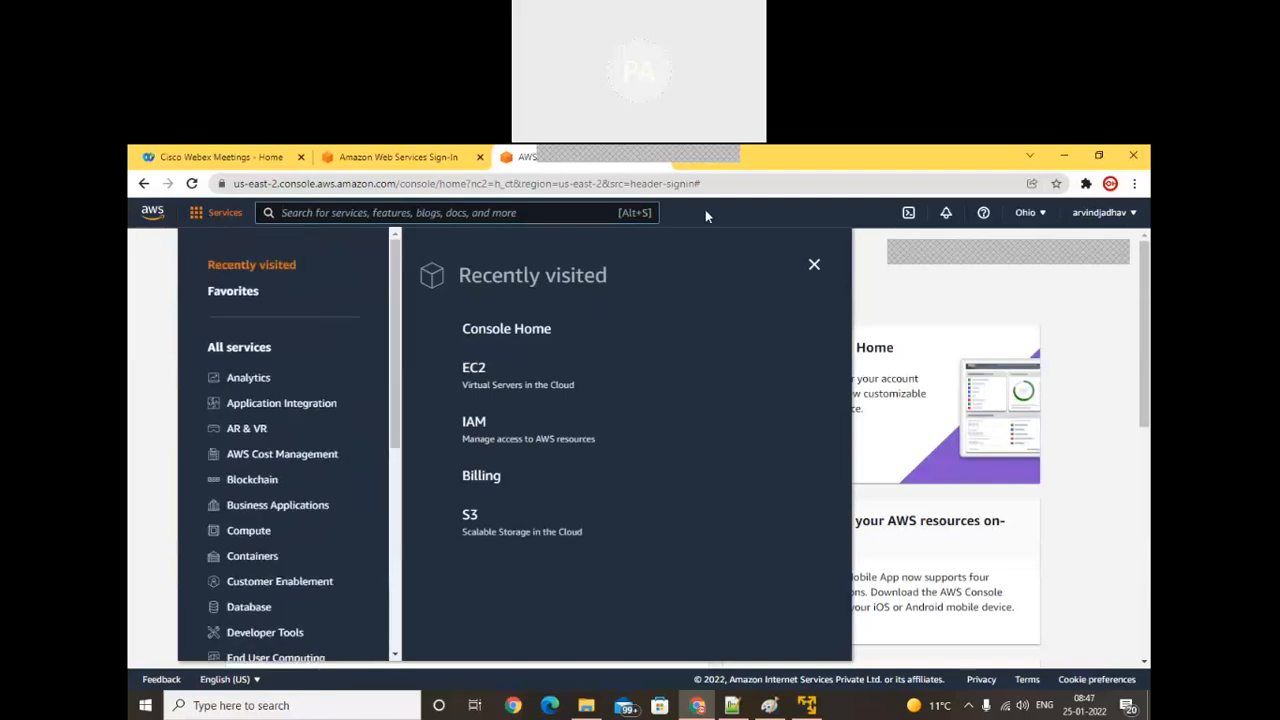
left_click(710, 208)
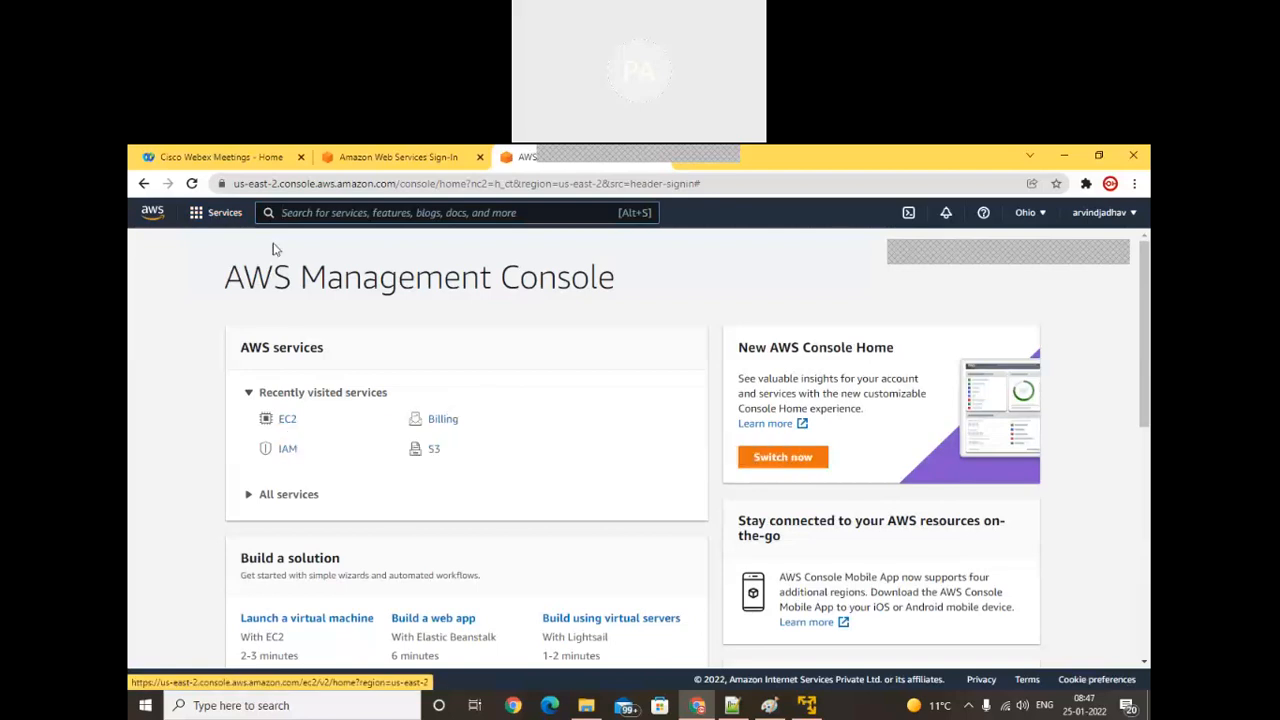
left_click(224, 213)
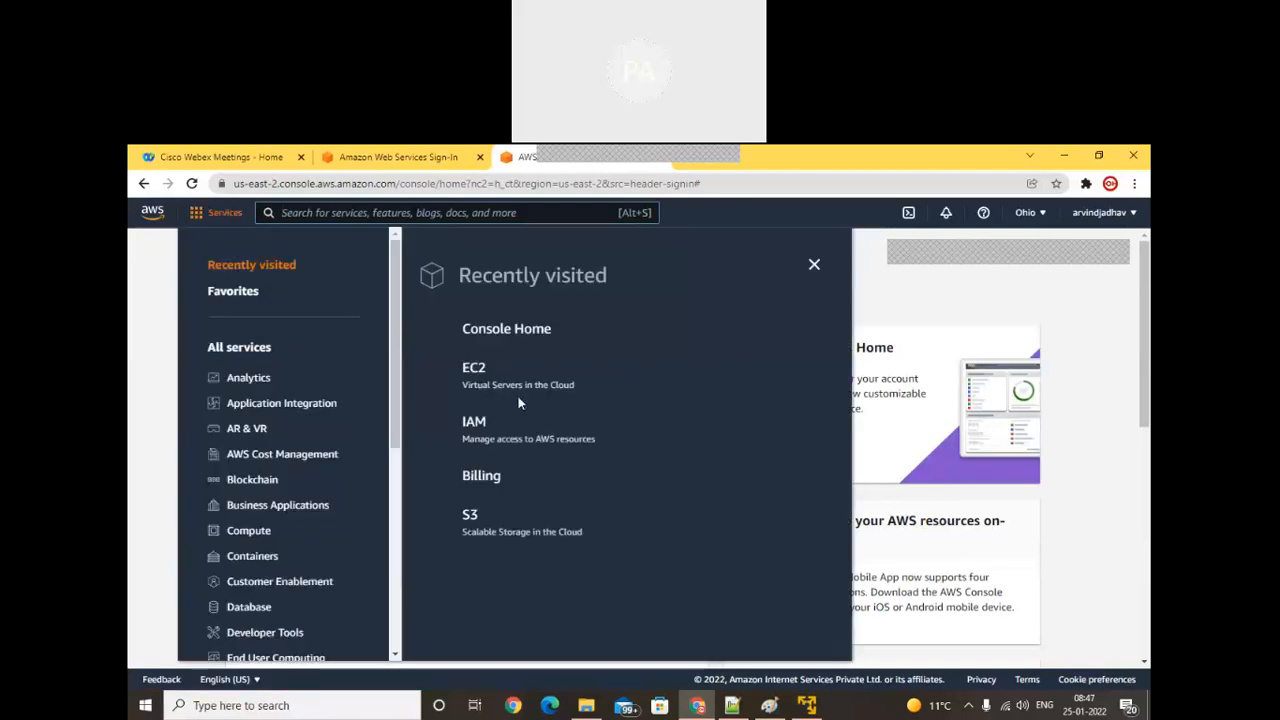
left_click(470, 213)
type("ec2")
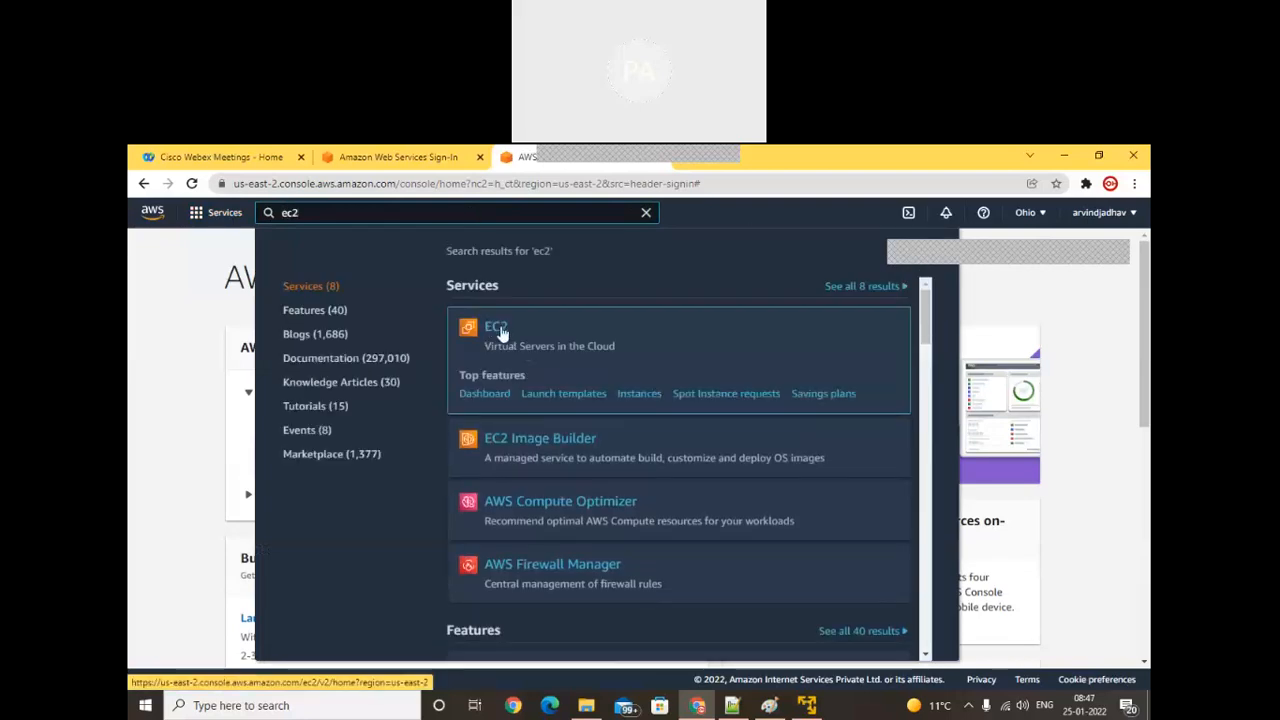
left_click(497, 330)
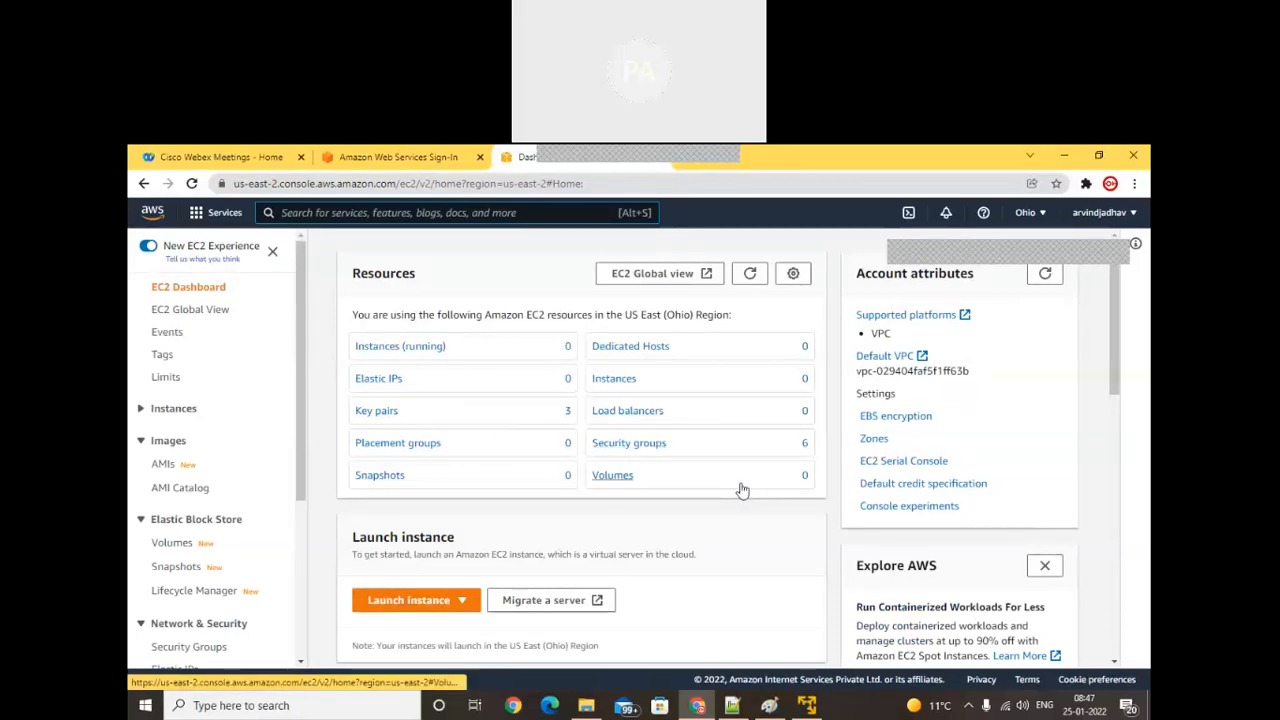
- Add 'how to create aws account' after STEP 1 on its own indented line
left_click(742, 709)
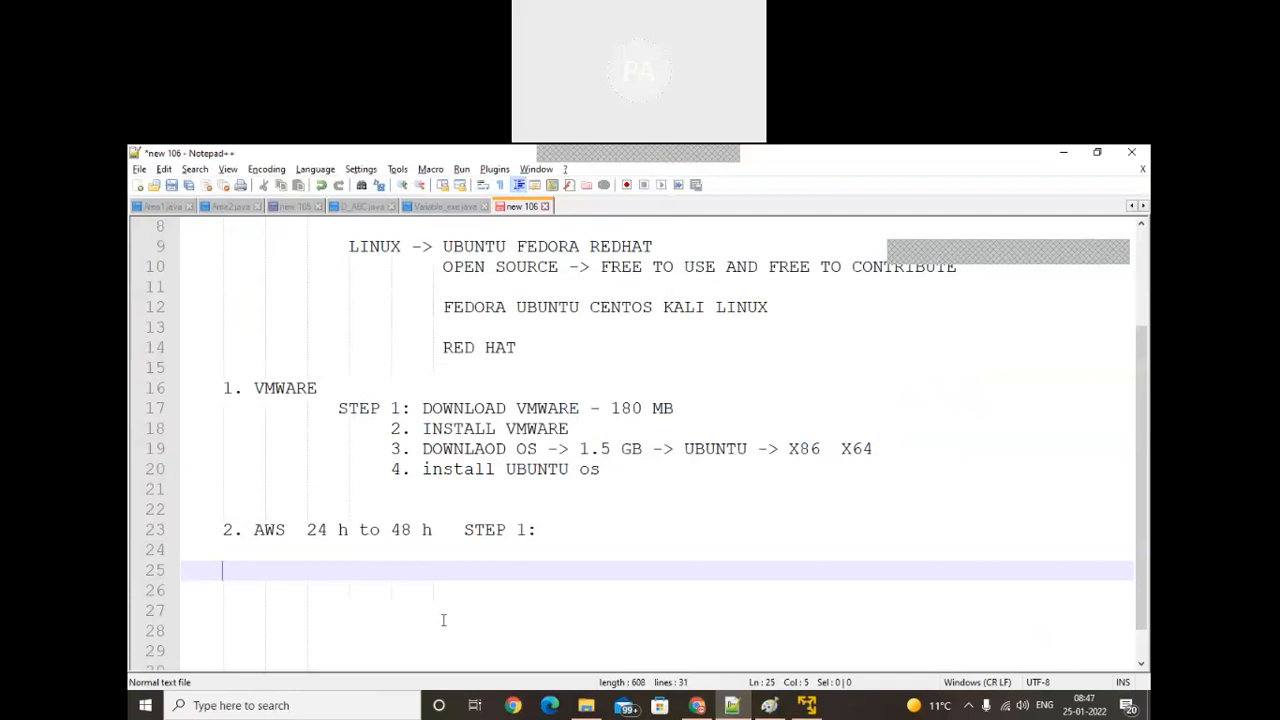
left_click(556, 533)
type("how to")
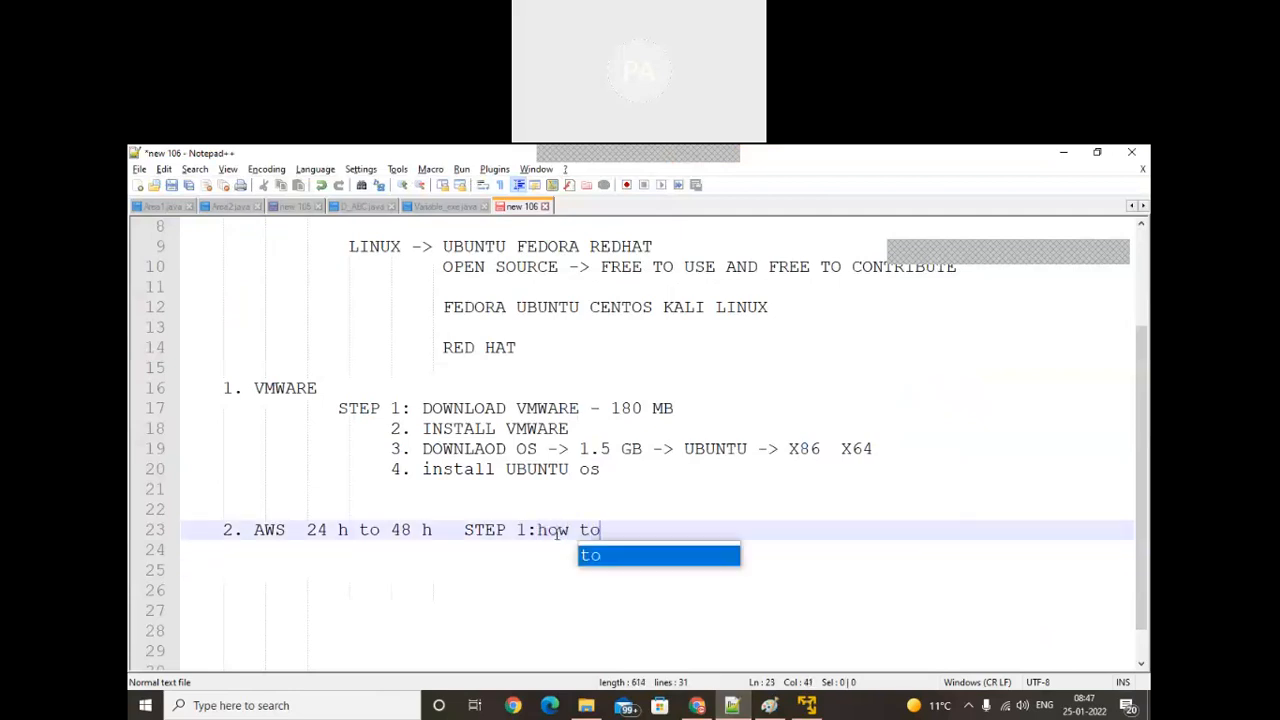
type(" create ")
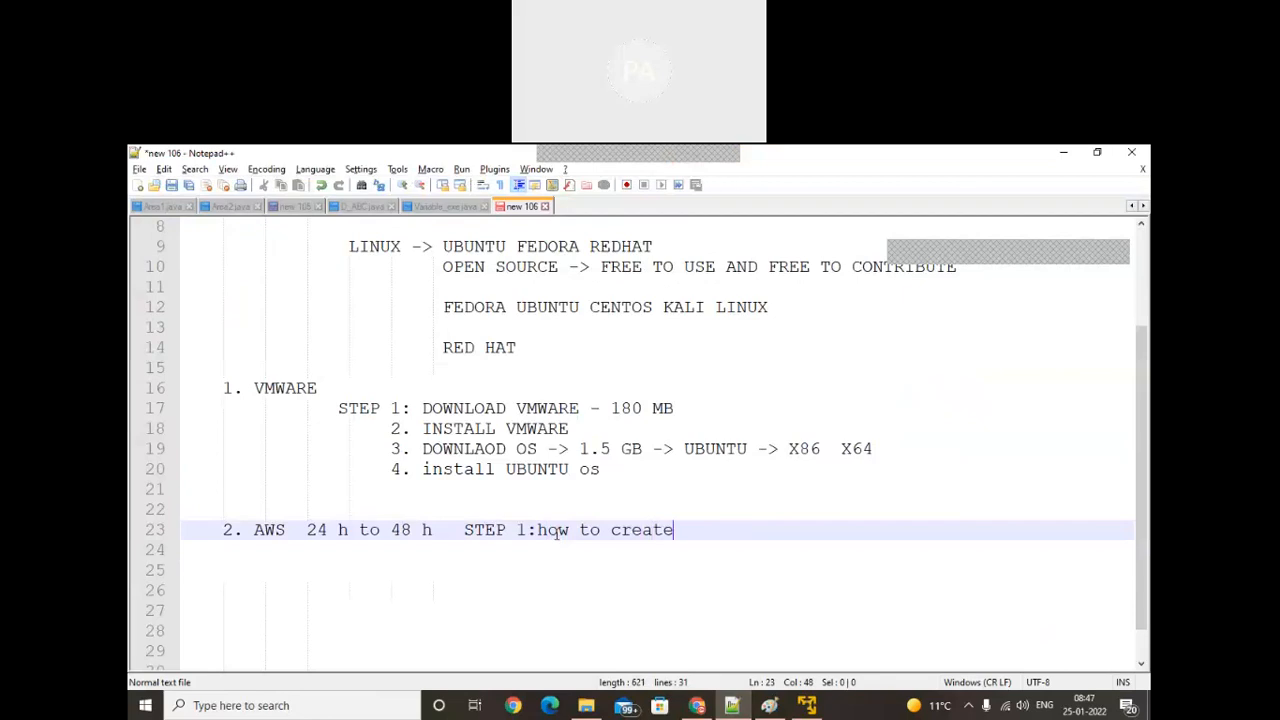
type("aws account")
key("Left")
key("Left")
key("Left")
key("Left")
key("Left")
key("Left")
key("Left")
key("Left")
key("Left")
key("Left")
key("Left")
key("Left")
key("Left")
key("Left")
key("Left")
key("Left")
key("Left")
key("Left")
key("Left")
key("Left")
key("Return")
key("Tab")
key("Tab")
key("Tab")
key("Tab")
key("Return")
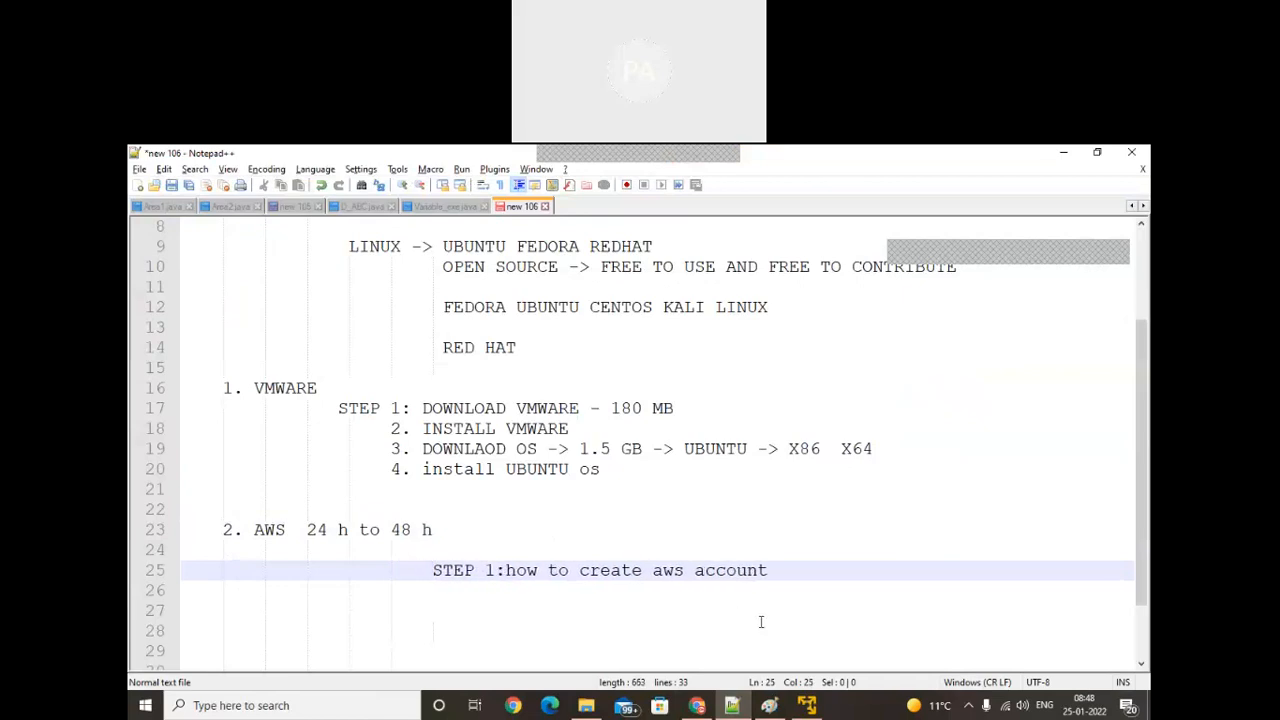
- Add the lines 'card - credit cards or debit card' and 'master card or visa card' below STEP 1
left_click(808, 568)
key("Return")
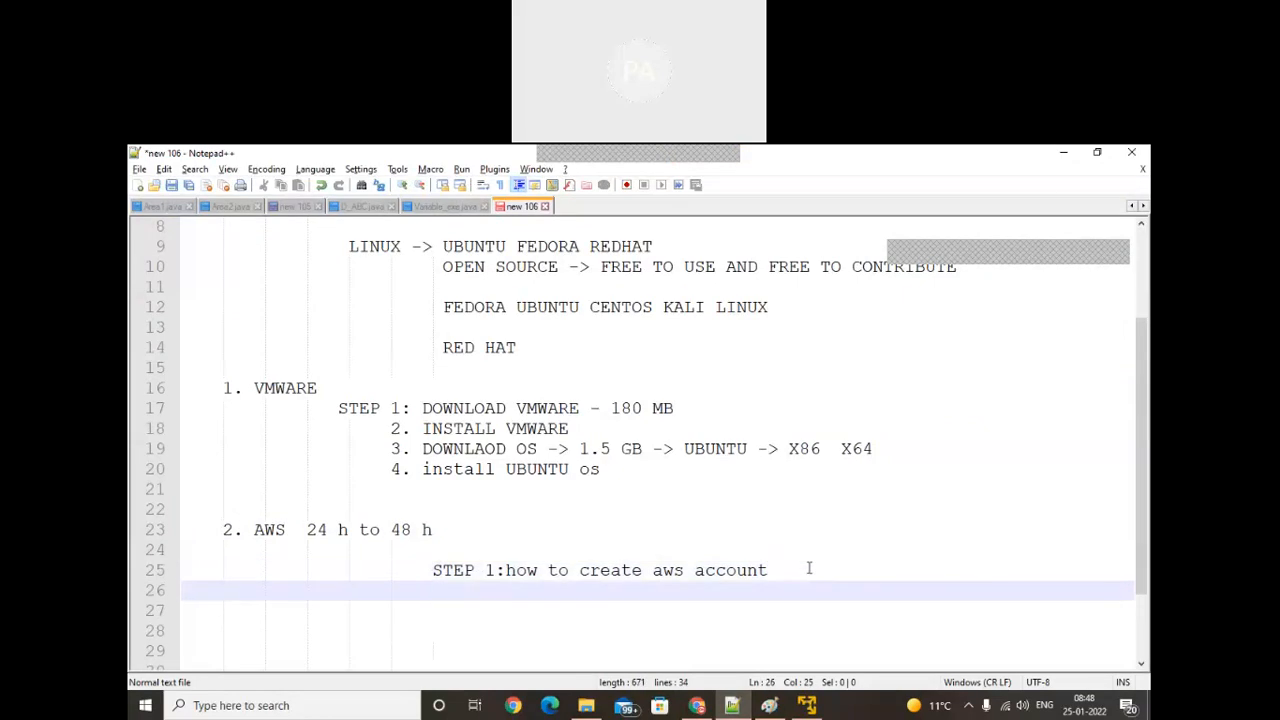
type("card - credit cards or debit ca")
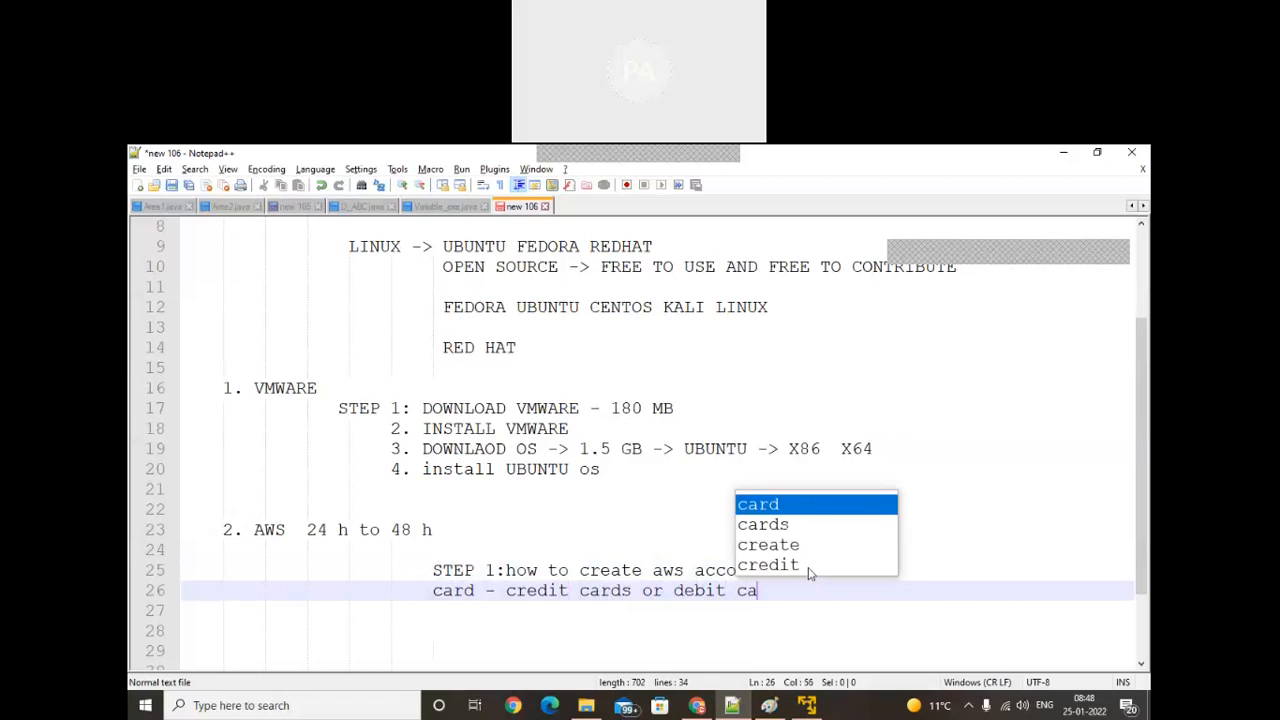
type("rd")
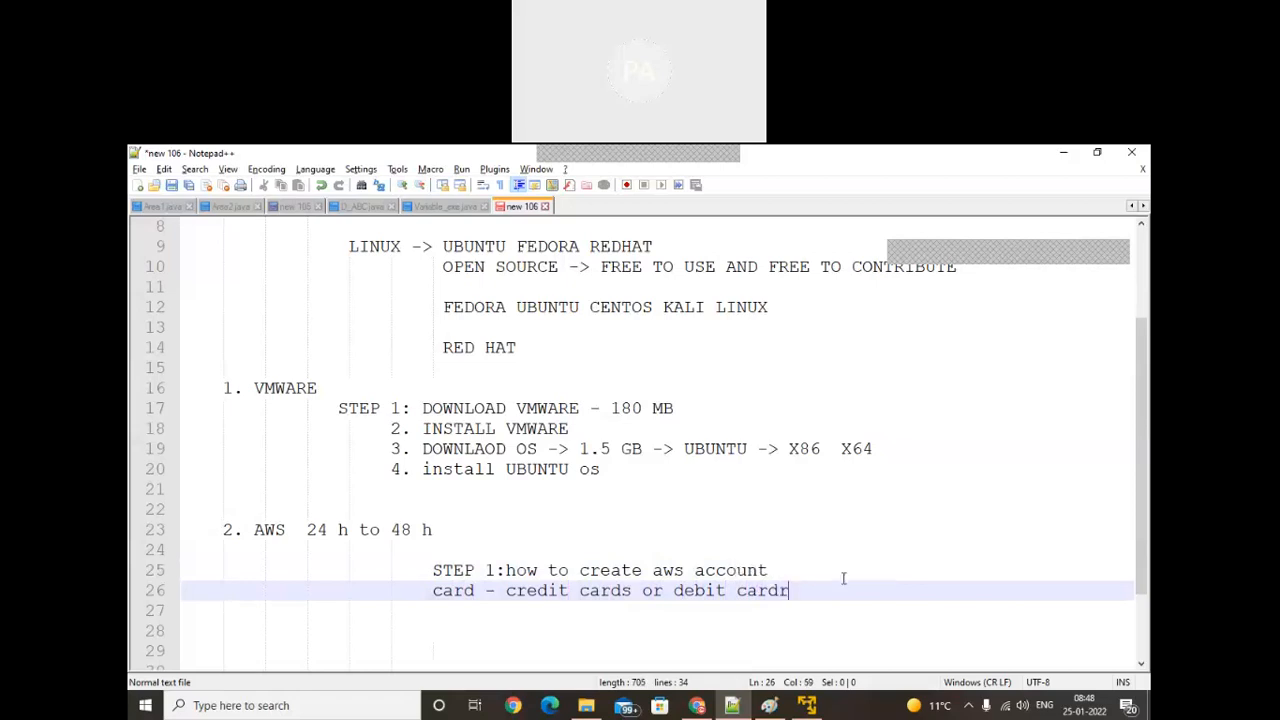
key("Return")
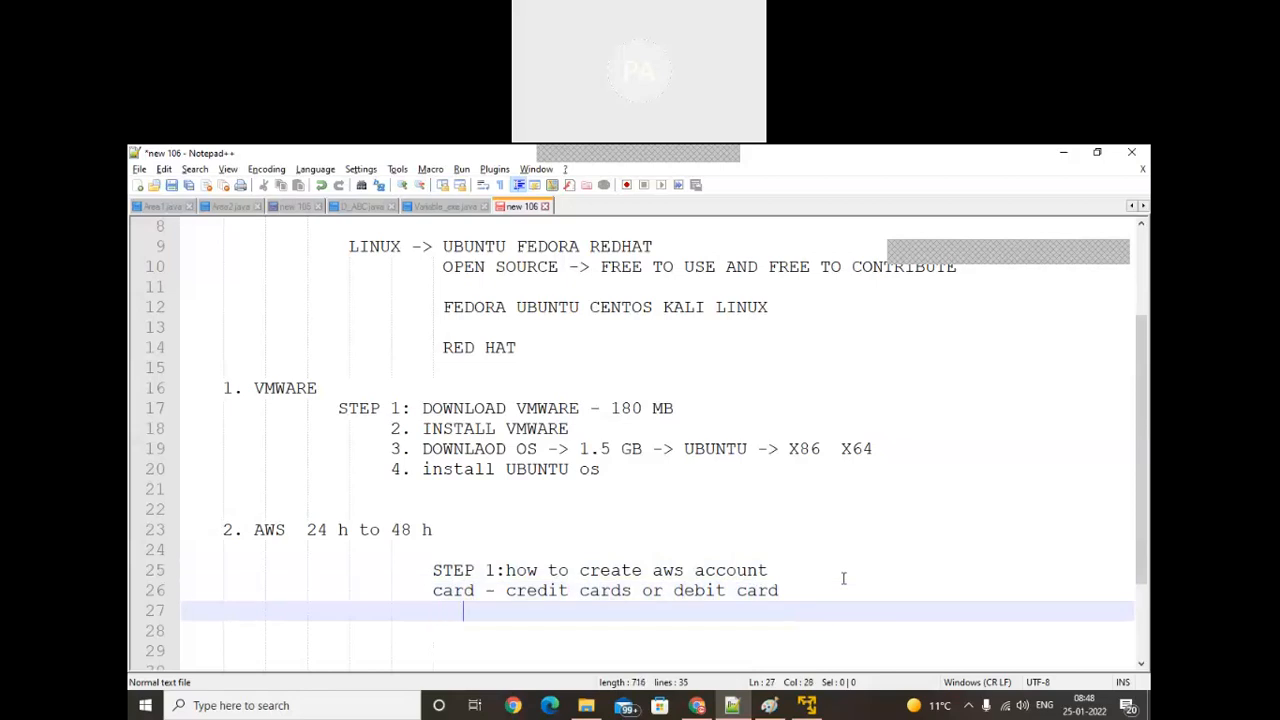
type("master car")
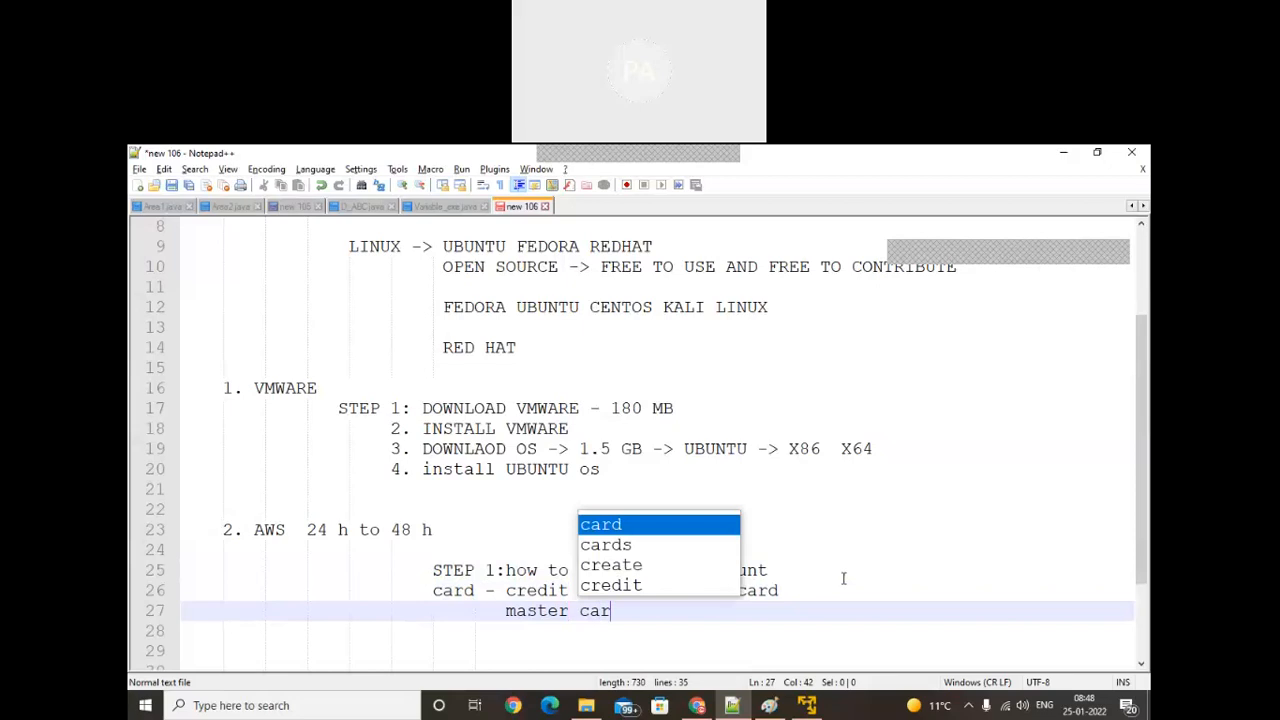
type("d or v")
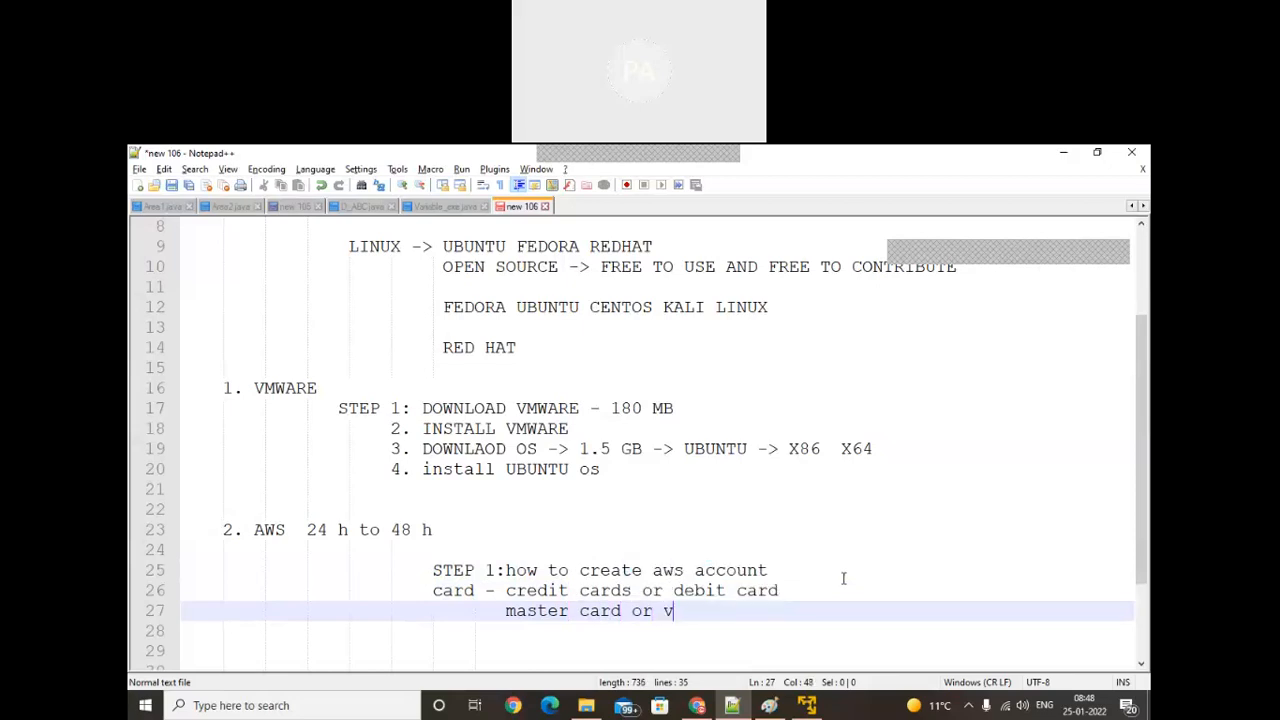
type("isa card")
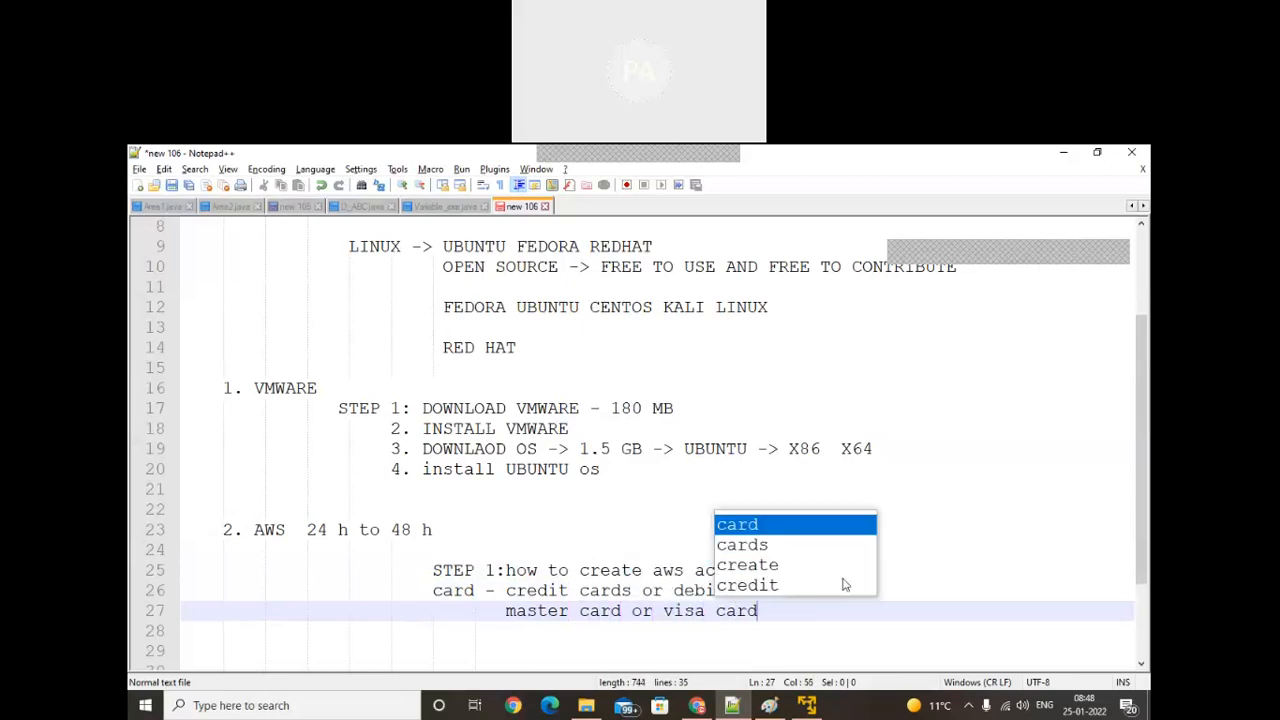
left_click(818, 627)
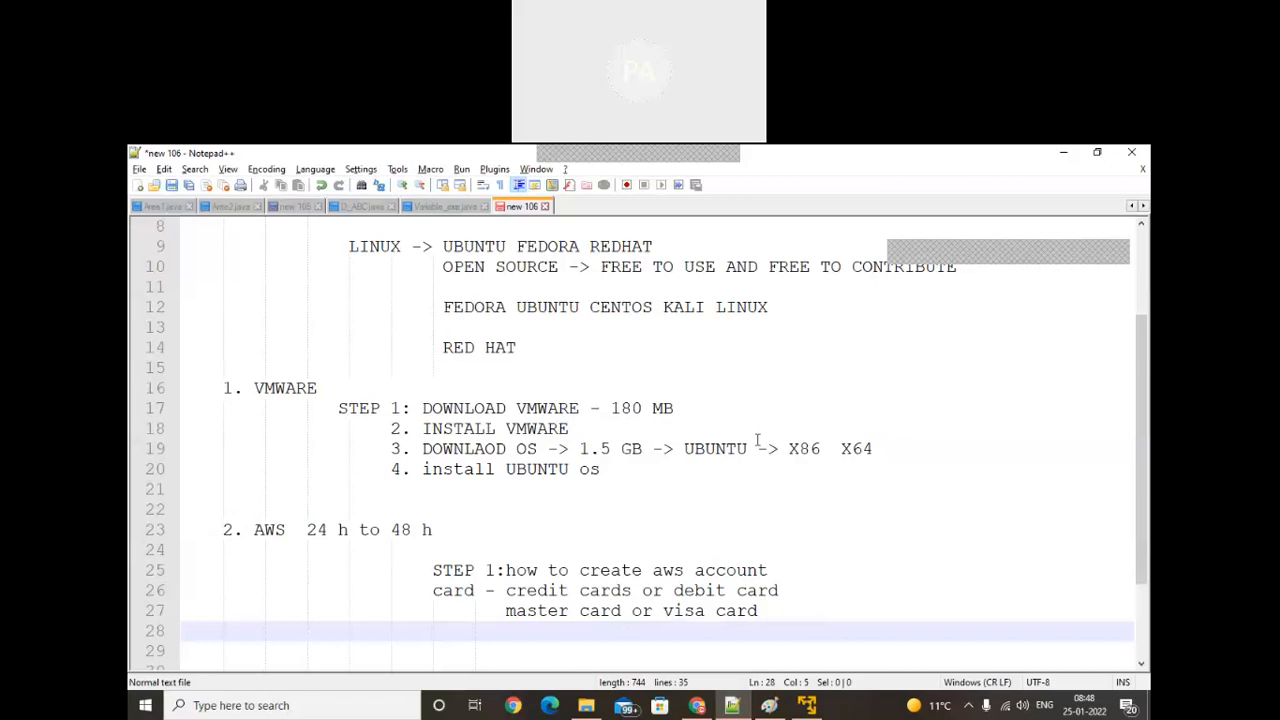
left_click(806, 705)
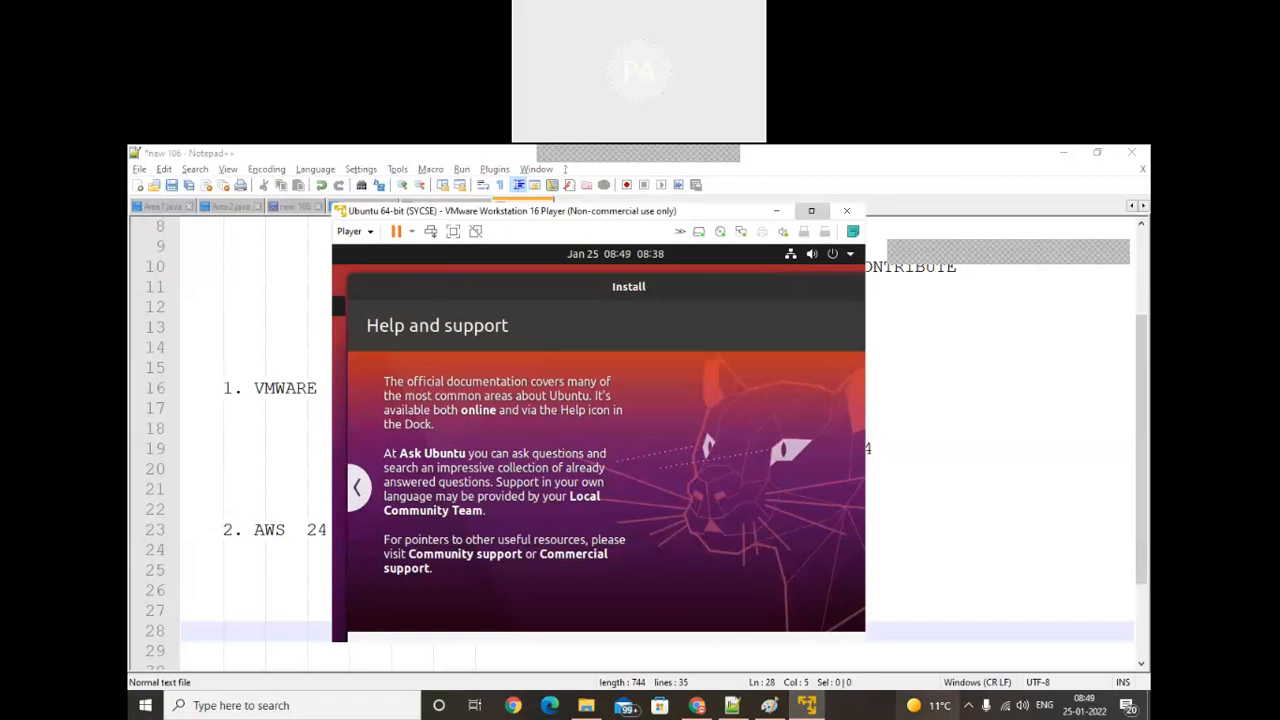
- Check the Ubuntu installer on its Help and support slide, then return to Chrome
mouse_move(810, 708)
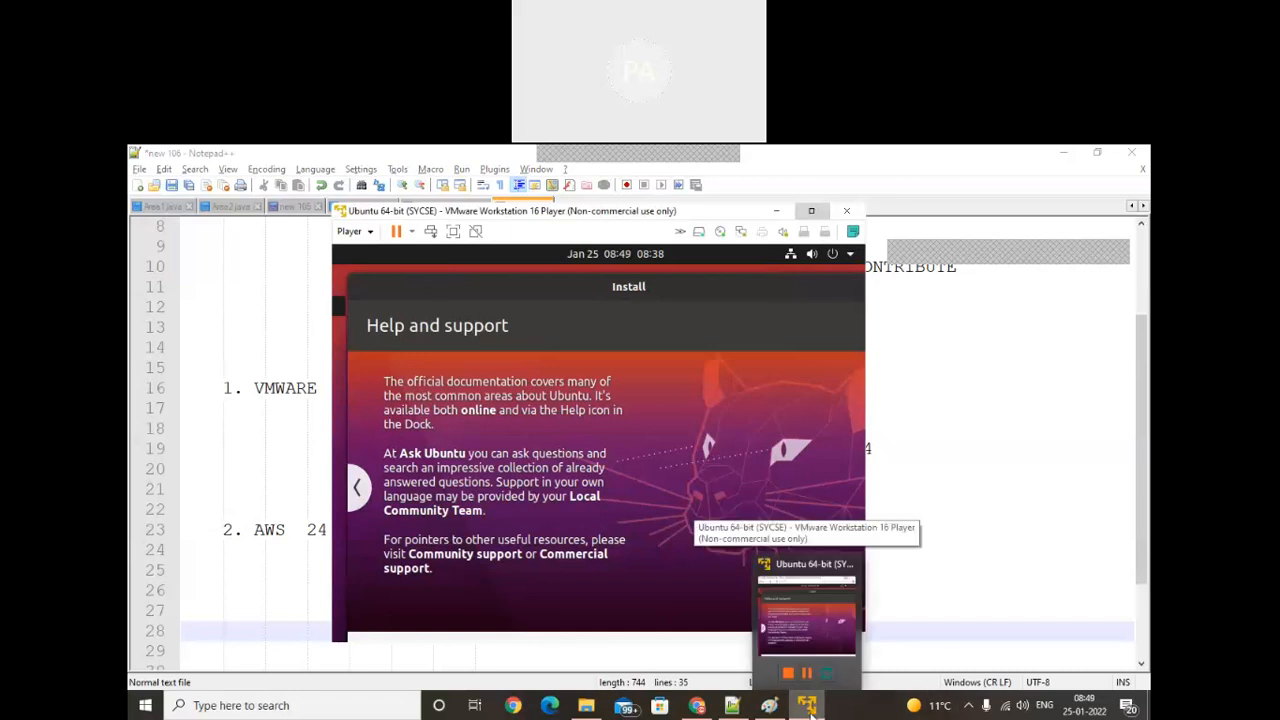
left_click(796, 645)
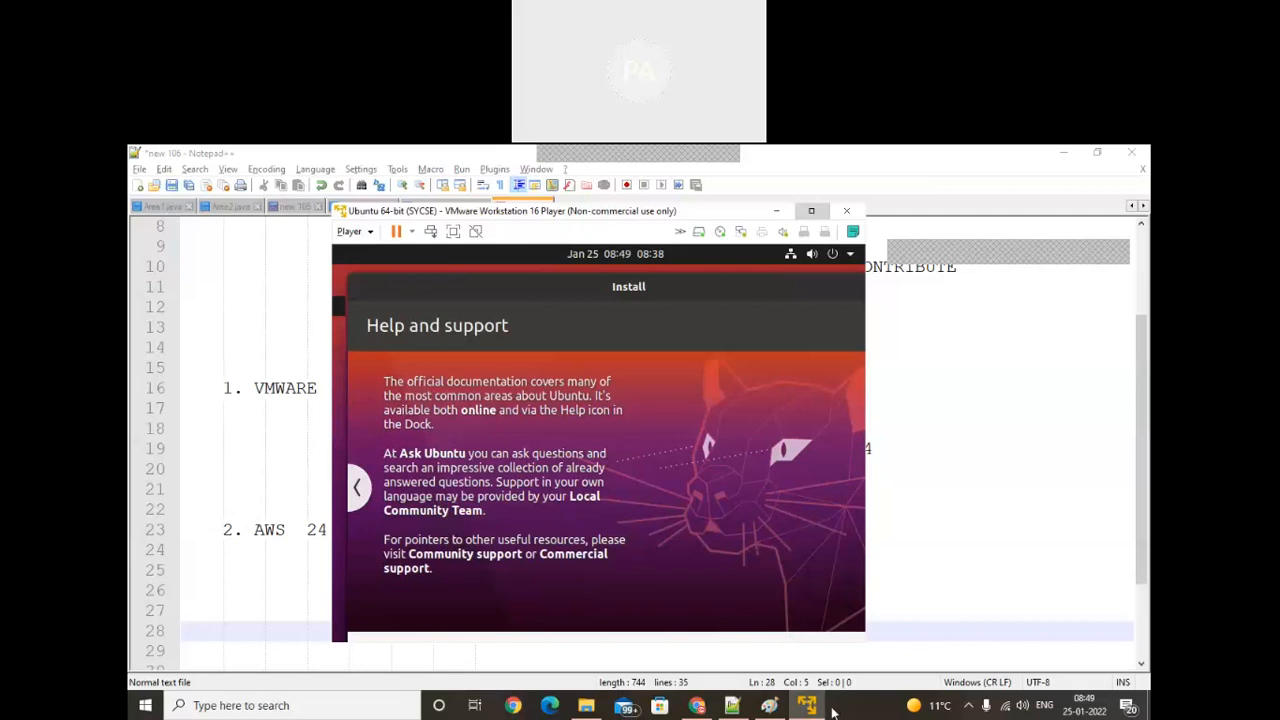
key("alt+Tab")
key("alt+Tab")
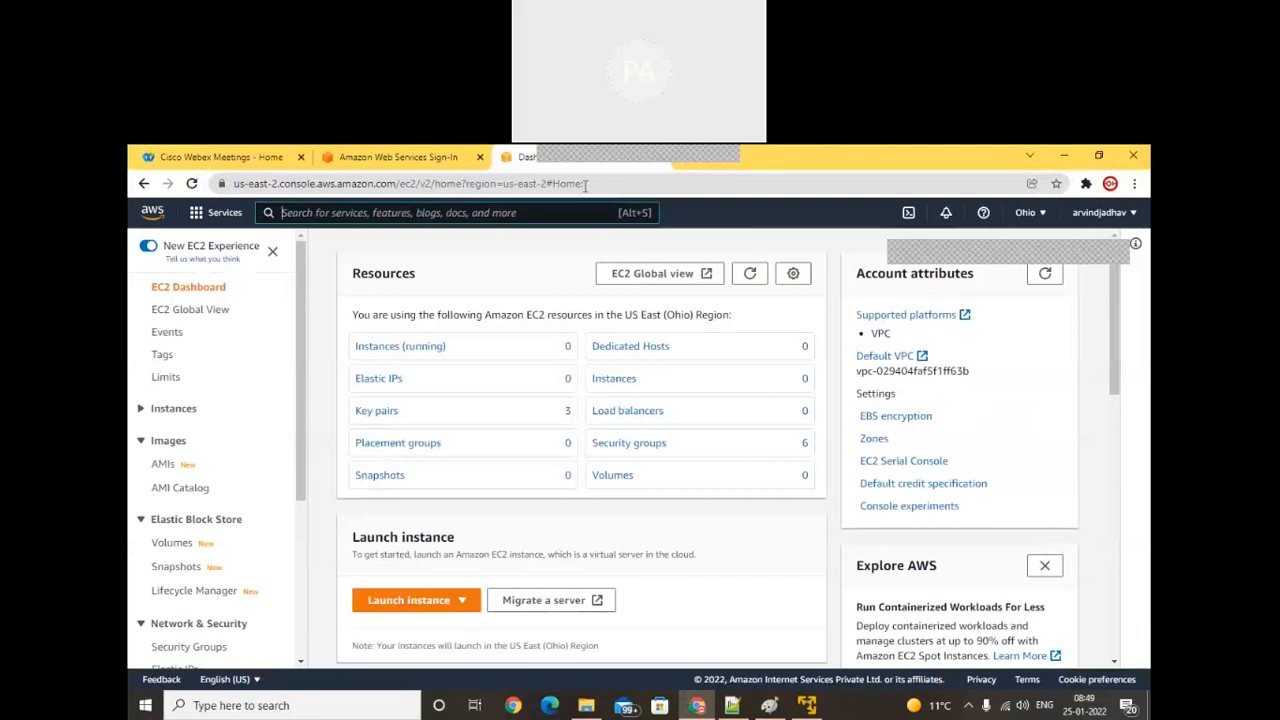
- Close the AWS Sign-In and EC2 Dashboard tabs, then cycle through Notepad++, Paint and the Ubuntu VM
left_click(480, 157)
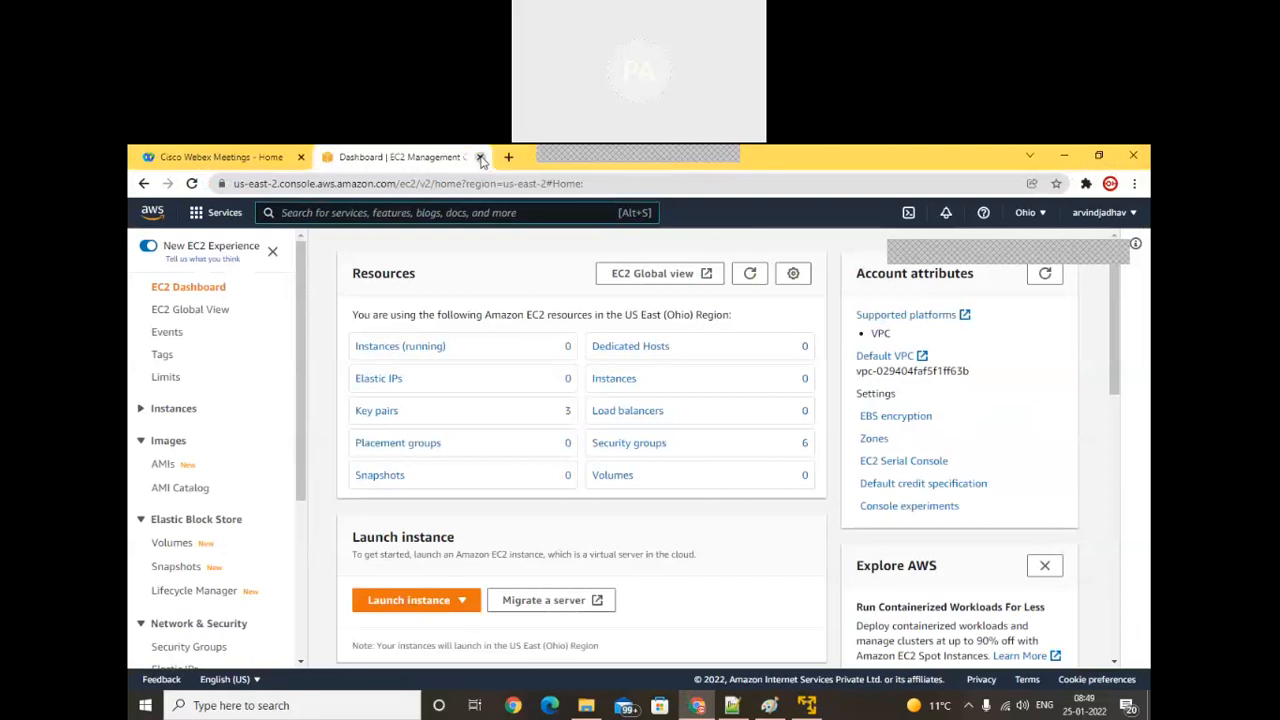
left_click(480, 157)
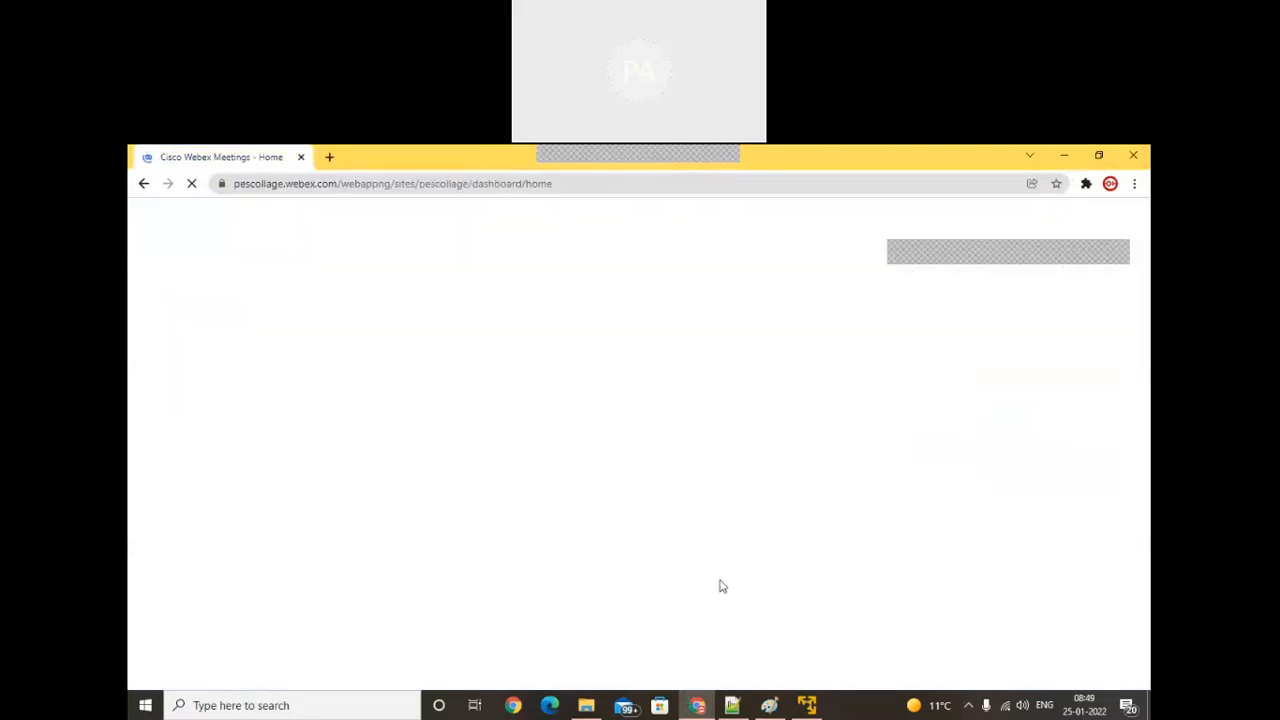
left_click(740, 708)
left_click(769, 707)
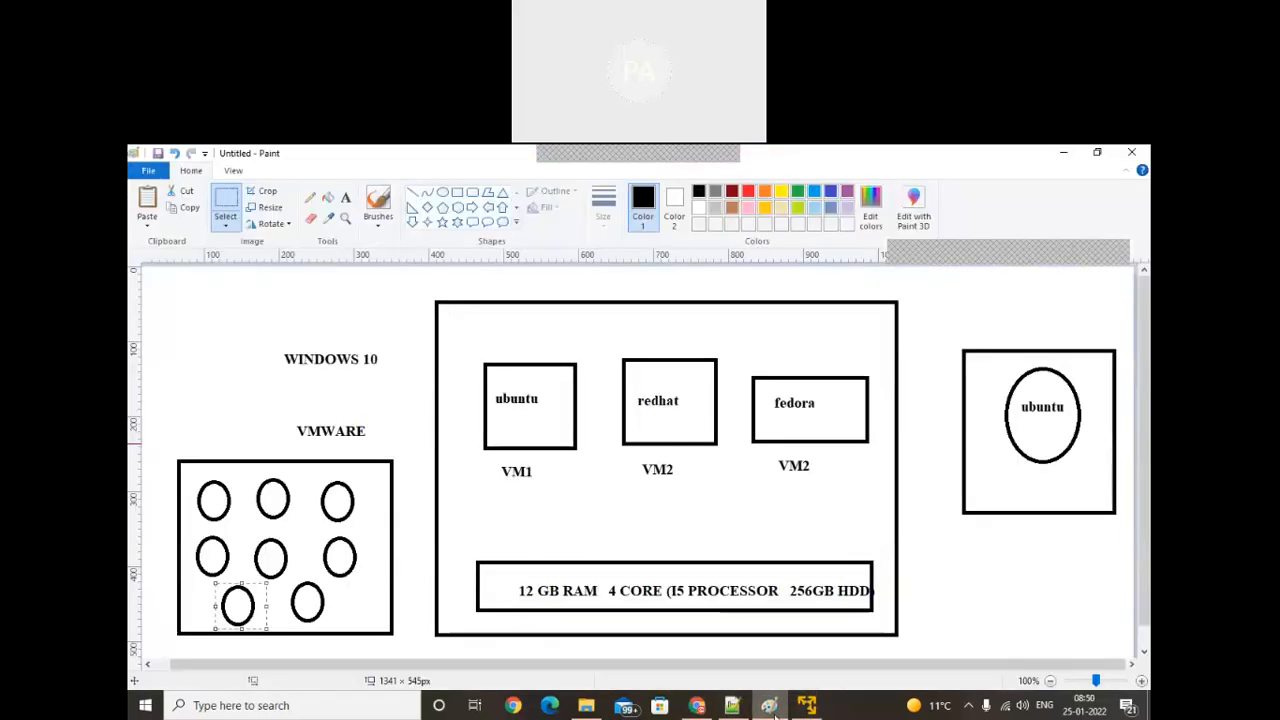
left_click(806, 706)
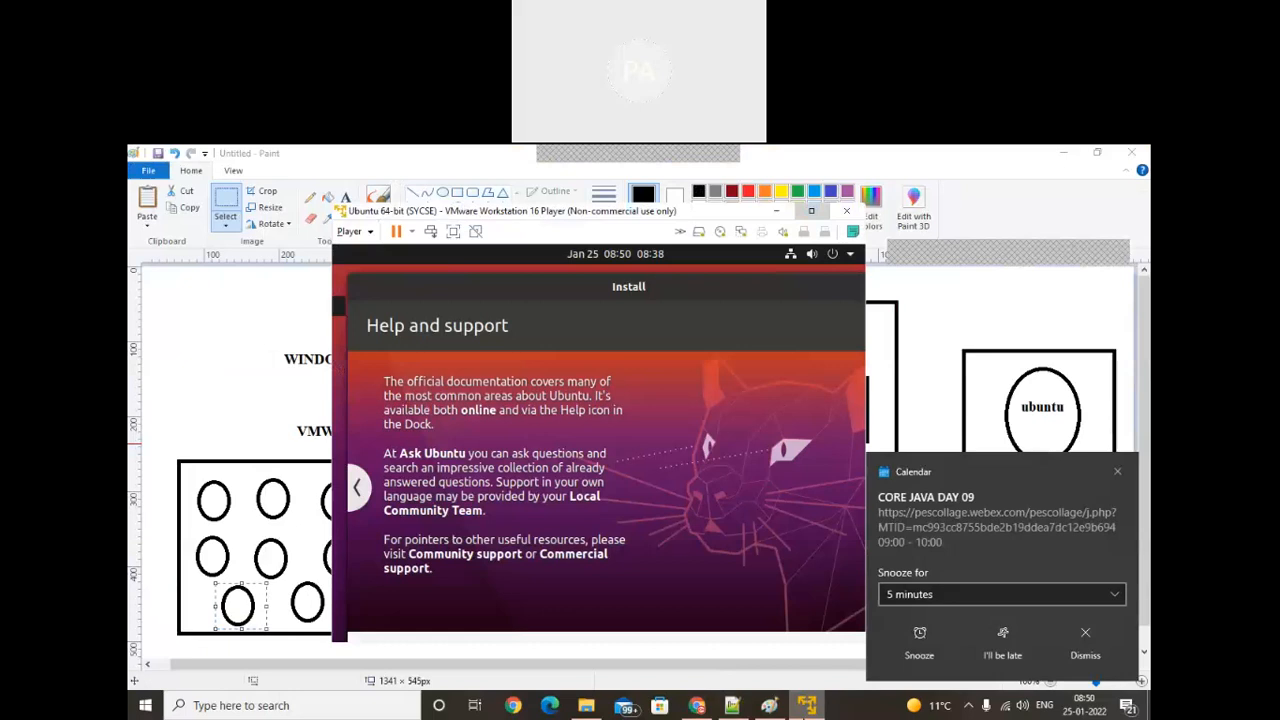
- Dismiss the calendar reminder and bring the Ubuntu VM window, on its Help and support slide, to the front
left_click(1086, 650)
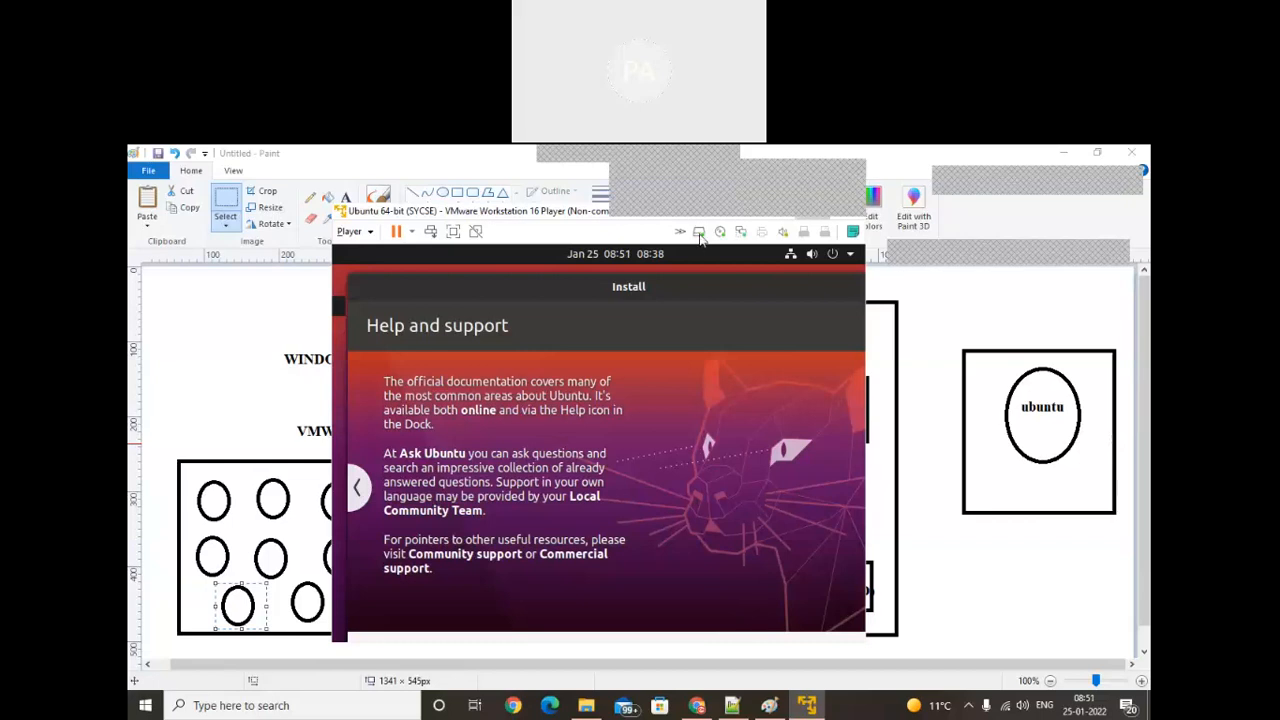
mouse_move(806, 705)
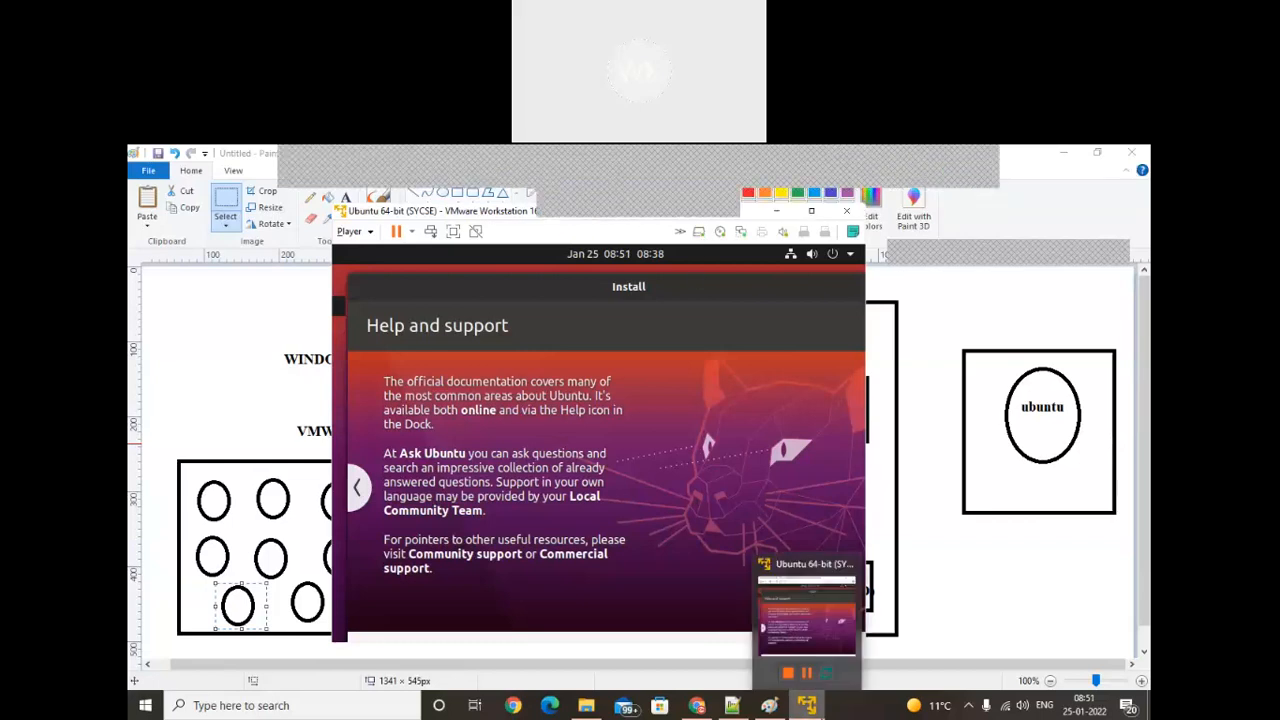
left_click(825, 648)
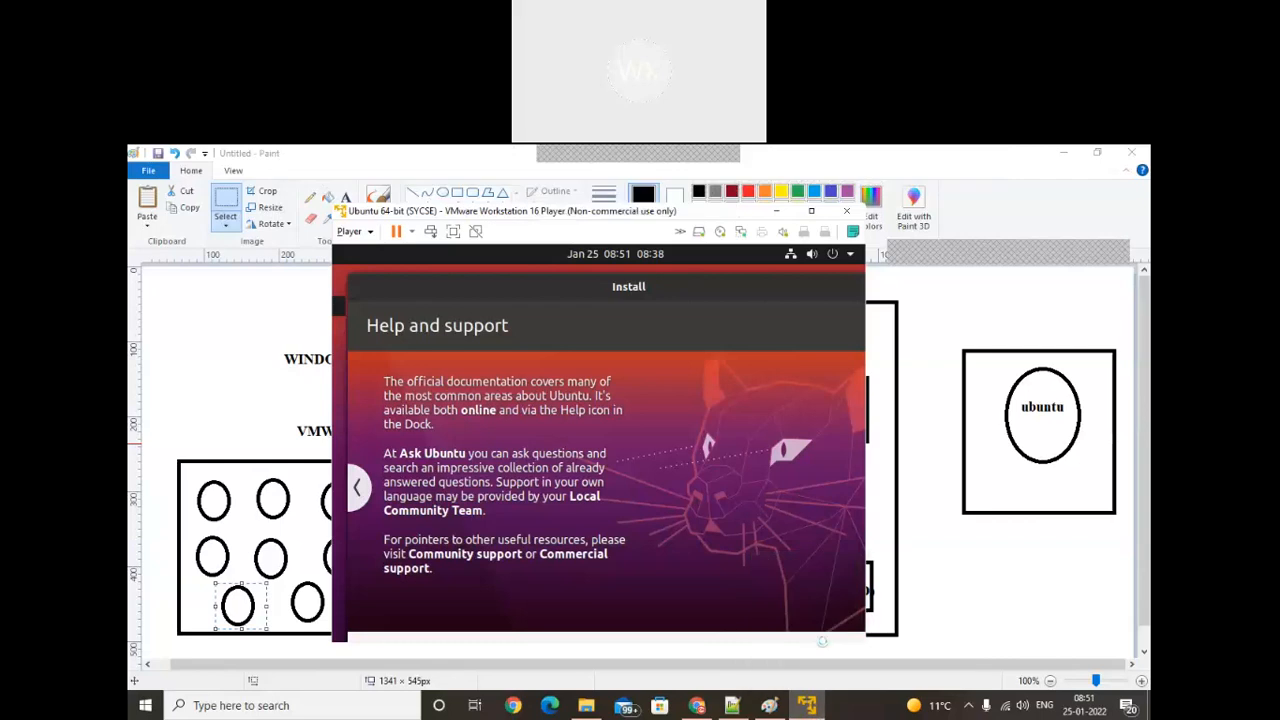
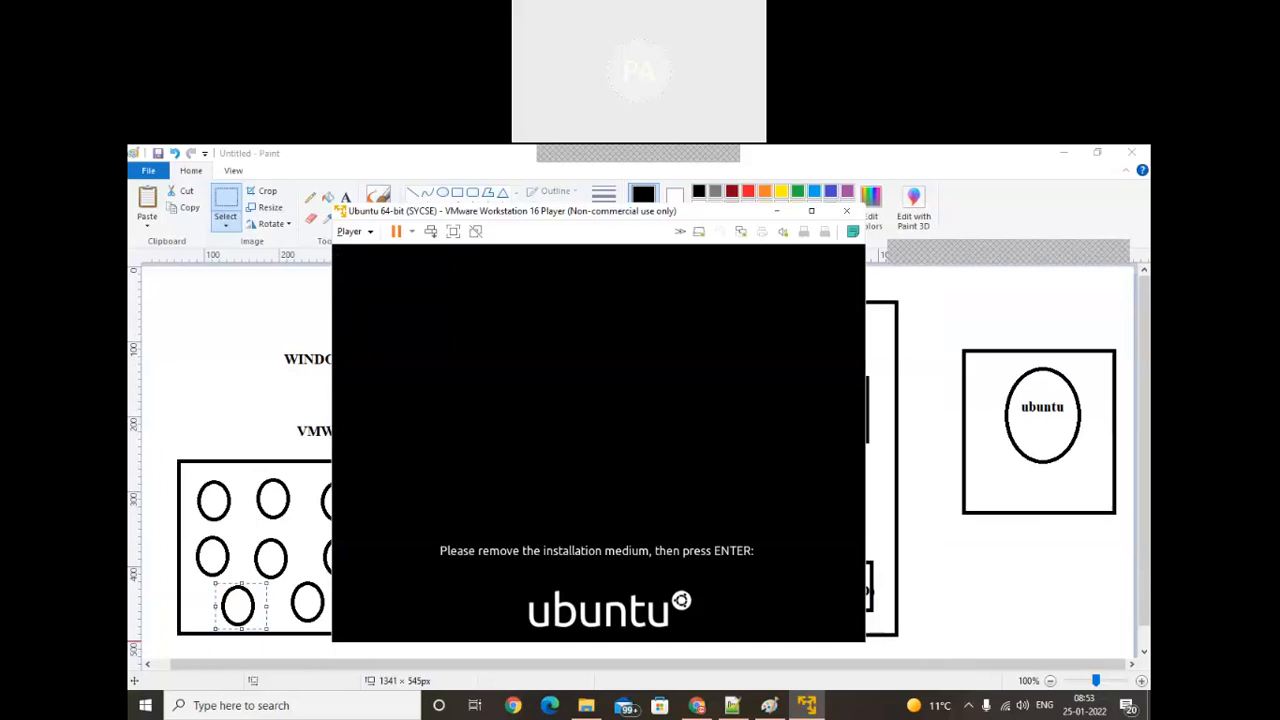
- Reboot the VM past the remove-installation-medium prompt and maximize its window to the login screen
key("Return")
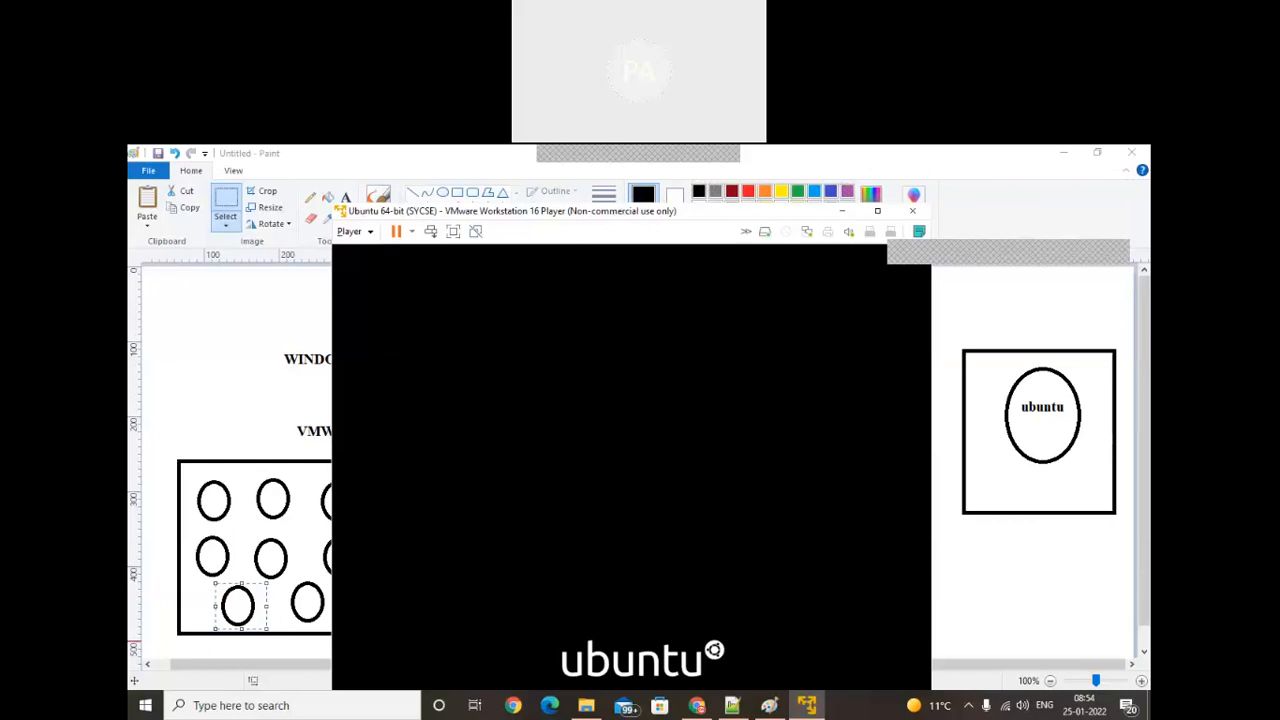
left_click(876, 212)
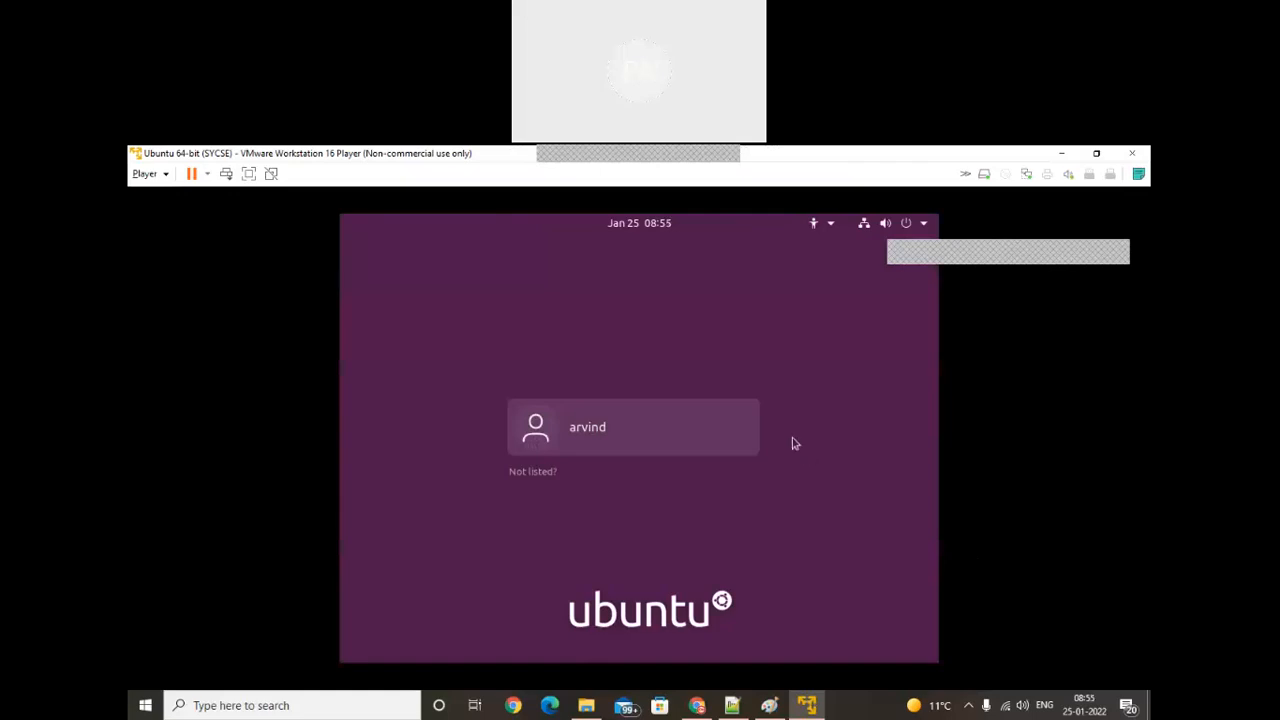
- Log in to the Ubuntu guest as its single user account with the account password
left_click(656, 429)
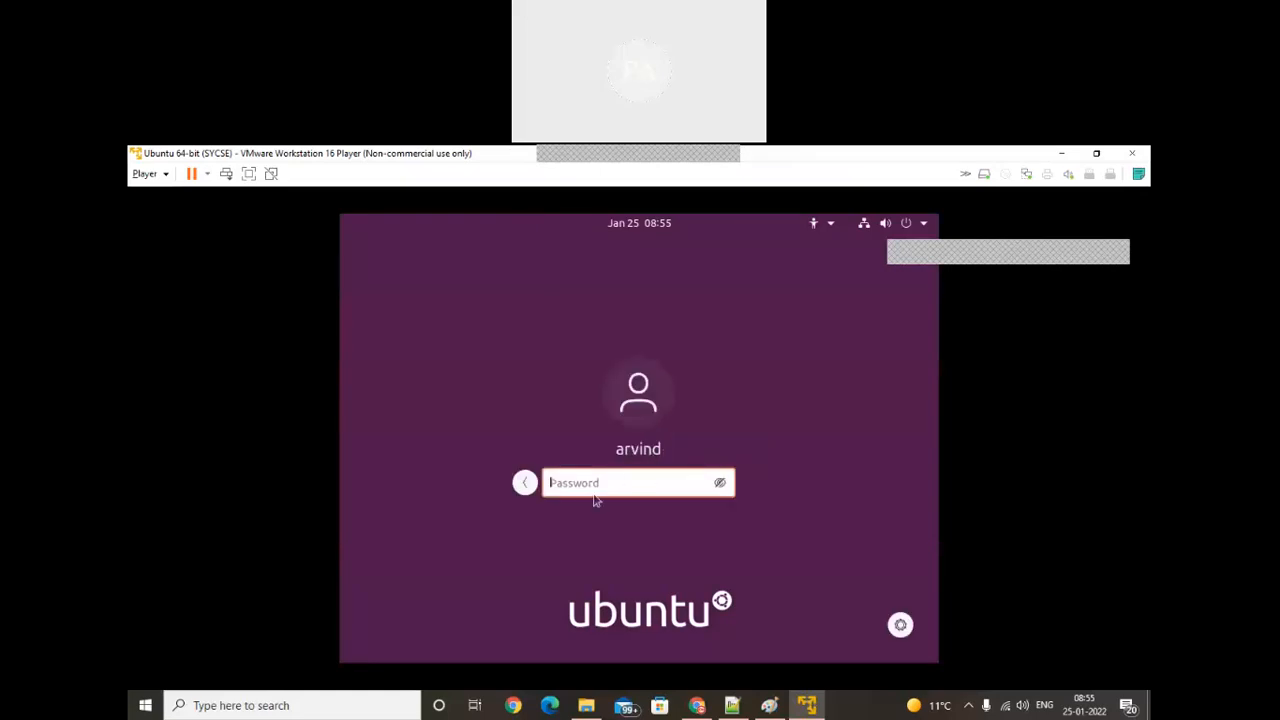
type("*******")
key("Return")
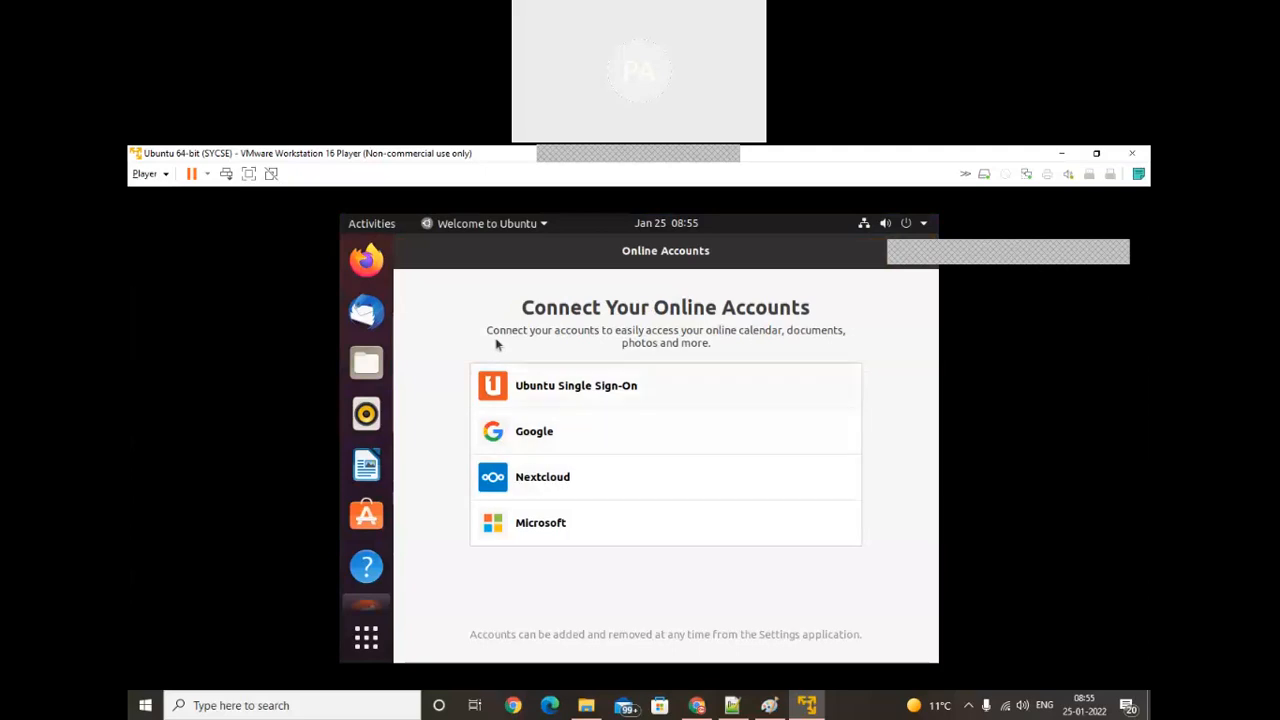
- Launch the Terminal app by searching 'ter' in Show Applications
left_click(368, 638)
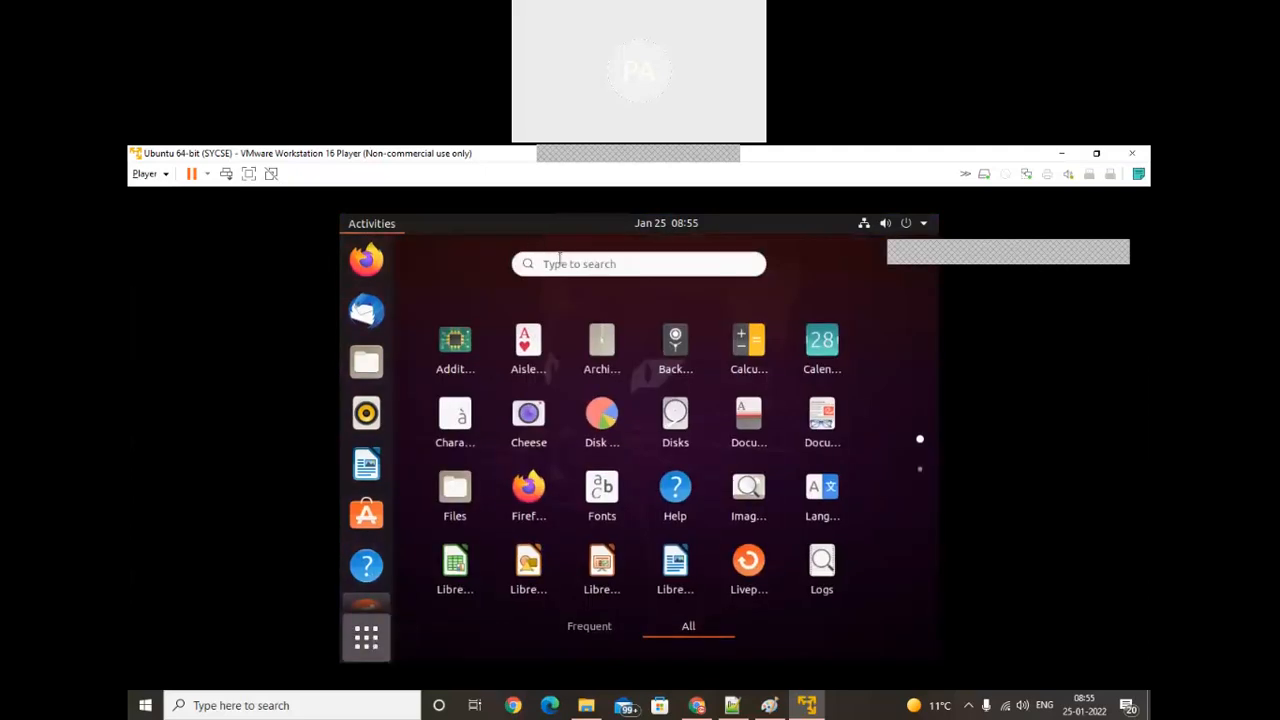
left_click(560, 264)
type("ter")
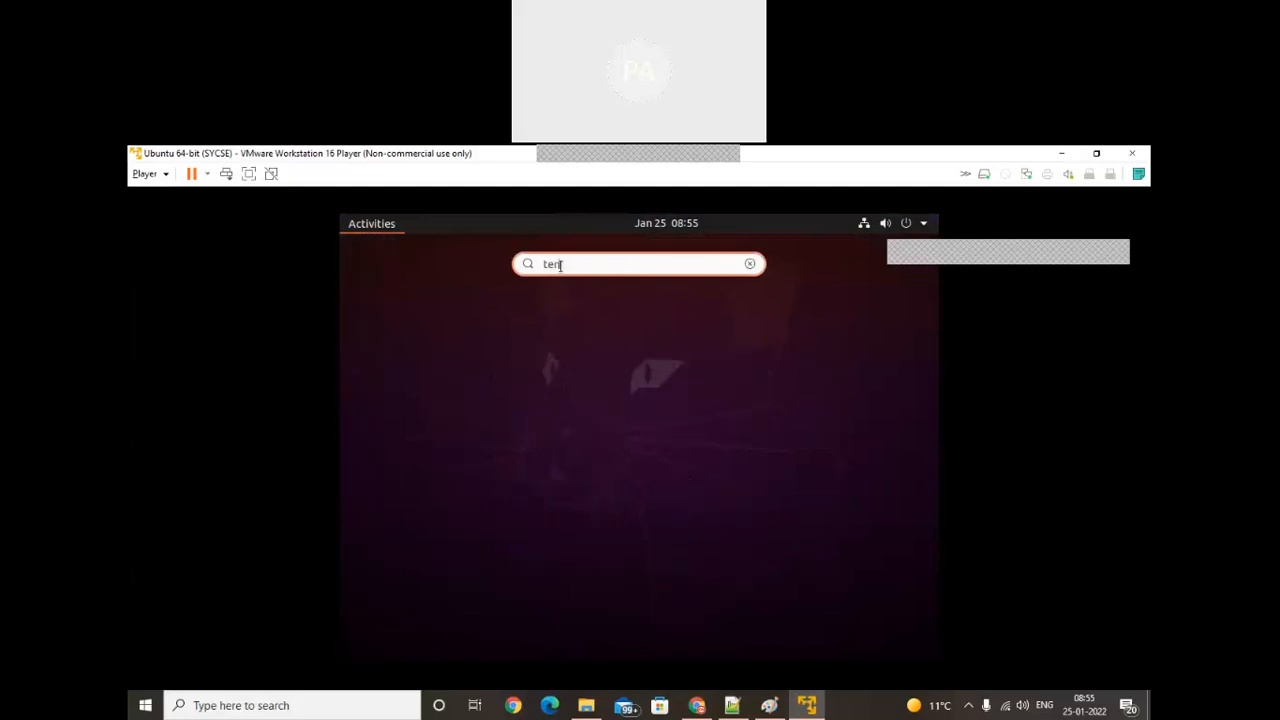
left_click(646, 345)
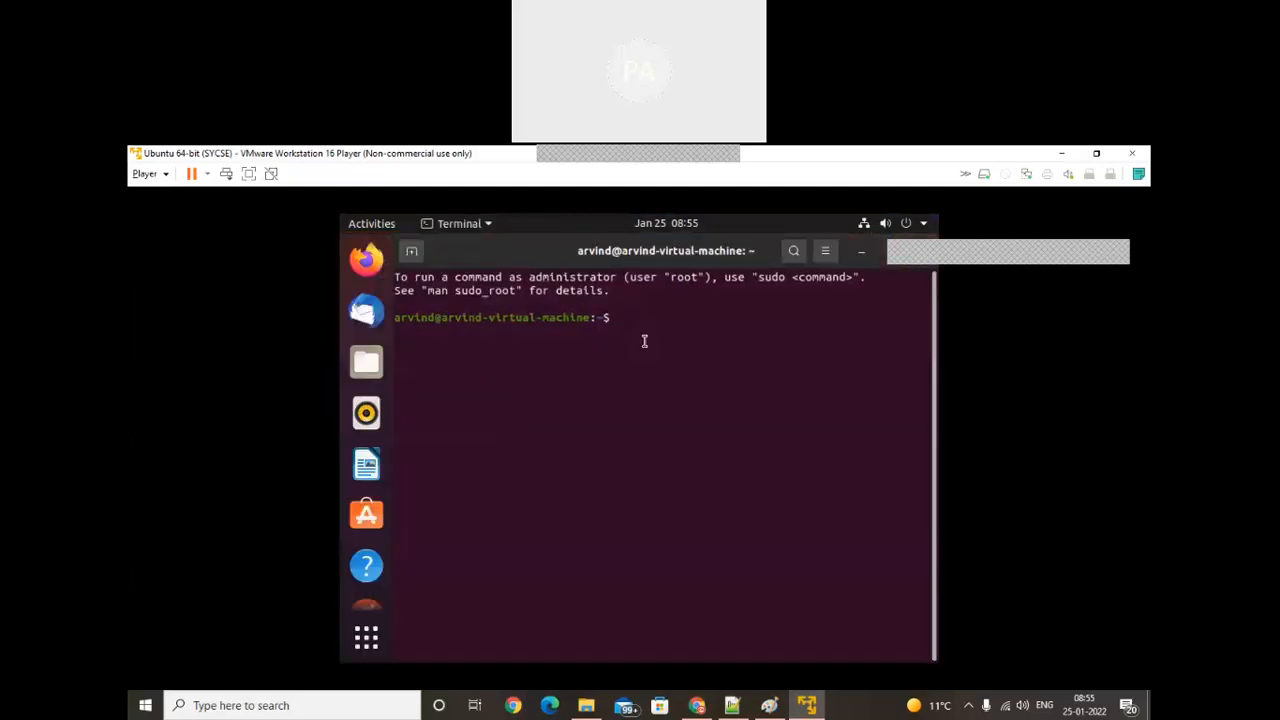
- Run lsb_release -a and highlight the Ubuntu 20.04.2 LTS version in its output
key("Return")
key("Return")
type("lsb_re")
key("Tab")
type("-a")
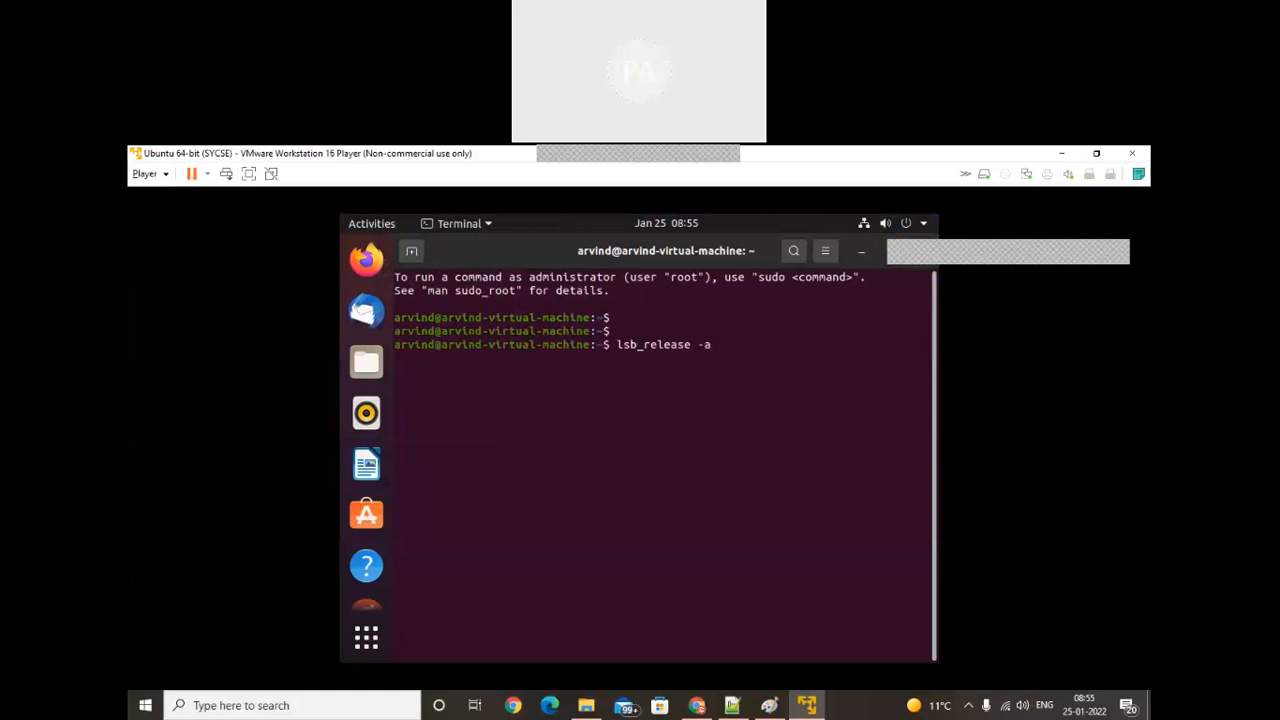
key("Return")
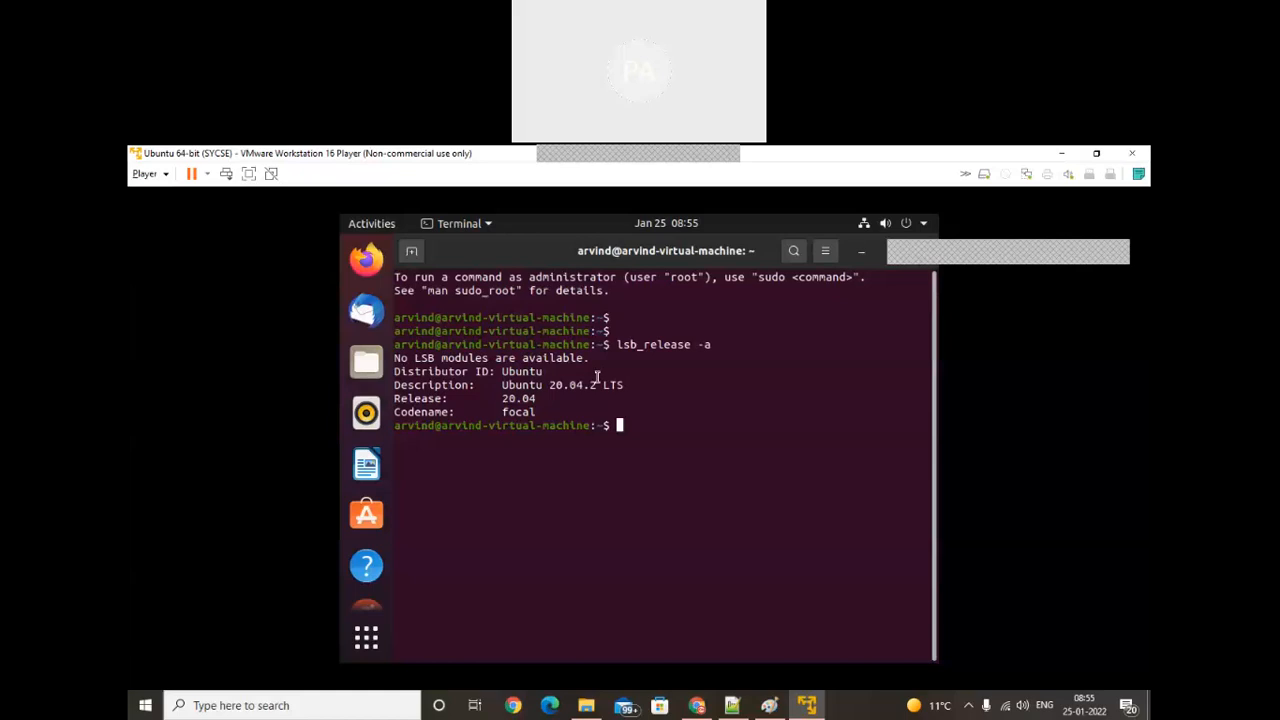
left_click_drag(507, 399, 538, 398)
left_click(667, 454)
left_click_drag(710, 330, 714, 344)
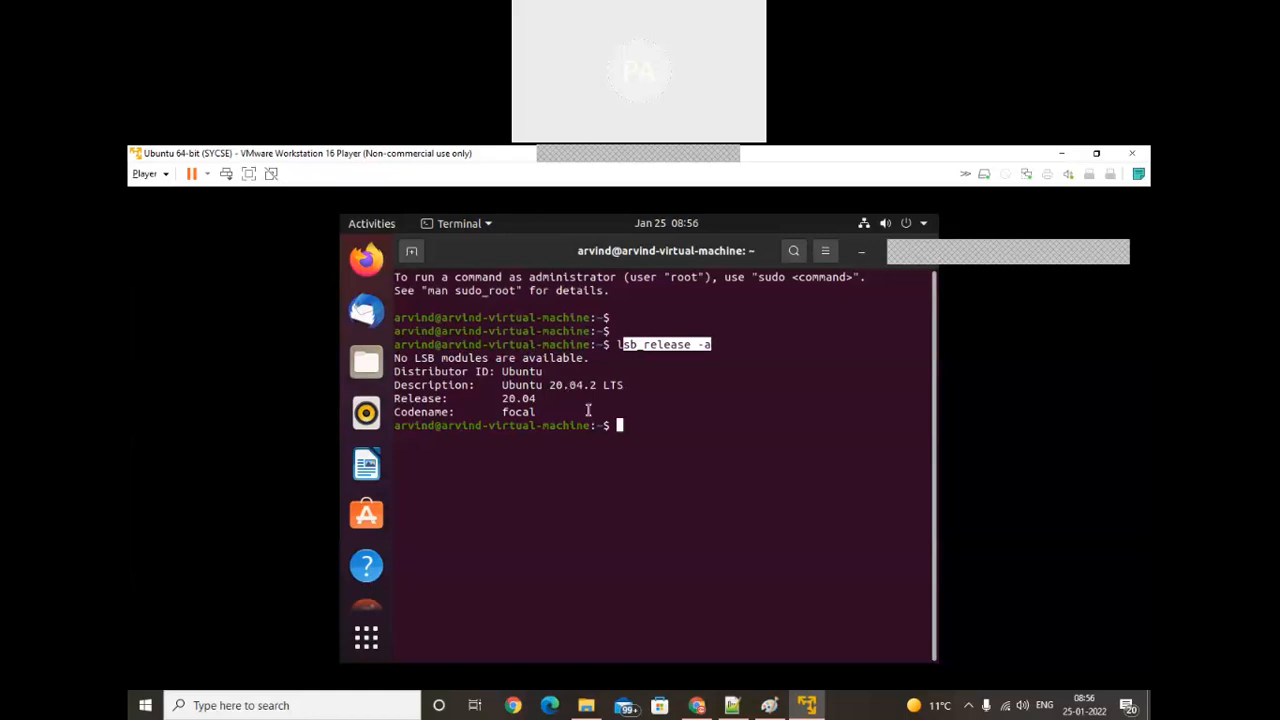
left_click_drag(554, 387, 612, 385)
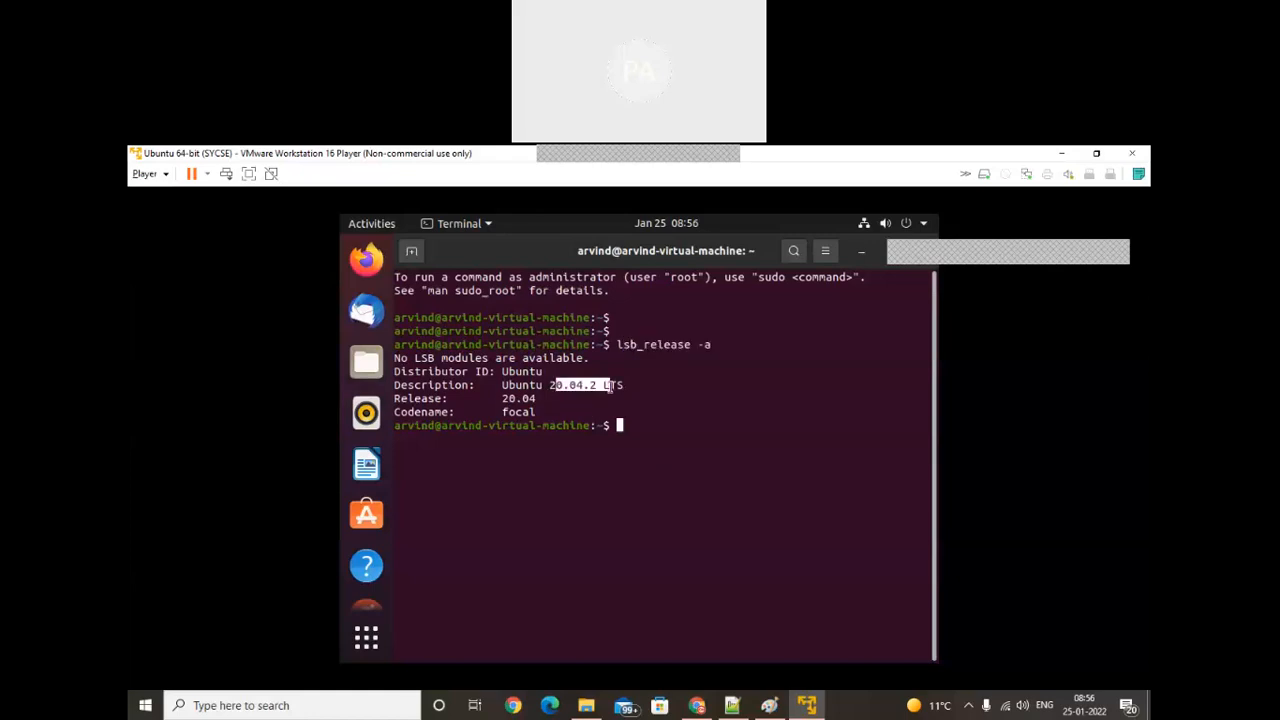
left_click(208, 176)
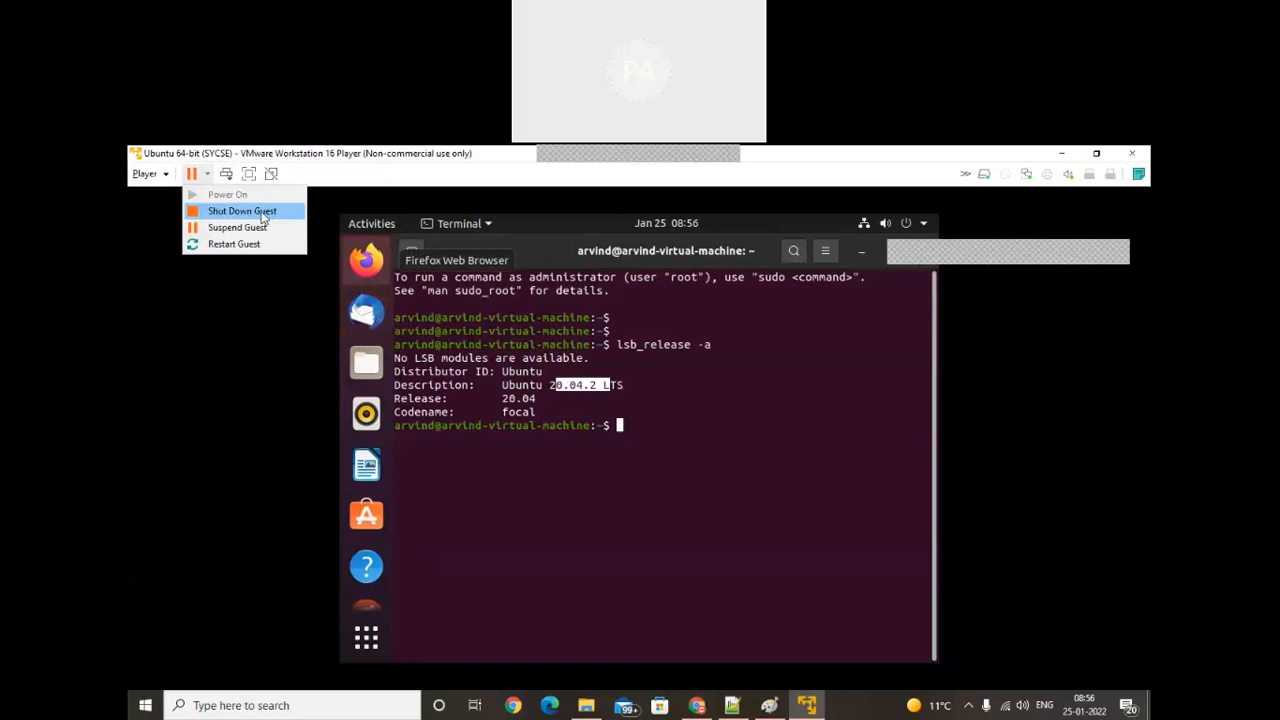
- Shut down the Ubuntu guest, then relaunch VMware Workstation 16 Player via Start search 'vm'
left_click(258, 214)
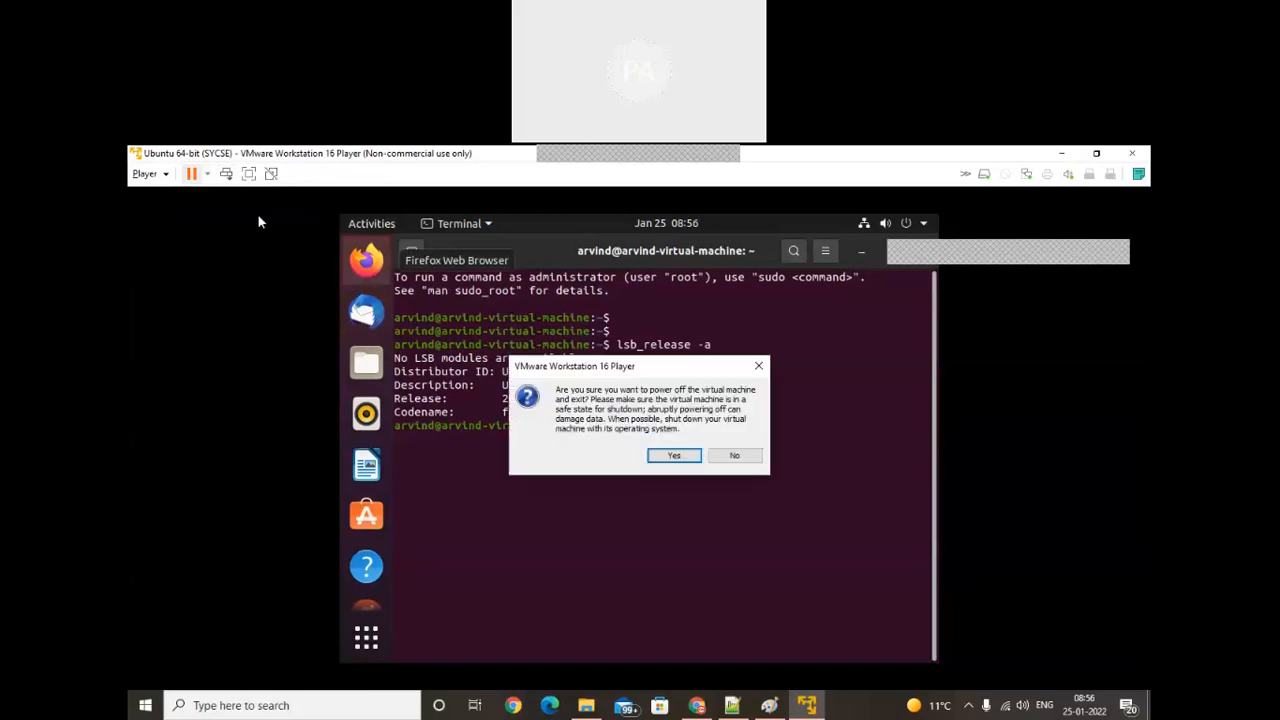
left_click(672, 456)
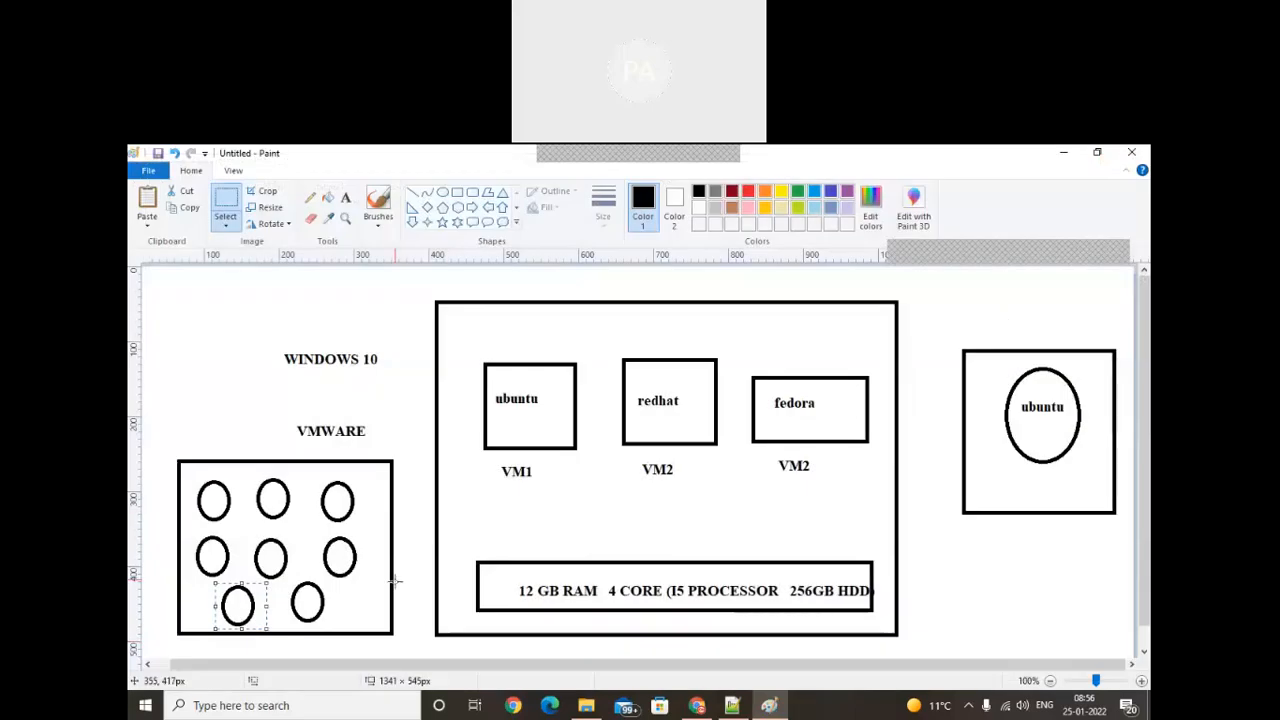
left_click(145, 705)
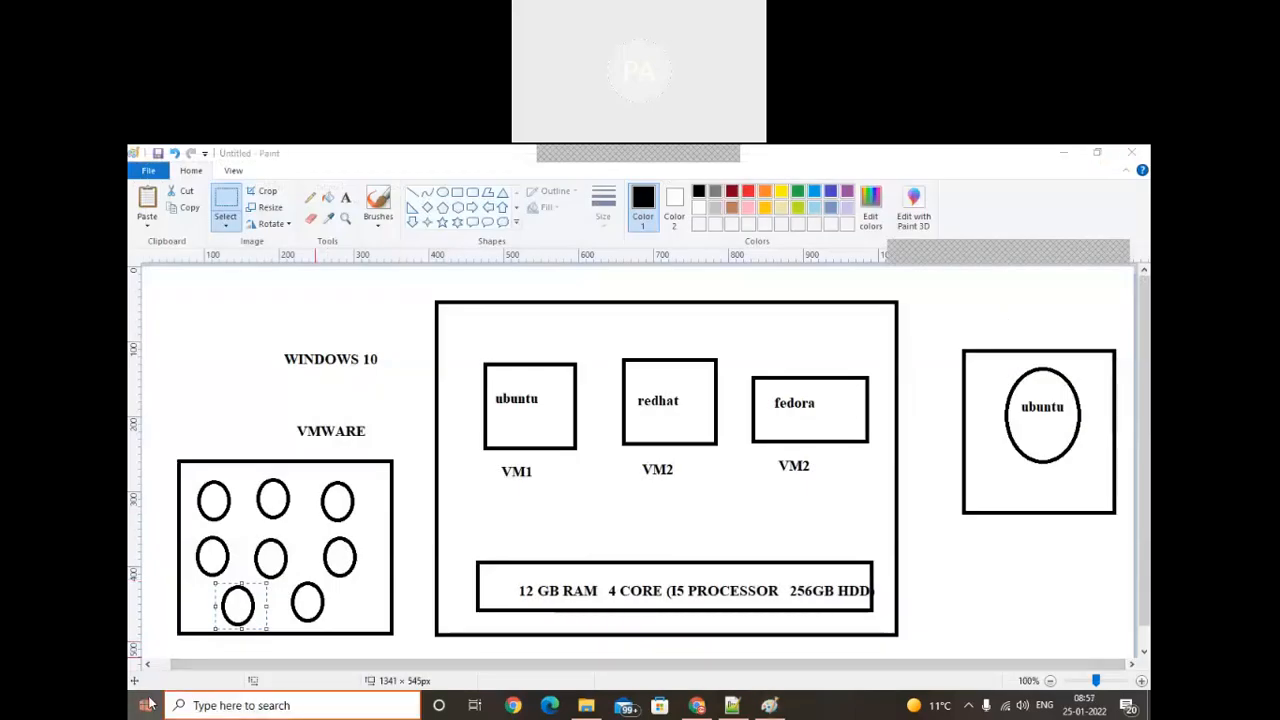
type("vm")
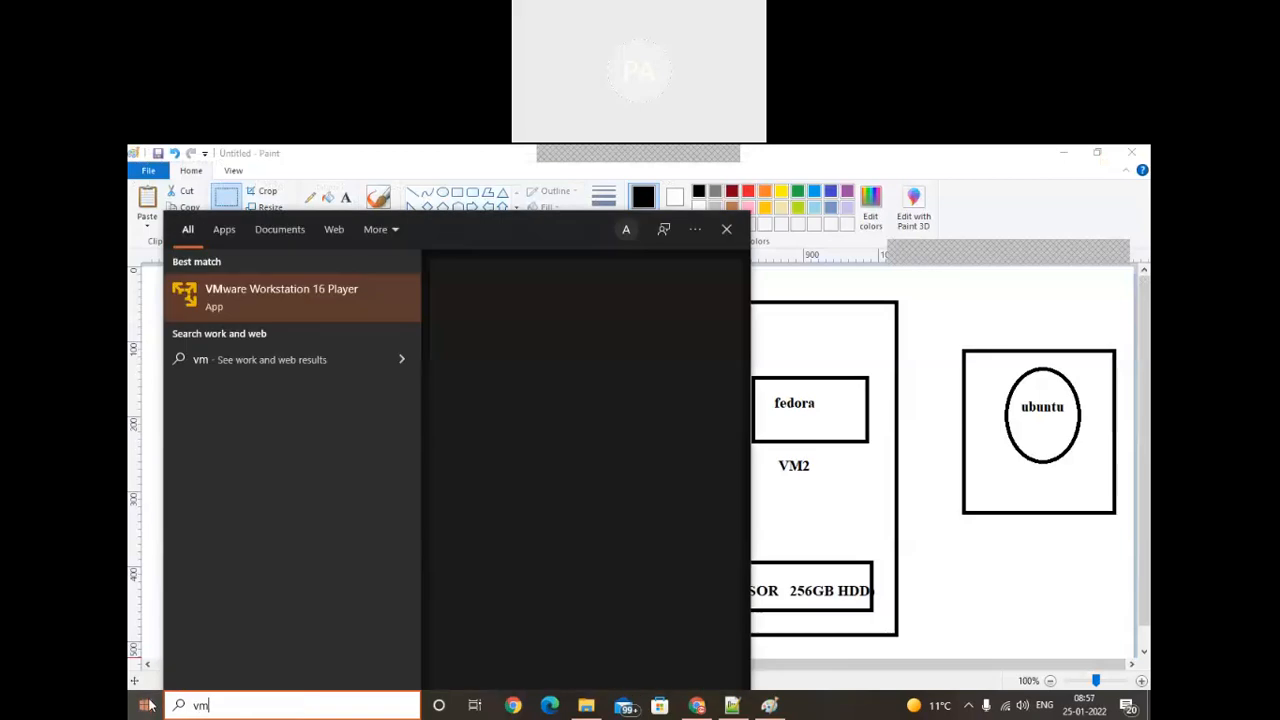
left_click(145, 705)
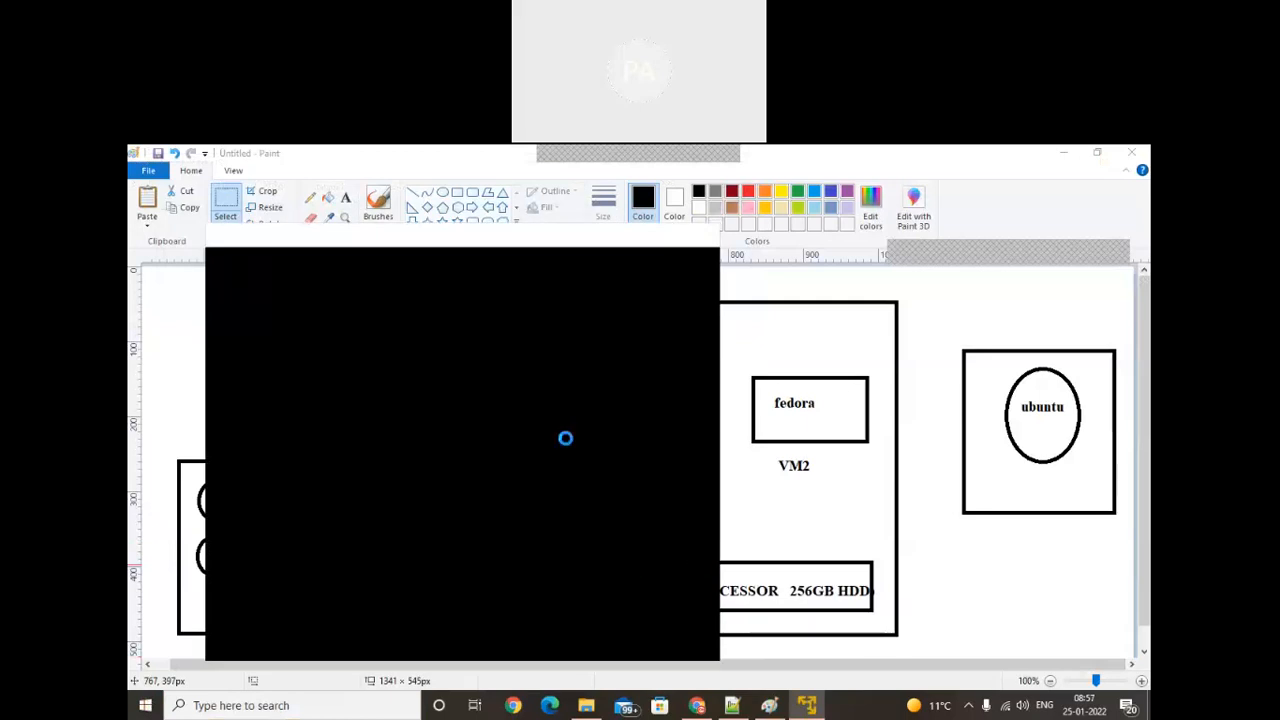
- Check the Ubuntu 64-bit (SYCSE) VM shows Powered Off, then close the Player
left_click(305, 324)
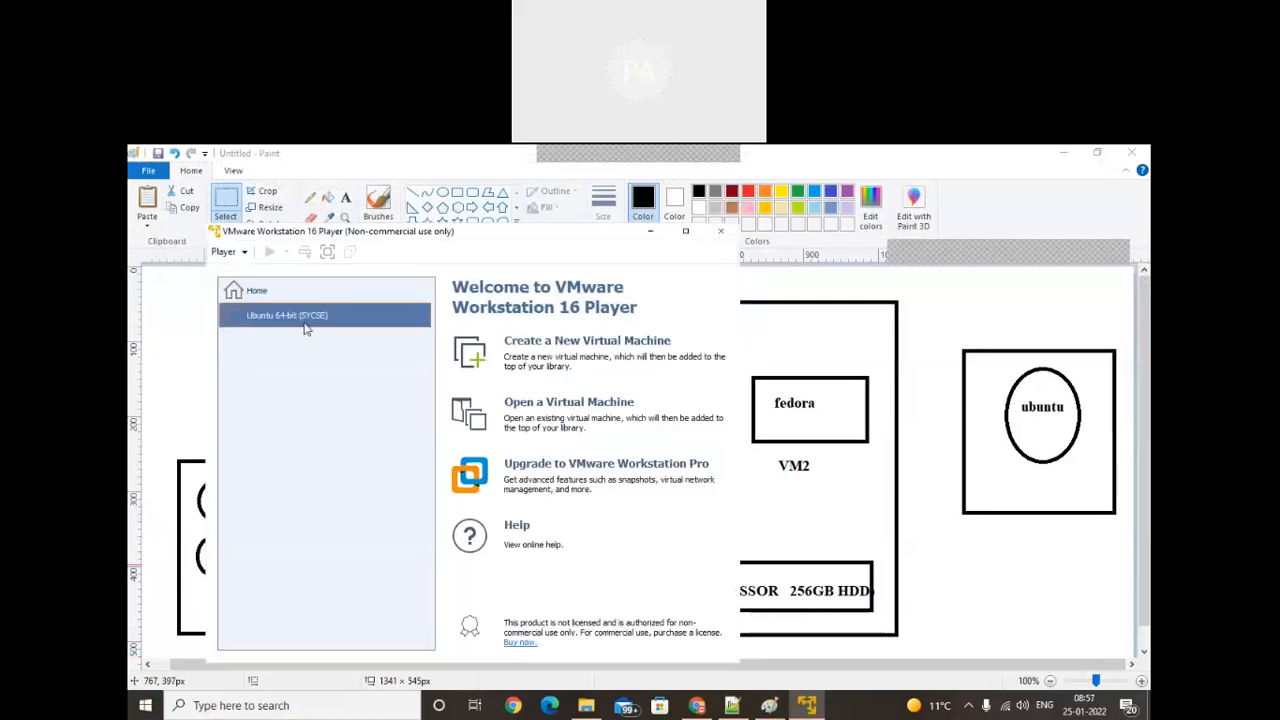
right_click(289, 315)
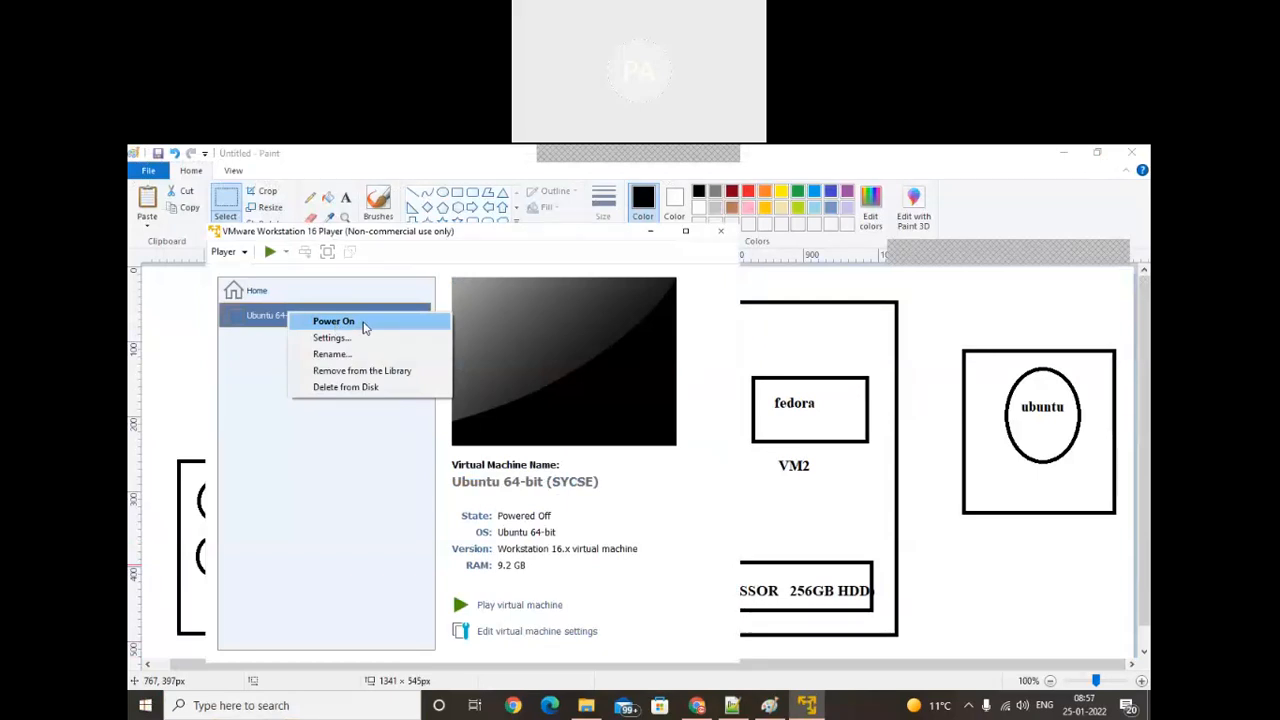
left_click(349, 509)
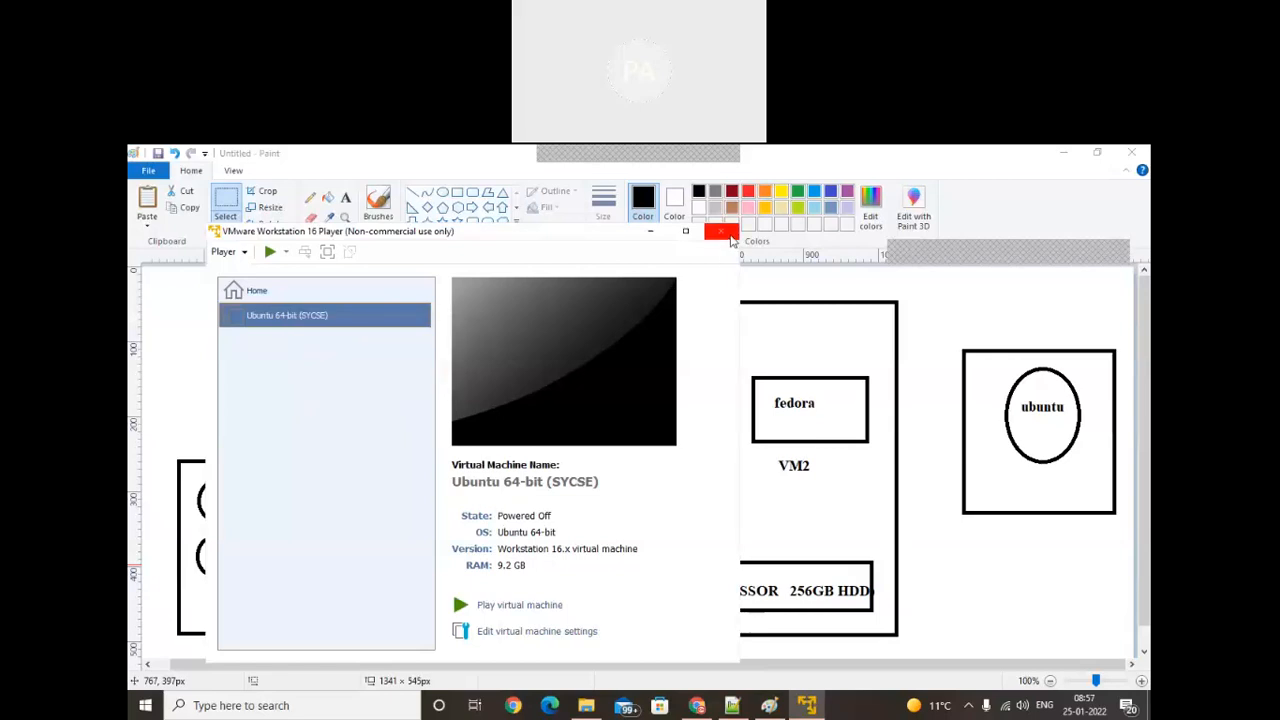
left_click(730, 237)
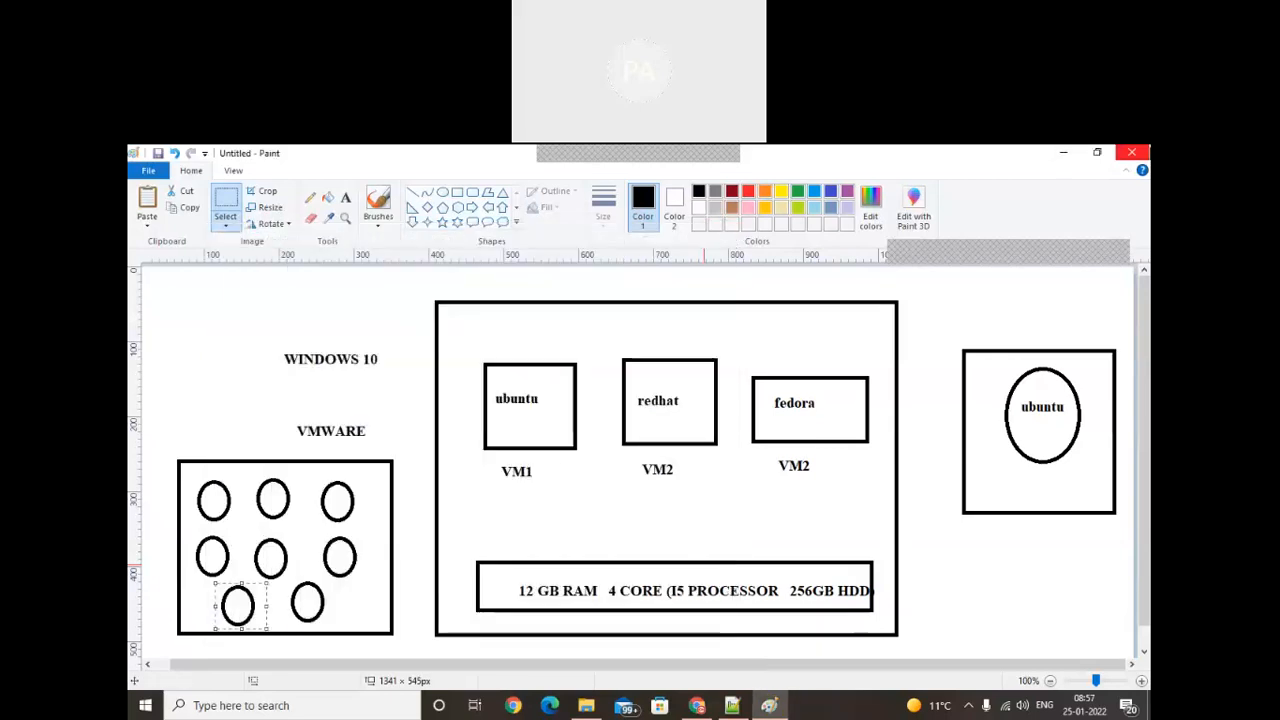
- Close Paint with Don't Save and minimize Notepad++ to reveal the Webex home page
left_click(1146, 153)
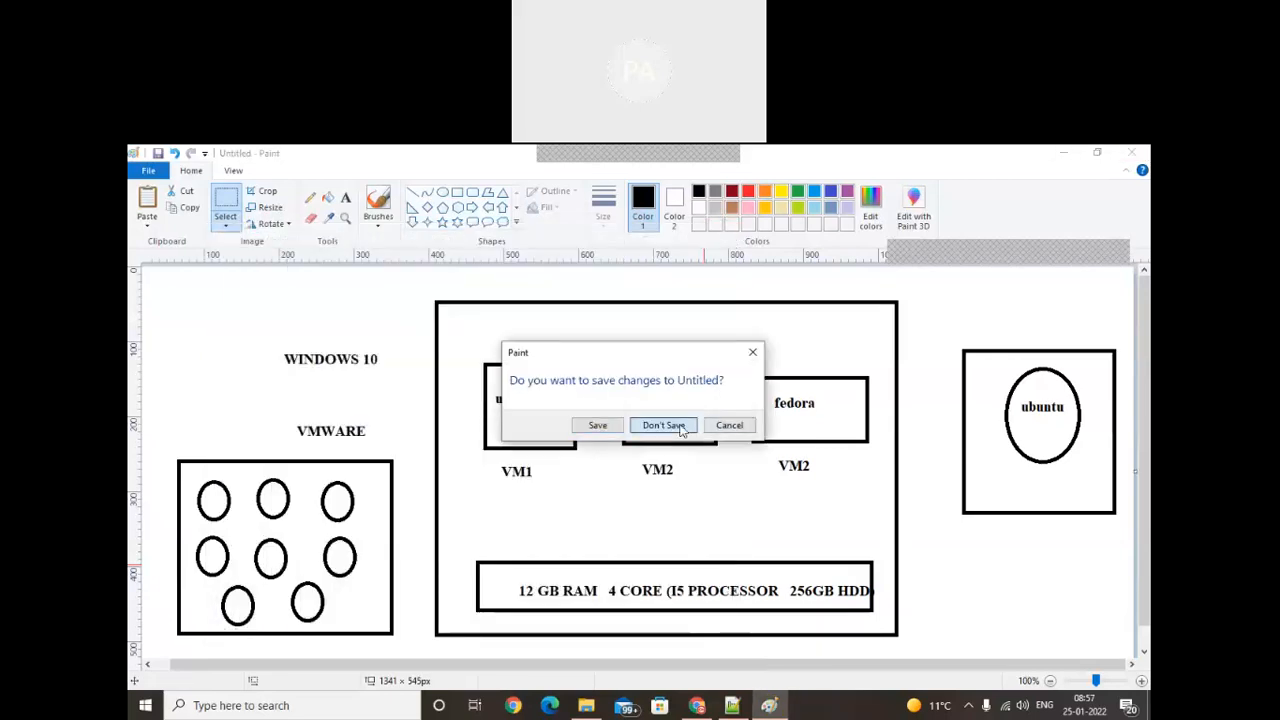
left_click(665, 425)
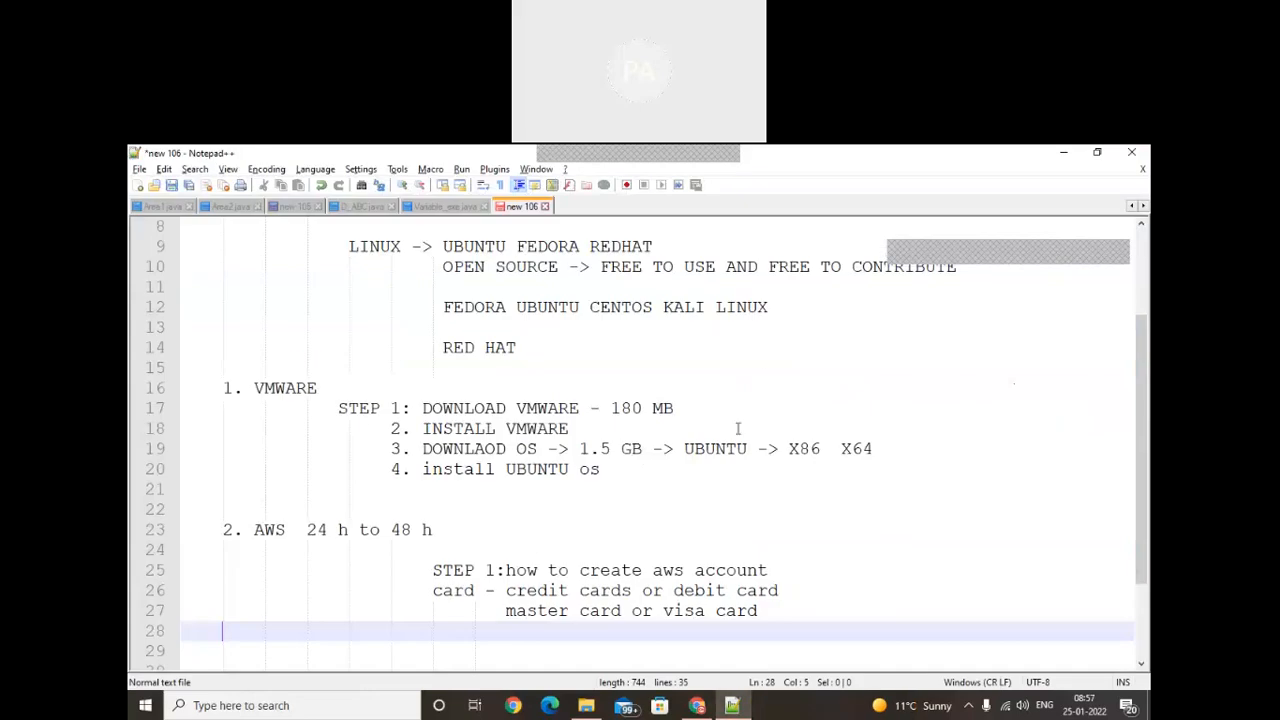
left_click(1064, 155)
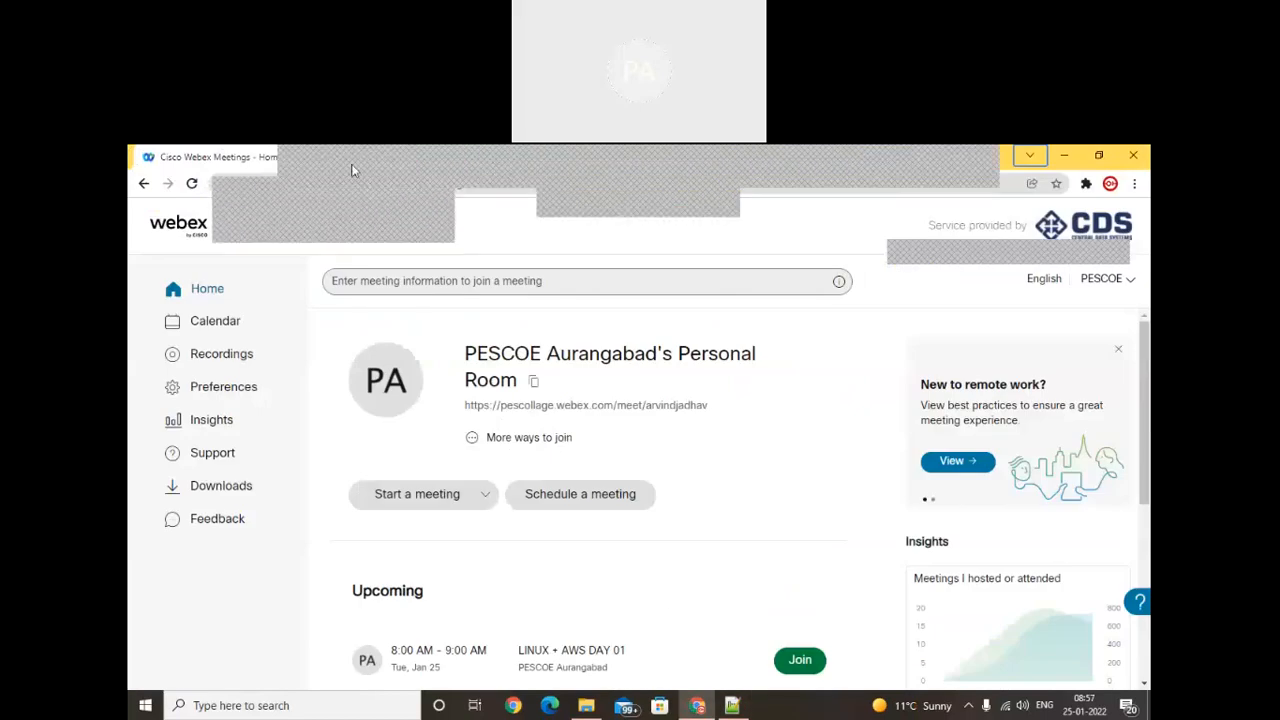